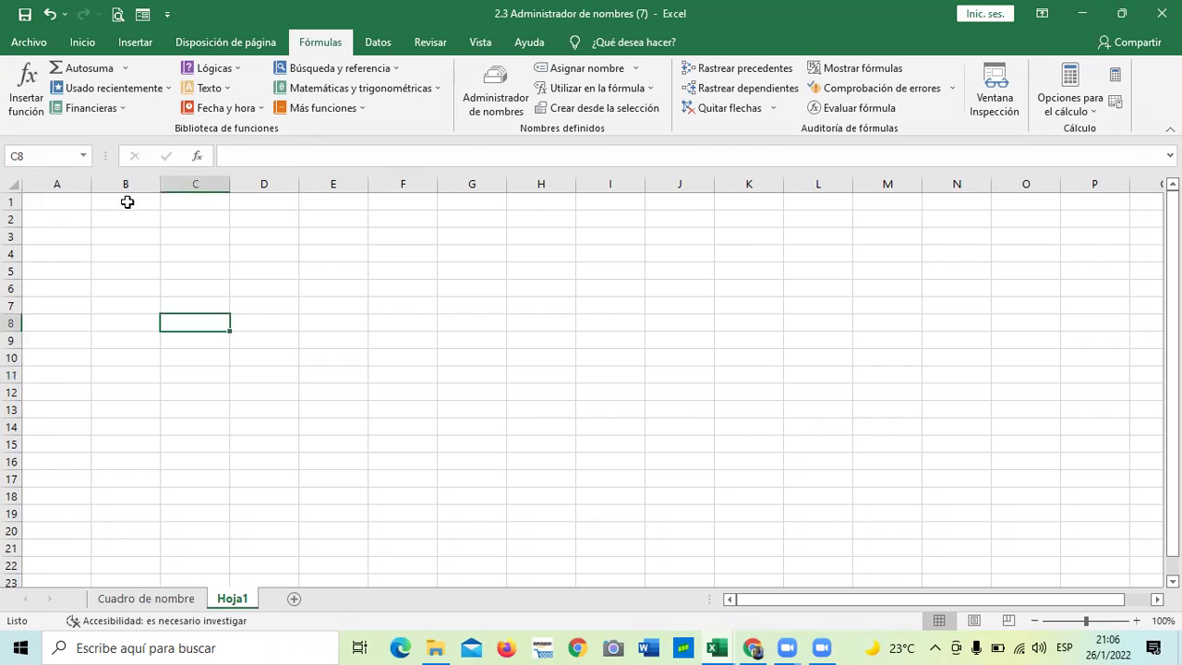
left_click(220, 476)
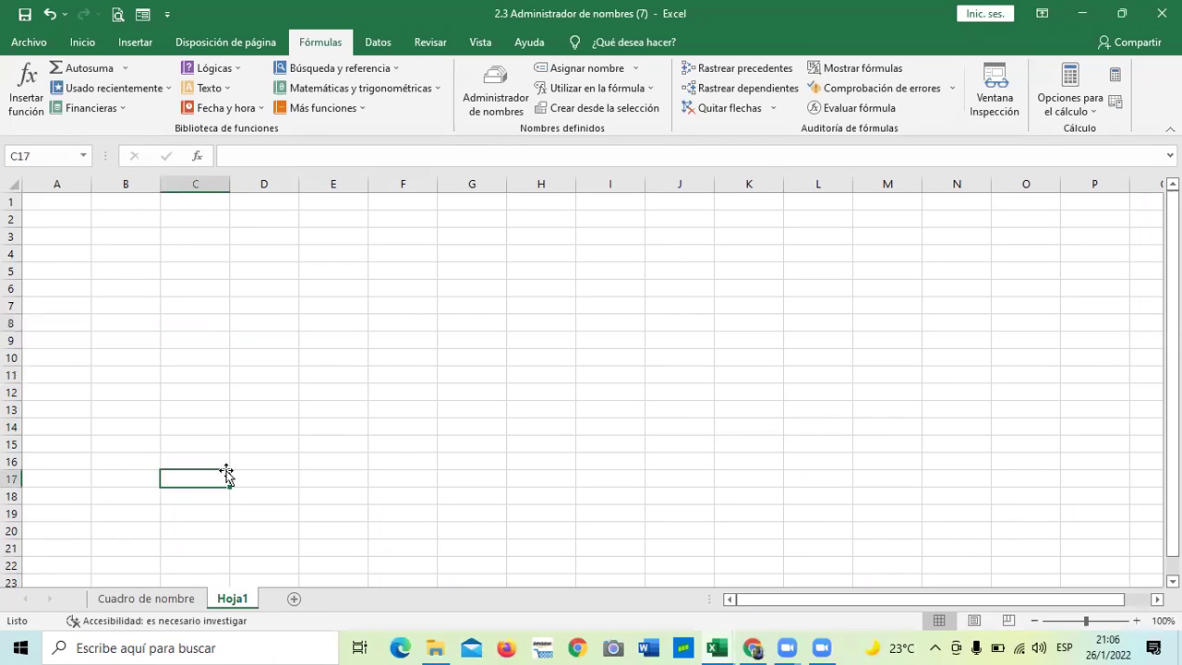
left_click(132, 197)
left_click_drag(131, 215, 130, 220)
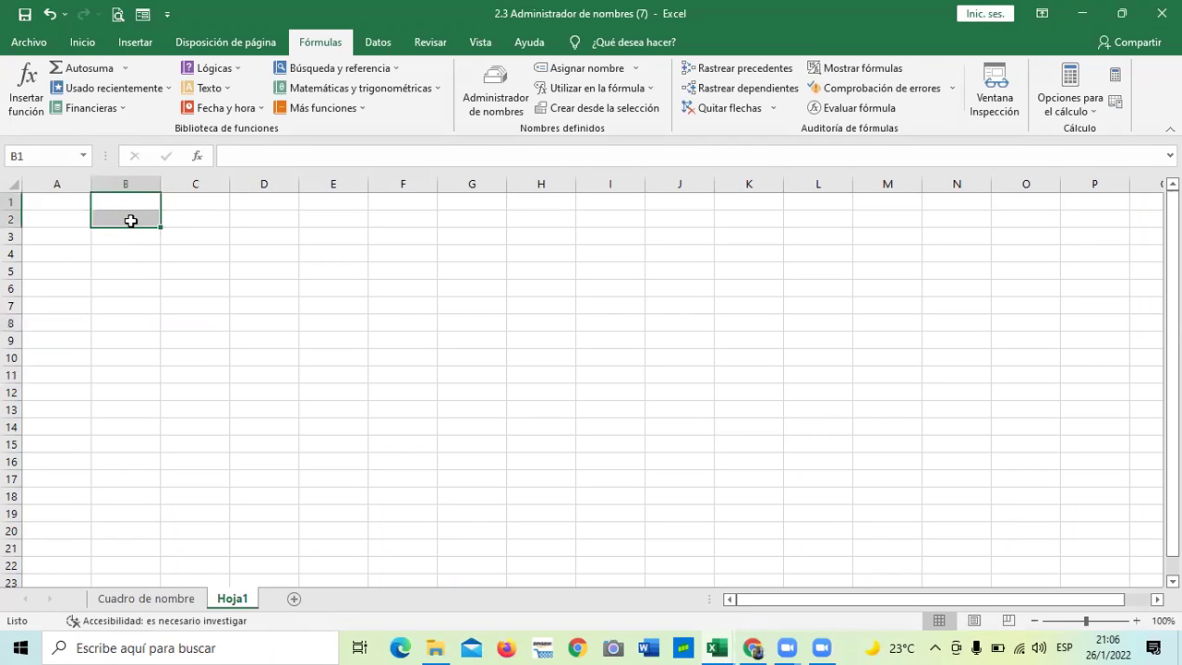
left_click(266, 312)
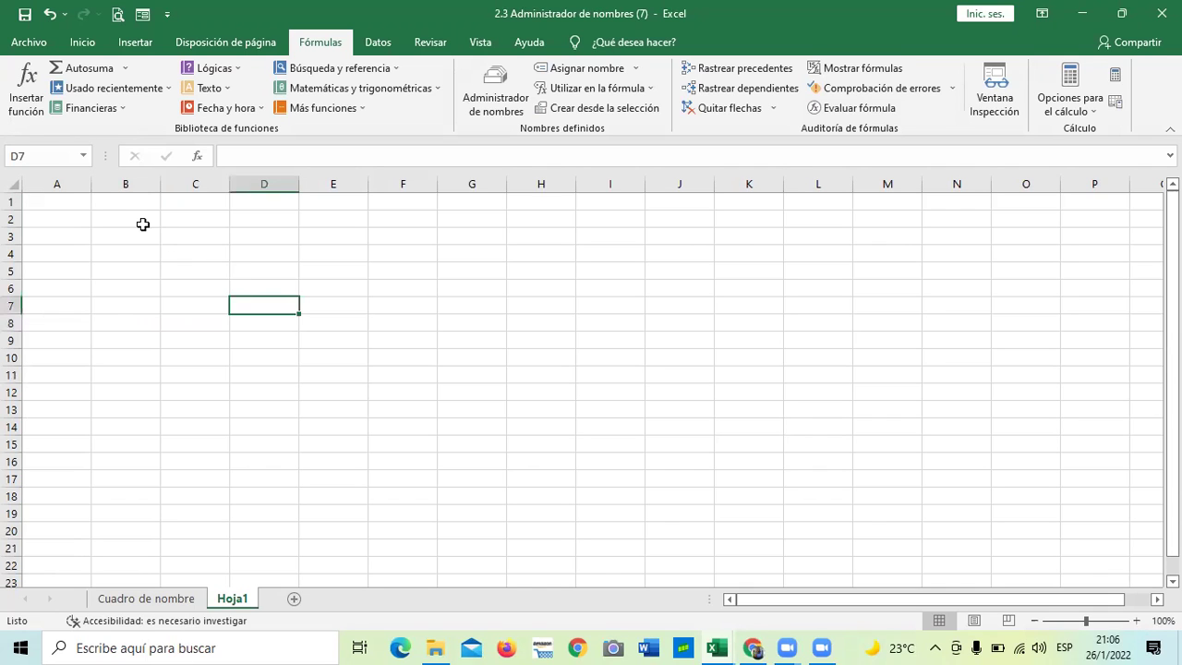
left_click(409, 281)
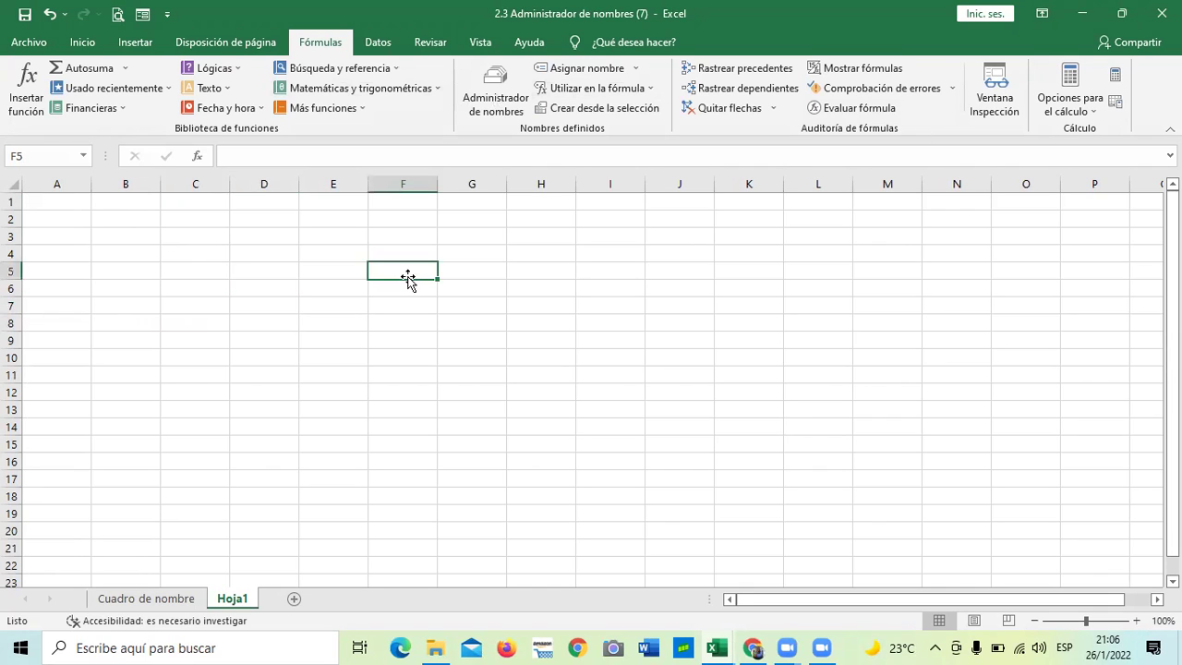
left_click(257, 211)
left_click_drag(257, 212, 255, 226)
left_click(403, 288)
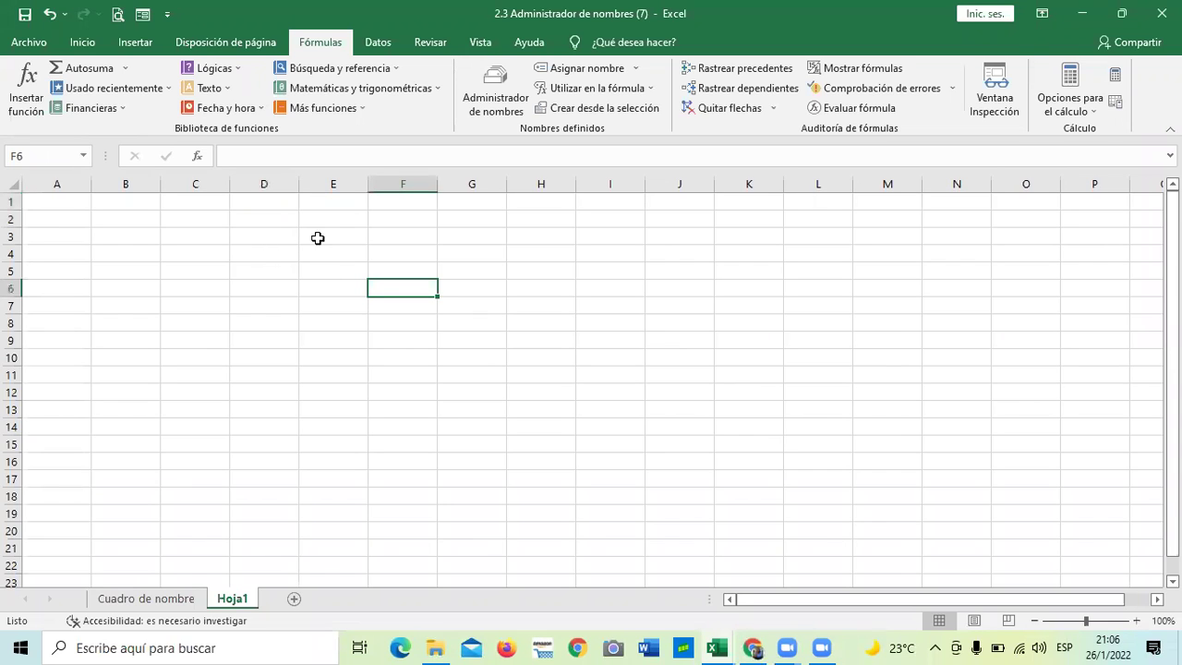
Start defining a new workbook-scope name for the range E1:E6 and name it comumna_e.
left_click_drag(323, 198, 325, 283)
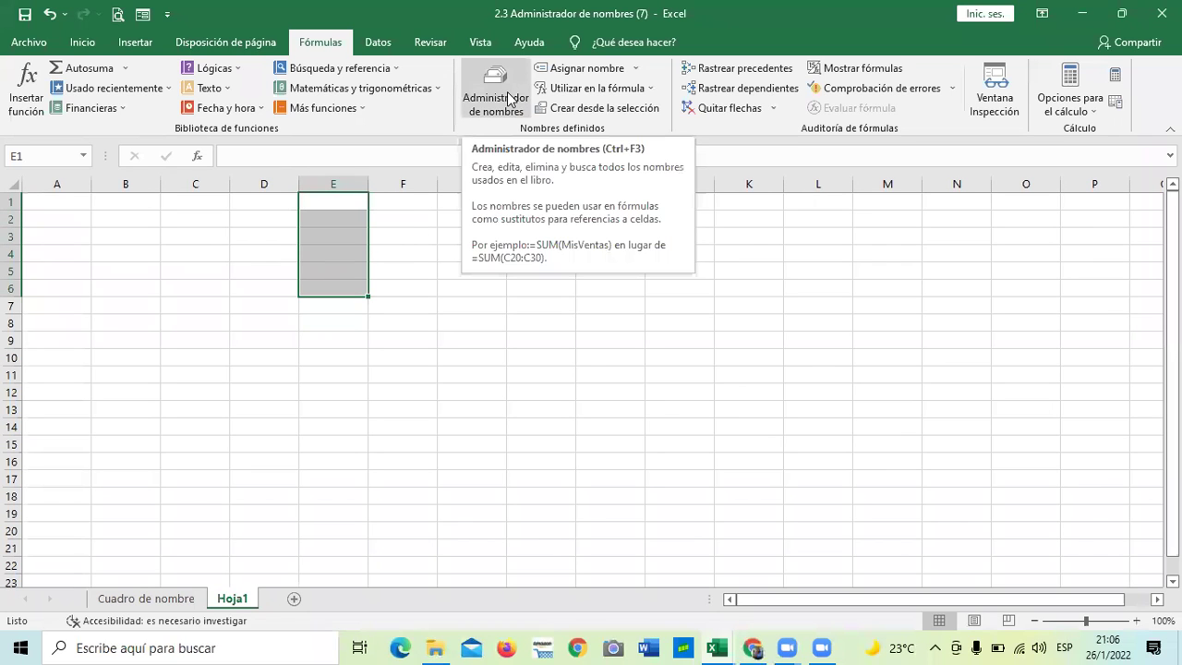
left_click(569, 79)
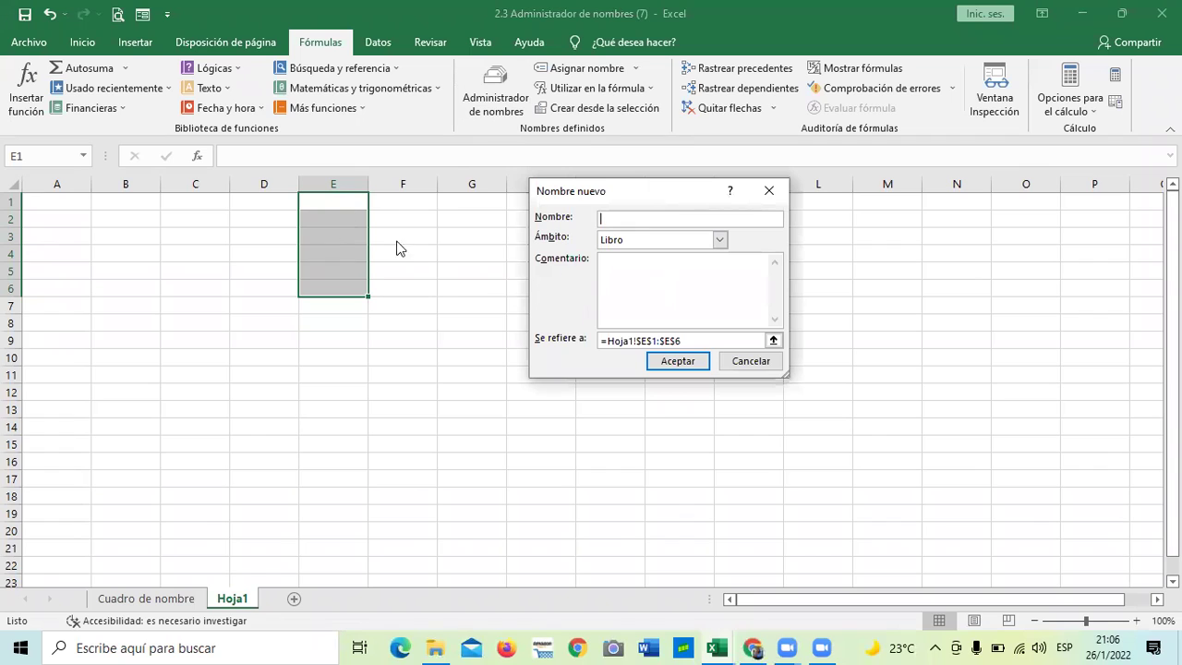
type("comun")
key("BackSpace")
key("BackSpace")
type("mna")
type("_")
Try pointing the new name's reference to F1:F6 on Hoja1 and clear that reference again.
left_click(774, 340)
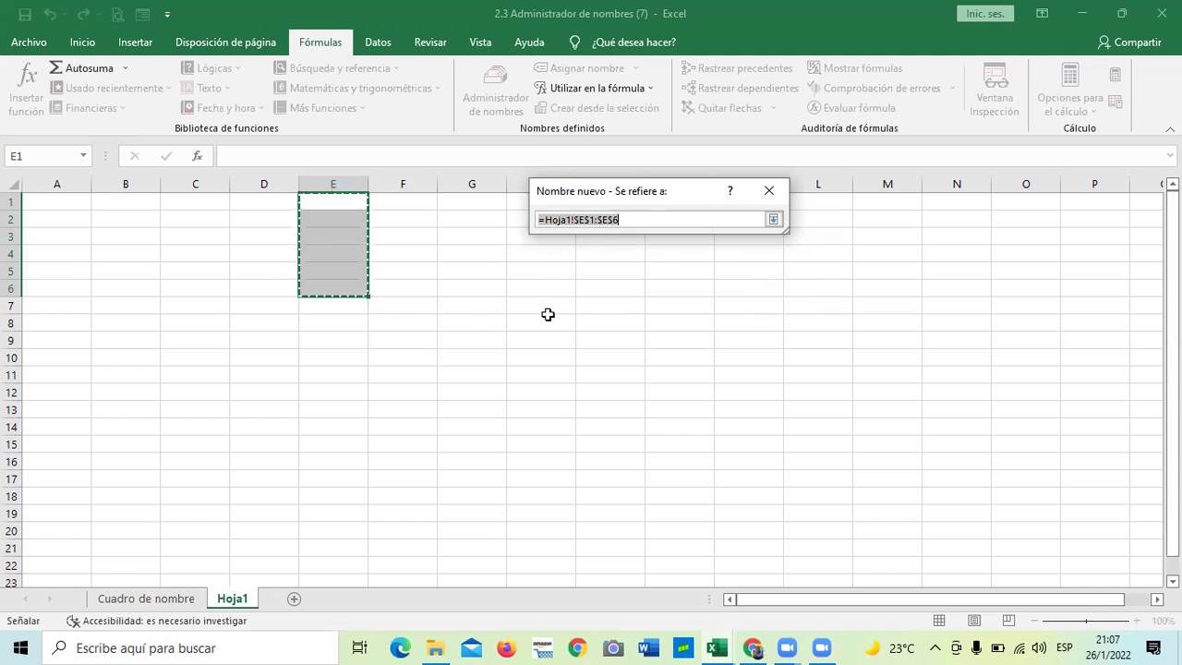
key("BackSpace")
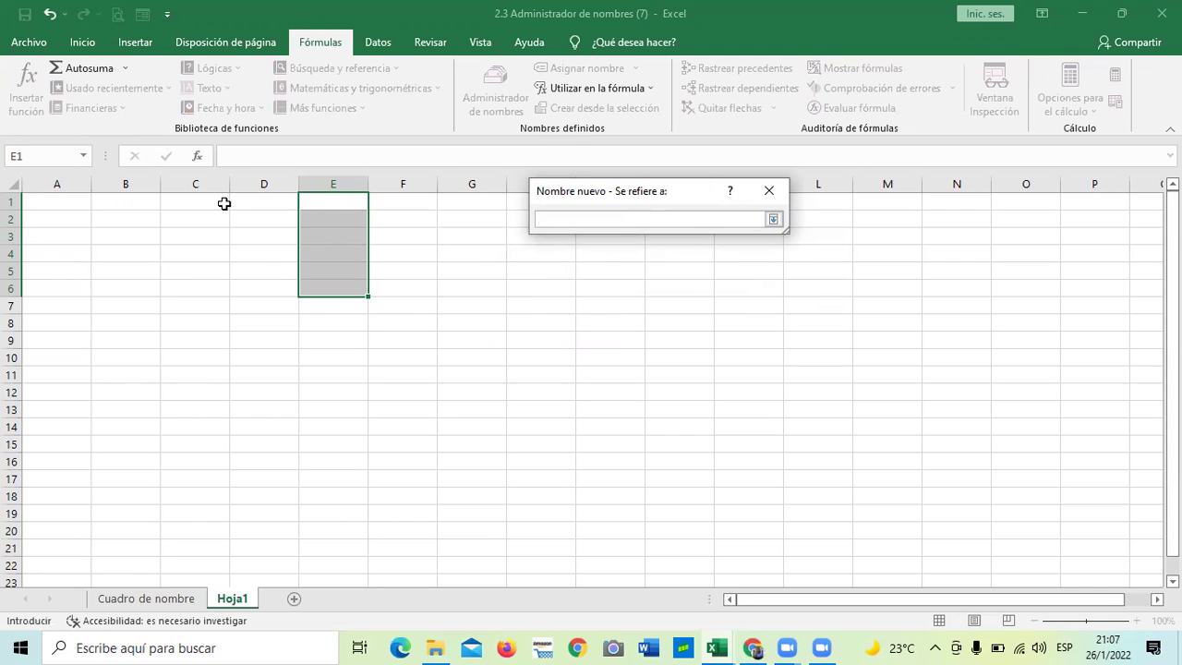
left_click_drag(411, 197, 409, 289)
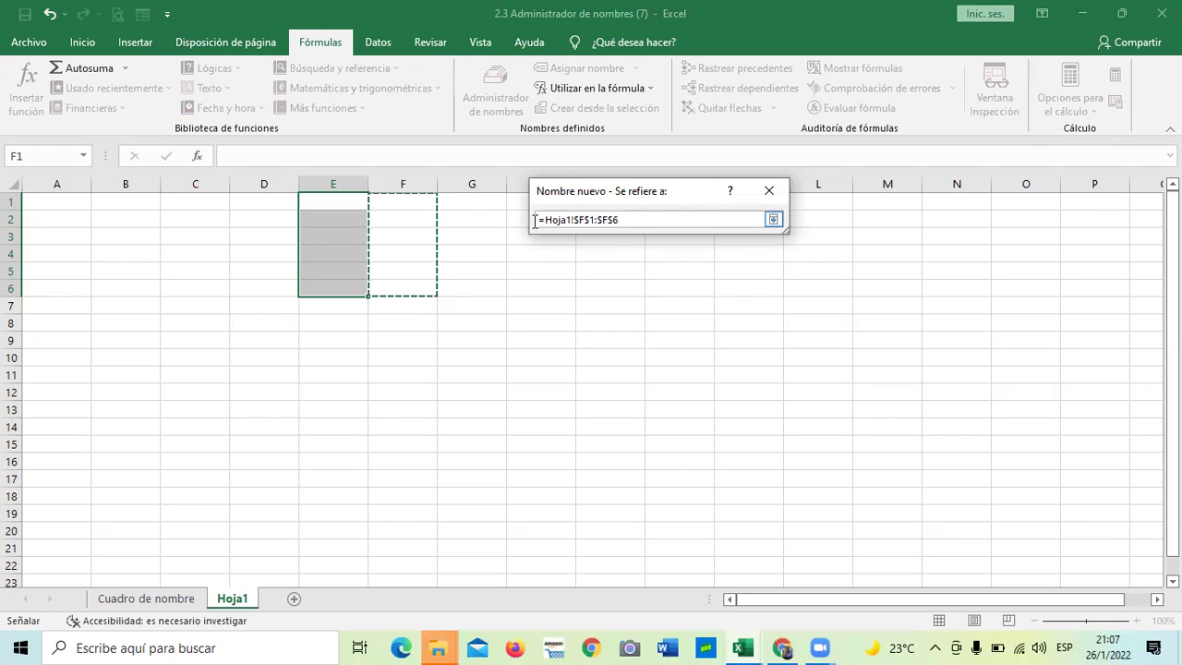
key("BackSpace")
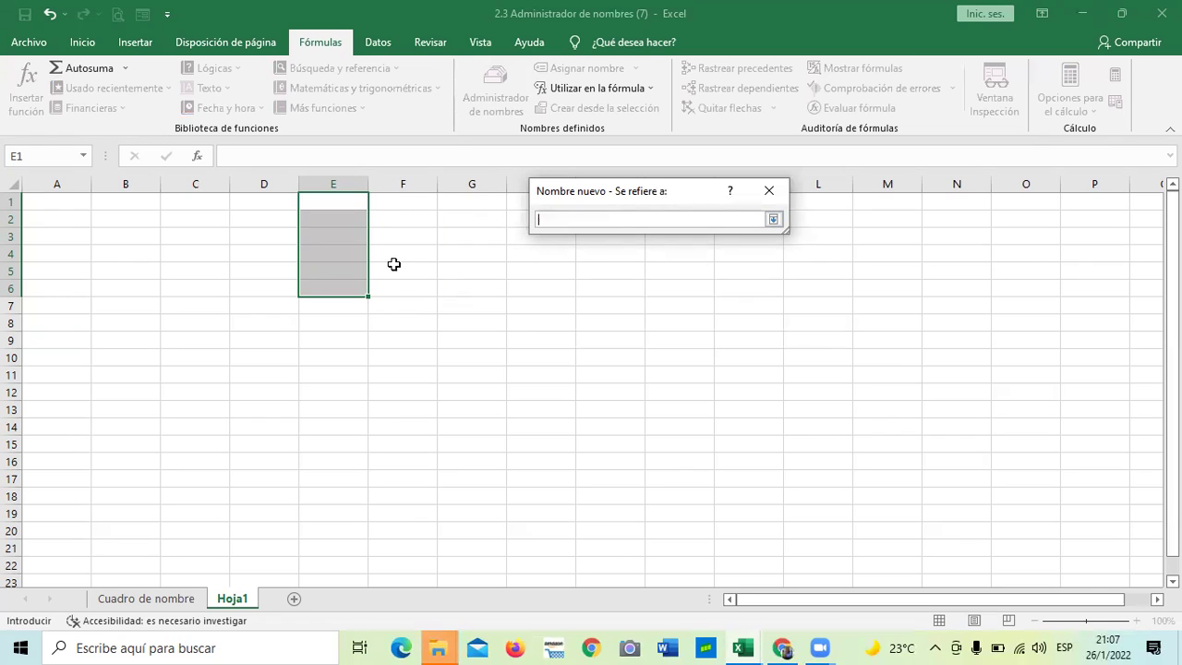
Set the new name's reference to E1:E6 on Hoja1 and create the name.
left_click_drag(338, 261, 335, 286)
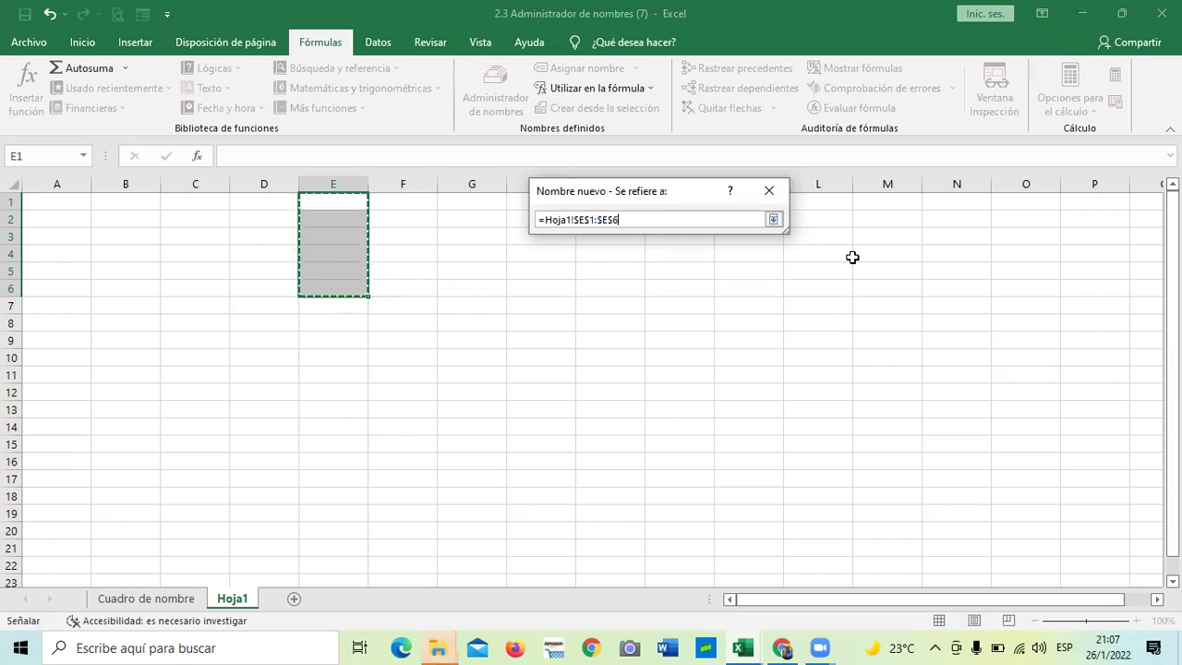
left_click(773, 220)
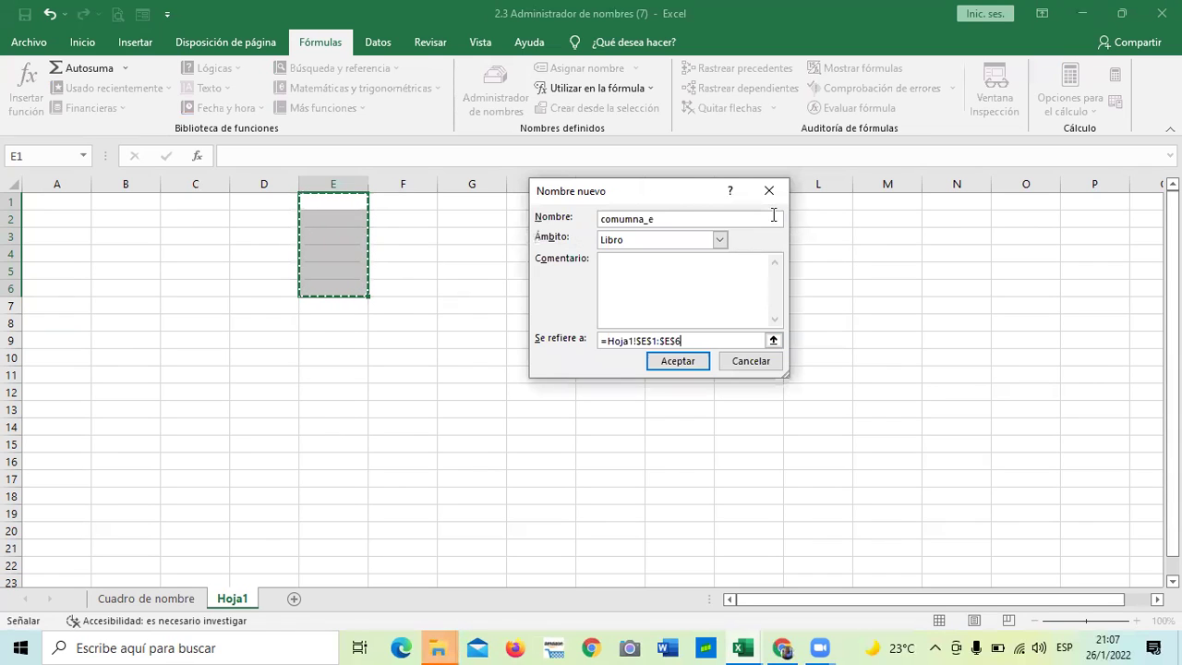
left_click(695, 364)
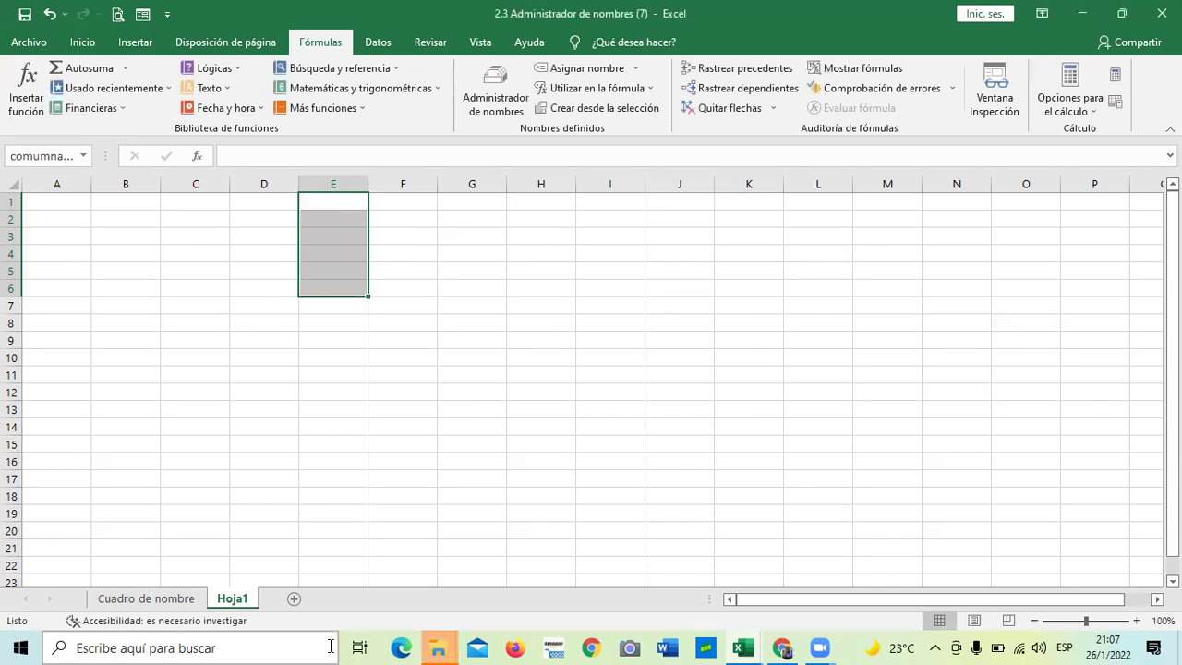
Enter the values 10, 5, 8, 9 and 5 down cells E1 to E5.
left_click(397, 443)
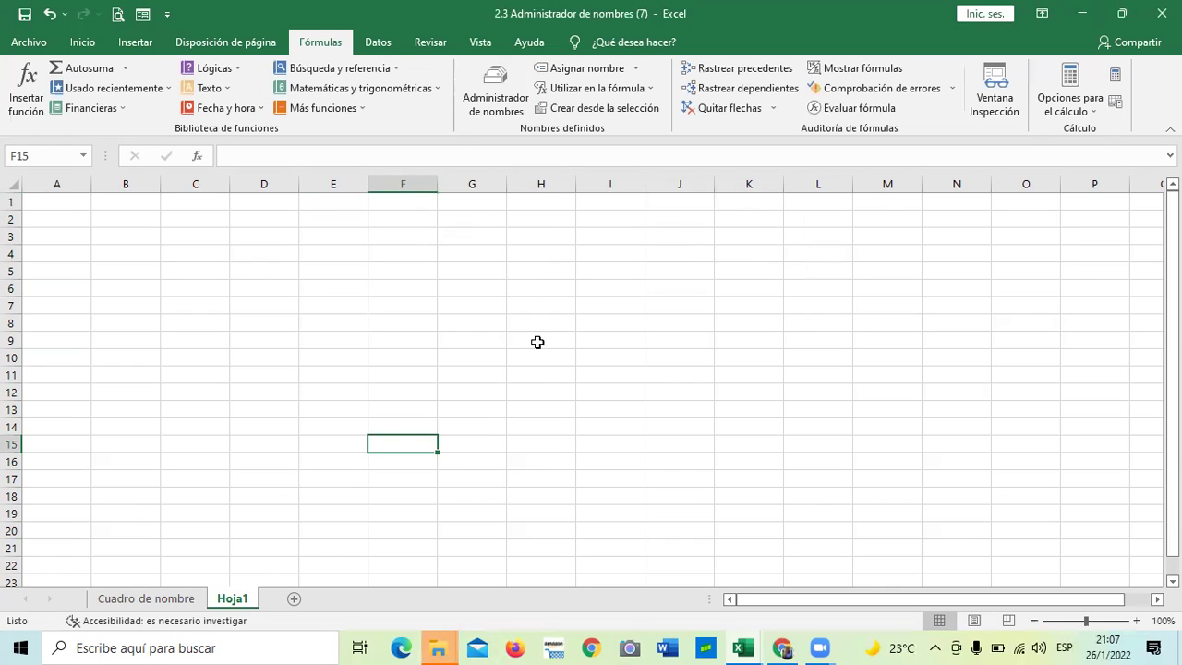
left_click(475, 343)
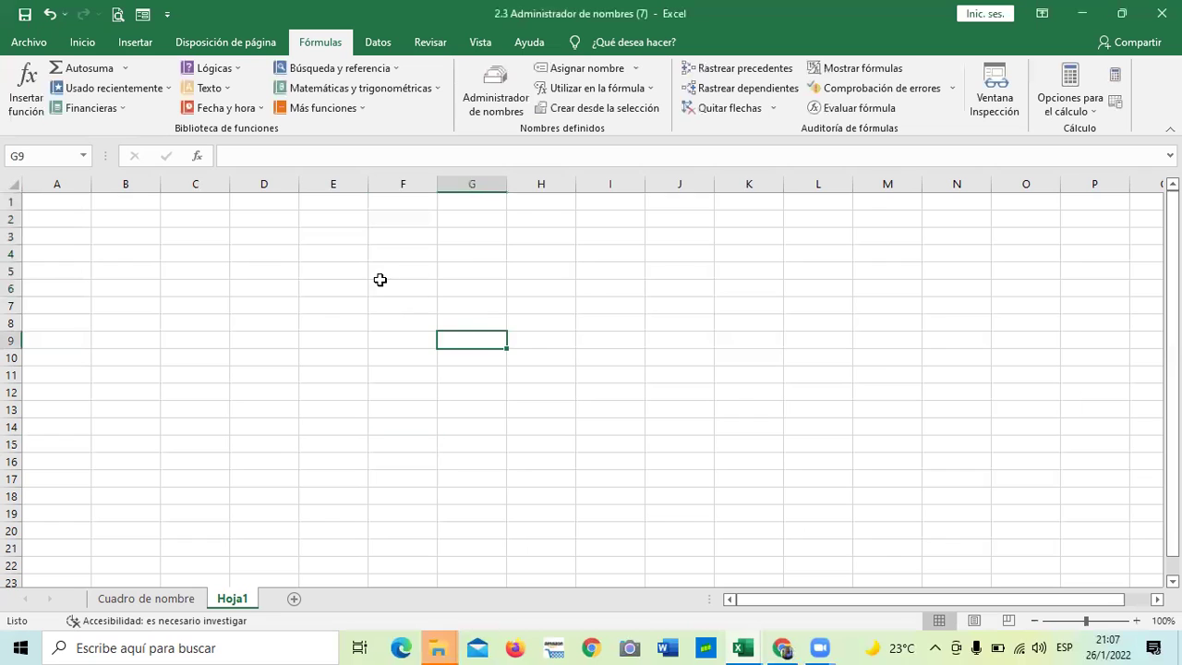
left_click(328, 203)
type("10")
left_click(326, 200)
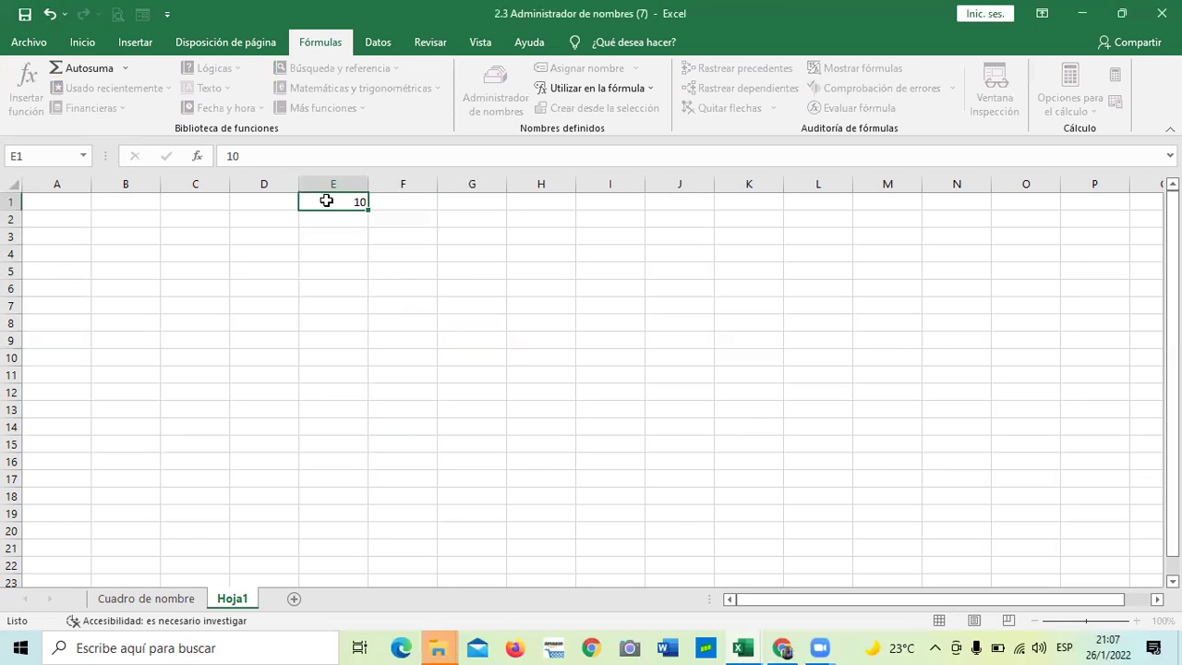
key("Return")
type("5")
key("Return")
type("8")
key("Return")
type("9")
key("Return")
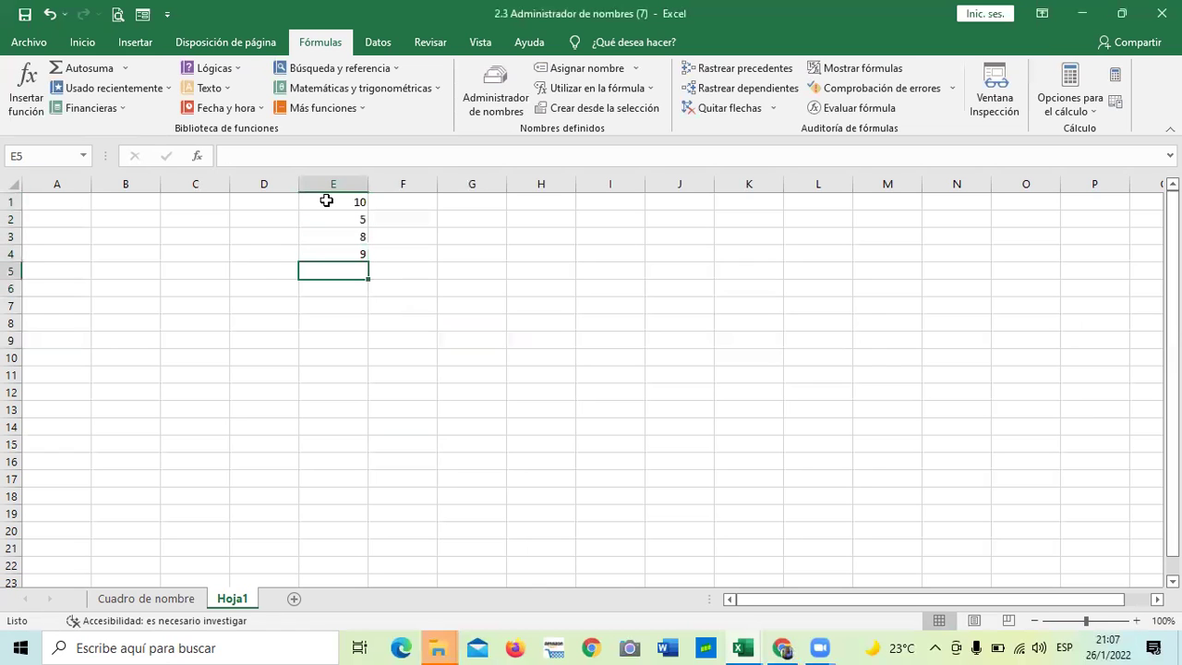
type("5")
key("Return")
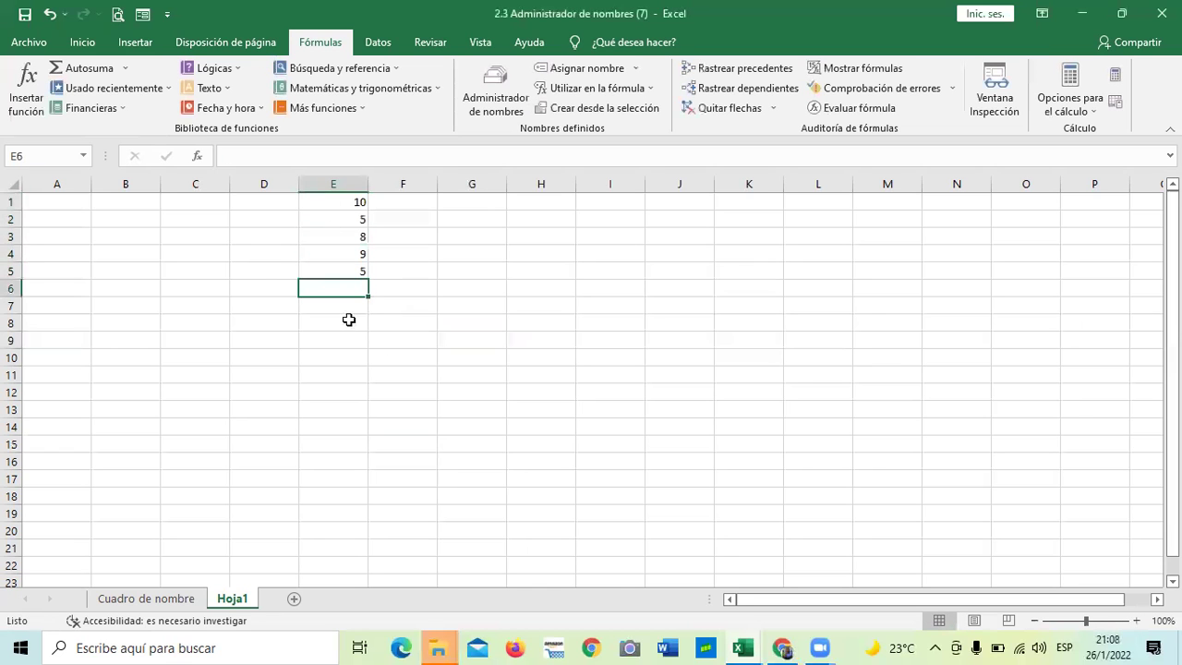
Sum the named range in cell G2 with the formula =SUMA(comumna_e).
left_click(441, 358)
left_click(475, 221)
type("=suma")
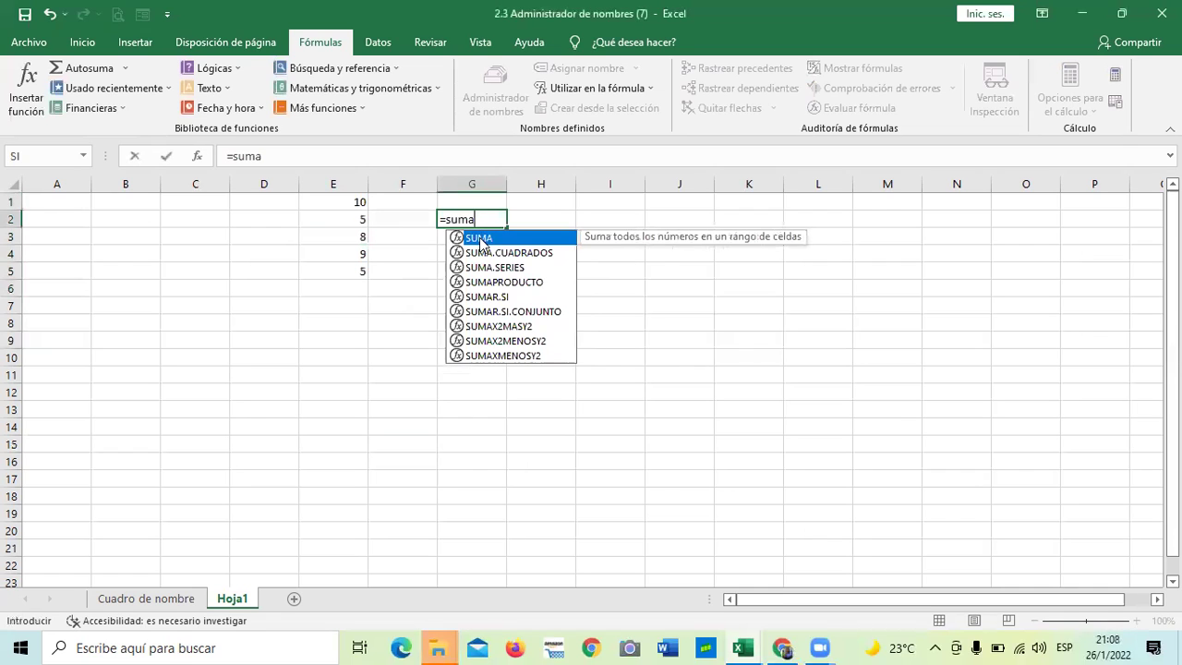
double_click(480, 237)
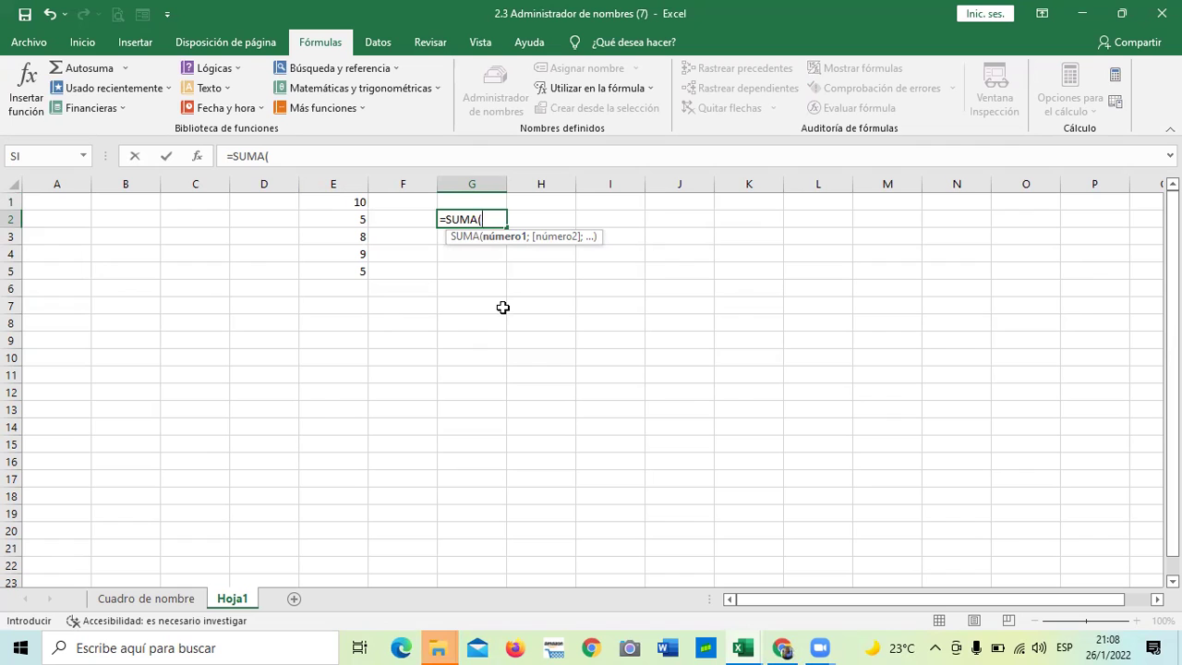
type("comu")
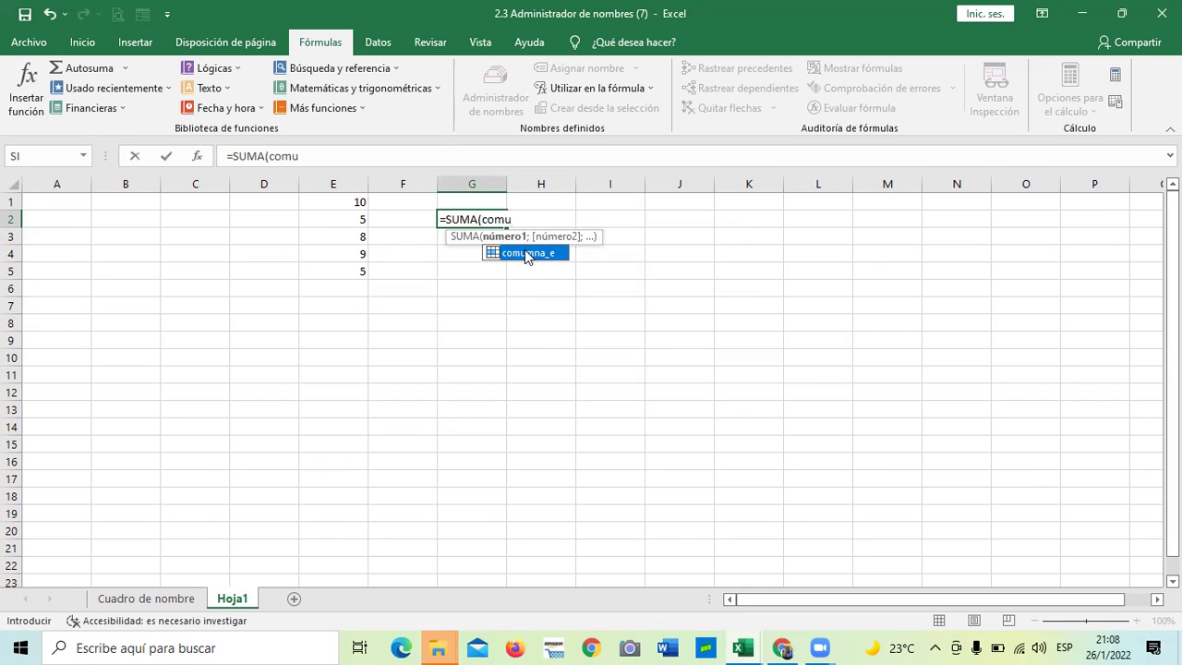
double_click(527, 253)
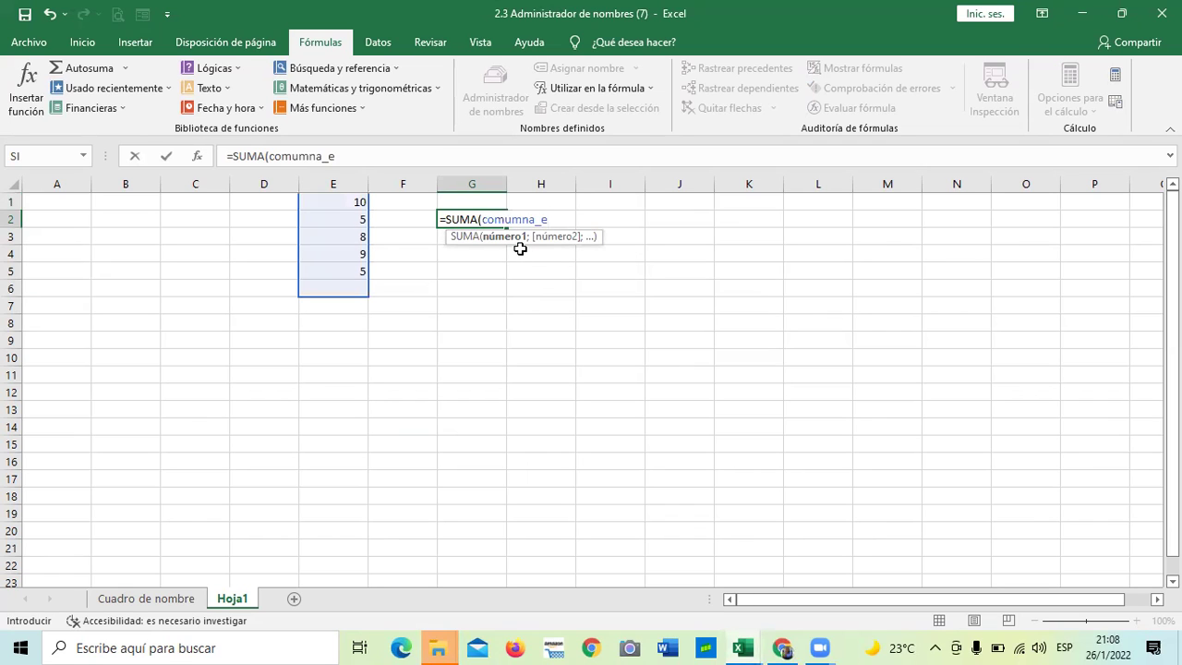
type(")")
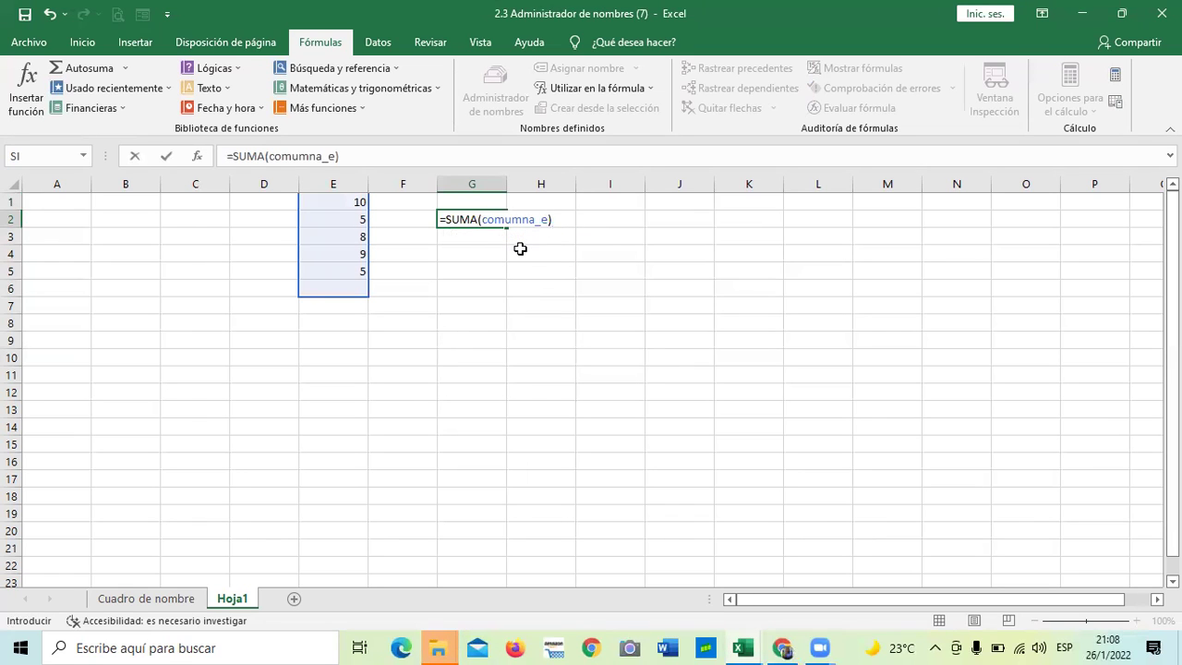
key("Return")
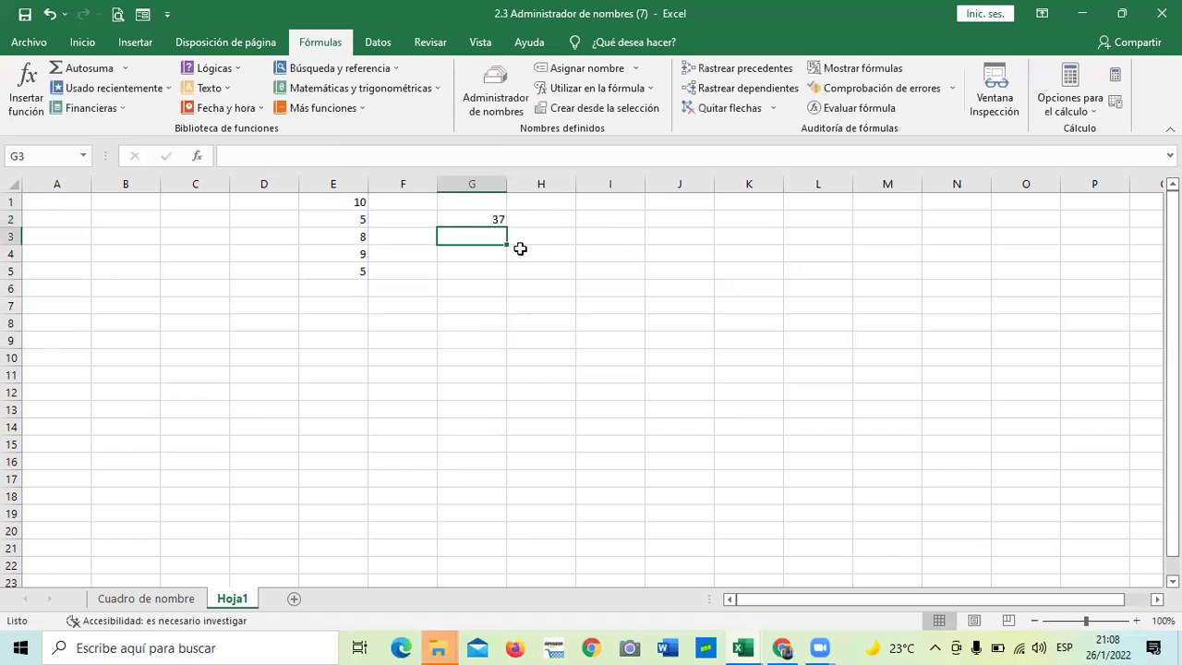
Inspect the range used by the formula in G2, and enter 50 in cell E6.
left_click(489, 218)
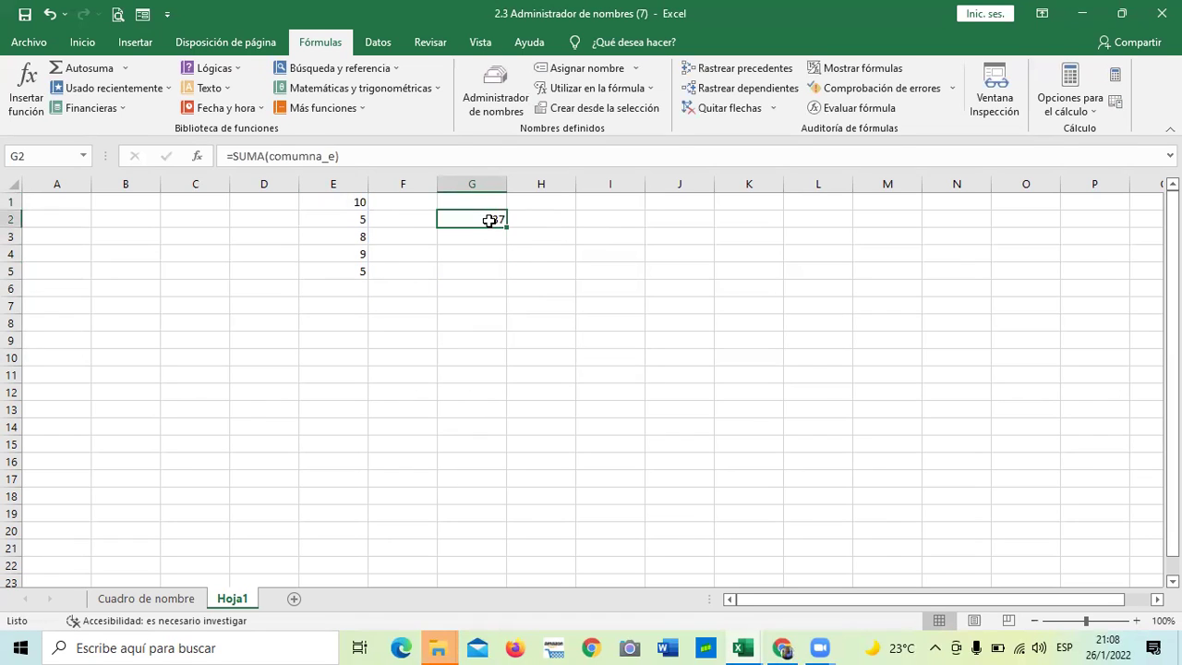
left_click(398, 153)
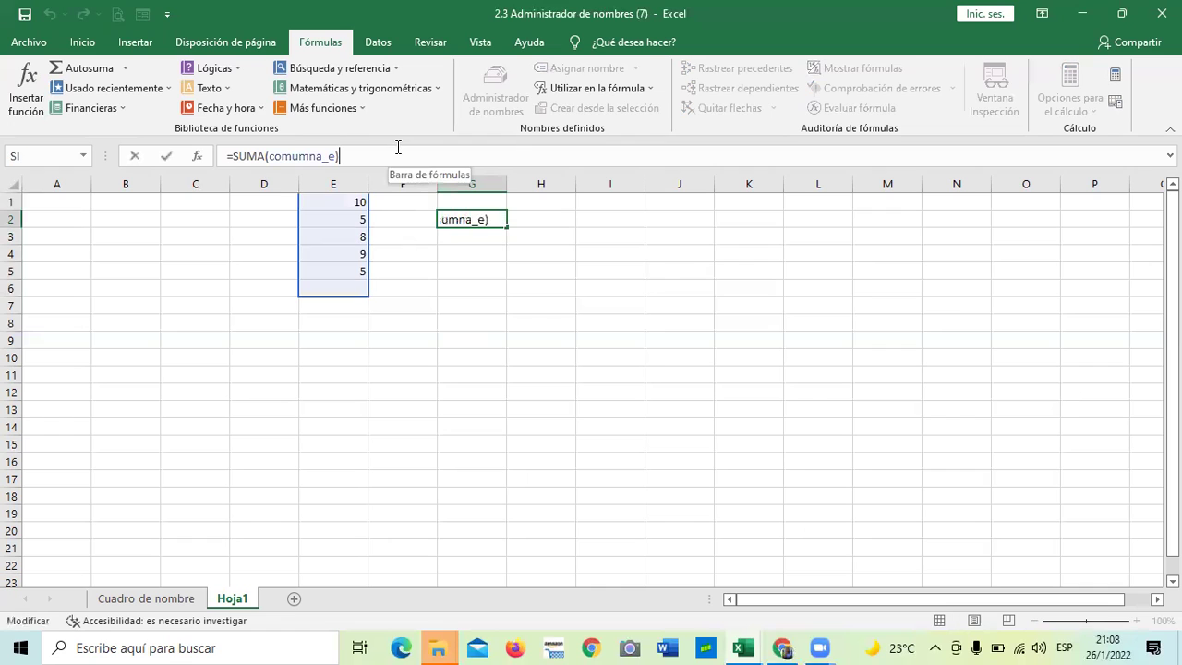
left_click(348, 290)
type("50")
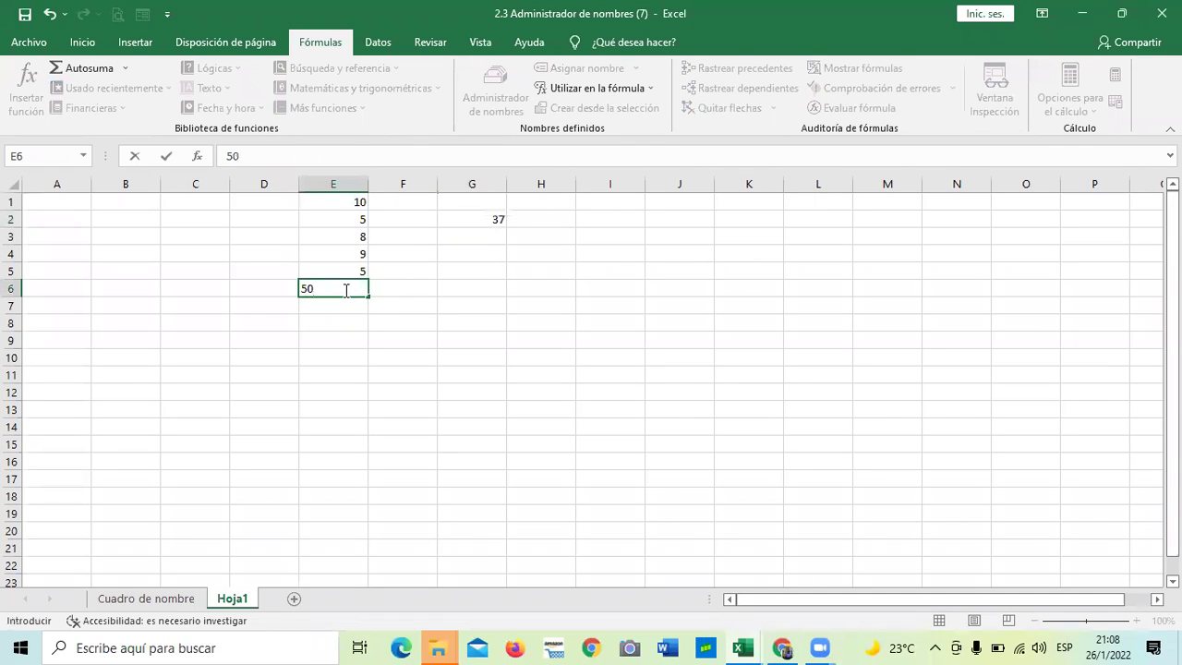
key("Return")
left_click(407, 266)
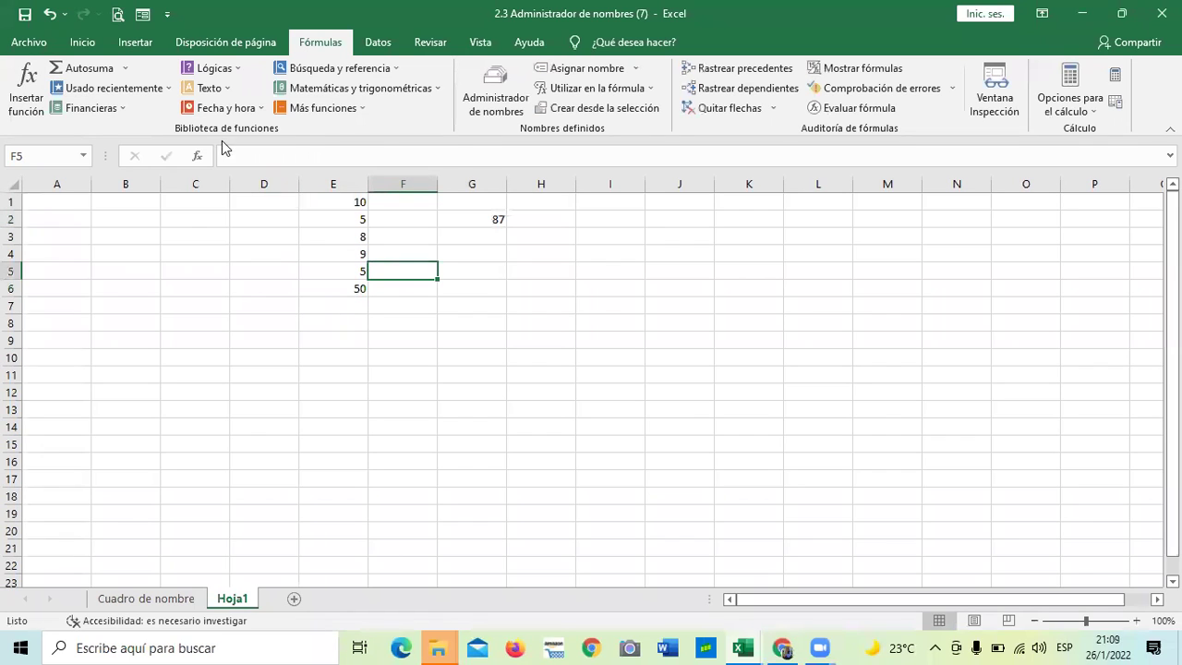
Replace the sum formula in G2 with =PROMEDIO(comumna_e) to average the named range.
left_click(487, 216)
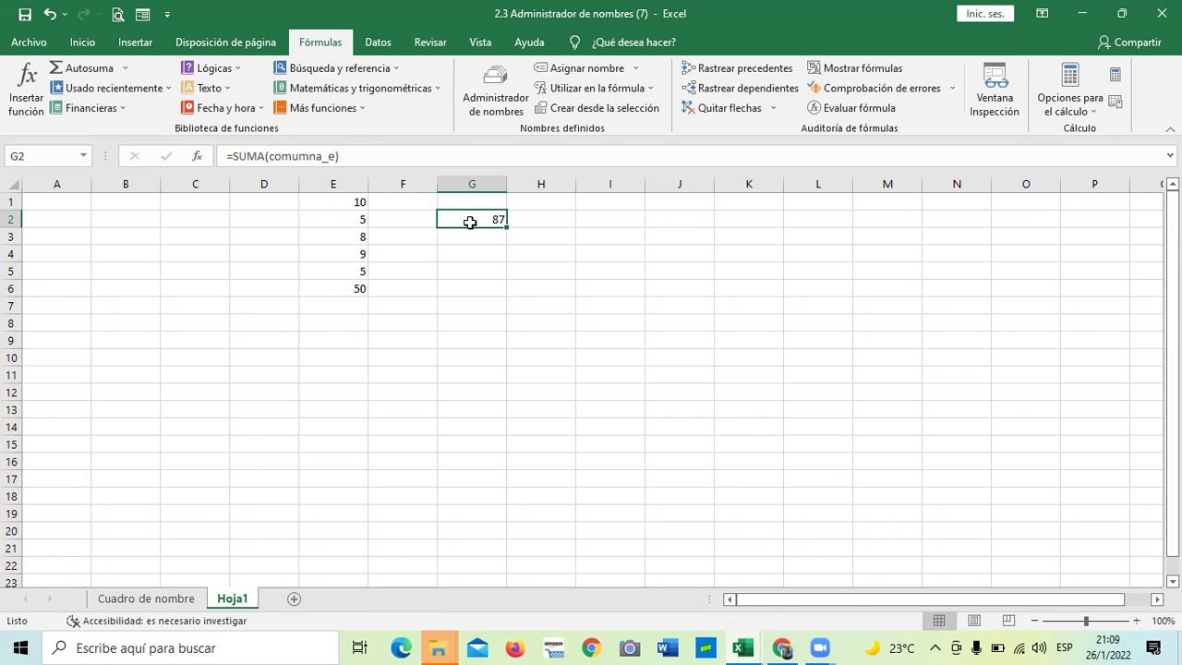
left_click(481, 271)
left_click(477, 218)
key("BackSpace")
left_click(488, 377)
left_click(462, 221)
type("=prome")
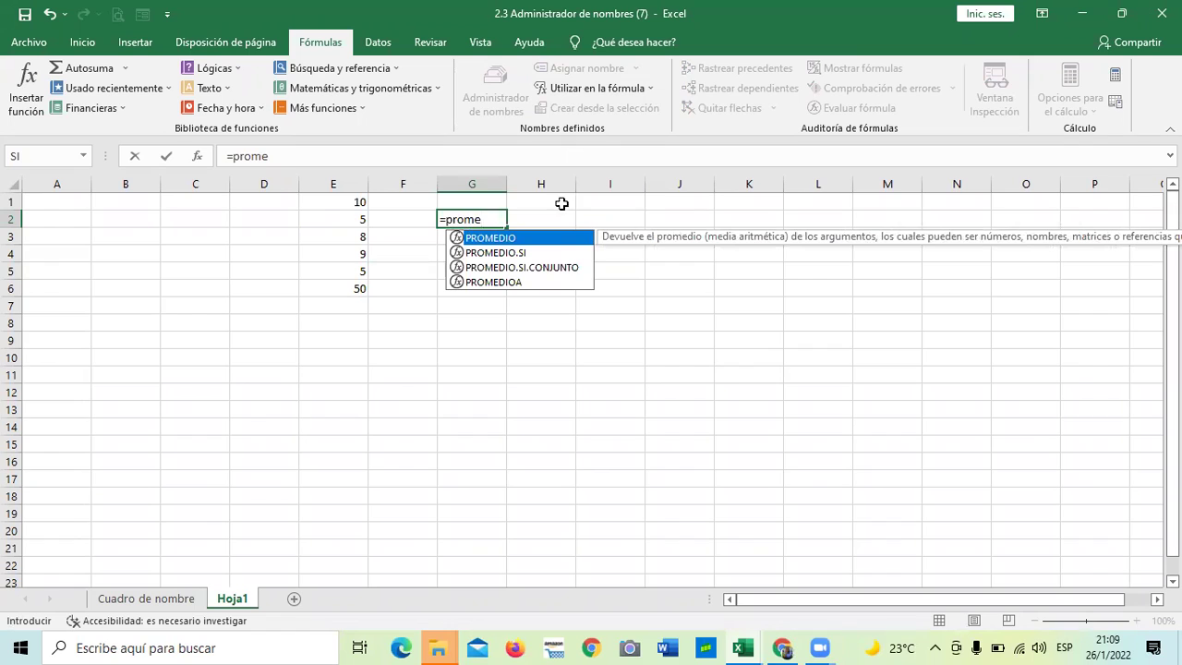
double_click(557, 237)
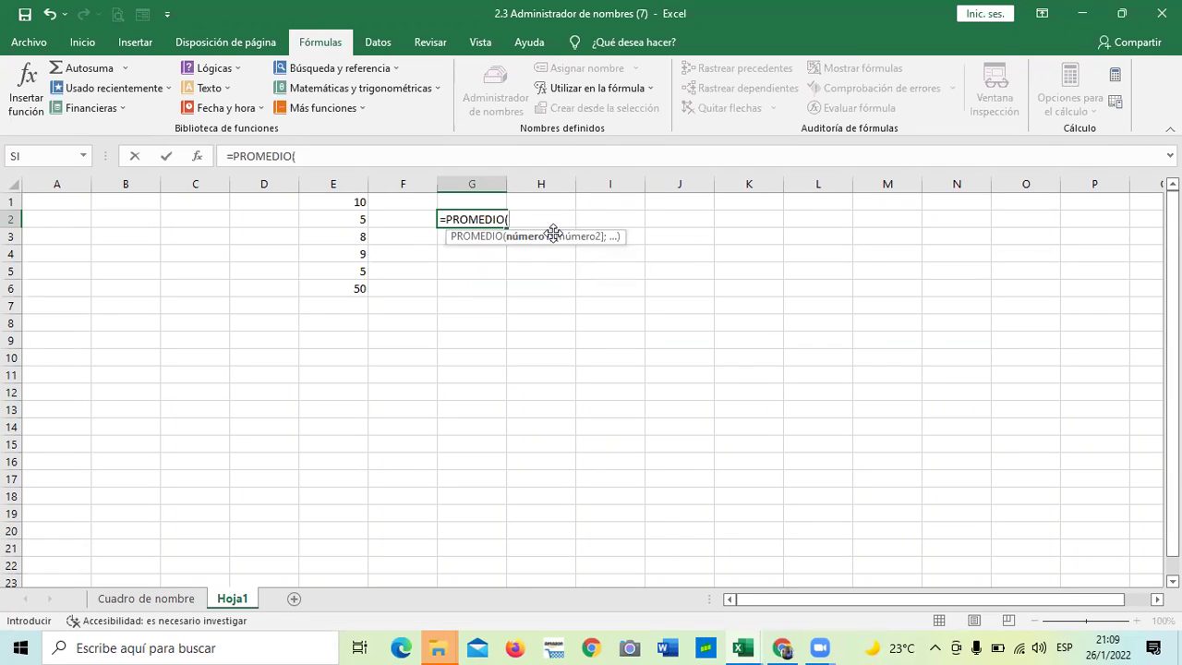
type("com")
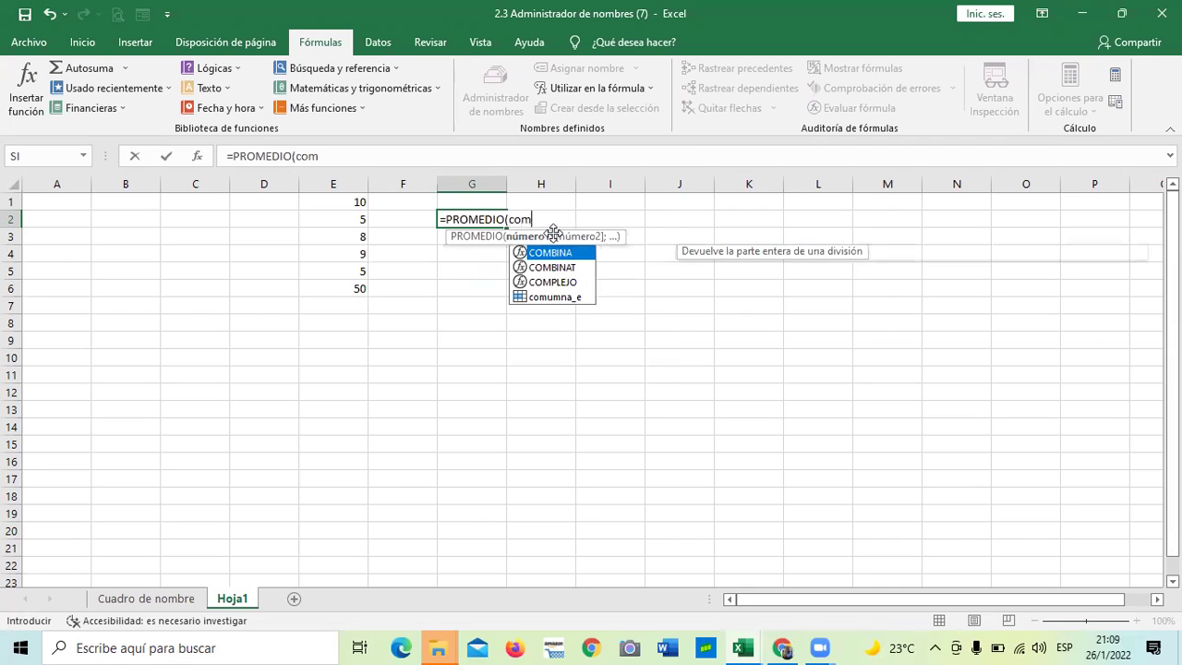
double_click(548, 296)
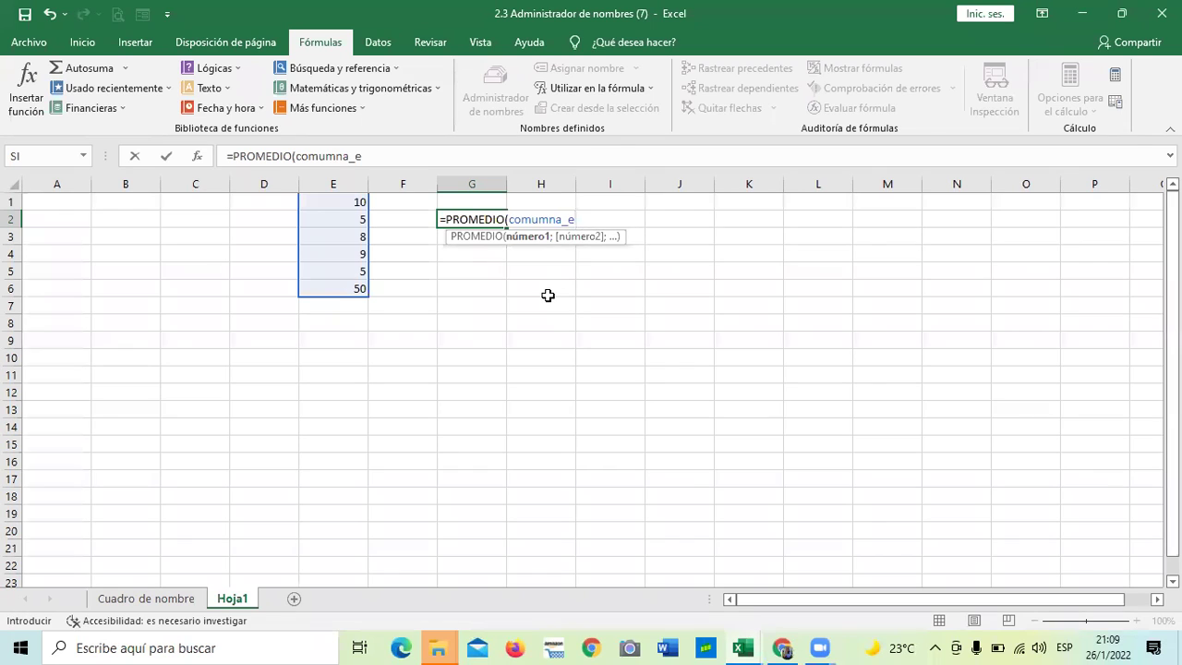
type(")")
key("Return")
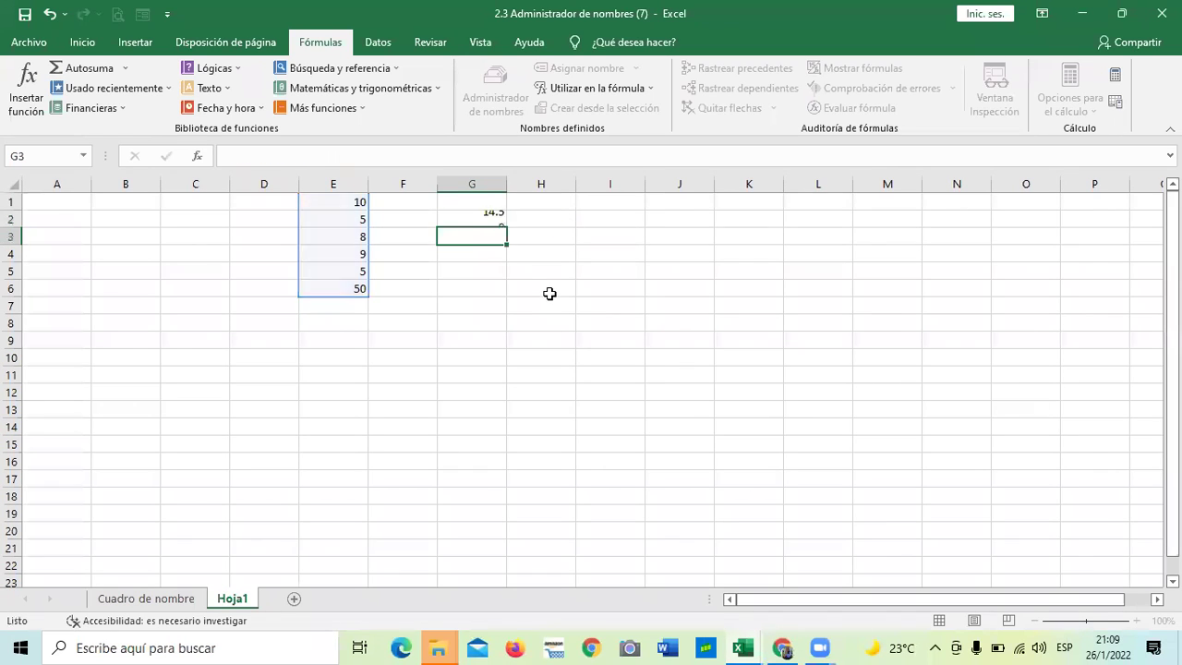
Inspect the average formula in cell G2.
left_click(452, 307)
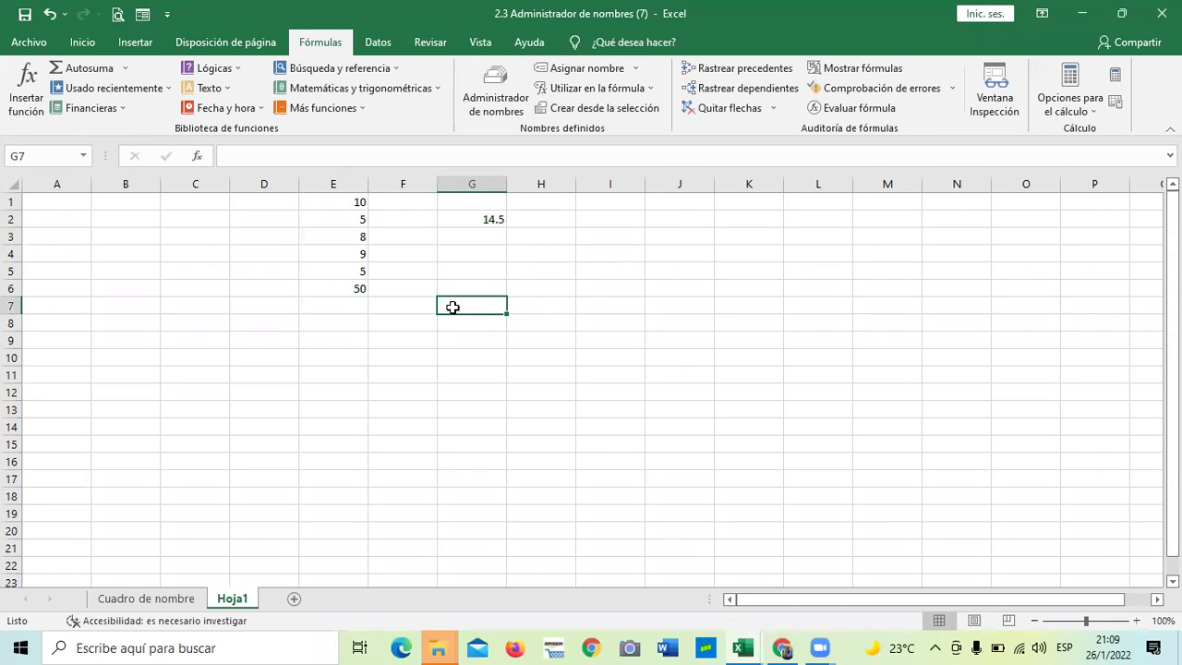
left_click(475, 217)
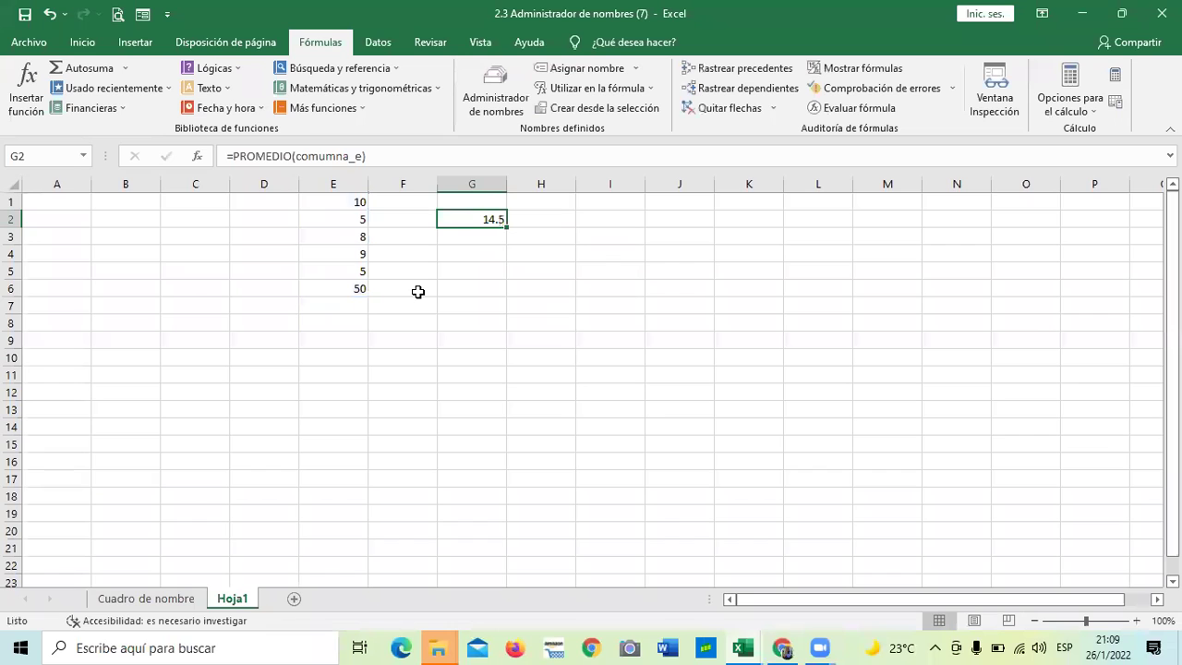
left_click(520, 341)
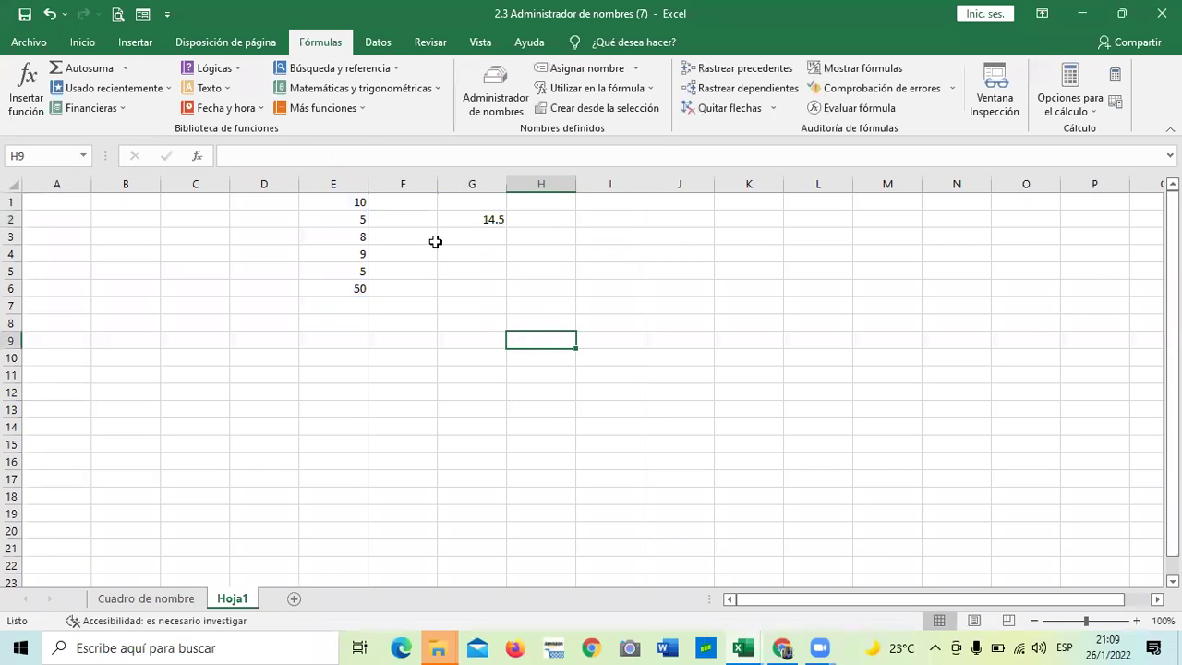
Replace the values in cells E2 to E5 with 20, 25, 35 and 60.
left_click(325, 220)
key("BackSpace")
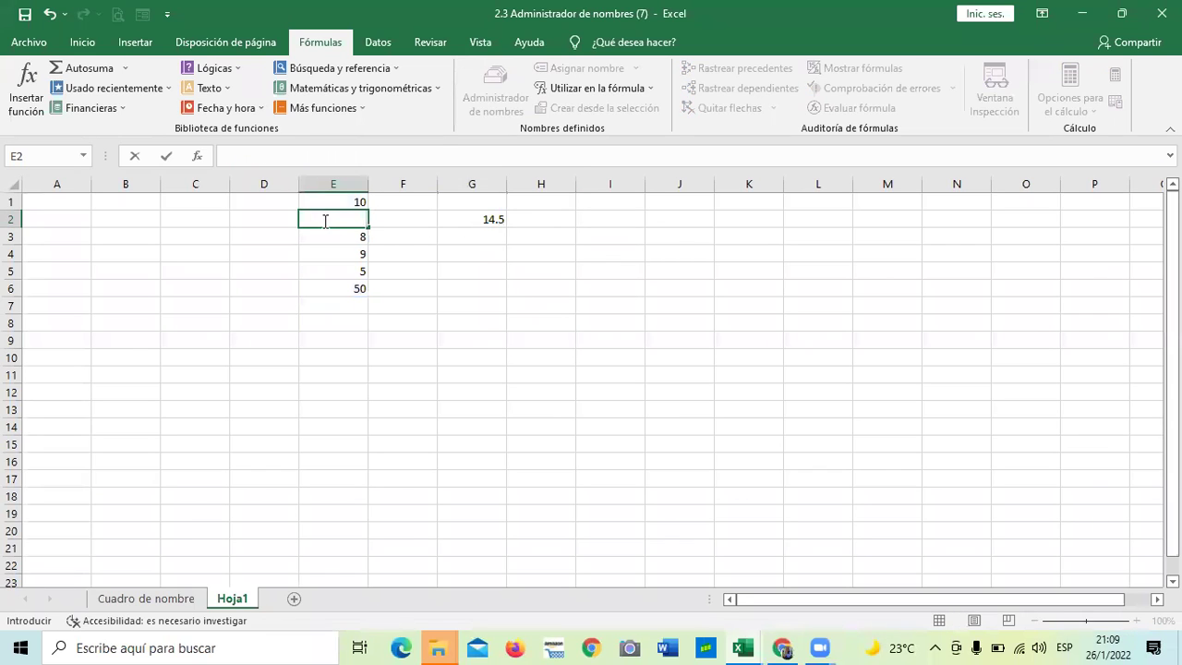
type("20")
key("Return")
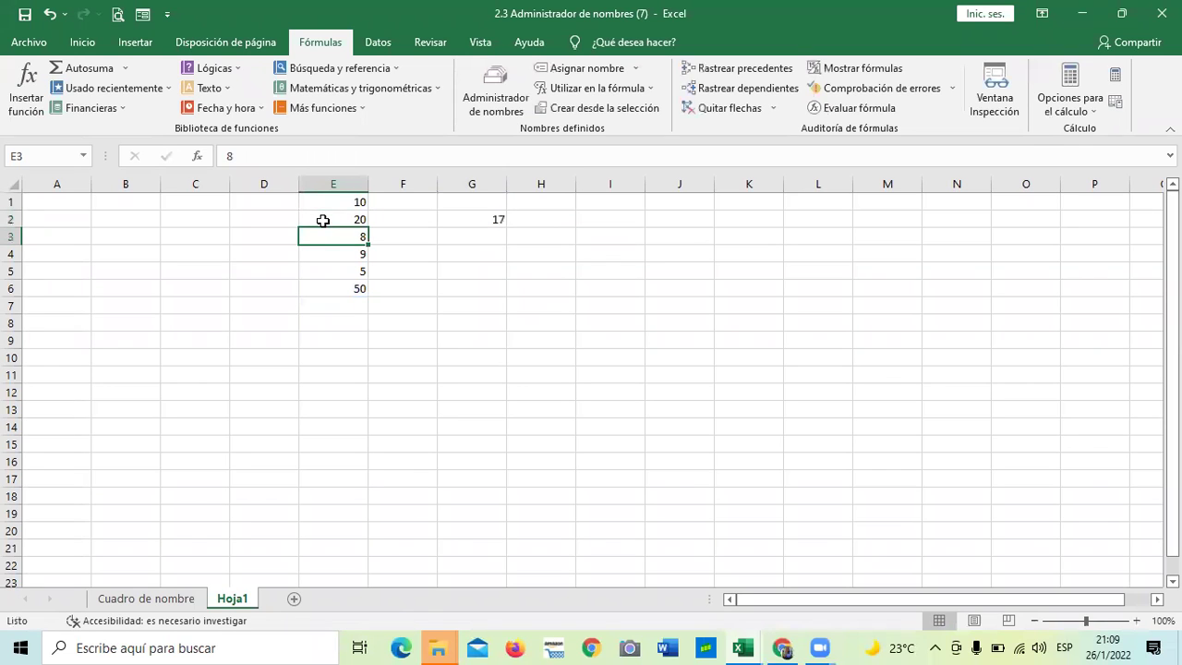
type("25")
key("Return")
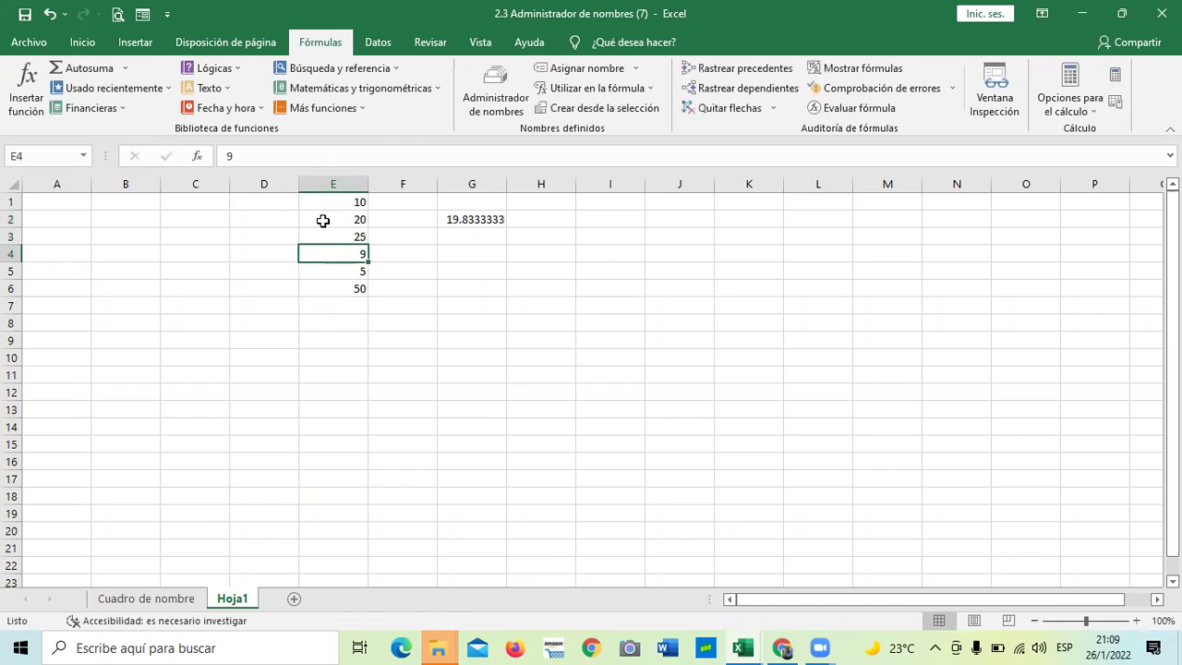
type("35")
key("Return")
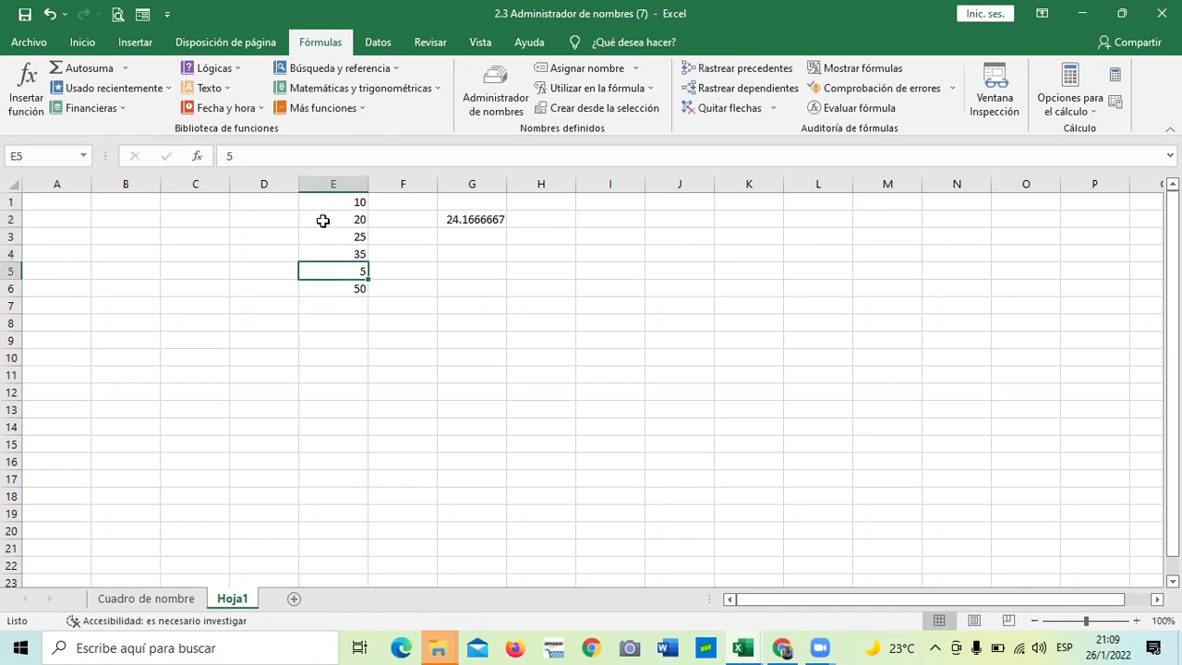
type("60")
key("Return")
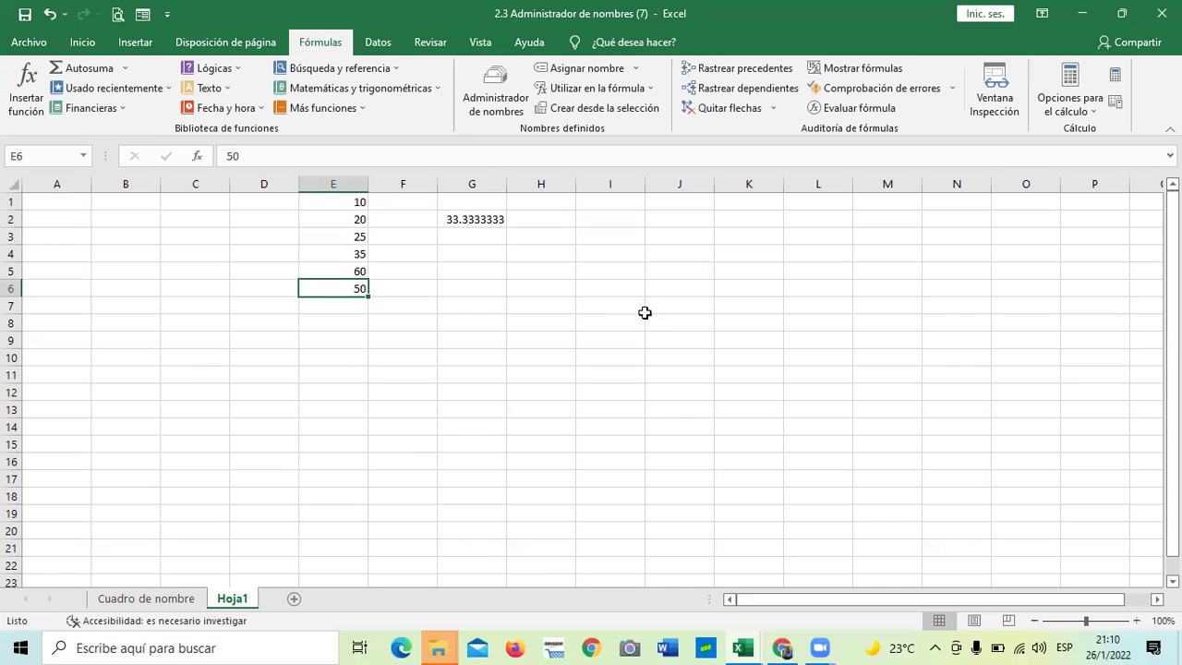
Clear all the values from cells E1 to E6.
left_click(372, 426)
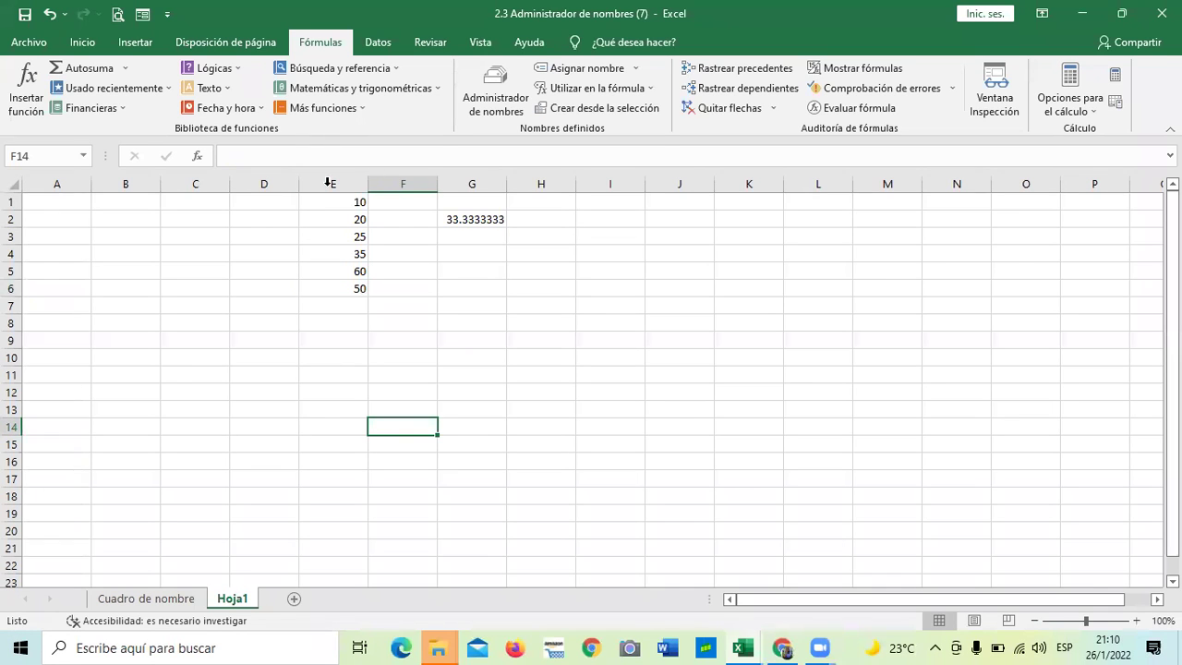
left_click_drag(353, 199, 331, 285)
key("Delete")
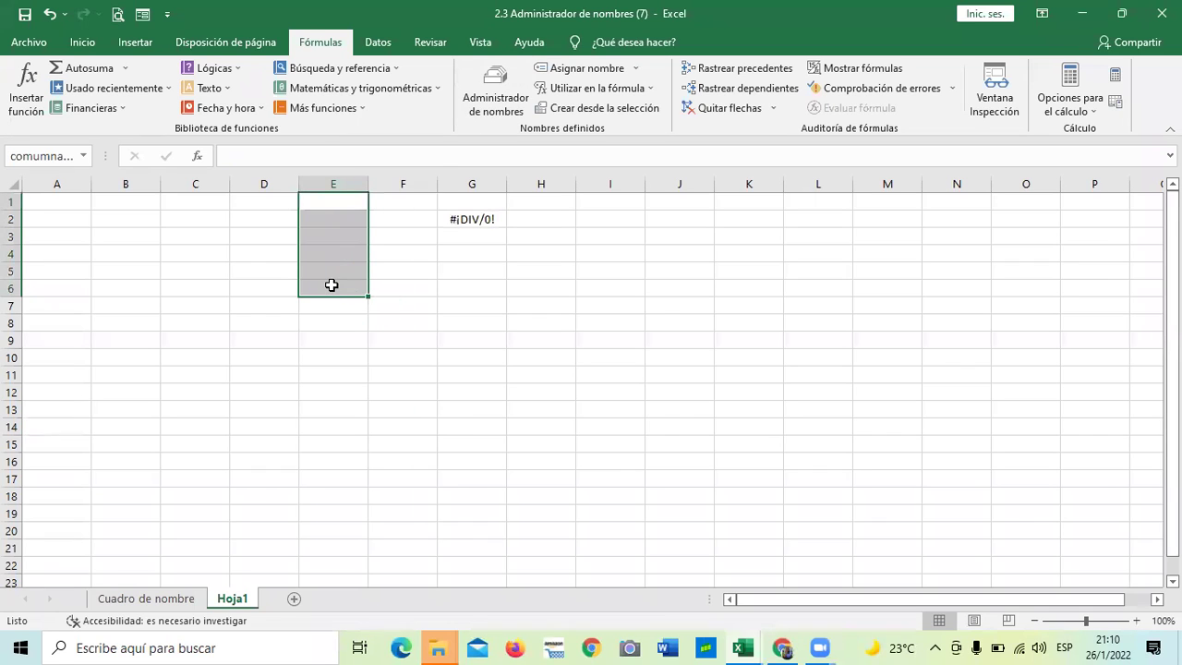
left_click(506, 318)
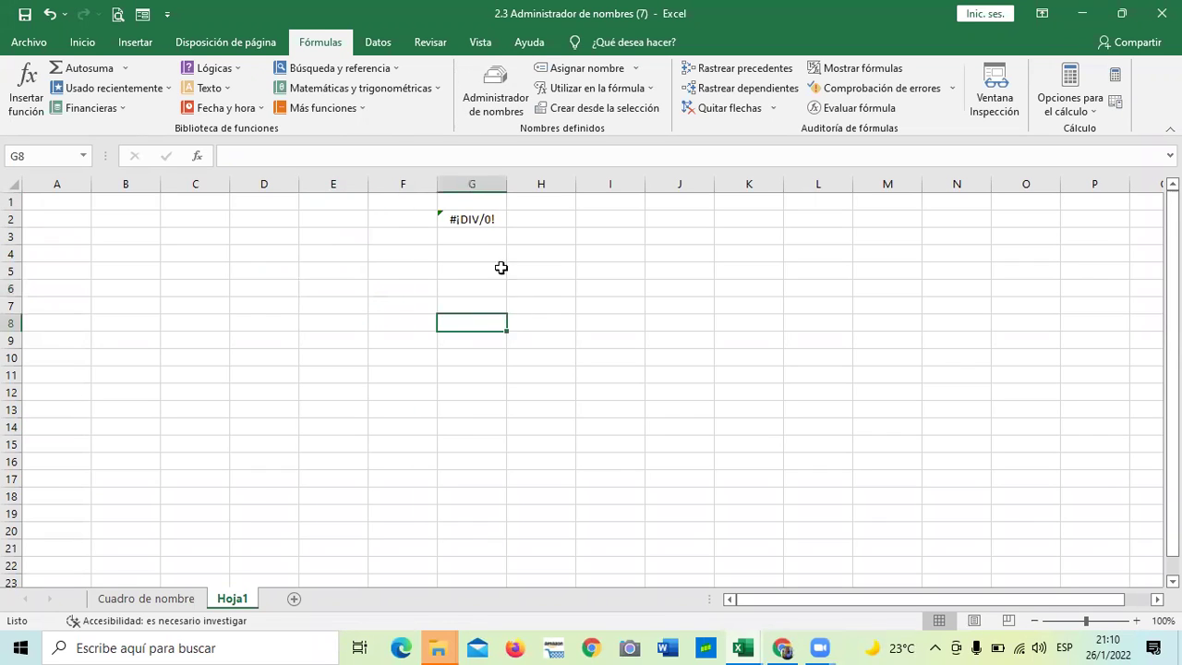
Ignore the division-by-zero error flagged on the formula in cell G2.
left_click(475, 217)
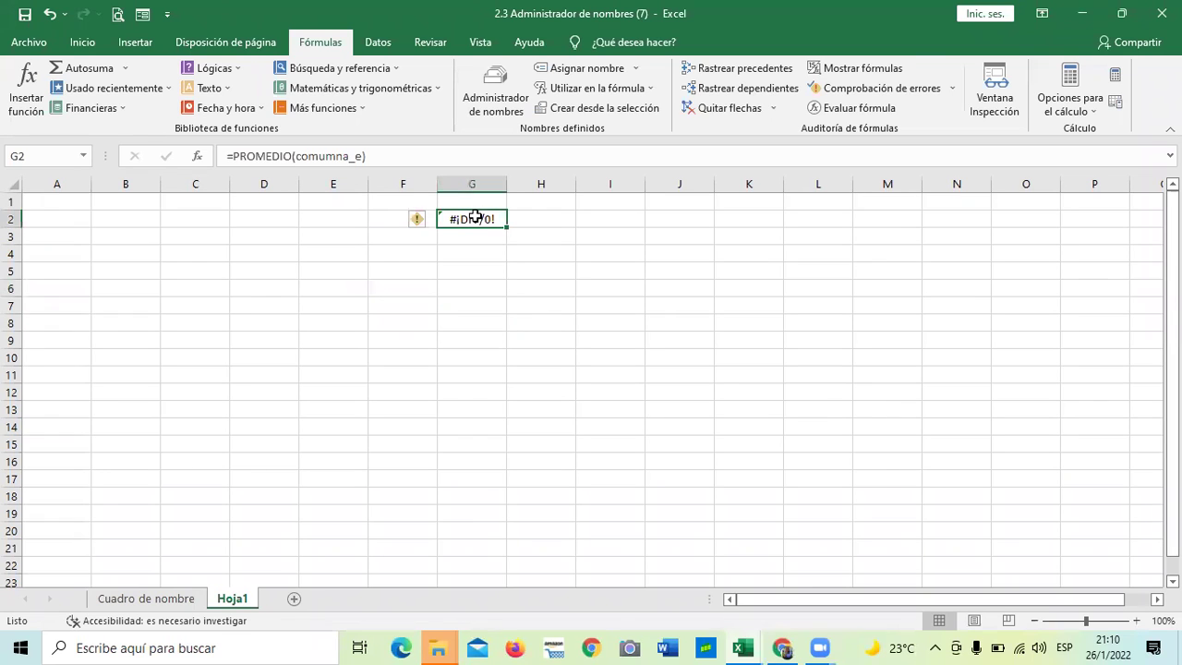
left_click(430, 220)
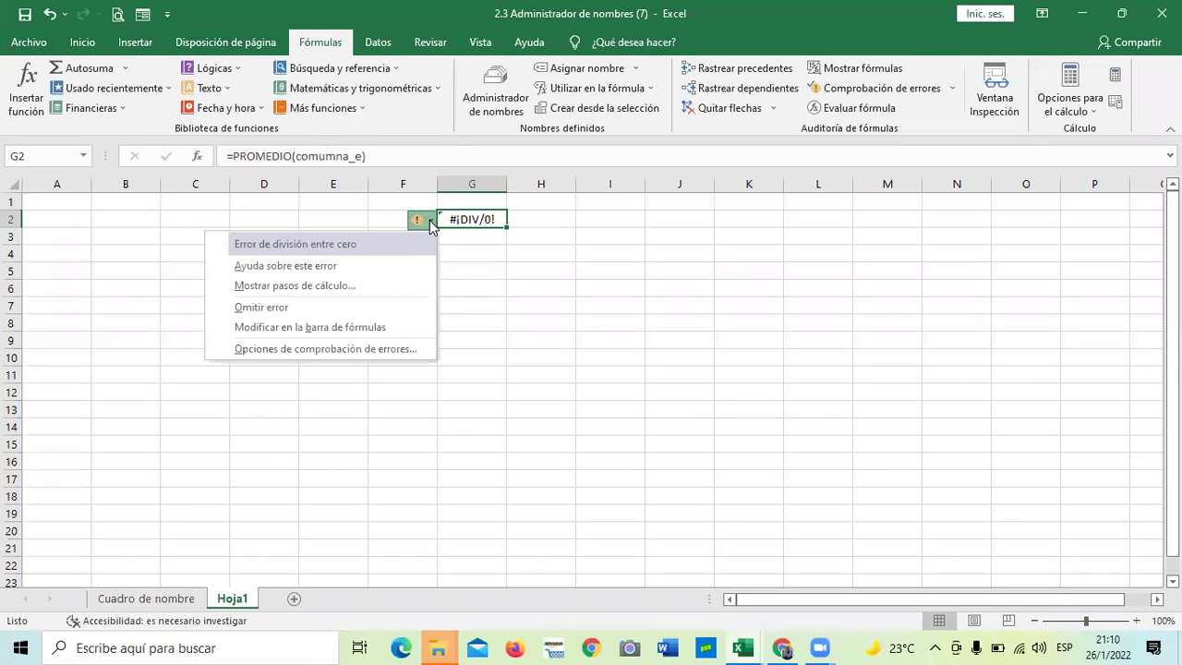
left_click(296, 306)
left_click(584, 318)
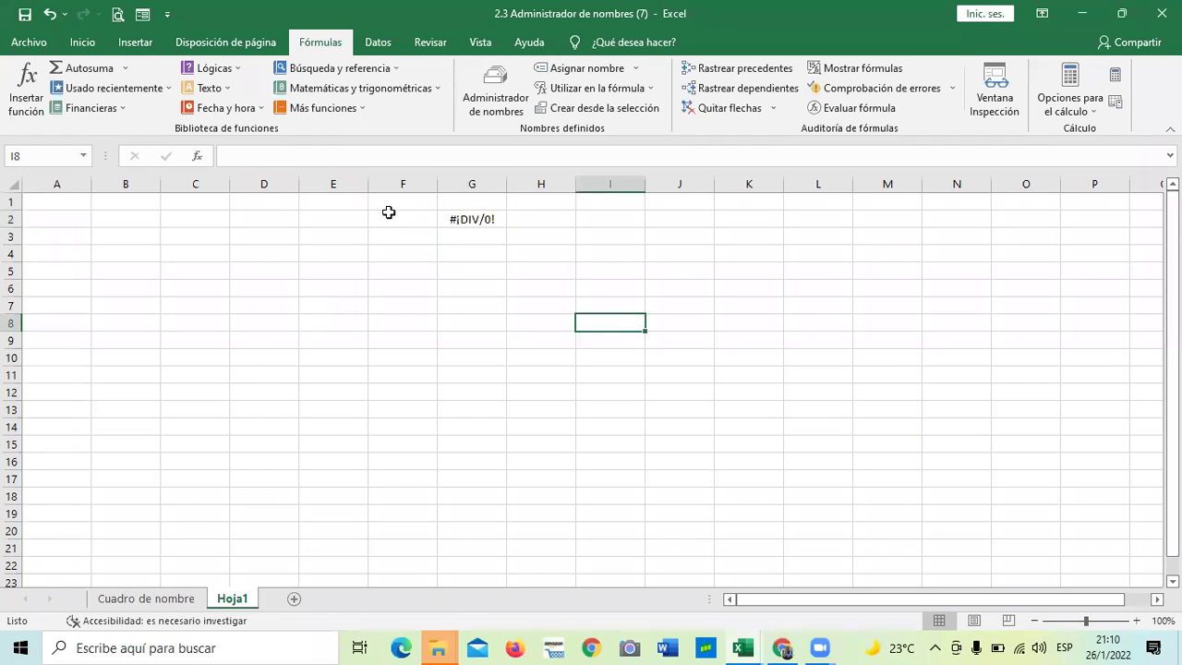
Enter the values 10, 25, 30, 35 and 50 down cells E1 to E5.
left_click(515, 358)
left_click(340, 213)
left_click(338, 203)
type("10")
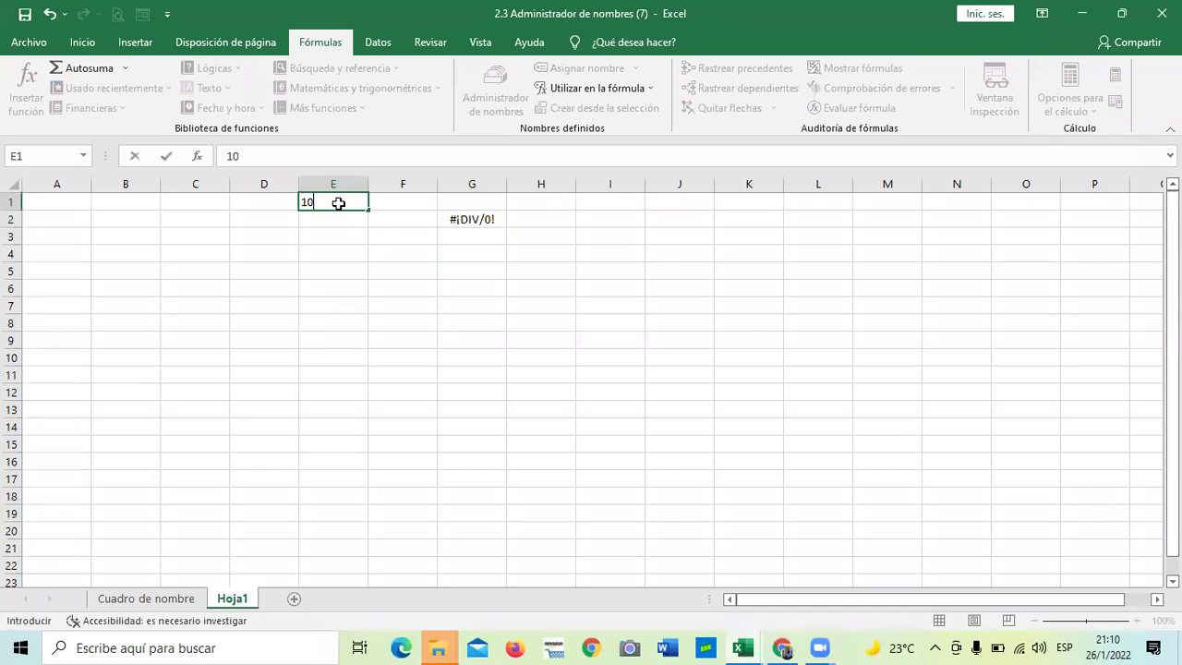
key("Return")
type("25")
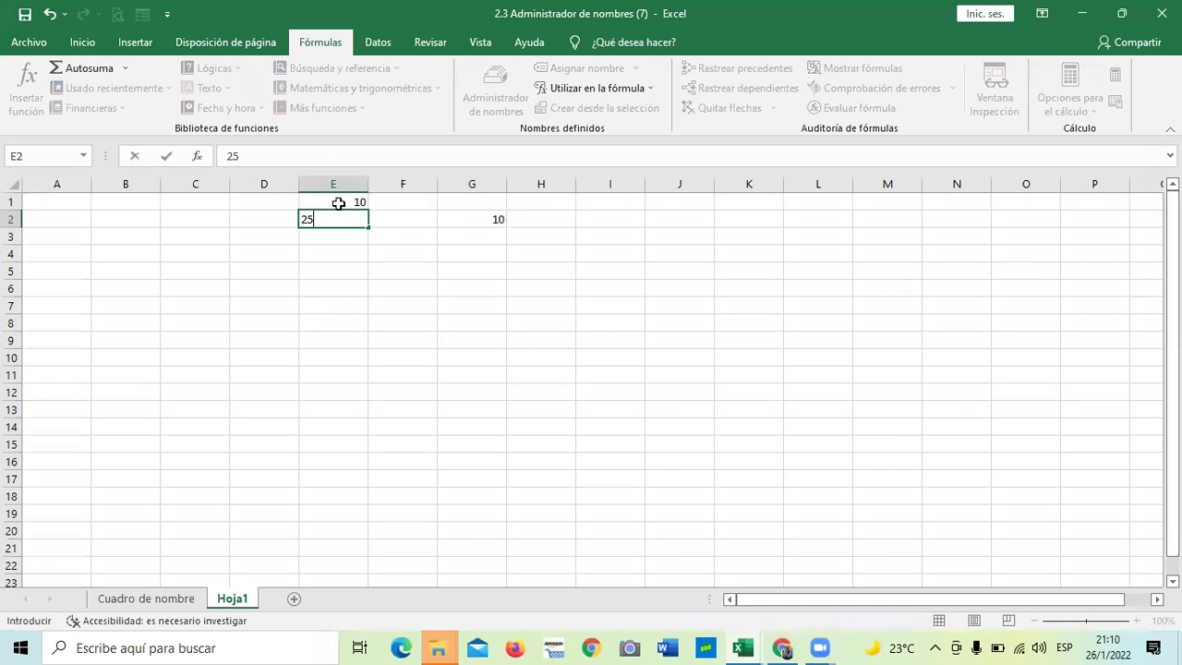
key("Return")
type("30")
key("Return")
type("35")
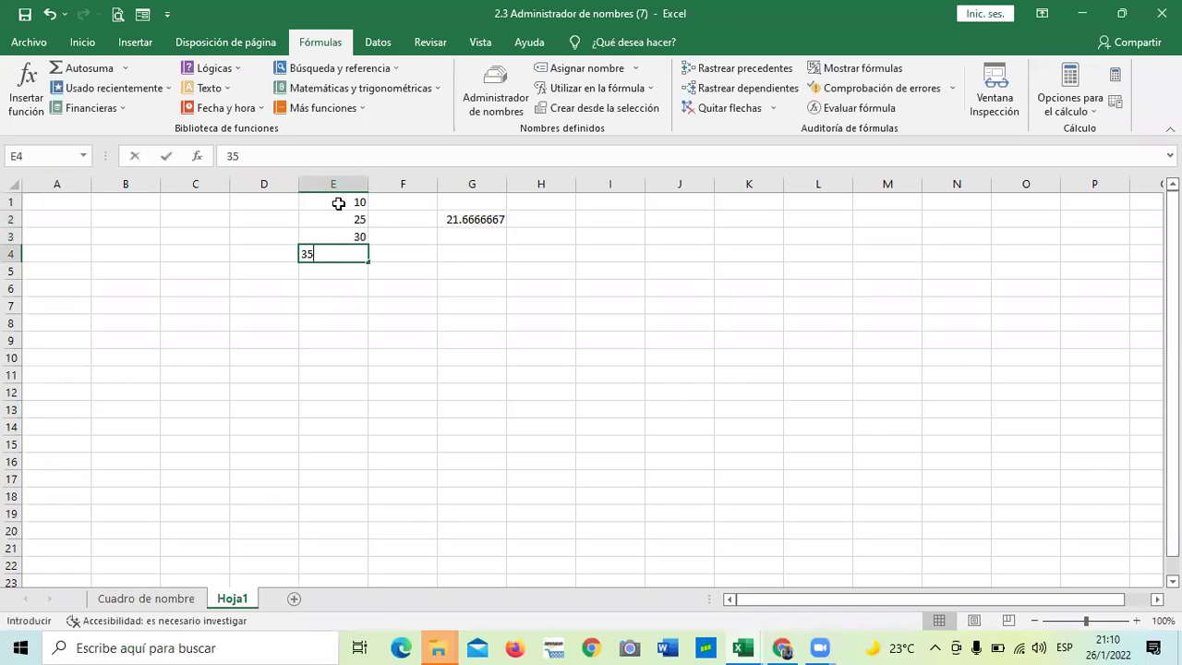
key("Return")
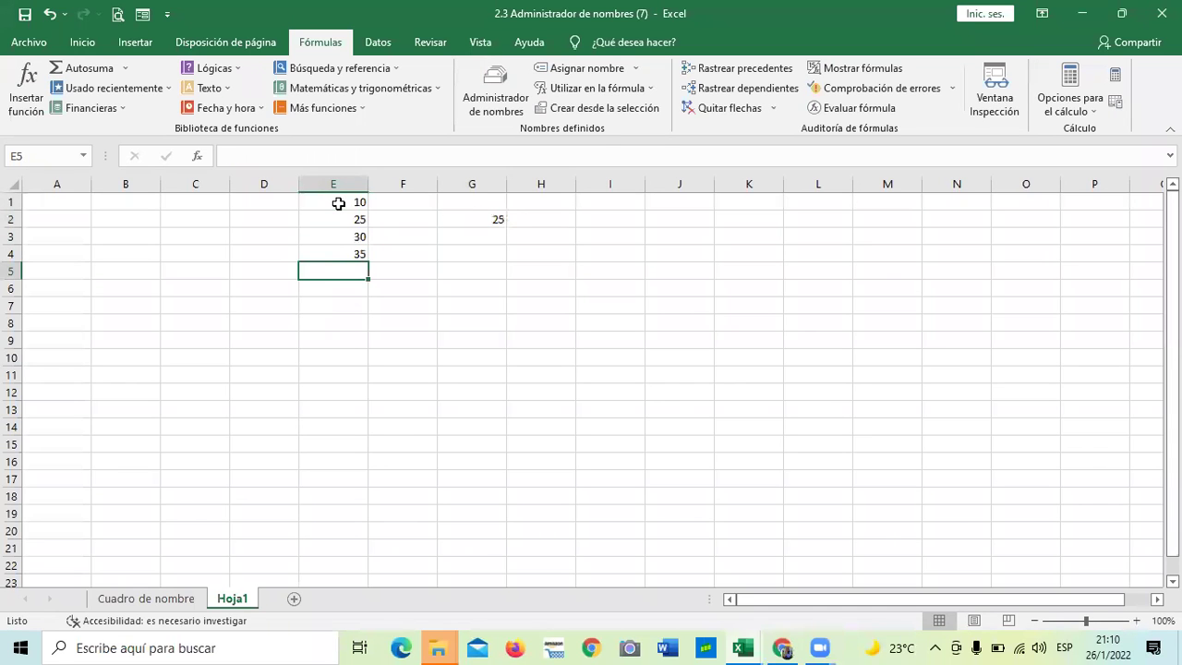
type("50")
key("Return")
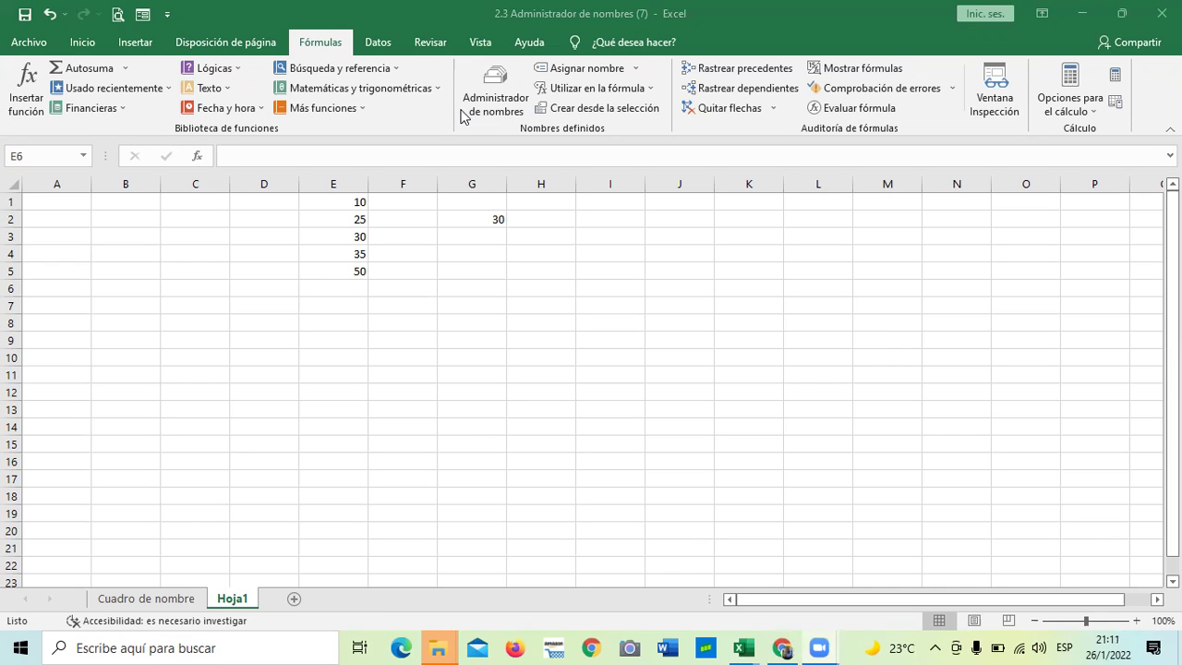
Switch to the lesson page in Chrome and examine the SUMA examples under Operaciones con rangos.
left_click(560, 357)
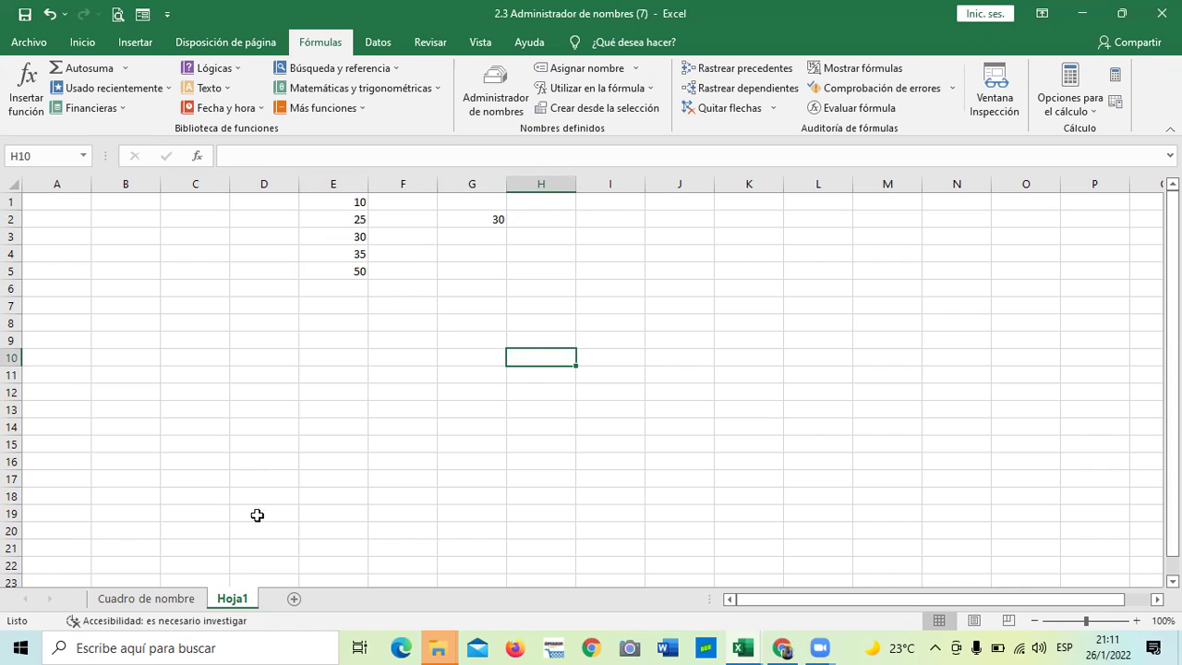
left_click(354, 416)
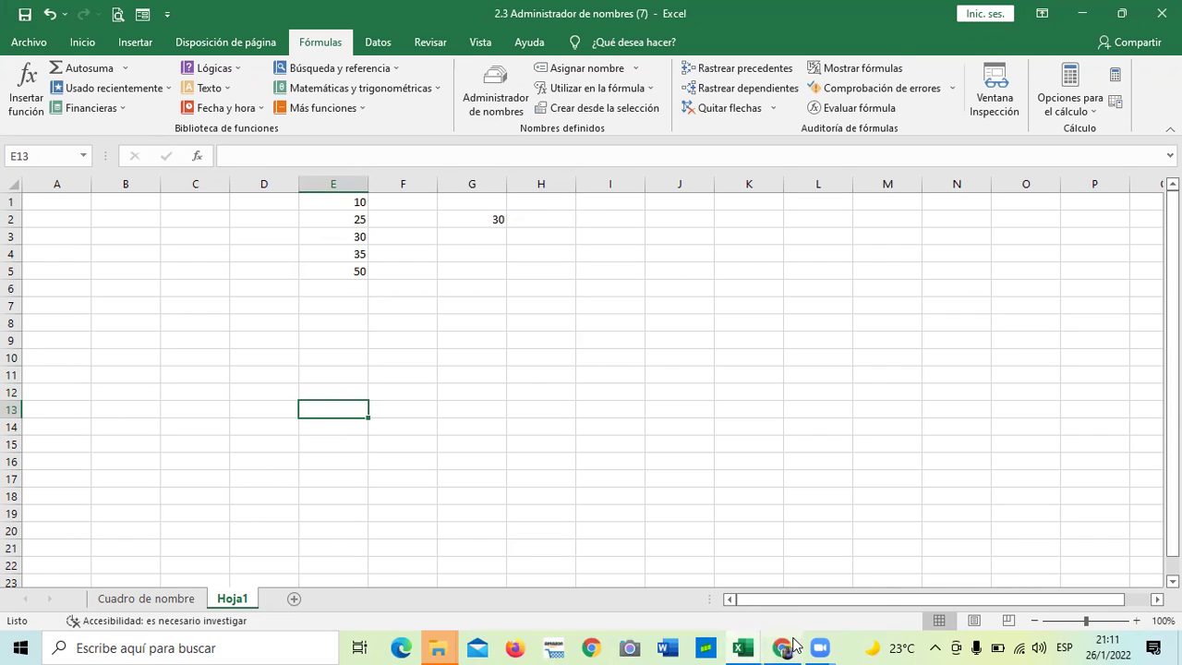
mouse_move(782, 646)
left_click(784, 545)
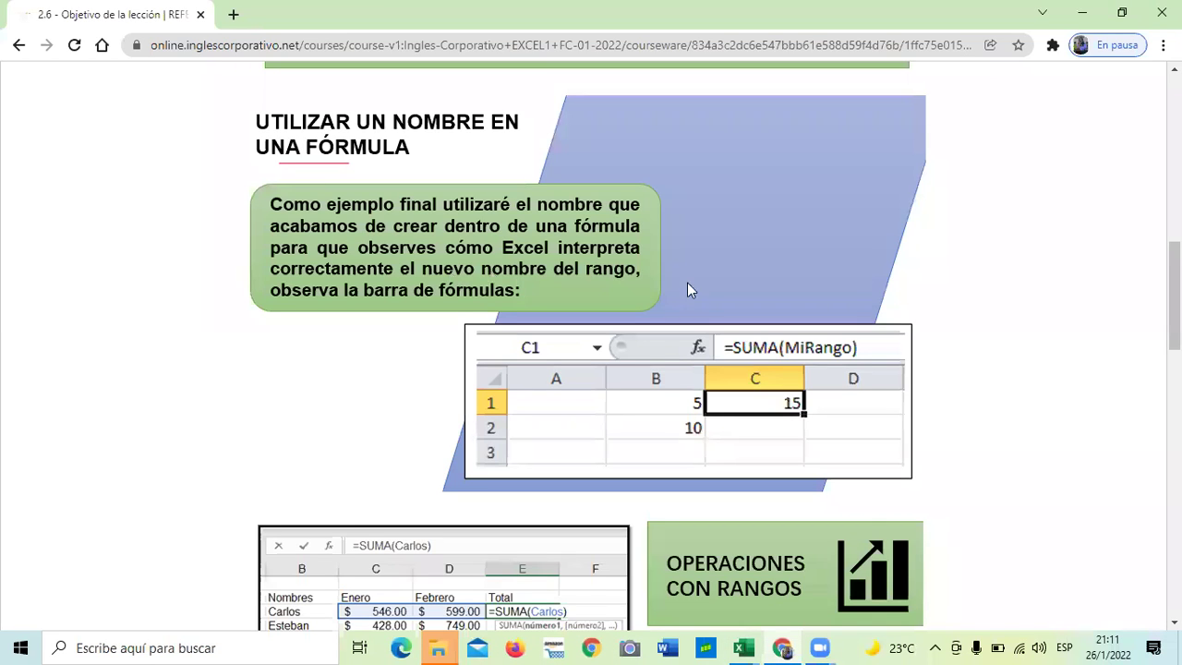
scroll(746, 403, "down", 3)
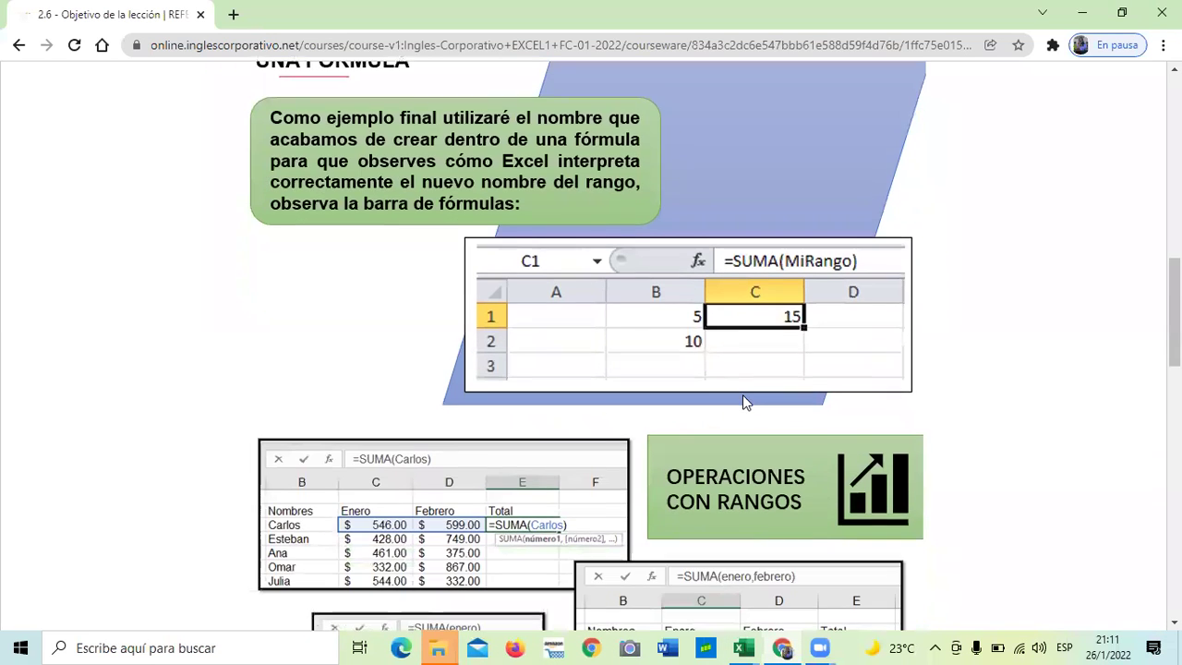
scroll(746, 403, "up", 2)
scroll(458, 209, "down", 3)
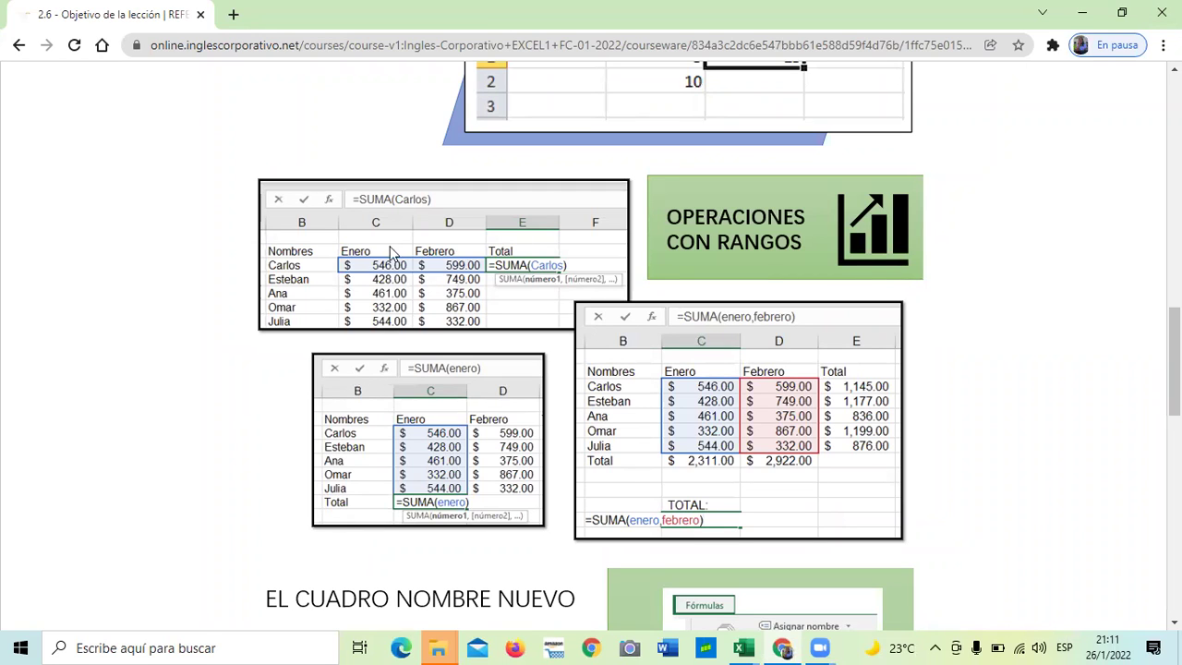
Return to the name manager workbook in Excel and enter two capitalized first names as row labels in cells A9 and A10.
mouse_move(743, 649)
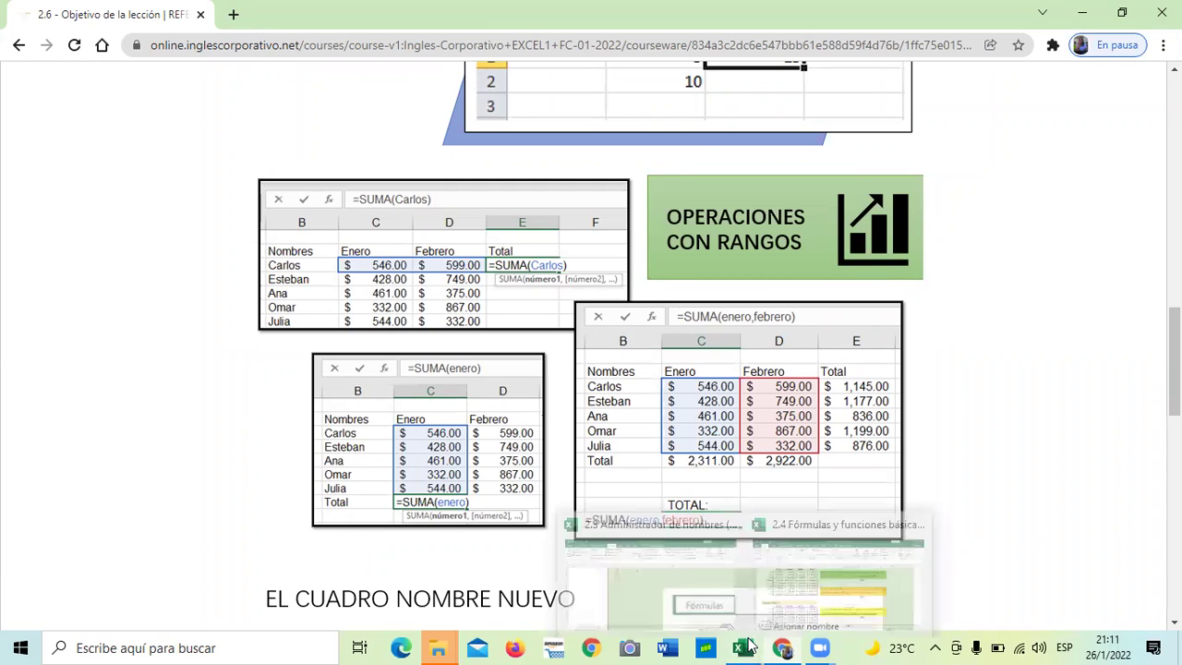
left_click(697, 578)
left_click(496, 394)
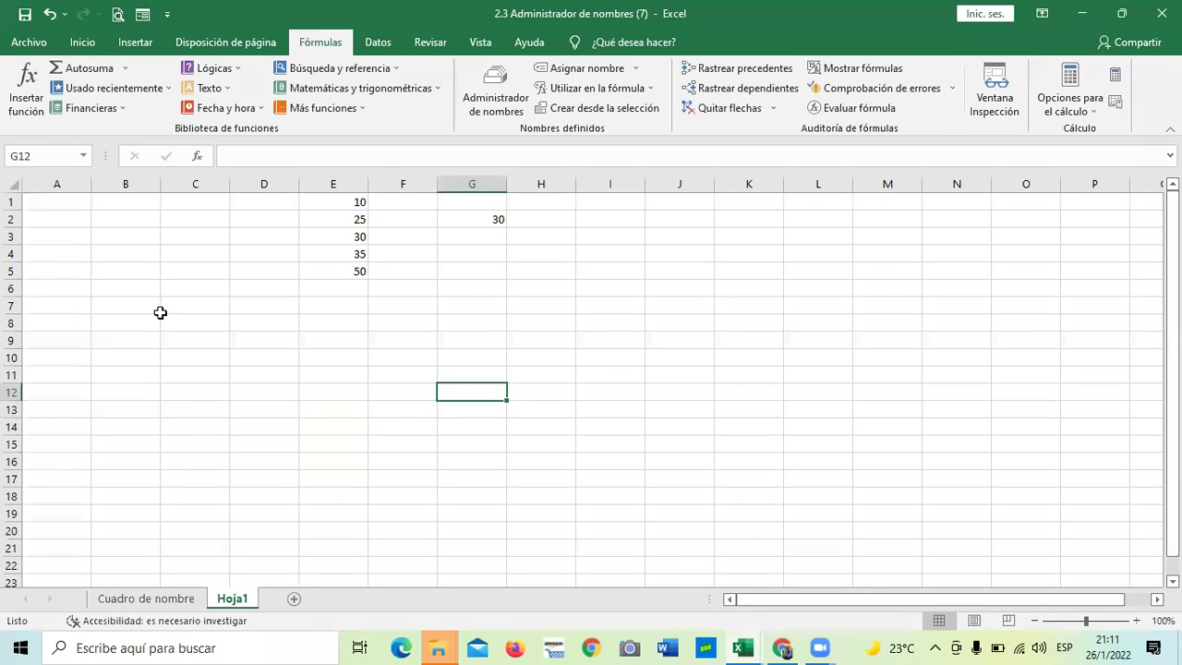
left_click(46, 341)
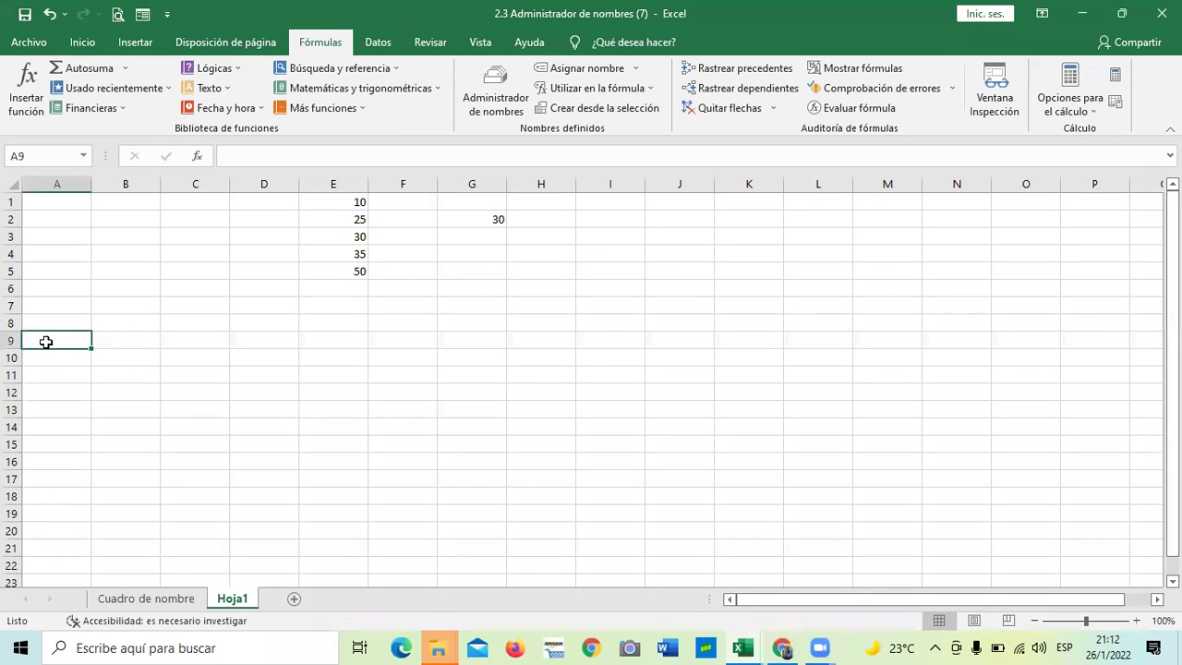
type("carlos")
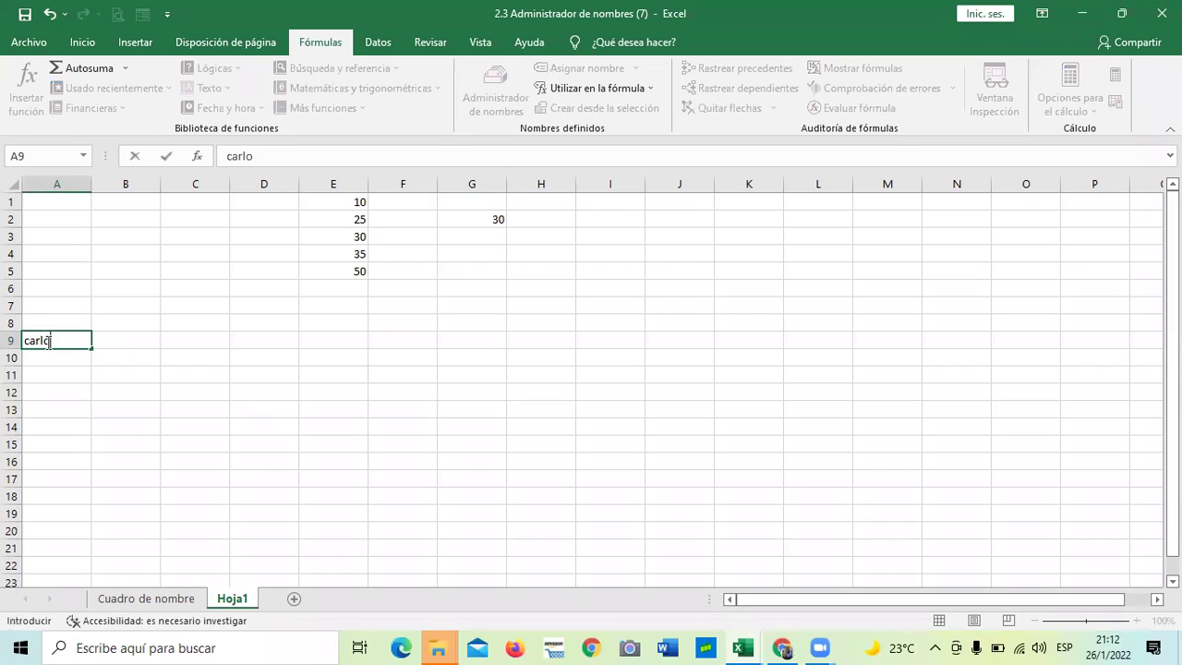
key("BackSpace")
key("BackSpace")
key("BackSpace")
key("BackSpace")
key("BackSpace")
key("BackSpace")
type("Carlos")
key("Return")
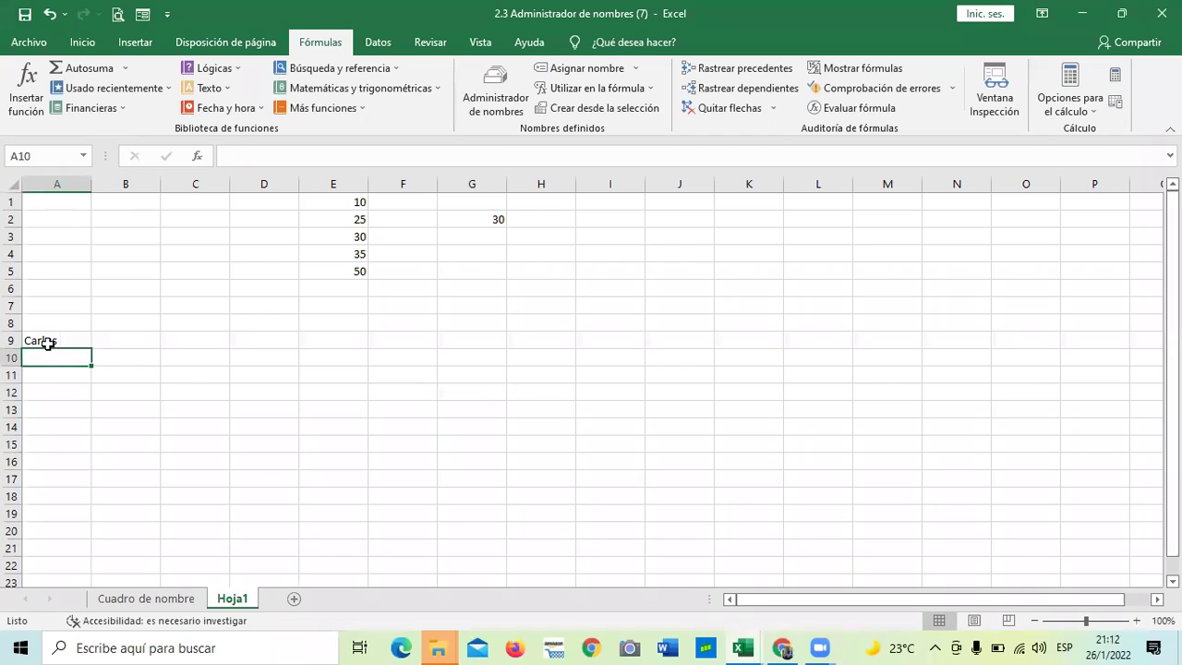
type("Sebas")
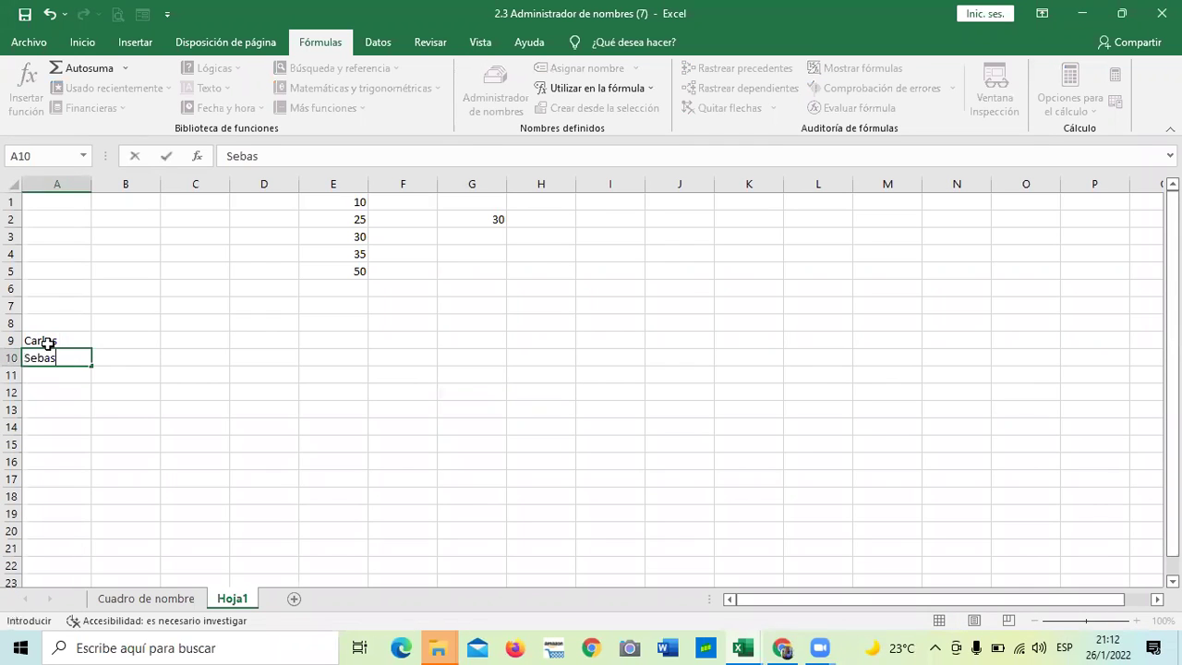
type("tian")
key("Return")
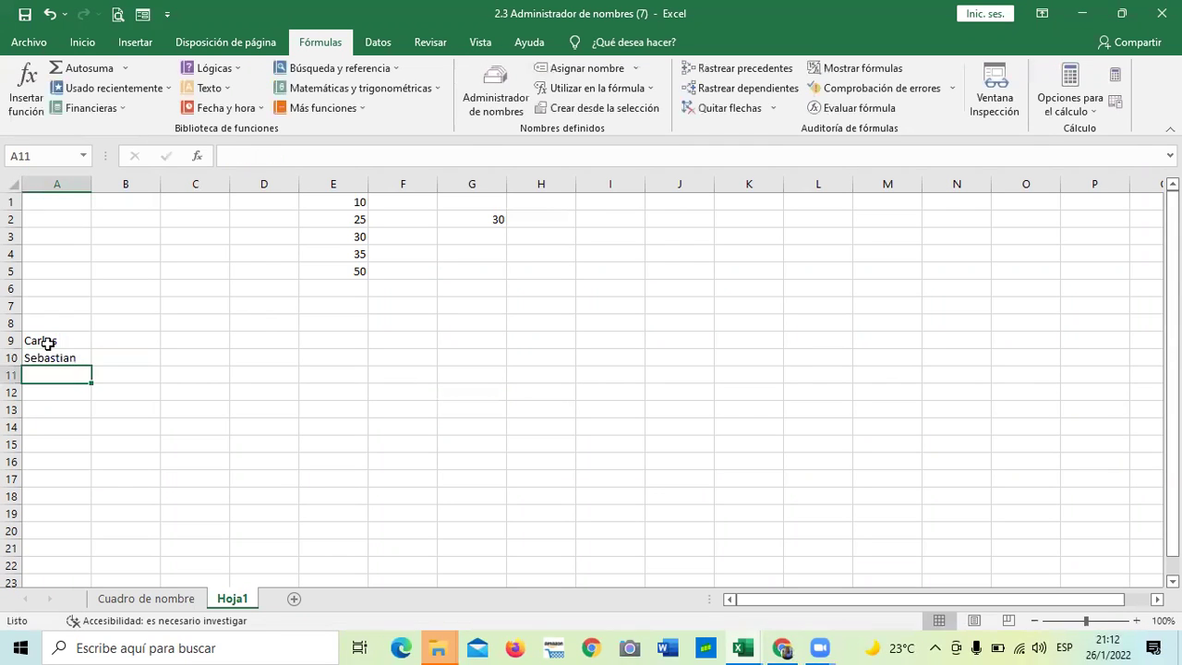
Enter enero as the column heading in cell B8 above the name rows.
left_click(233, 408)
left_click(123, 340)
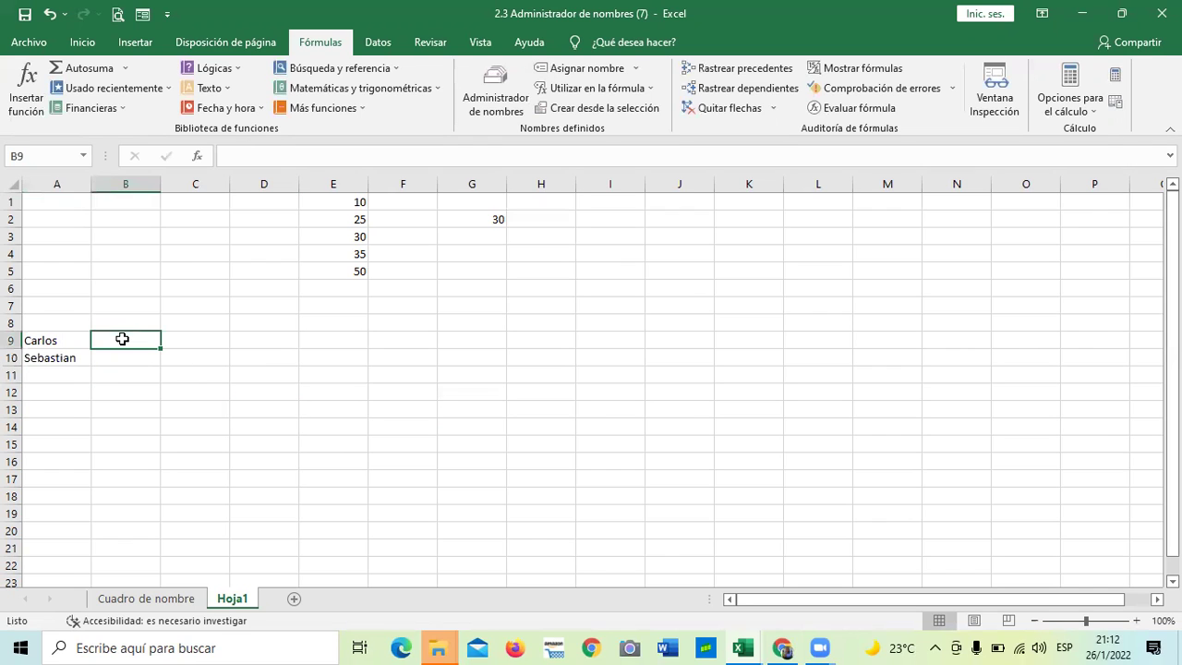
left_click(207, 341)
left_click(145, 327)
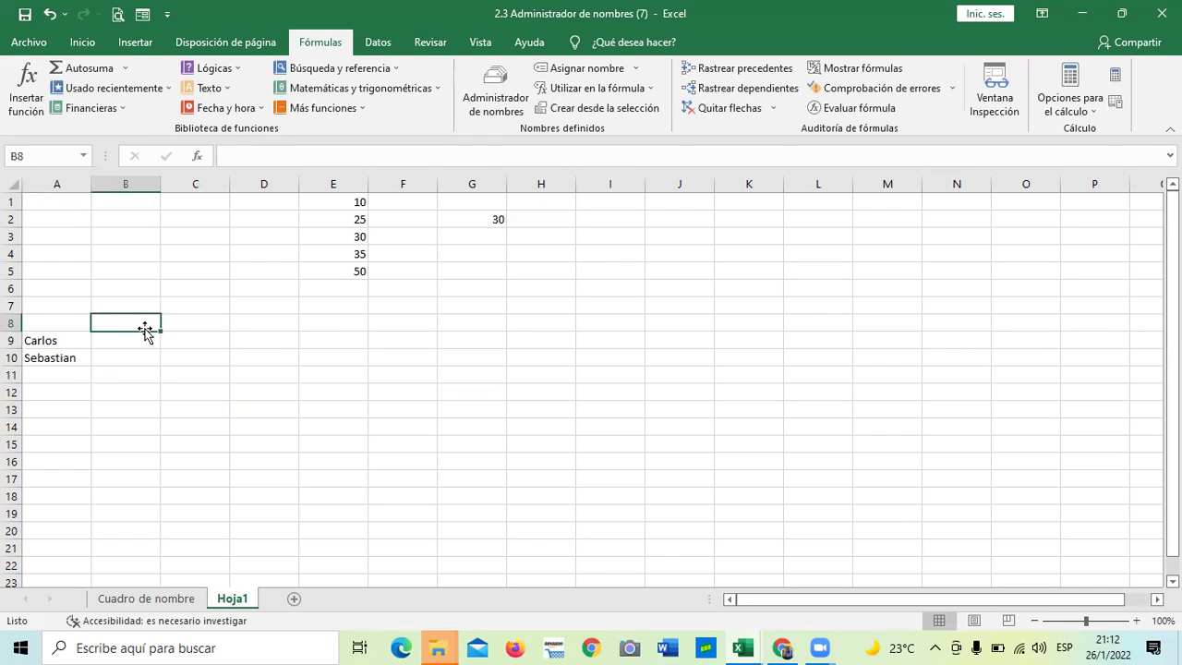
type("enero")
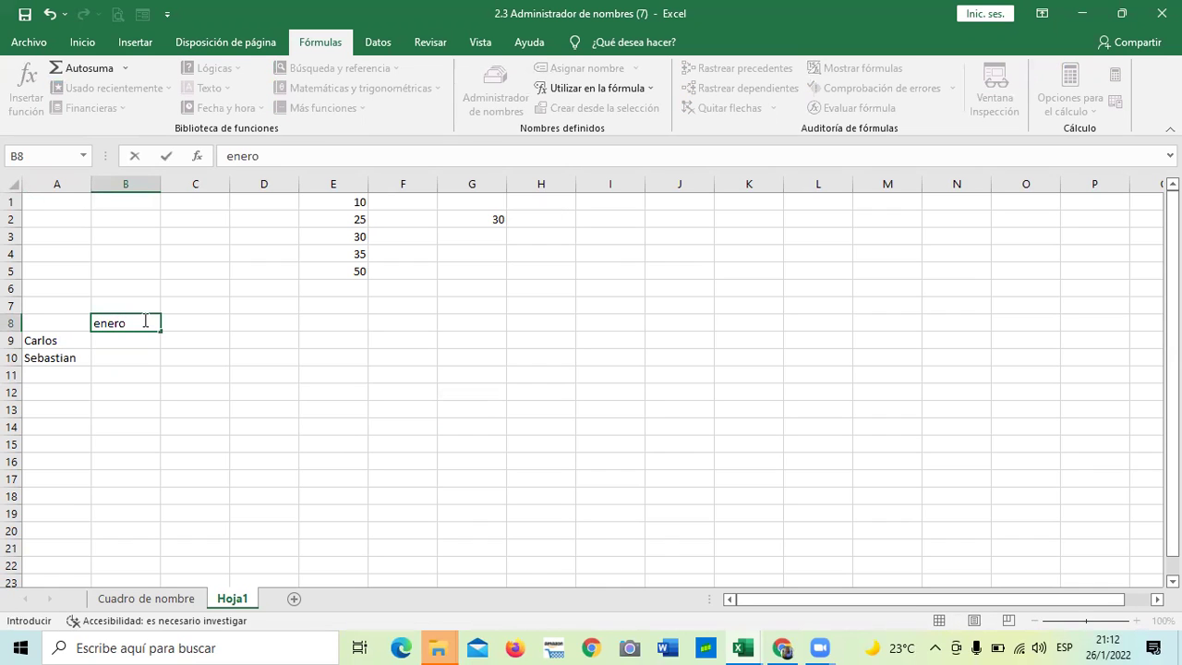
key("Tab")
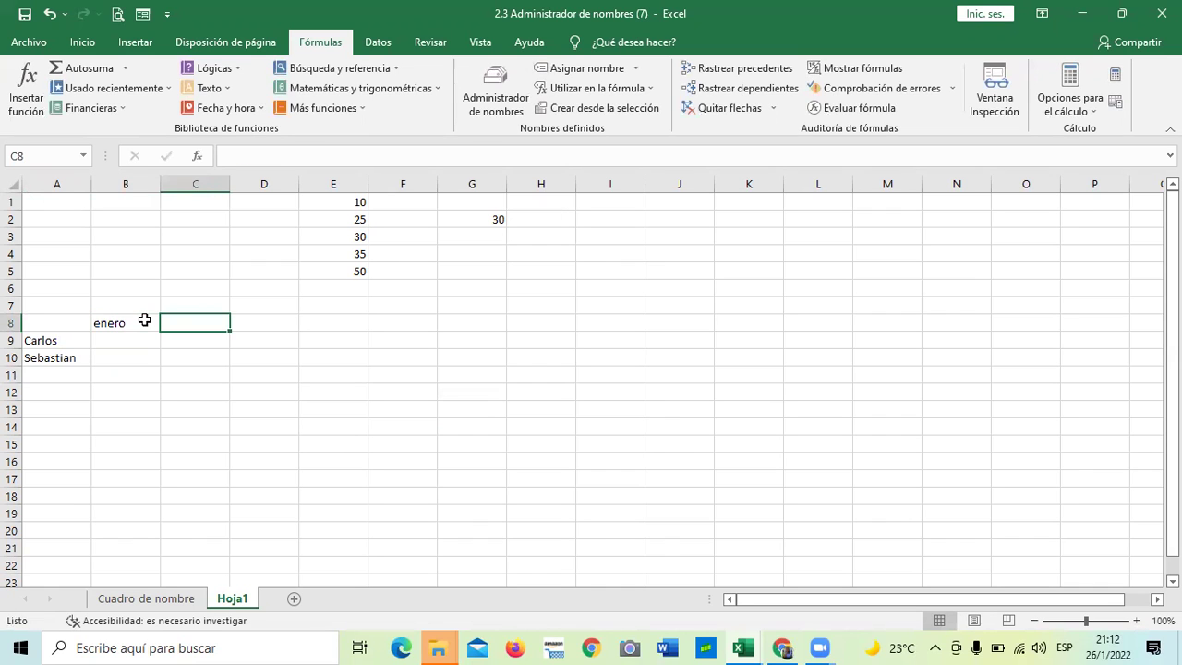
Enter febrero, marzo and total as the column headings in cells C8, D8 and E8.
type("febrero")
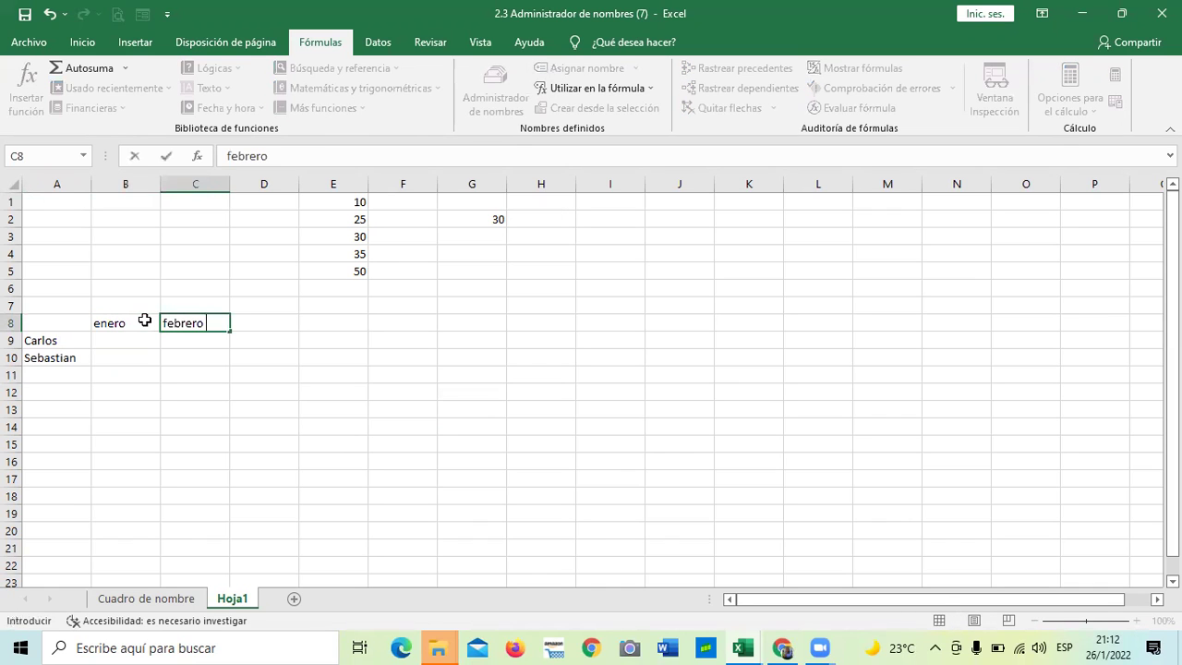
key("Return")
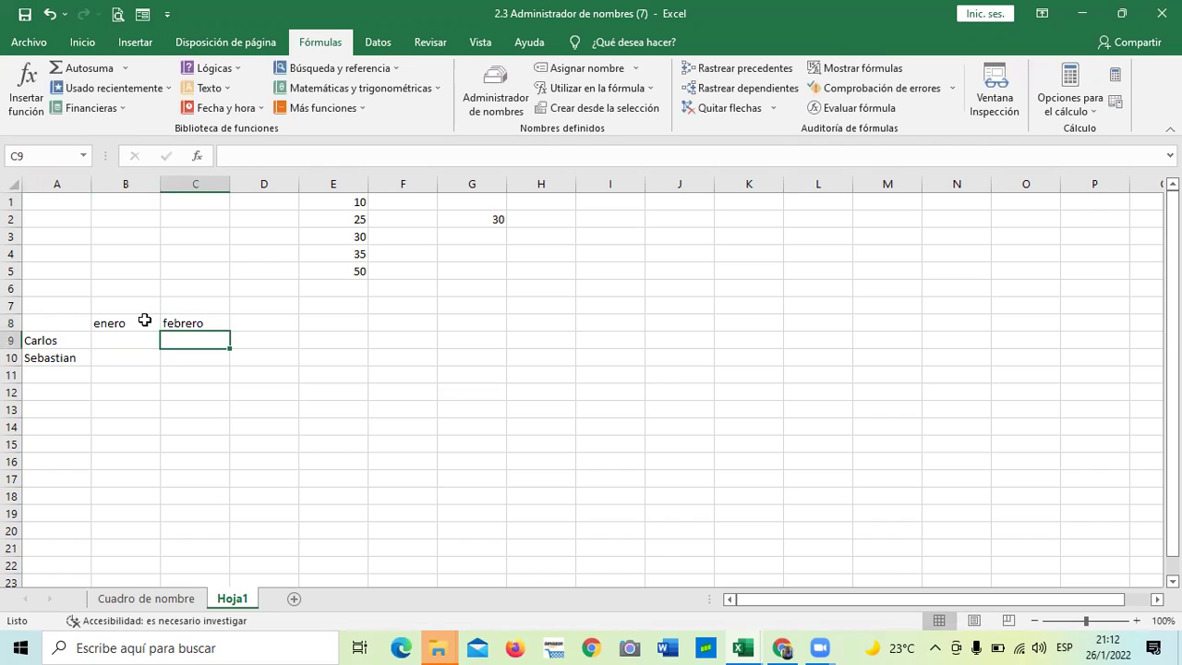
left_click(261, 317)
type("marzo")
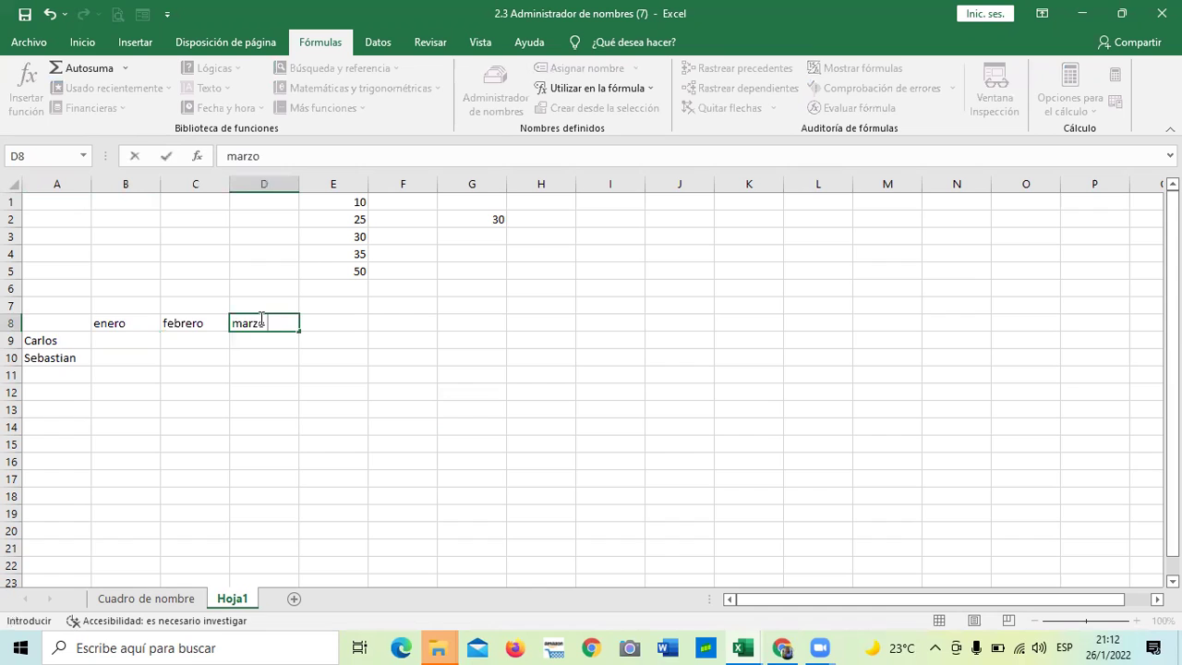
key("Return")
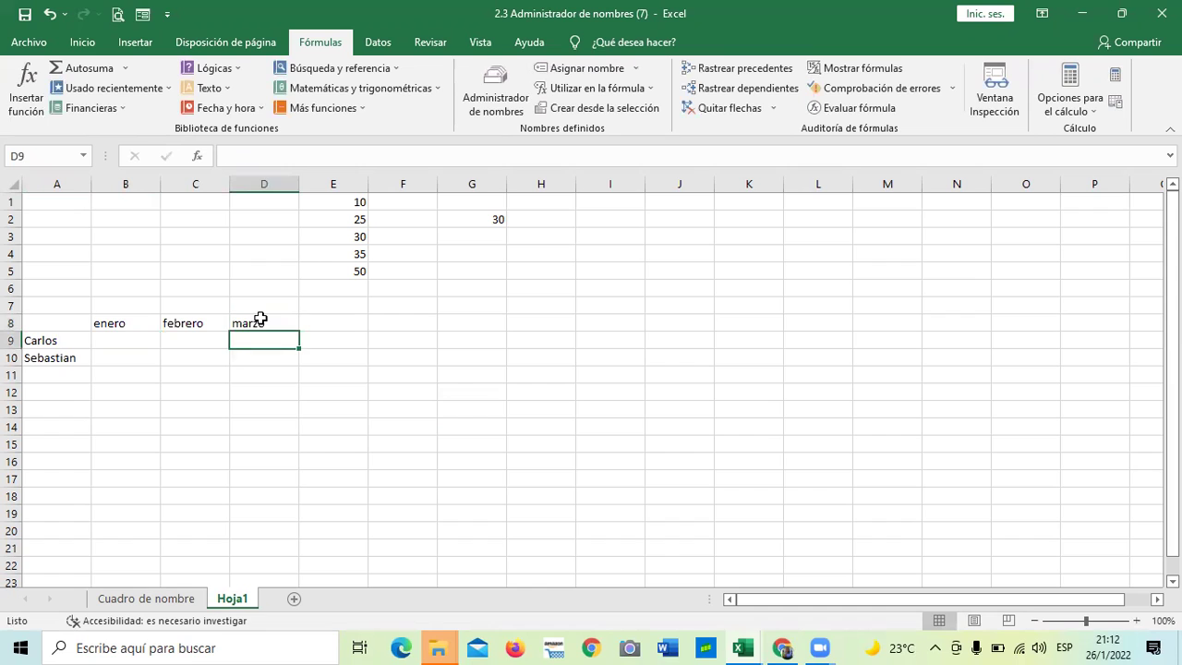
left_click(449, 408)
left_click(326, 322)
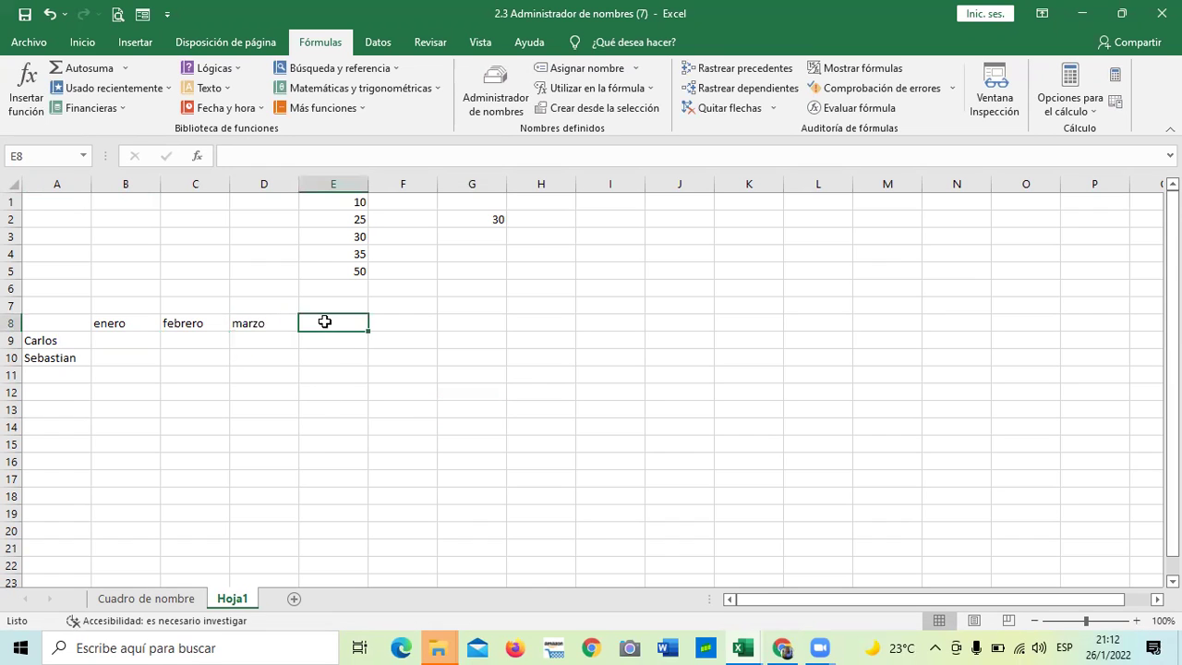
type("total")
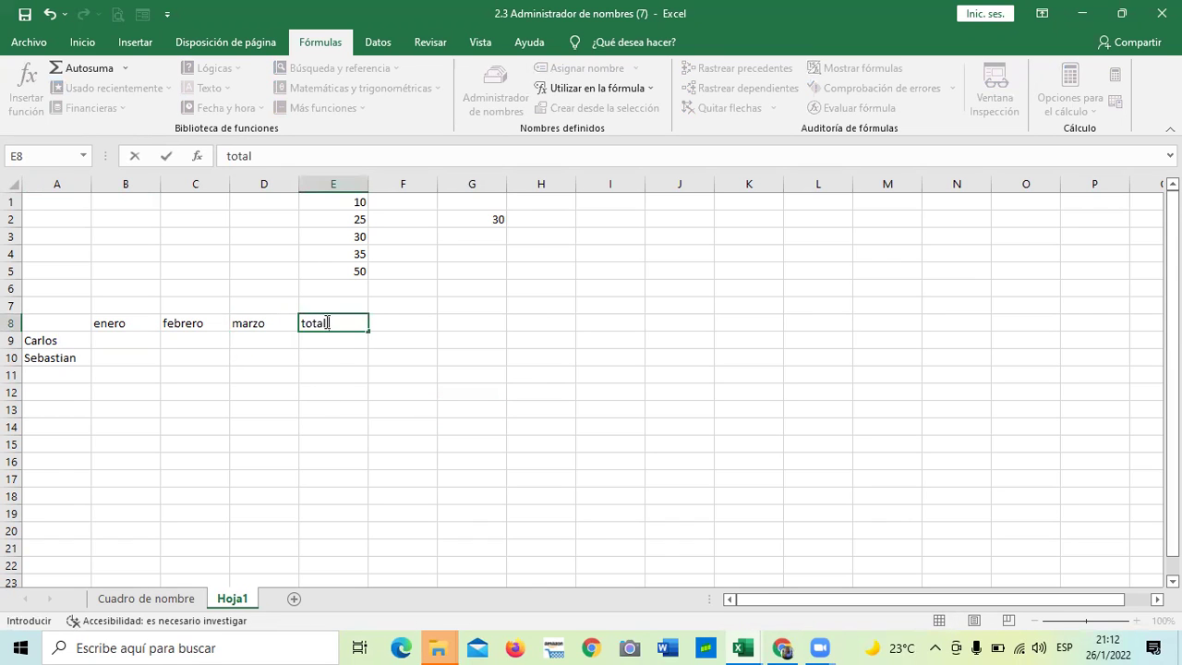
key("Return")
left_click(356, 422)
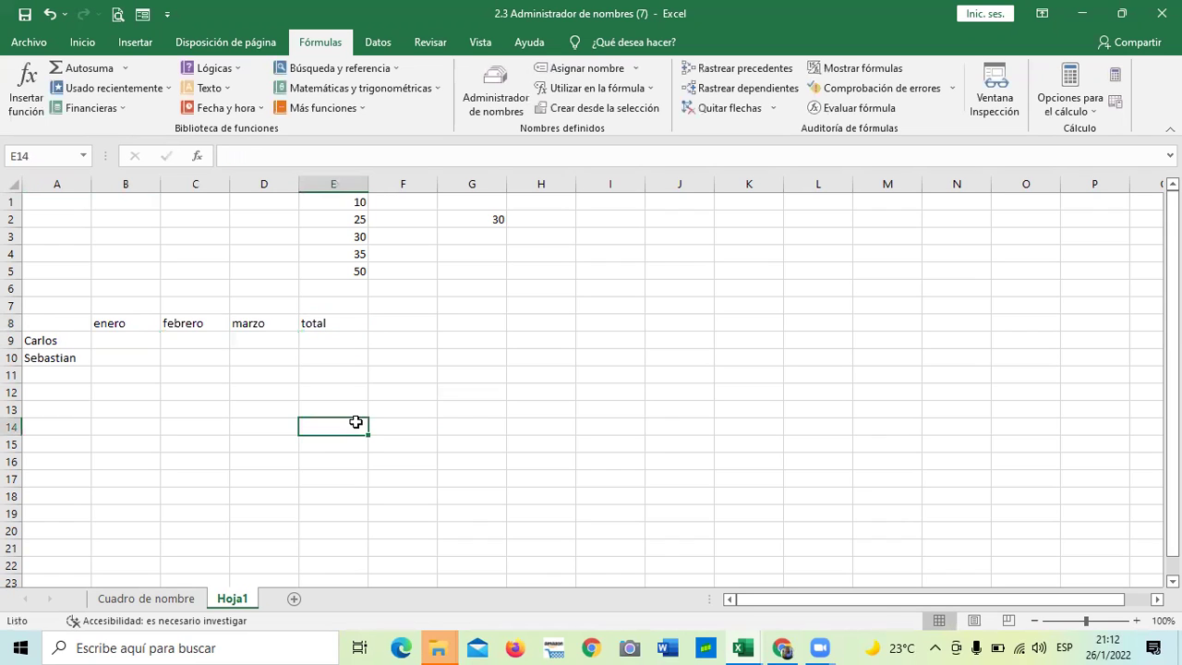
left_click(333, 339)
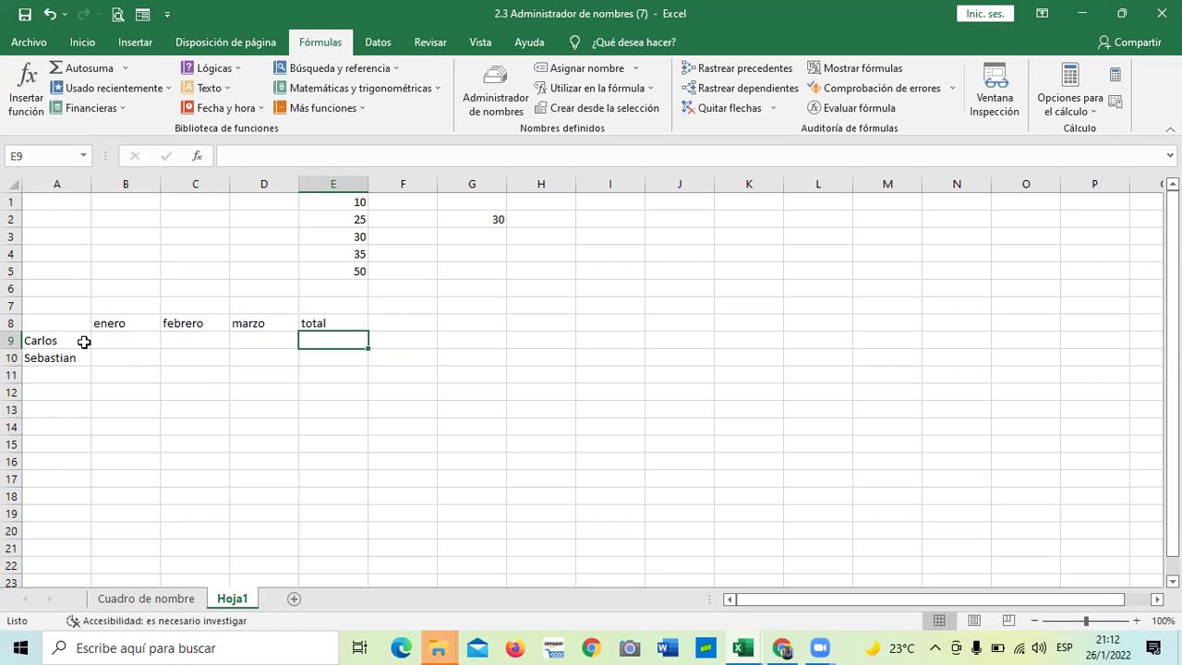
left_click(54, 340)
left_click(118, 334)
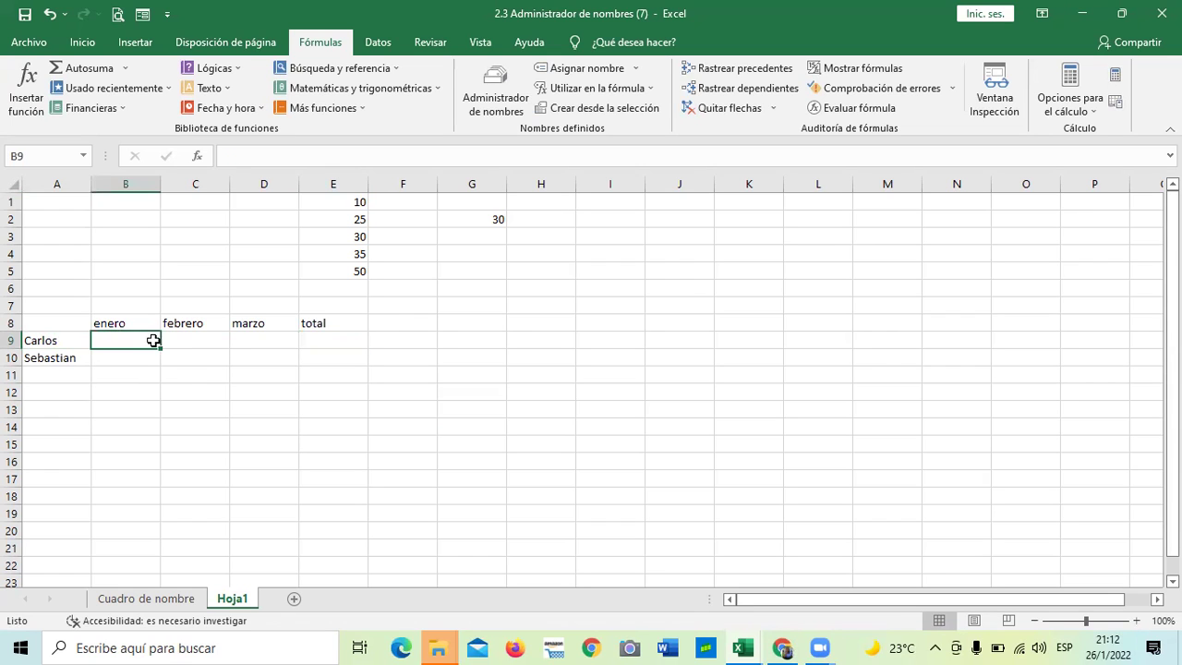
left_click(185, 341)
left_click(262, 344)
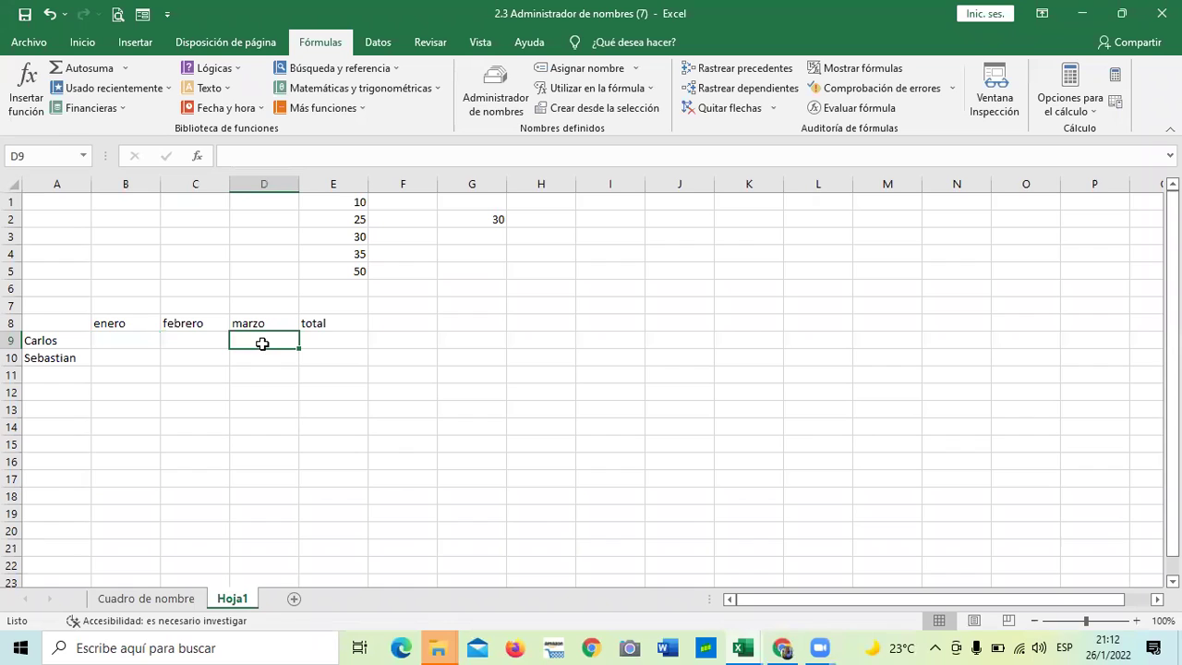
left_click(317, 340)
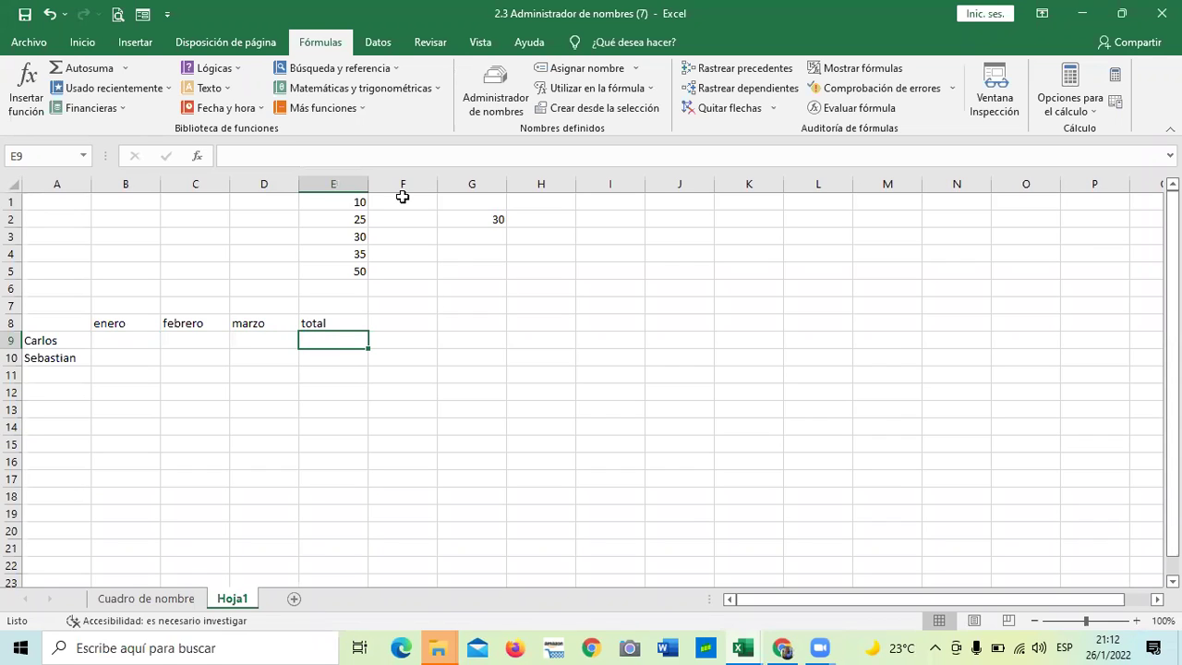
left_click(322, 432)
Start defining a new name from cell E9 and name it with the first name shown in cell A9.
left_click(335, 348)
left_click(564, 74)
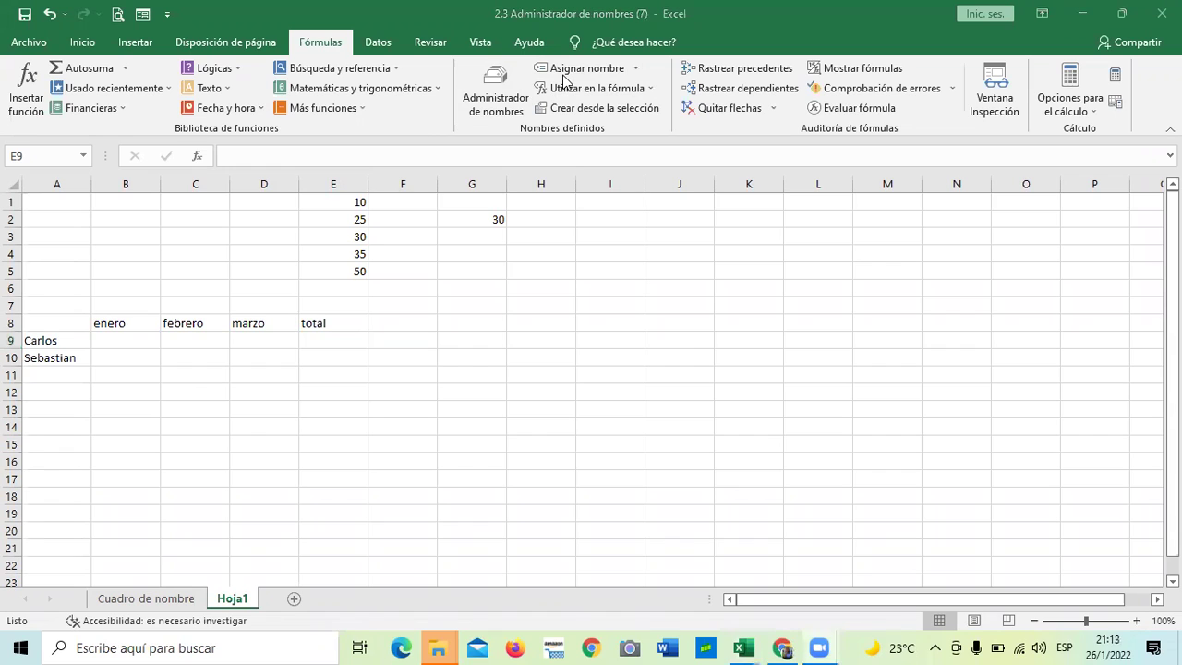
left_click(566, 74)
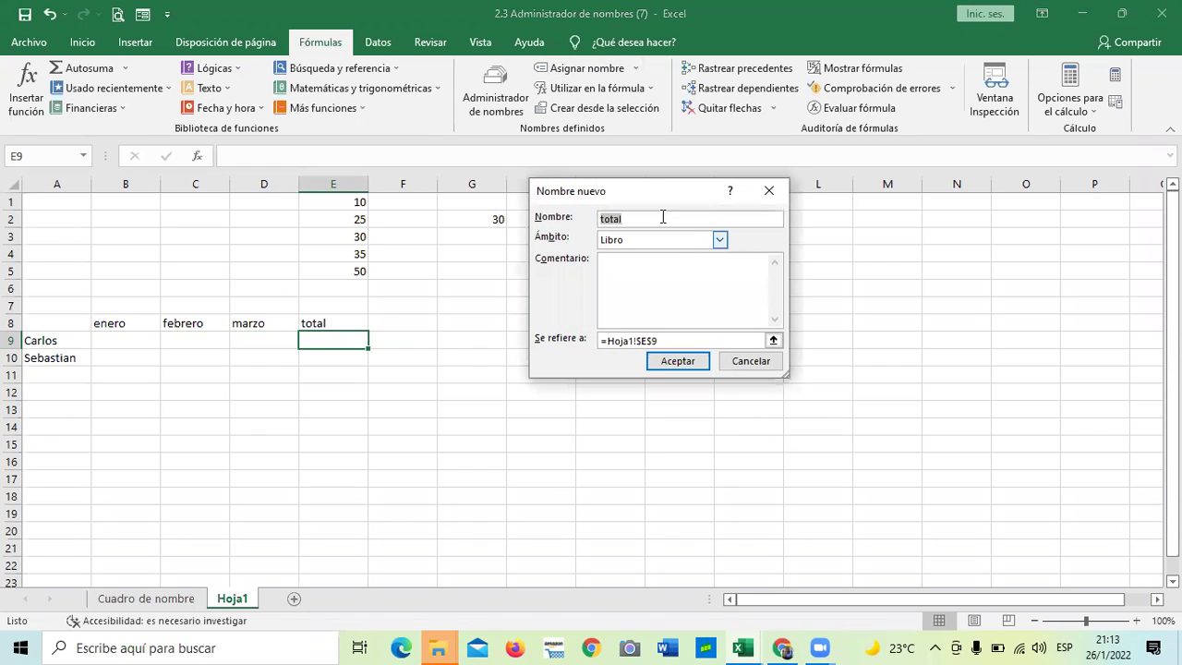
key("BackSpace")
type("CArlos")
key("BackSpace")
key("BackSpace")
key("BackSpace")
key("BackSpace")
key("BackSpace")
type("arlos")
Make the new name refer to cells B9 to D9 on Hoja1 and accept the definition.
left_click(668, 339)
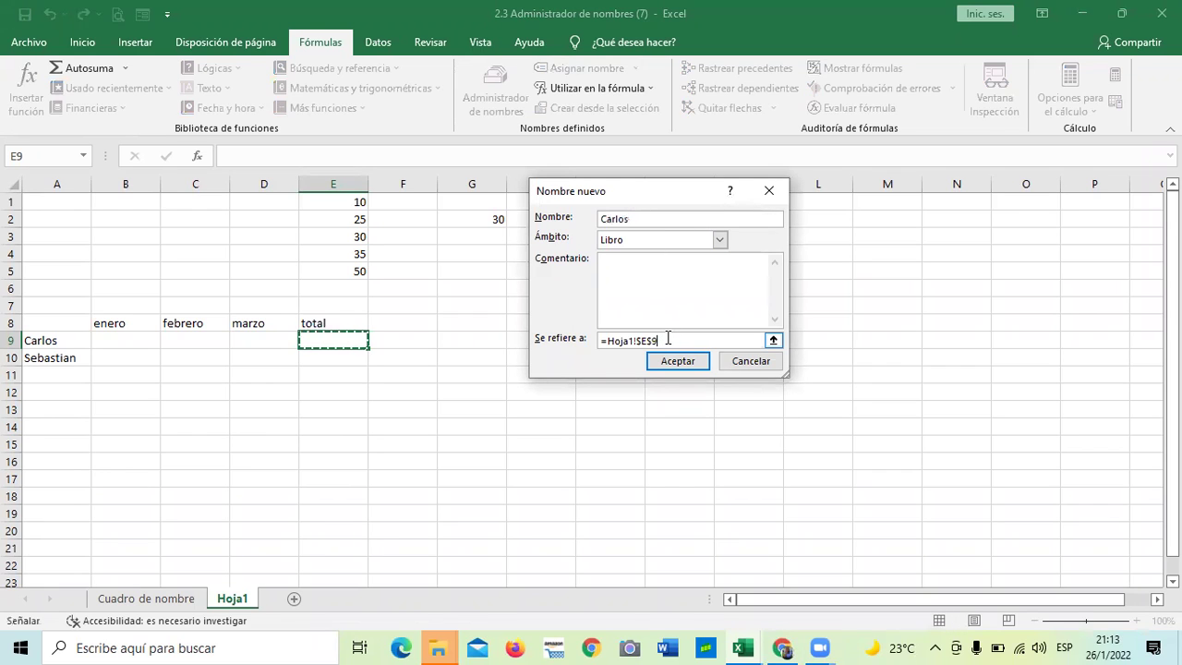
left_click_drag(668, 339, 600, 341)
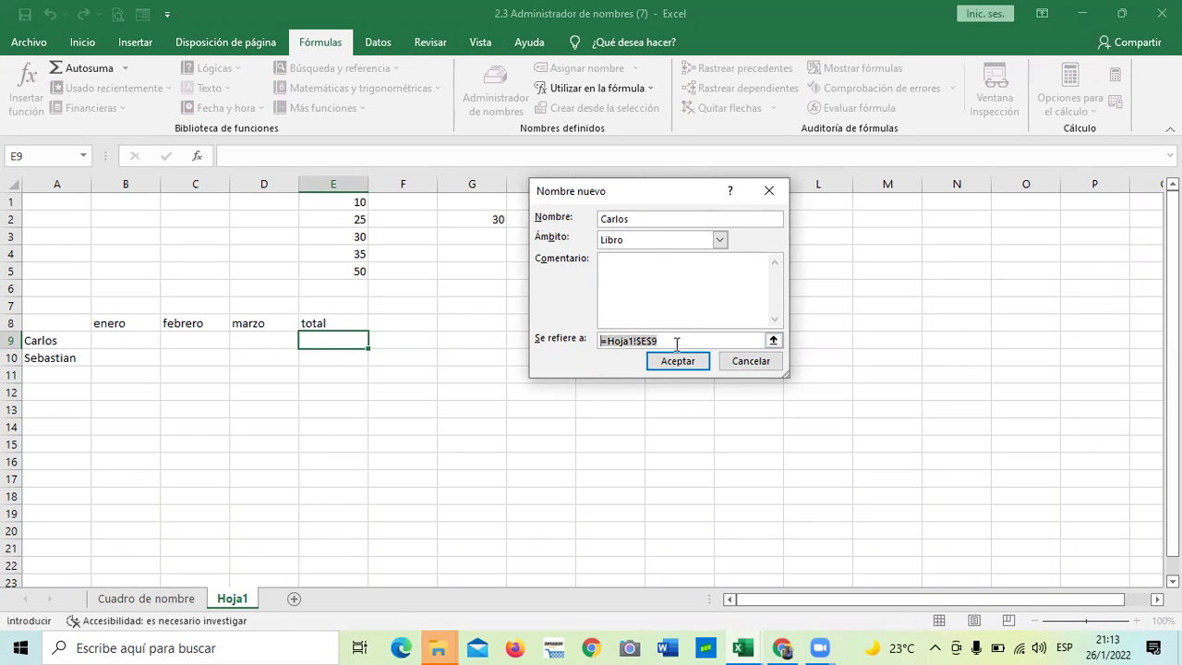
key("BackSpace")
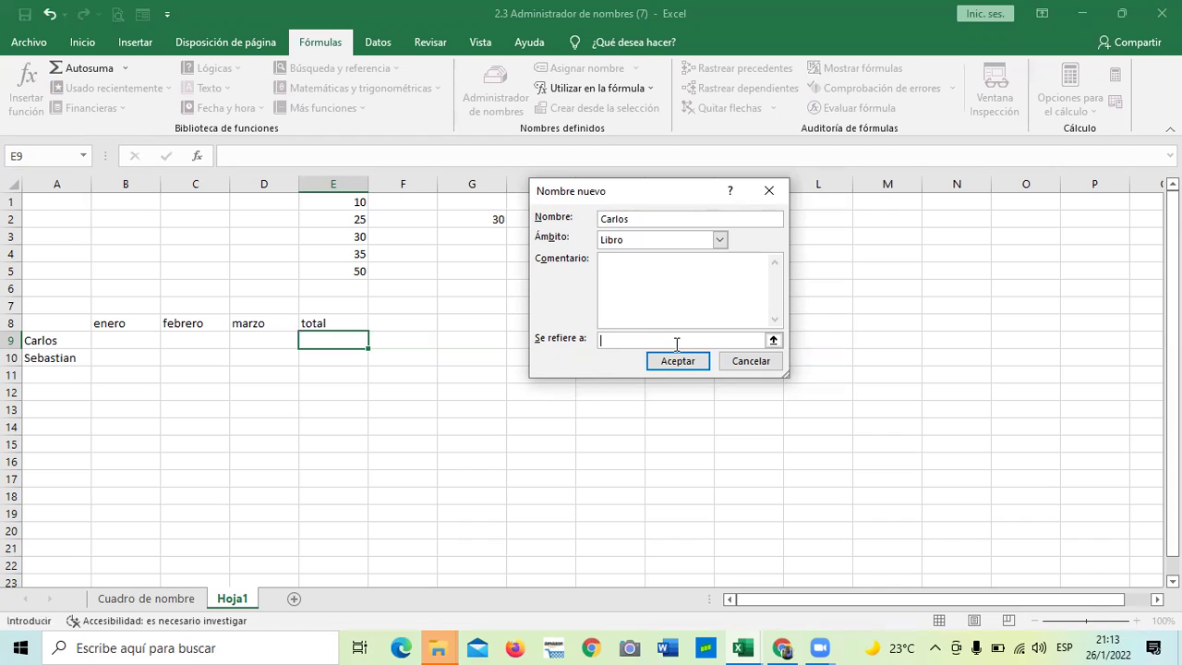
left_click(774, 340)
left_click_drag(117, 341, 257, 347)
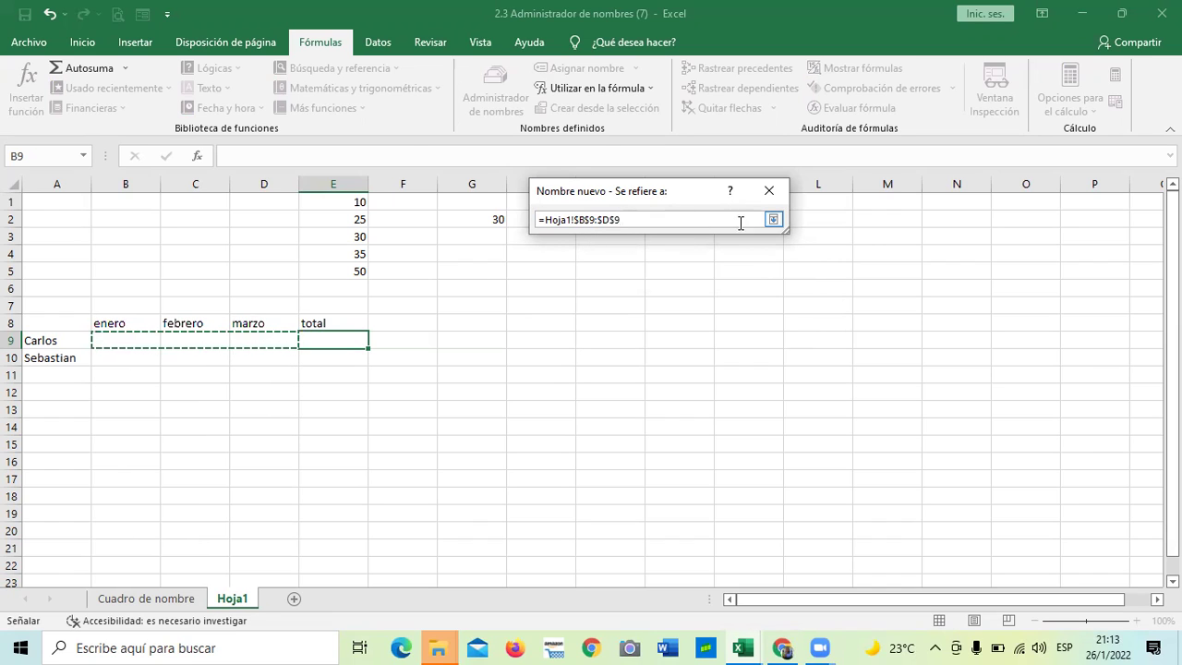
left_click(774, 220)
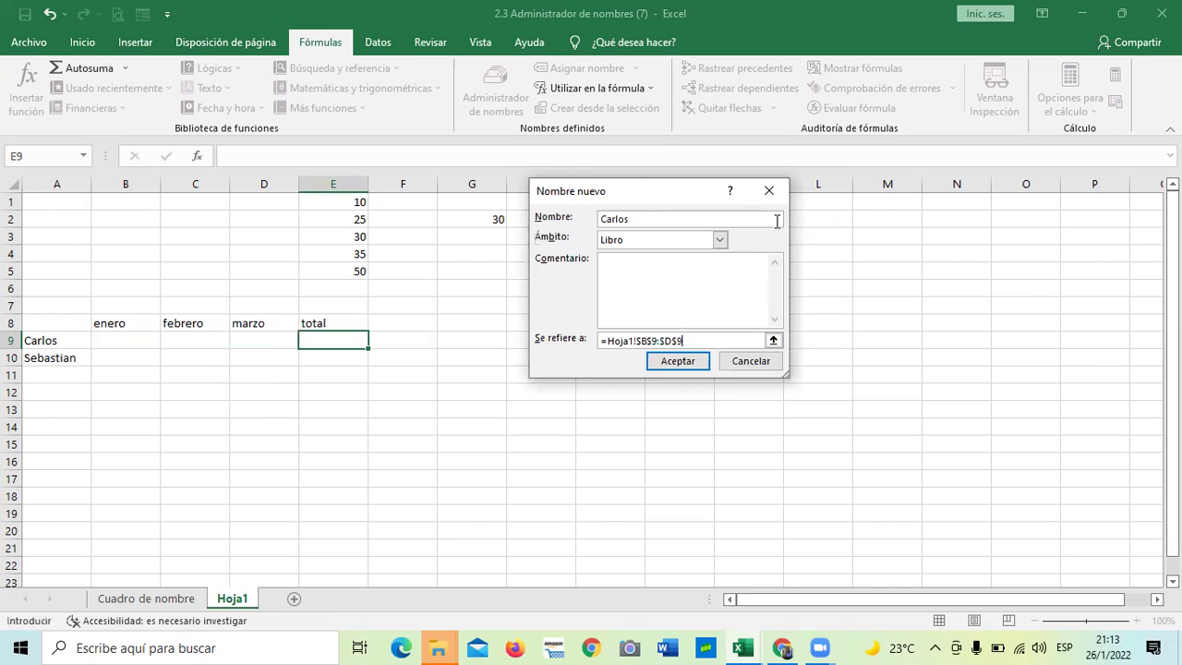
left_click(689, 362)
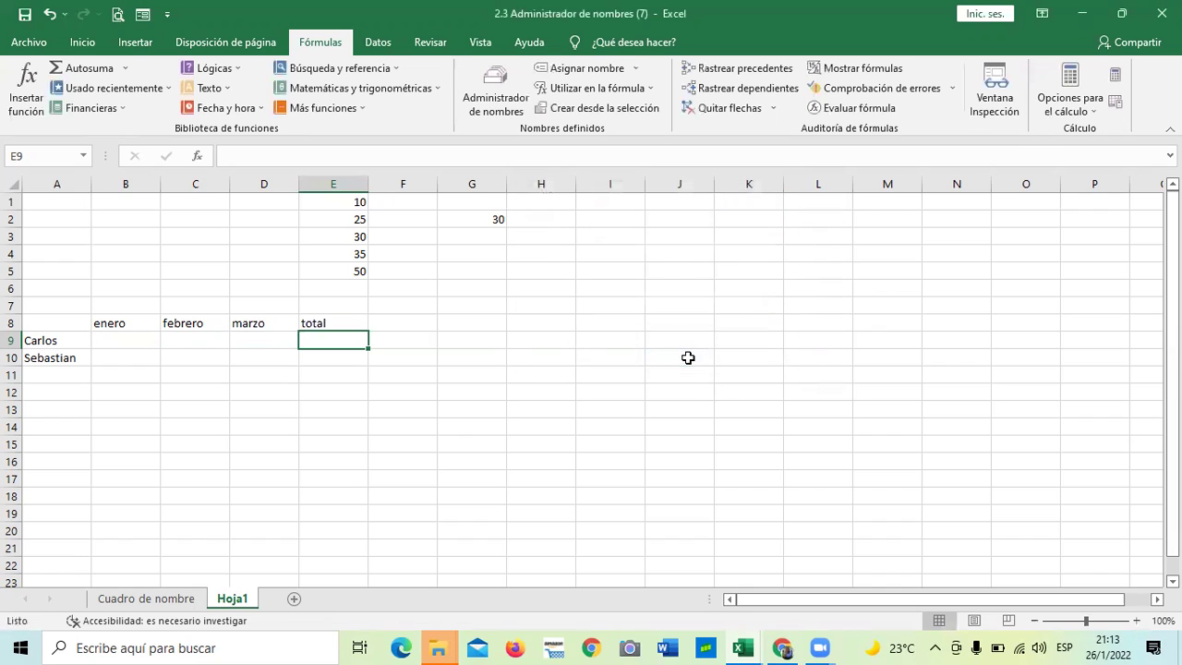
Enter a SUMA formula in cell E9 that adds up the named range defined for the person in row 9.
left_click(691, 323)
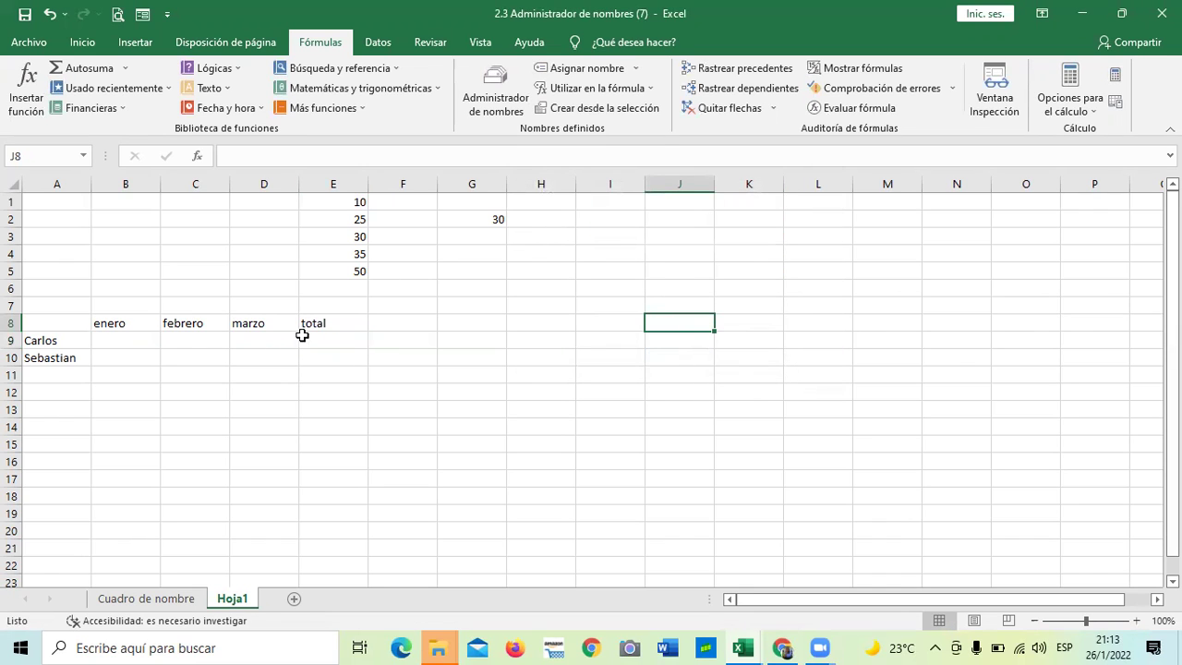
left_click(334, 342)
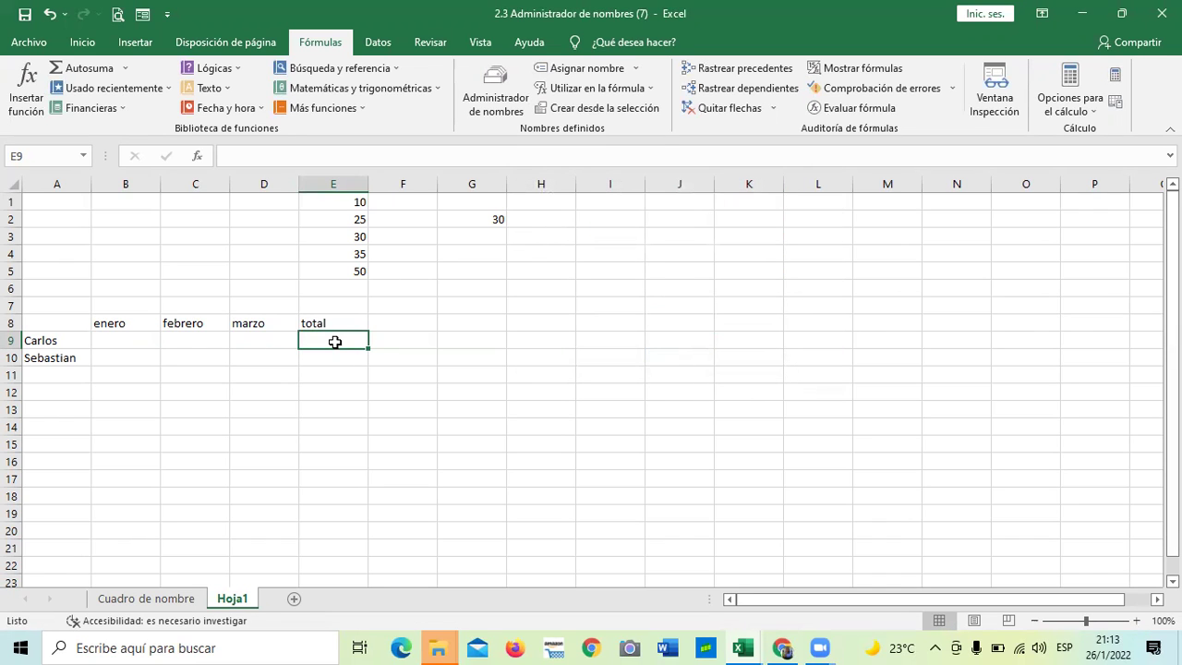
type("=suma")
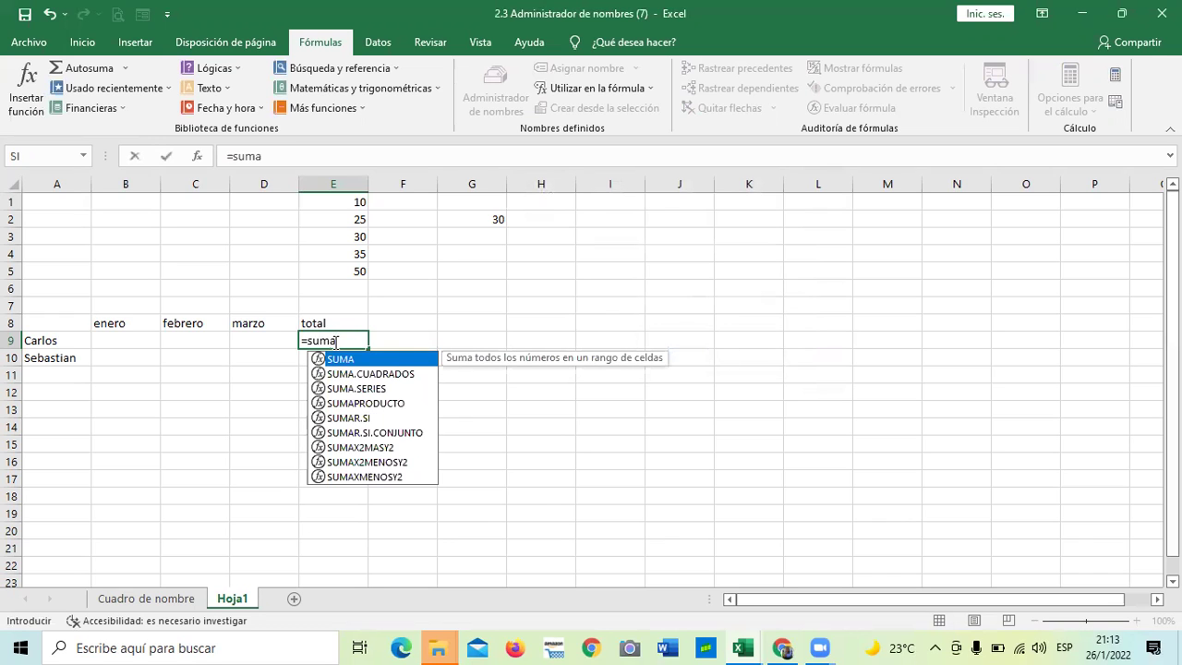
double_click(394, 359)
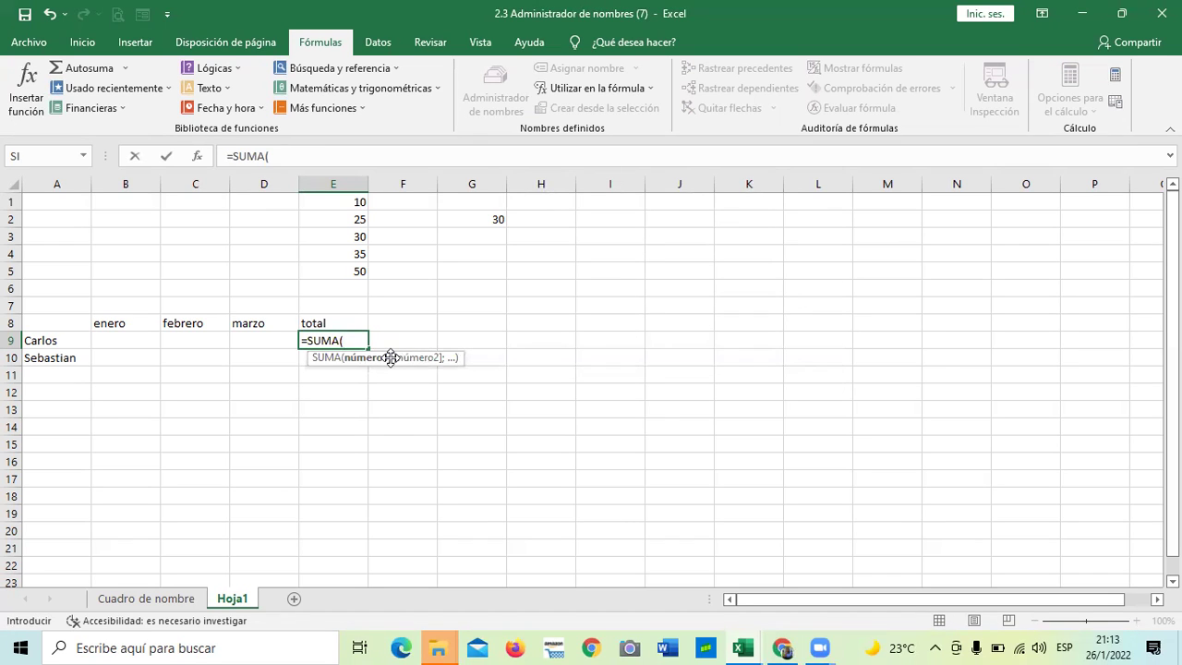
type("car")
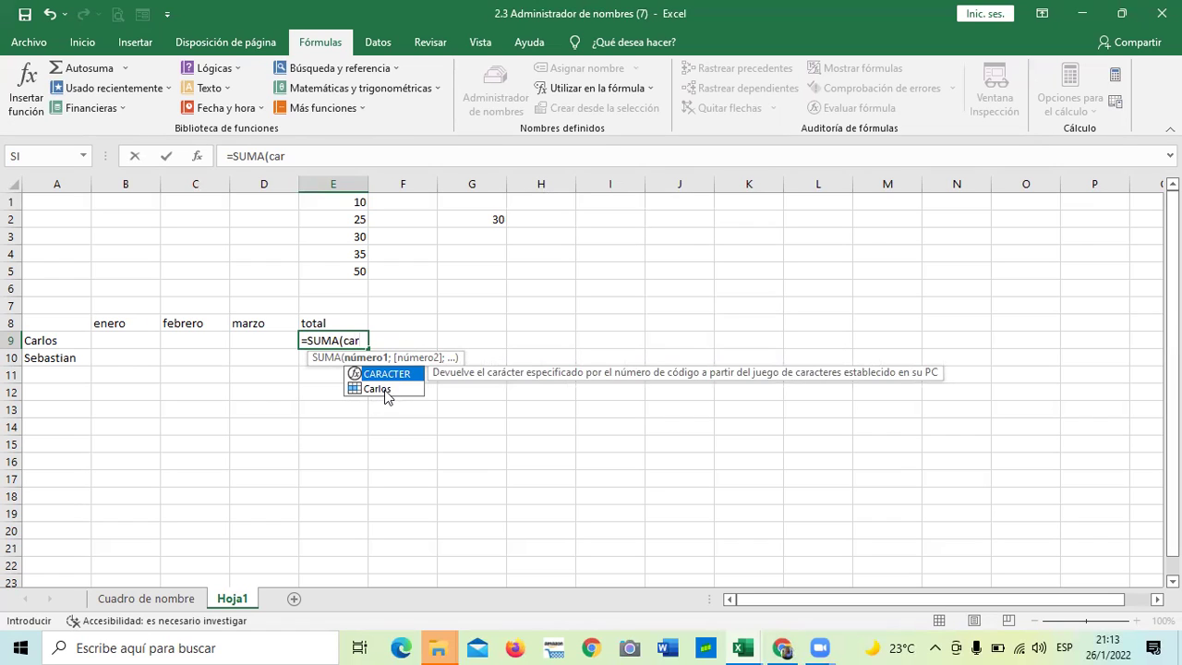
double_click(384, 389)
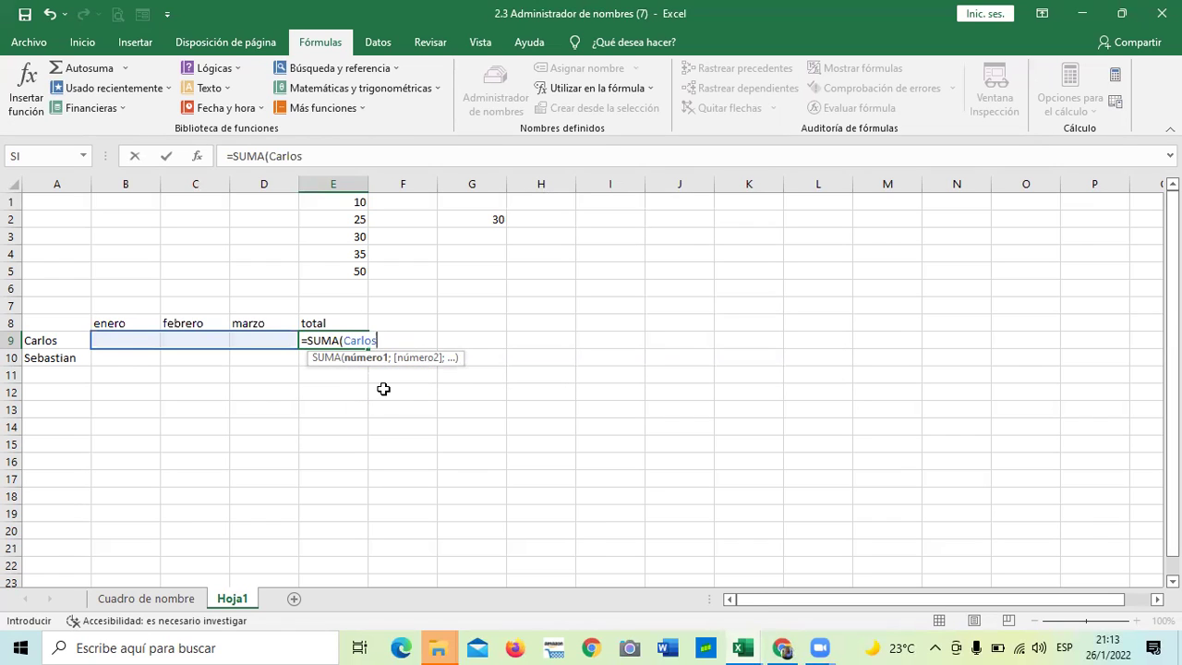
type(")")
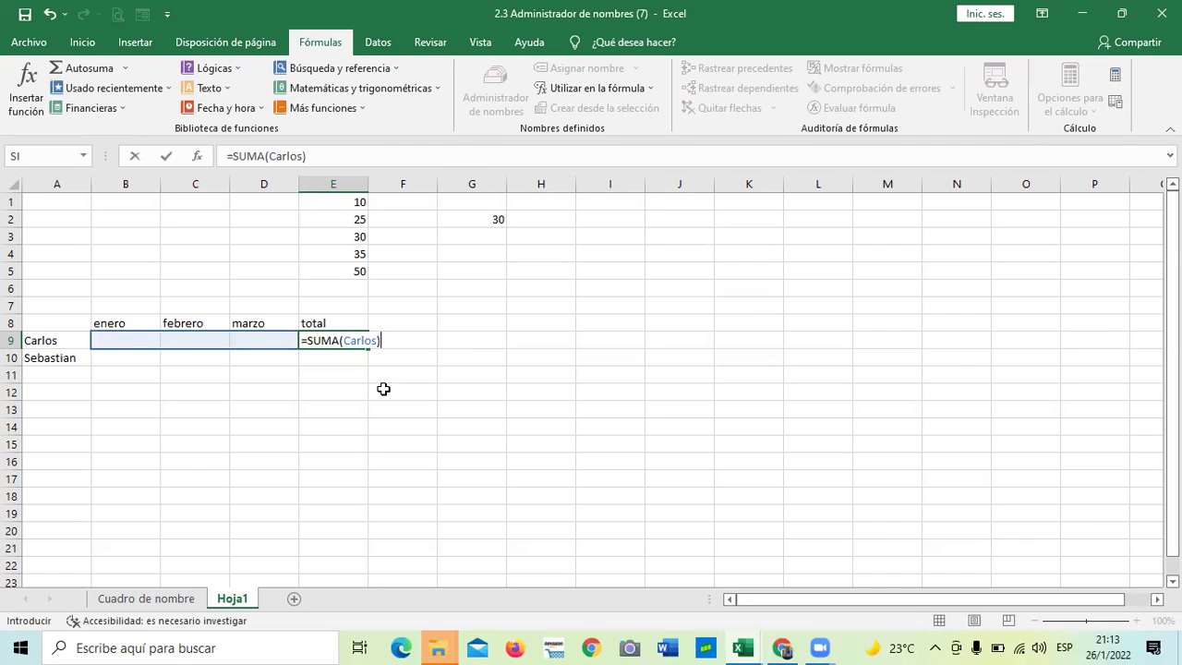
key("Return")
left_click(334, 342)
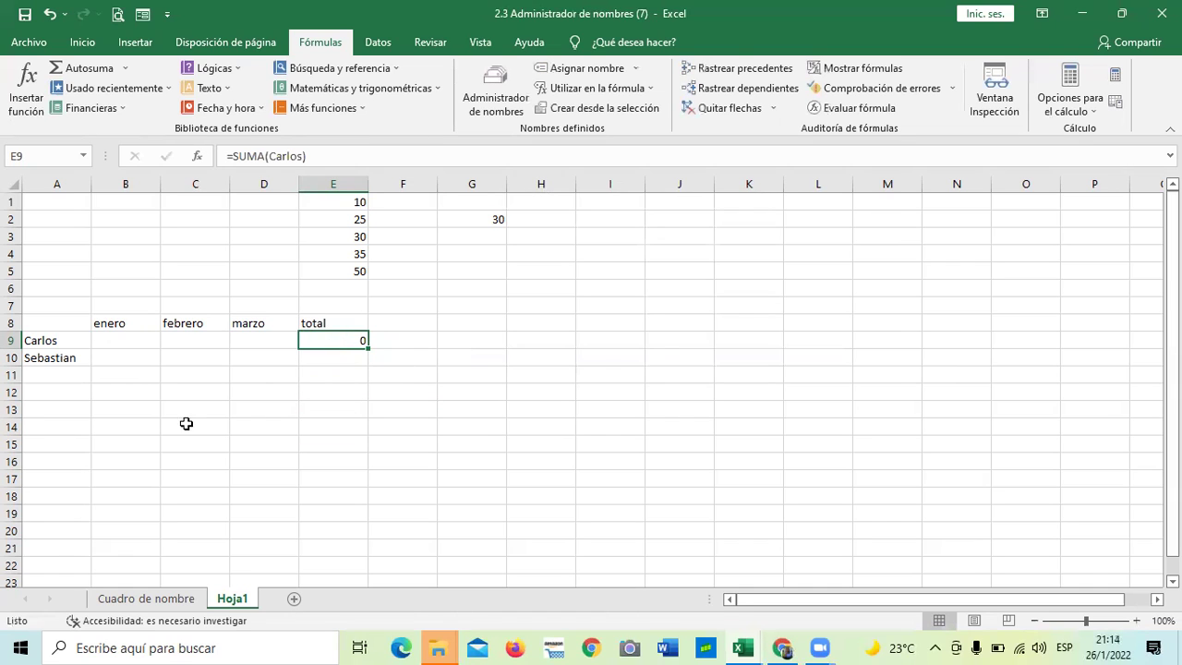
Enter 400, 500 and 600 in row 9 for enero, febrero and marzo, and check the total cell.
left_click(123, 439)
left_click(132, 337)
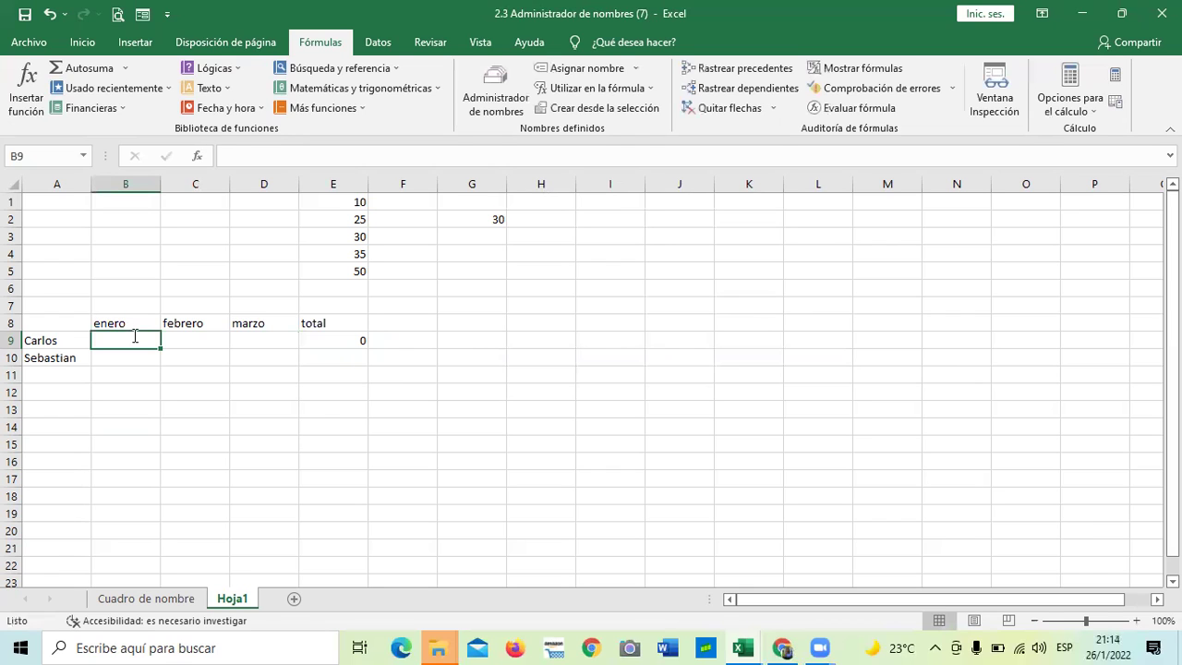
type("400")
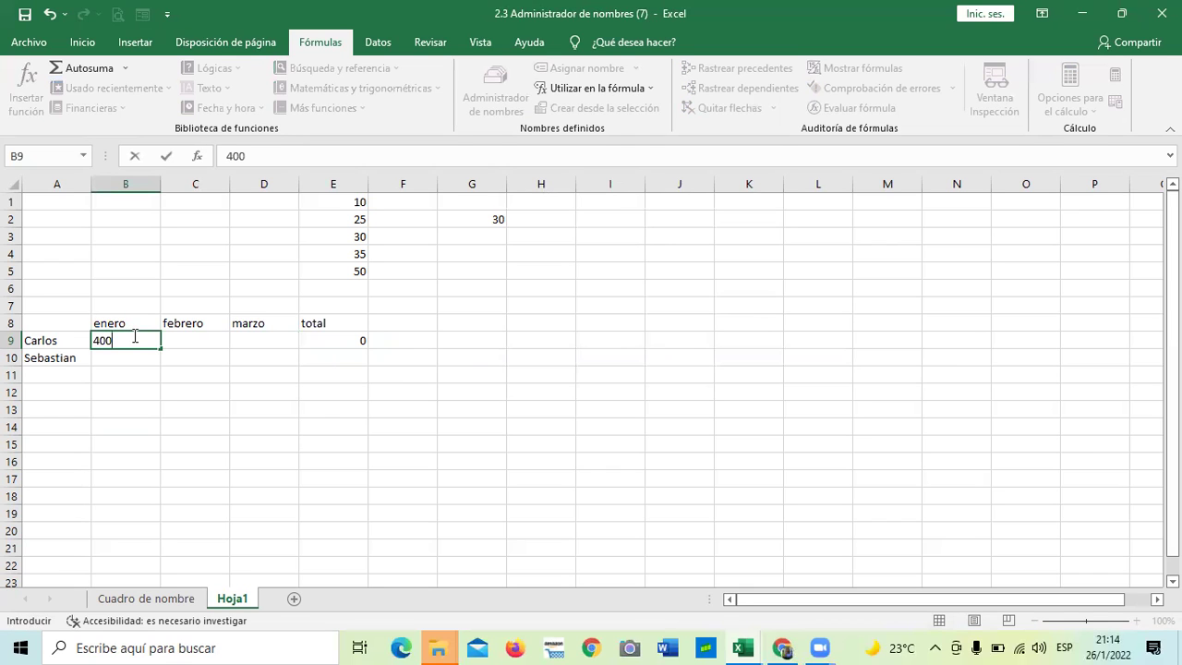
key("Tab")
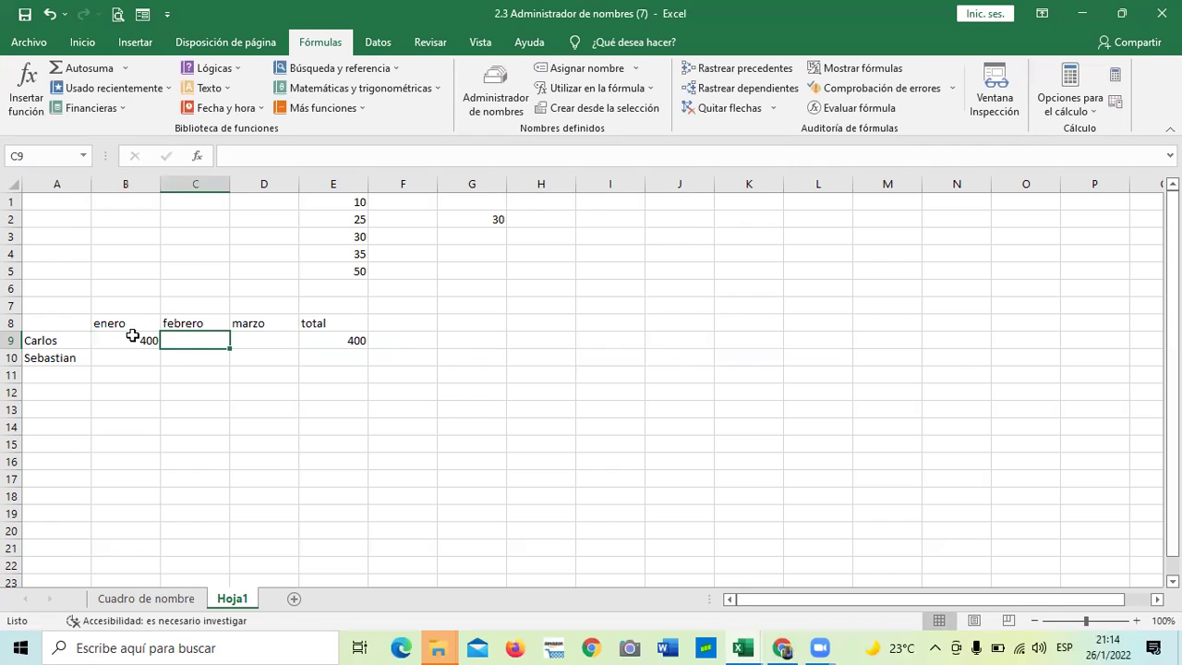
type("500")
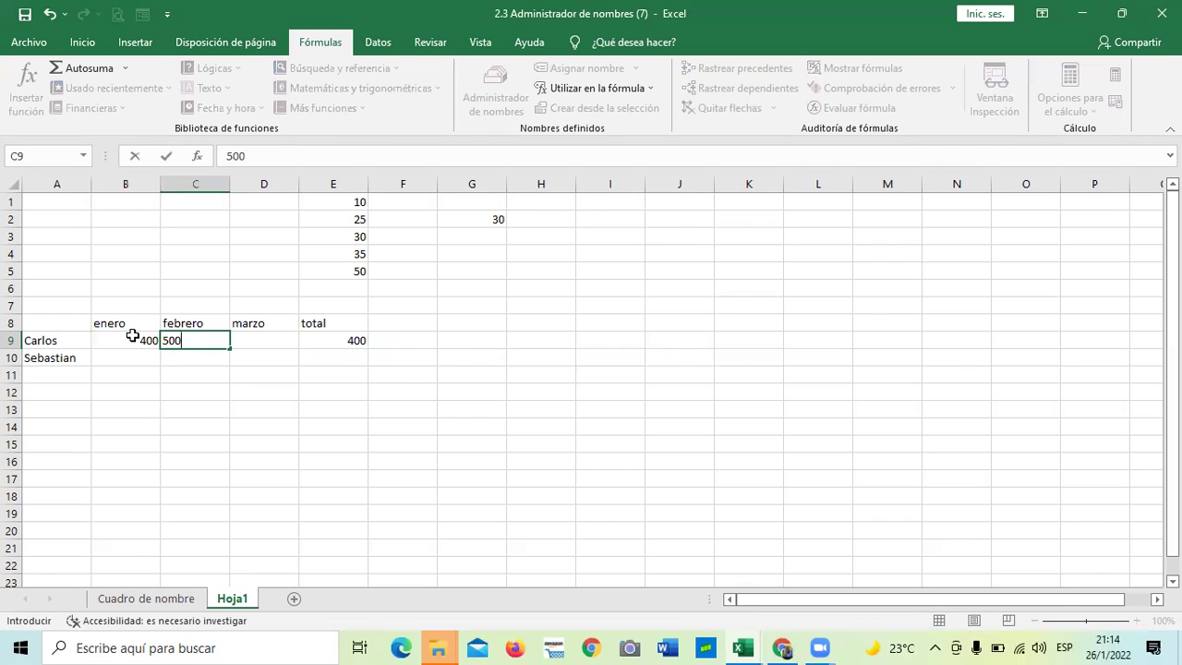
key("Tab")
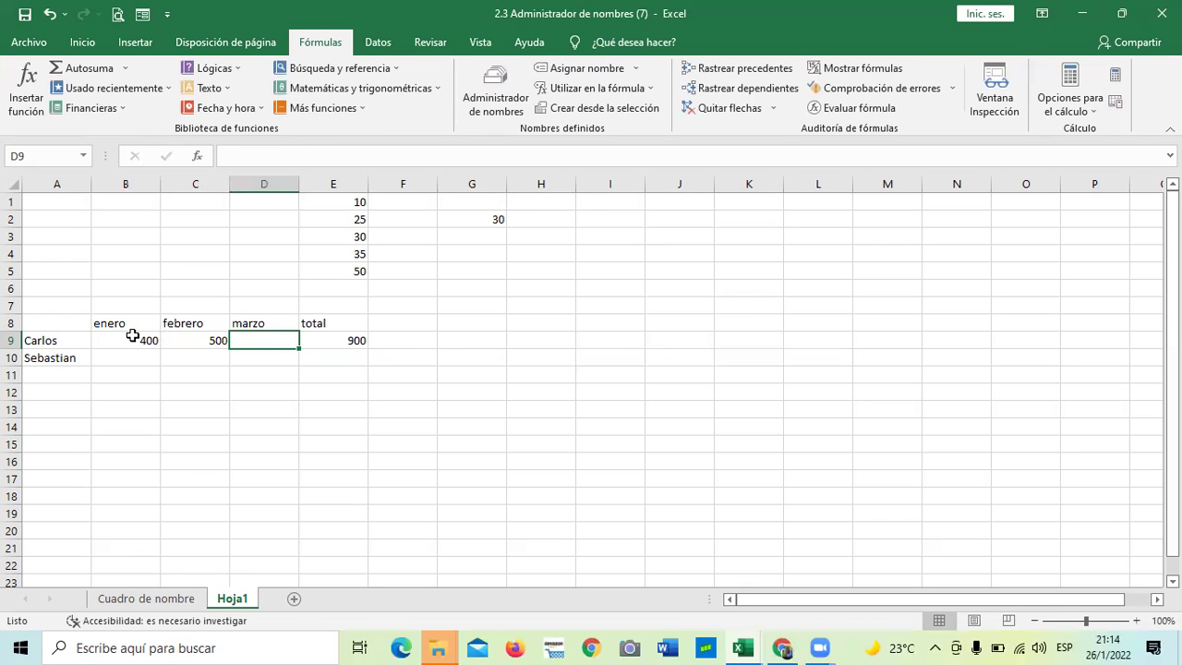
type("600")
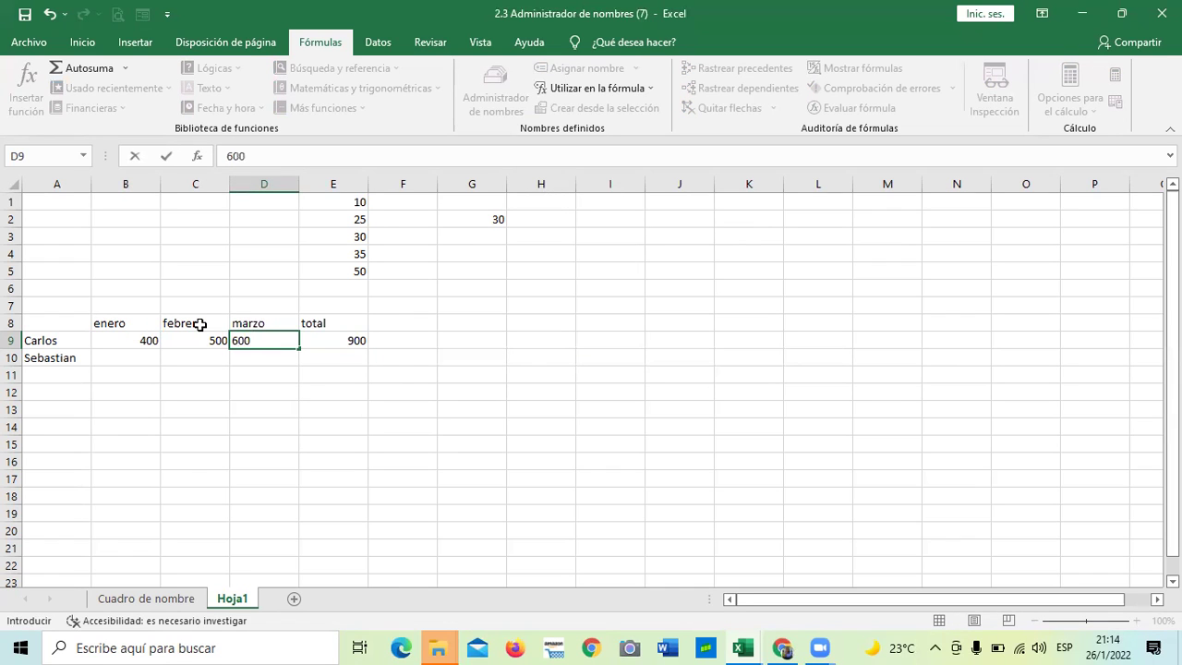
key("Return")
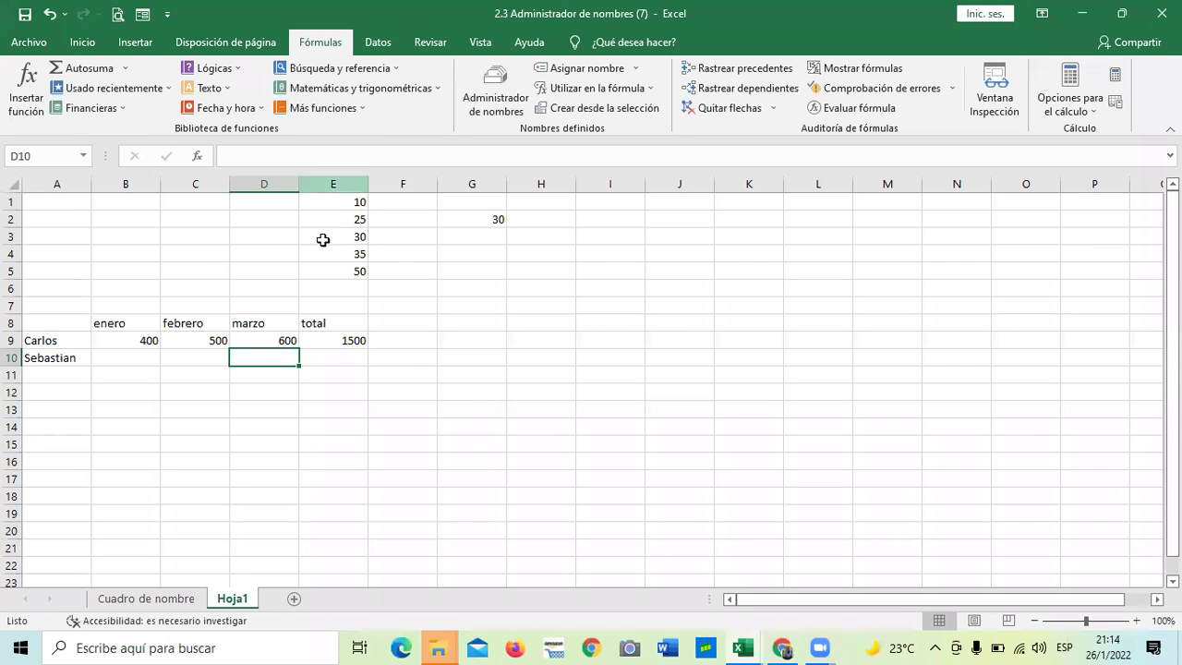
left_click(330, 343)
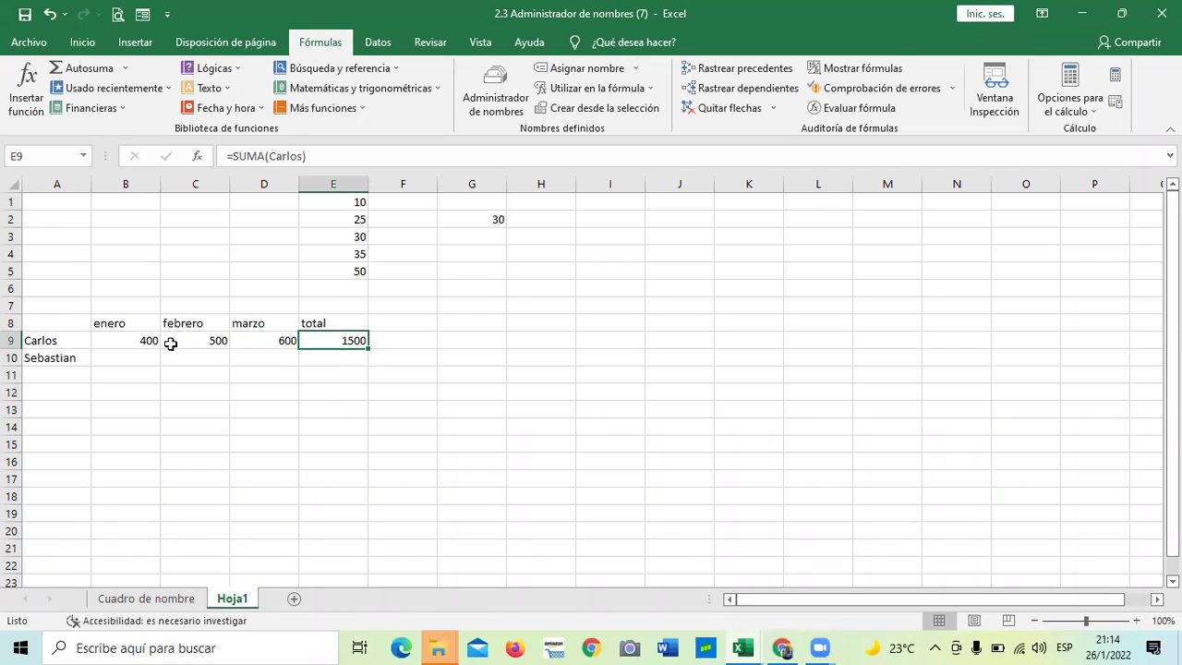
Inspect the total formula in cell E9 and the cells it adds up in row 9.
left_click(43, 340)
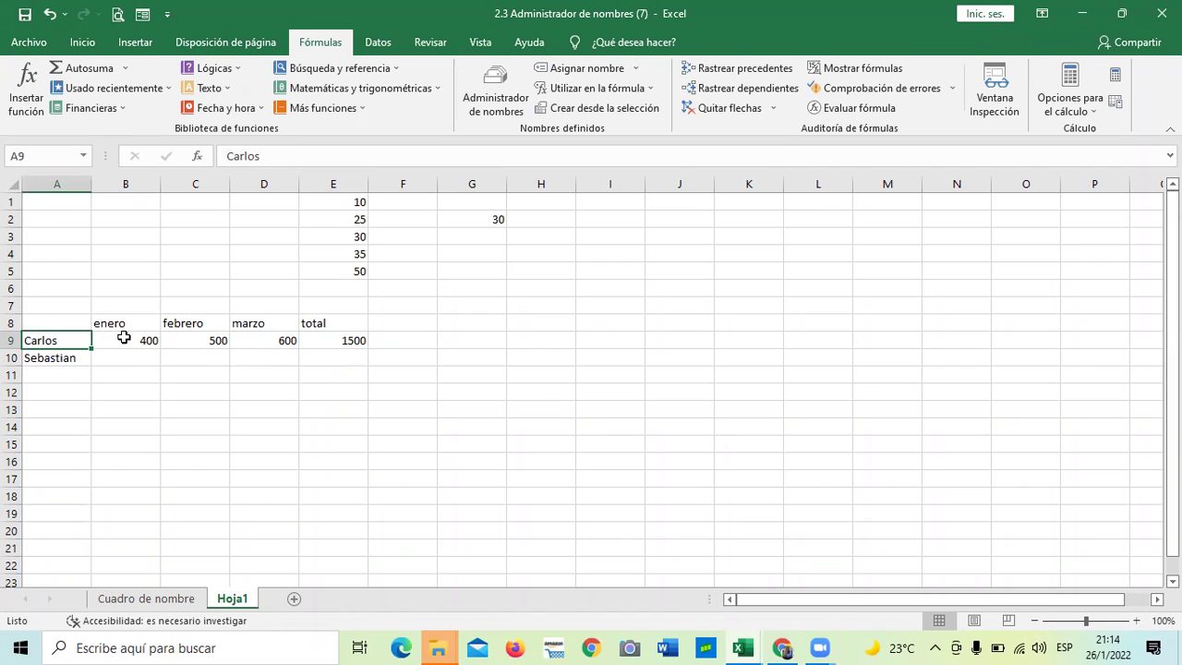
left_click(328, 341)
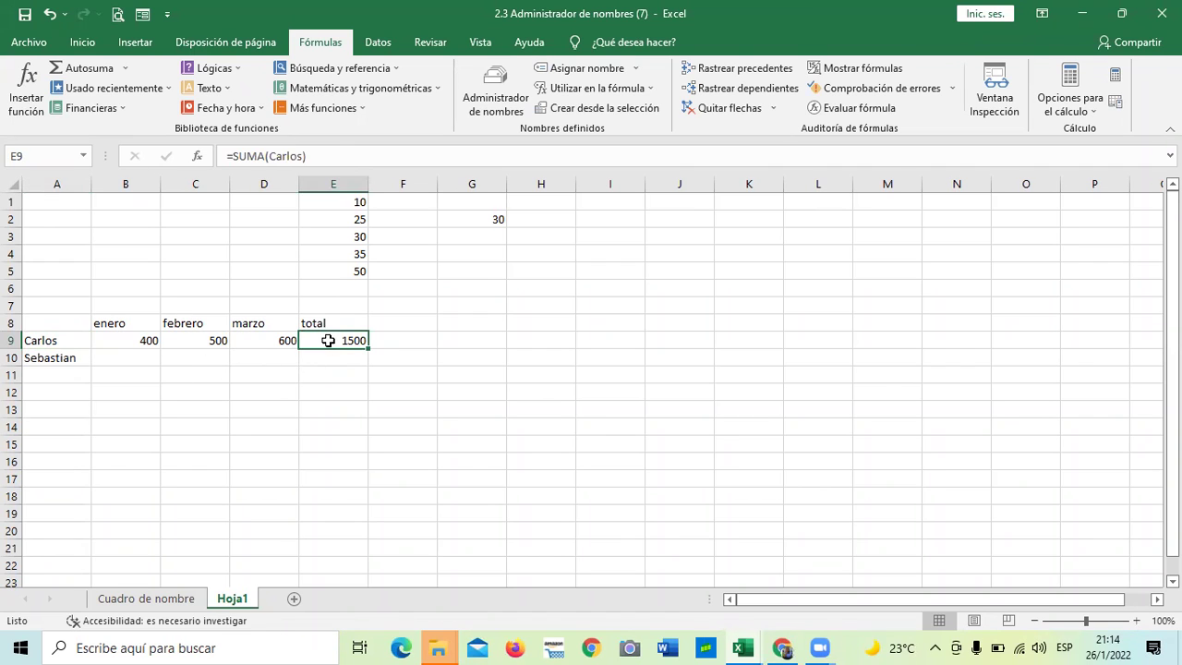
left_click(333, 155)
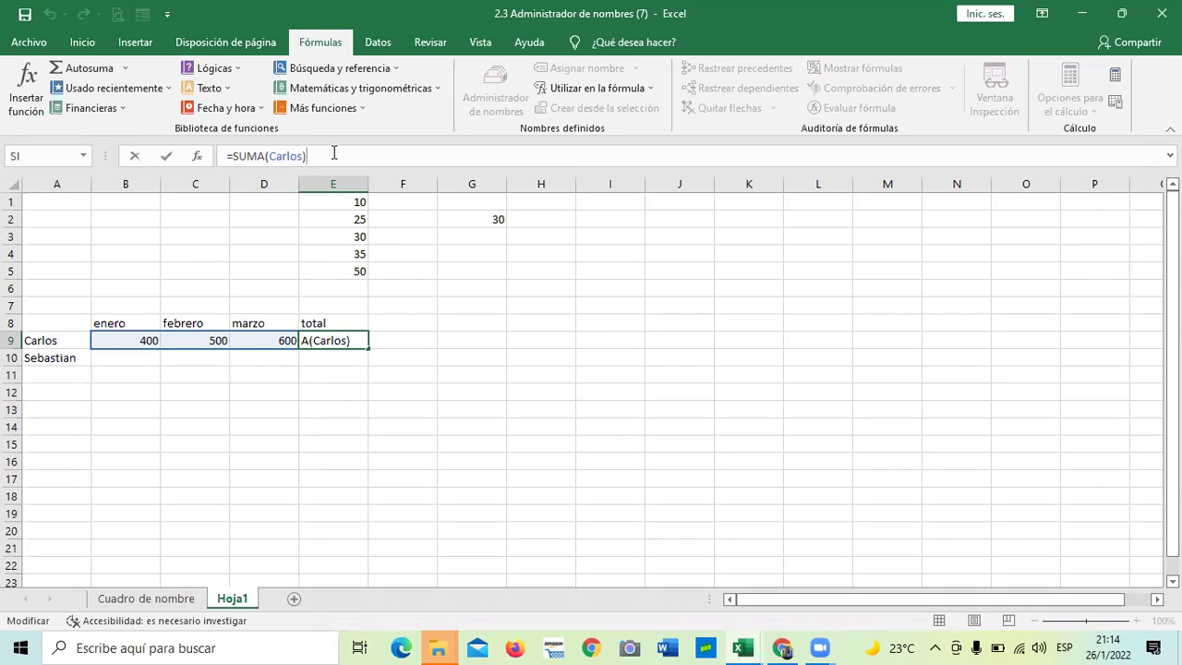
left_click(384, 430)
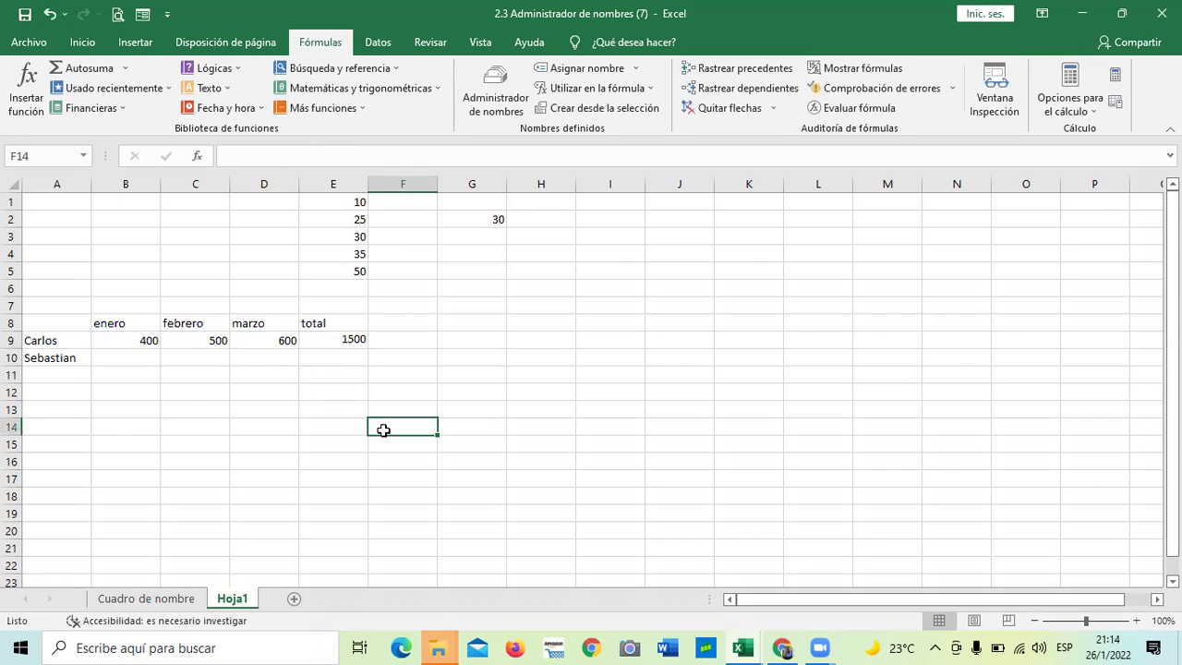
left_click(492, 353)
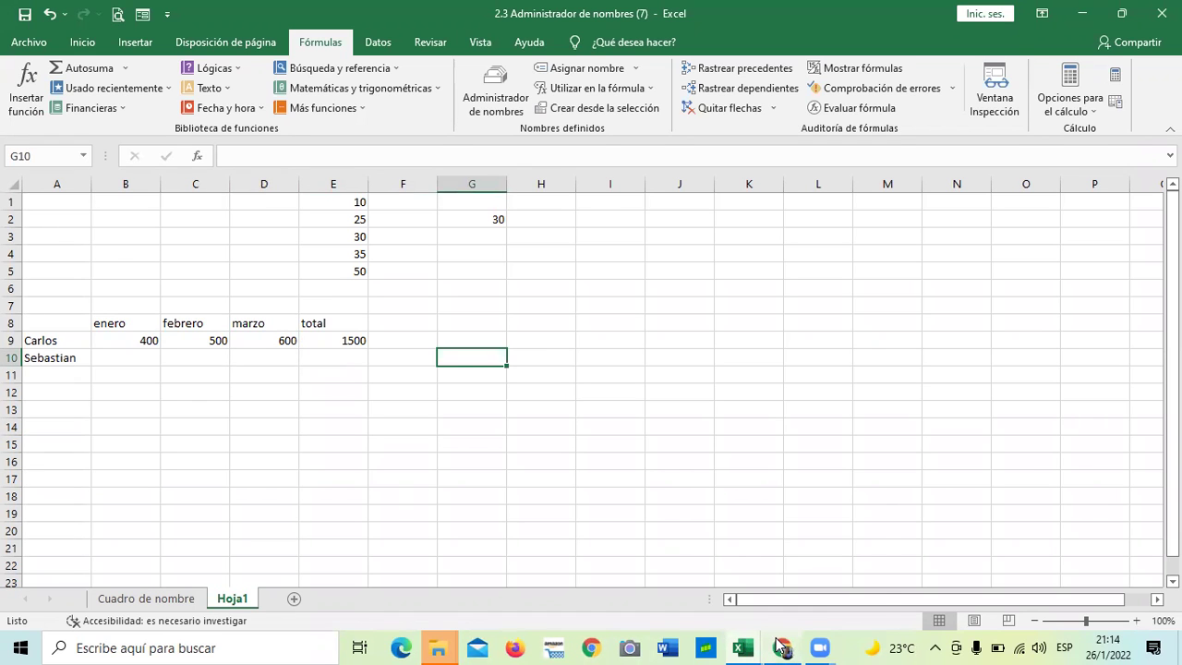
Switch to the course page in Chrome and read the lesson 2.6 sections on range operations, the Nombre nuevo dialog and creating a constant.
mouse_move(782, 647)
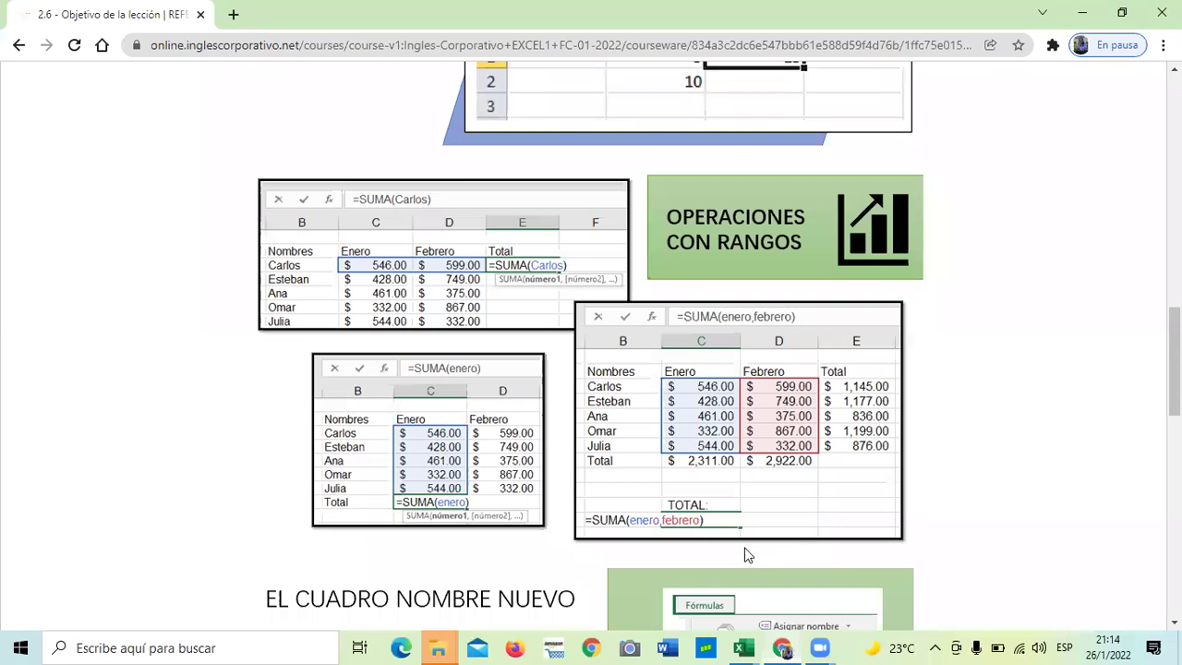
left_click(781, 553)
scroll(550, 472, "down", 2)
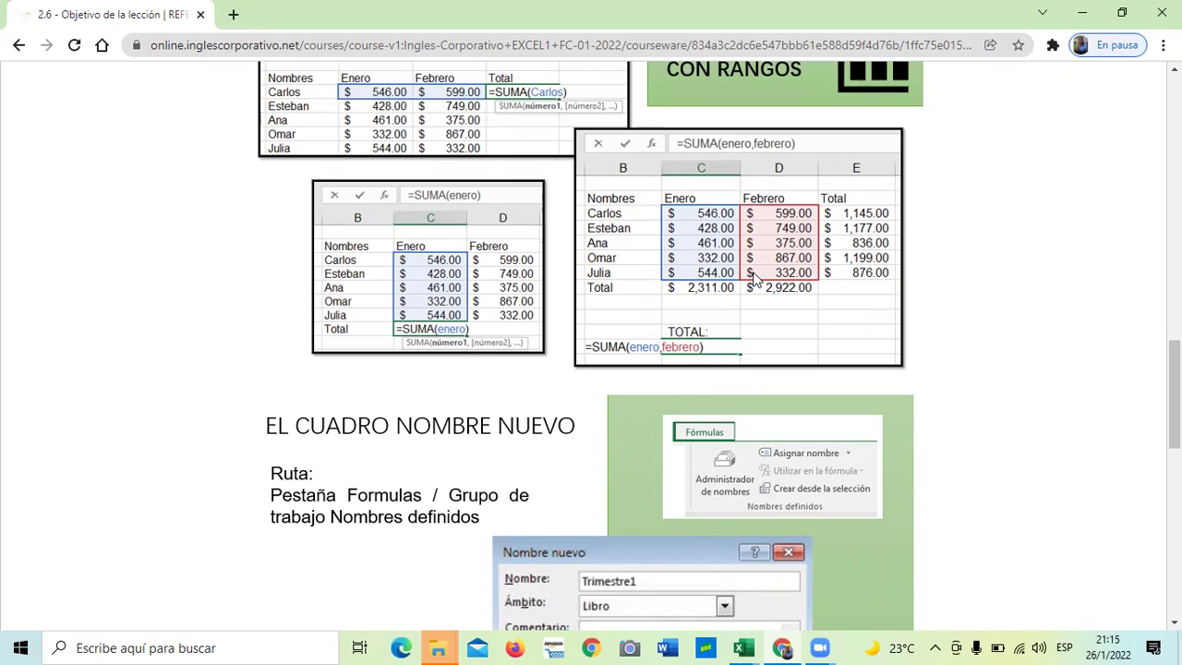
scroll(753, 277, "down", 2)
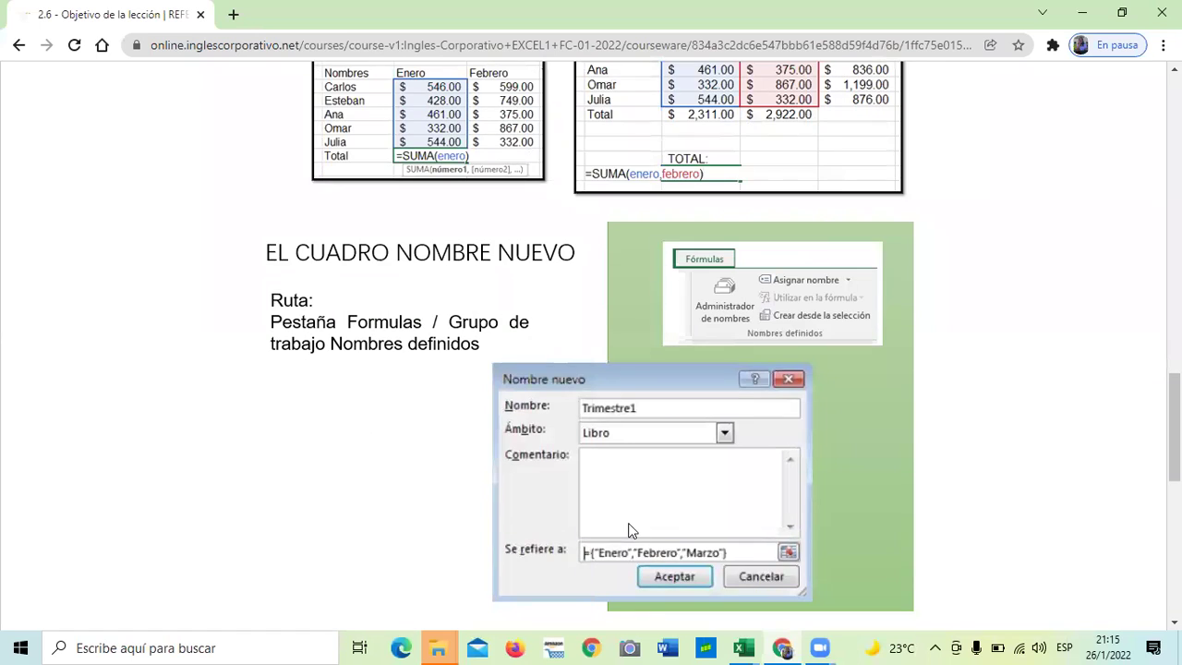
scroll(628, 531, "down", 2)
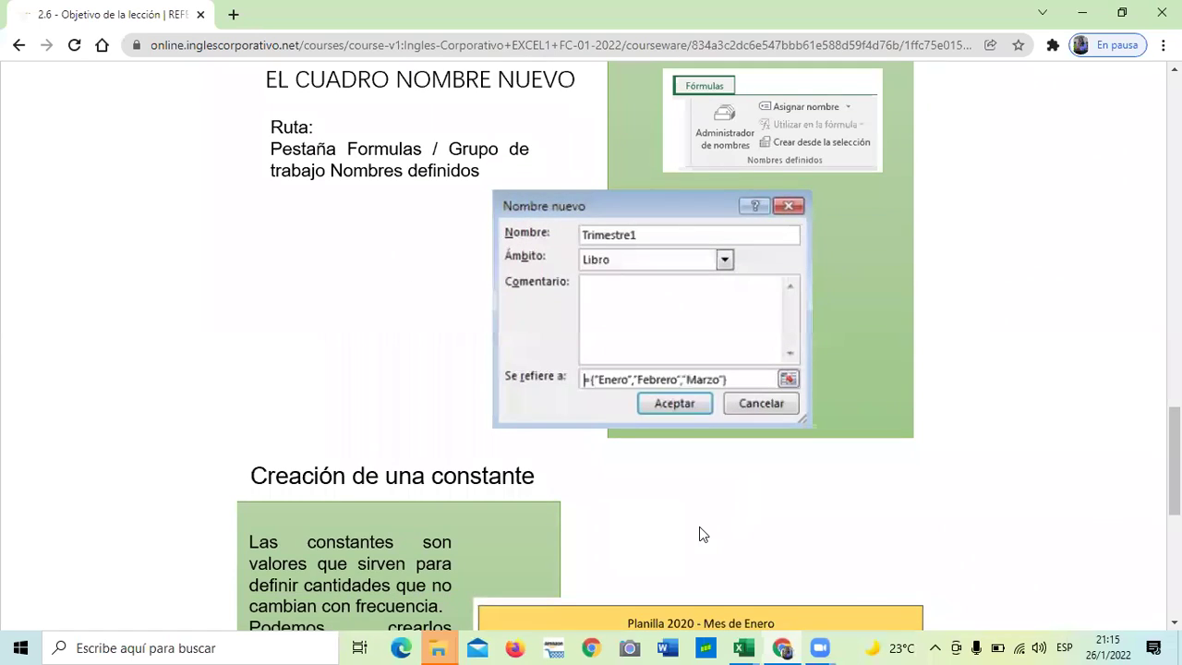
scroll(700, 528, "up", 1)
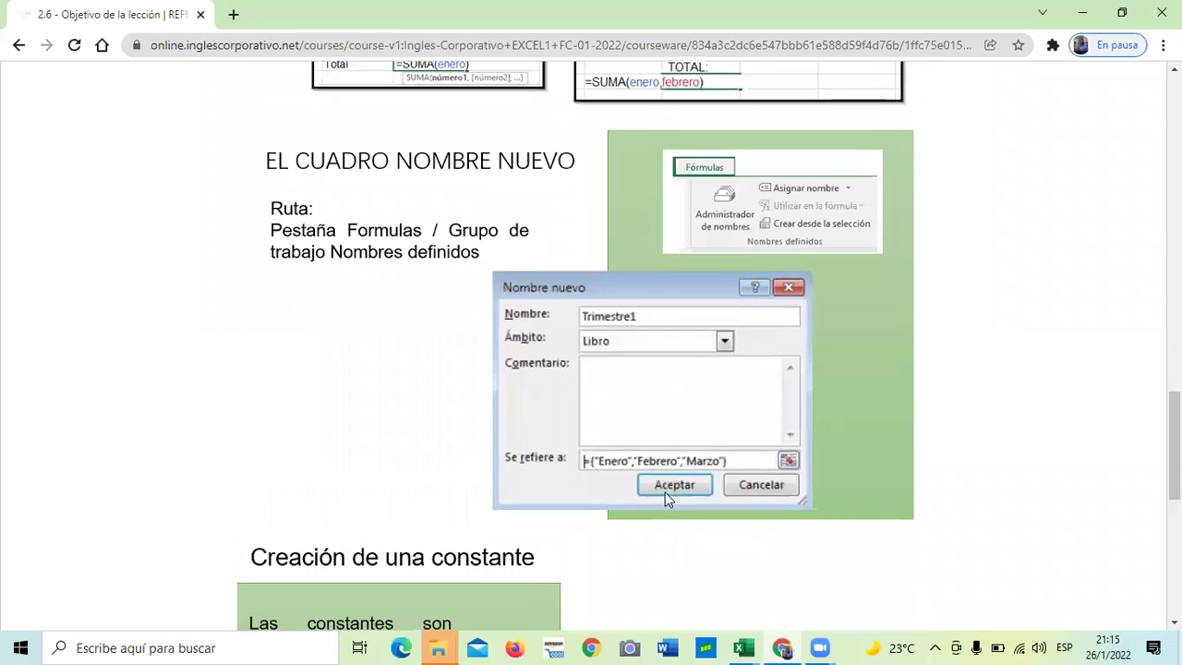
scroll(667, 495, "down", 2)
scroll(551, 430, "down", 3)
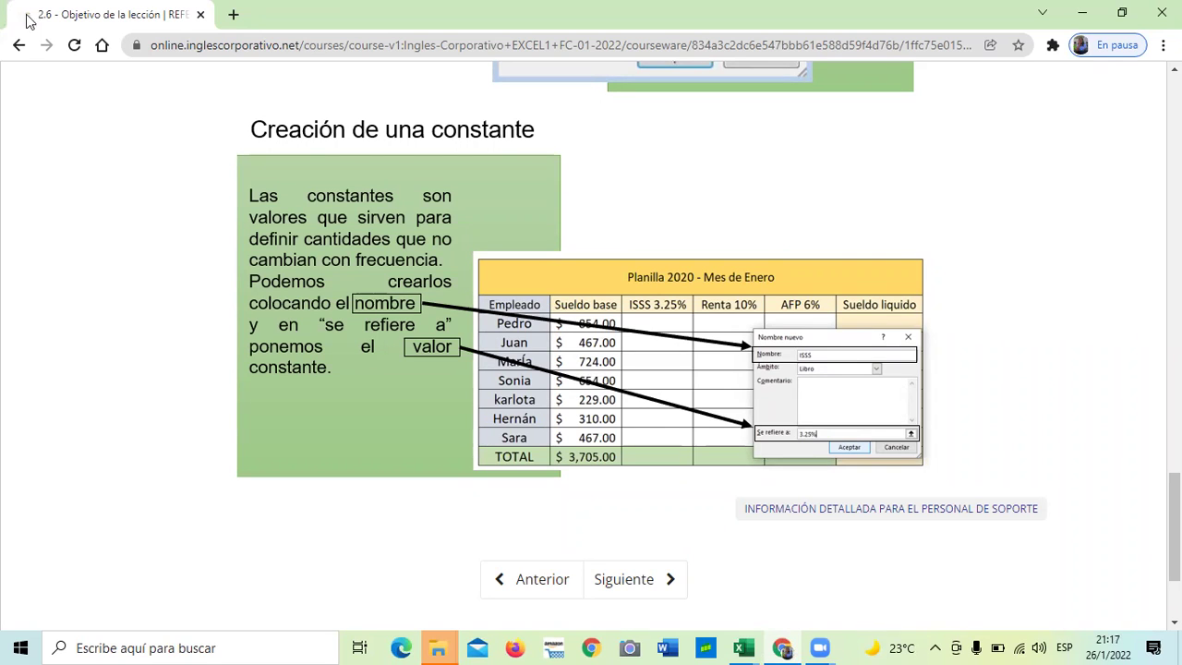
Go to lesson 2.7 - Administrador de nombres and play its video.
left_click(638, 582)
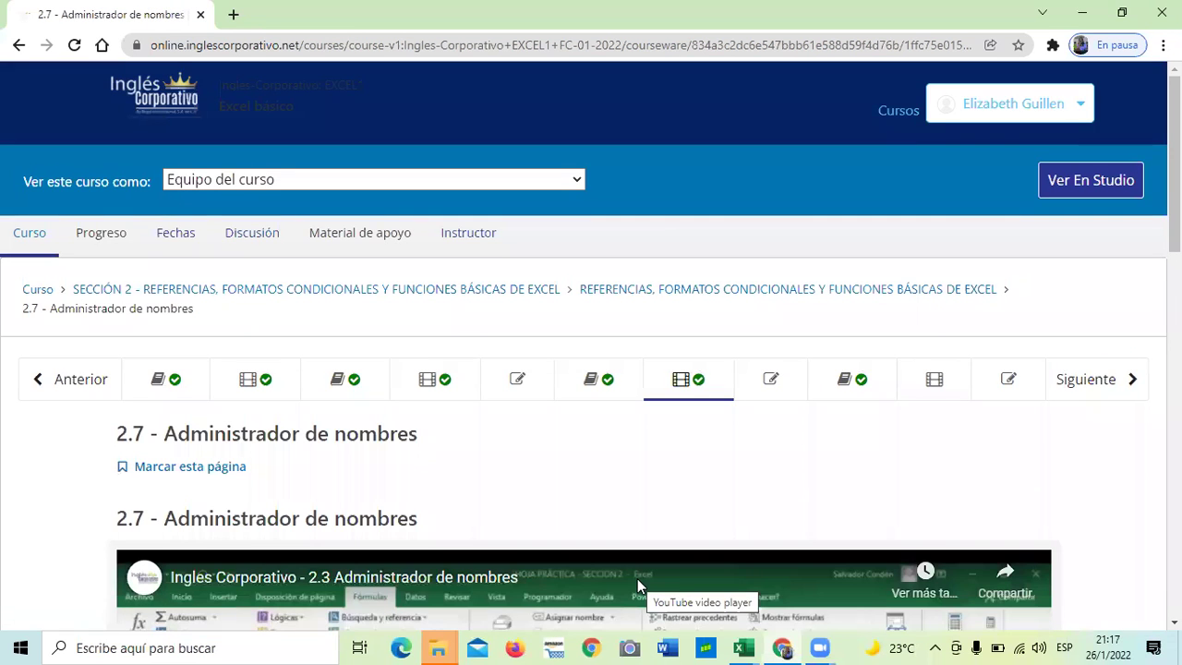
scroll(646, 583, "down", 2)
scroll(658, 589, "down", 4)
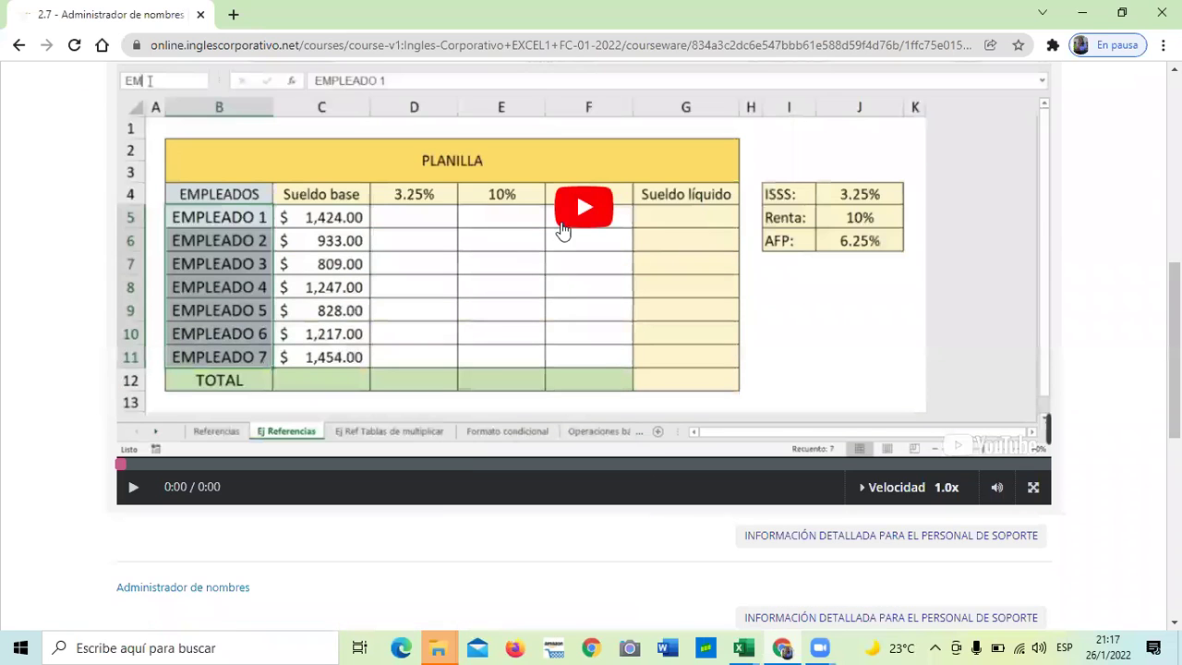
left_click(581, 206)
scroll(581, 206, "up", 1)
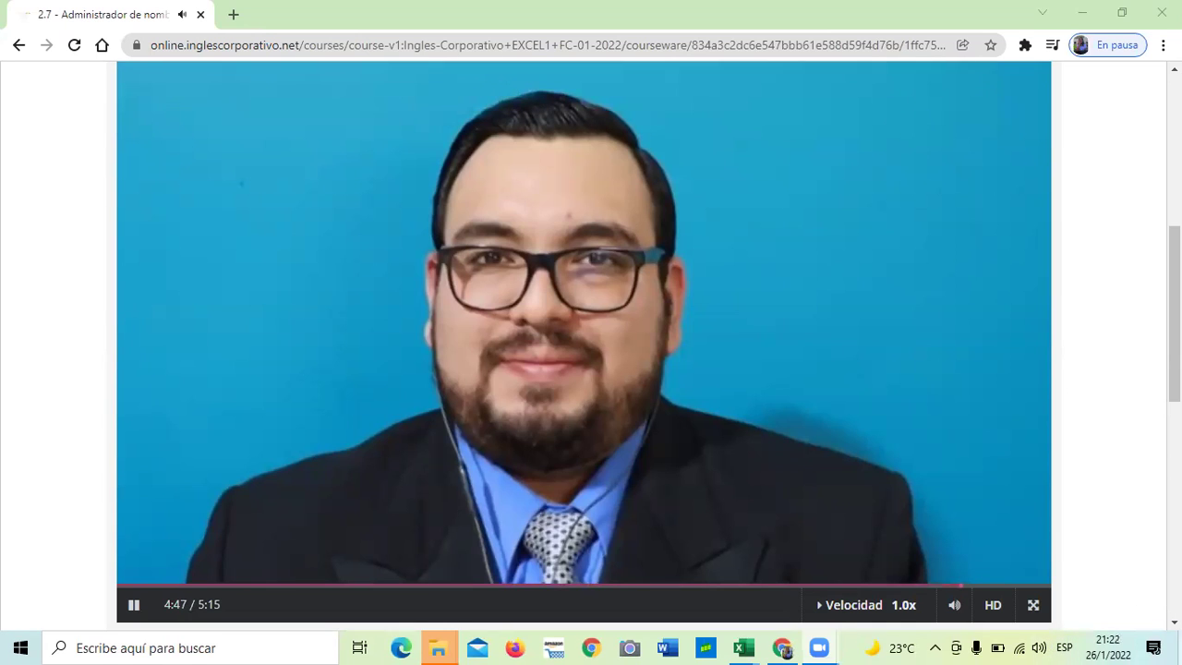
Skip back and forth through the lesson video to review defining the Sueldo_base name and using it in a SUMA formula.
left_click(995, 583)
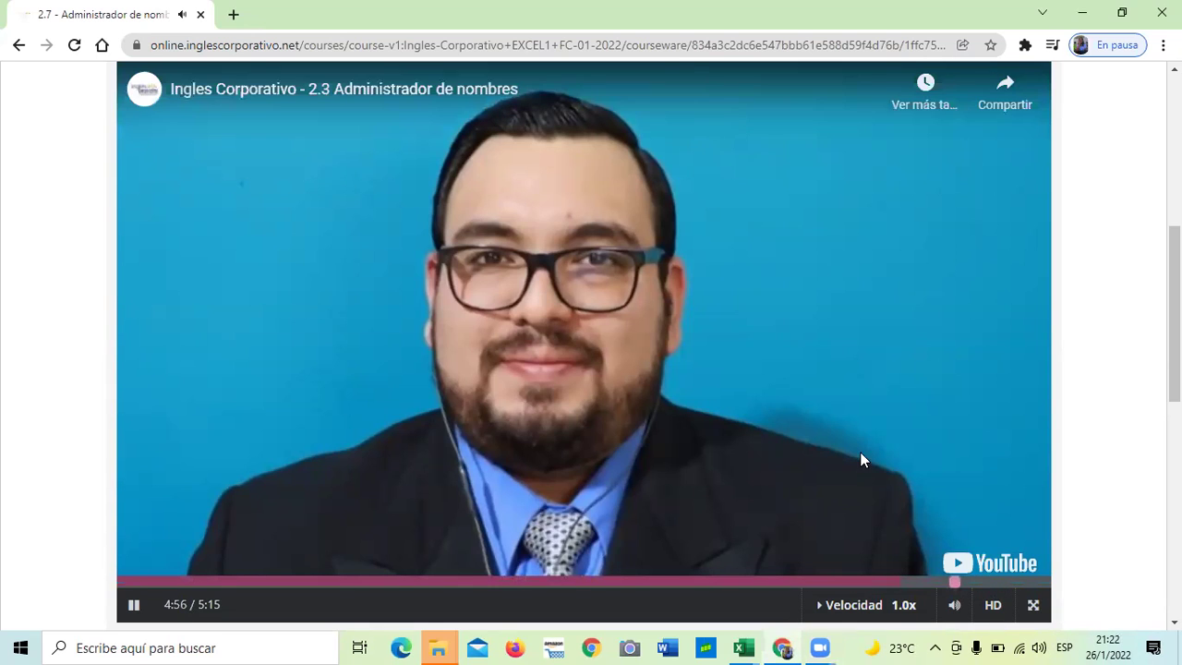
key("j")
key("j")
key("j")
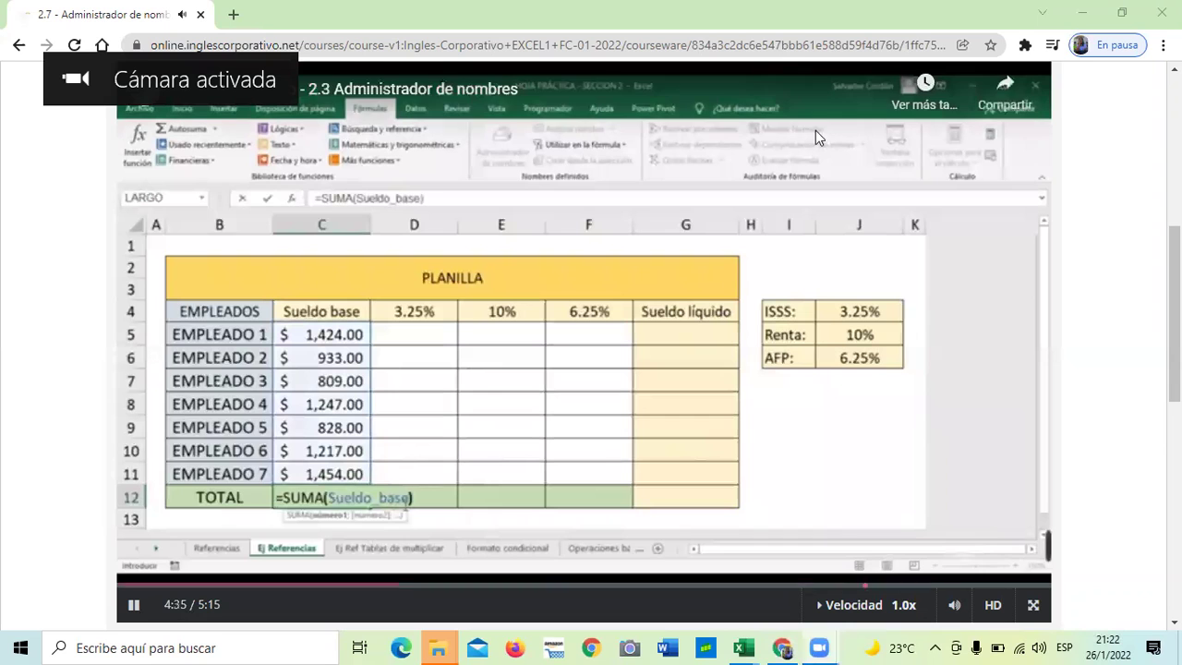
key("3")
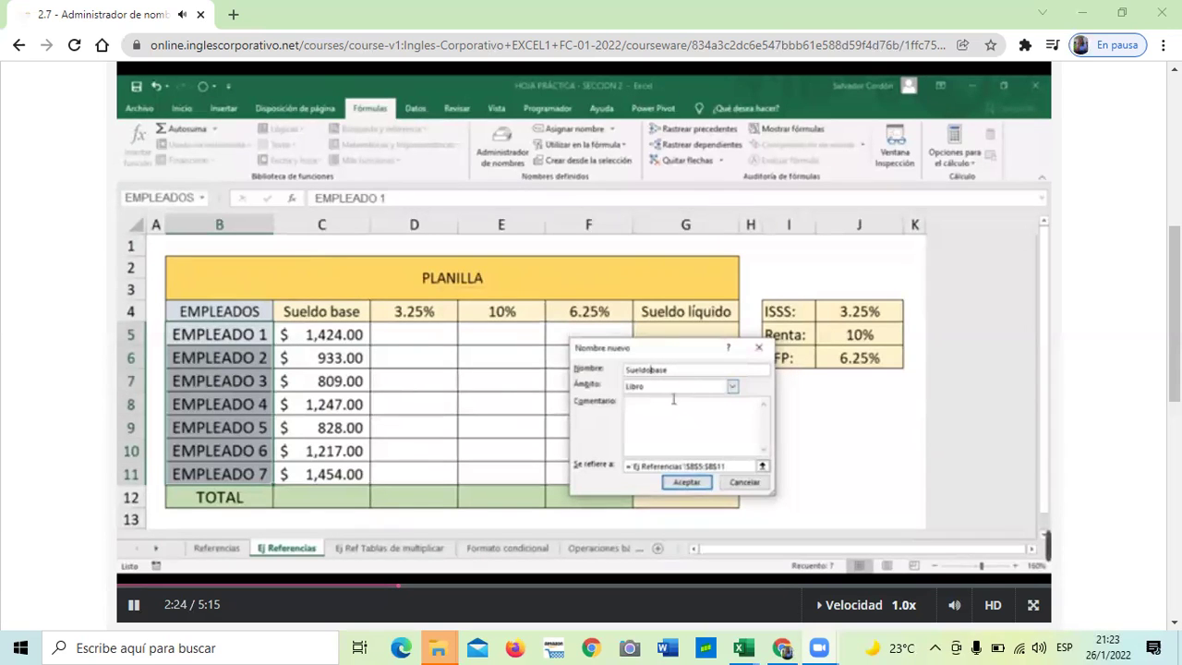
left_click(754, 582)
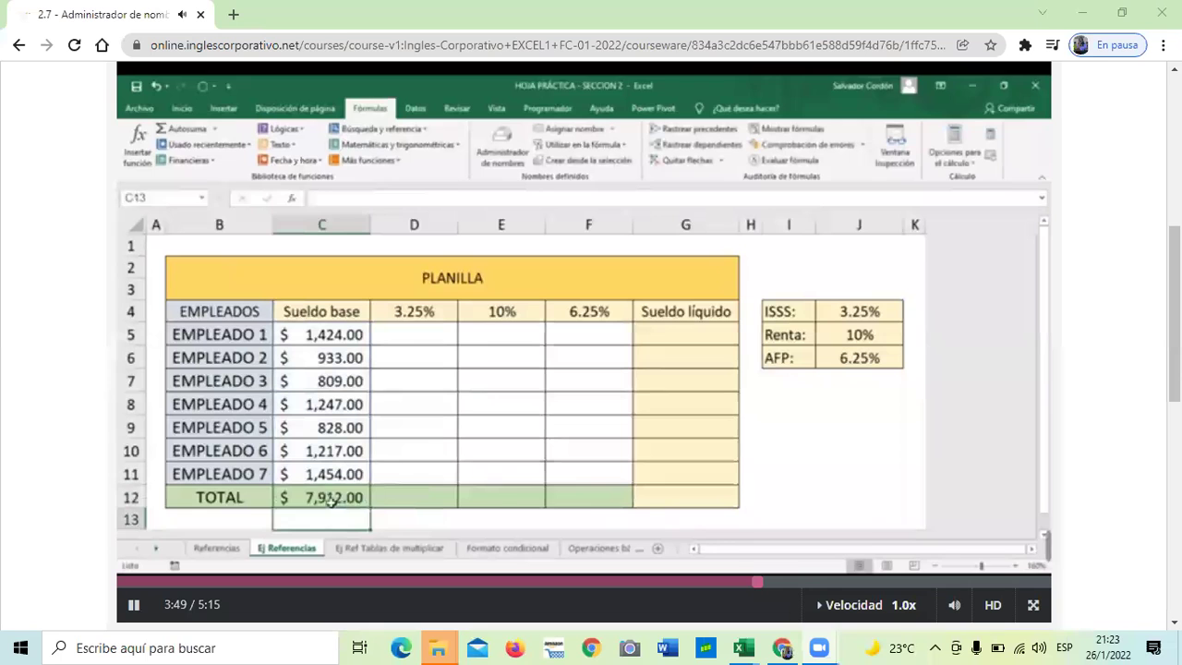
left_click(874, 582)
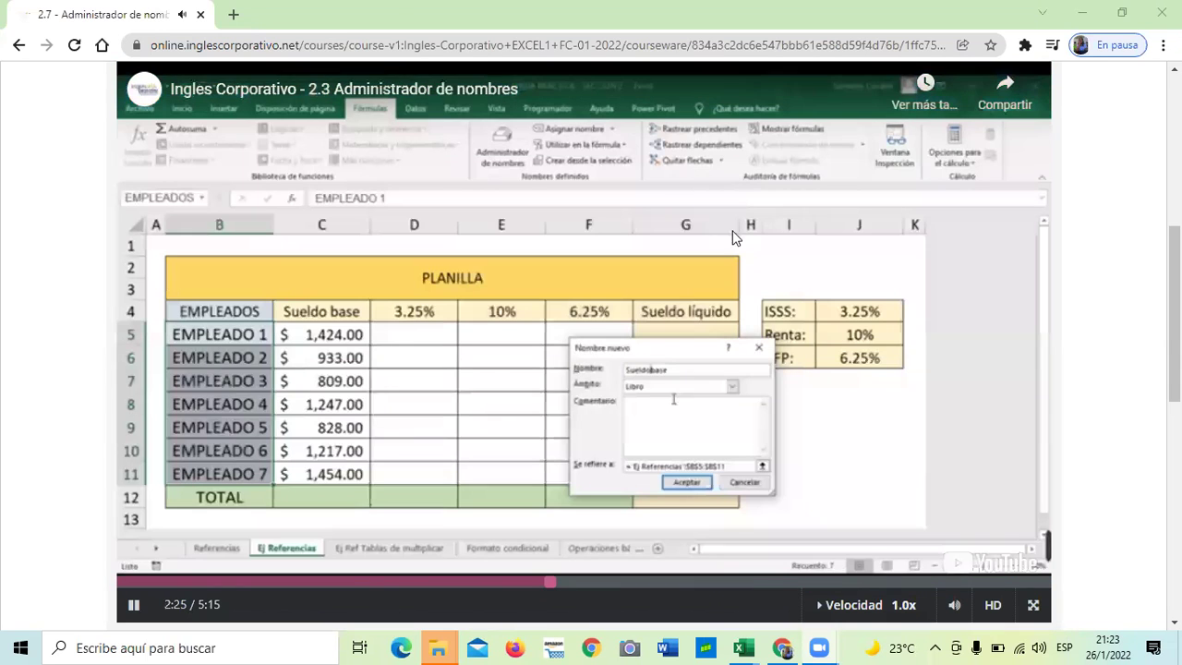
left_click(799, 582)
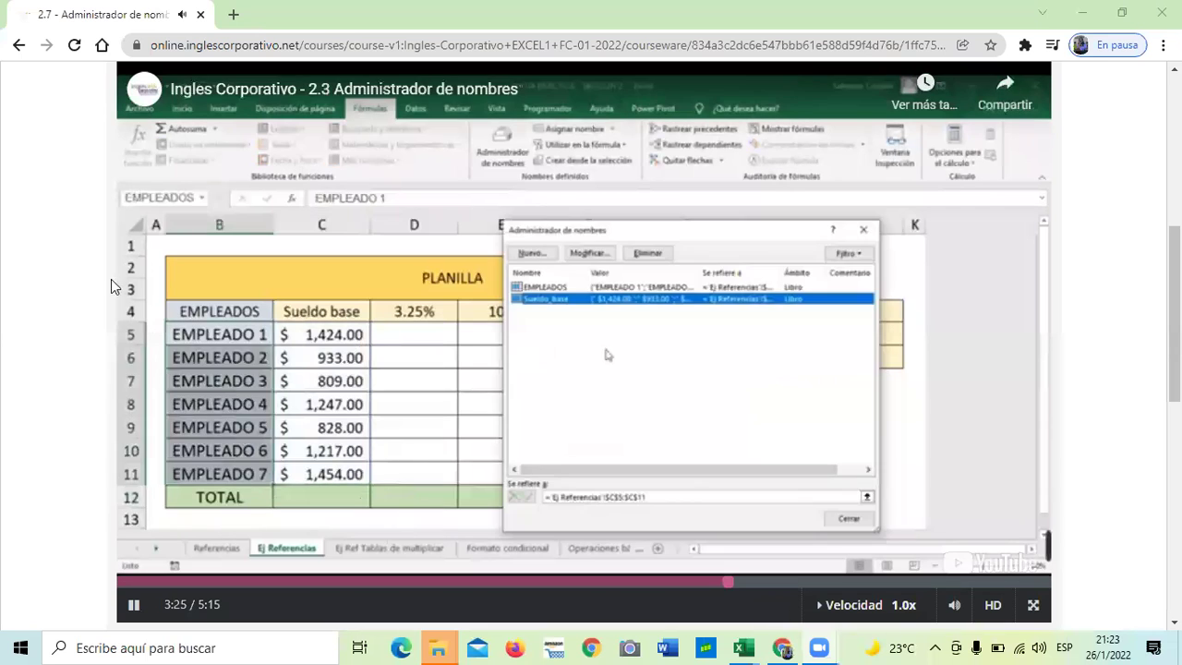
Look over the lesson page down to its discussion section and pause the video.
scroll(93, 254, "up", 2)
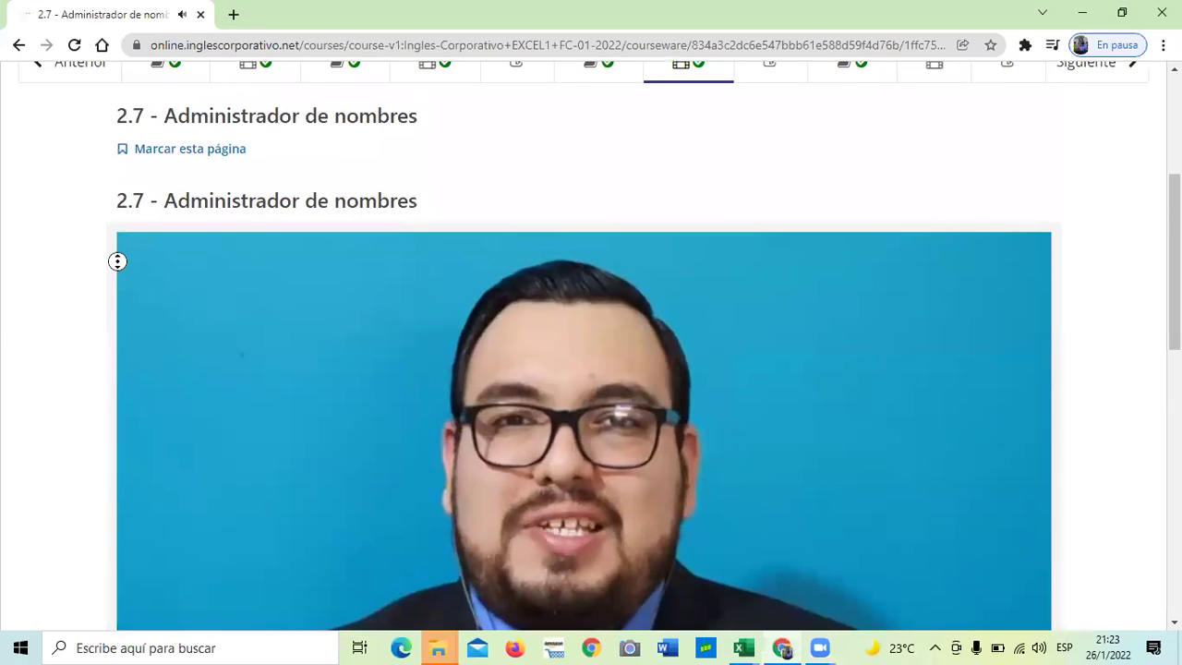
scroll(127, 440, "down", 8)
scroll(387, 304, "down", 2)
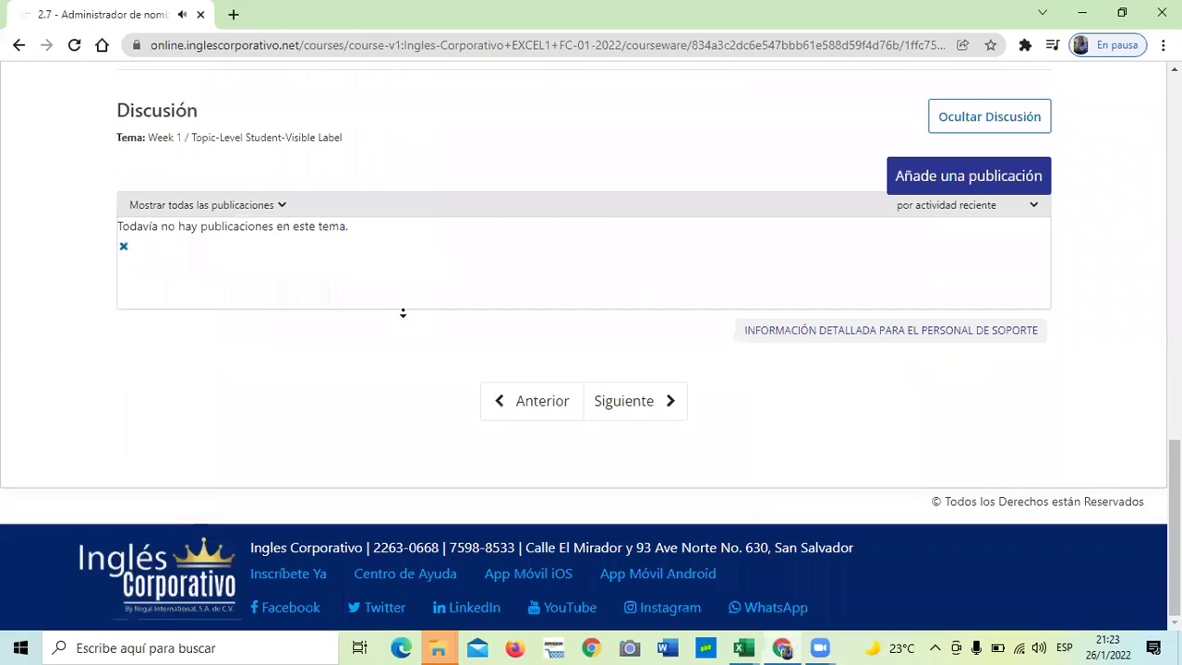
scroll(415, 330, "up", 4)
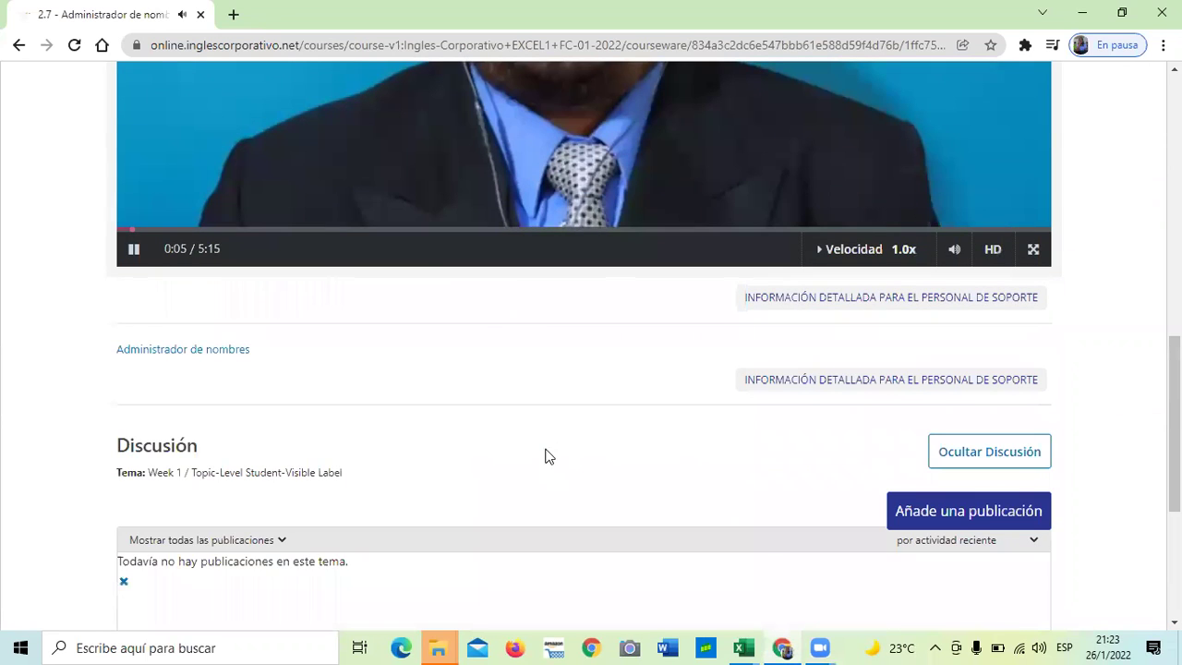
scroll(633, 83, "up", 1)
scroll(541, 101, "up", 3)
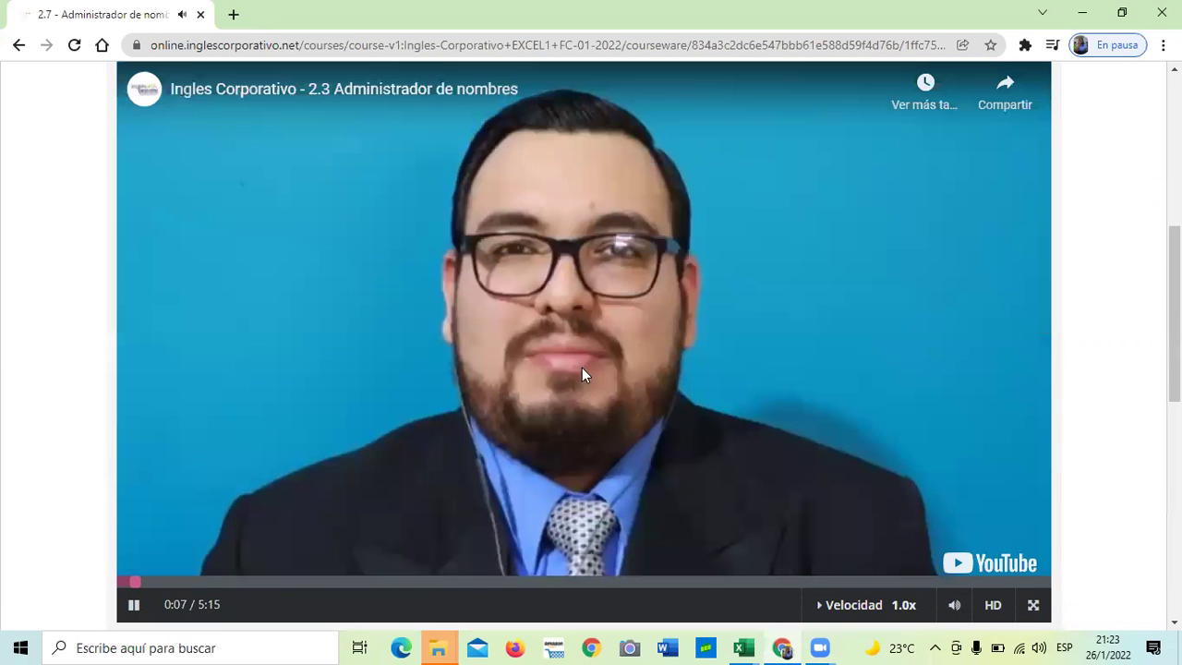
left_click(584, 389)
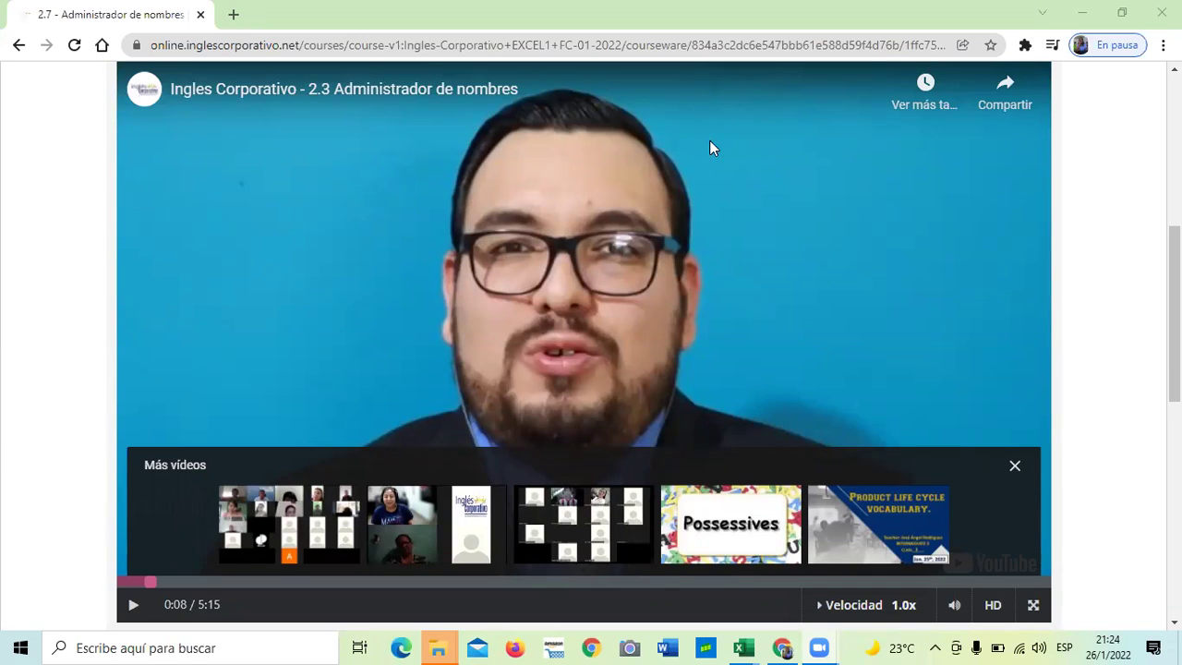
scroll(765, 263, "down", 2)
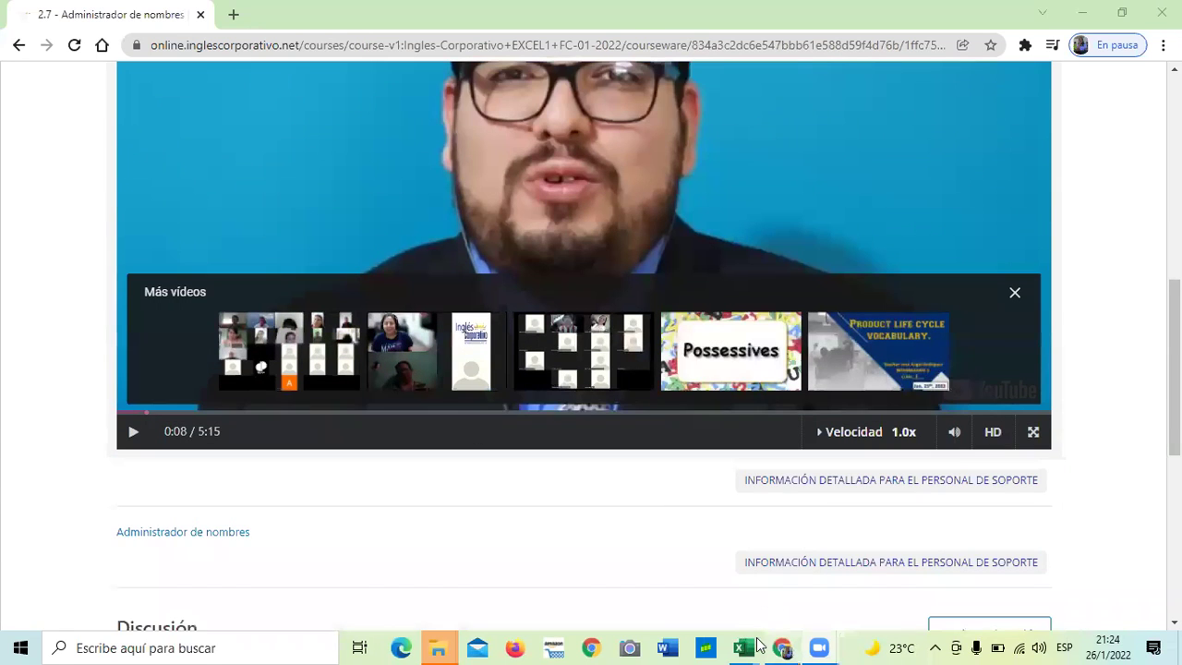
Switch to the Excel workbook 2.3 Administrador de nombres and show the payroll table on the Cuadro de nombre sheet.
mouse_move(743, 647)
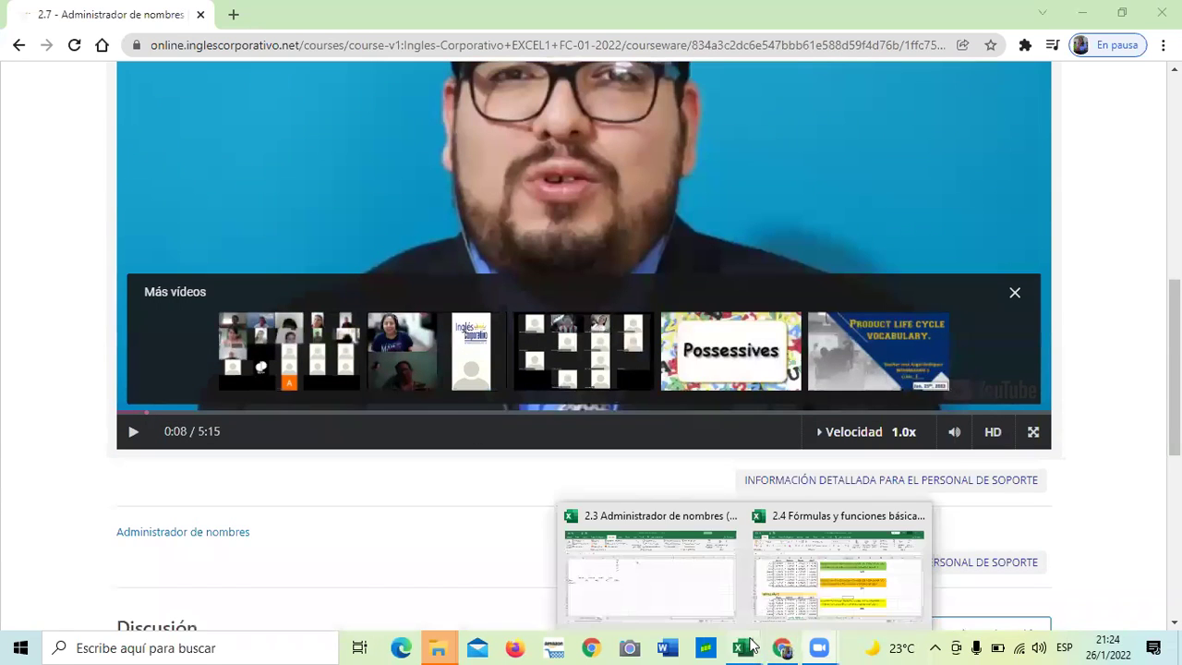
left_click(672, 596)
left_click(147, 600)
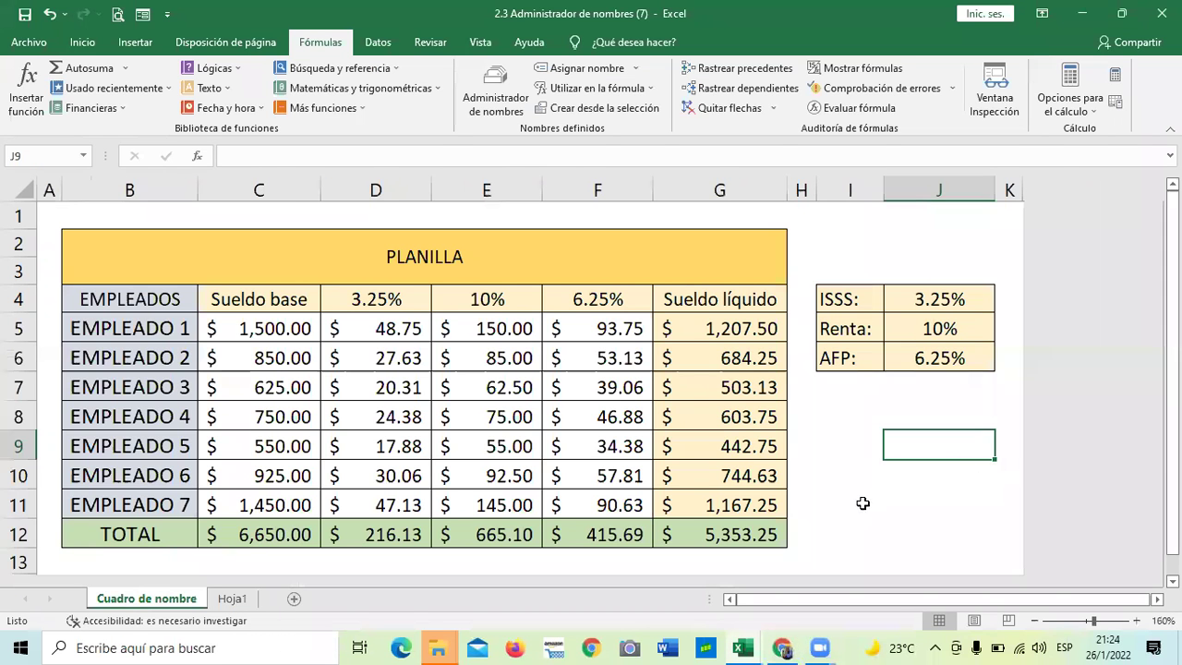
left_click(863, 504)
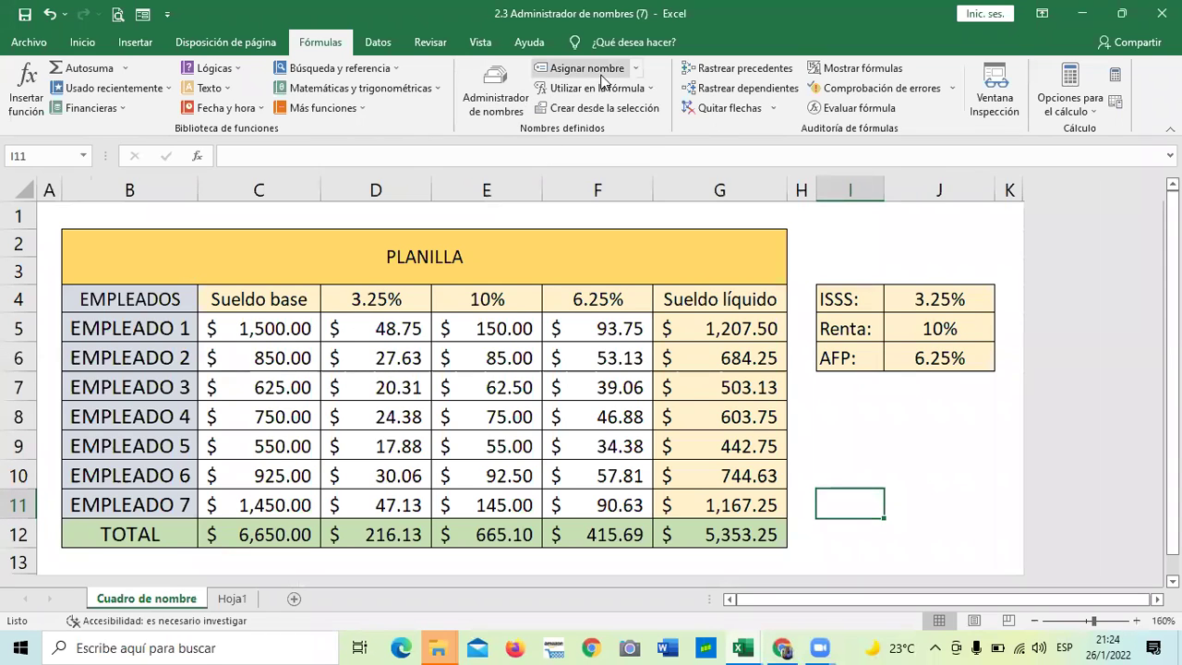
Delete the defined names AFP and the one referring to Hoja1 cells B9 to D9 in the name manager.
left_click(492, 85)
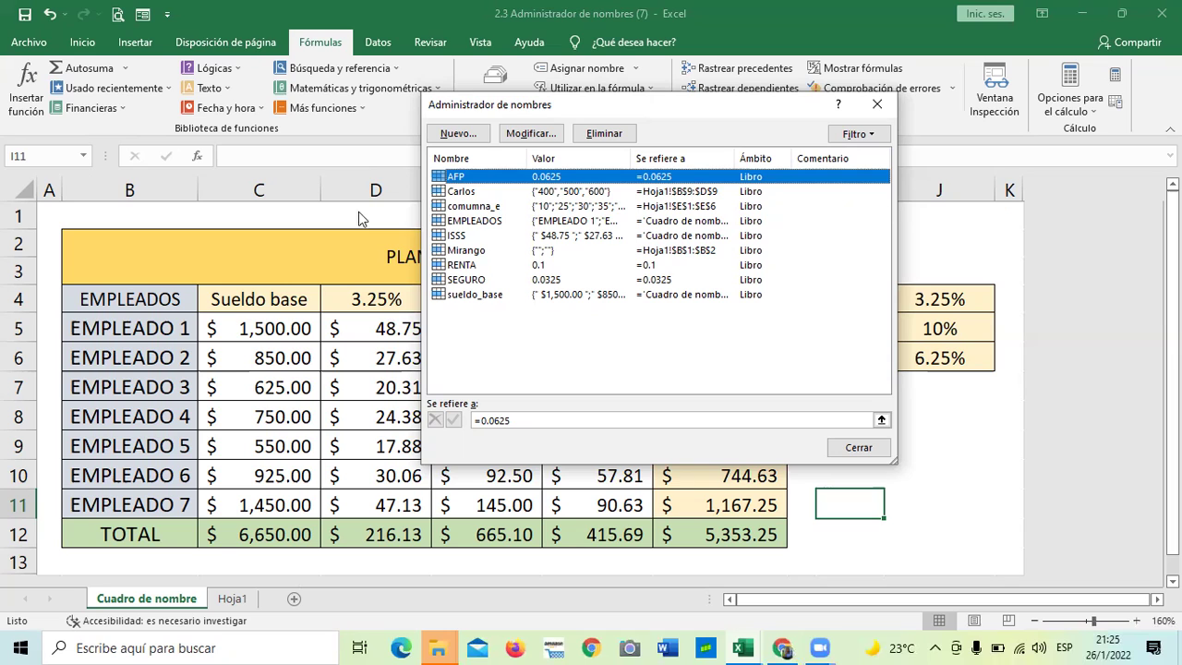
left_click(604, 133)
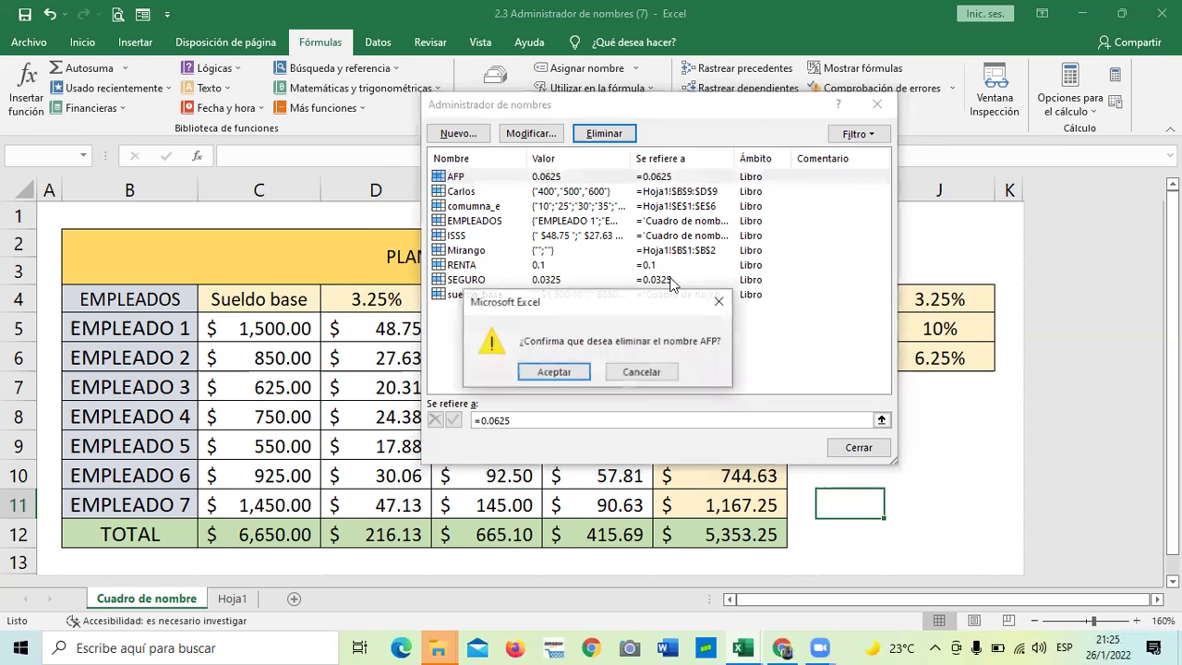
left_click(556, 372)
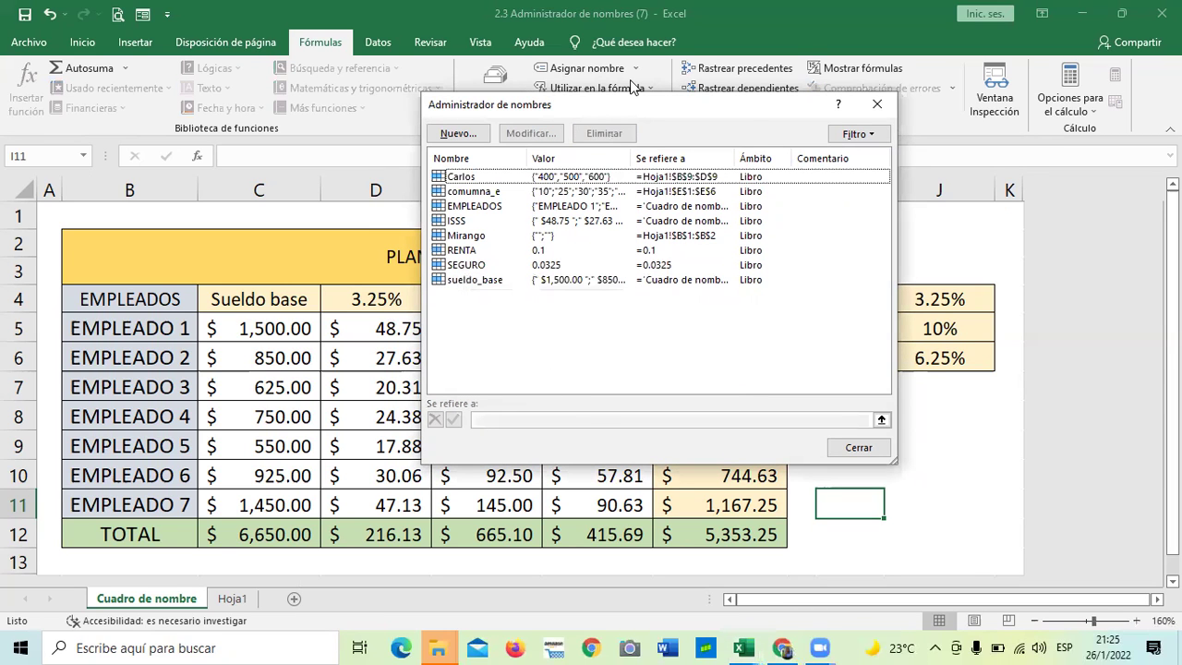
left_click(476, 177)
left_click(604, 133)
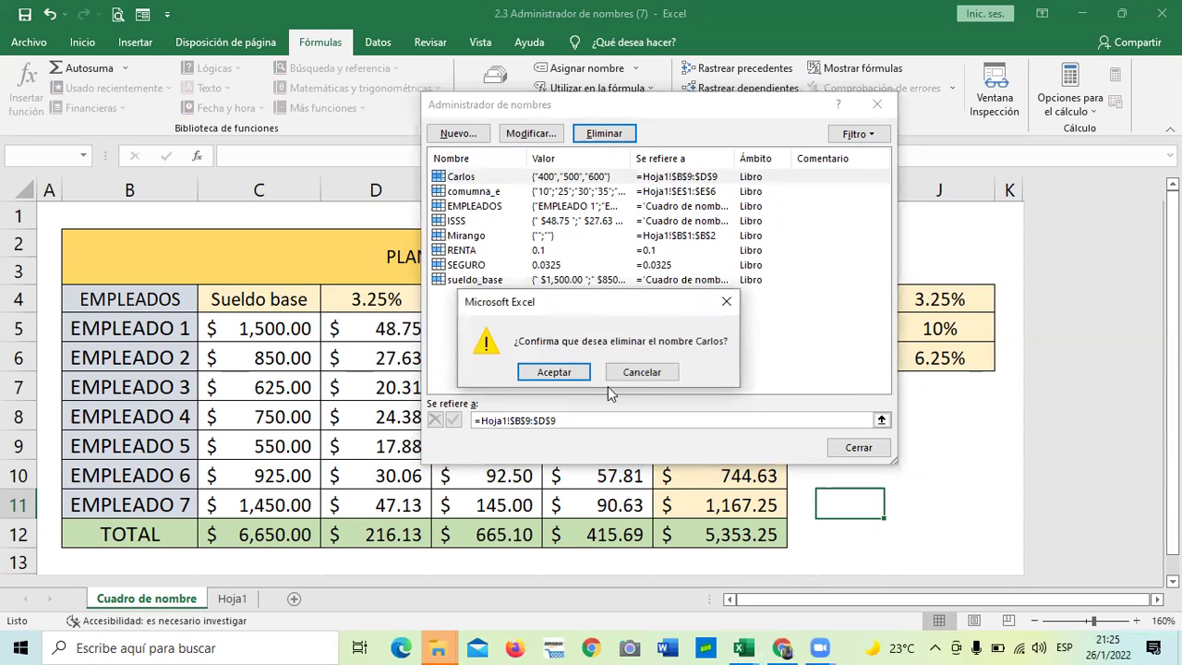
left_click(571, 372)
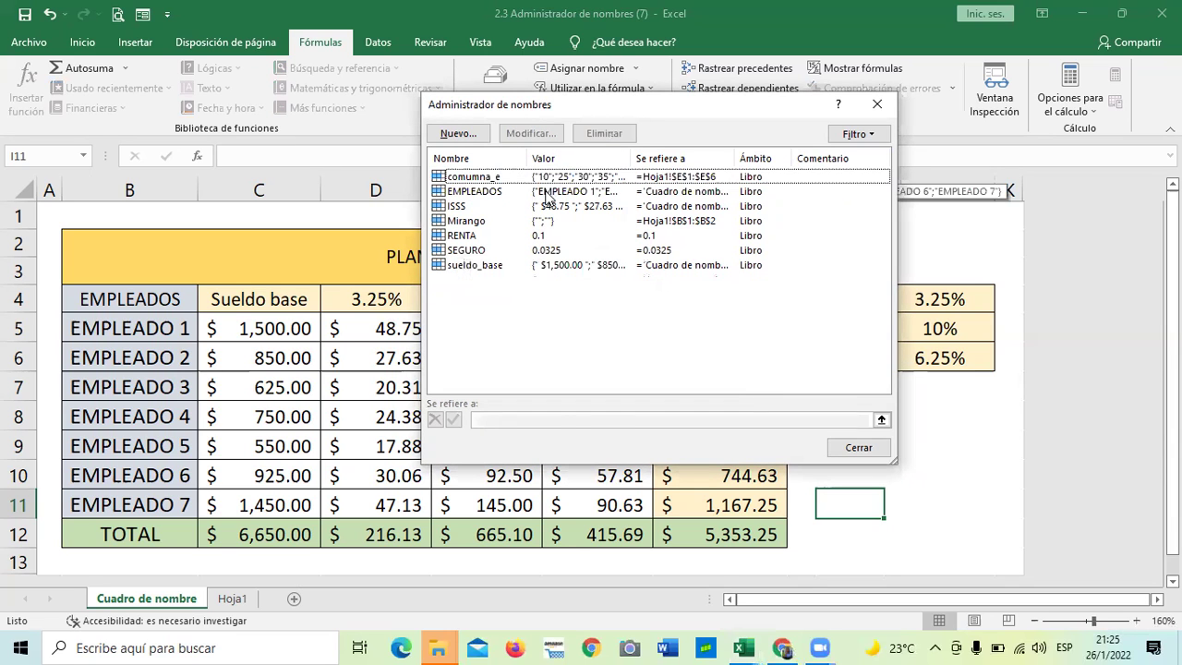
Delete the defined names ISSS and RENTA in the name manager.
left_click(546, 192)
left_click(553, 206)
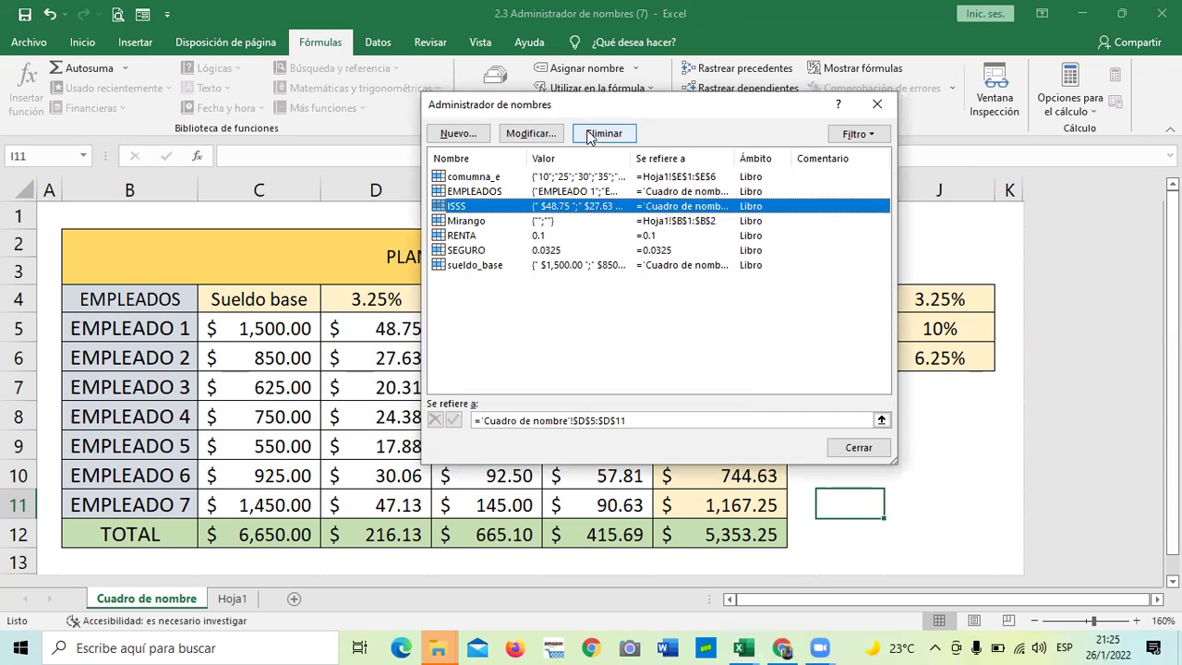
left_click(602, 136)
left_click(557, 372)
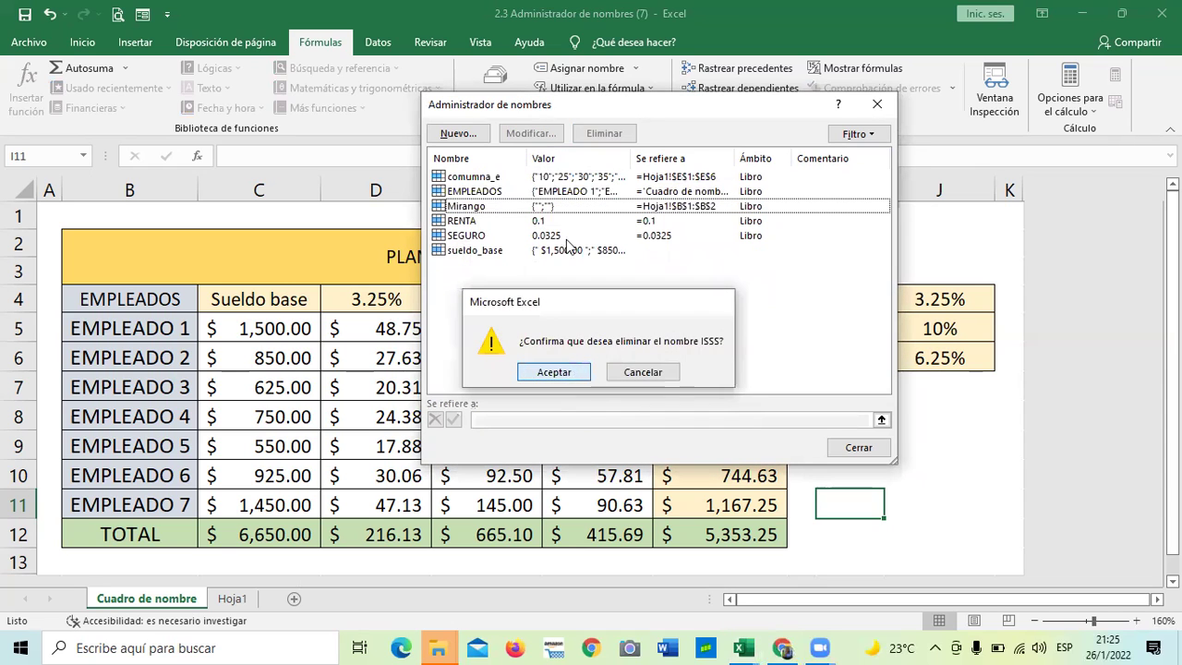
left_click(553, 221)
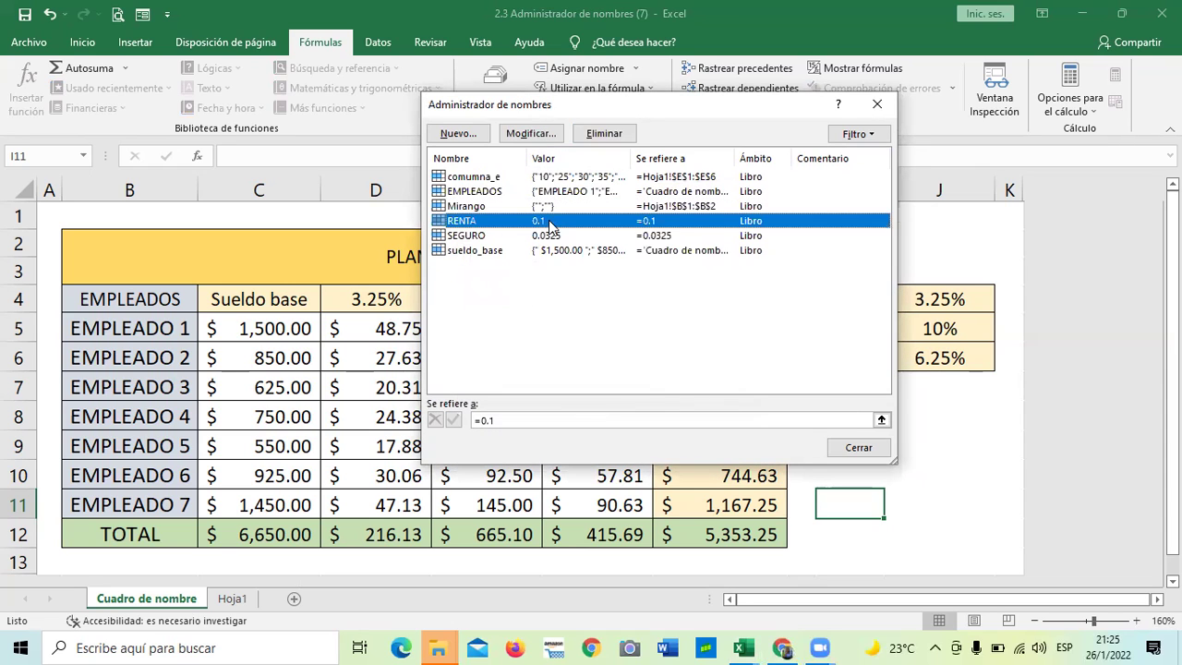
left_click(605, 135)
left_click(554, 371)
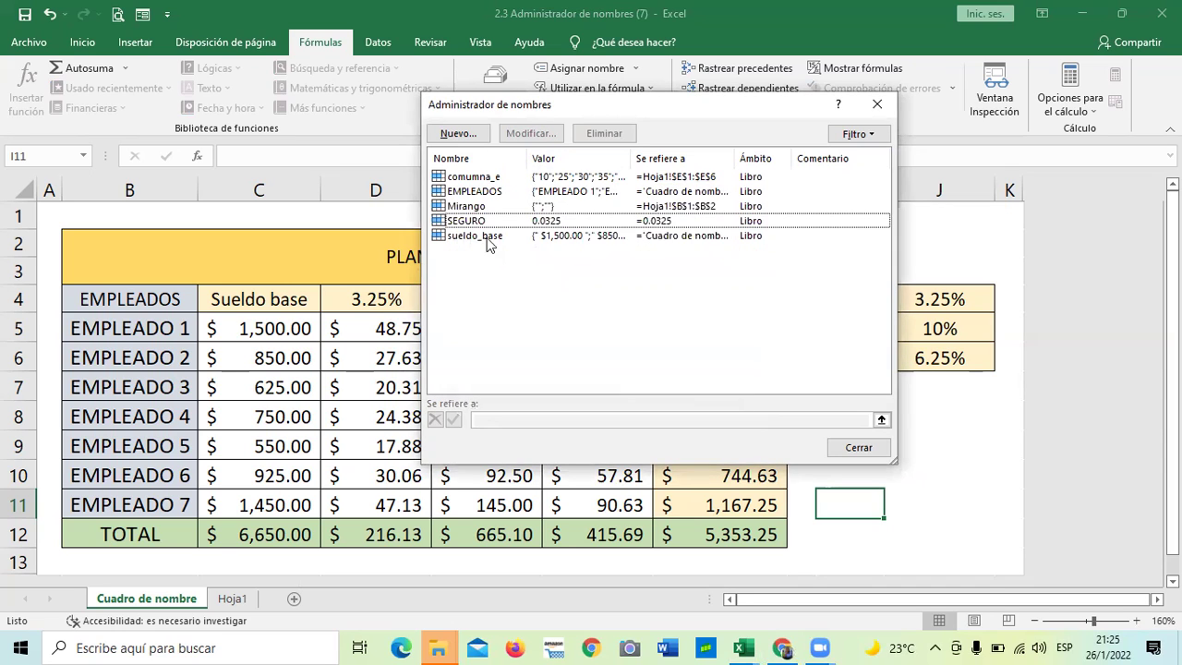
Delete the defined names sueldo_base and SEGURO and close the name manager.
left_click(555, 236)
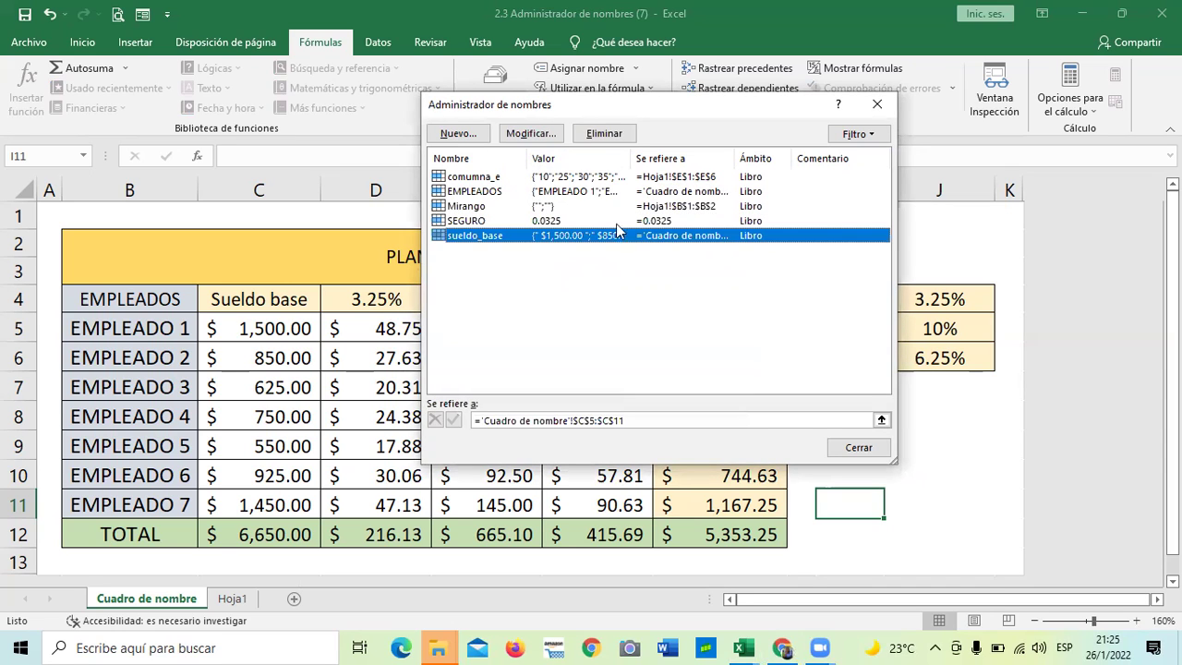
left_click(605, 134)
left_click(552, 371)
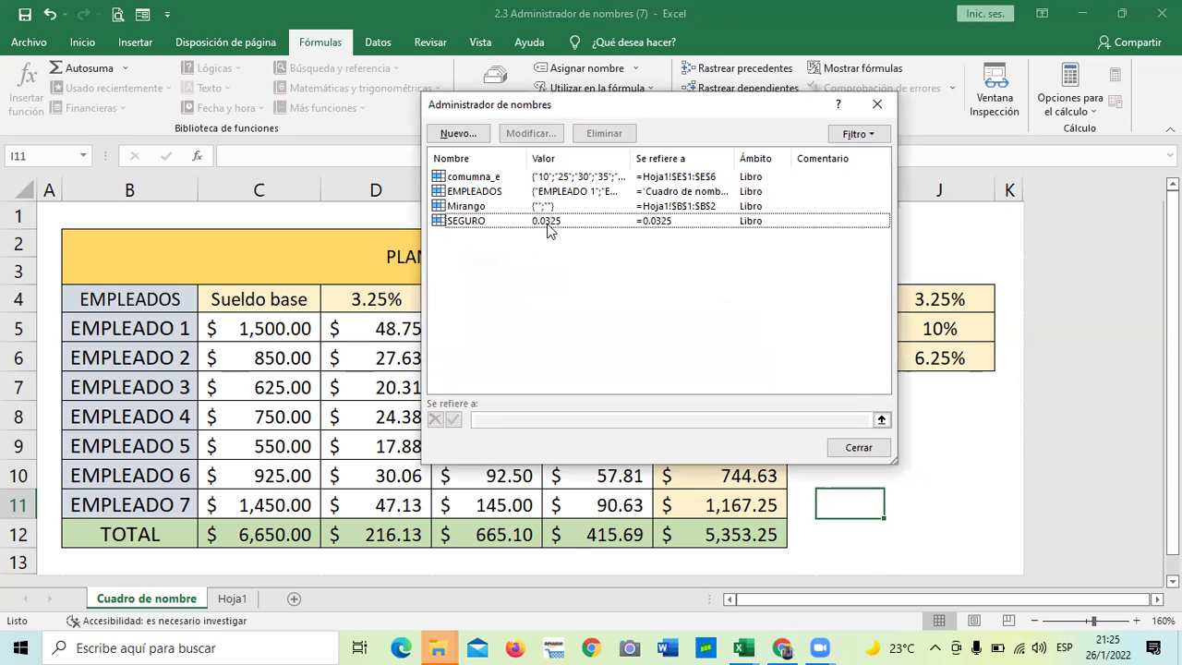
left_click(549, 223)
left_click(605, 134)
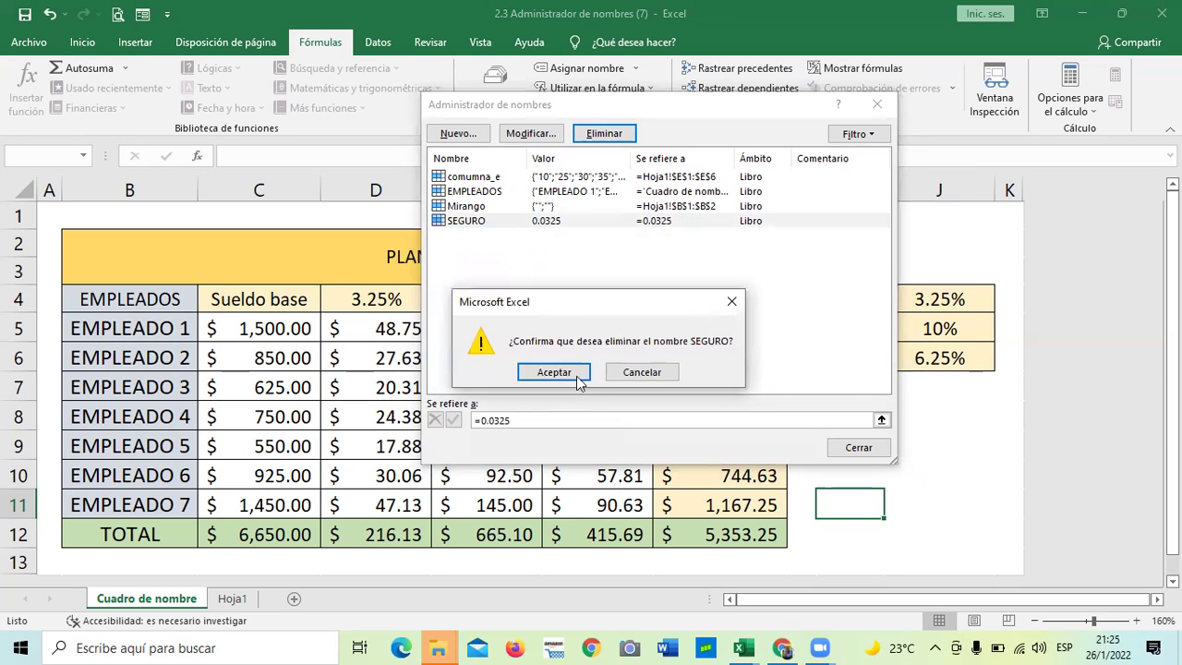
left_click(568, 371)
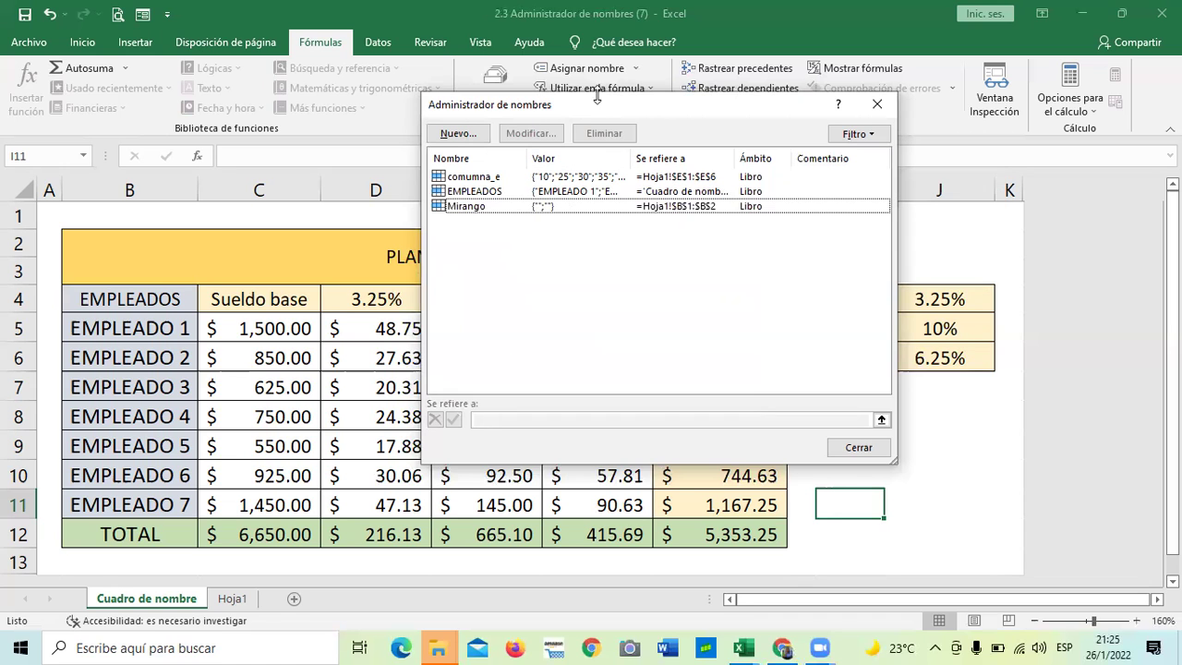
left_click(844, 450)
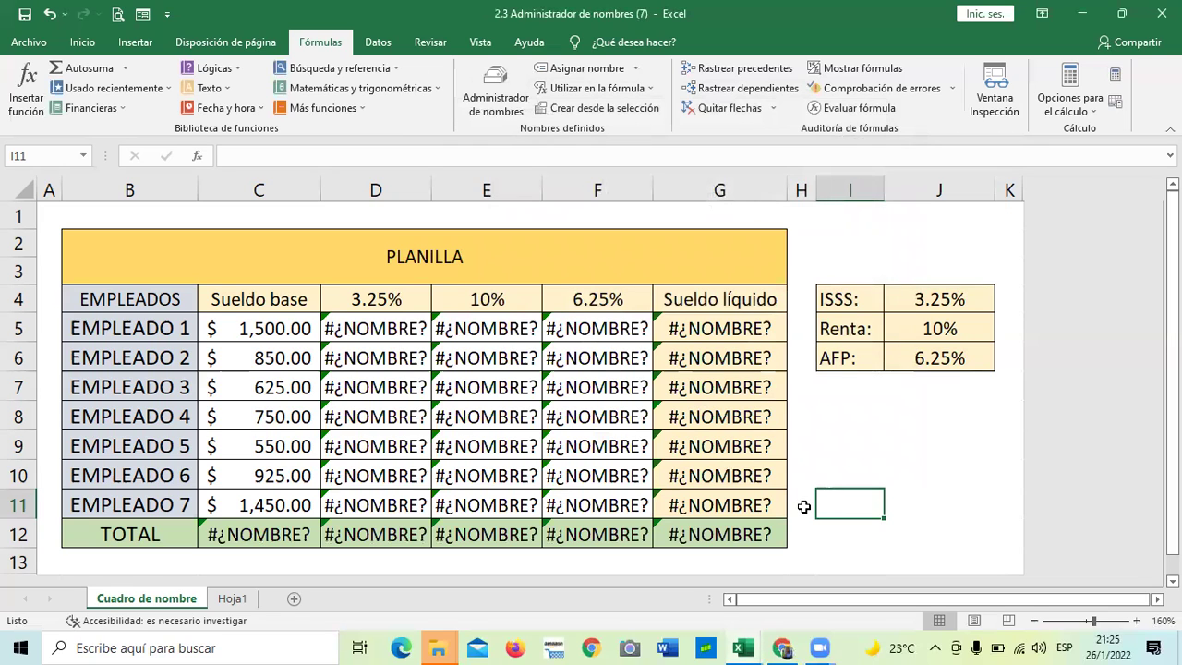
Clear the deduction formulas and totals in D5:F12 and the base salary total in C12.
left_click(397, 327)
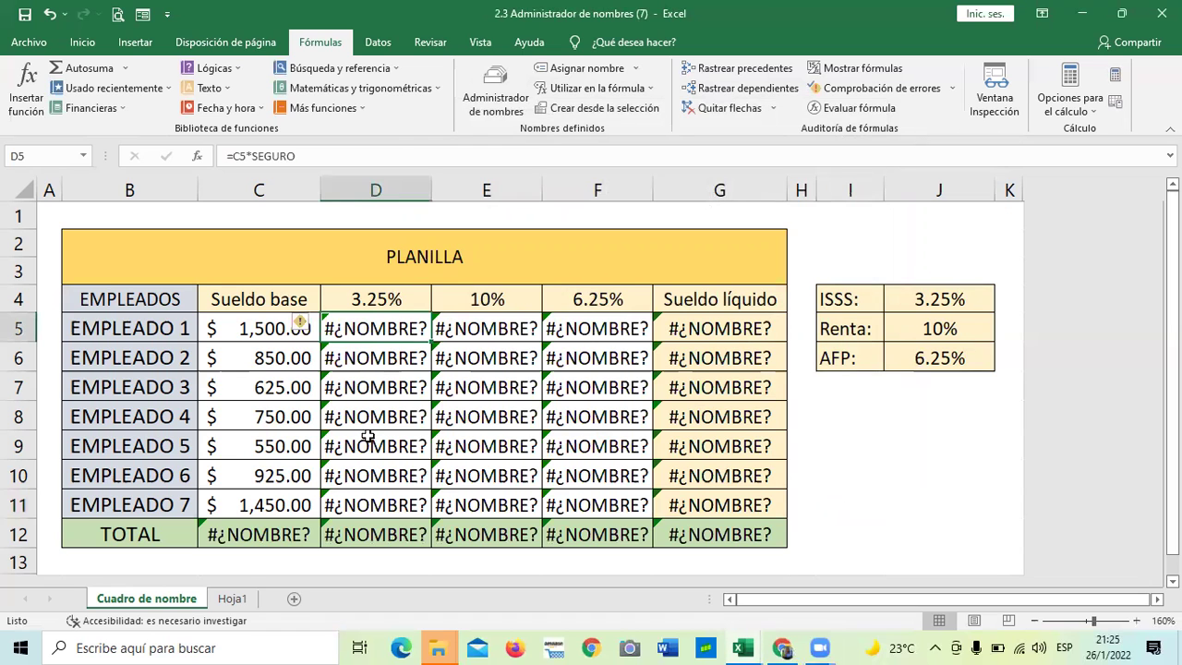
left_click_drag(360, 323, 637, 527)
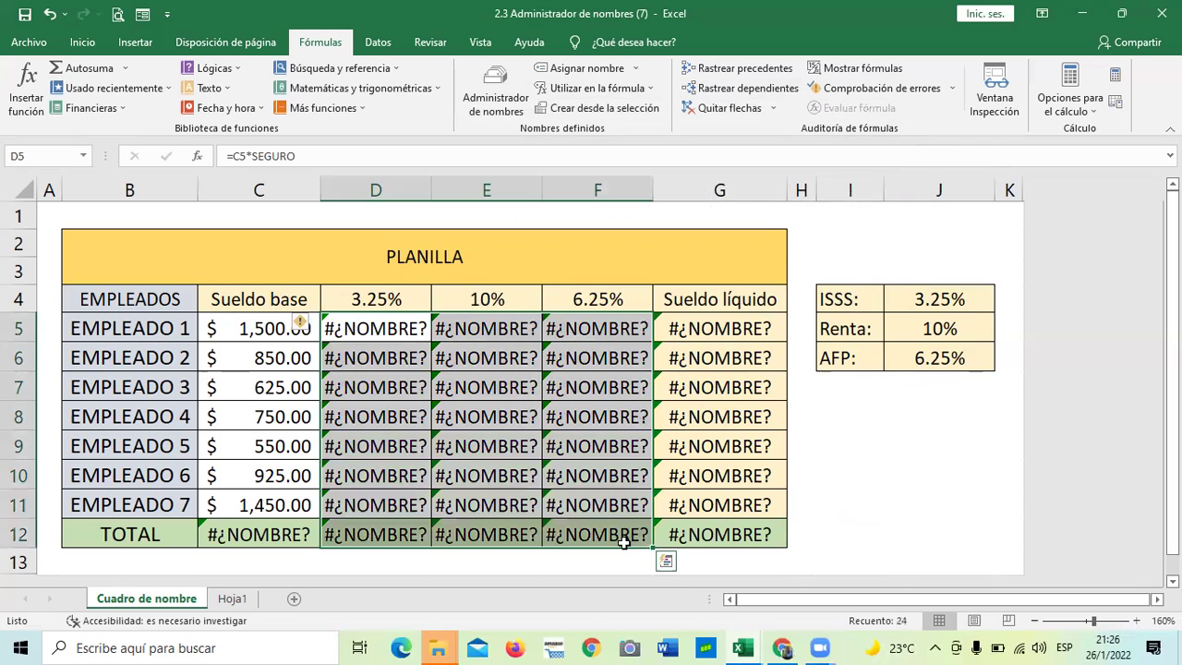
key("Delete")
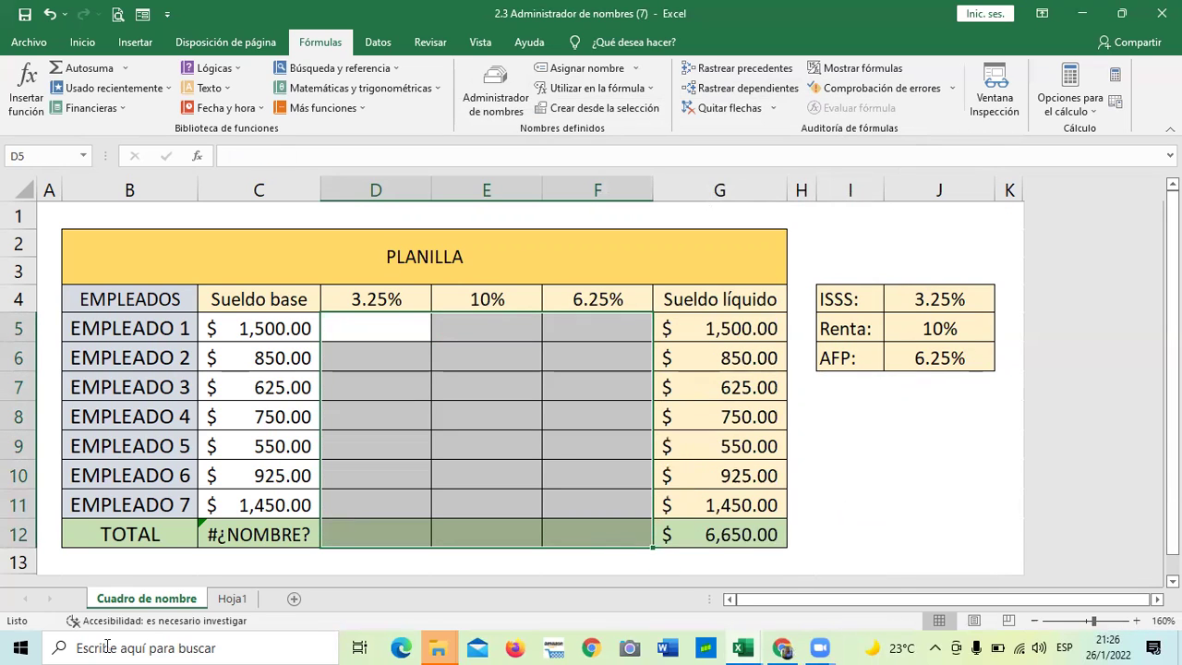
left_click(244, 534)
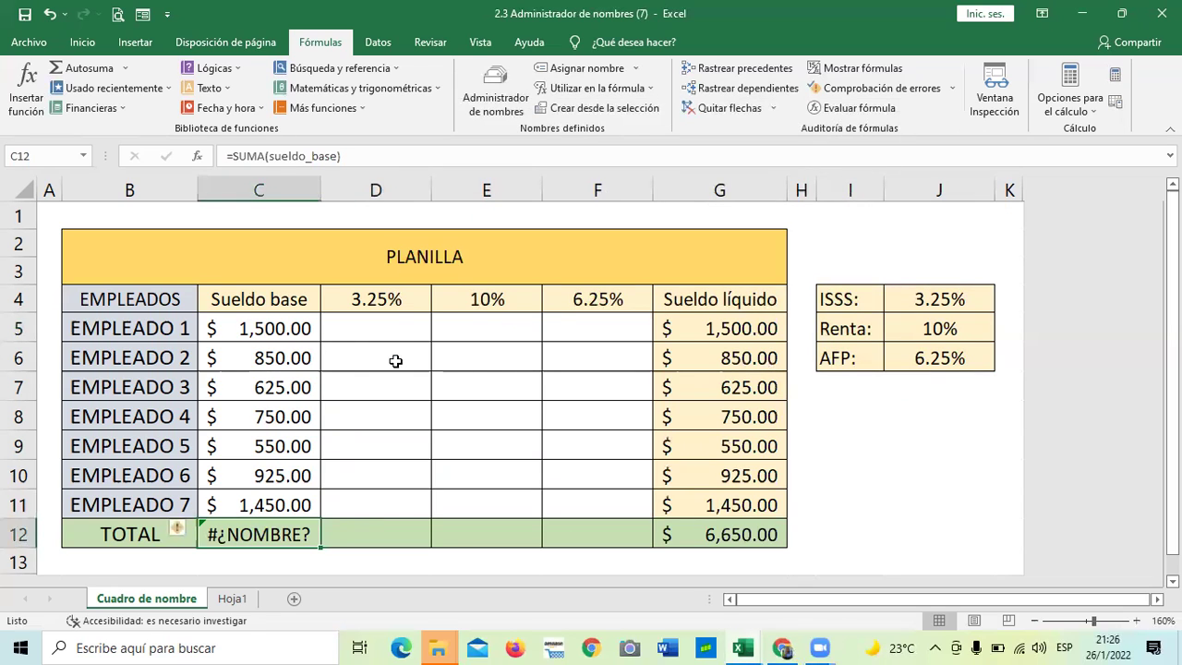
key("Delete")
left_click_drag(399, 523, 399, 517)
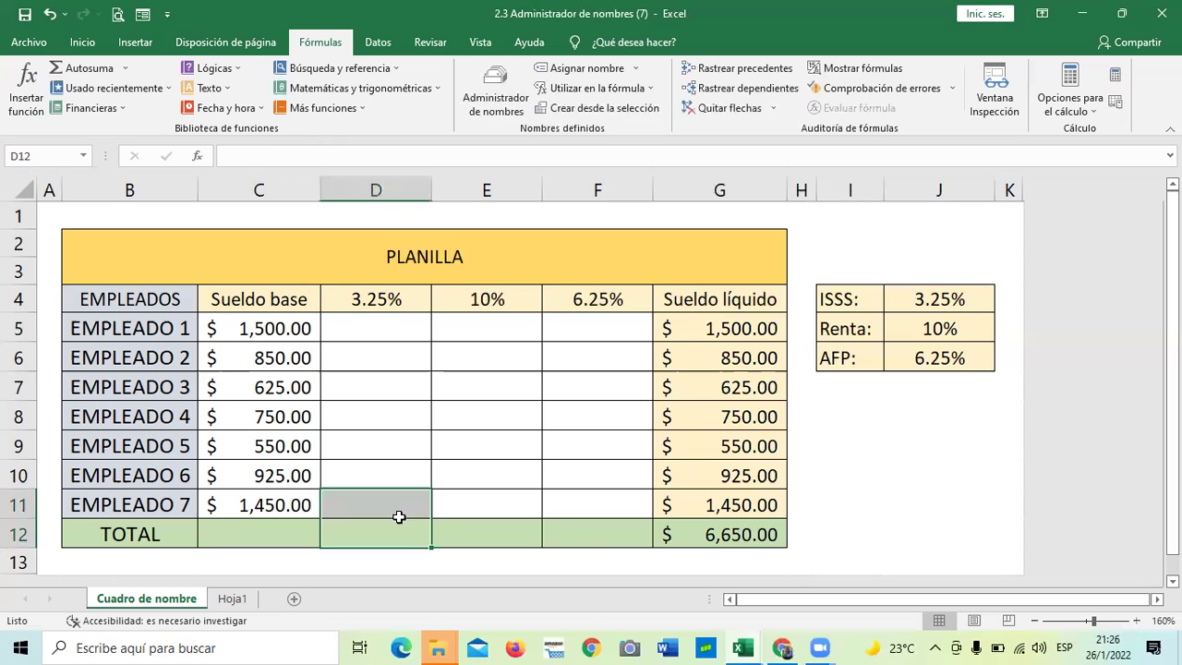
left_click(546, 510)
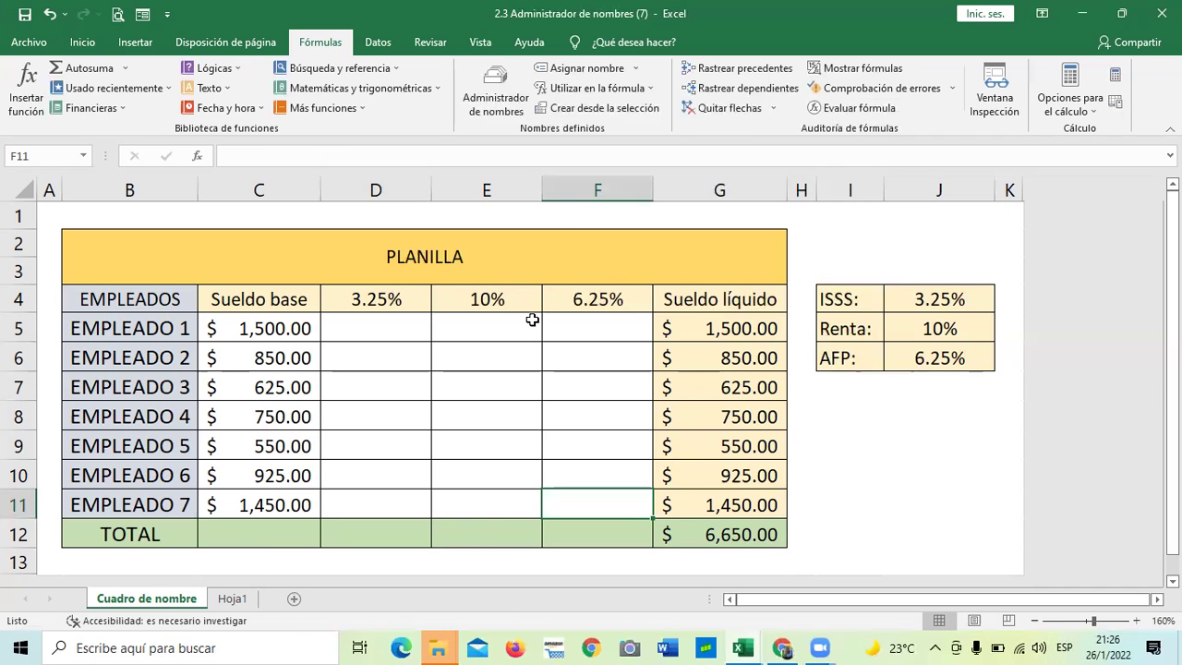
Define a workbook-scoped name Sueldo_base that refers to cells C5 to C11 on the Cuadro de nombre sheet.
left_click(495, 89)
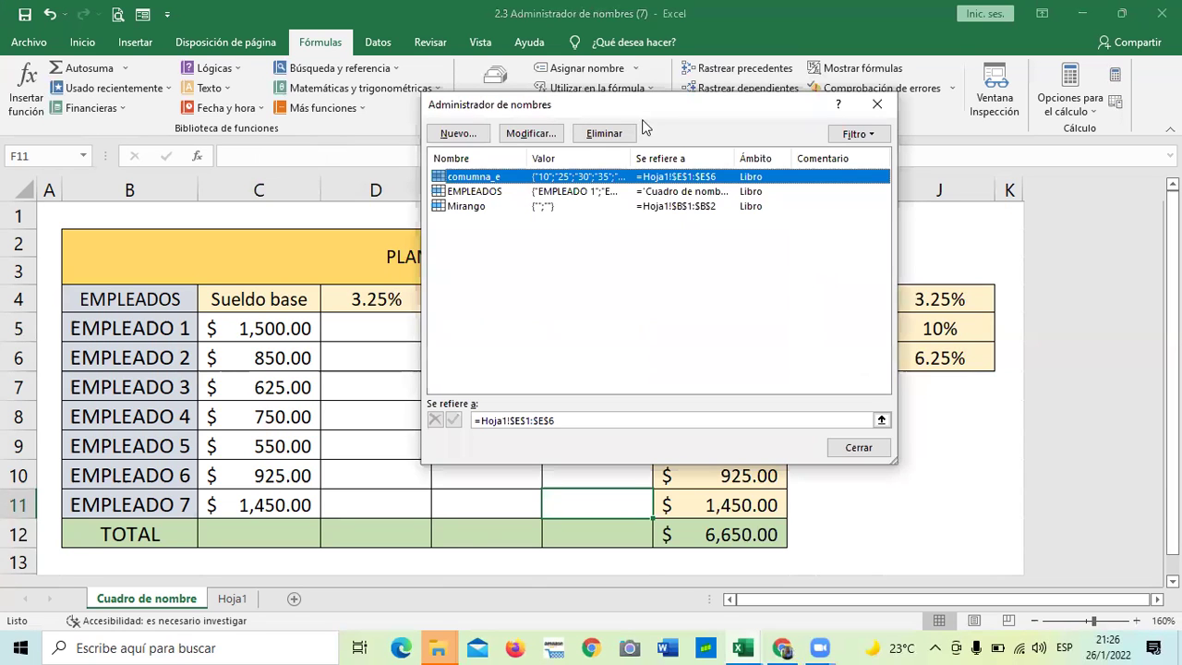
left_click(458, 133)
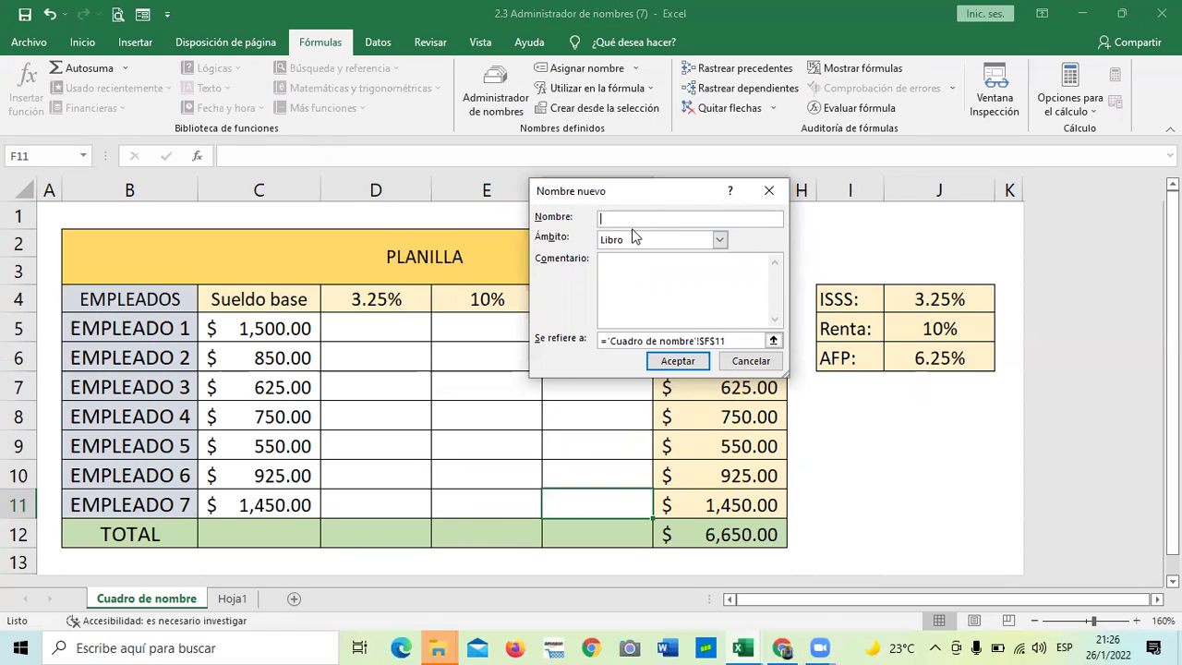
type("Sueldo_base")
left_click_drag(745, 341, 605, 338)
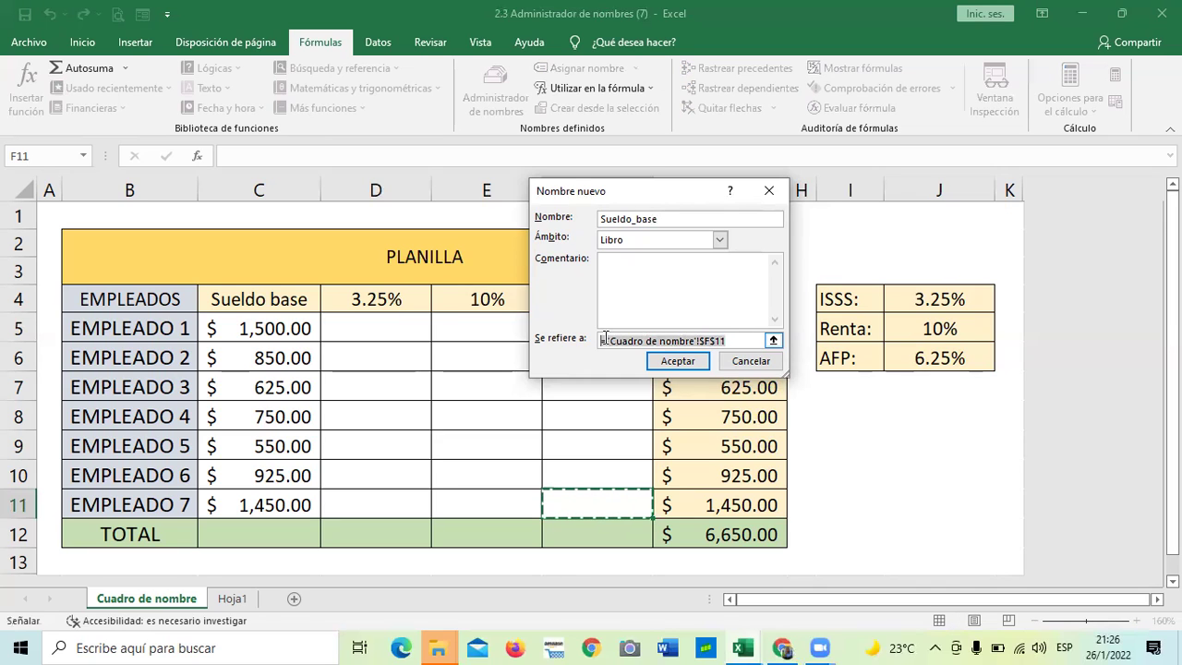
key("BackSpace")
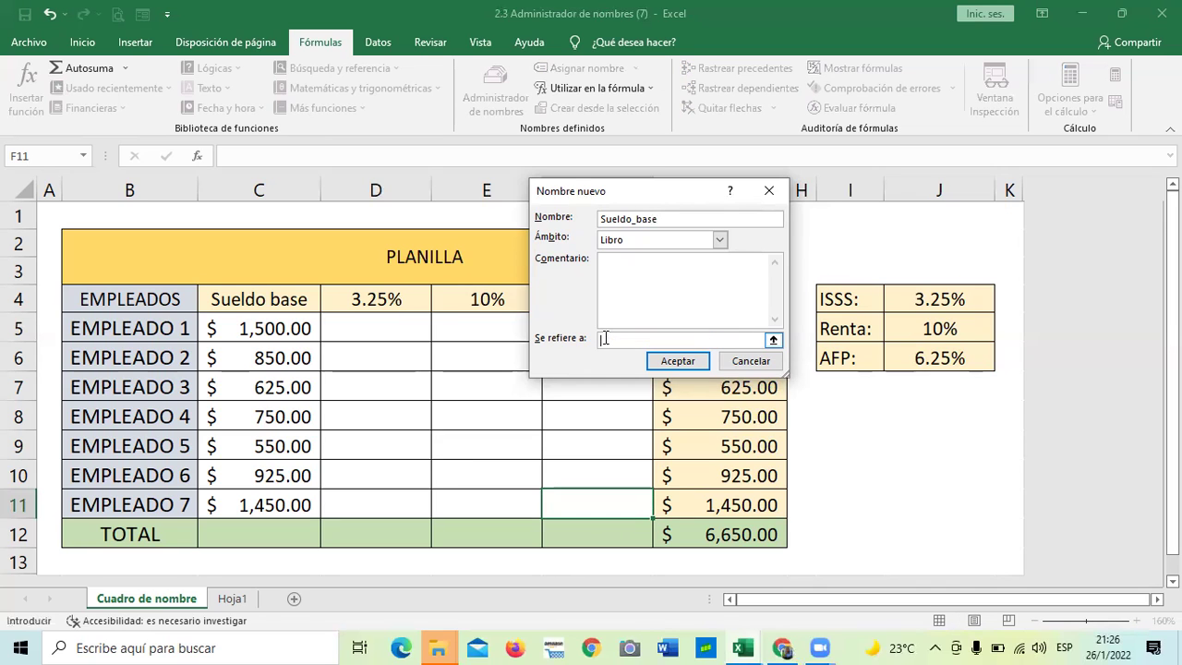
left_click(773, 340)
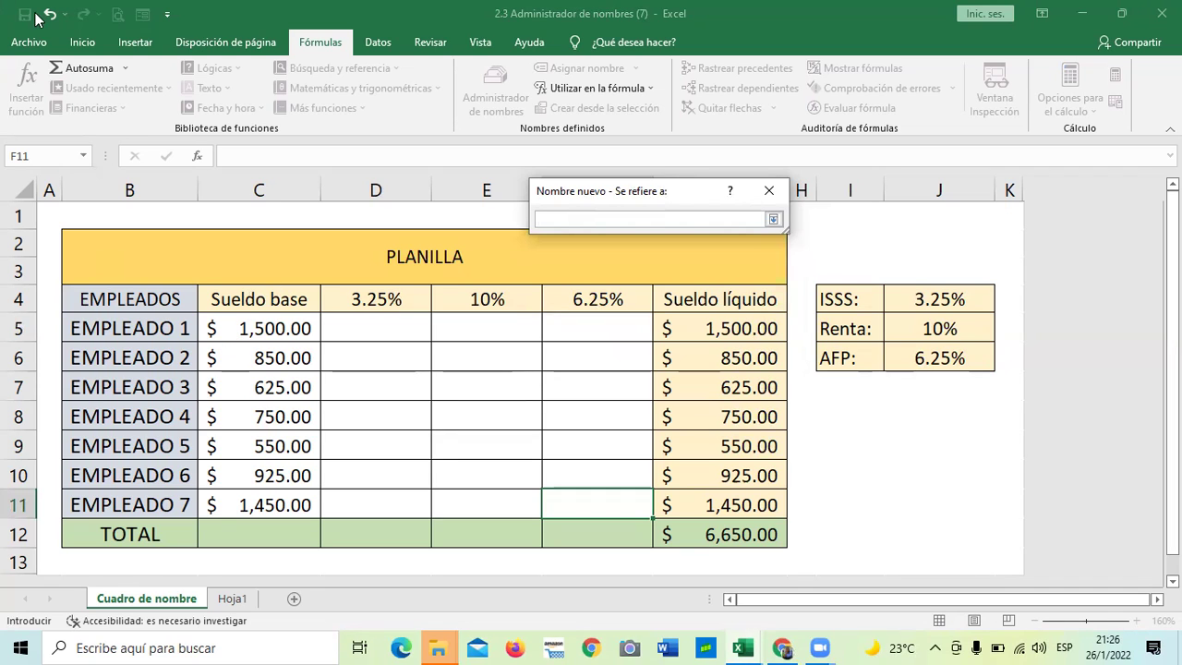
left_click_drag(273, 329, 272, 501)
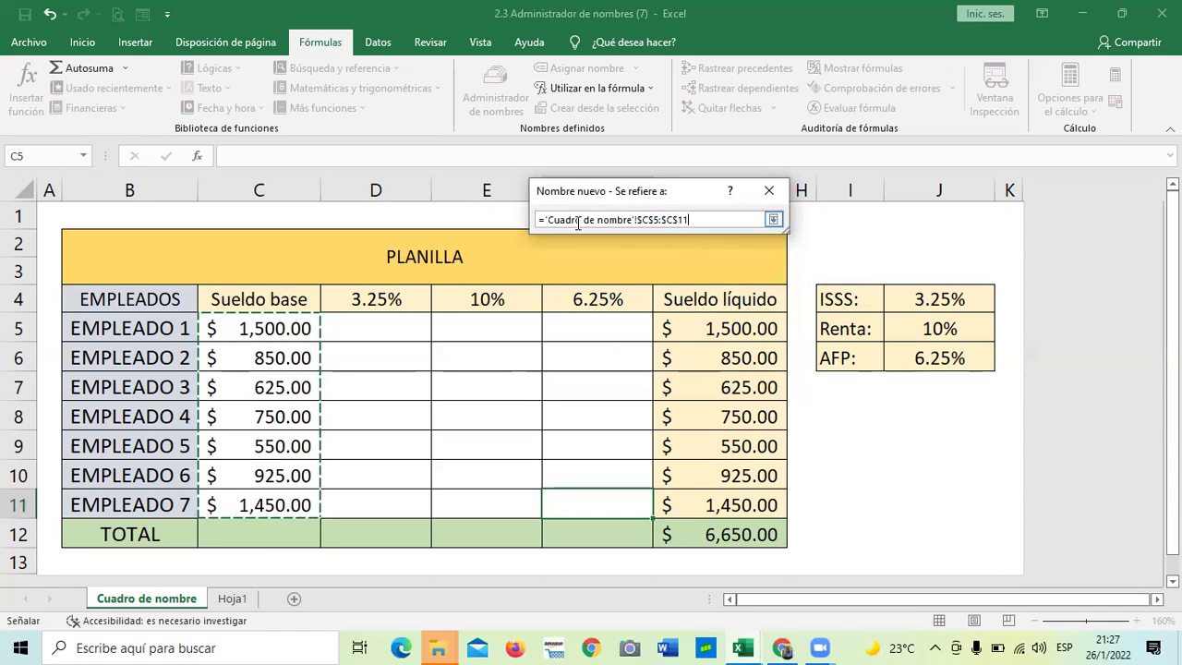
left_click(774, 219)
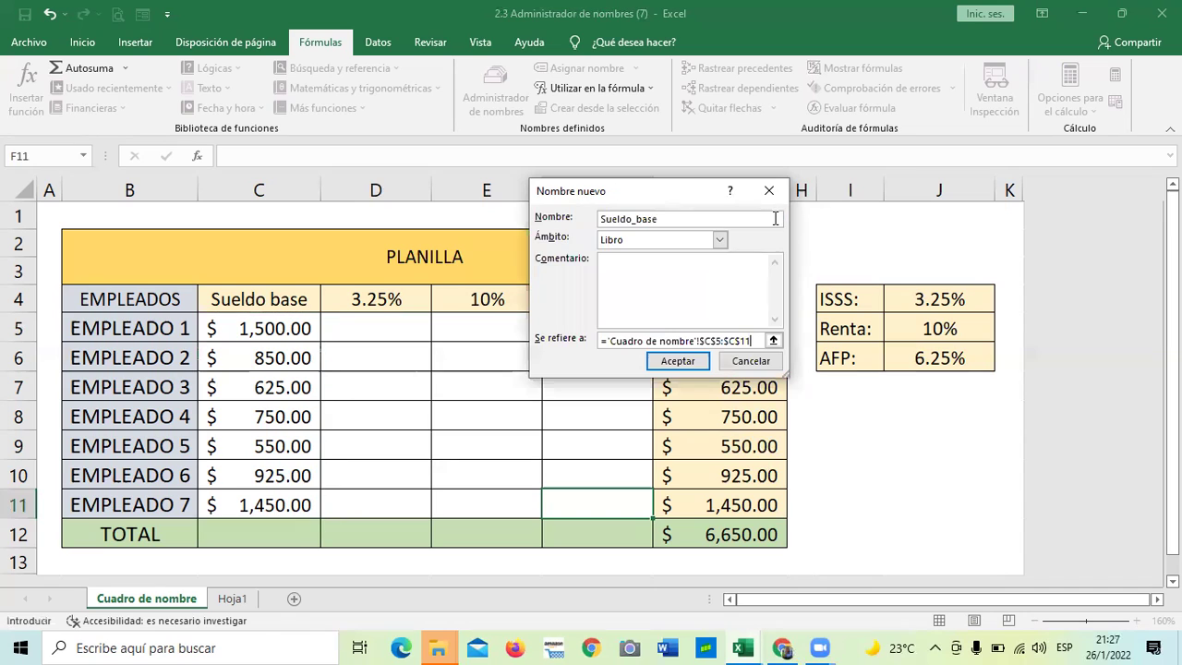
left_click(679, 363)
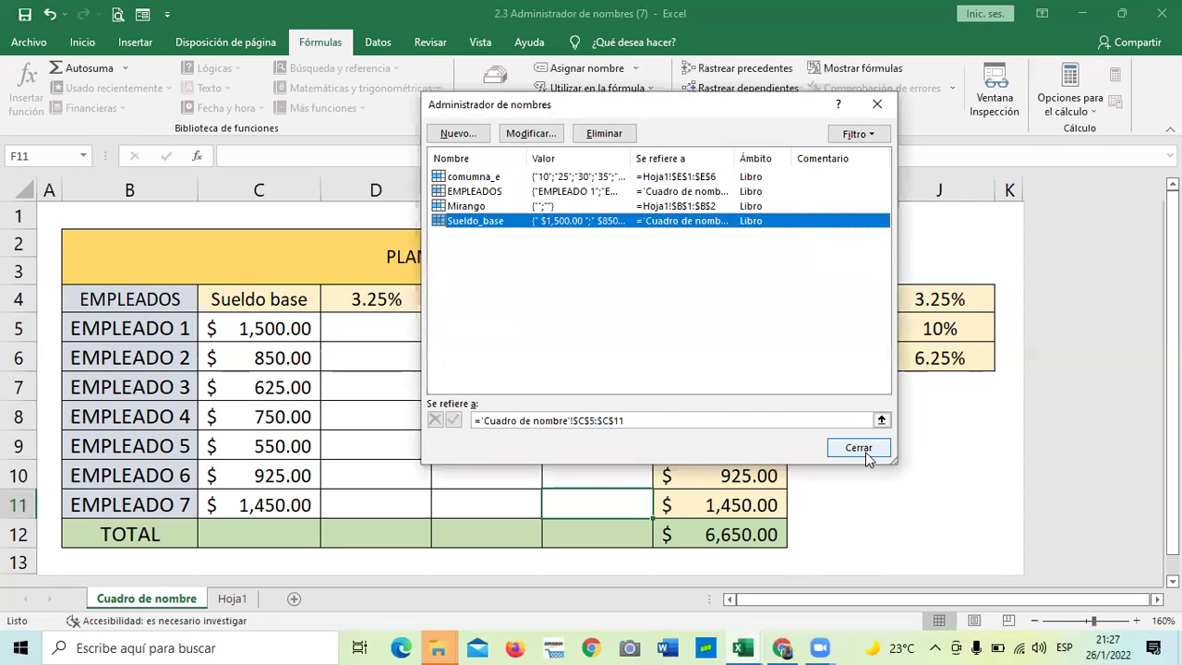
left_click(865, 451)
Select the base salary cells C5 to C11 to check the name assigned to the range.
left_click(471, 434)
left_click_drag(251, 320, 246, 504)
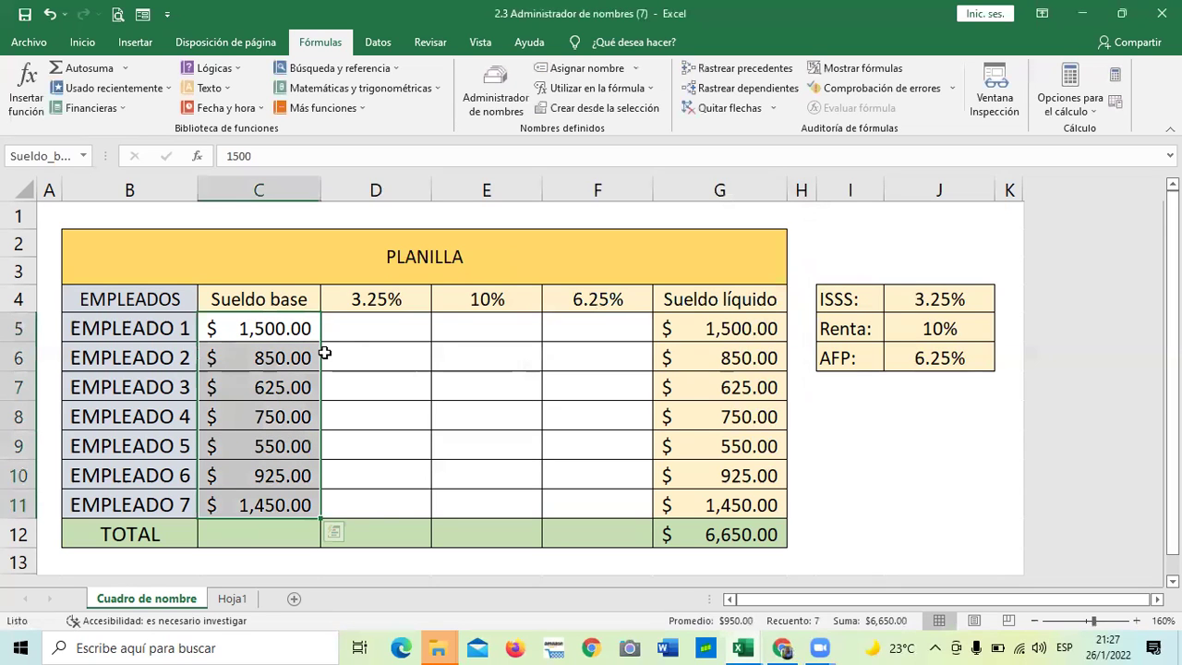
left_click(422, 393)
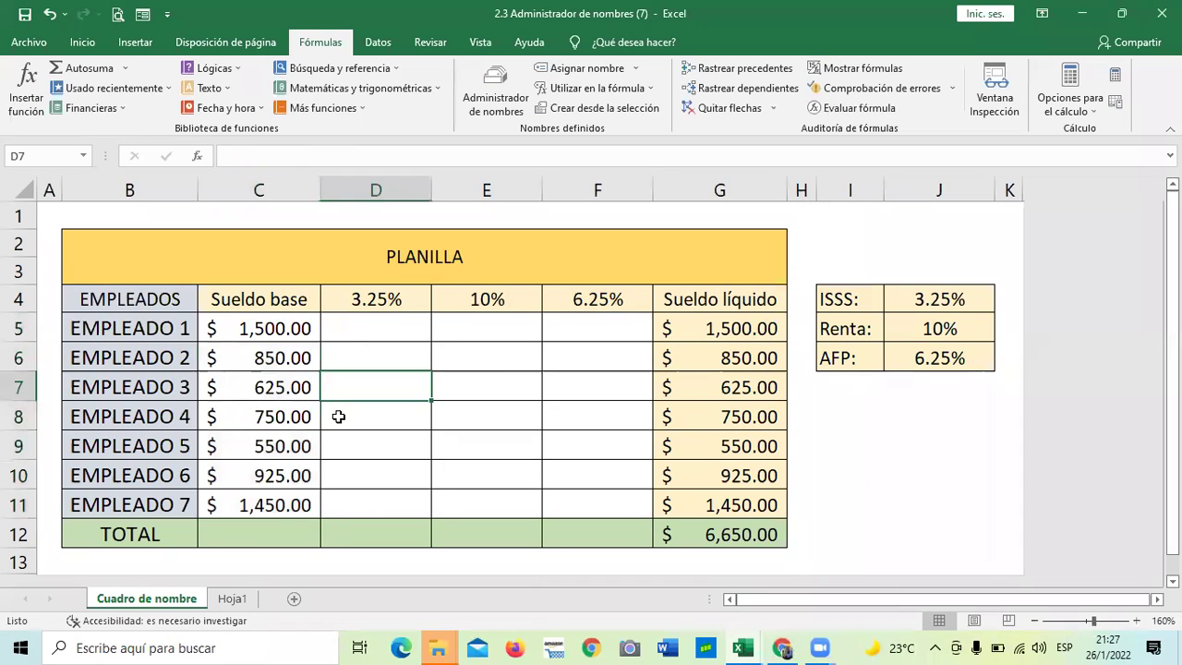
Enter the formula =SUMA(Sueldo_base) in C12 to total the base salaries.
left_click(271, 530)
type("=")
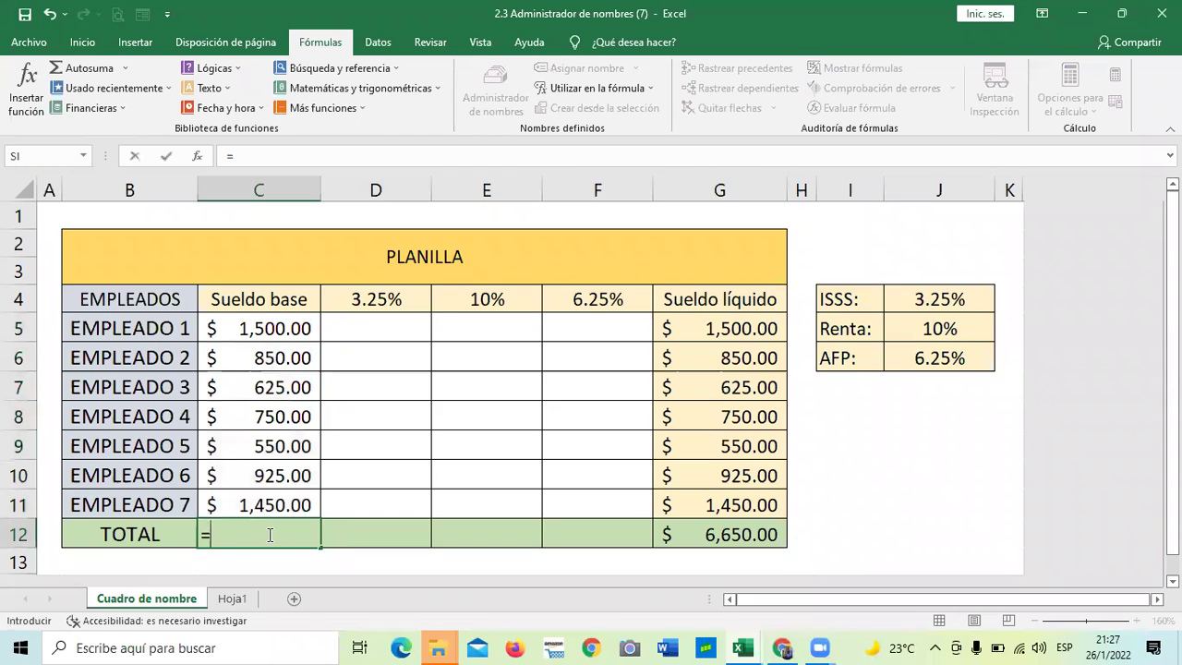
type("suma")
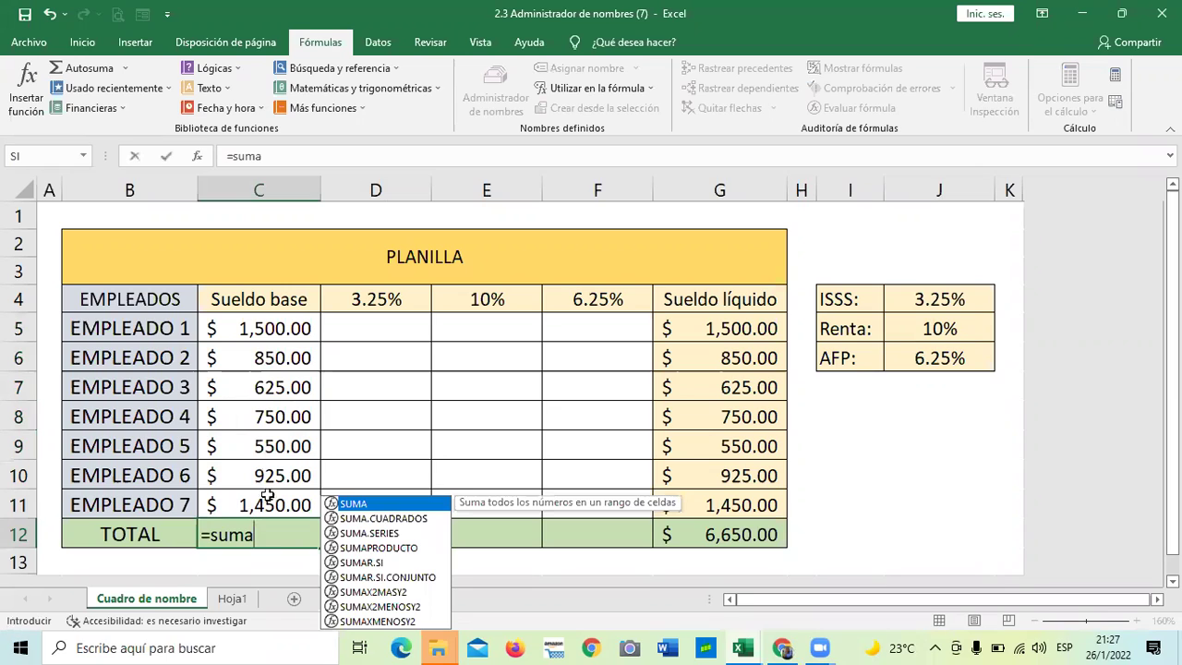
double_click(401, 505)
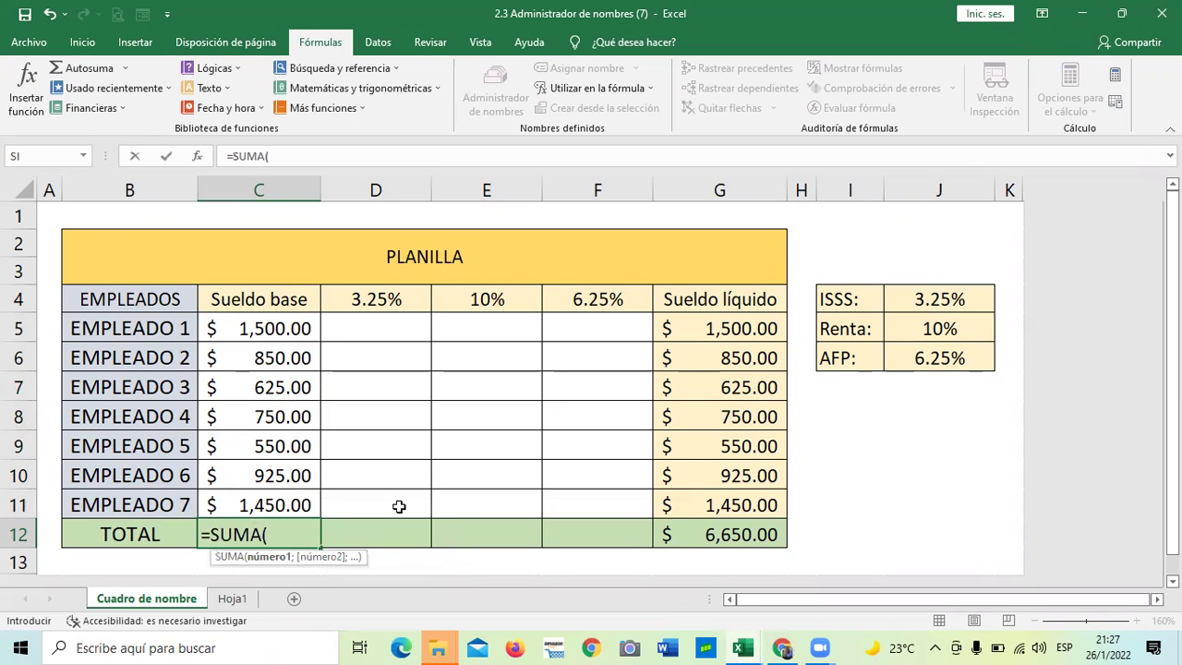
type("suel")
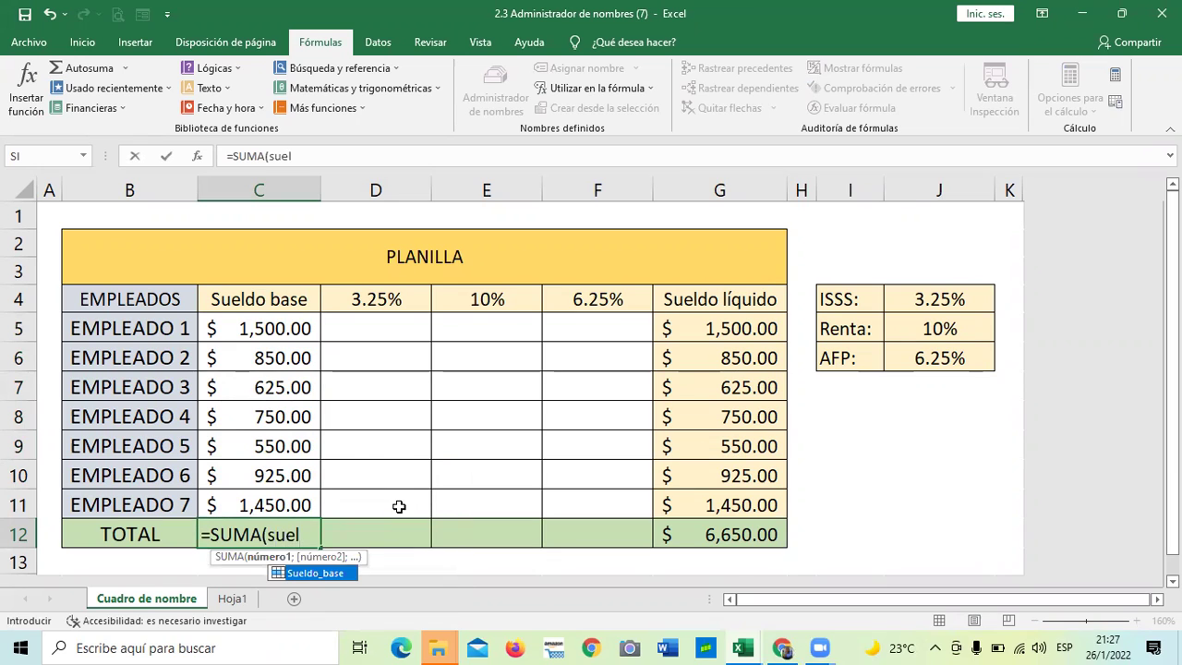
double_click(308, 572)
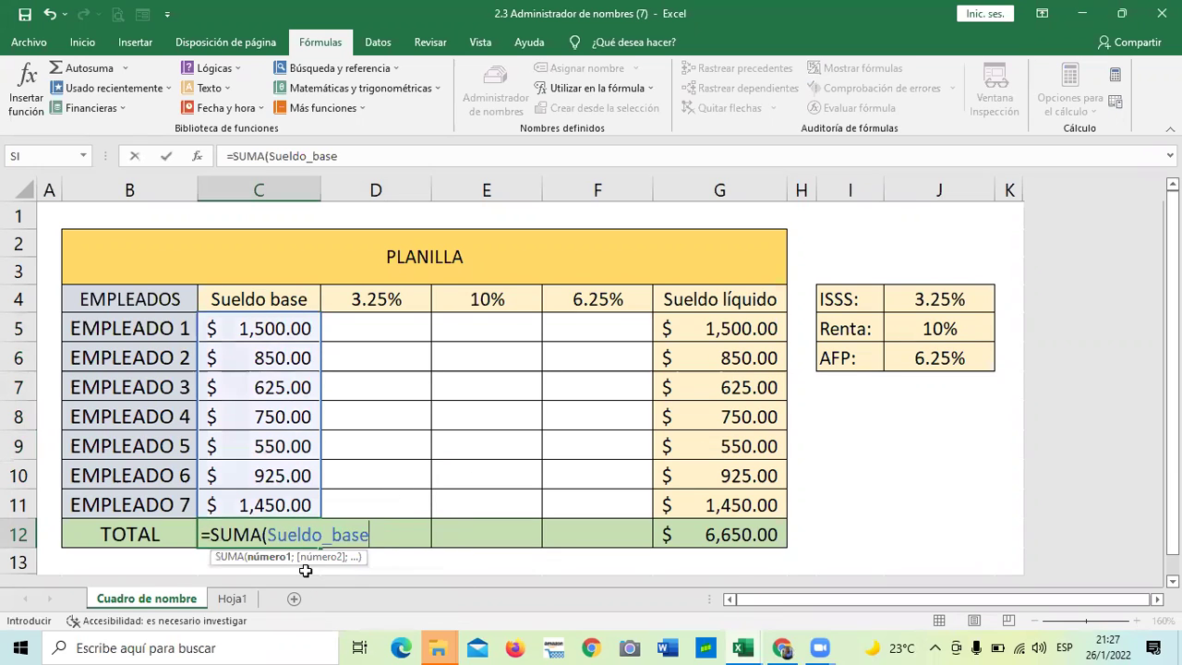
type(")")
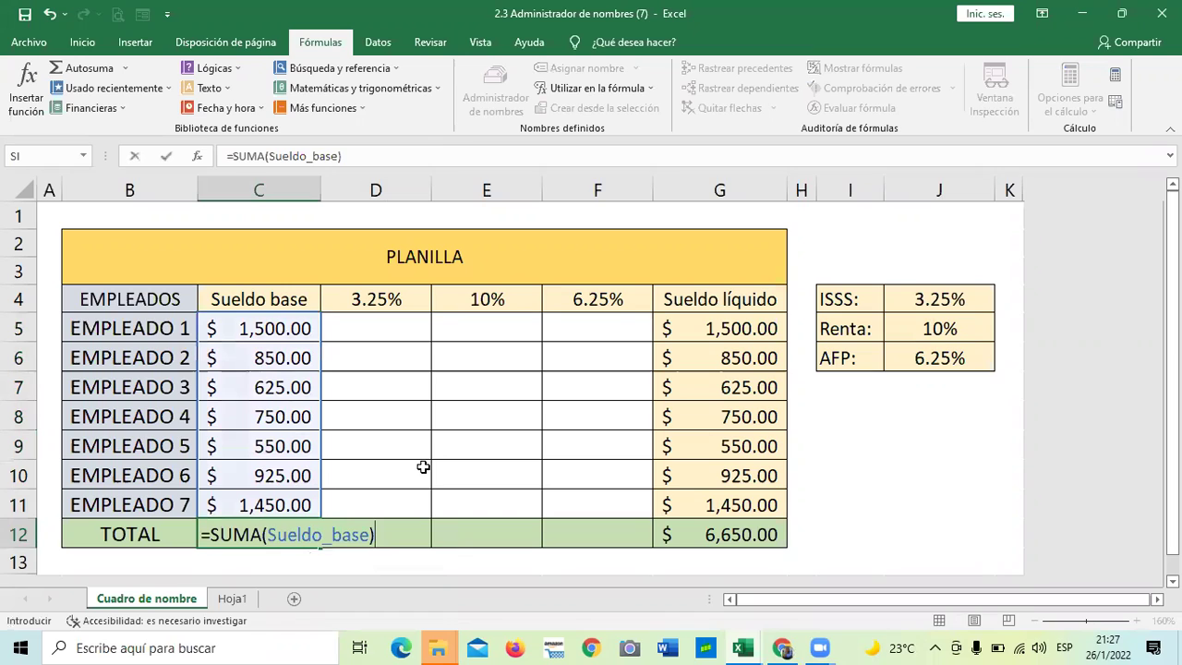
key("Return")
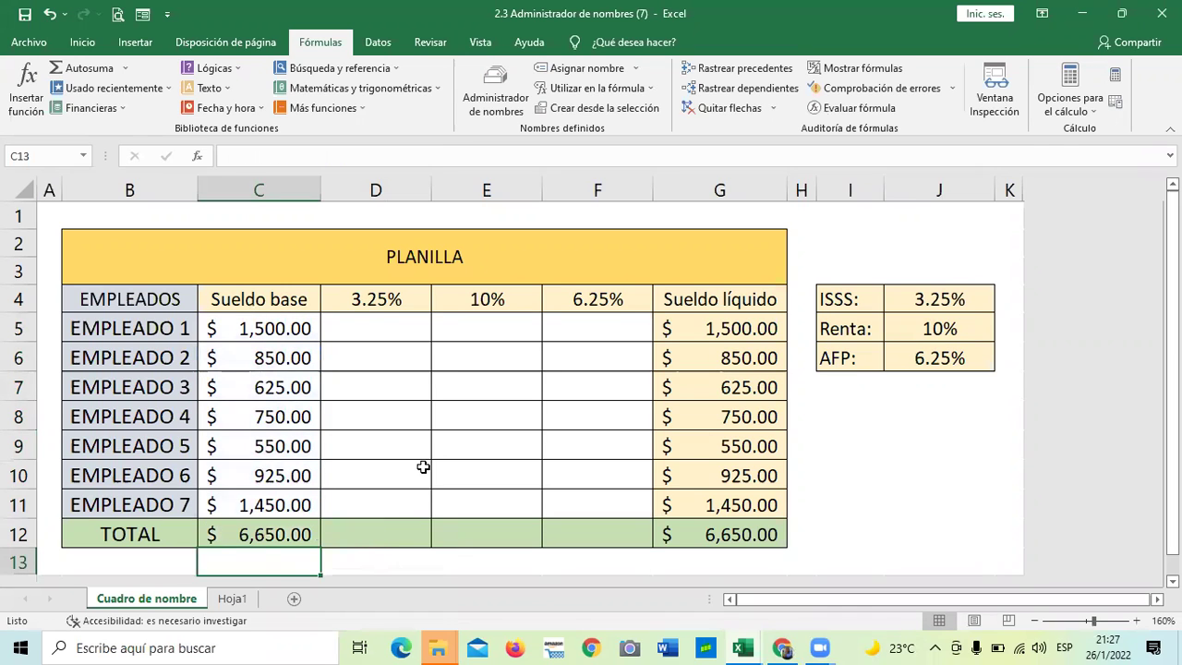
Inspect the formula behind the base salary total in C12.
left_click(257, 536)
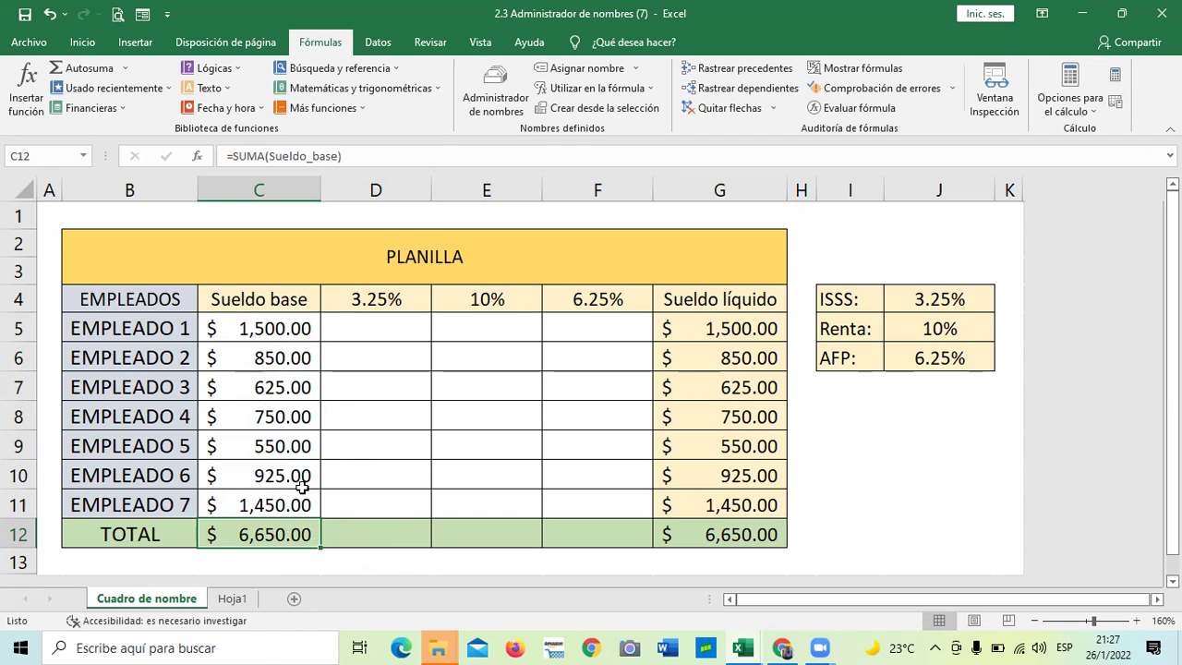
left_click(394, 507)
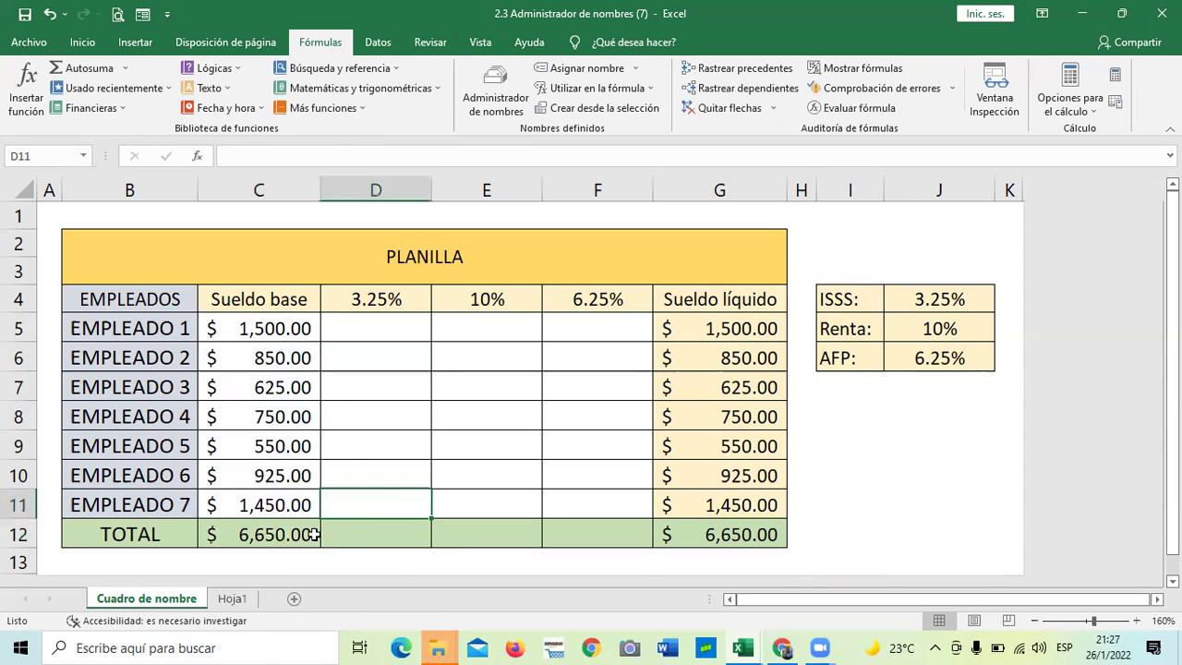
left_click(275, 534)
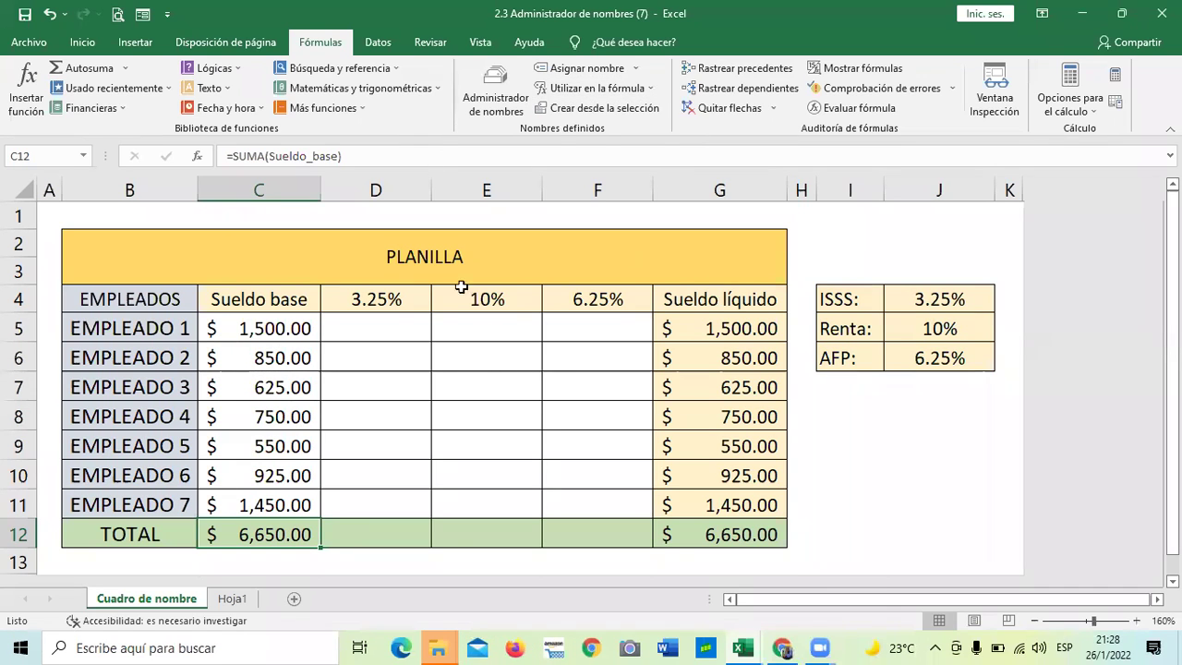
left_click(509, 407)
left_click(340, 331)
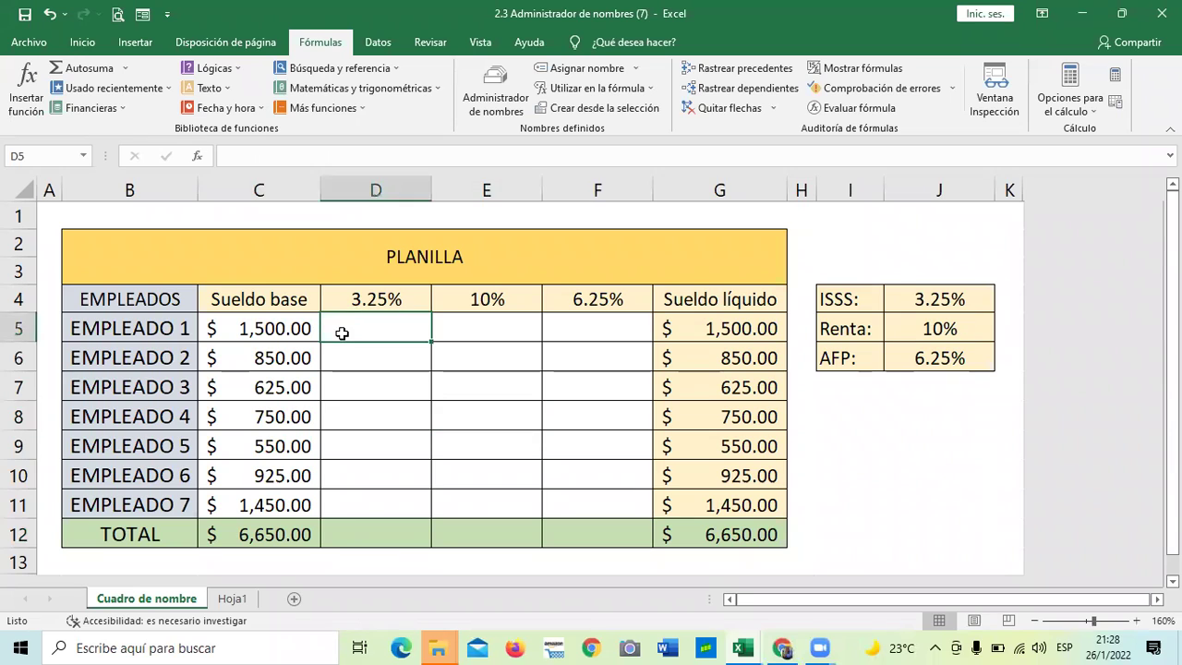
left_click(394, 425)
left_click(903, 436)
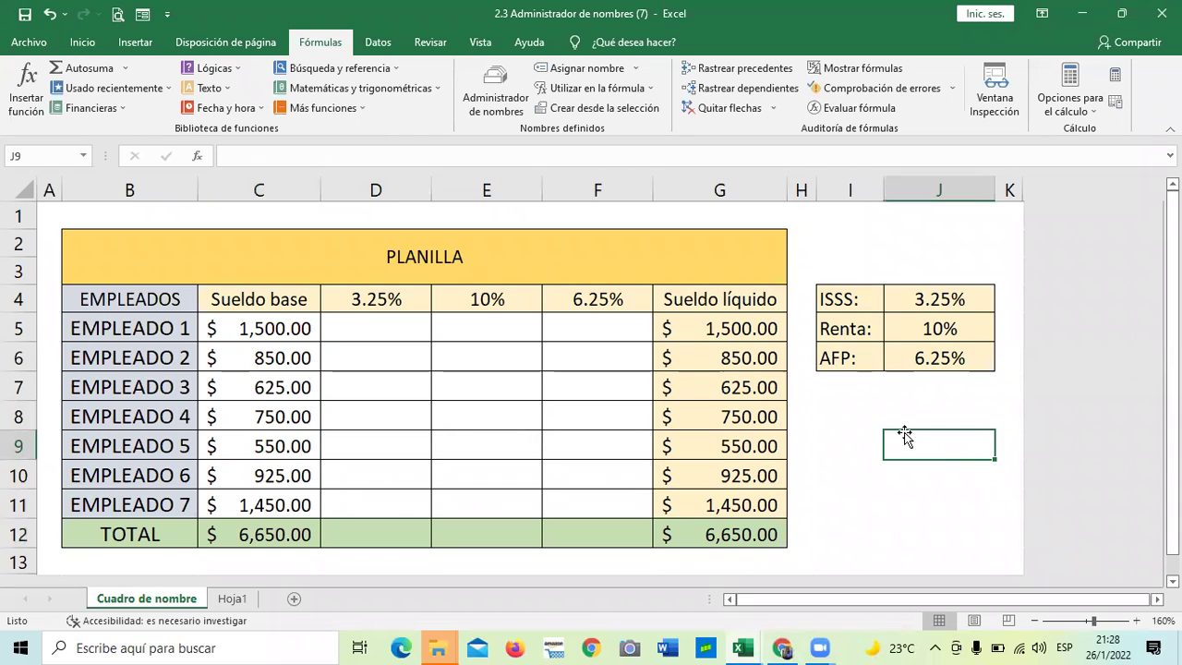
left_click_drag(801, 388, 822, 388)
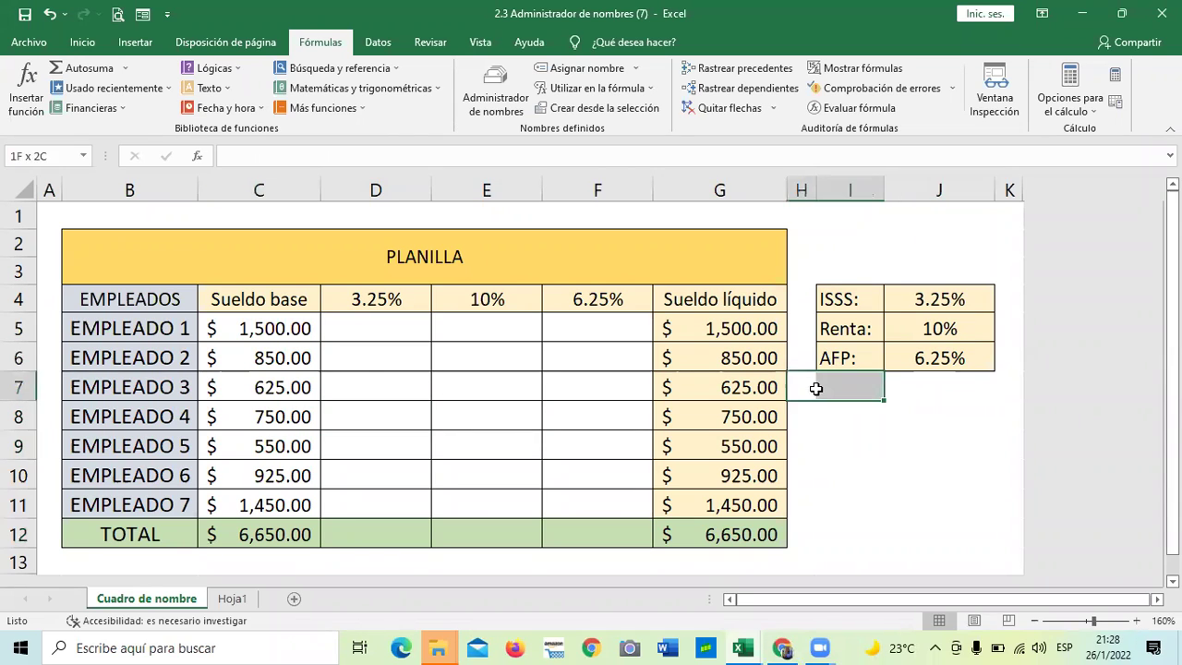
left_click(919, 494)
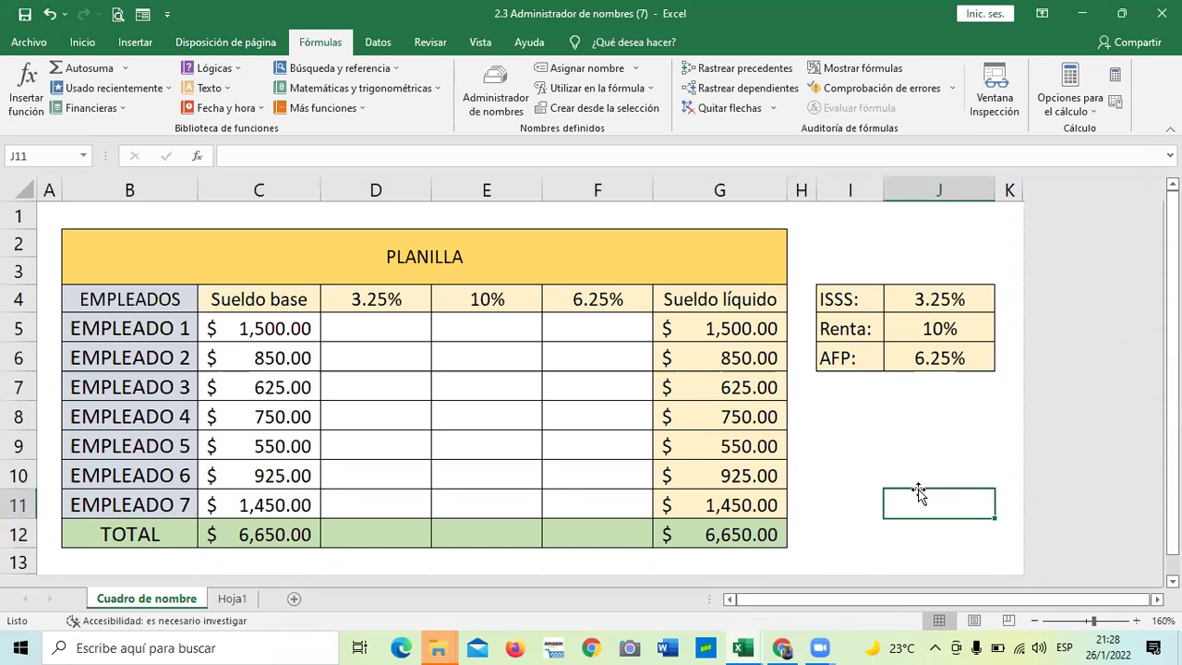
left_click(968, 417)
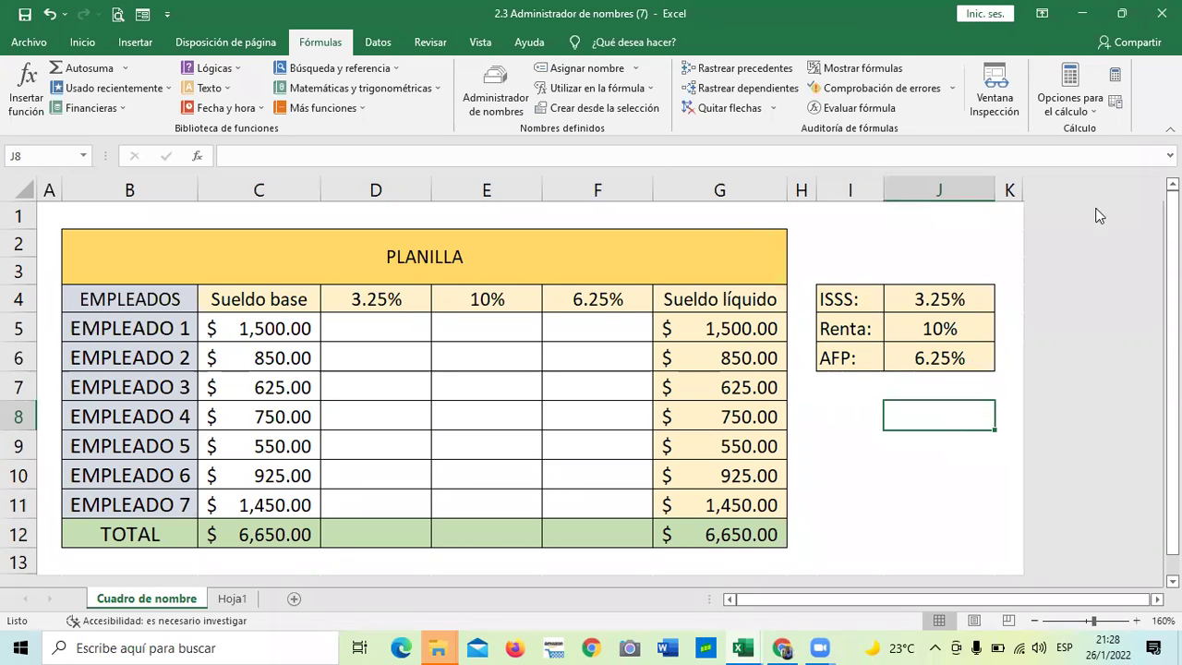
Define a workbook-scoped name ISSS that refers to the constant 3.25% instead of a cell.
left_click(497, 92)
left_click(458, 133)
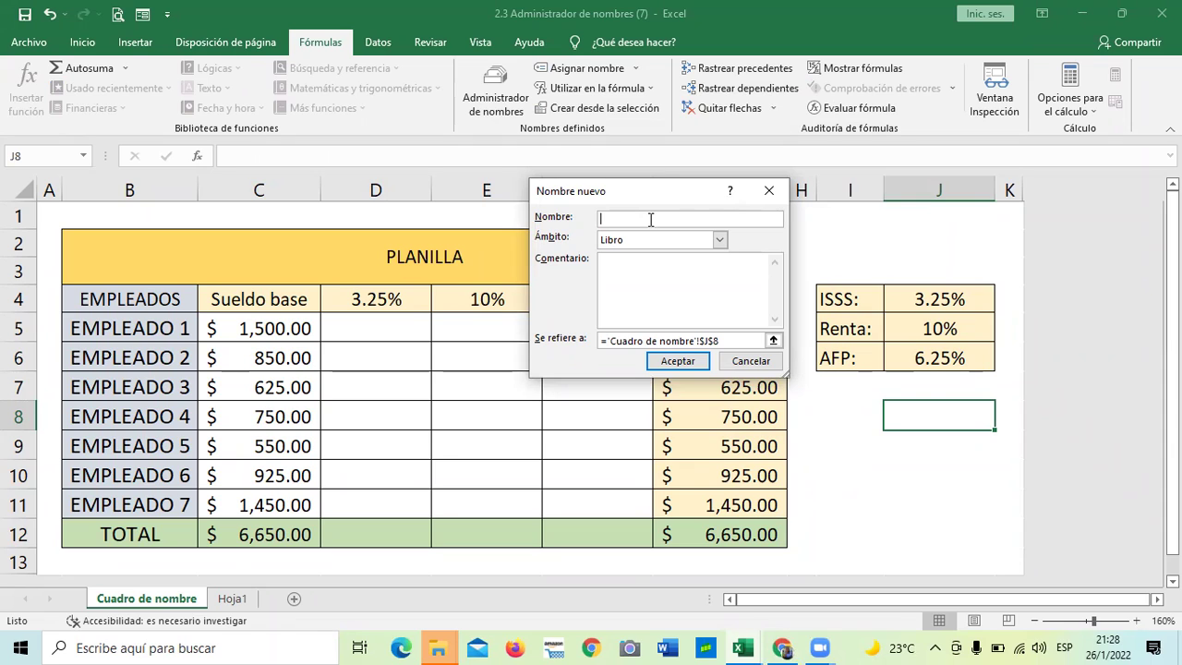
type("SSS")
left_click(718, 240)
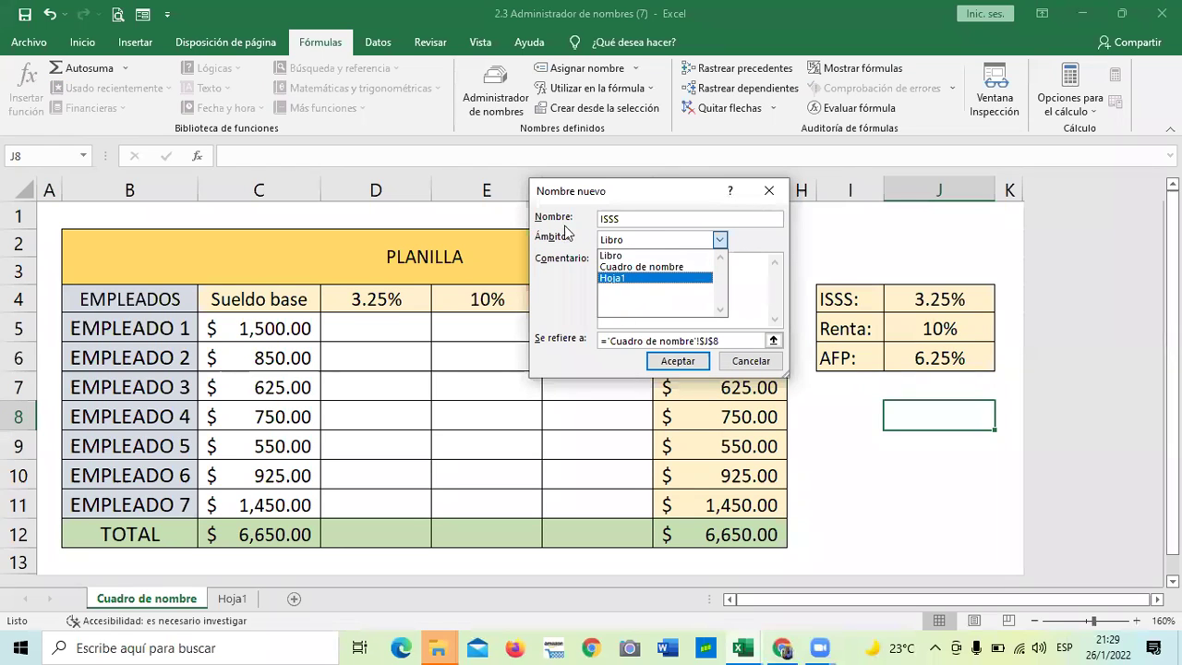
left_click(660, 242)
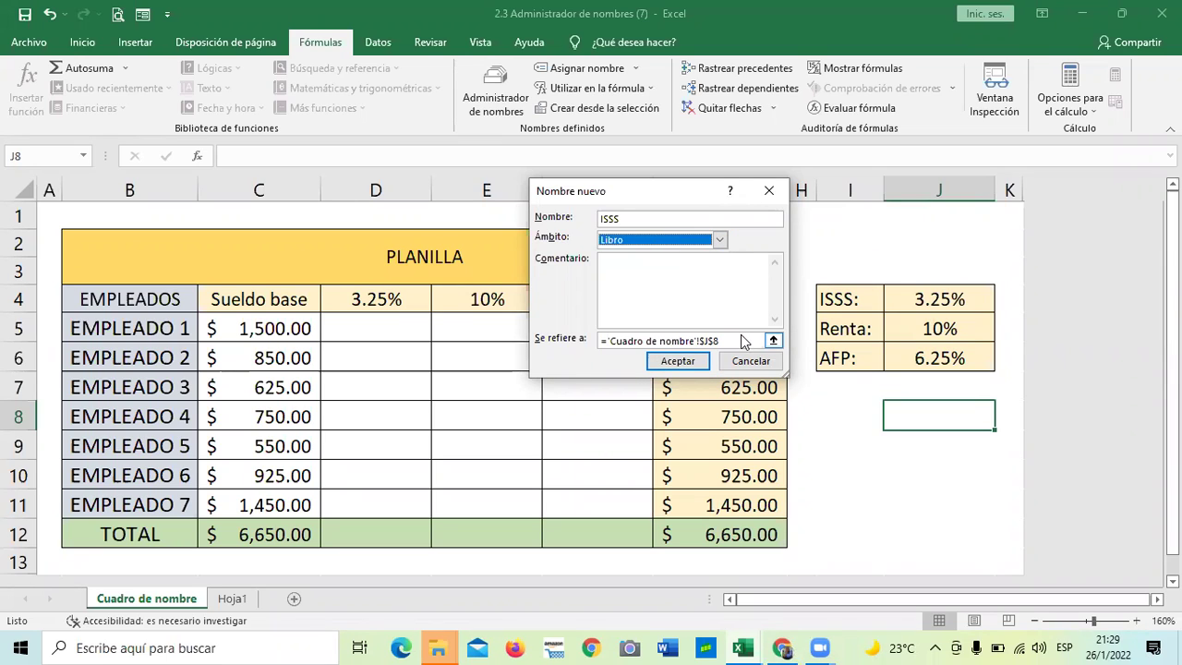
left_click_drag(745, 340, 587, 349)
key("BackSpace")
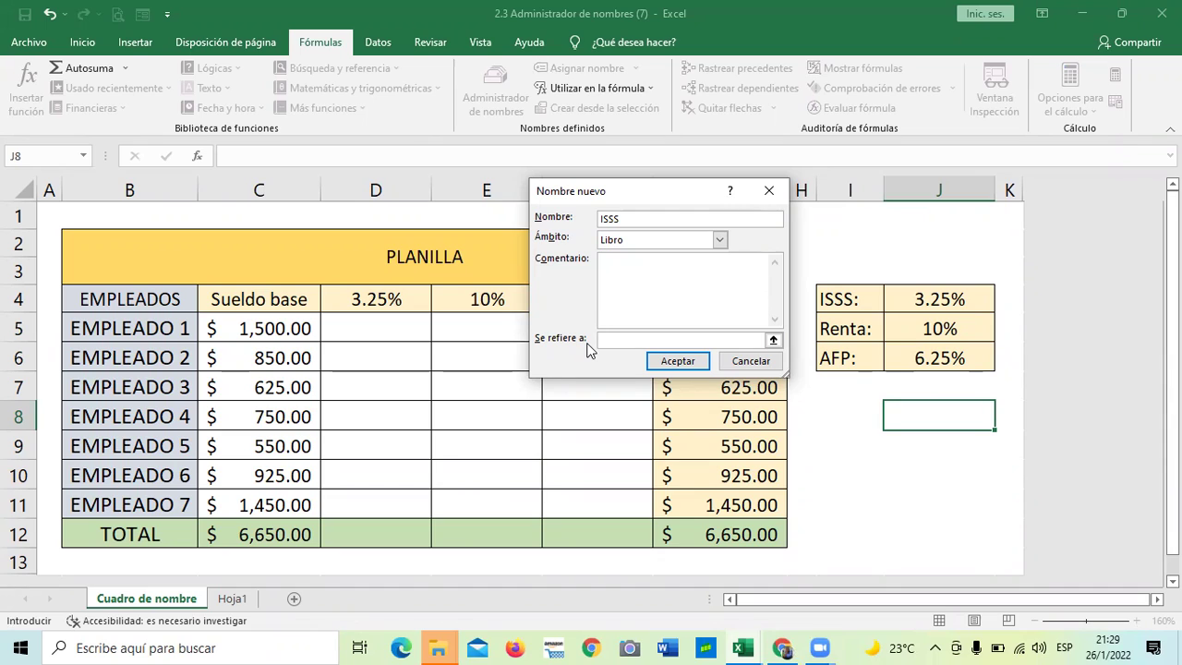
type("3.25%")
left_click(678, 360)
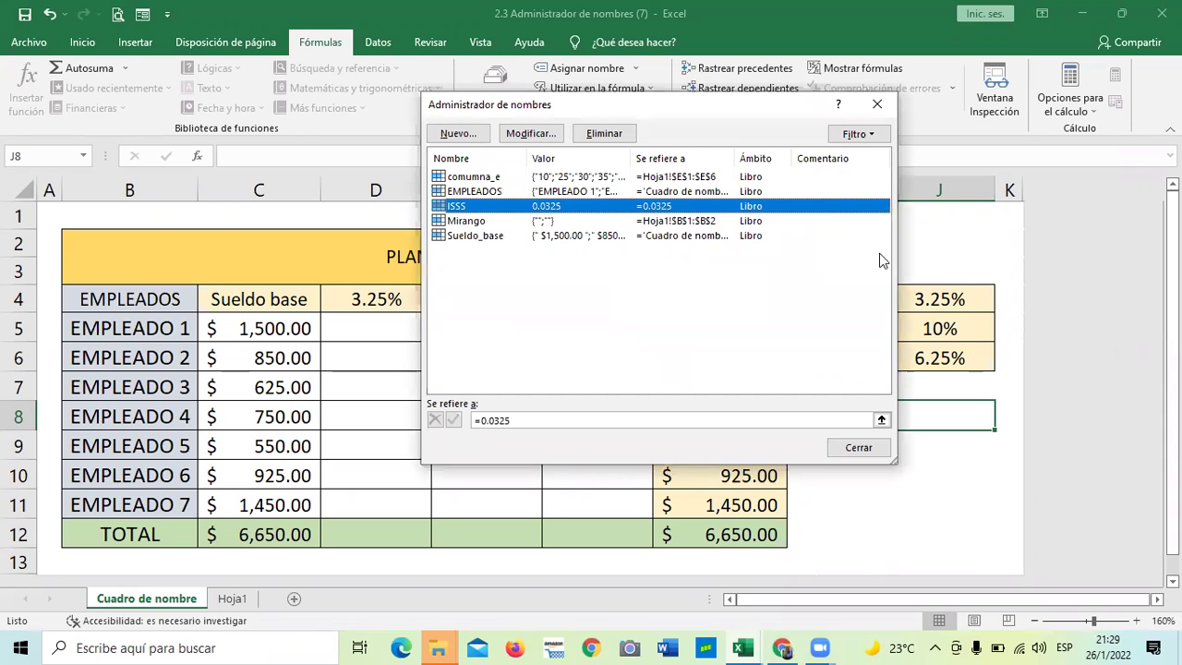
left_click(857, 453)
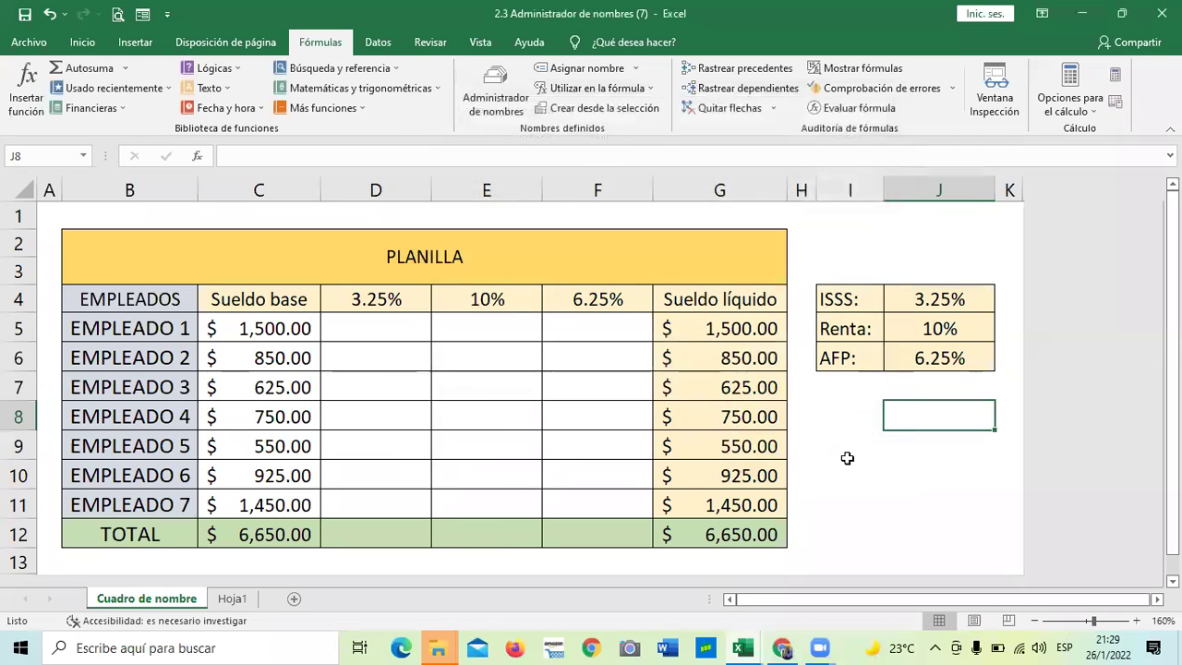
Enter the formula =C5*ISSS in D5 and fill it down to D11 for all employees.
left_click(874, 474)
left_click(351, 330)
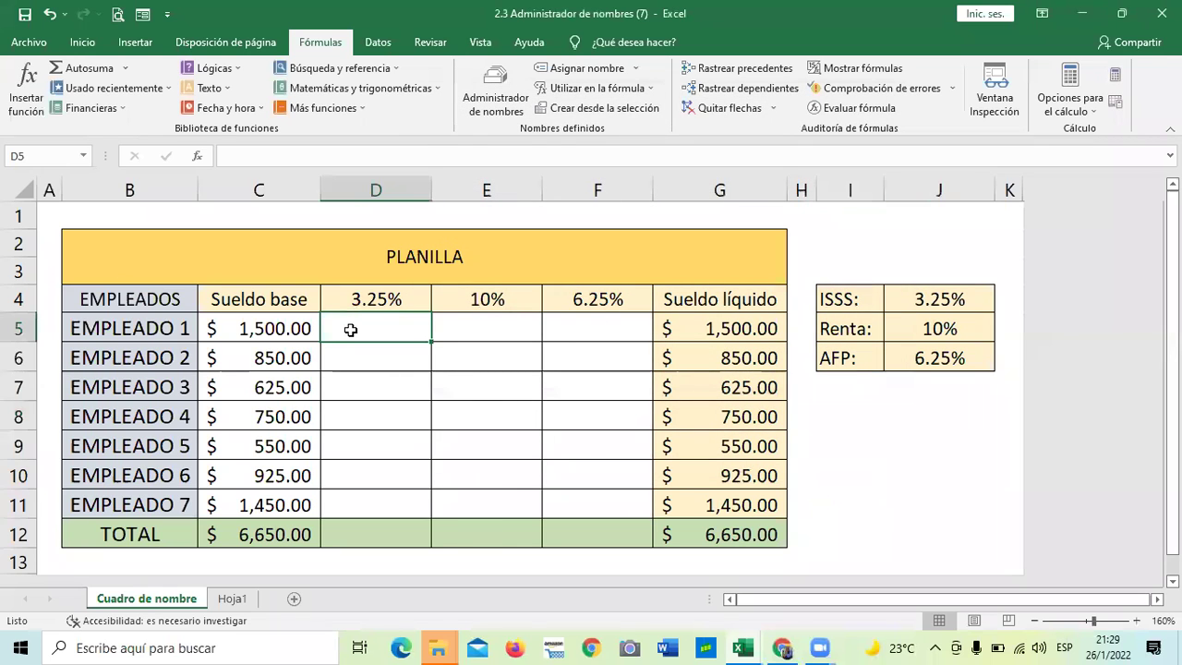
type("=")
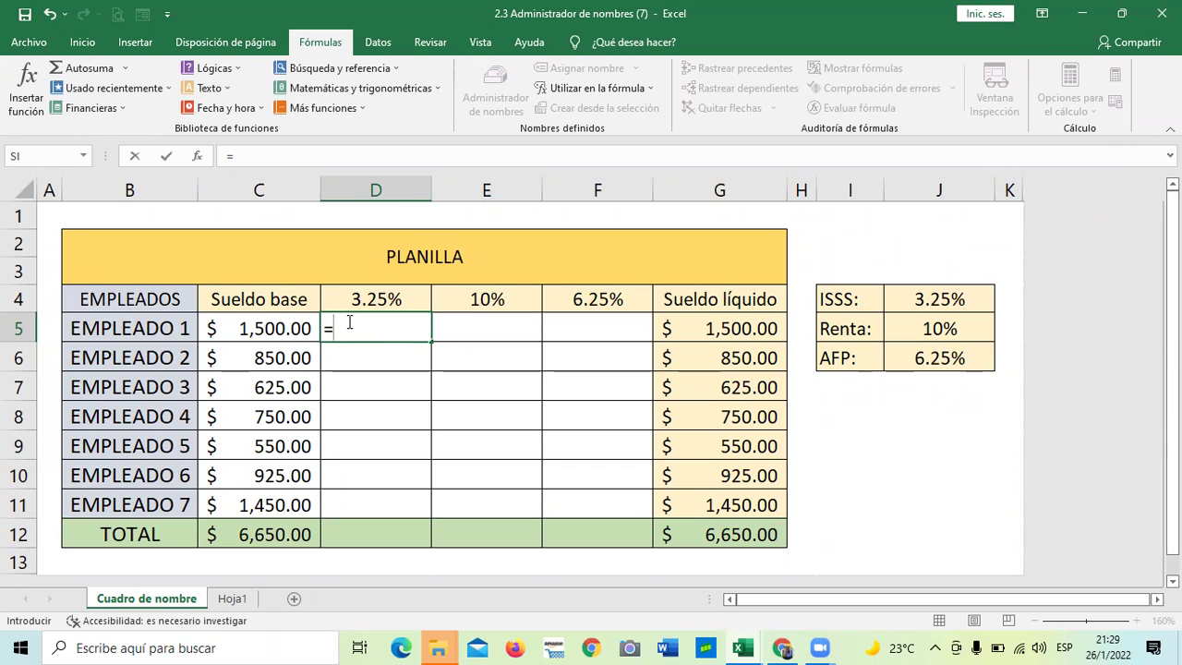
left_click(274, 326)
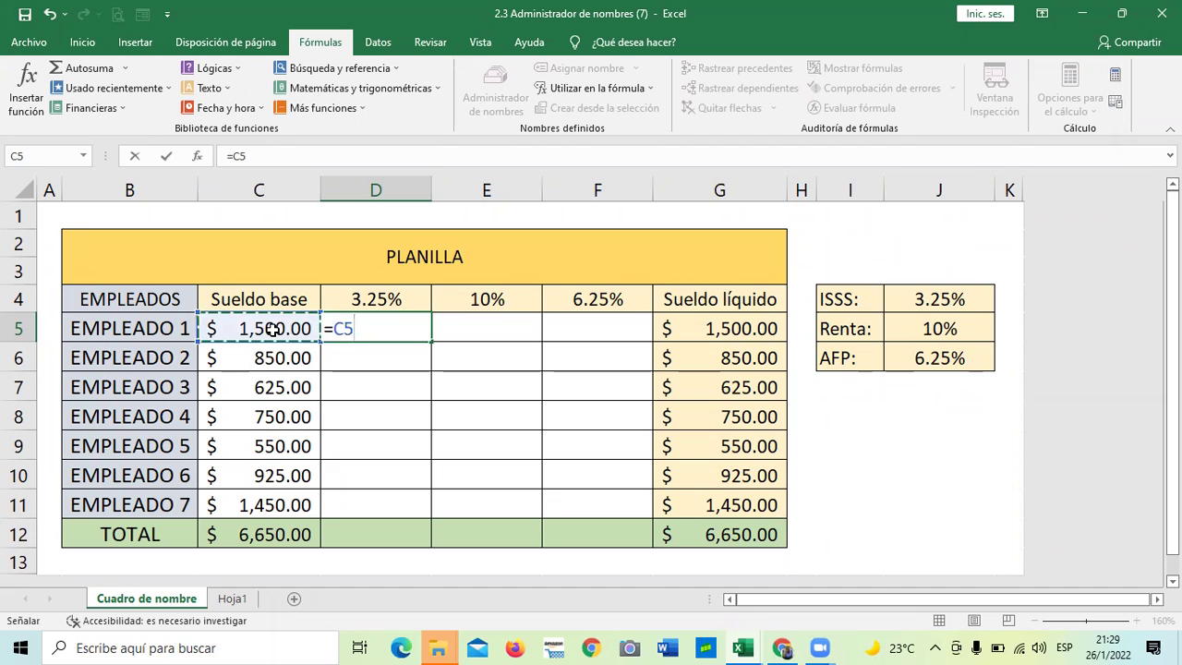
type("*")
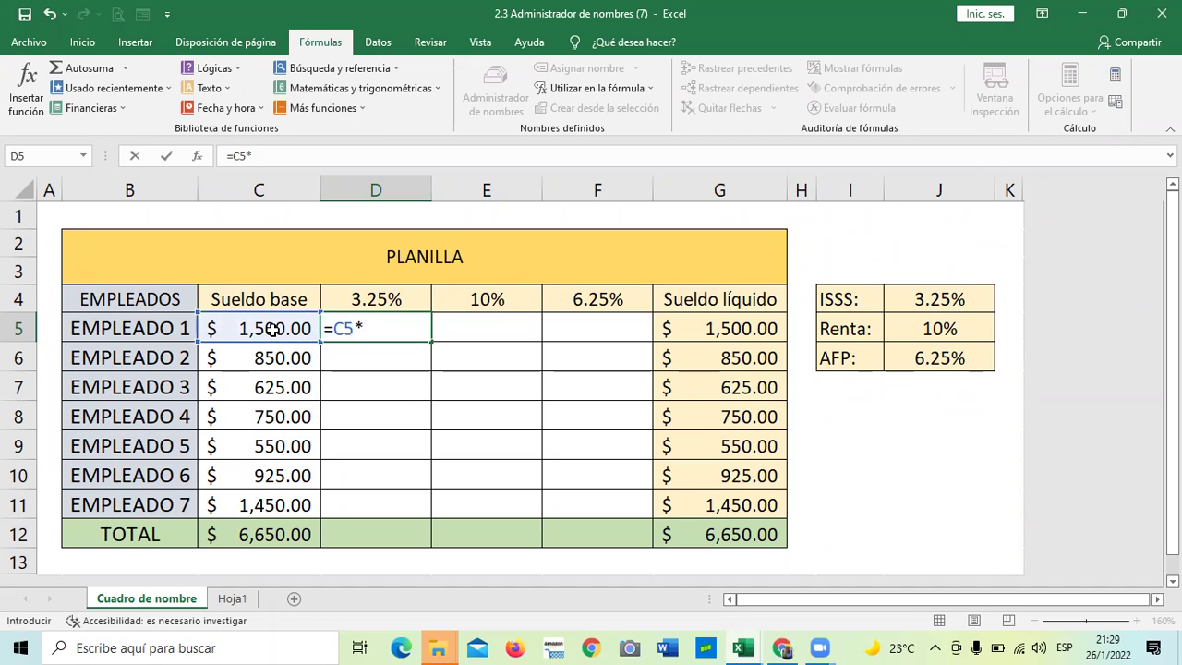
type("is")
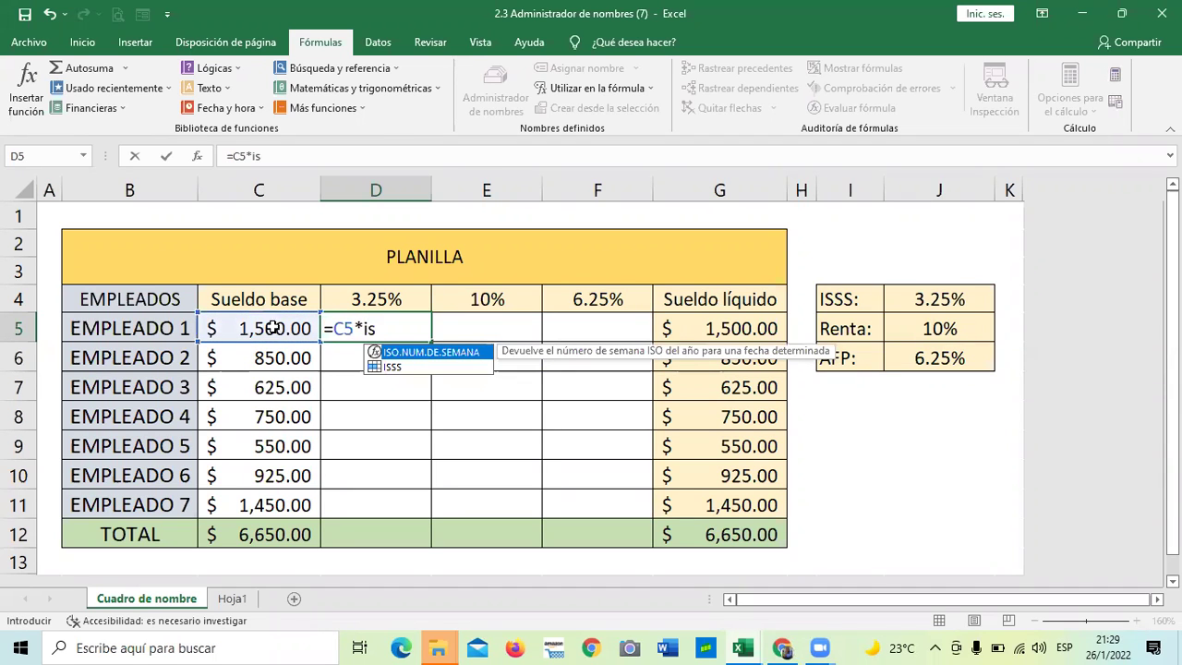
double_click(398, 368)
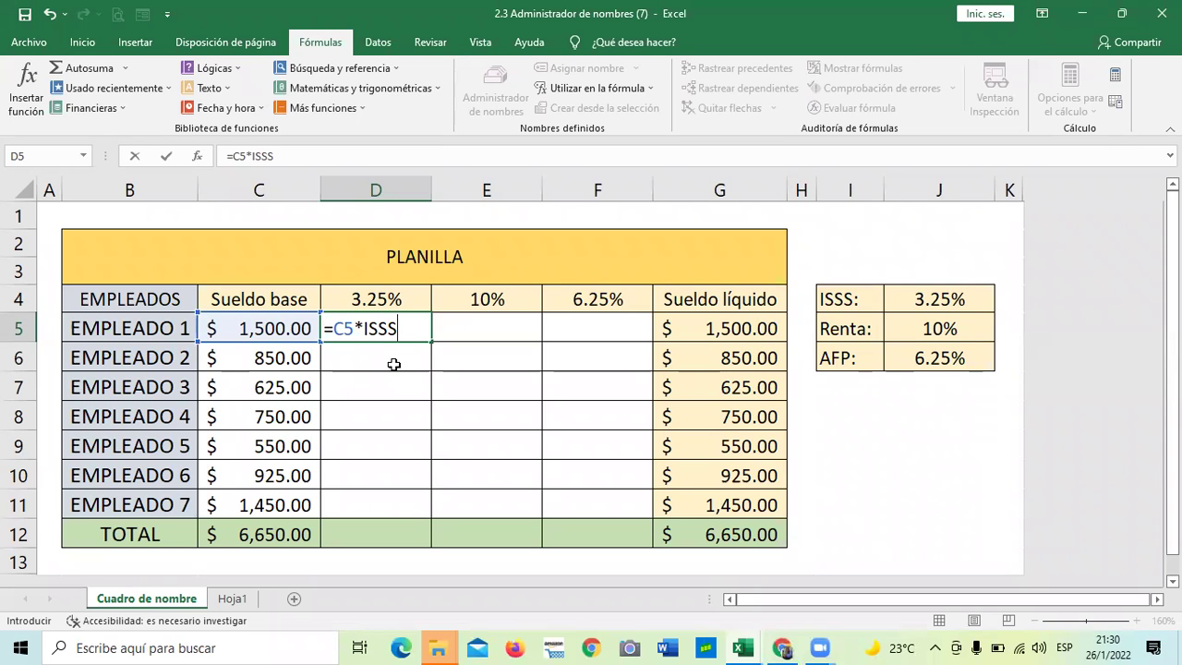
key("Return")
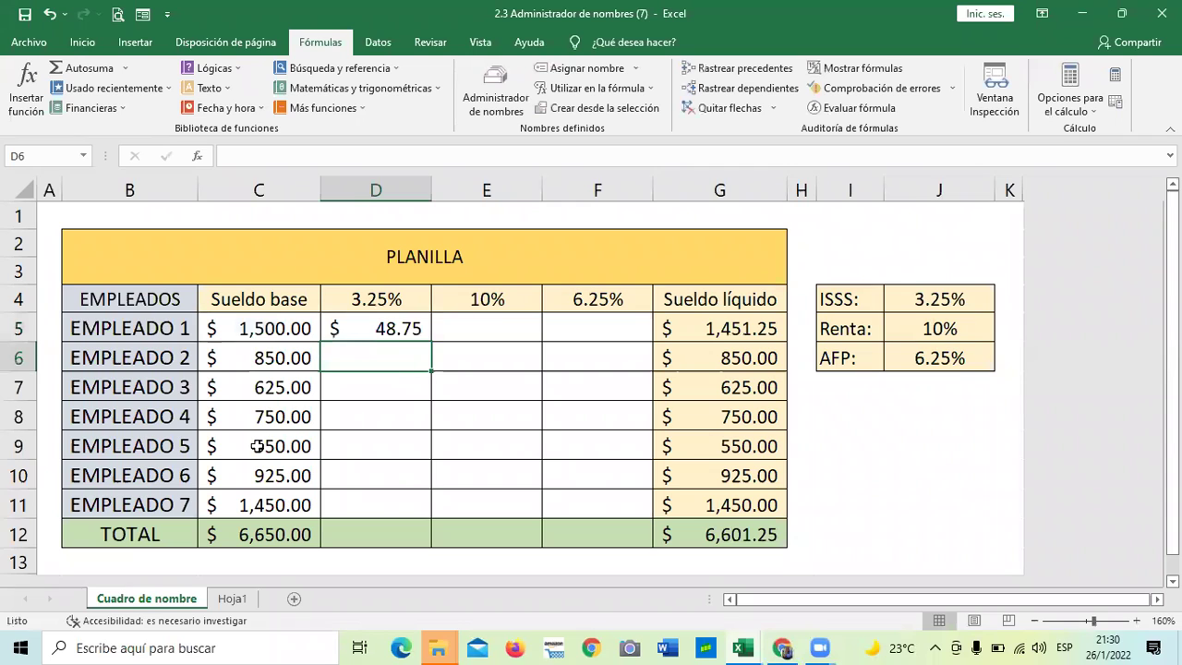
left_click(370, 317)
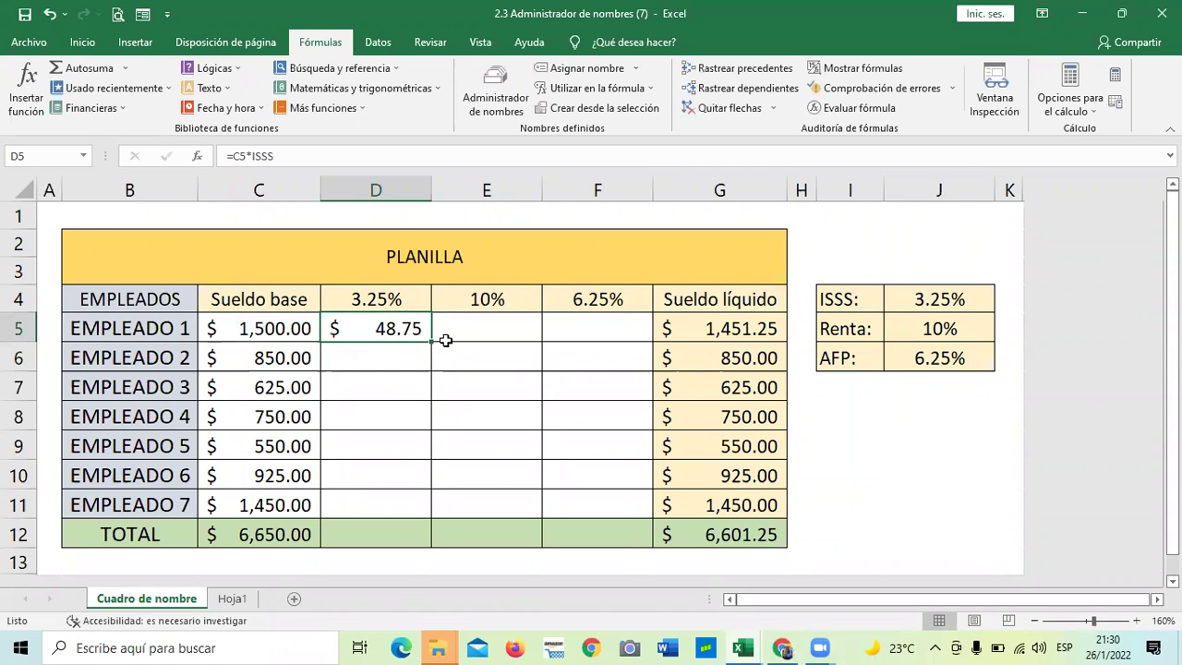
left_click_drag(431, 342, 434, 518)
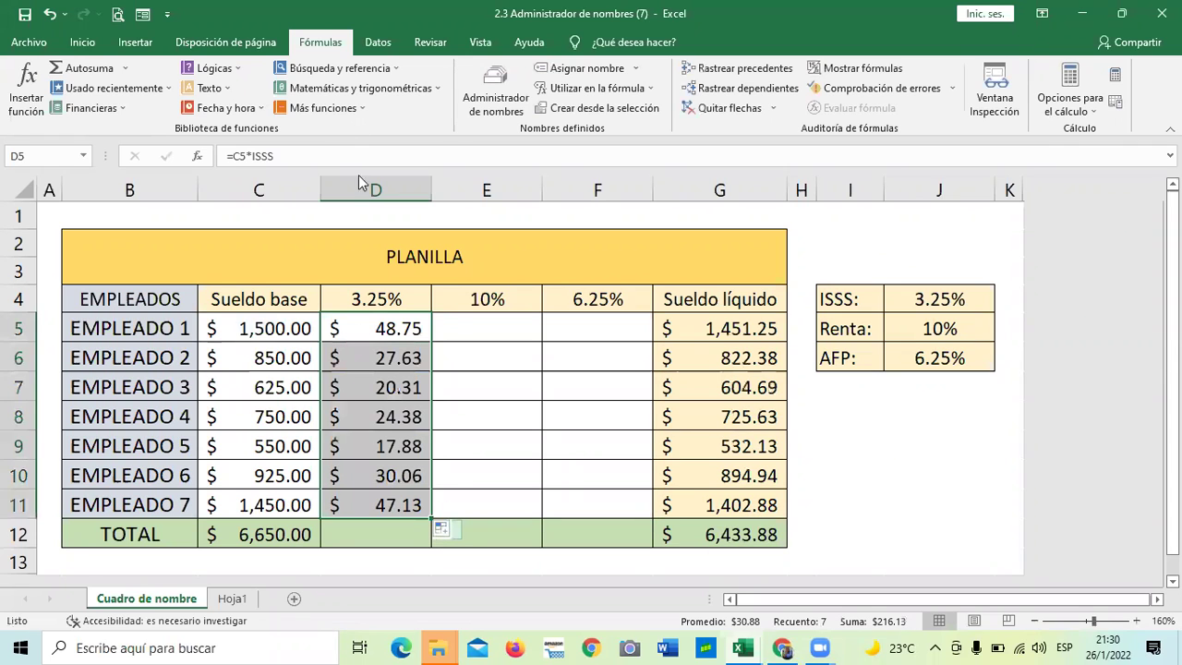
Inspect the copied ISSS deduction formula of EMPLEADO 7 in D11.
key("F2")
left_click(378, 501)
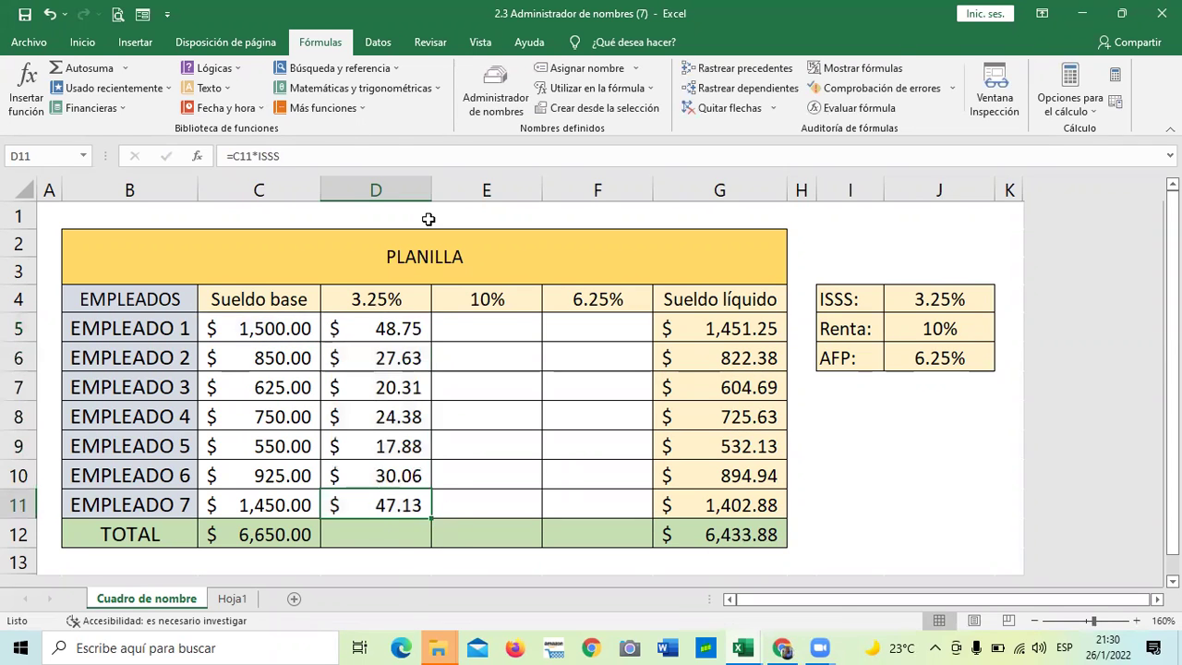
left_click(389, 155)
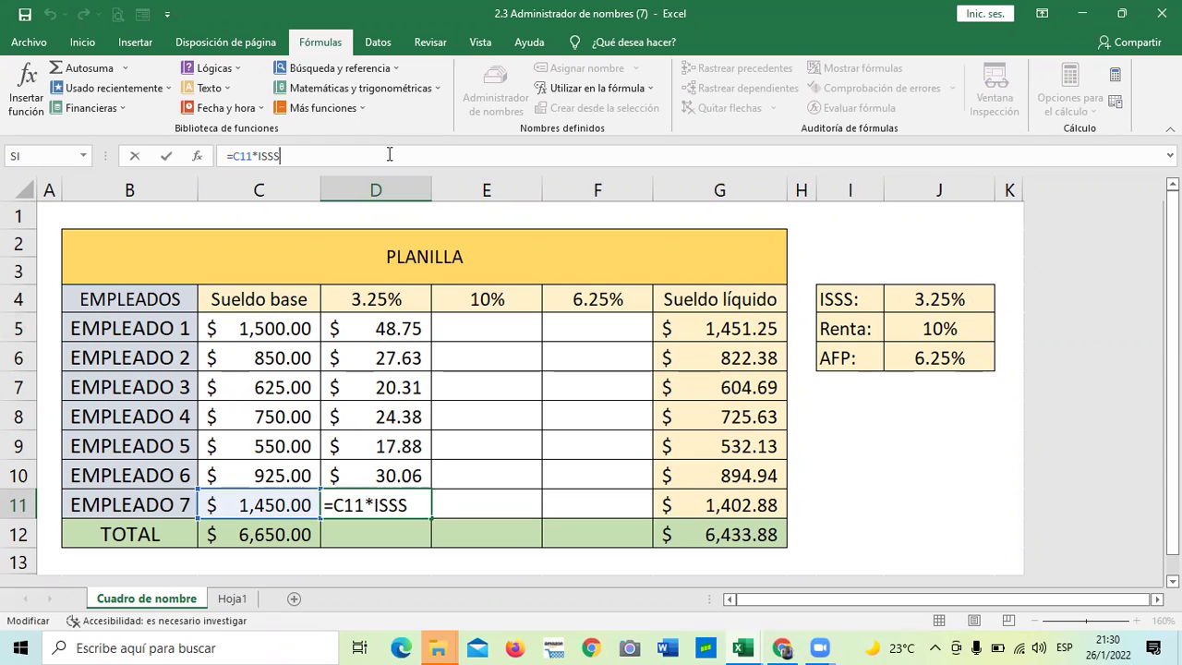
key("Return")
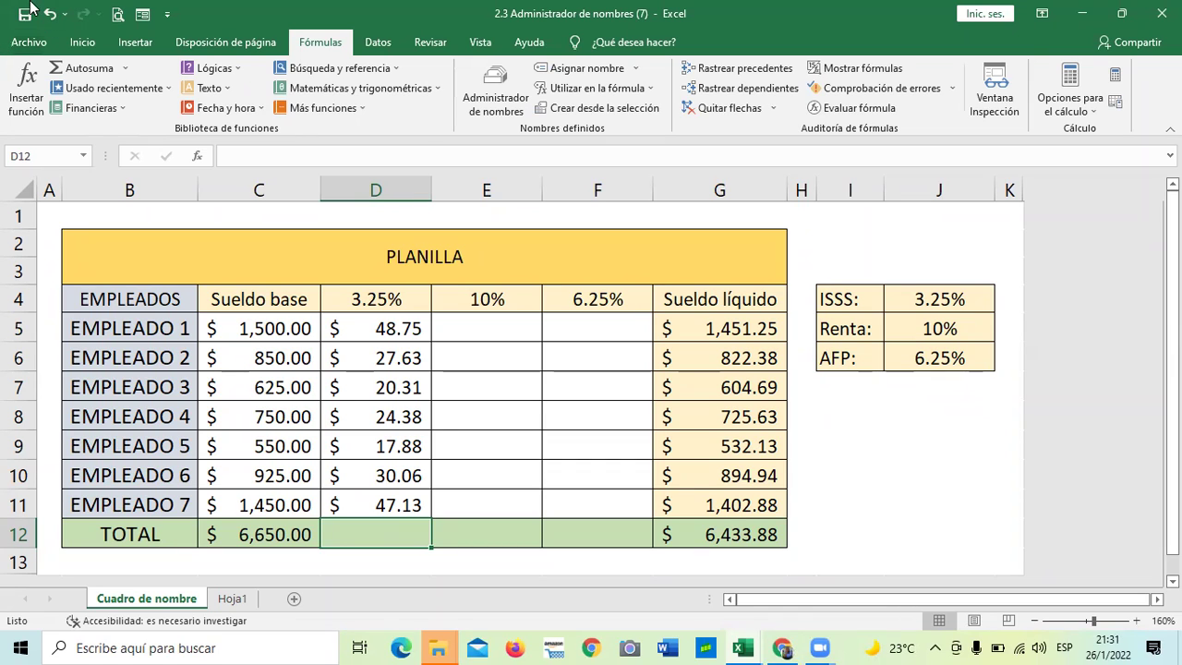
Enter the formula =C5*$J$6 in F5, using an absolute reference to the AFP rate.
left_click(600, 329)
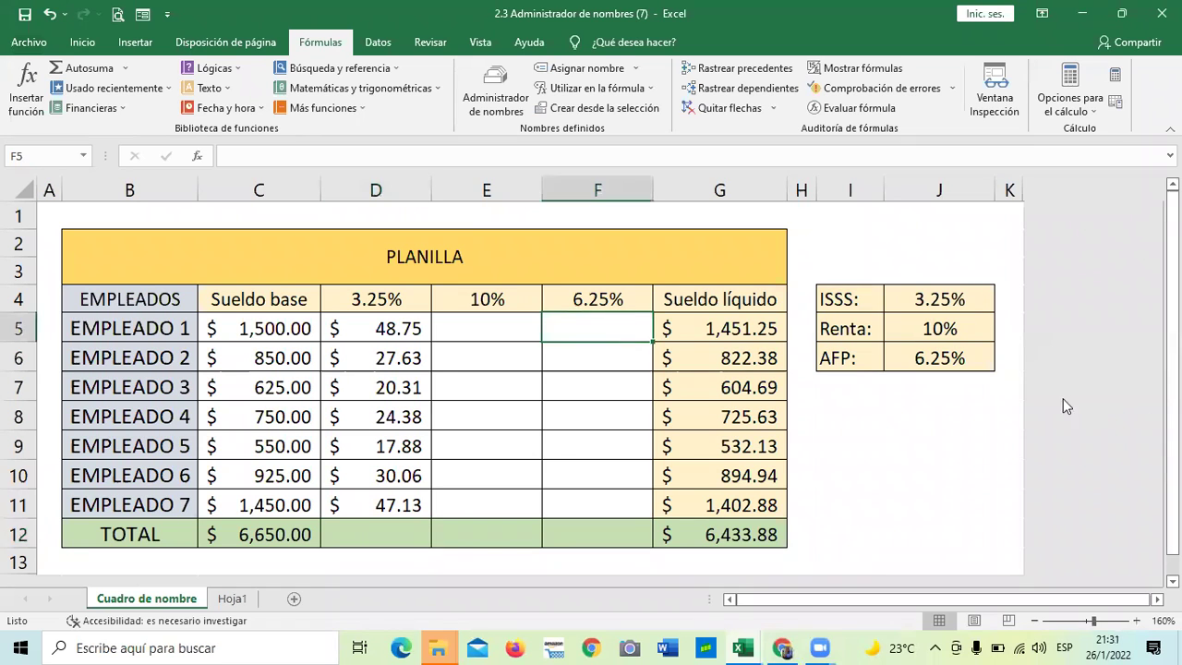
left_click(964, 359)
left_click(589, 329)
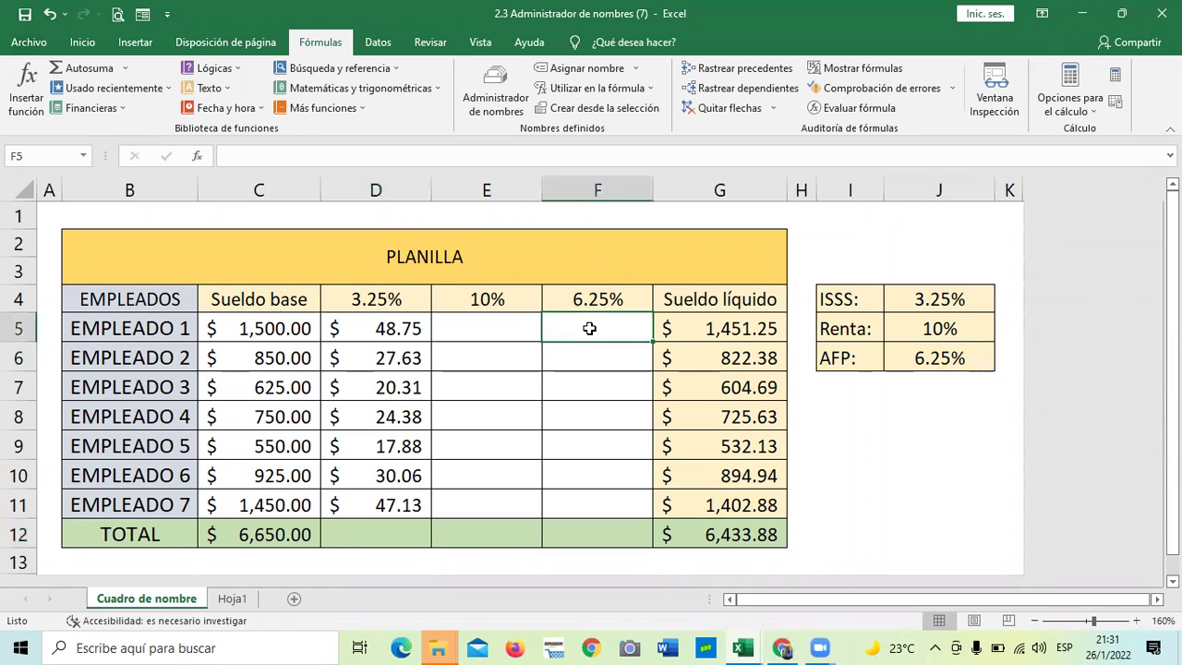
type("=")
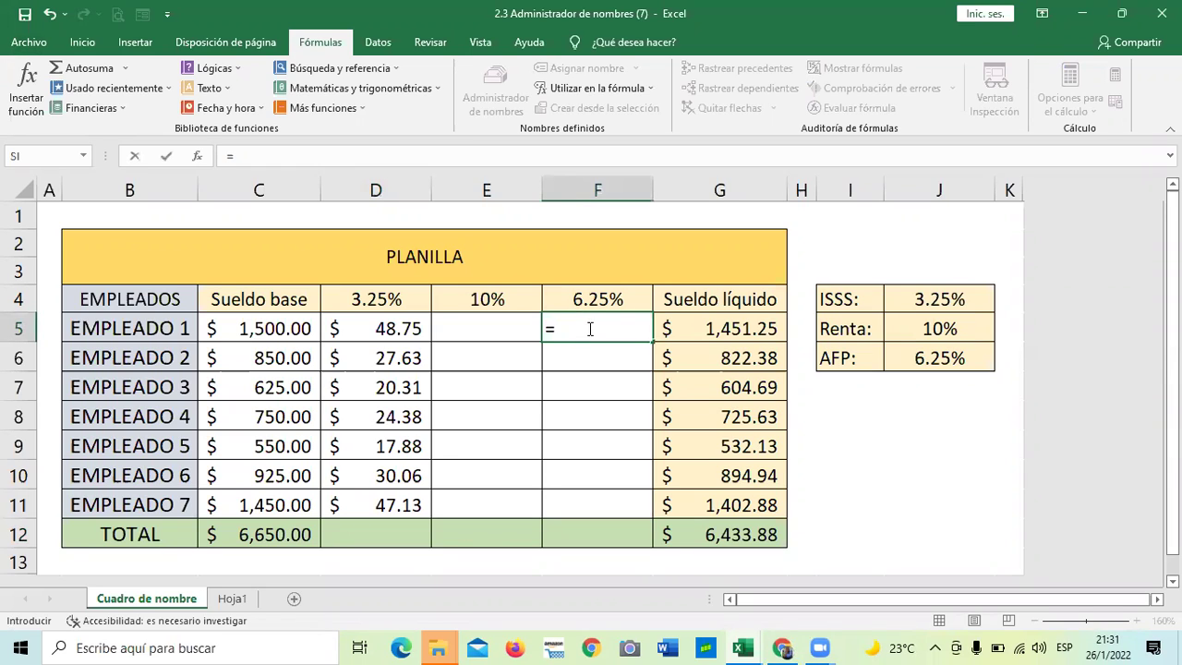
left_click(245, 331)
type("*")
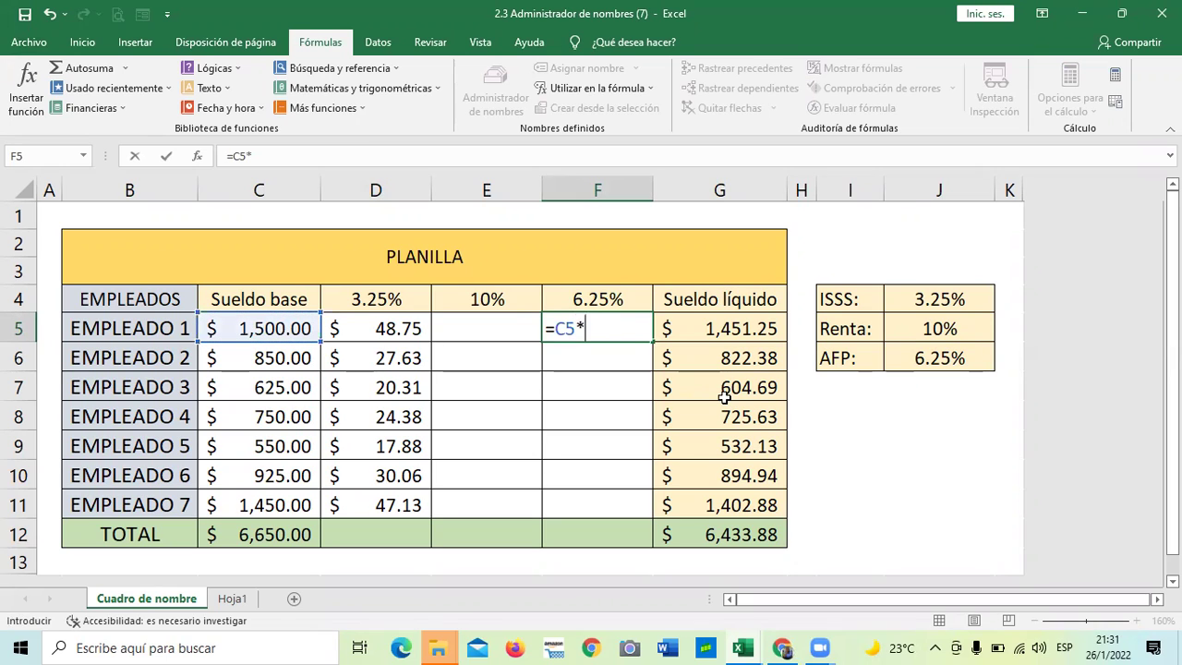
left_click(939, 360)
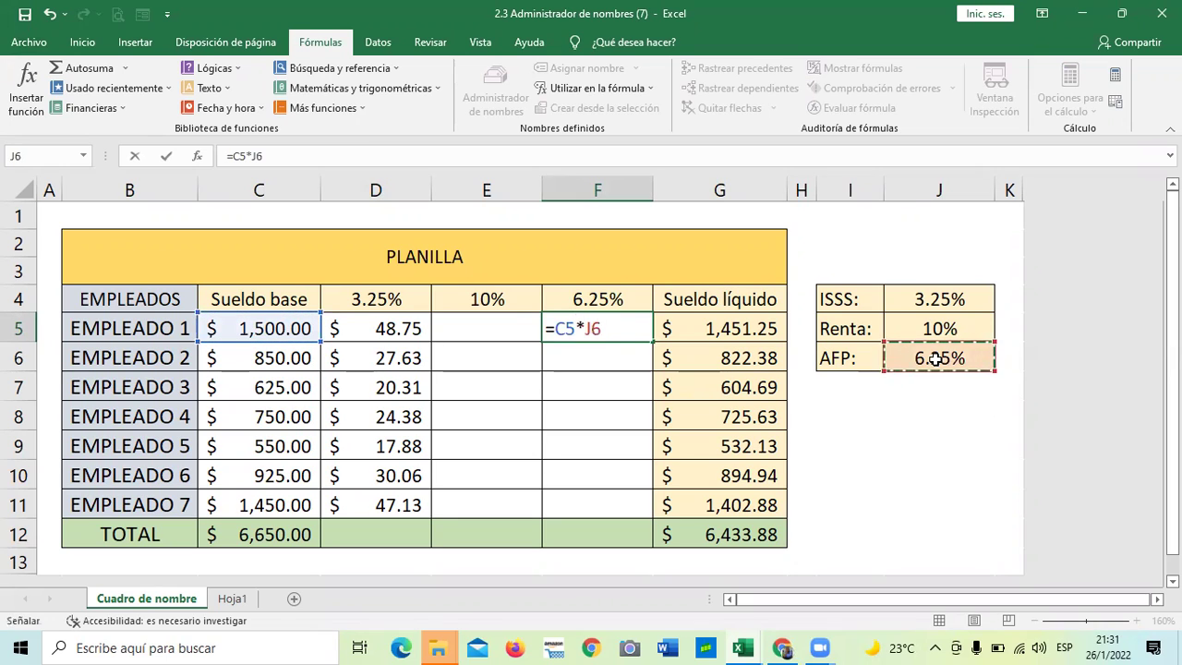
left_click(585, 332)
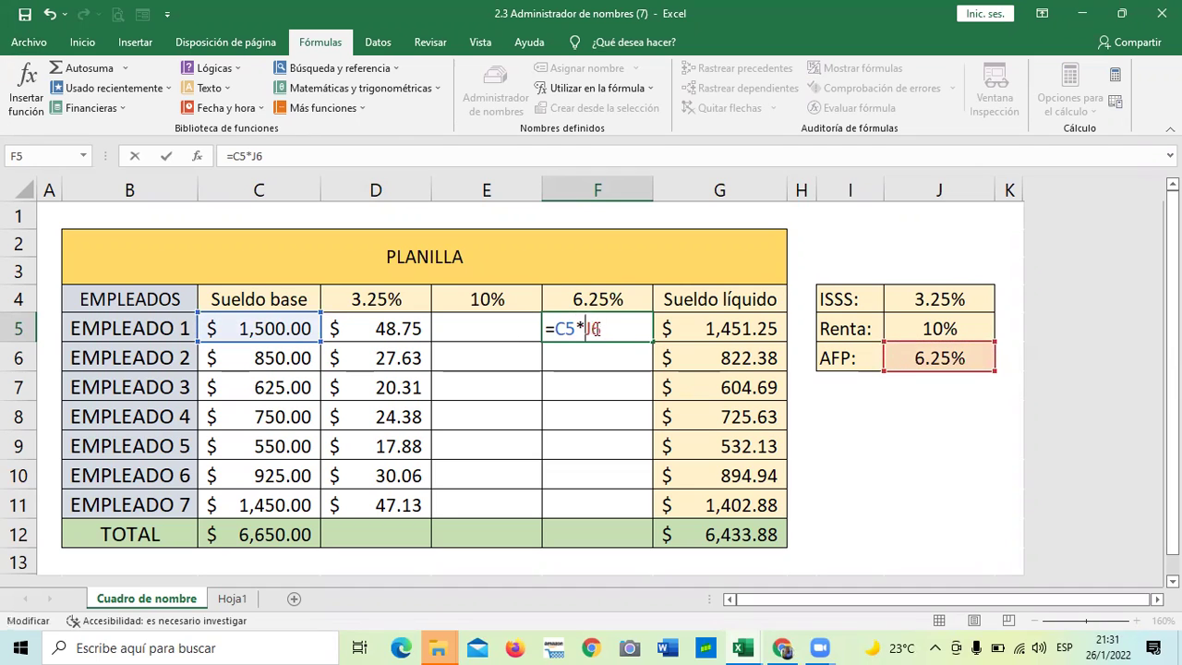
type("$J")
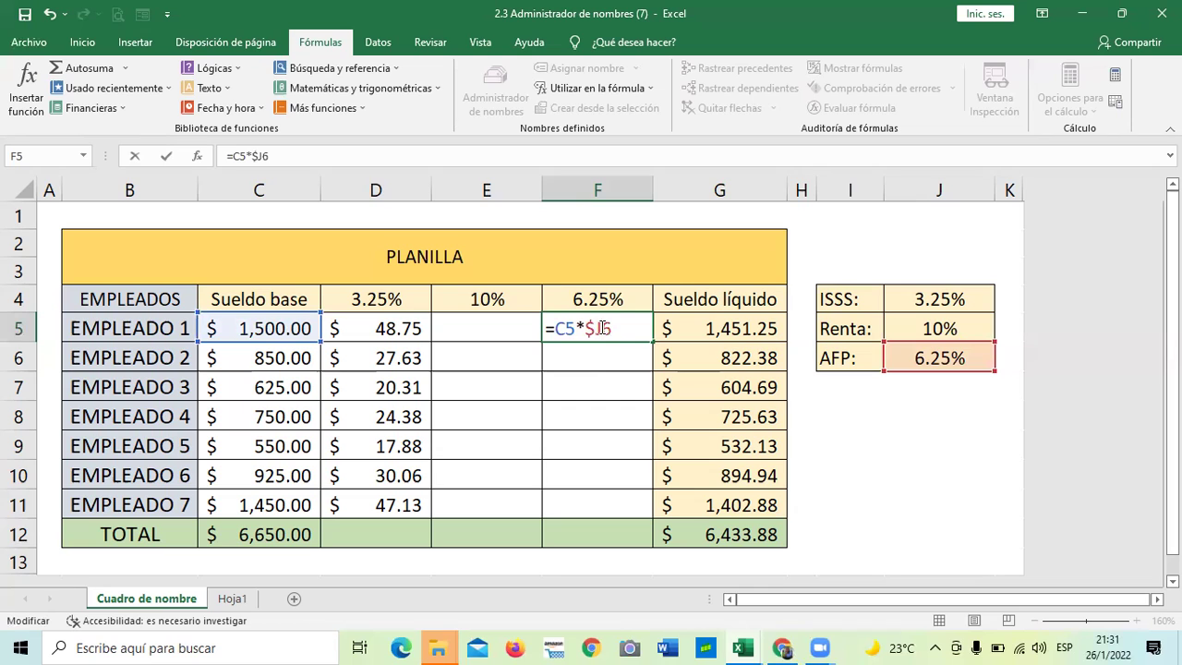
type("$")
key("ctrl+Return")
key("Return")
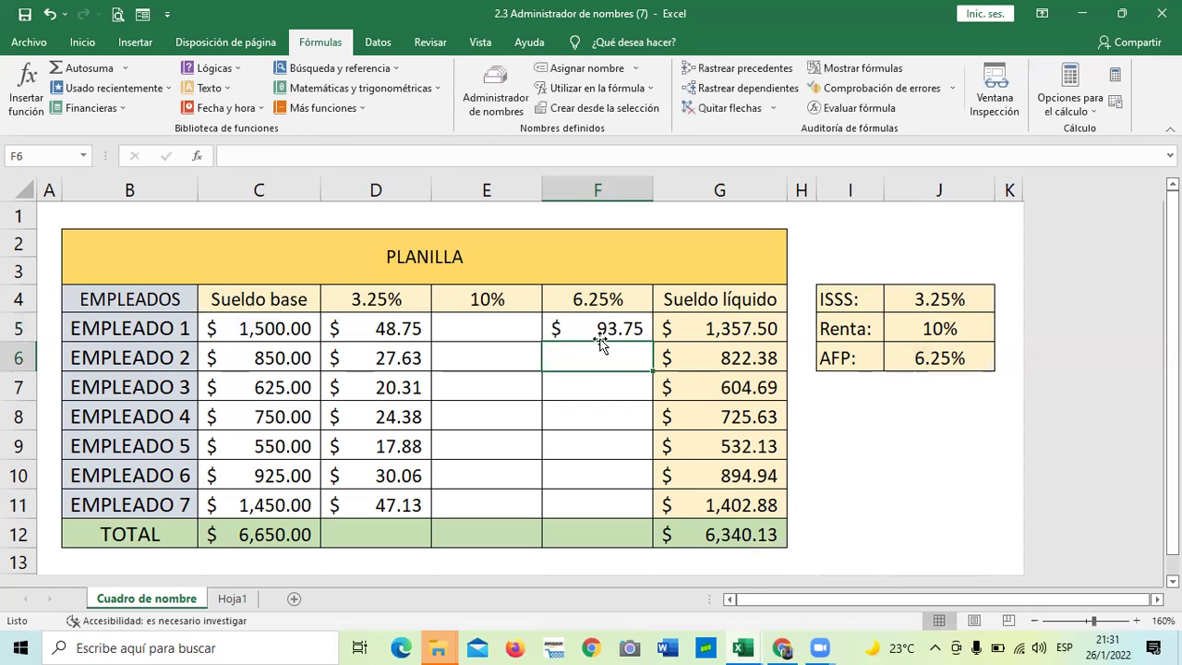
Fill the AFP deduction formula from F5 down to F11 for the remaining employees.
left_click(628, 325)
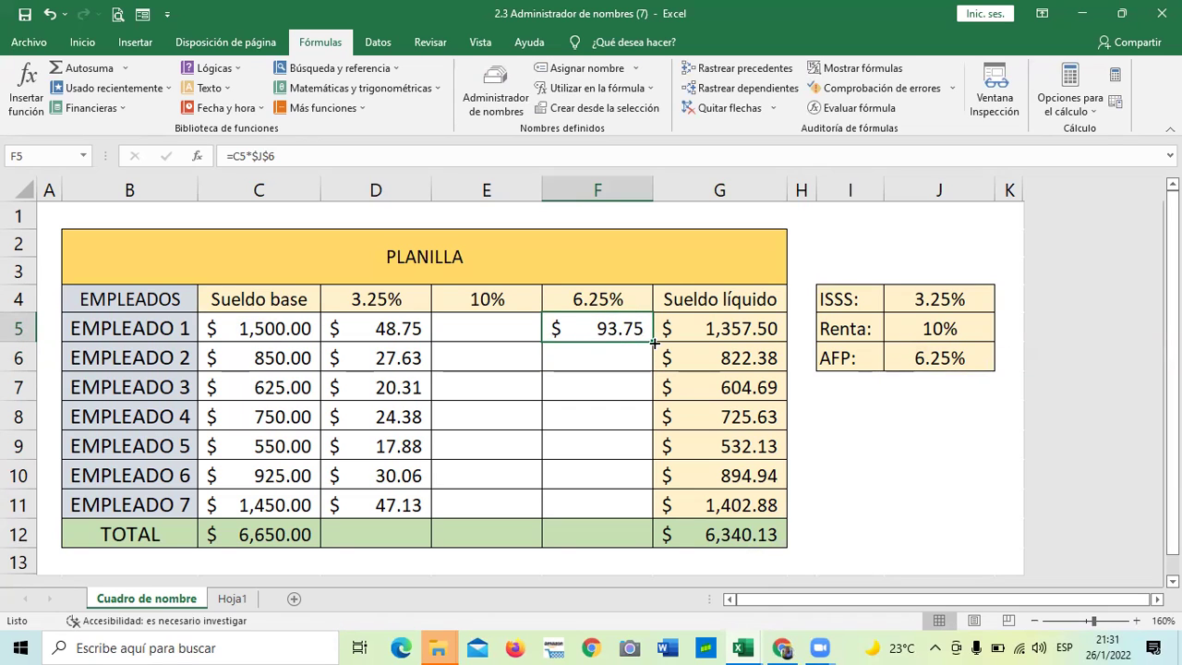
left_click_drag(653, 343, 642, 525)
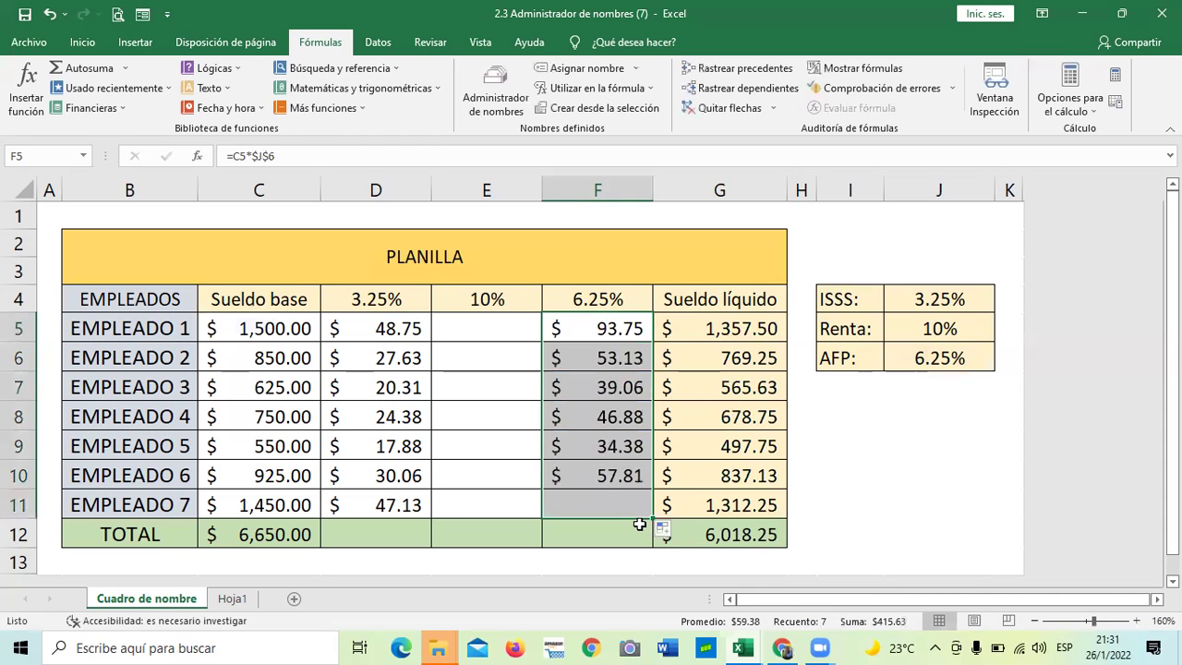
left_click(916, 462)
Inspect the cells referenced by the copied AFP deduction formula of EMPLEADO 7 in F11.
left_click(571, 506)
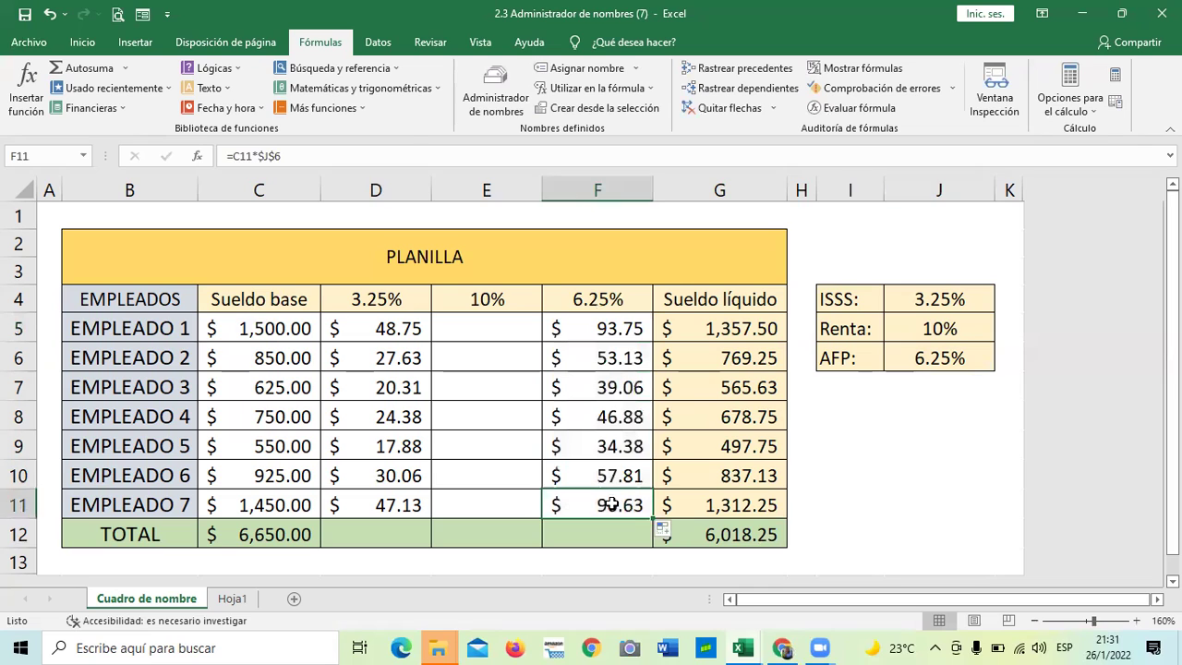
left_click(407, 157)
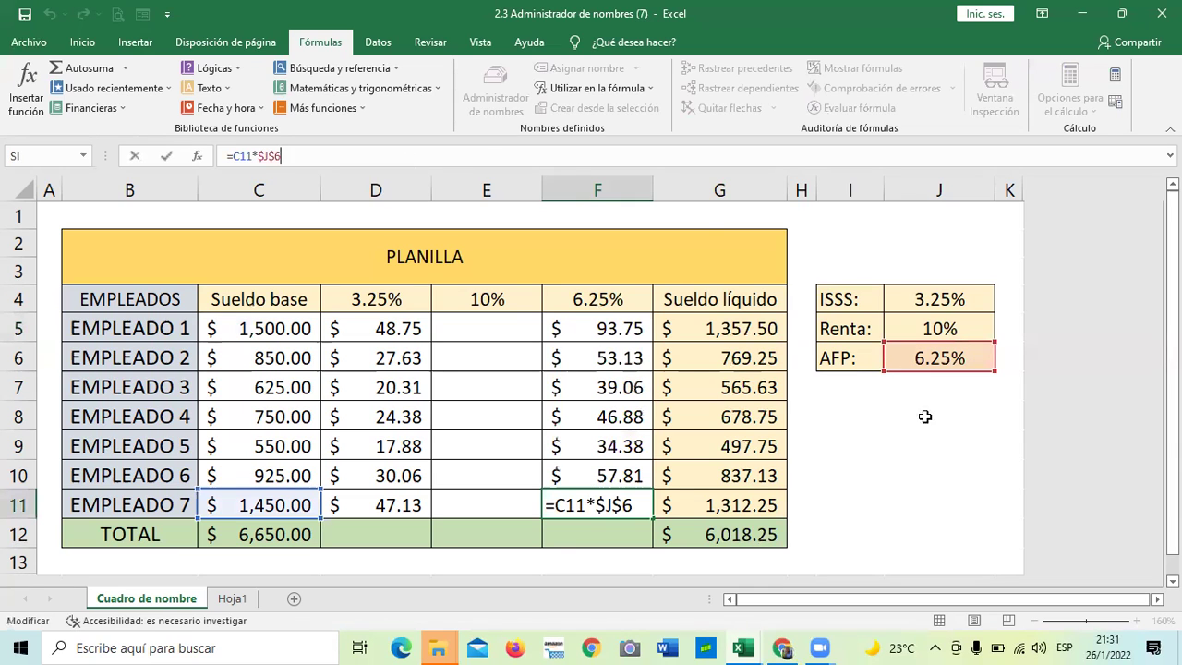
left_click(934, 479)
Clear the AFP deduction formulas from F5:F11.
left_click_drag(607, 328, 608, 499)
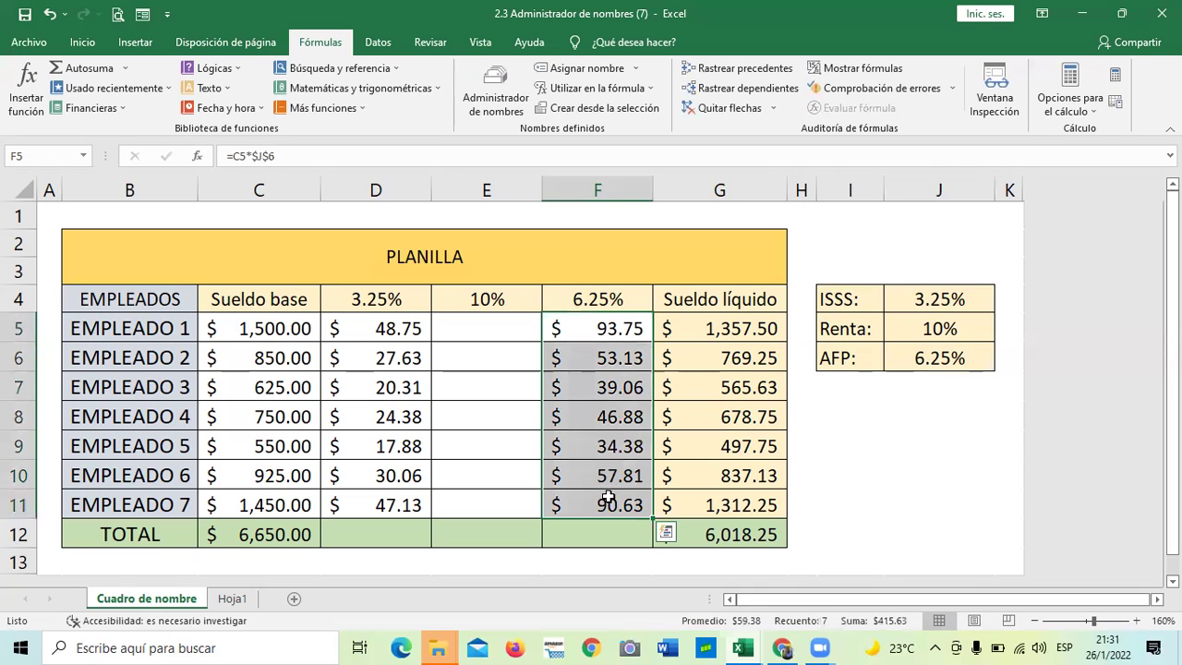
key("Delete")
left_click(948, 440)
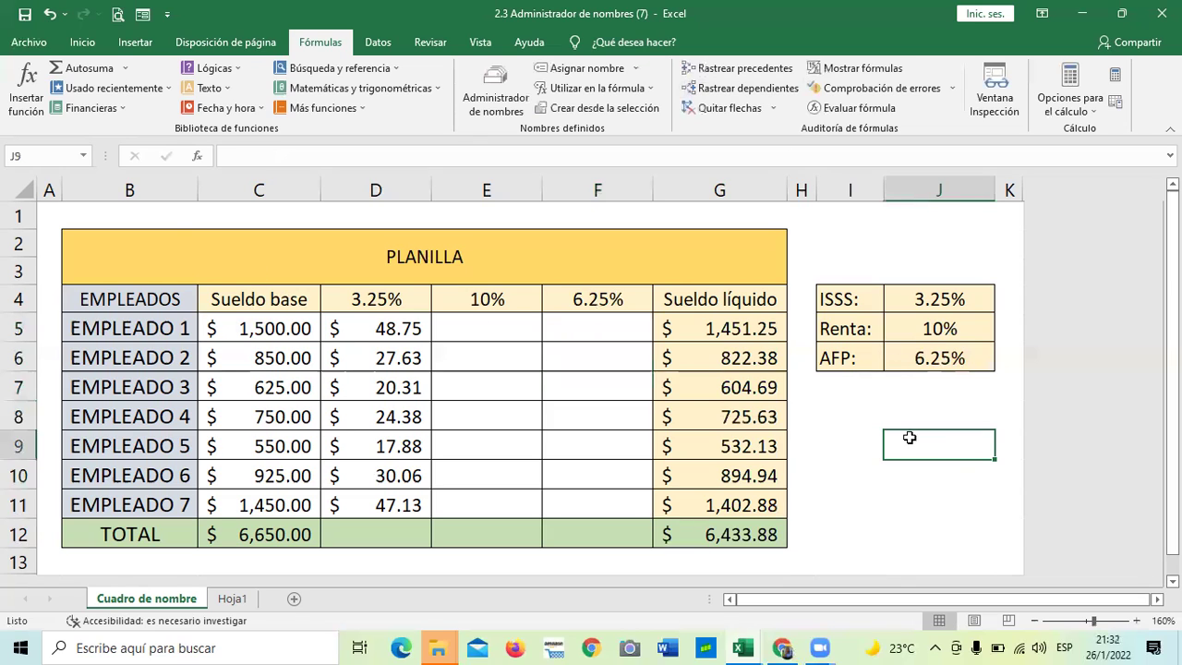
left_click(848, 388)
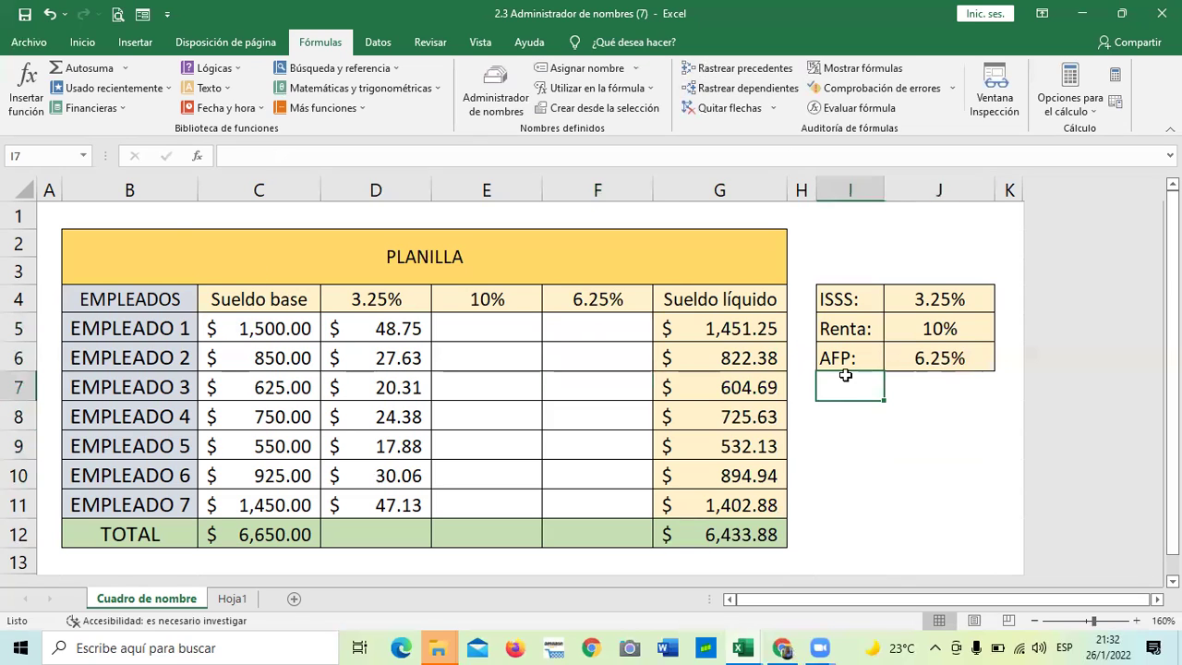
left_click(478, 329)
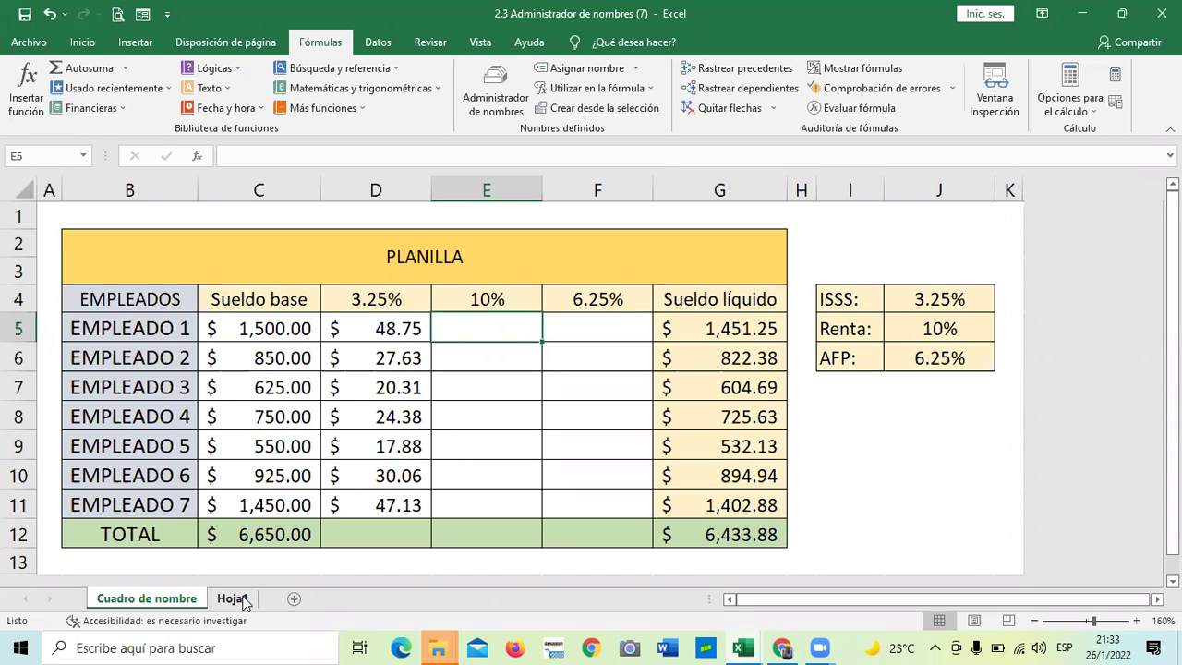
left_click(915, 476)
Define a workbook-scoped name RENTA that refers to the constant 10%.
left_click(496, 341)
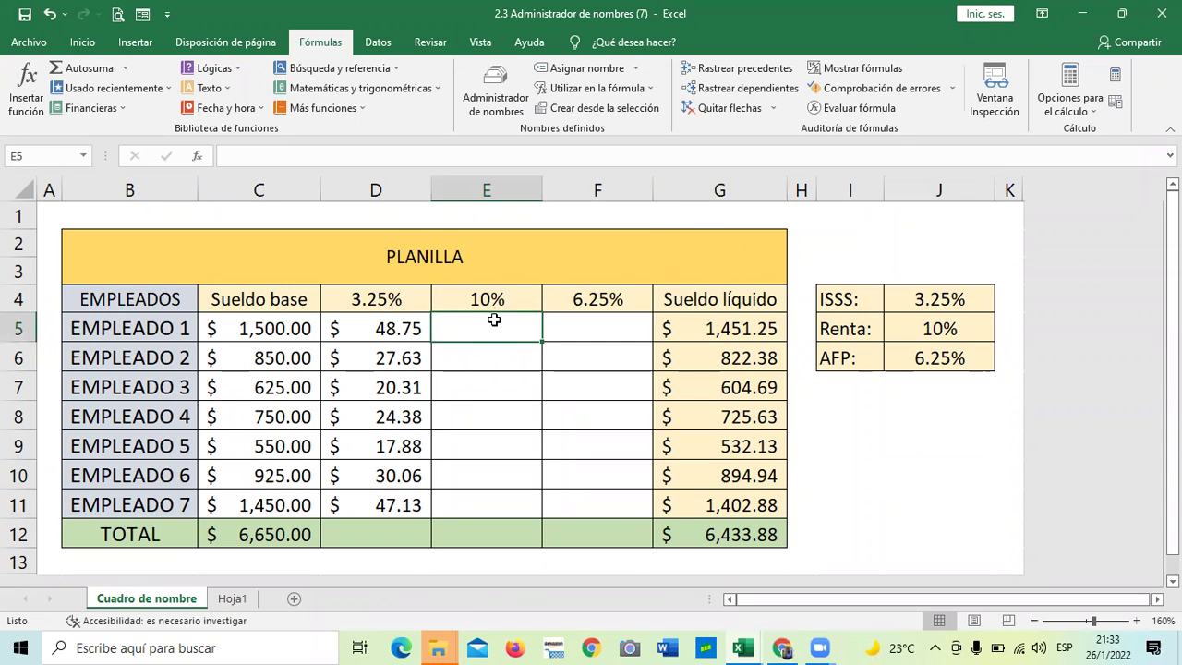
left_click(506, 88)
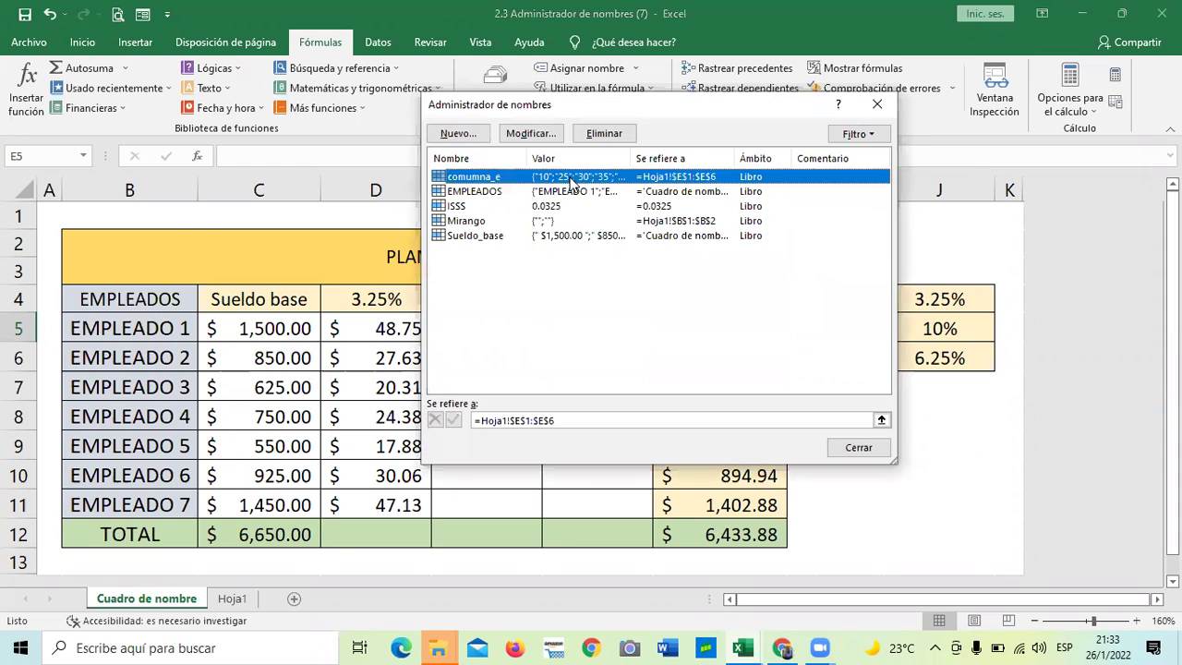
left_click(463, 136)
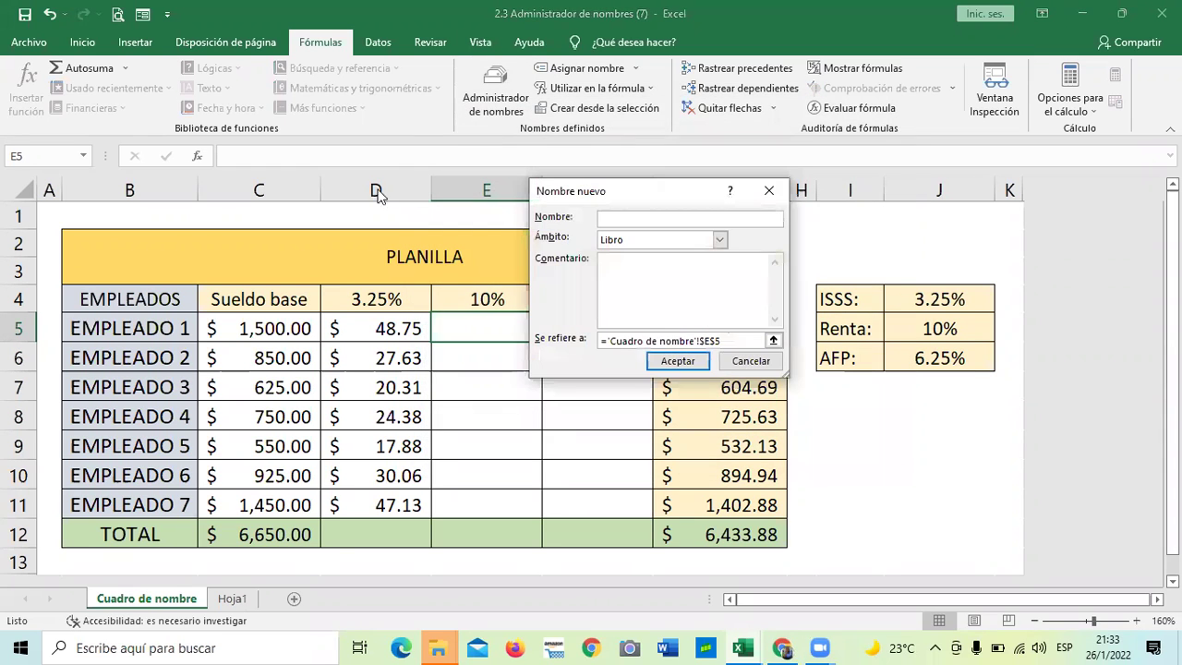
type("R")
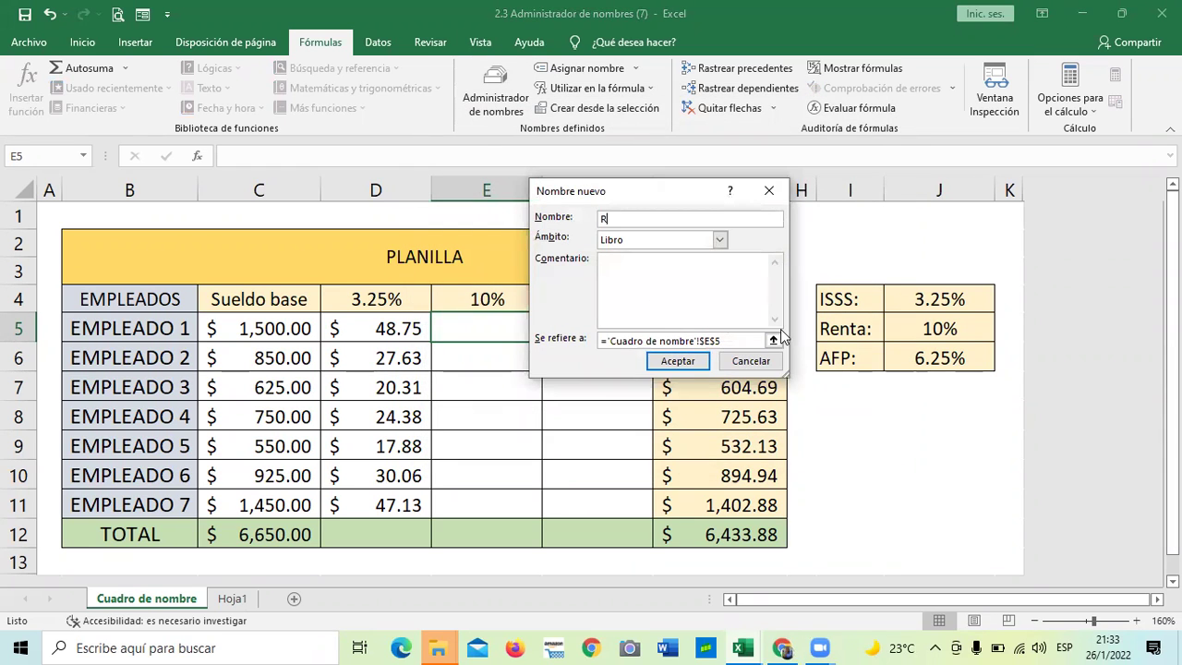
type("e")
key("Caps_Lock")
type("ENTA")
left_click_drag(754, 341, 577, 347)
key("BackSpace")
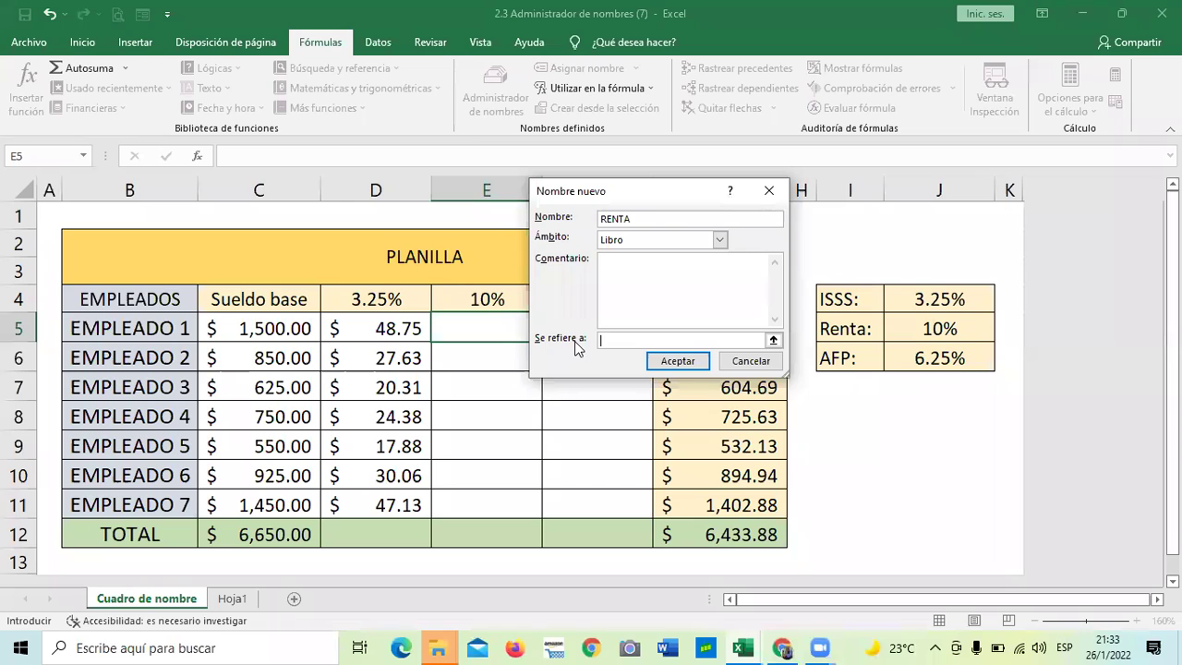
type("10%")
left_click(675, 362)
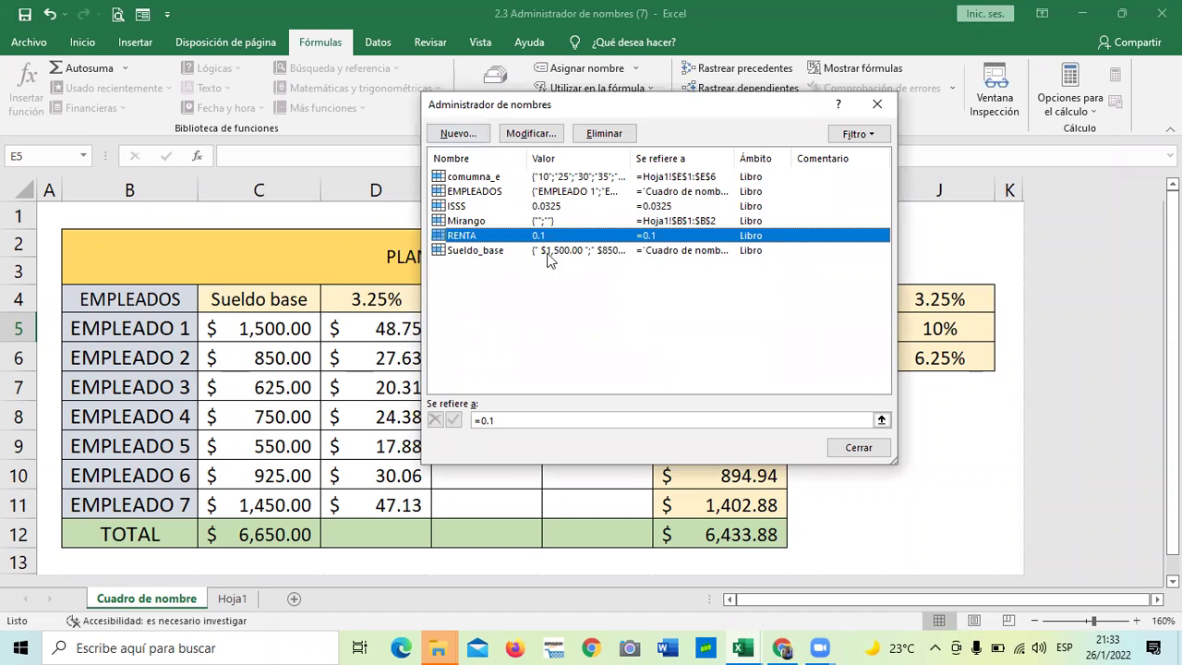
left_click(858, 448)
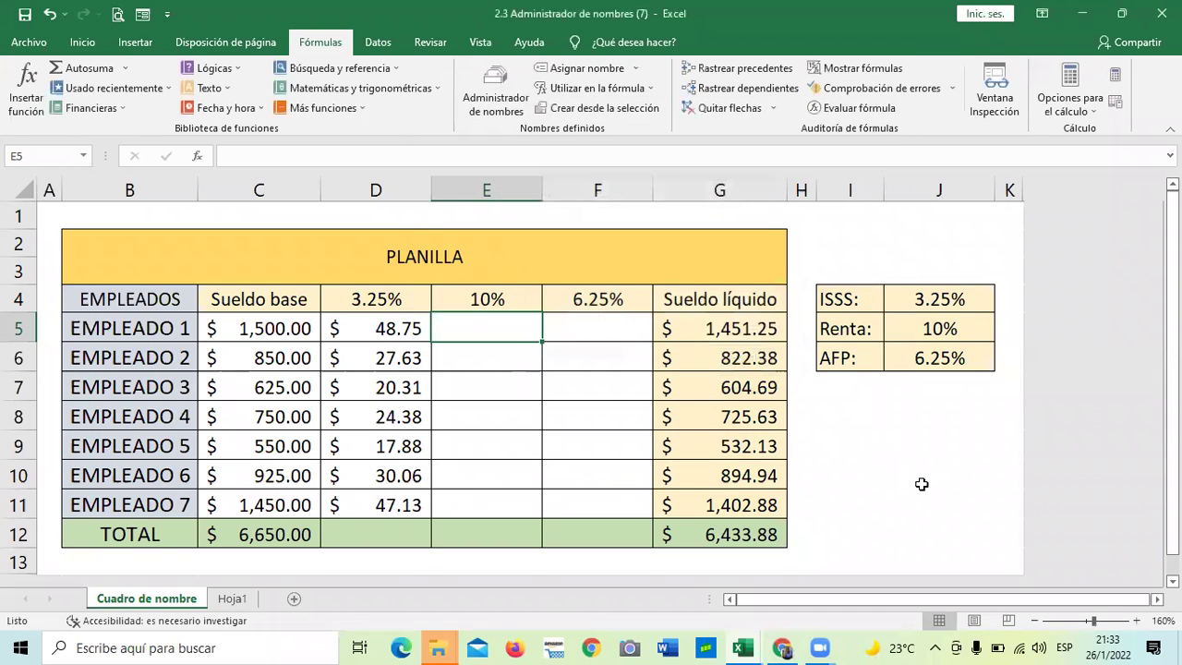
Enter the formula =C5*RENTA in E5 to calculate the income tax deduction of EMPLEADO 1.
left_click(921, 484)
left_click(505, 336)
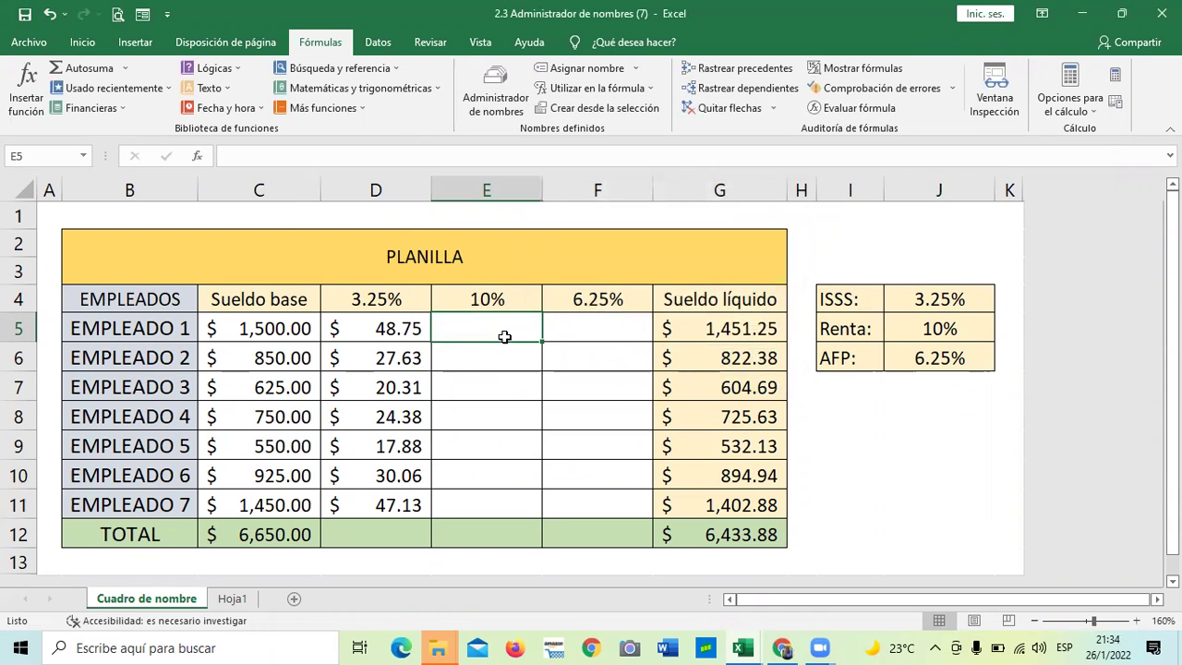
type("=")
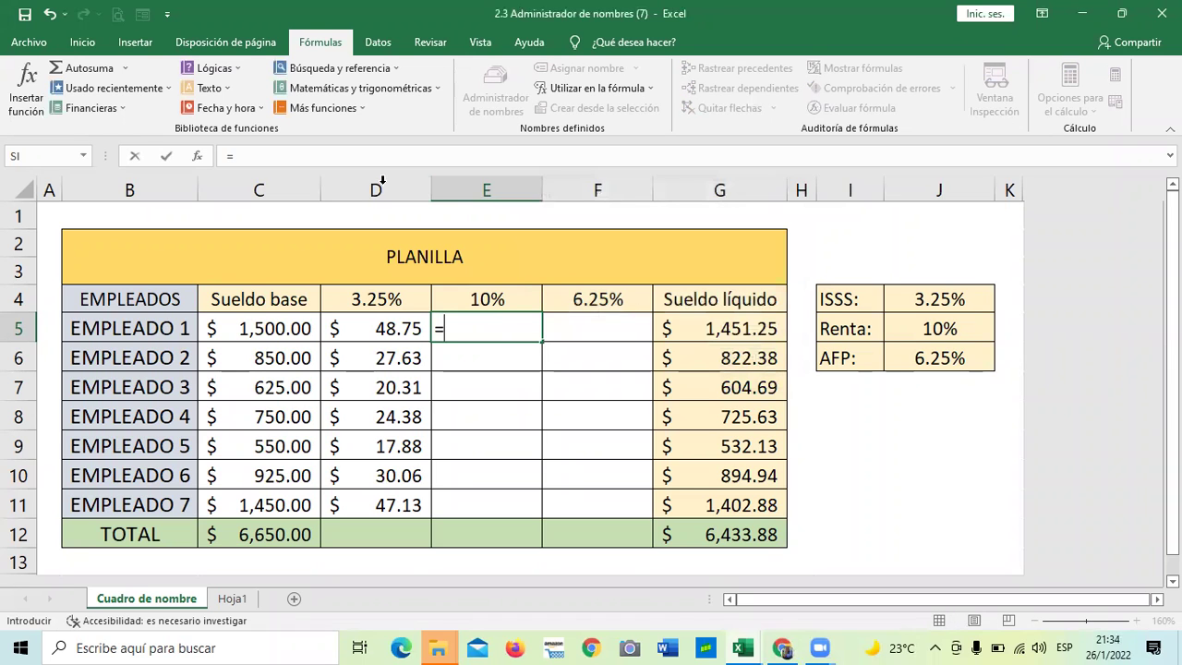
left_click(253, 330)
type("*RE")
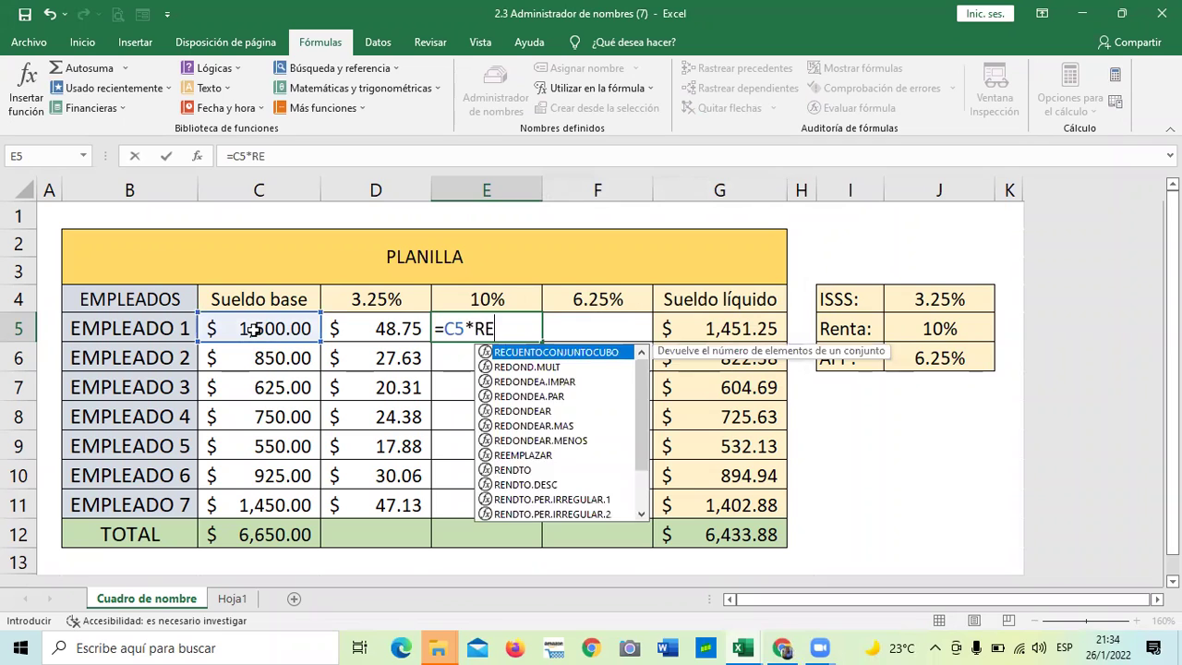
type("N")
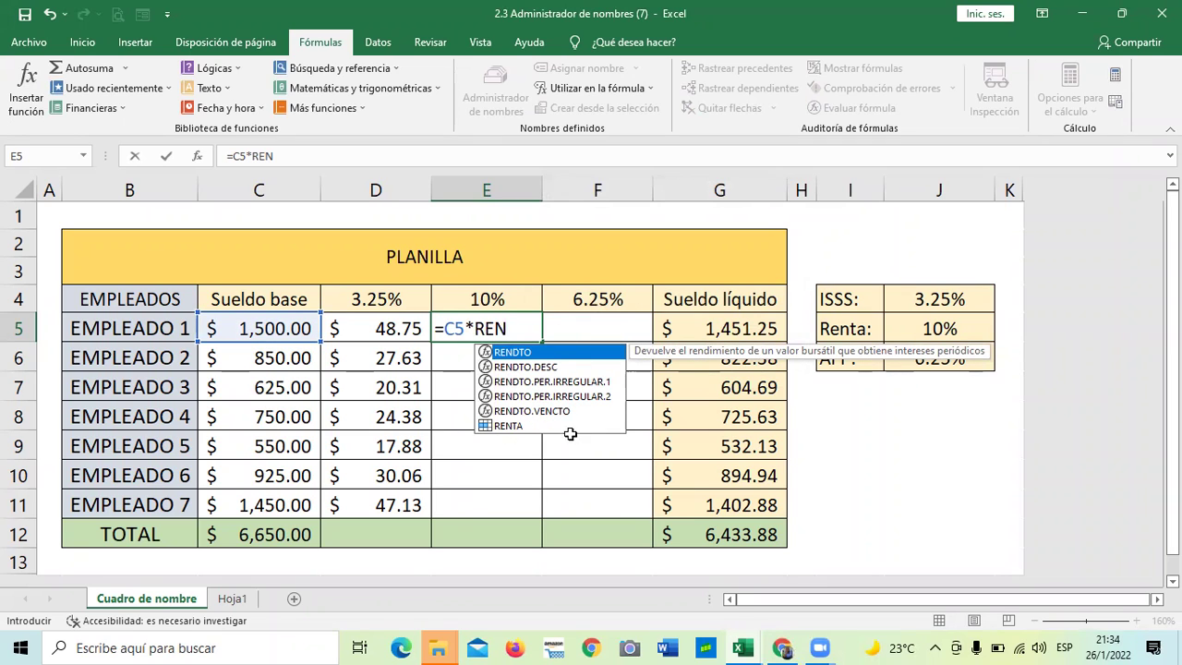
double_click(508, 426)
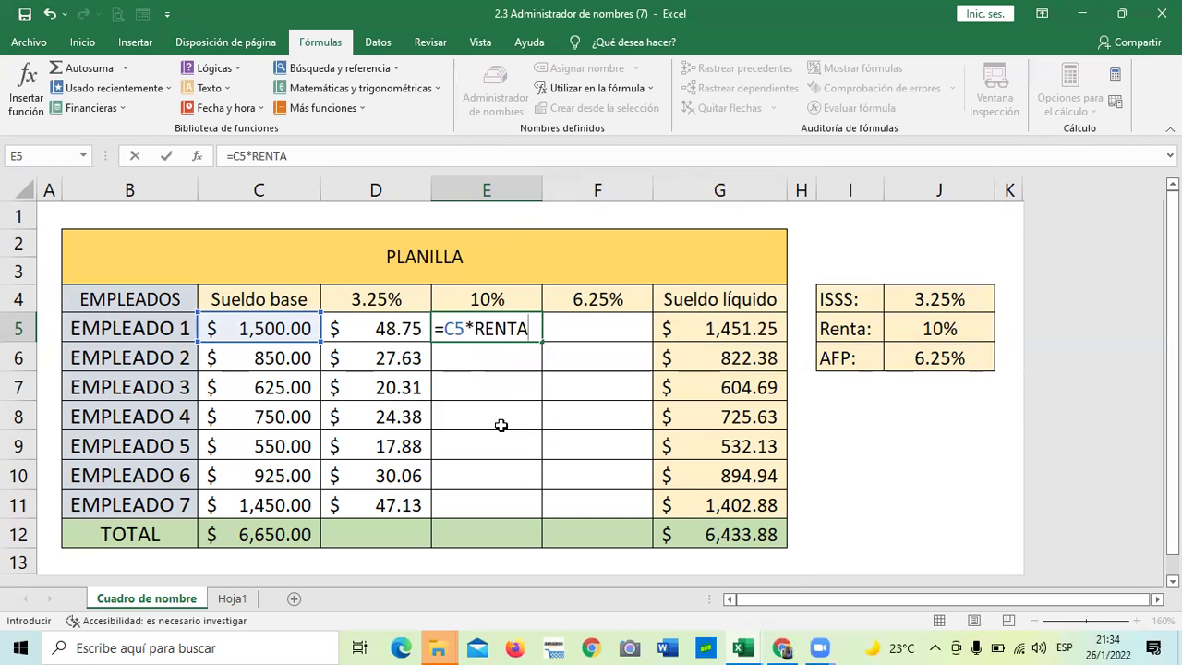
key("Return")
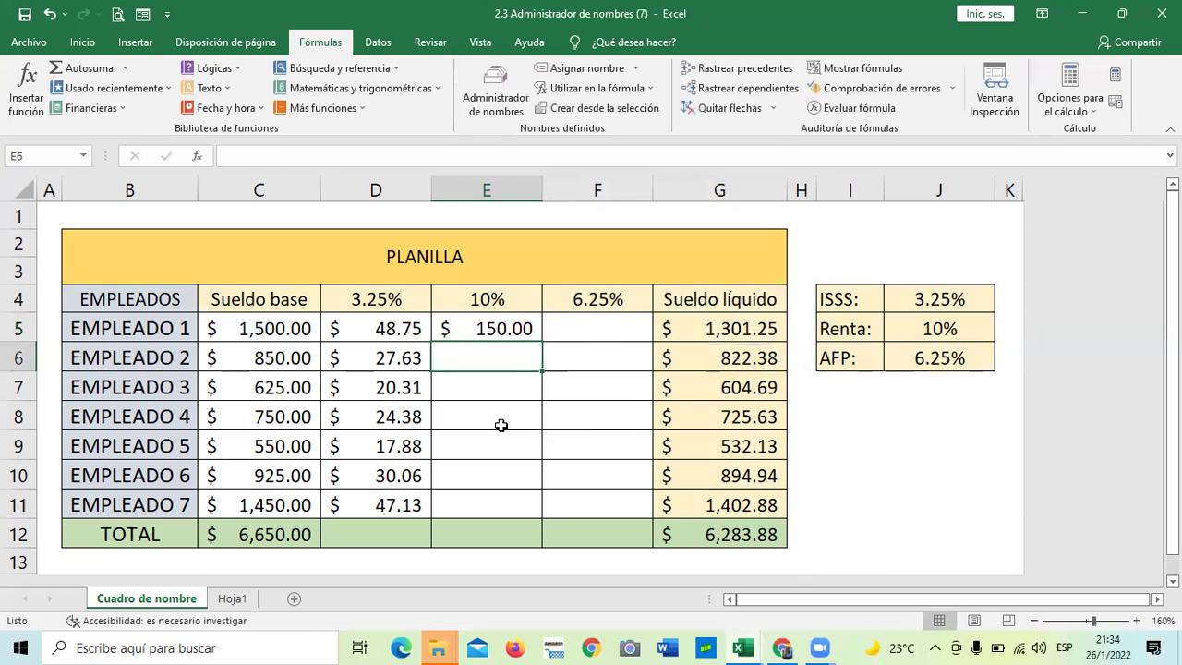
Fill the RENTA deduction formula from E5 down to E11 for the remaining employees.
left_click(508, 323)
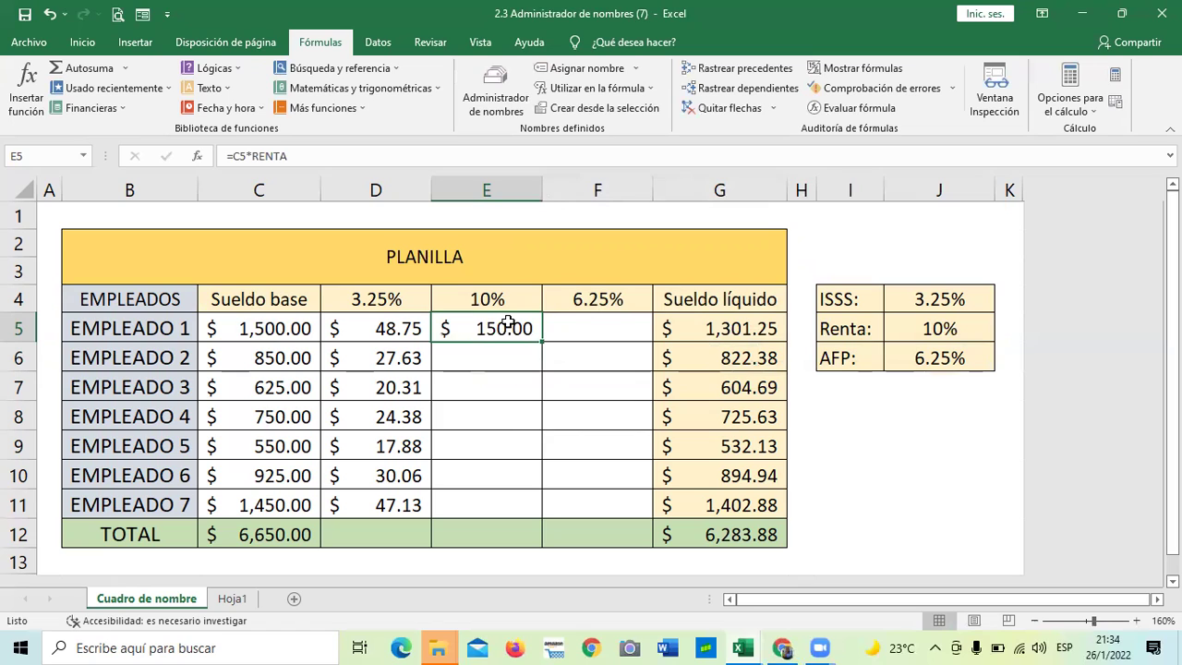
left_click_drag(541, 341, 536, 514)
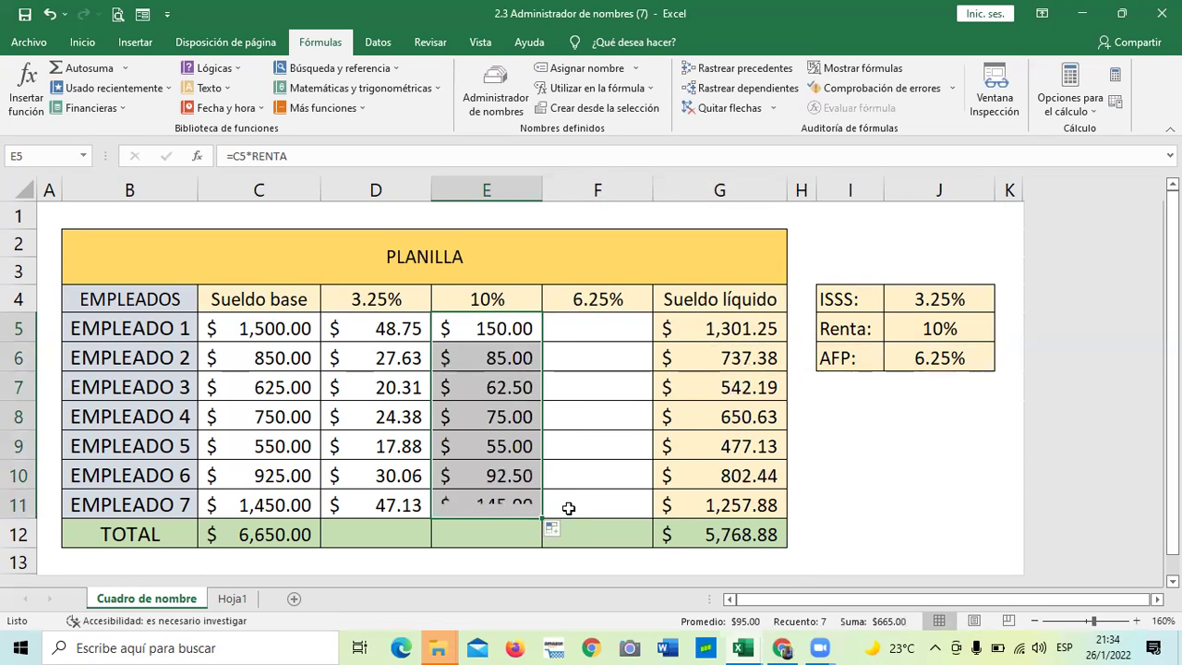
left_click(888, 513)
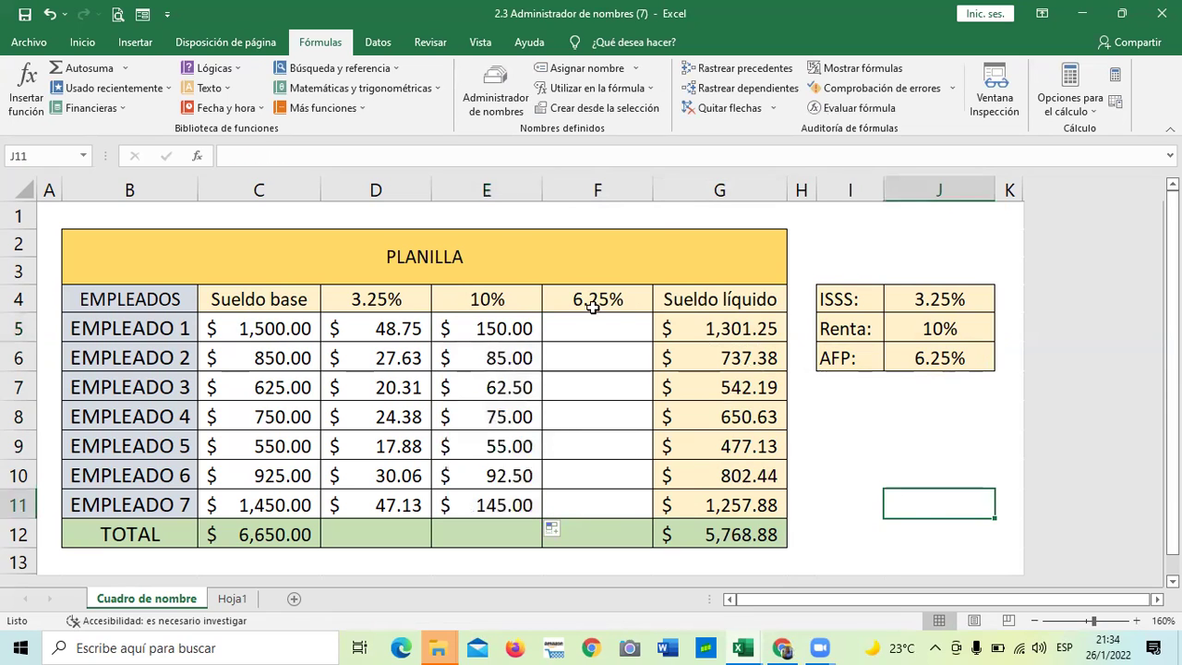
left_click(923, 358)
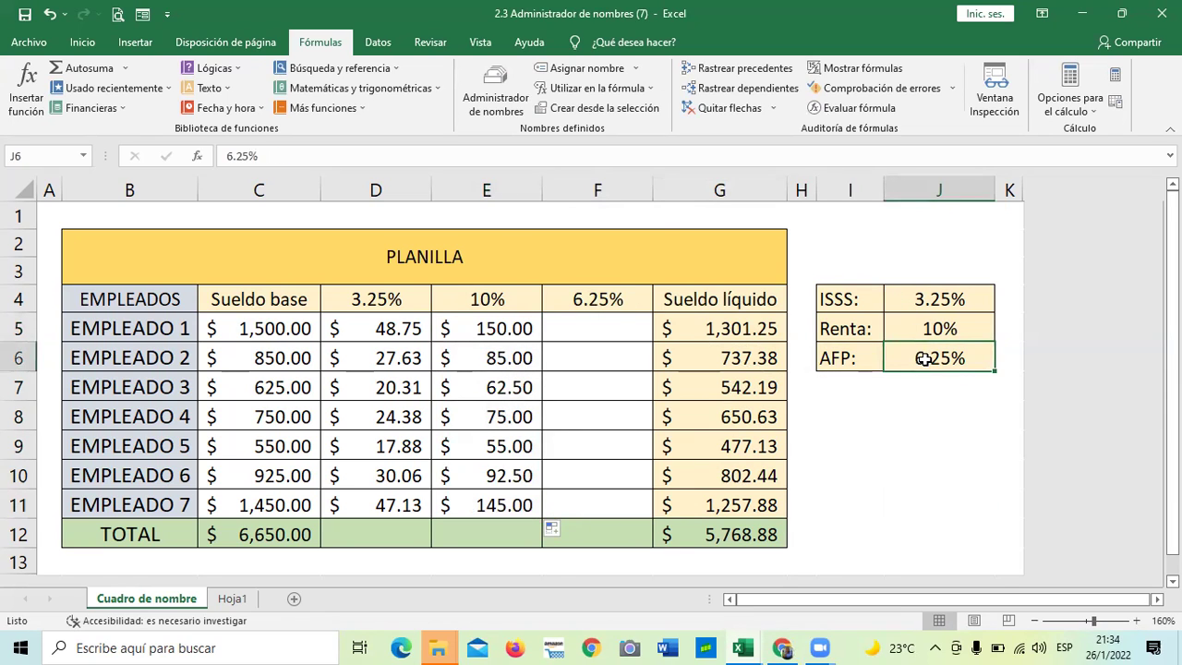
left_click(582, 333)
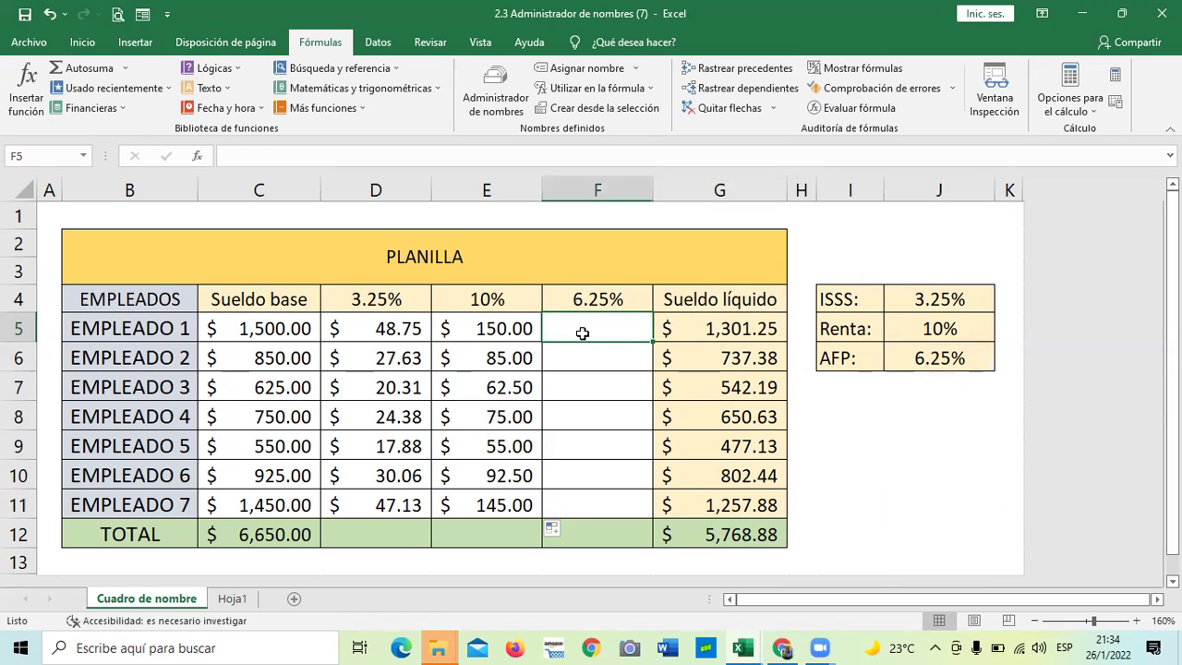
type("=")
key("BackSpace")
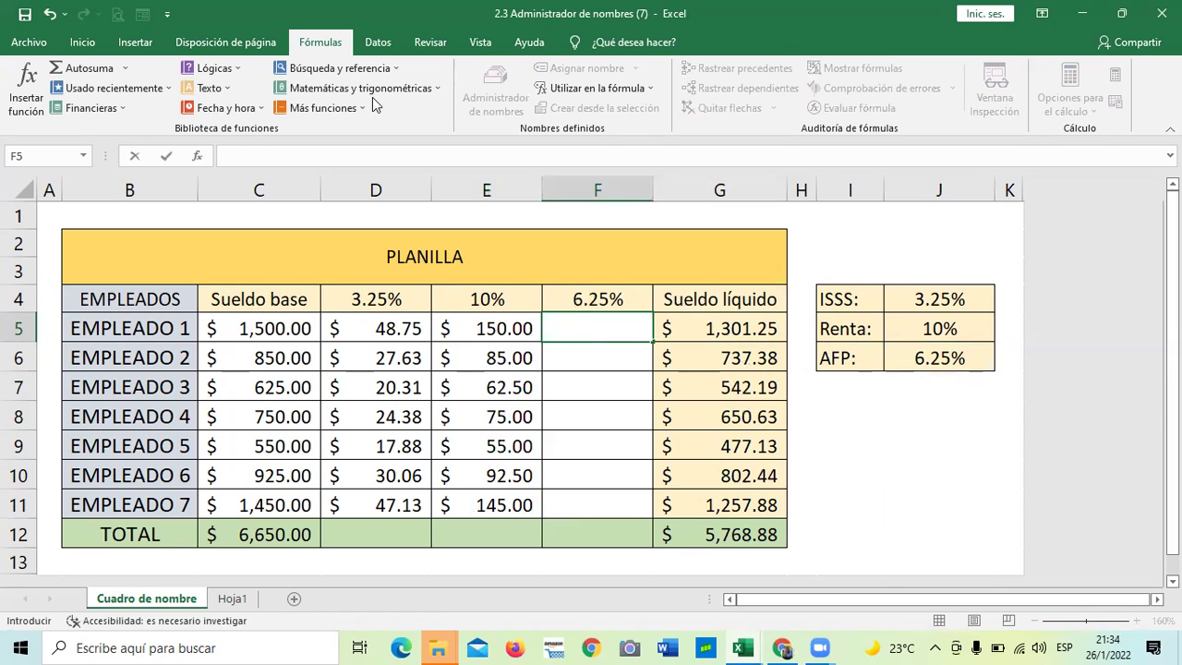
left_click_drag(643, 504, 643, 476)
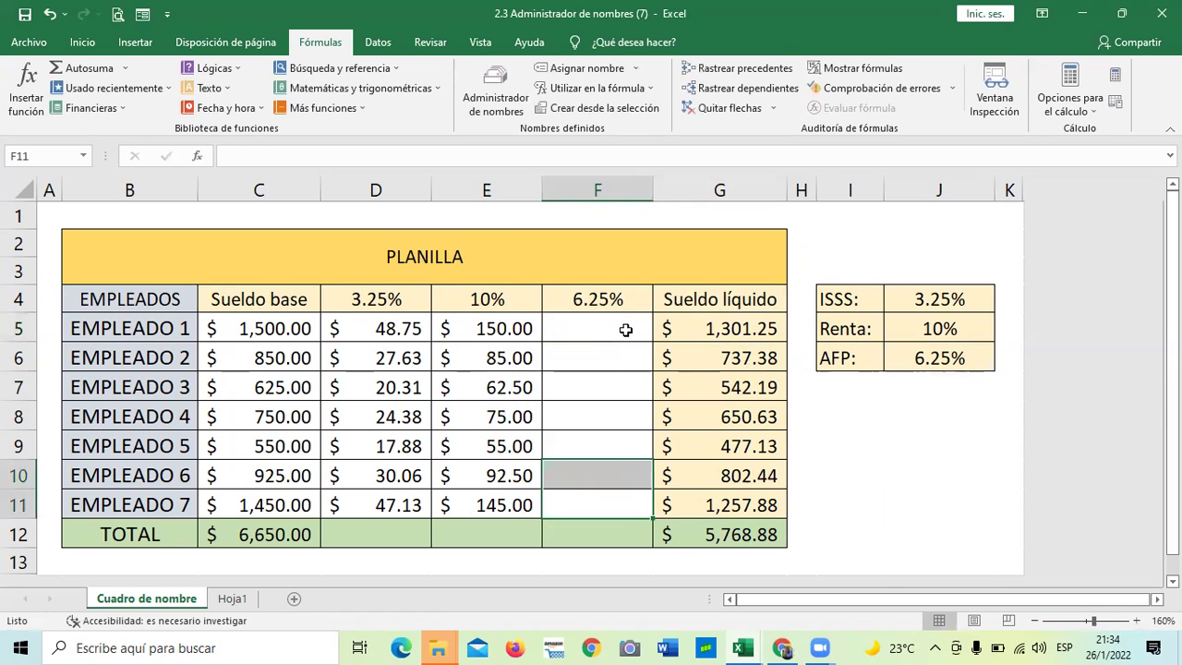
left_click(625, 329)
left_click(508, 90)
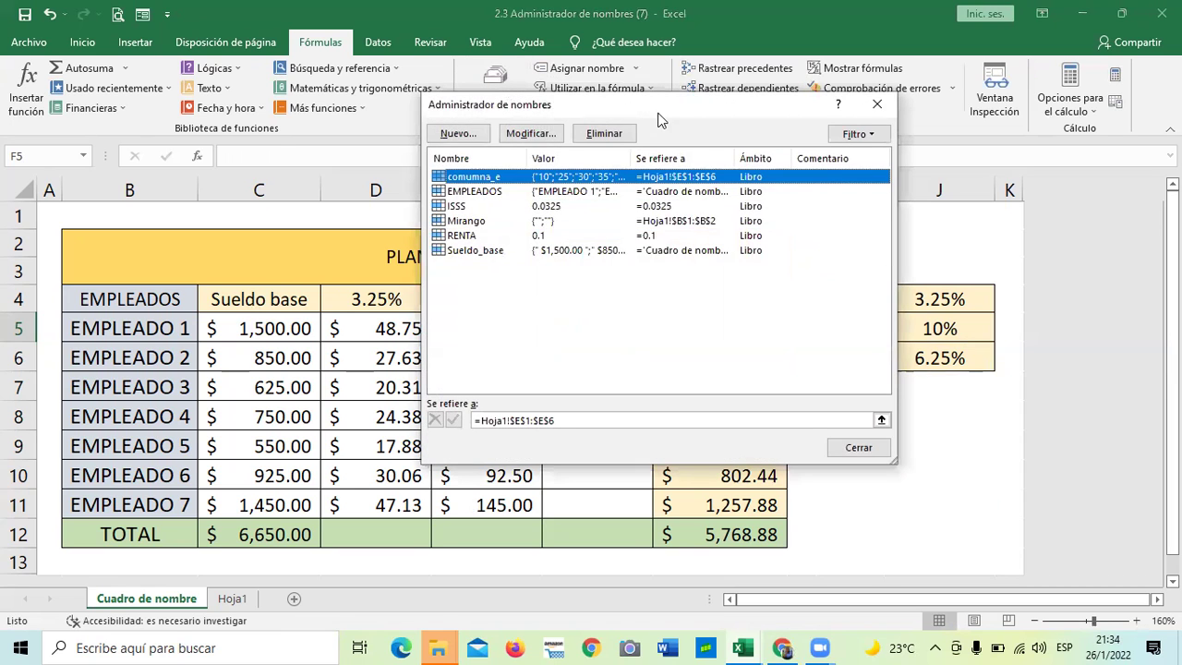
left_click(464, 129)
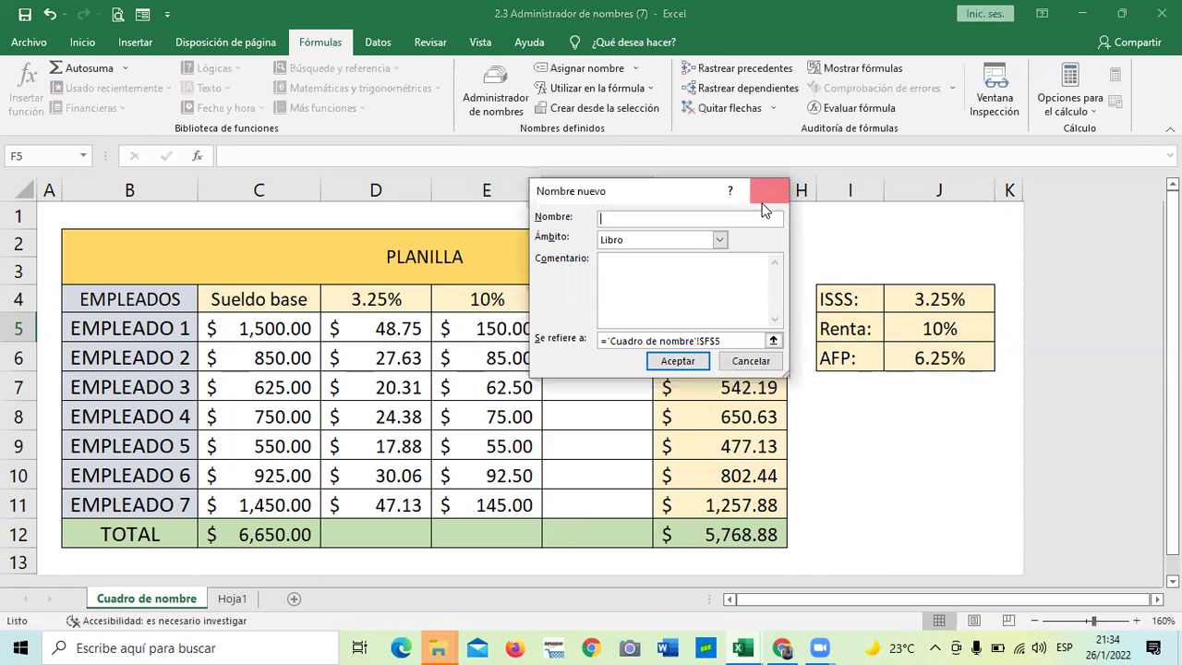
left_click(763, 204)
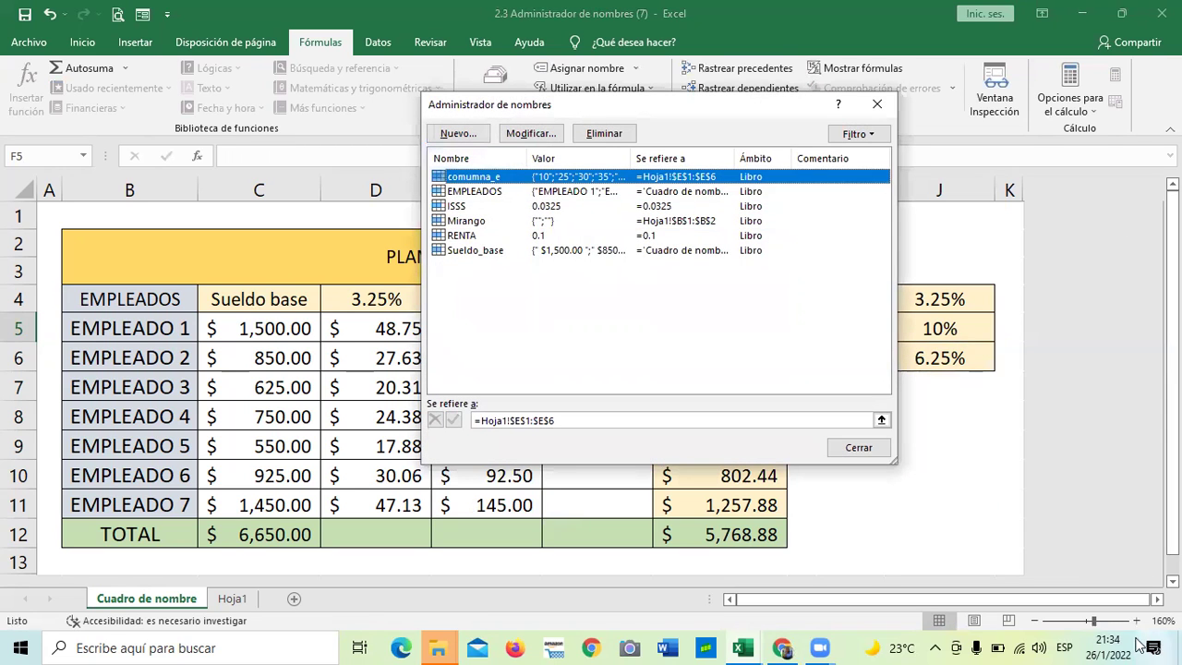
left_click(848, 449)
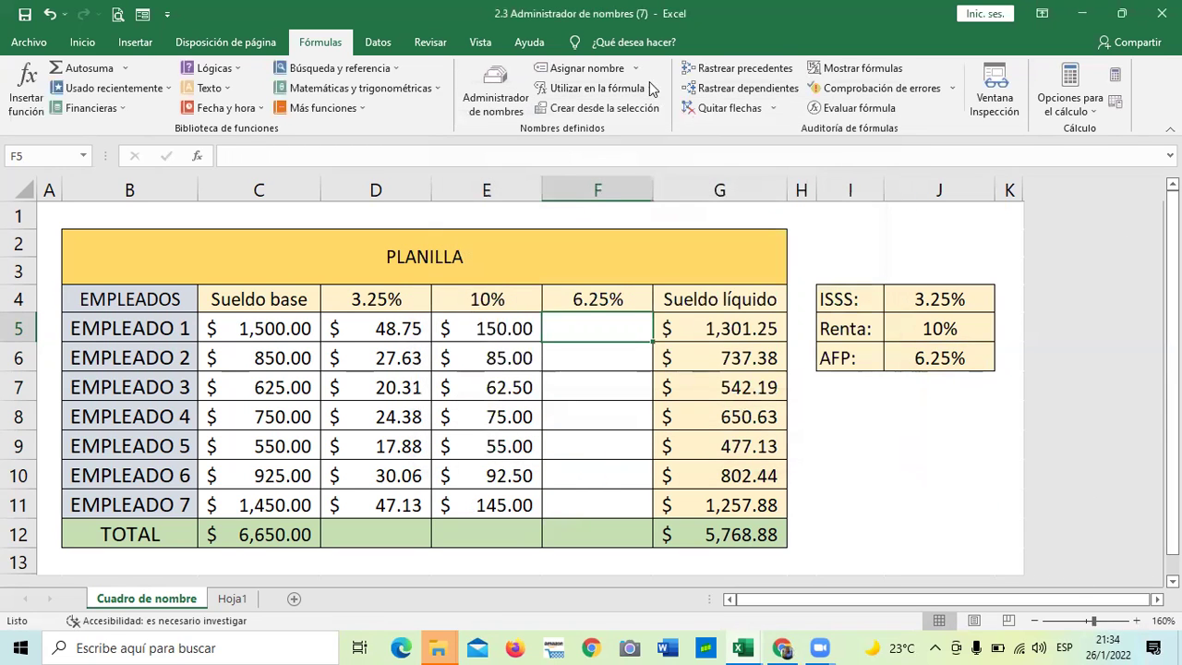
Define a workbook-scoped name AFP that refers to the constant 6.25%.
left_click(588, 68)
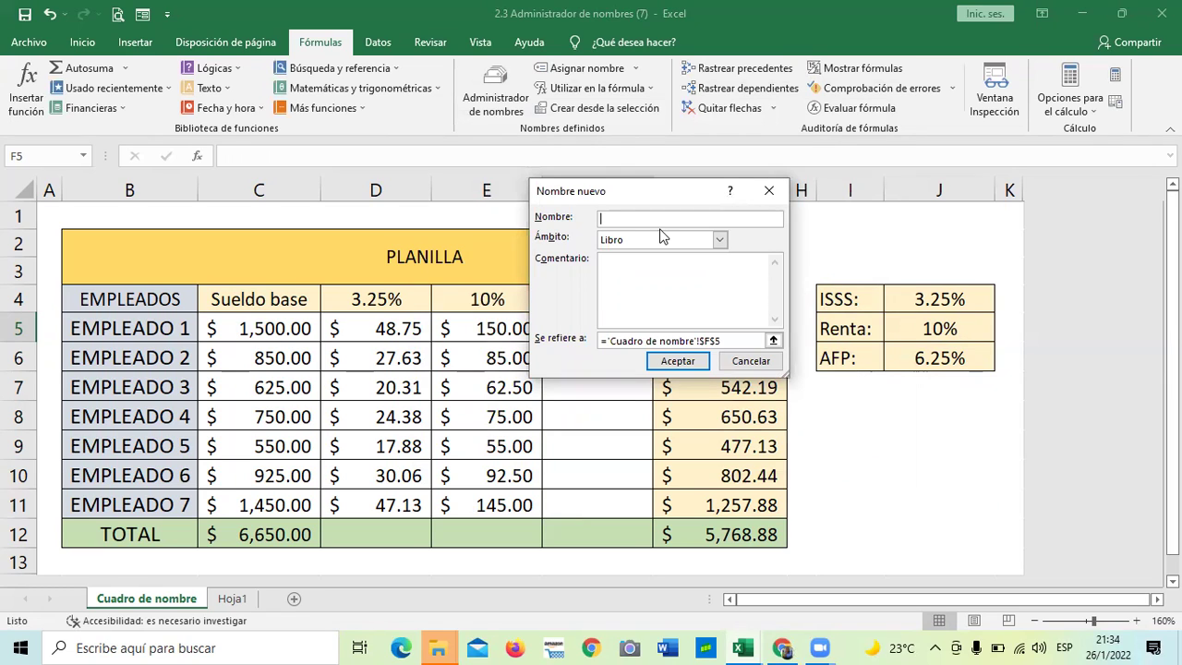
type("AFP")
left_click(743, 340)
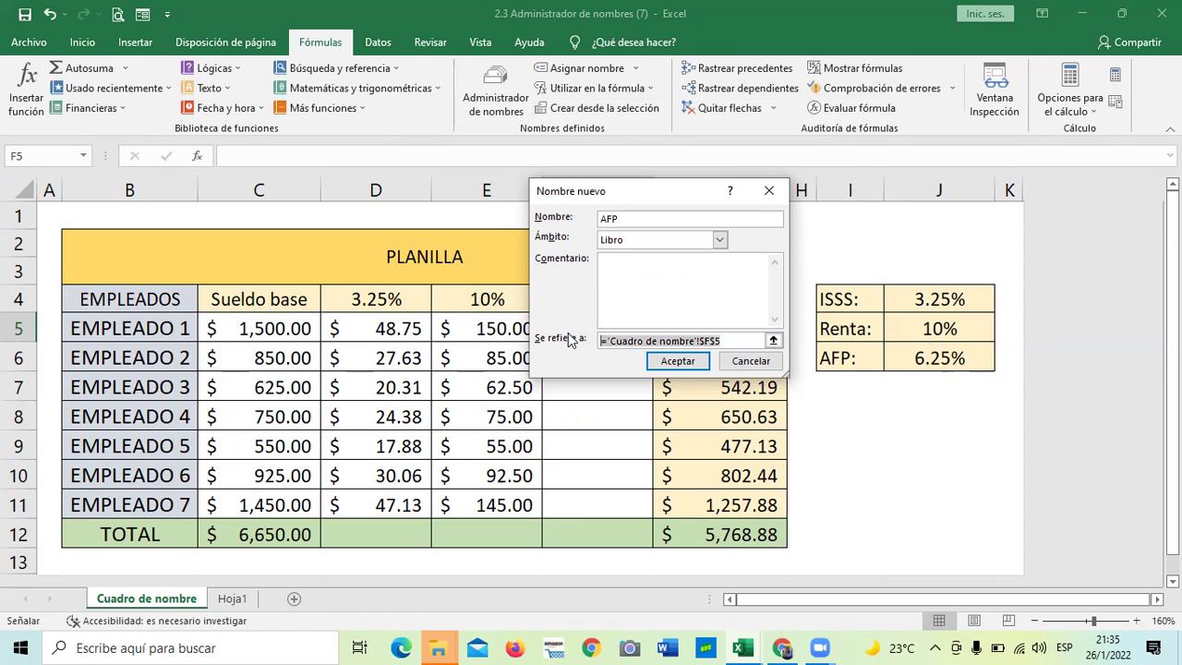
key("BackSpace")
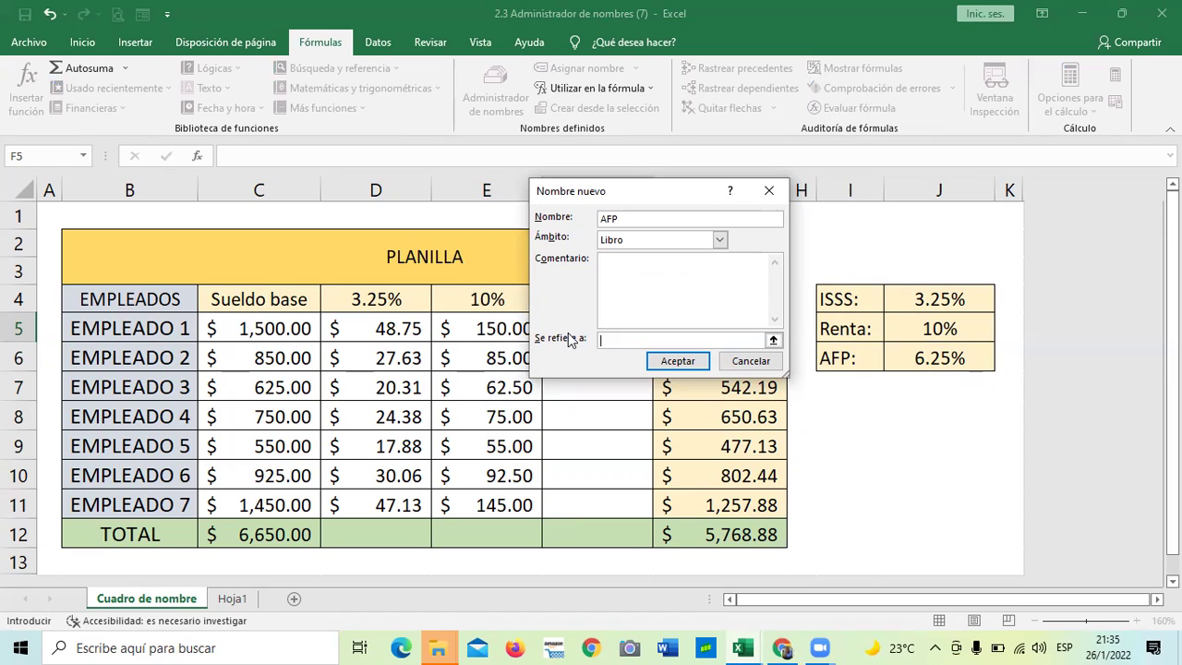
type("6.25%")
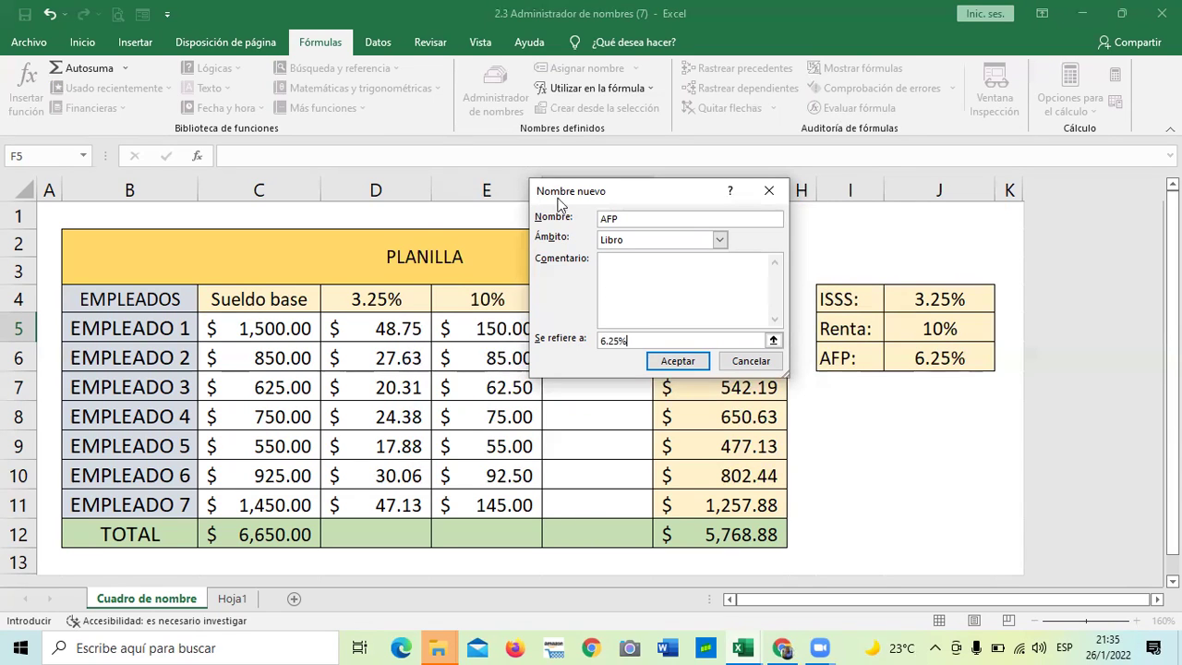
left_click(695, 366)
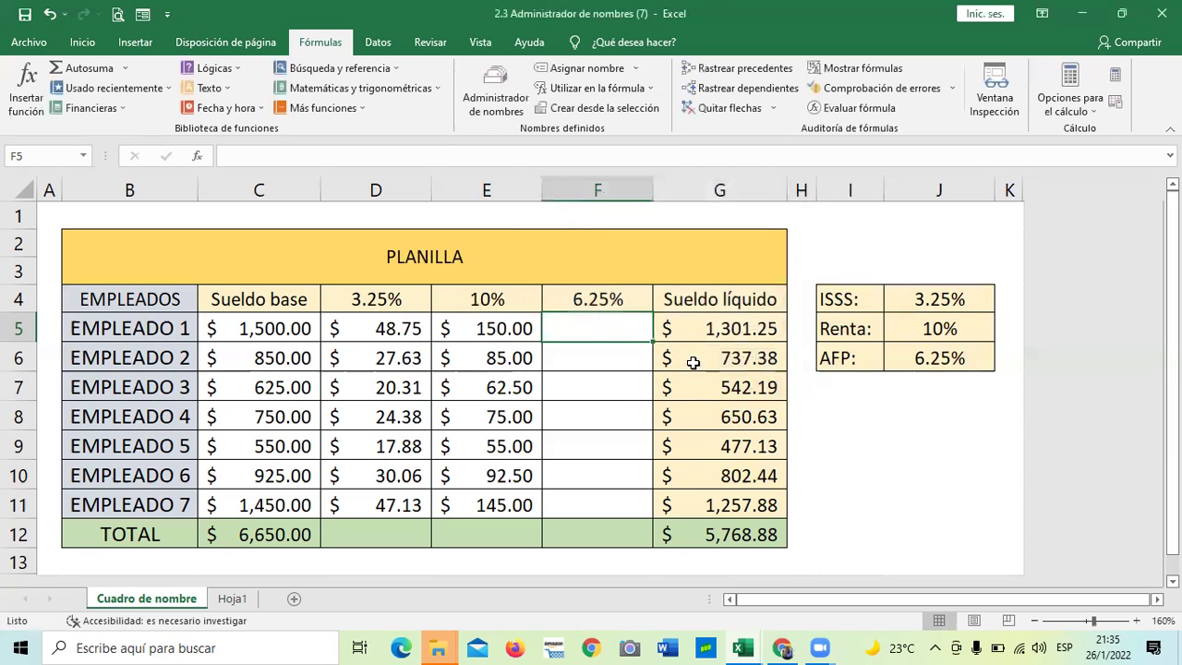
Enter the formula =C5*AFP in F5 to calculate the AFP deduction of EMPLEADO 1.
left_click(614, 445)
left_click(579, 327)
type("=")
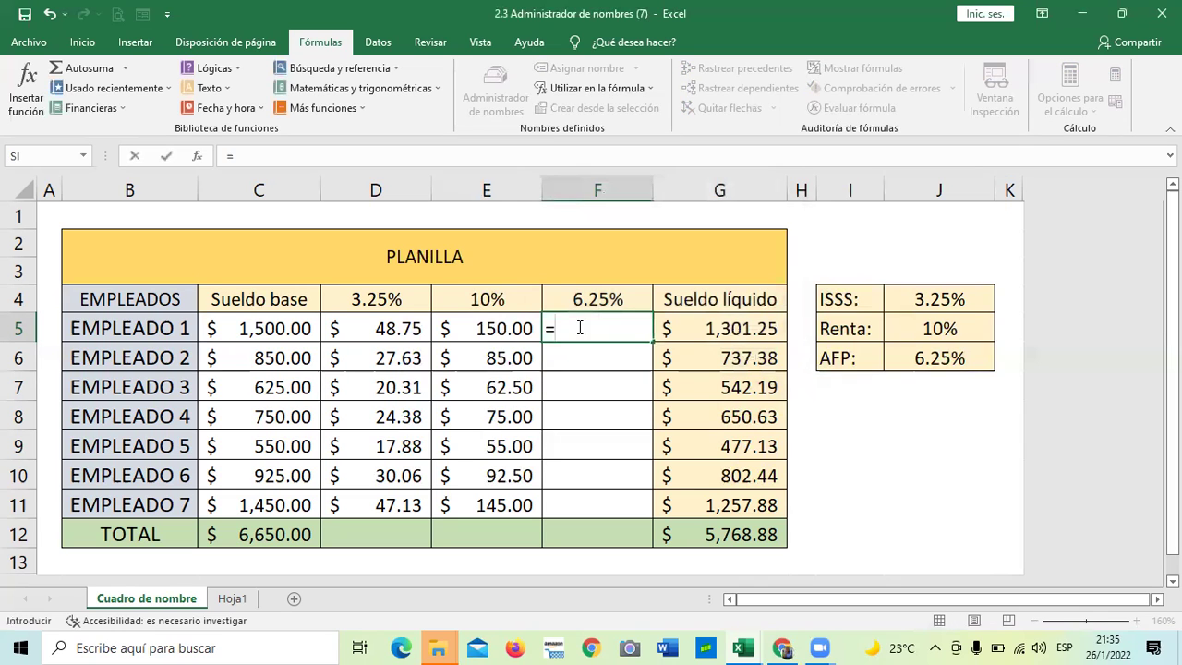
left_click(235, 325)
type("*AF")
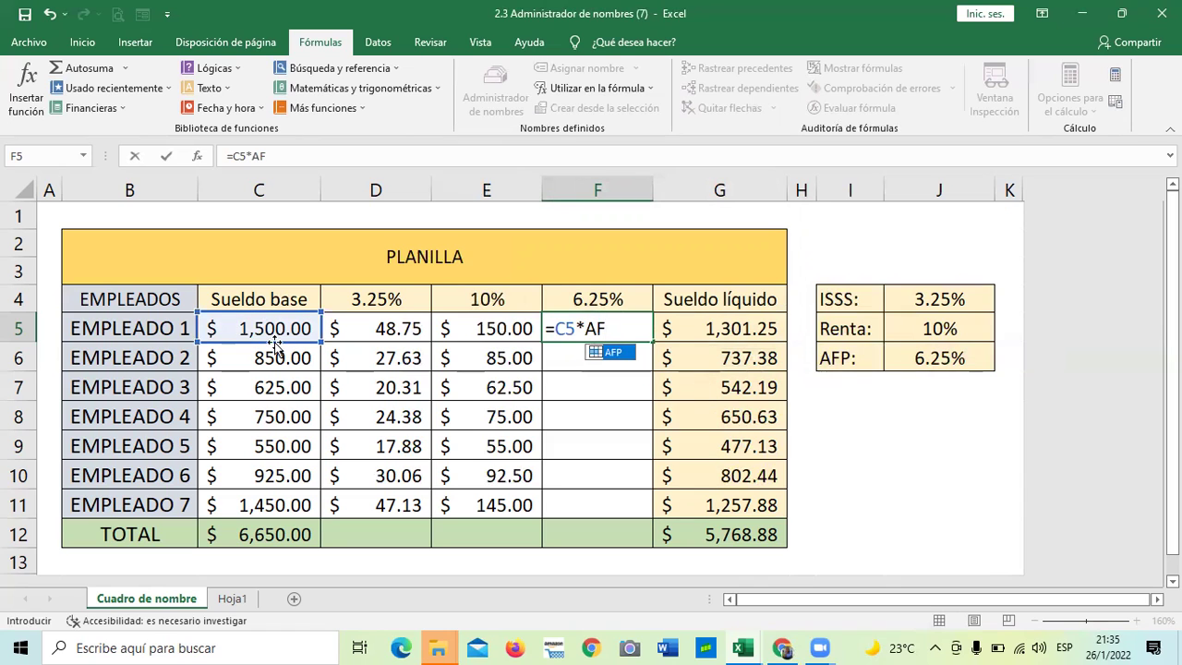
double_click(615, 353)
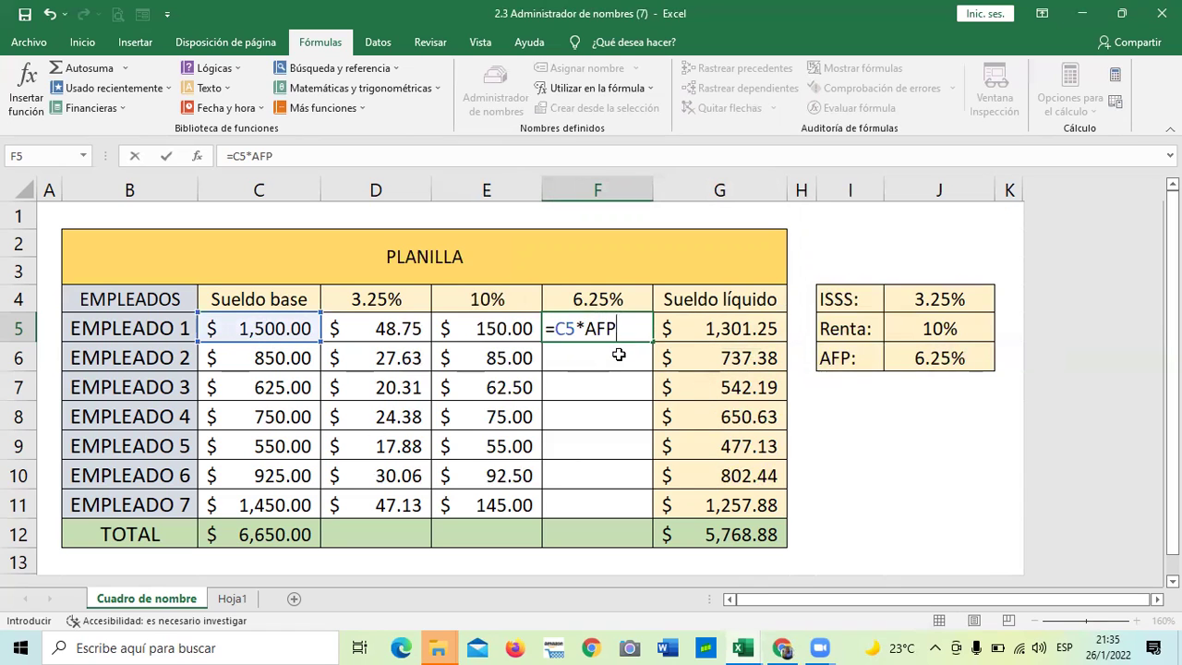
key("Return")
Fill the AFP deduction formula from F5 down to F11 for the remaining employees.
left_click(600, 336)
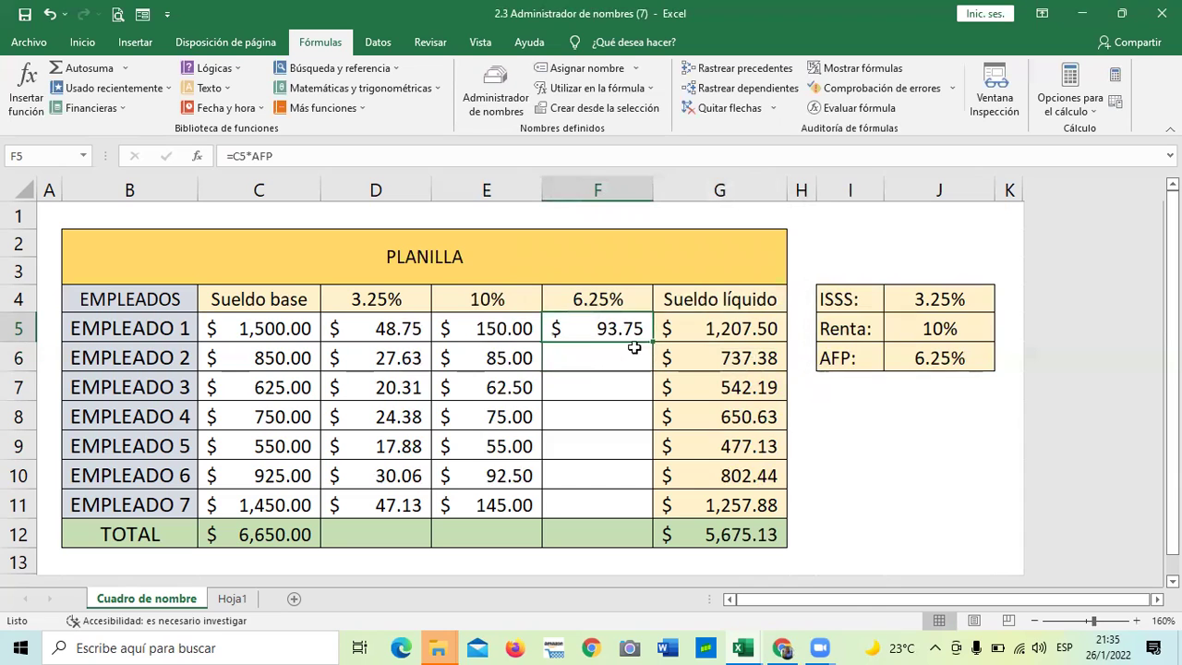
left_click_drag(652, 342, 624, 510)
left_click(873, 497)
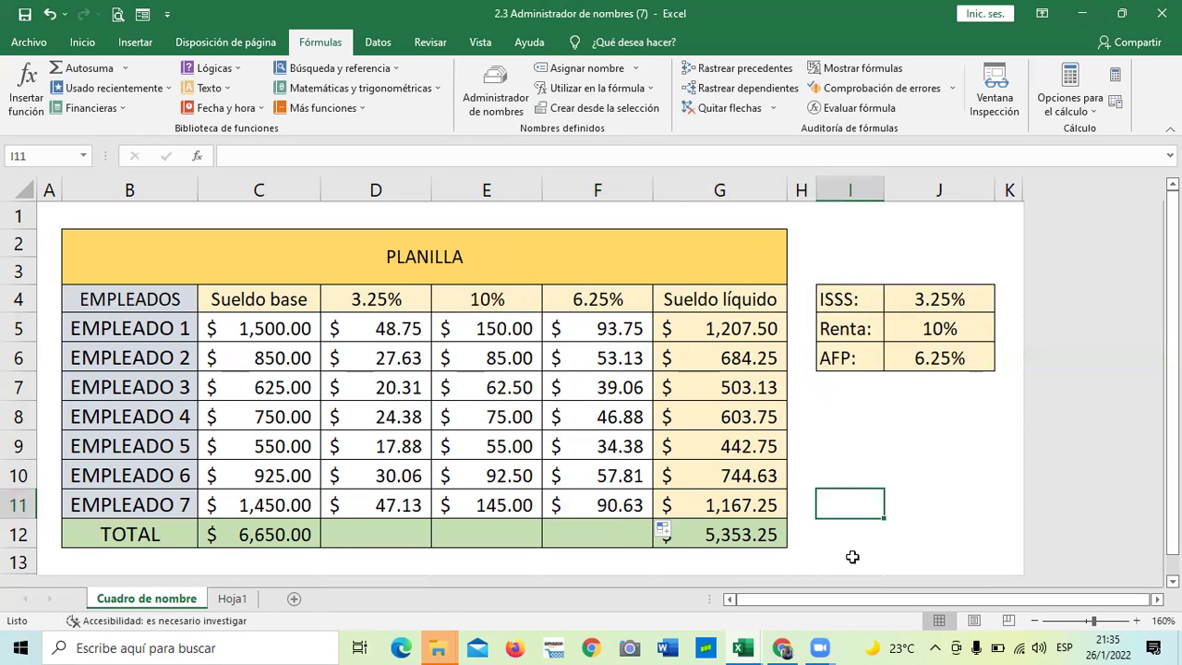
left_click(873, 539)
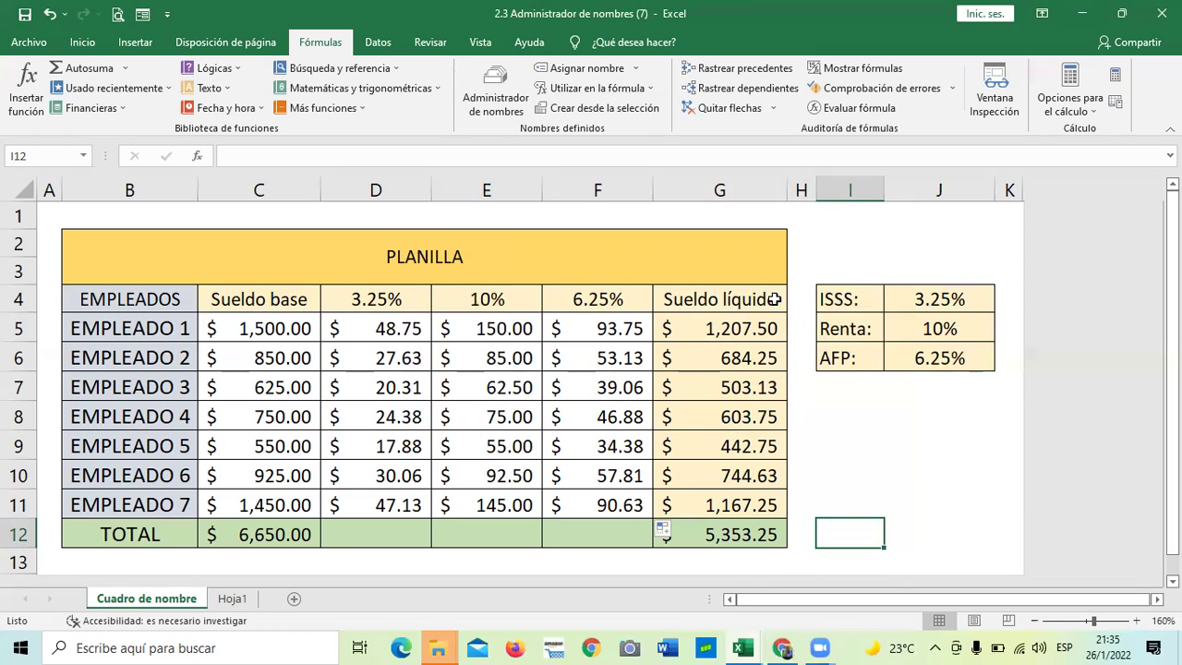
Select the empty TOTAL cell D12 under the 3.25% deduction column.
scroll(774, 299, "down", 2)
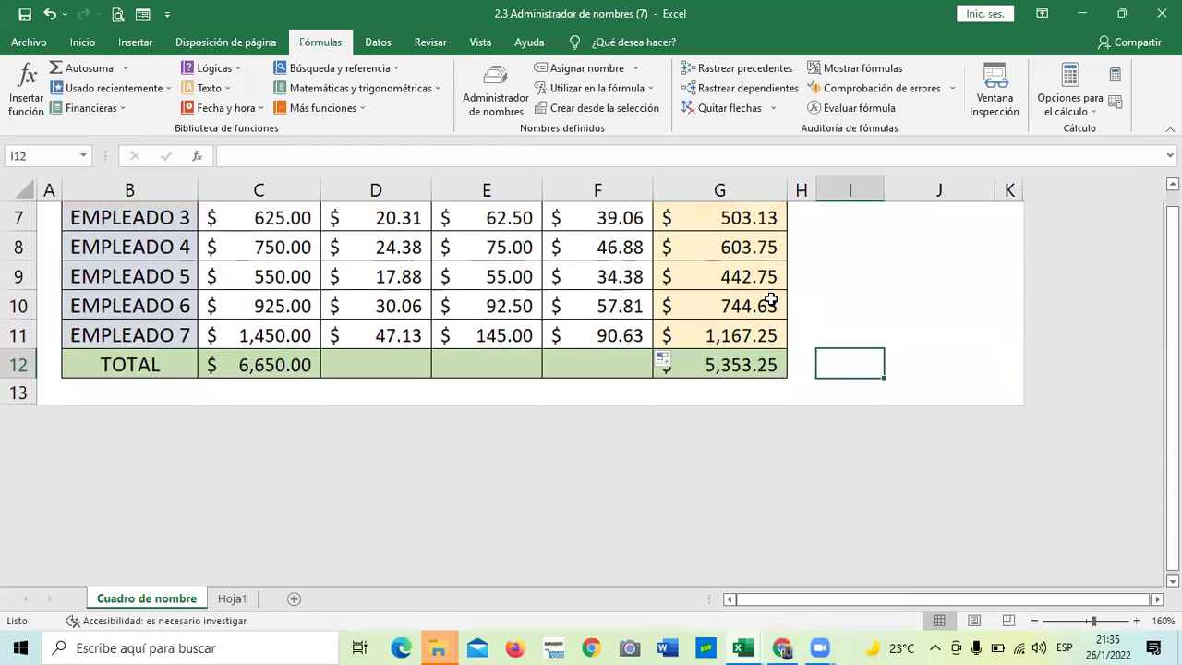
scroll(569, 382, "up", 1)
left_click(403, 461)
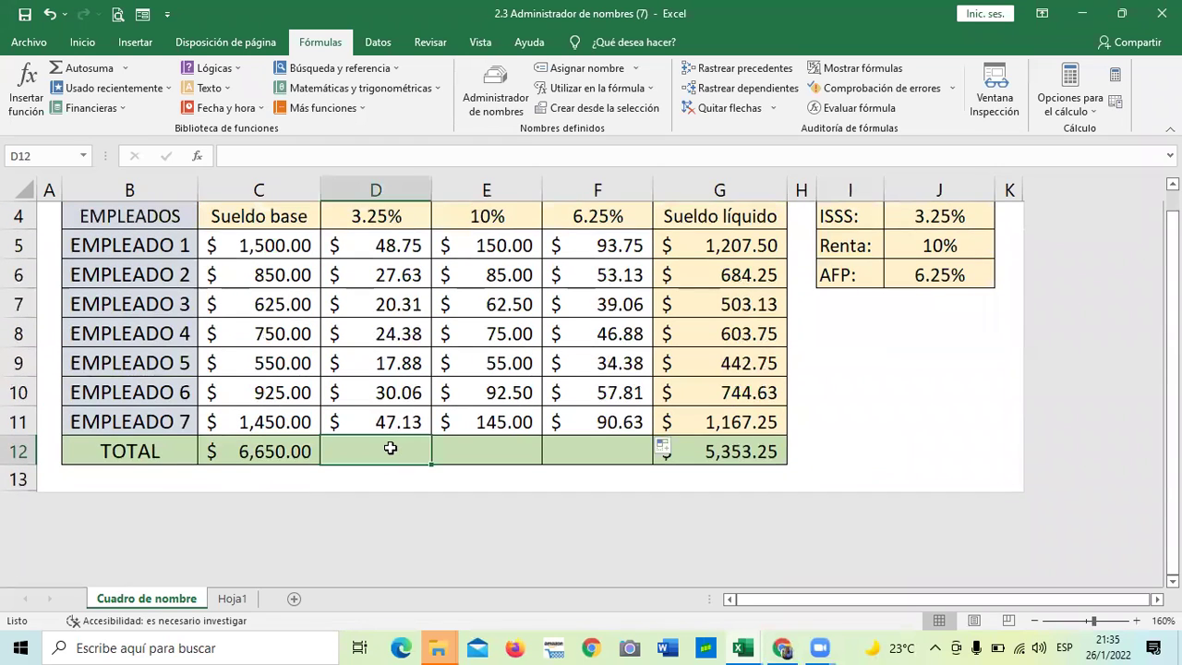
Try to total the 3.25% deductions in cell D12 with the formula =SUMA(ISSS).
type("=")
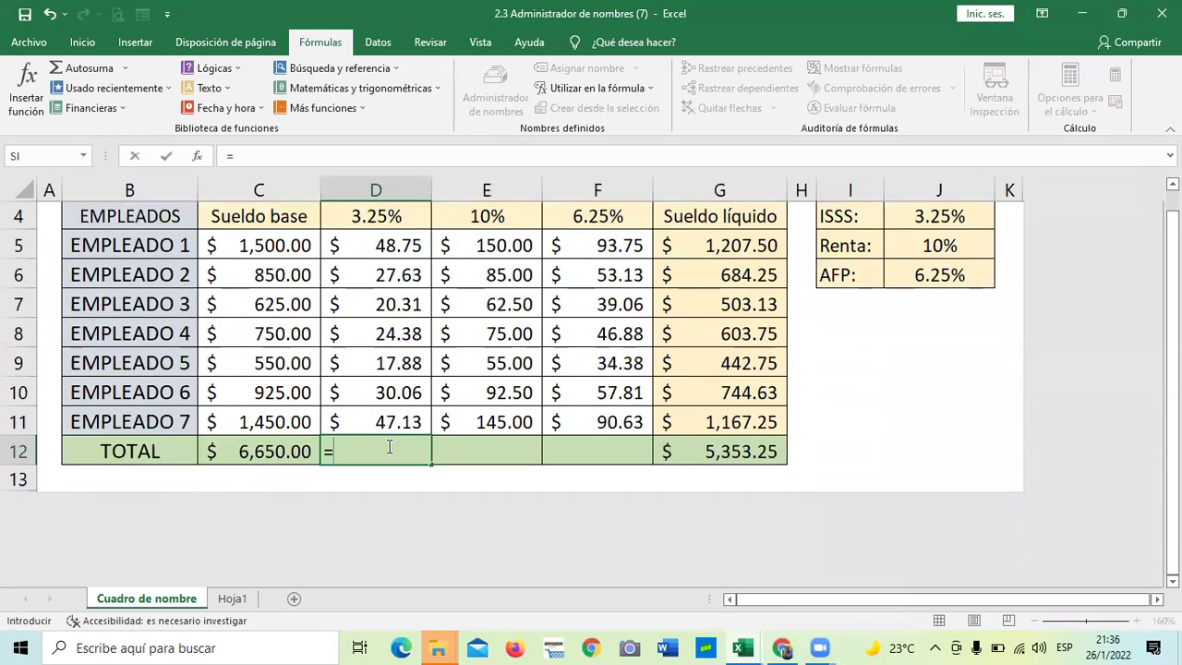
type("SUMA")
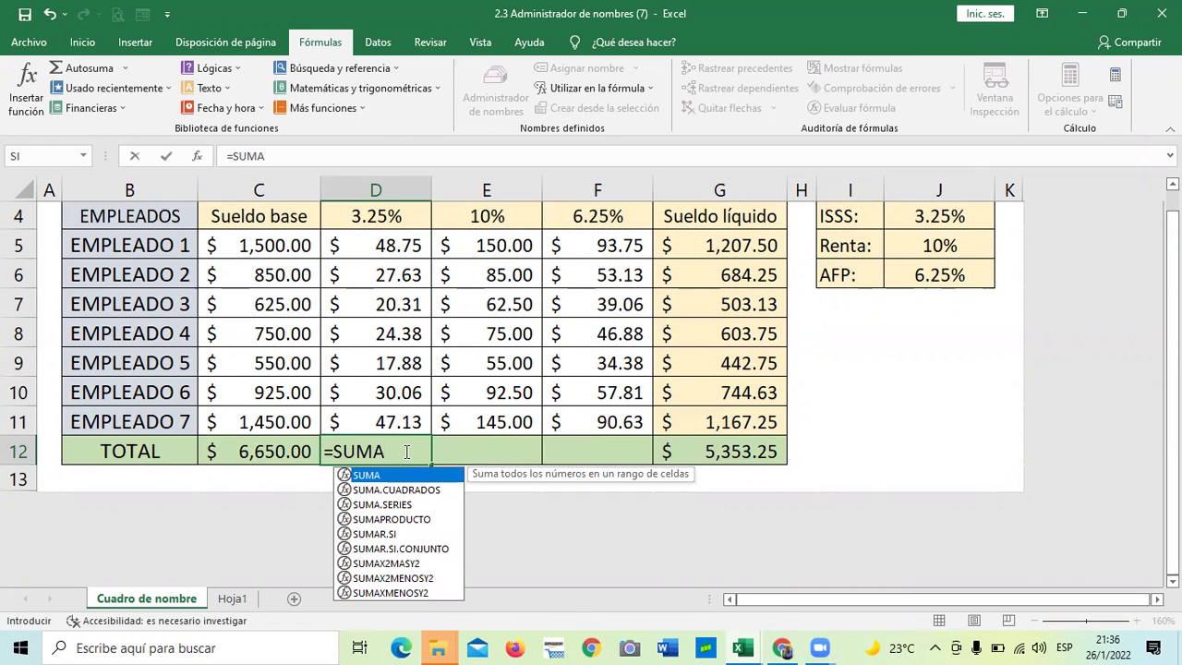
type("(")
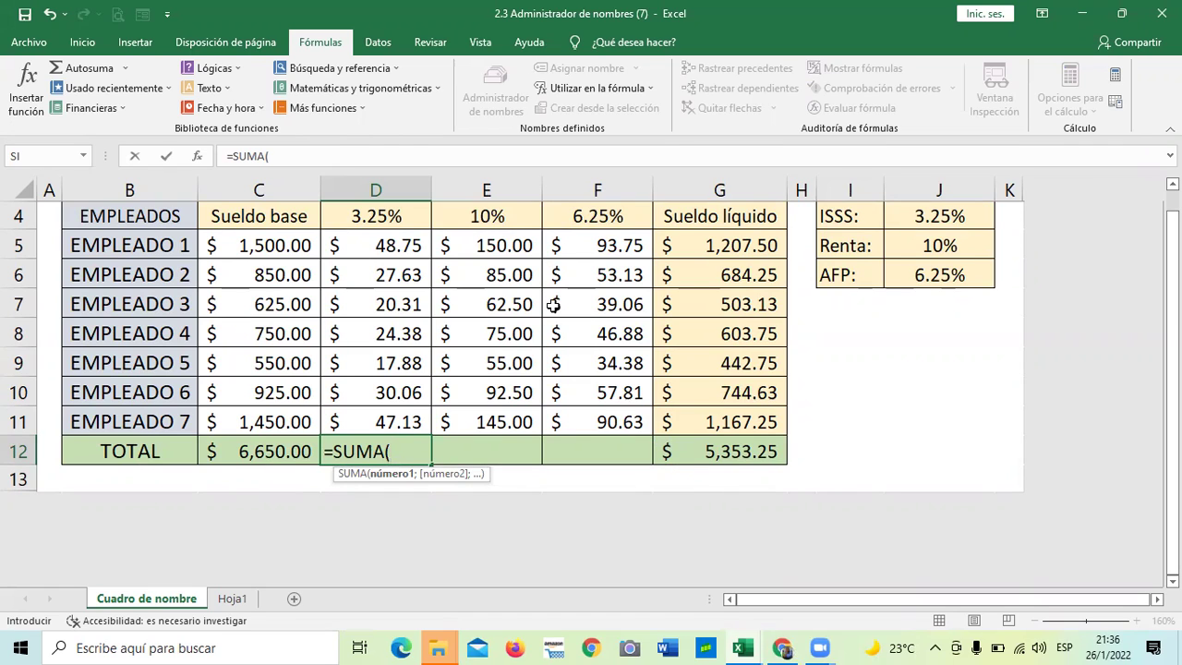
type("IS")
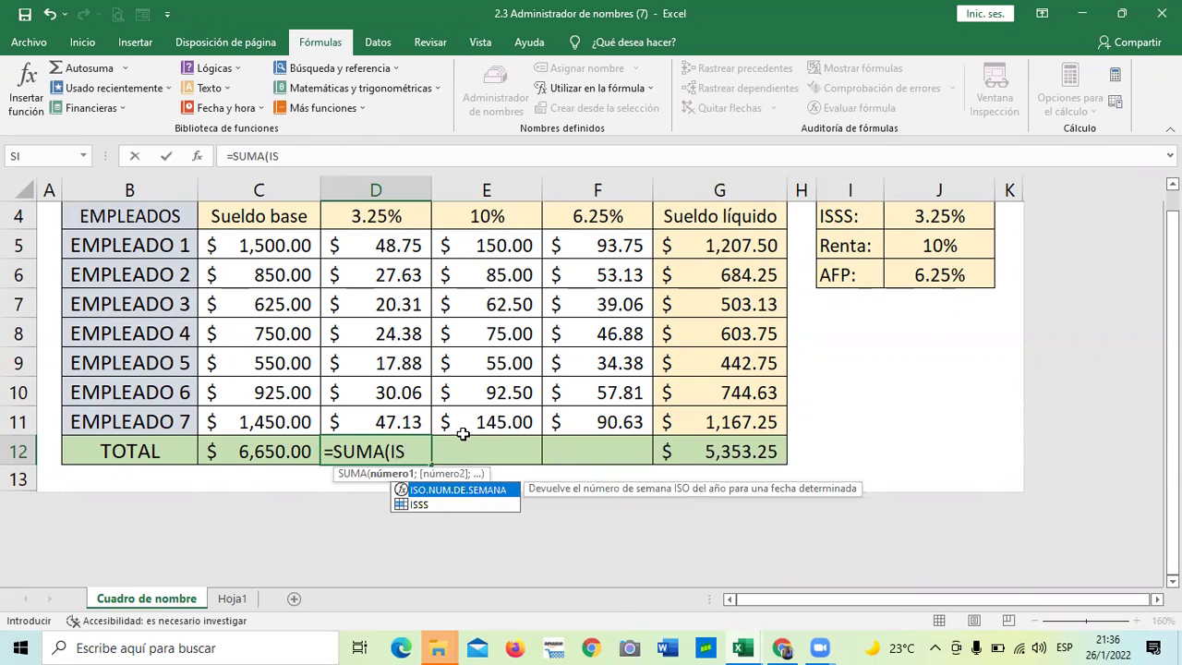
double_click(458, 504)
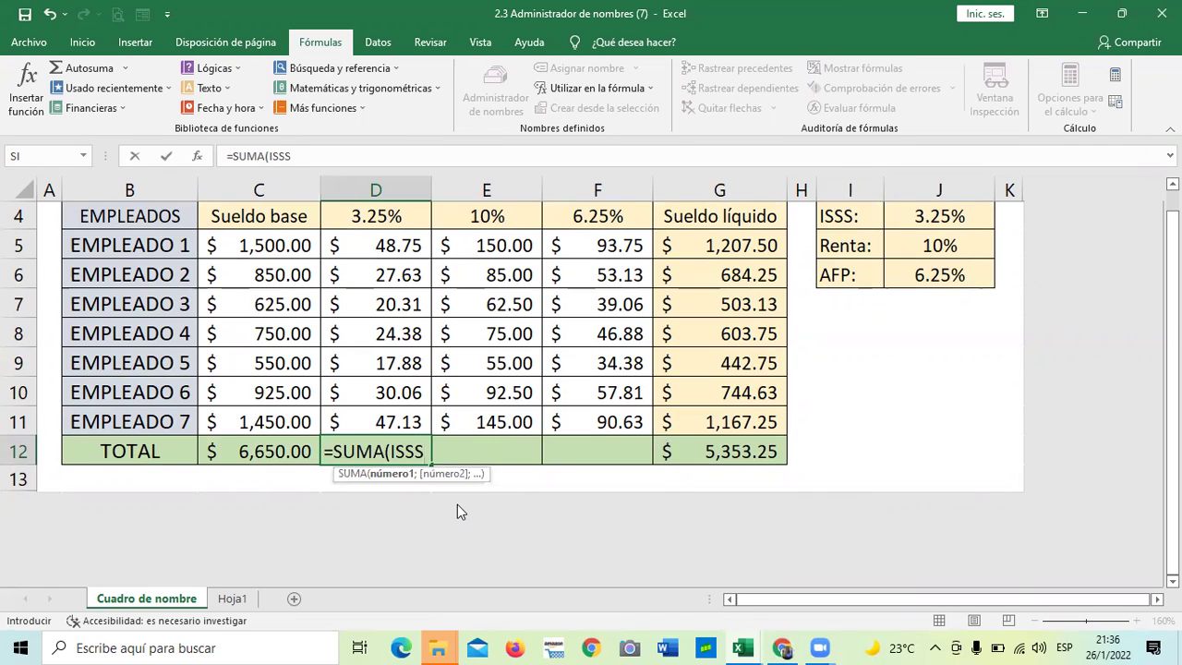
type(")")
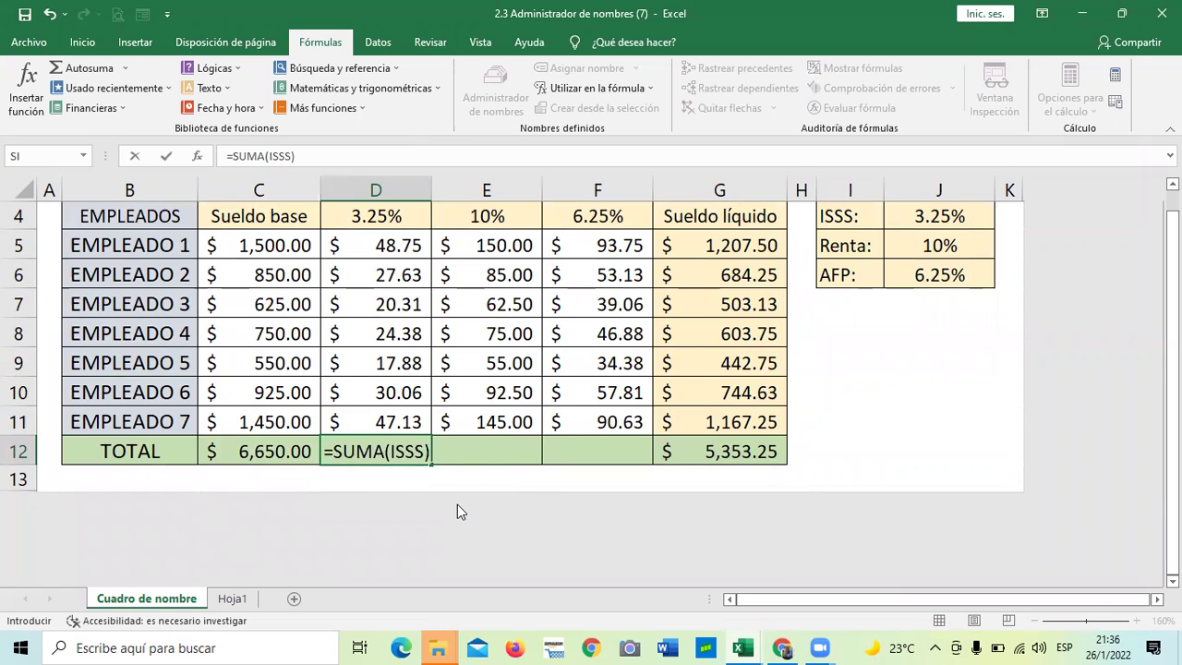
key("Return")
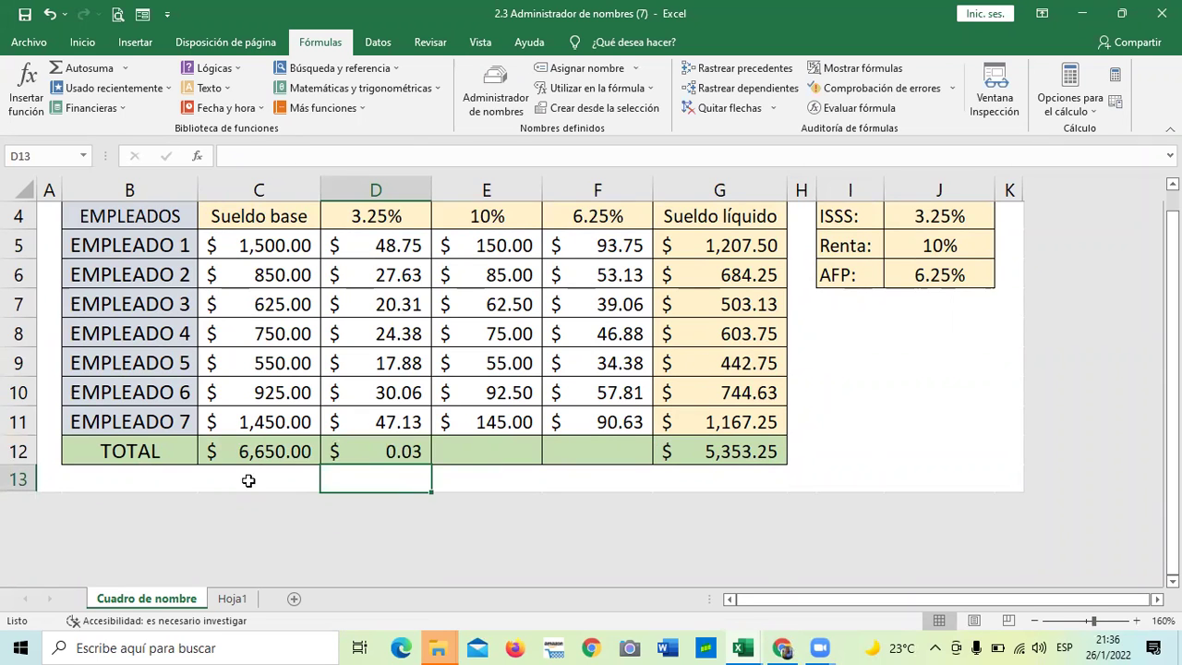
Clear the formula from D12 and check the formula used for the Sueldo base total in C12.
left_click(389, 449)
key("BackSpace")
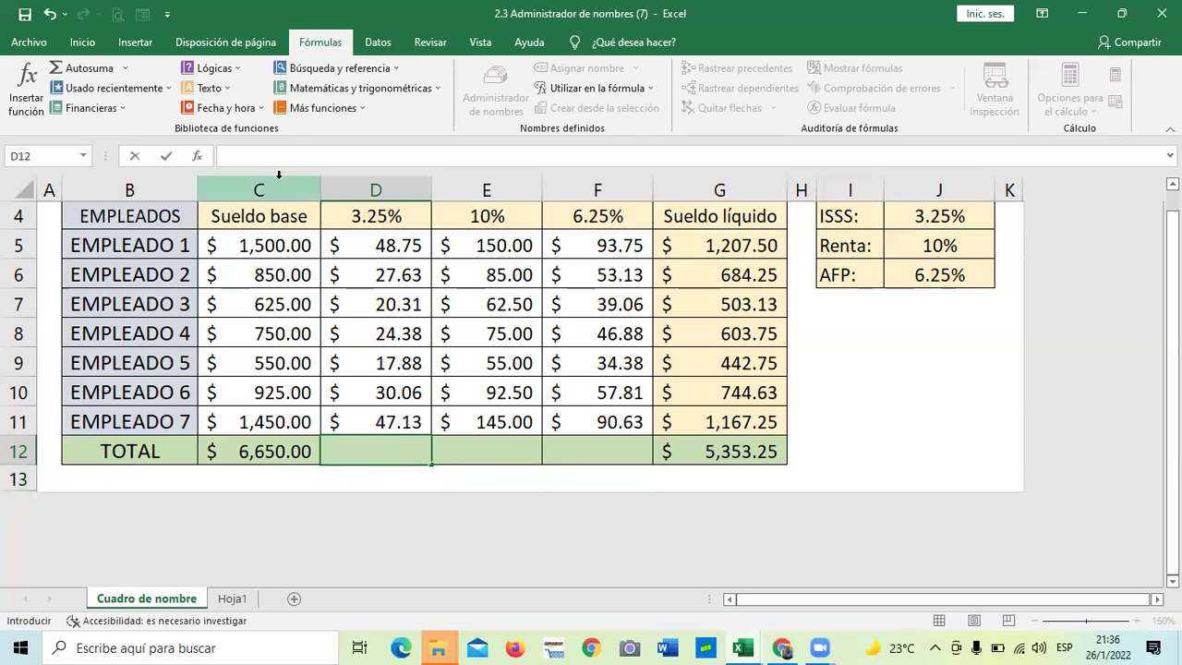
key("ctrl+Return")
left_click(276, 451)
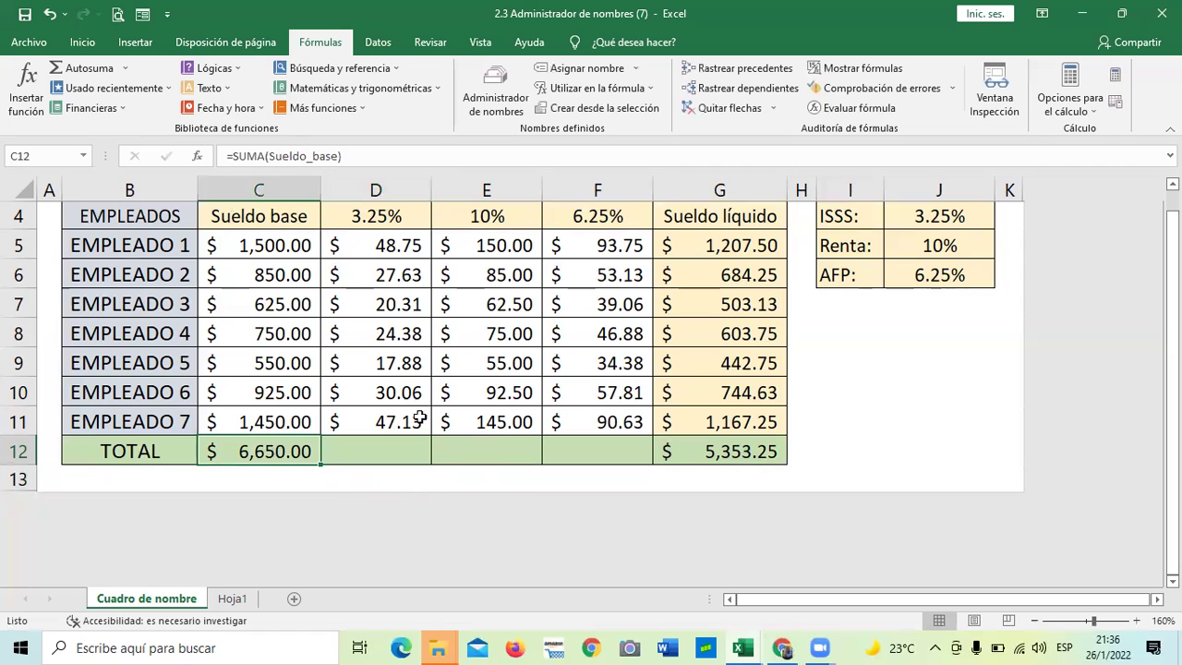
left_click(344, 454)
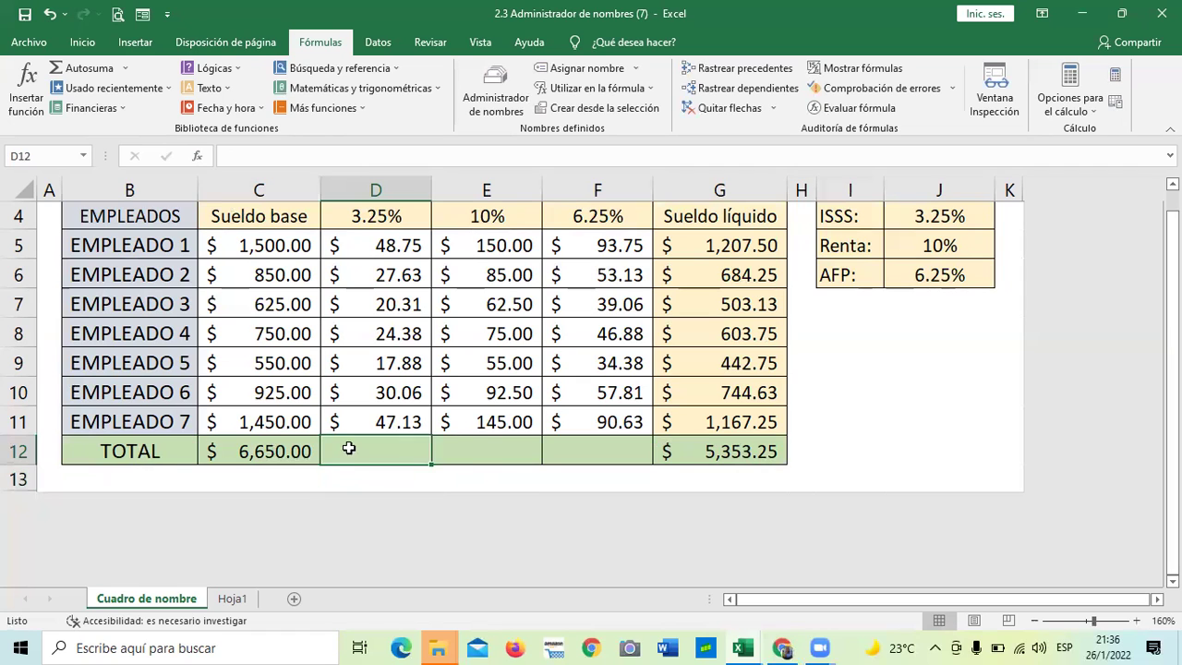
Try to define the workbook name ISSS for the 3.25% deduction amounts in D5:D11.
left_click(384, 255)
left_click_drag(384, 256, 394, 419)
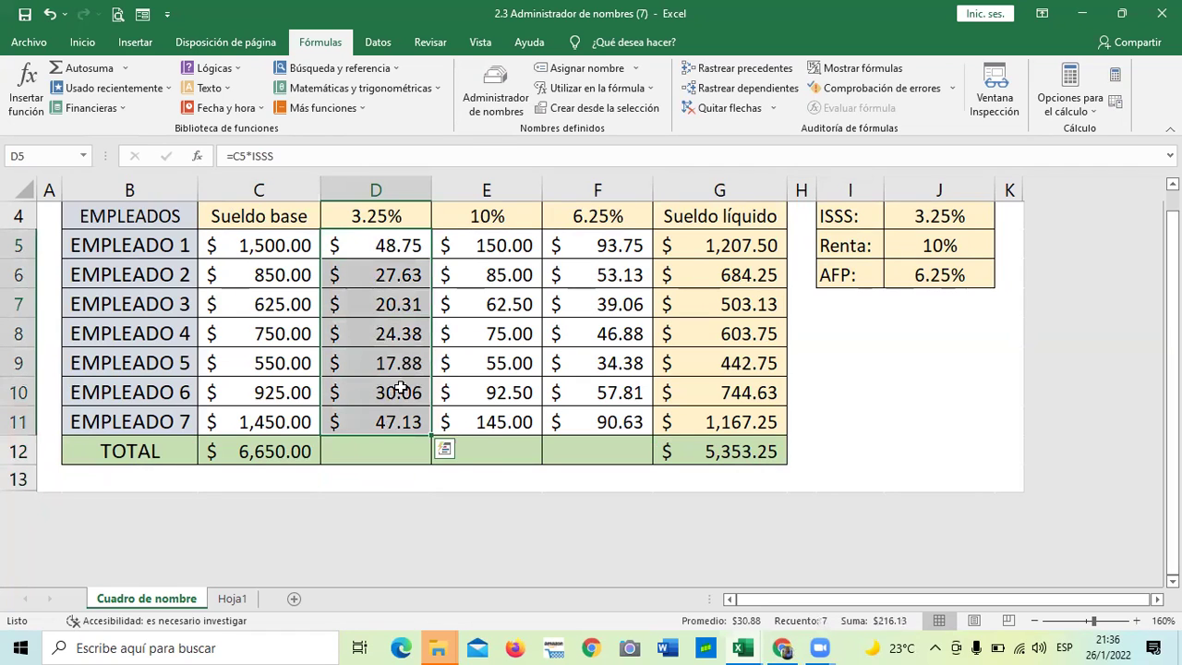
left_click(571, 74)
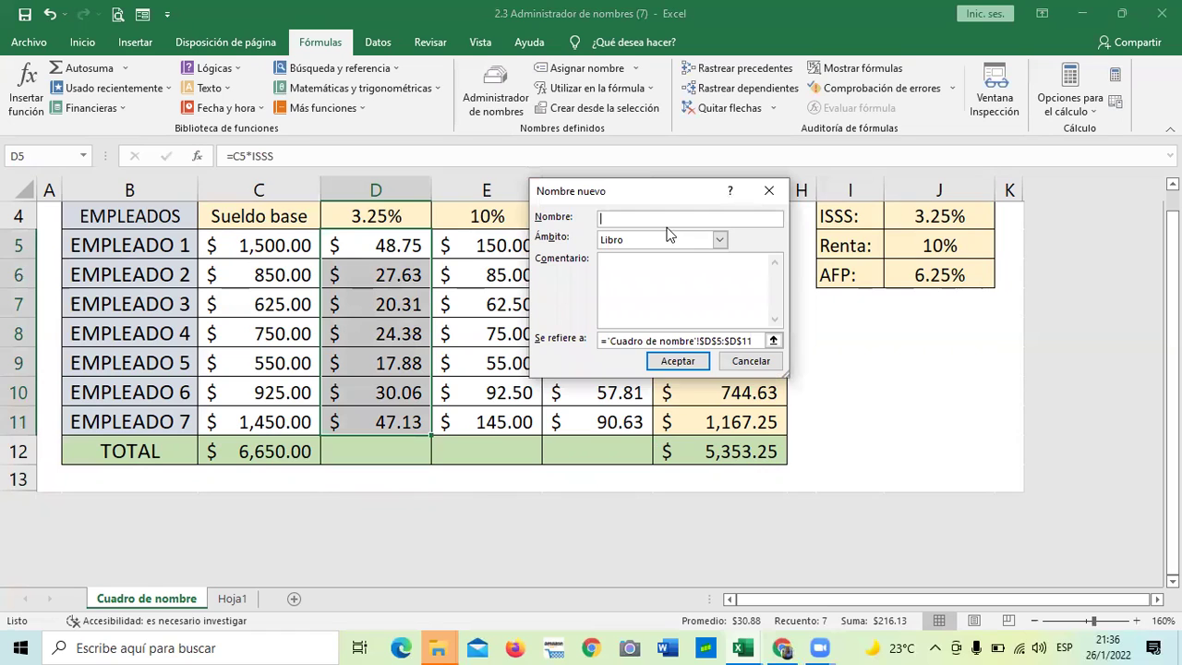
type("ISSS")
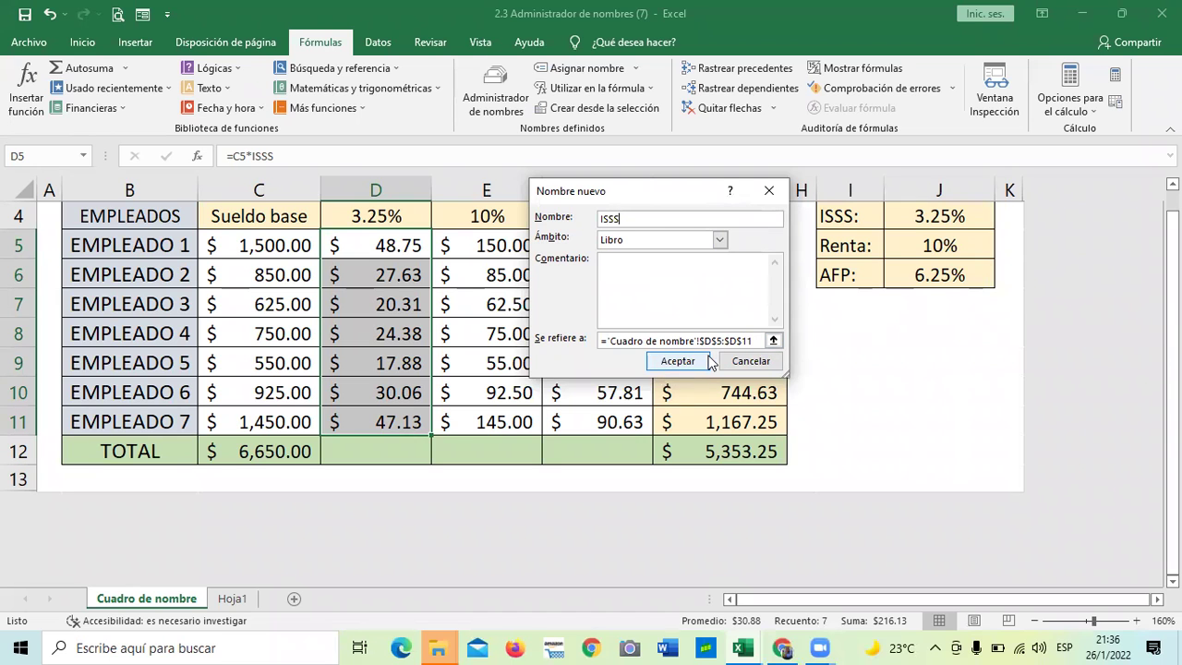
left_click(758, 341)
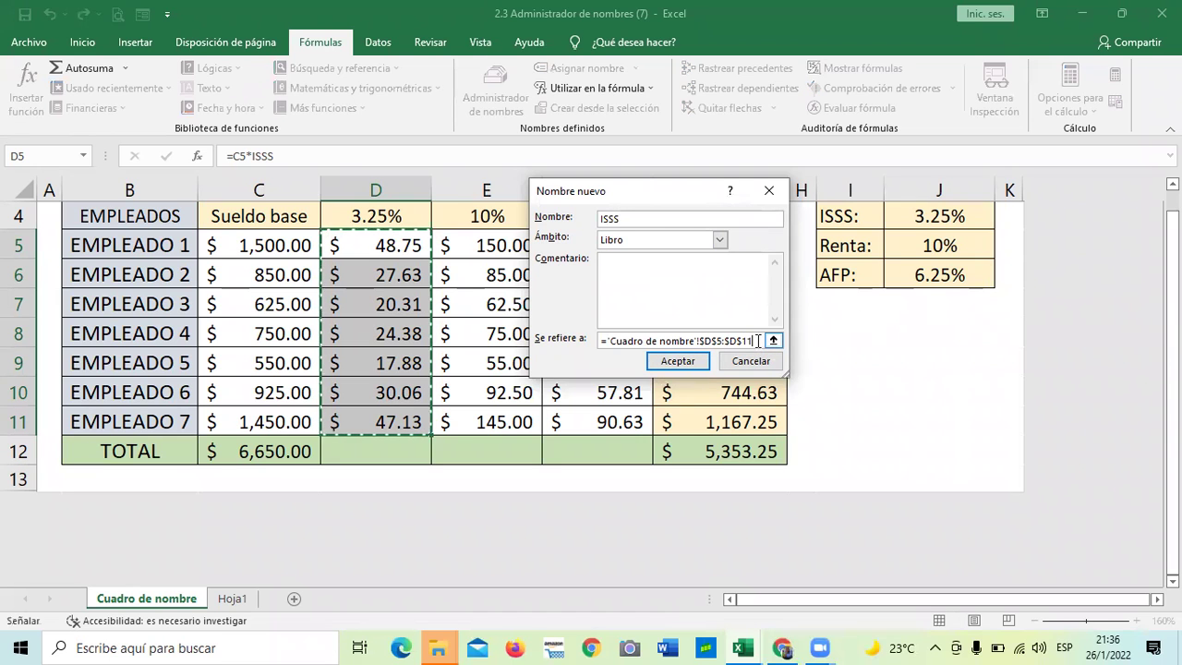
left_click(686, 365)
left_click(574, 372)
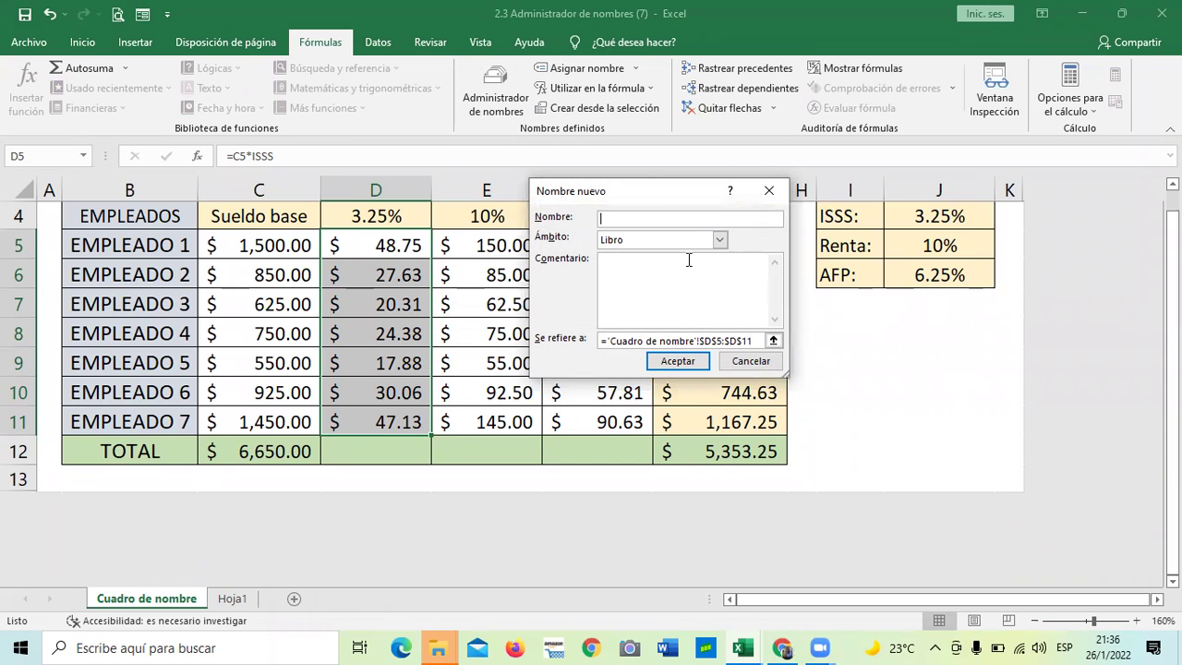
Define the name SEGURO for the range D5:D11.
type("SEGURO")
left_click(681, 360)
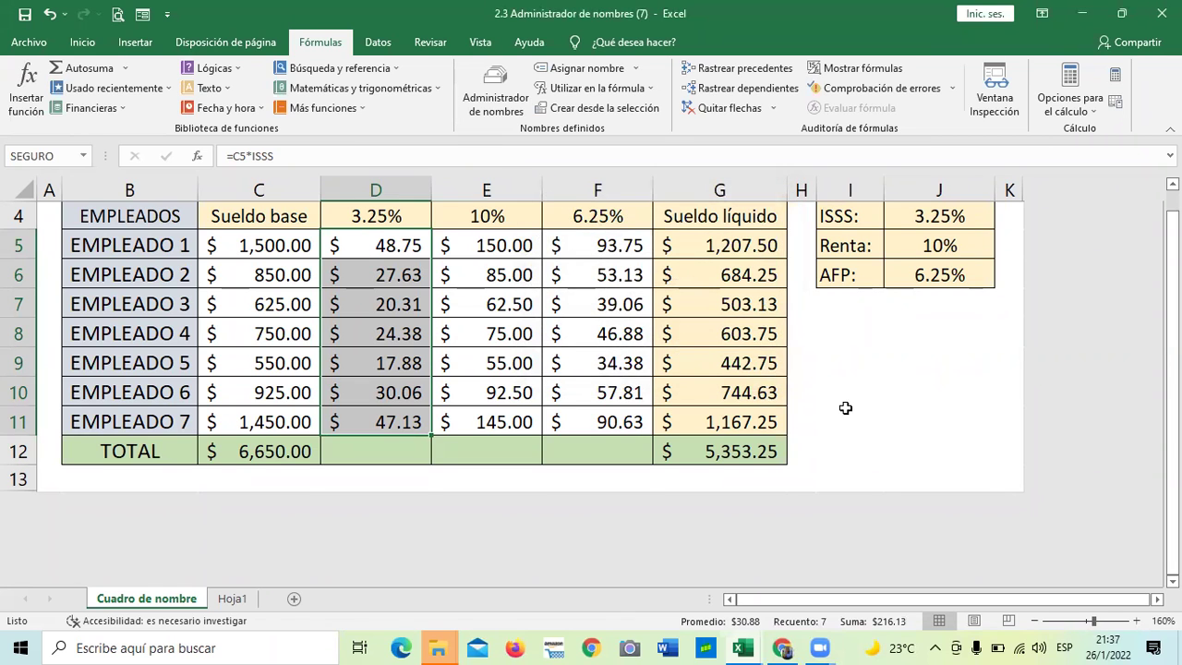
left_click(848, 398)
Total the 3.25% deductions in D12 with the formula =SUMA(SEGURO).
left_click(388, 450)
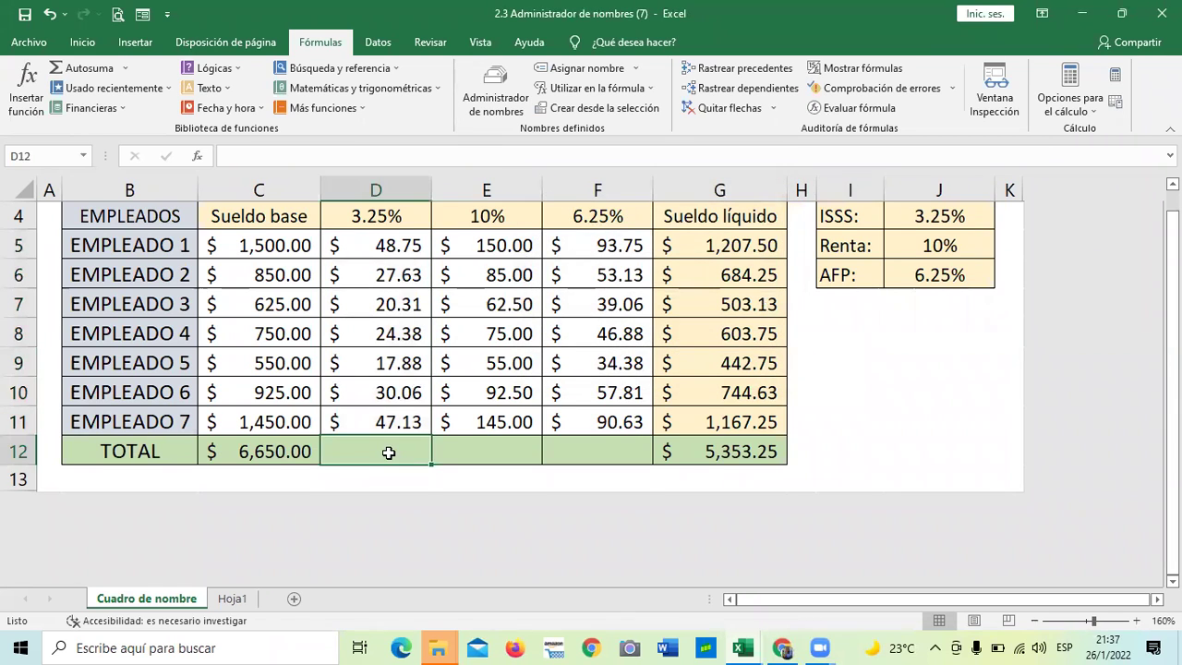
type("=SUM")
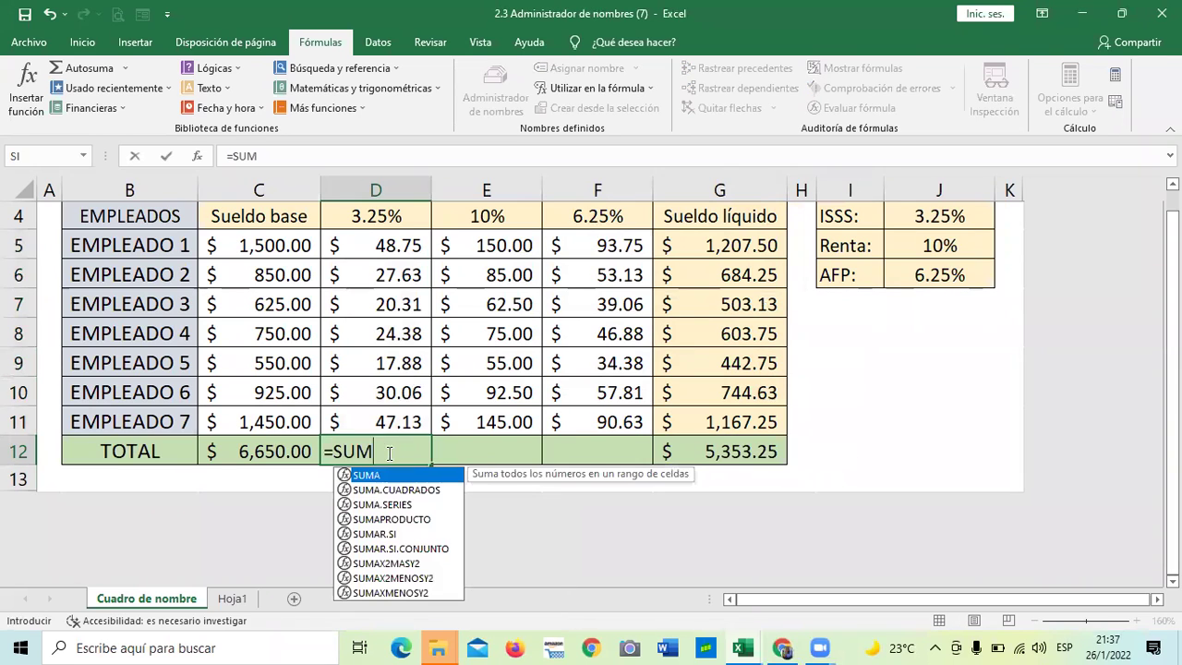
type("A(")
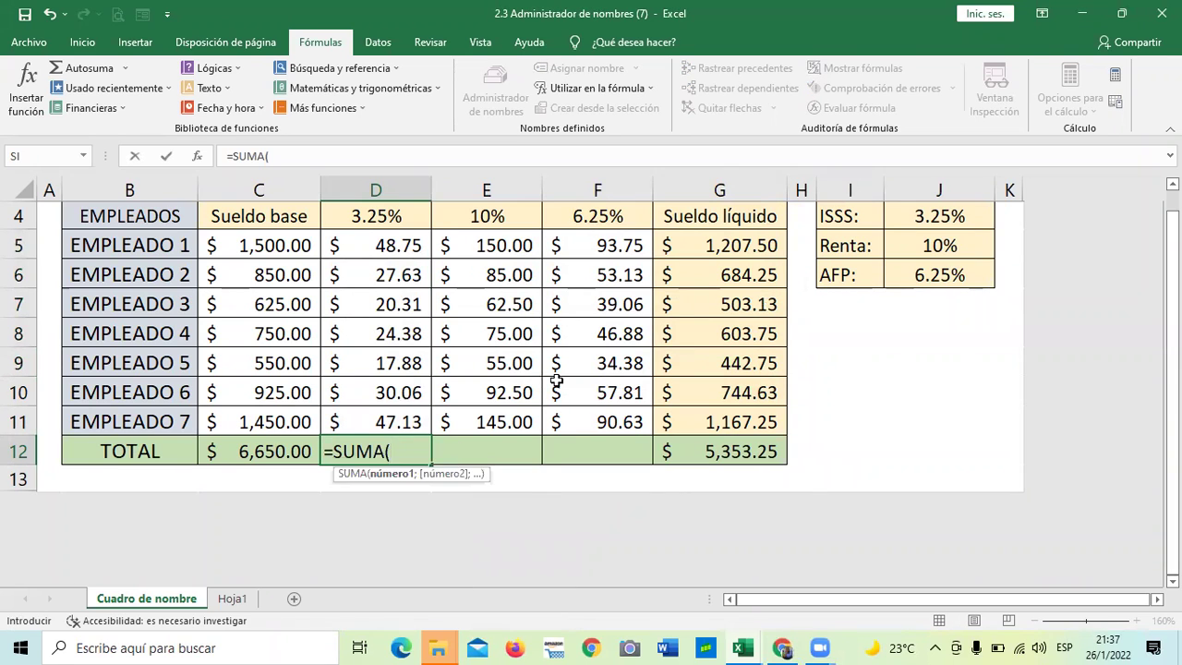
type("SE")
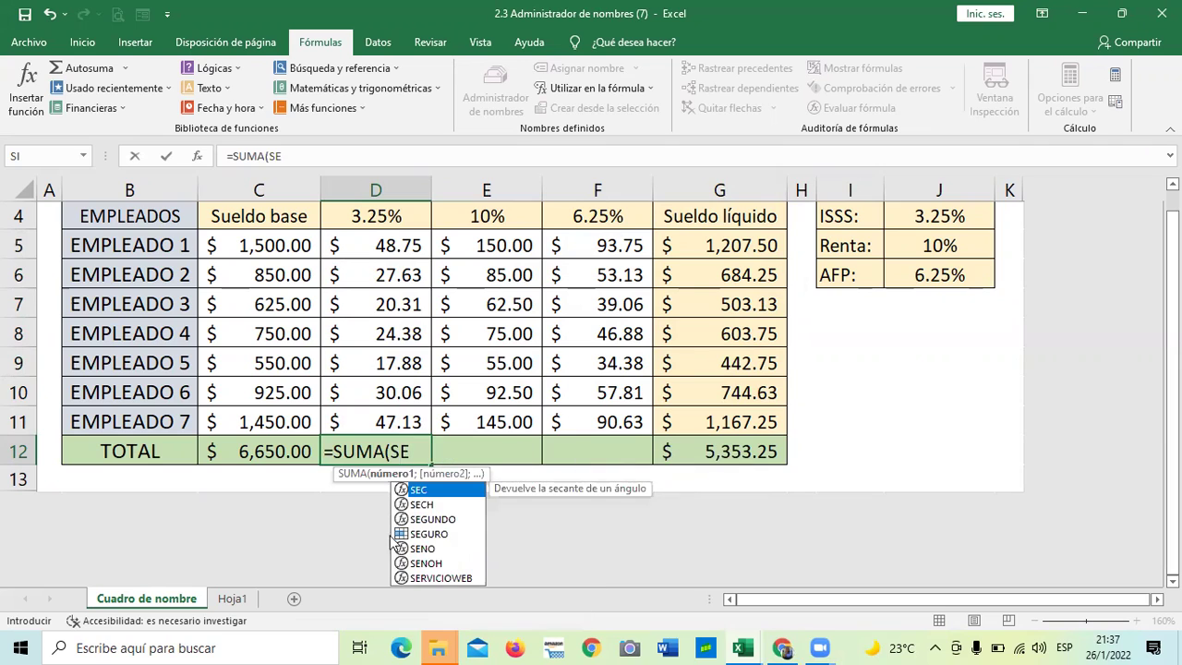
double_click(445, 535)
type(")")
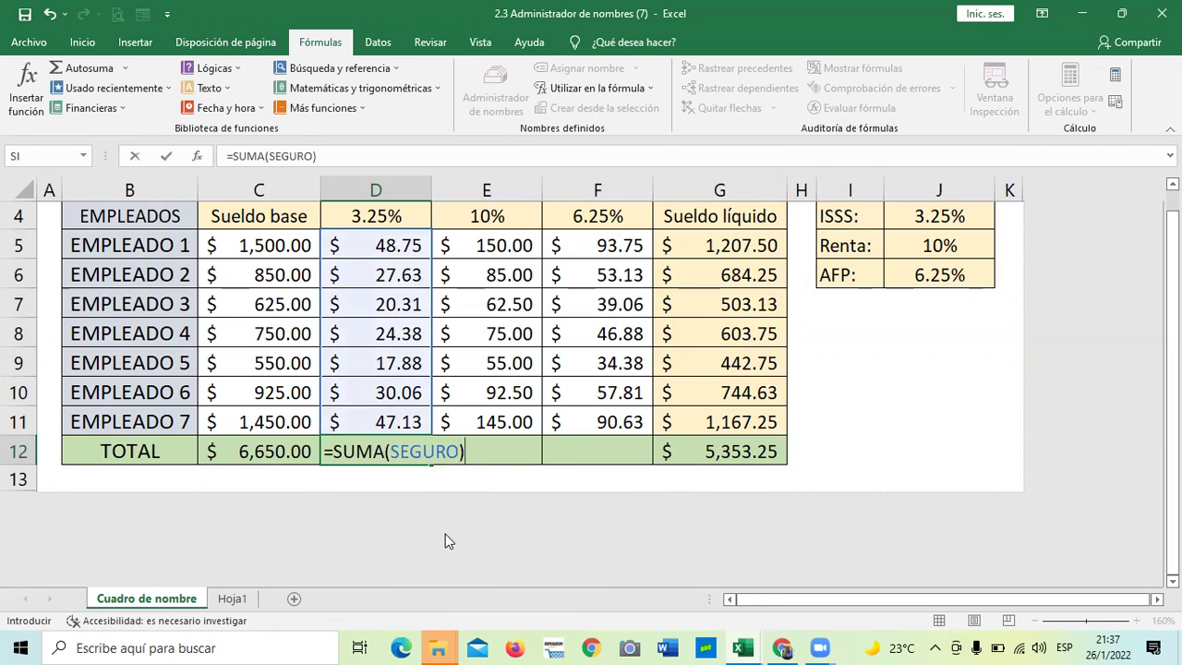
key("Return")
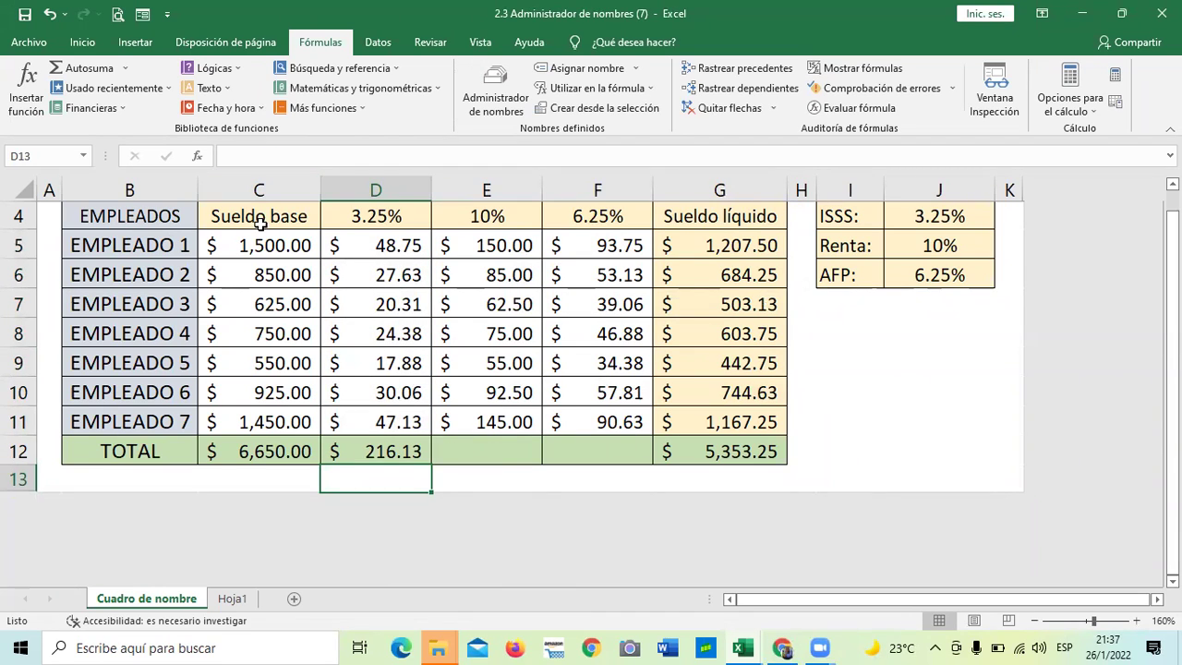
Total the 10% deductions E5:E11 in cell E12 with AutoSum.
left_click(492, 445)
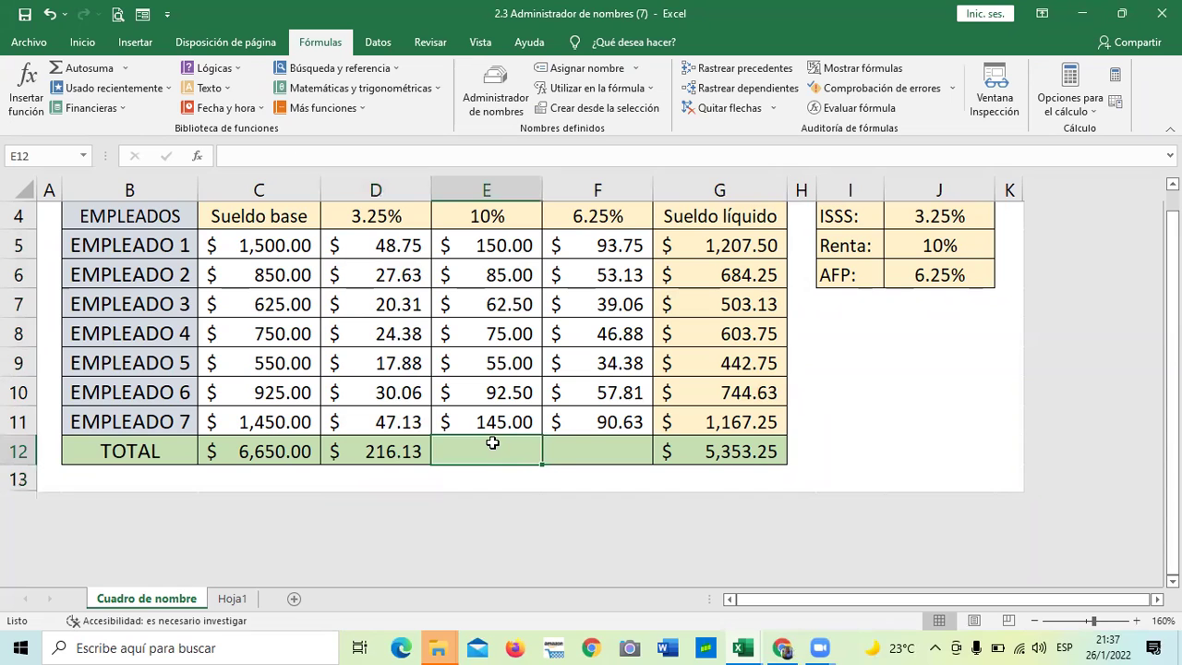
left_click(957, 365)
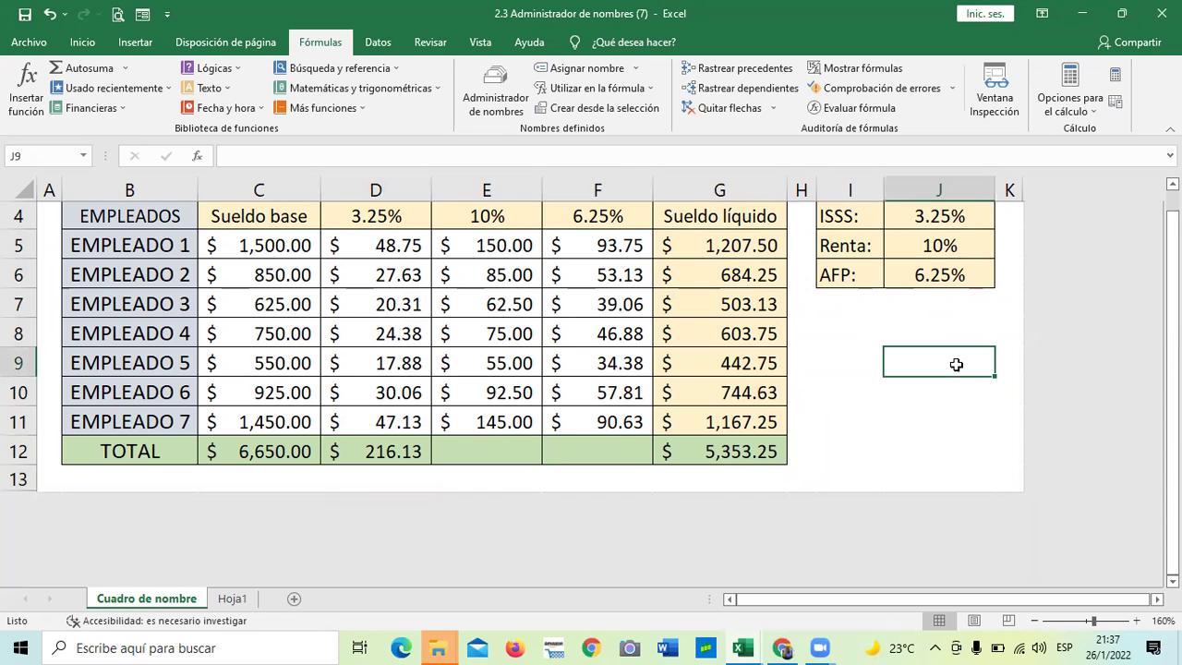
left_click_drag(483, 242, 484, 462)
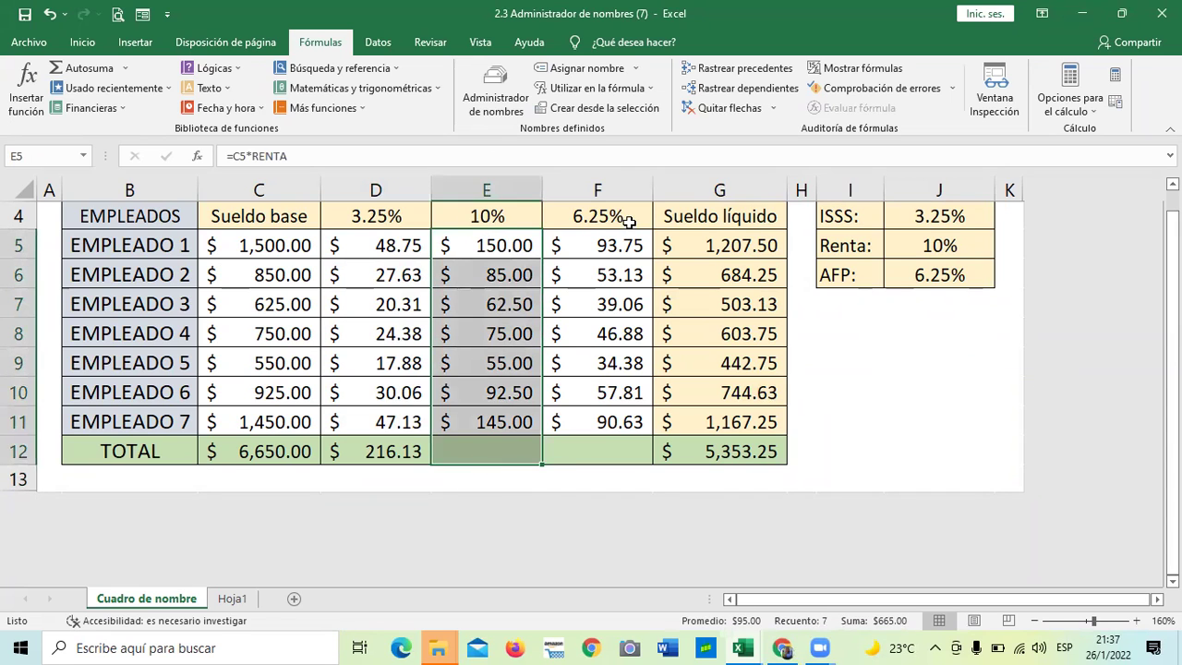
left_click(74, 43)
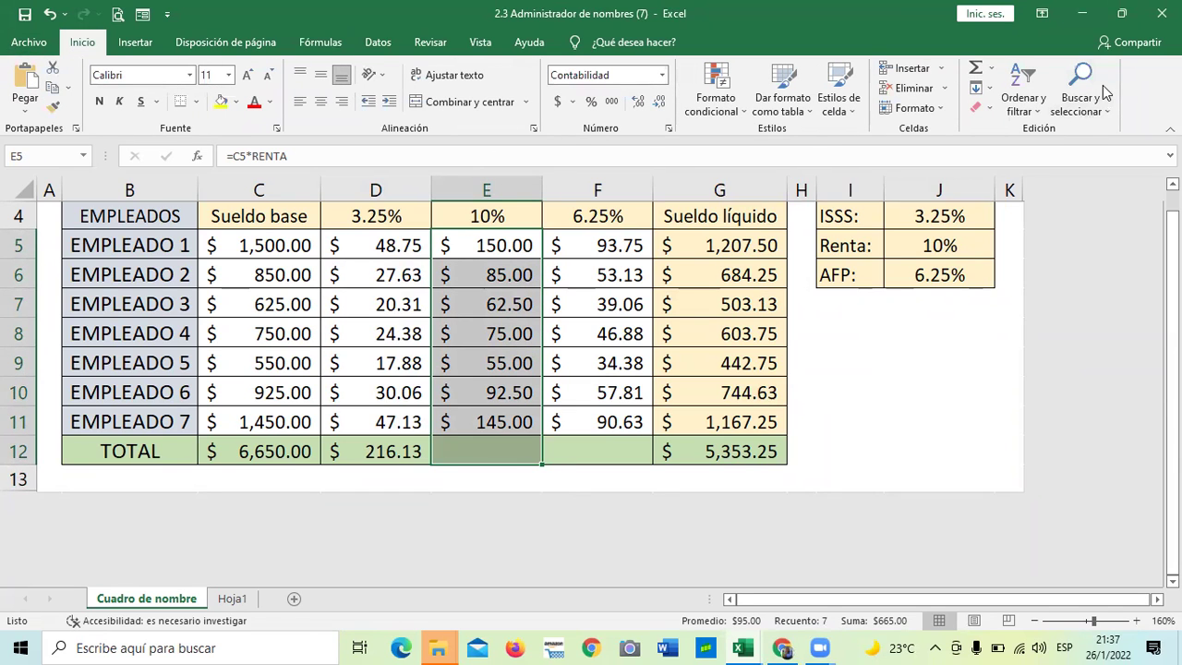
key("alt+equal")
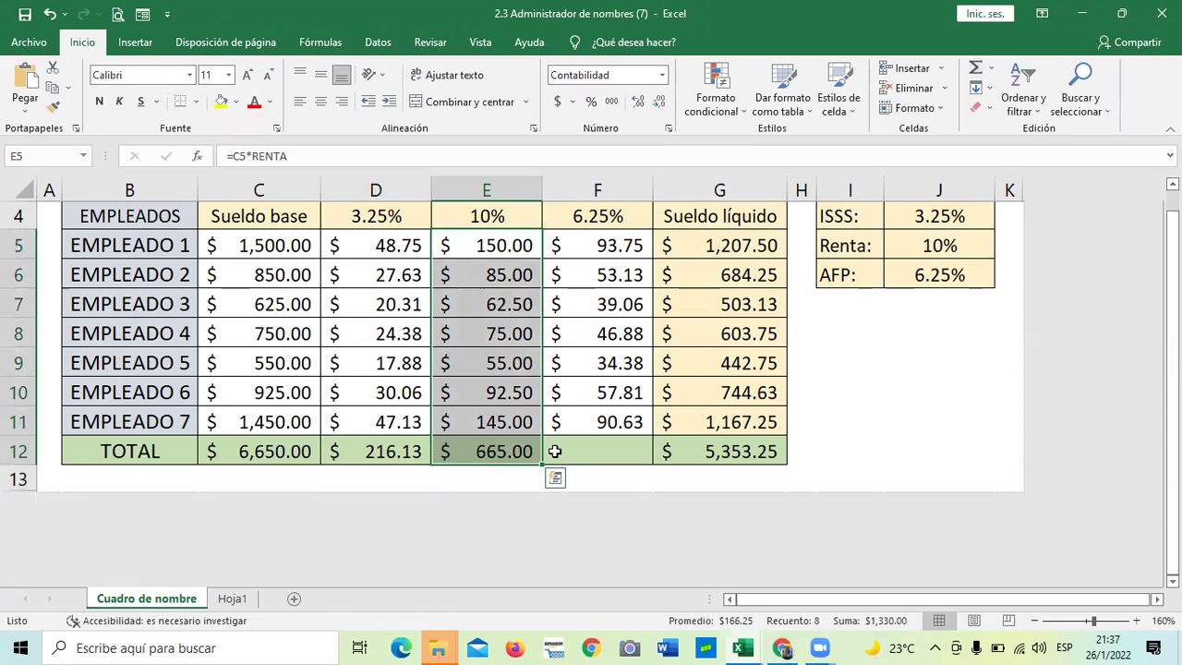
left_click(587, 443)
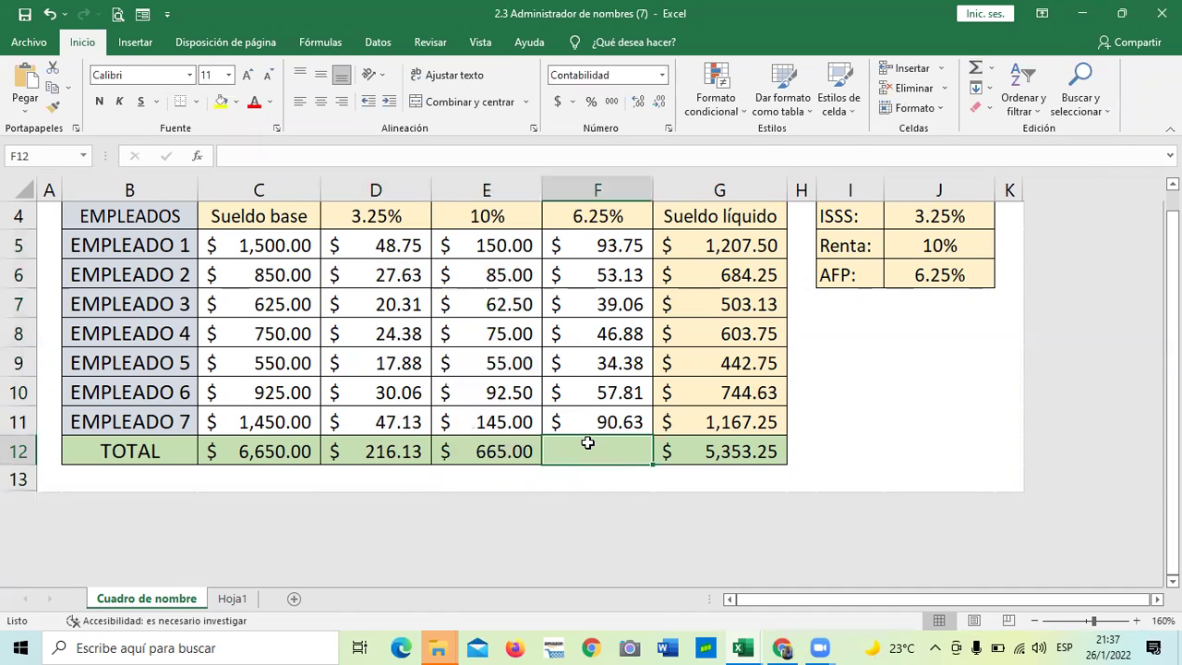
scroll(875, 429, "up", 1)
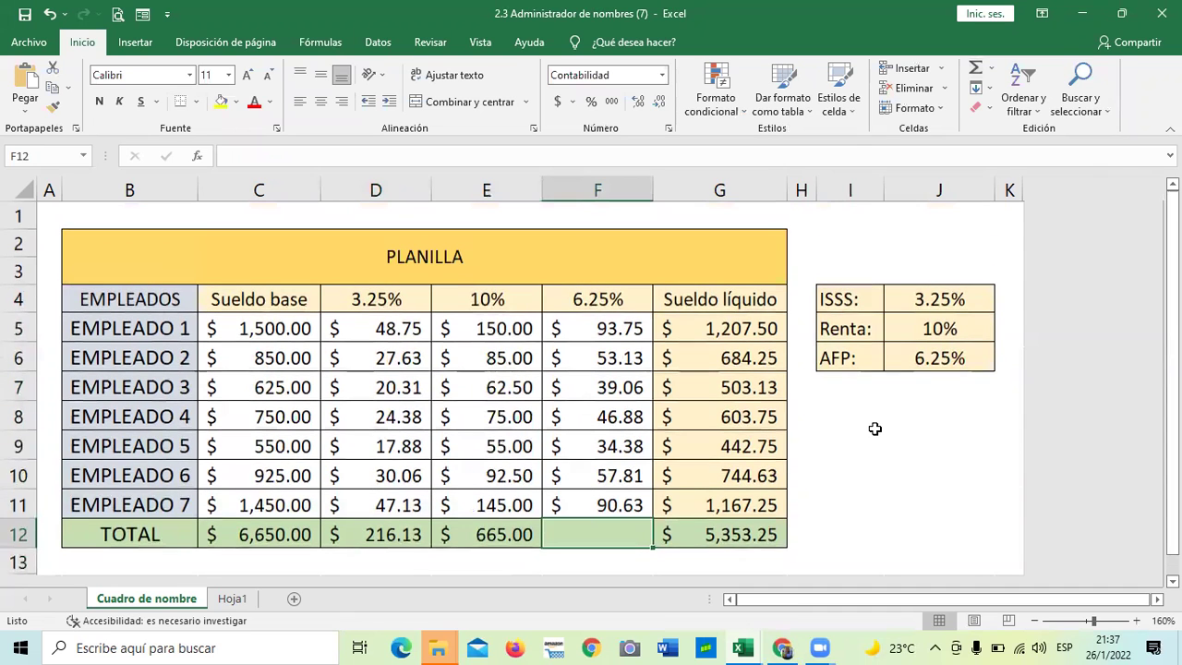
scroll(875, 429, "down", 1)
scroll(874, 428, "up", 1)
left_click(280, 329)
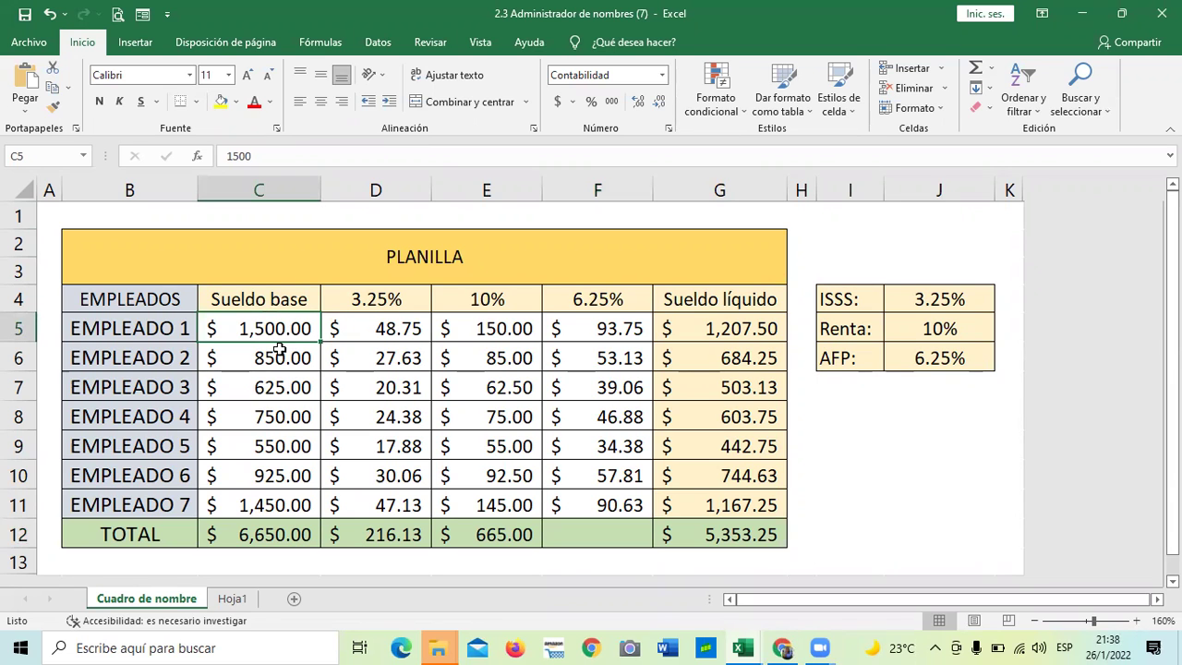
scroll(280, 349, "down", 2)
scroll(282, 340, "up", 1)
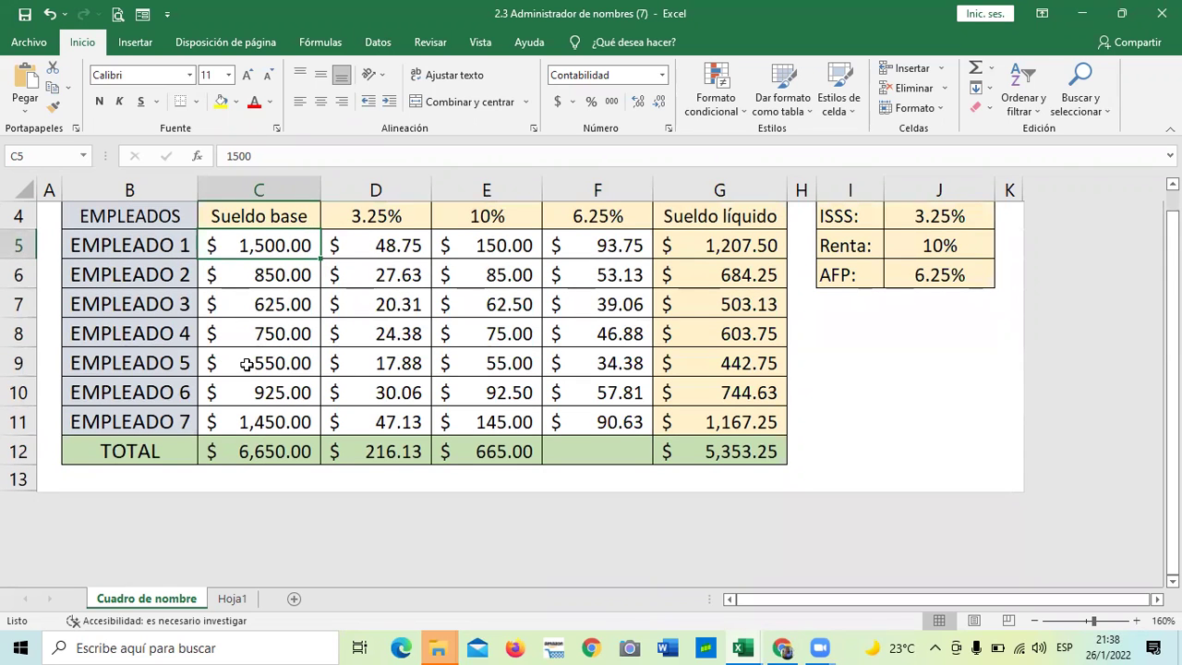
scroll(248, 369, "up", 1)
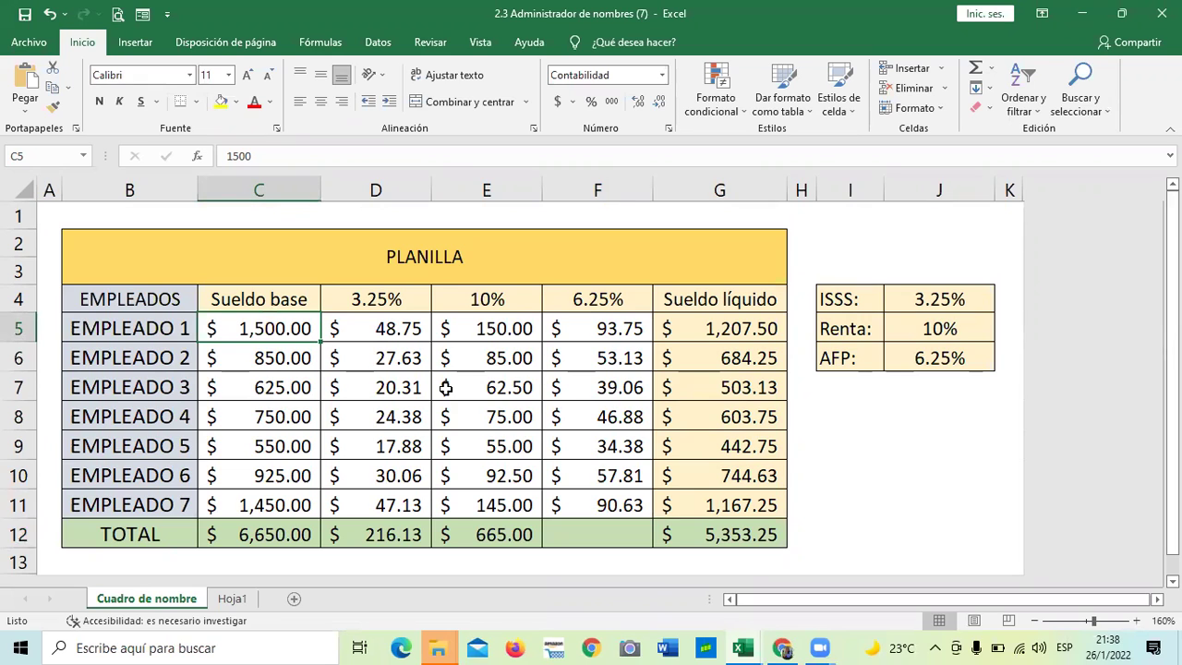
left_click(401, 297)
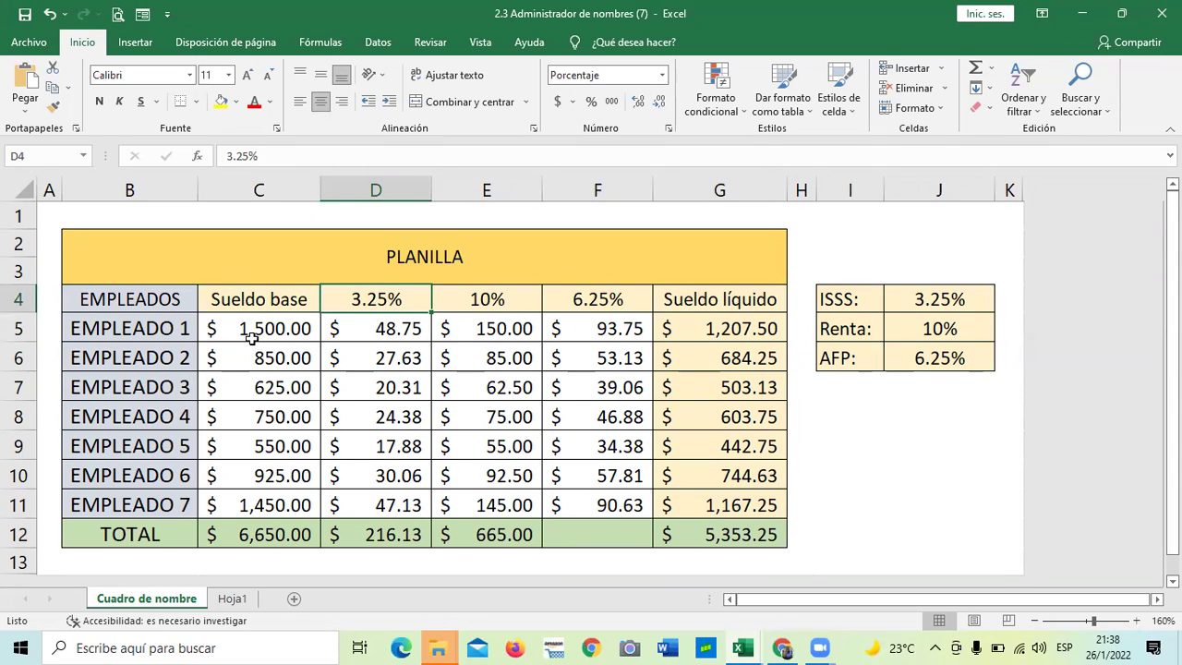
Delete all the employees' base salaries in C5:C11, keeping the formulas in the other columns.
left_click_drag(297, 328, 292, 494)
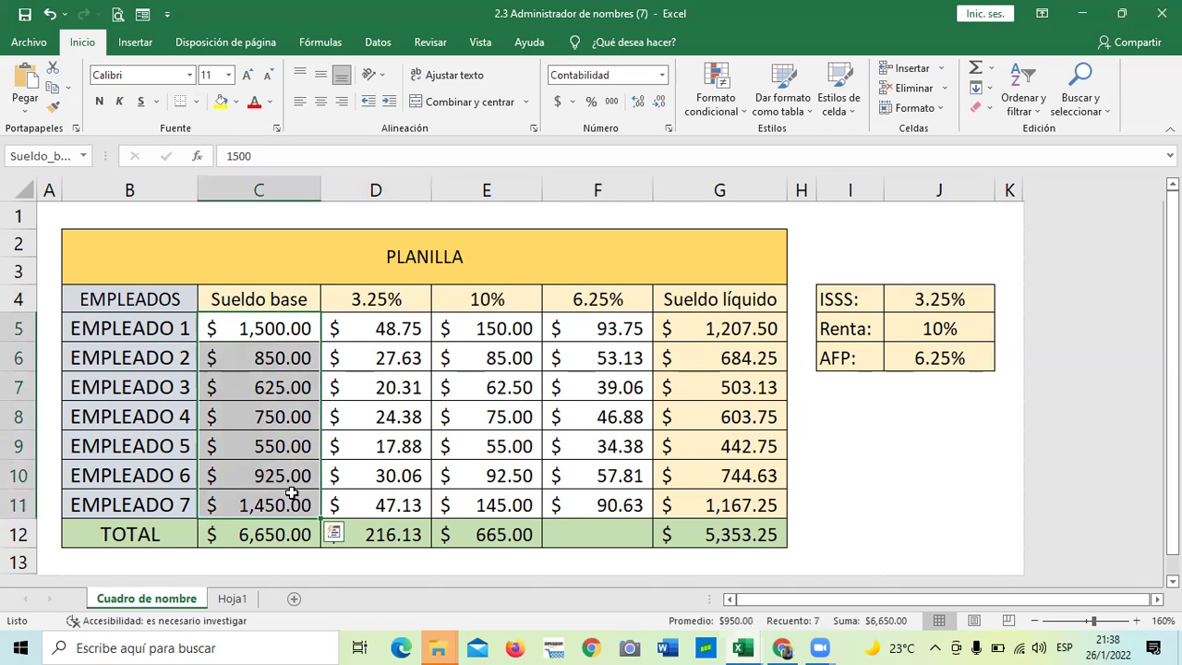
key("Delete")
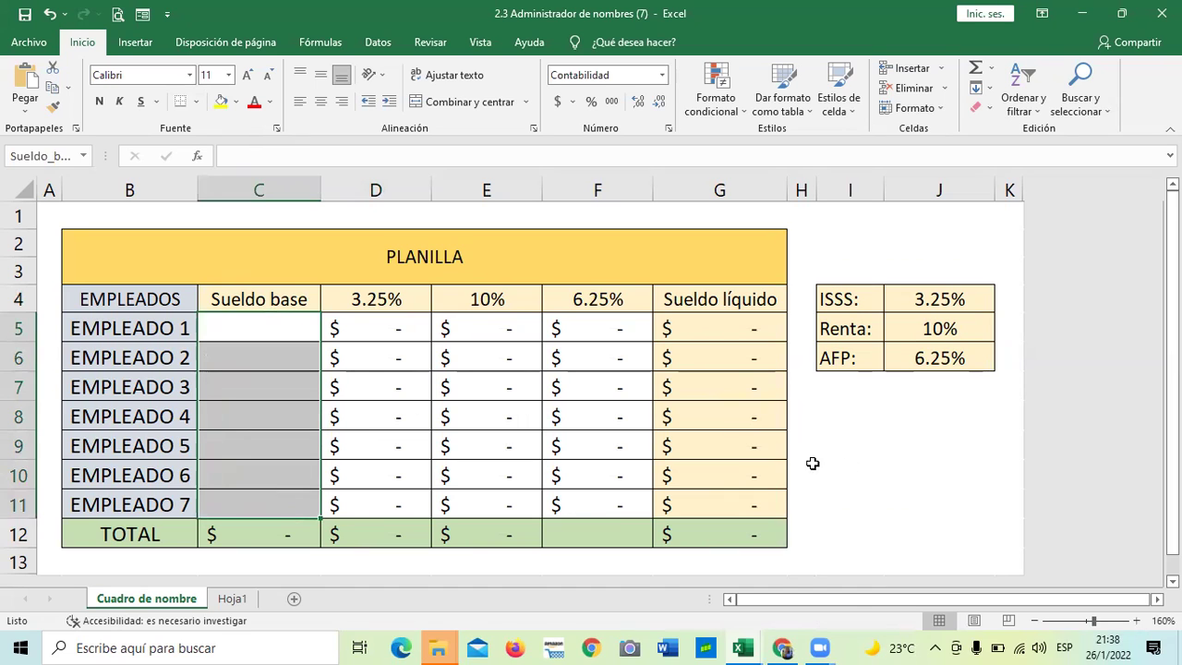
Enter the base salaries 1450 for EMPLEADO 1 in C5 and 1250 for EMPLEADO 2 in C6.
left_click(855, 456)
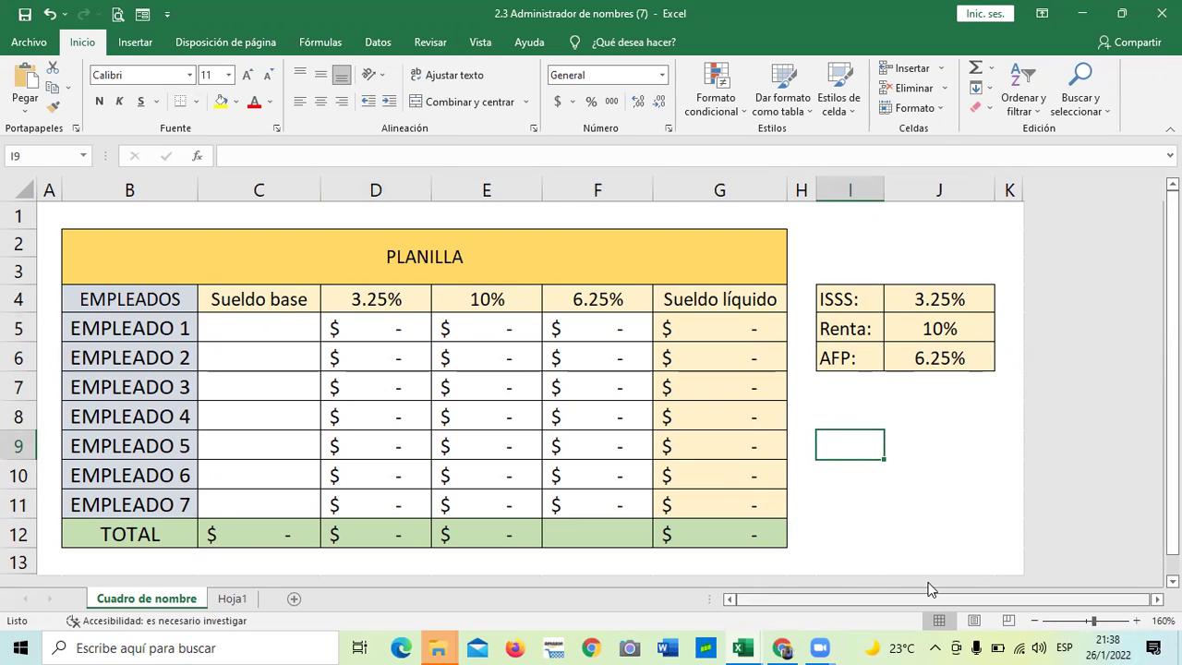
left_click(714, 334)
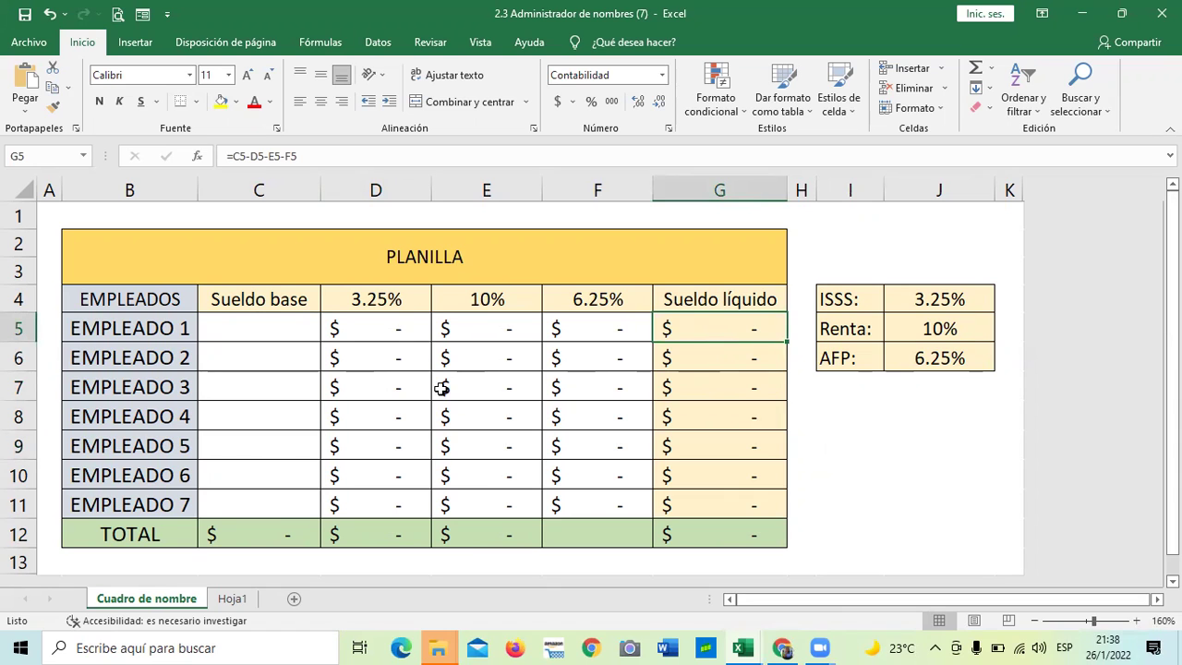
left_click(257, 316)
type("1450")
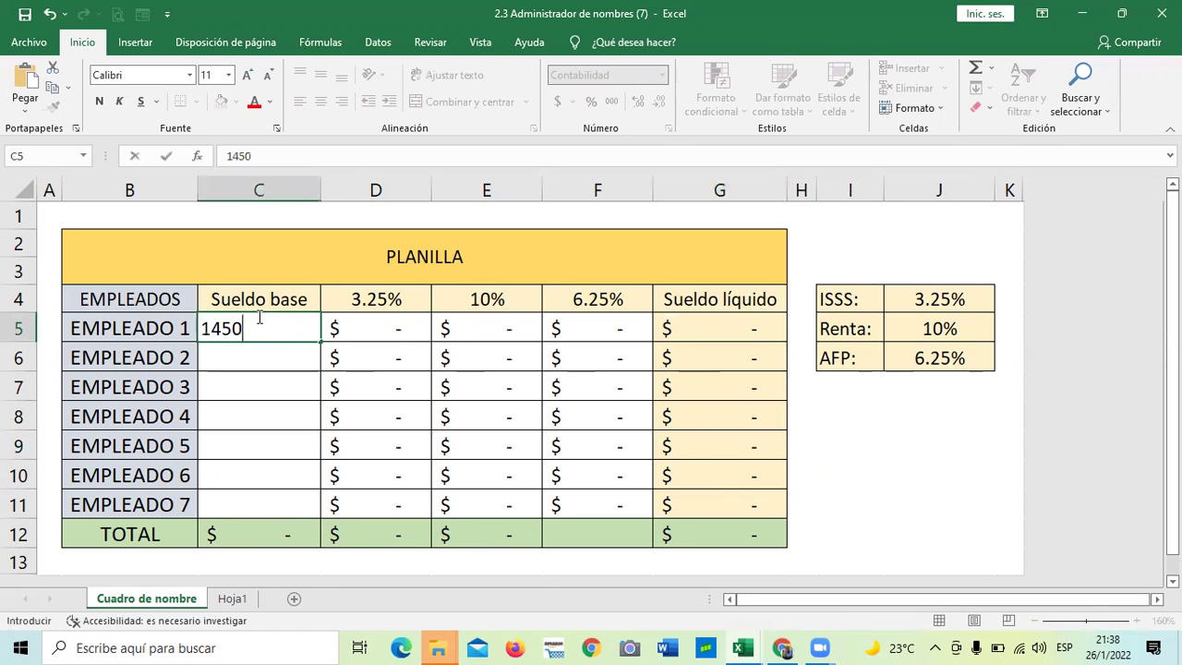
key("Return")
type("120")
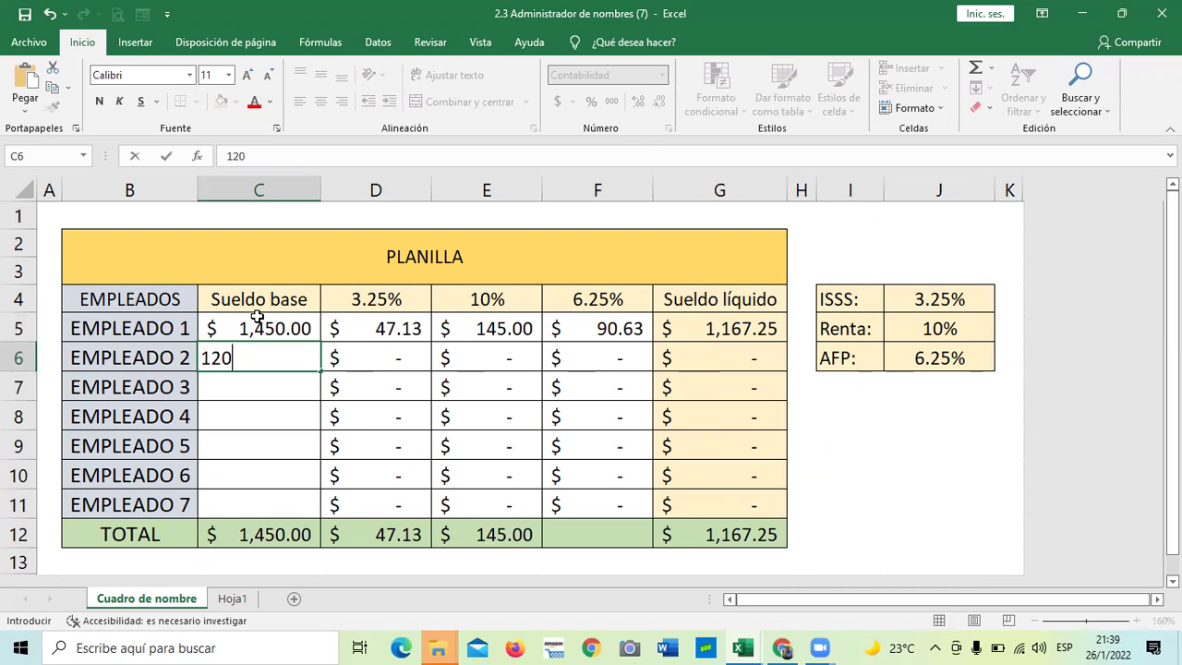
key("BackSpace")
type("50")
key("Return")
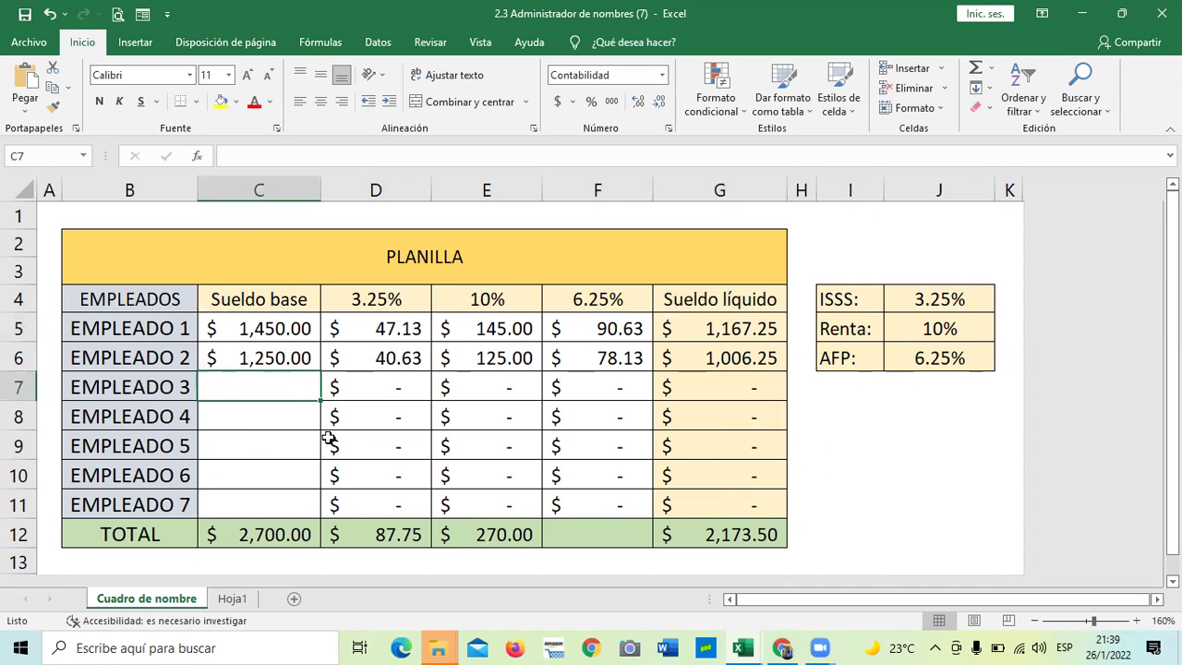
Fill in the base salaries of EMPLEADO 3 to 7 in C7:C11 with 500, 800, 650, 850 and 625.
type("500")
key("Return")
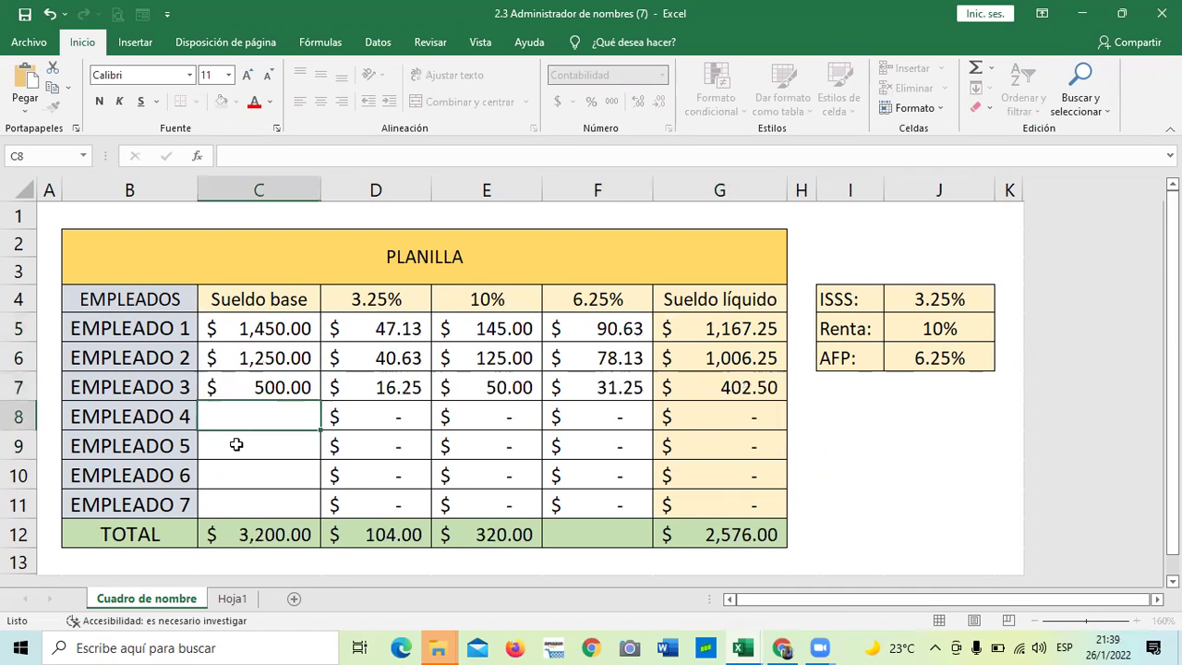
type("800")
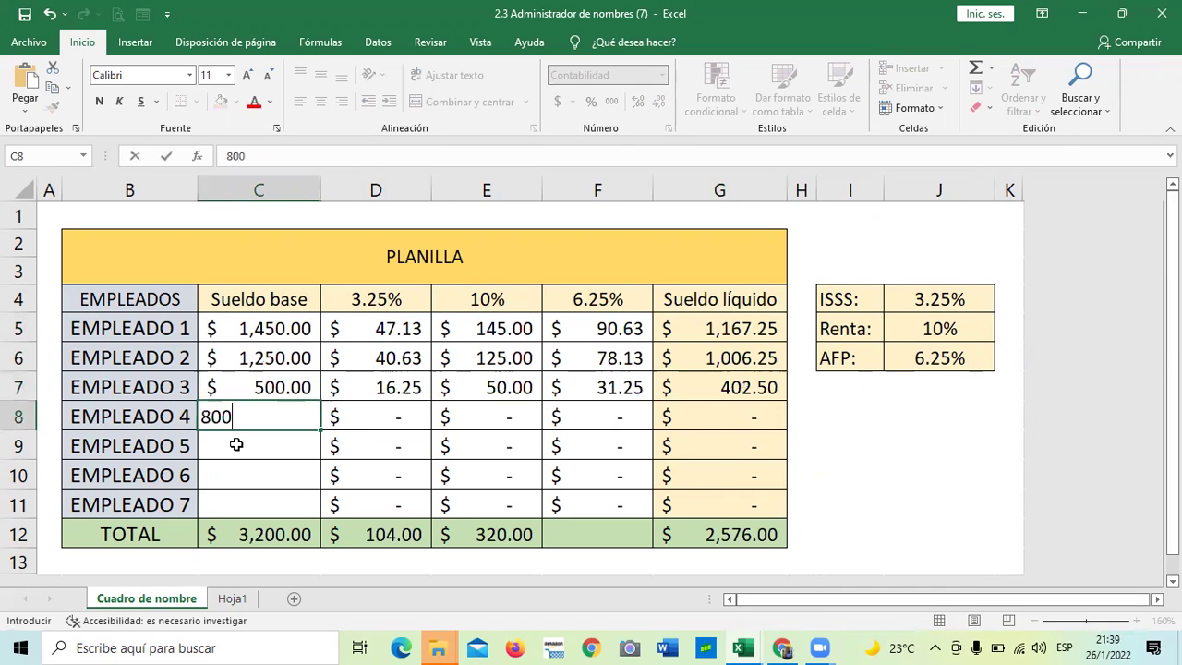
key("Return")
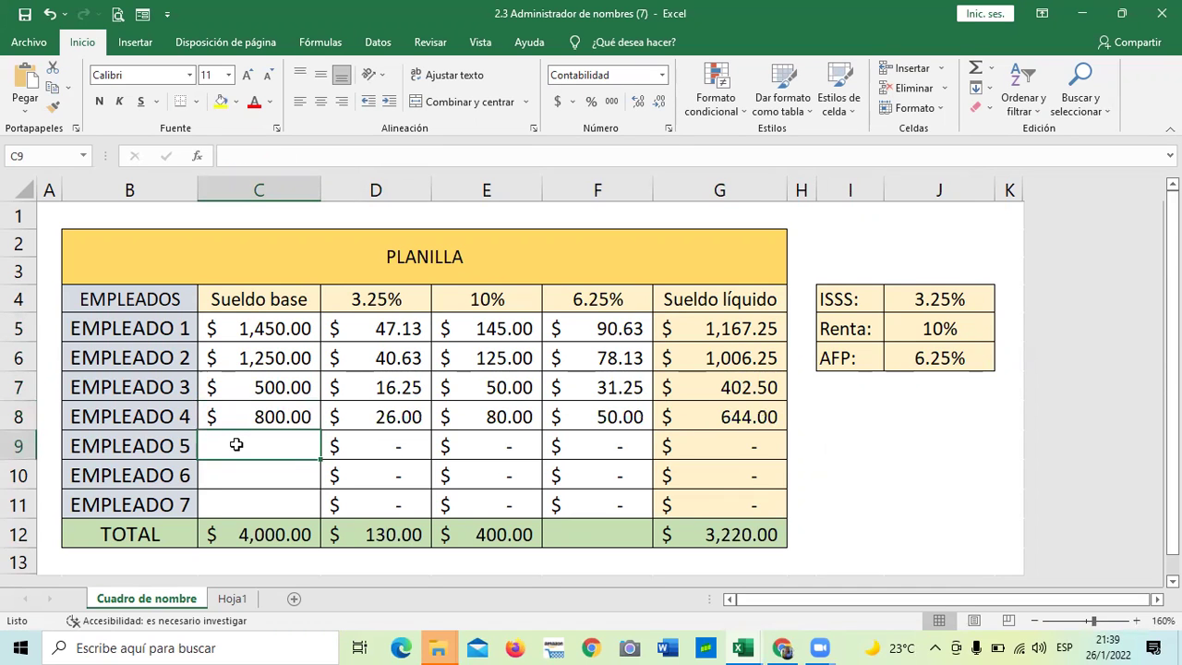
type("650")
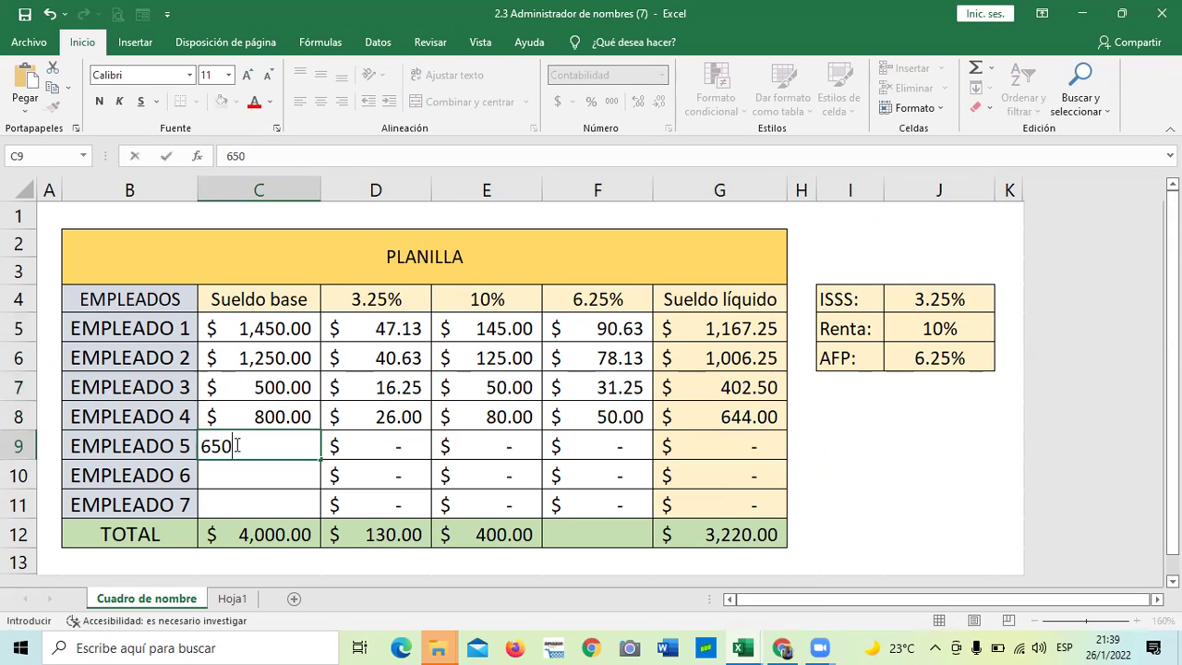
key("Return")
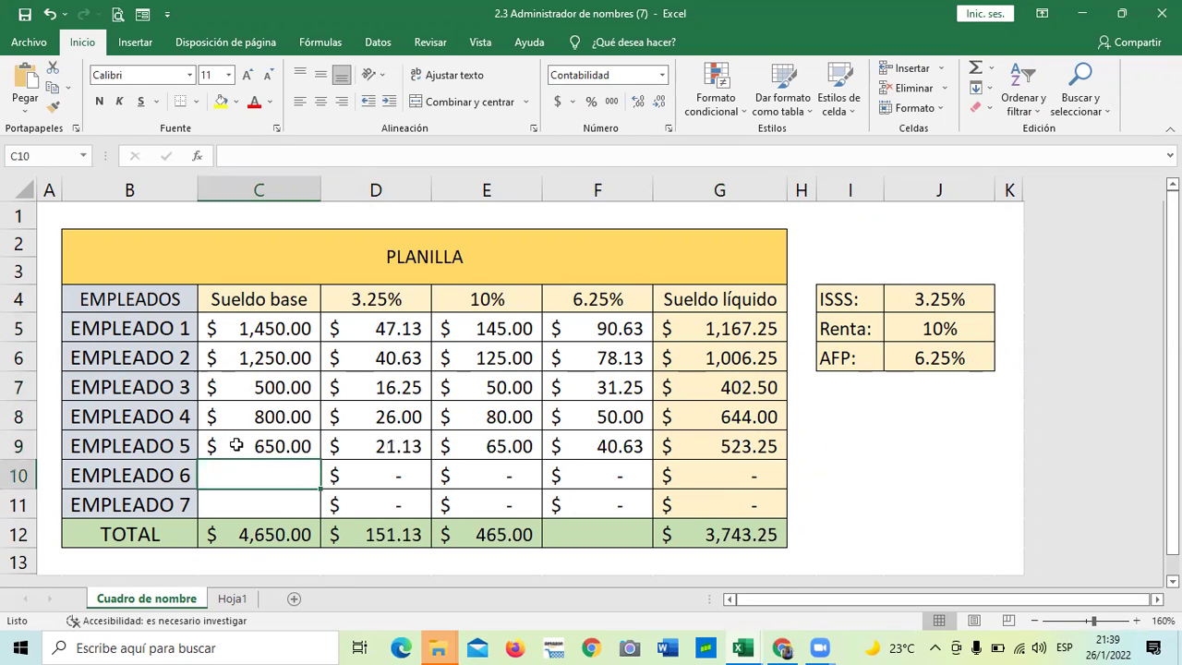
type("850")
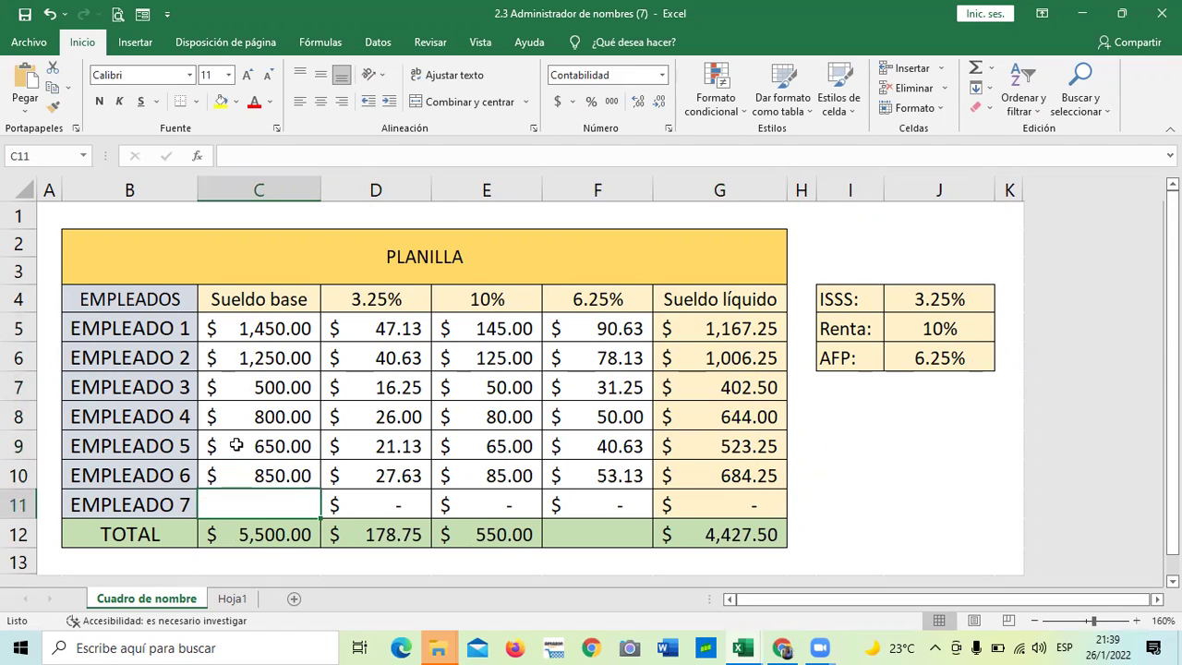
type("625")
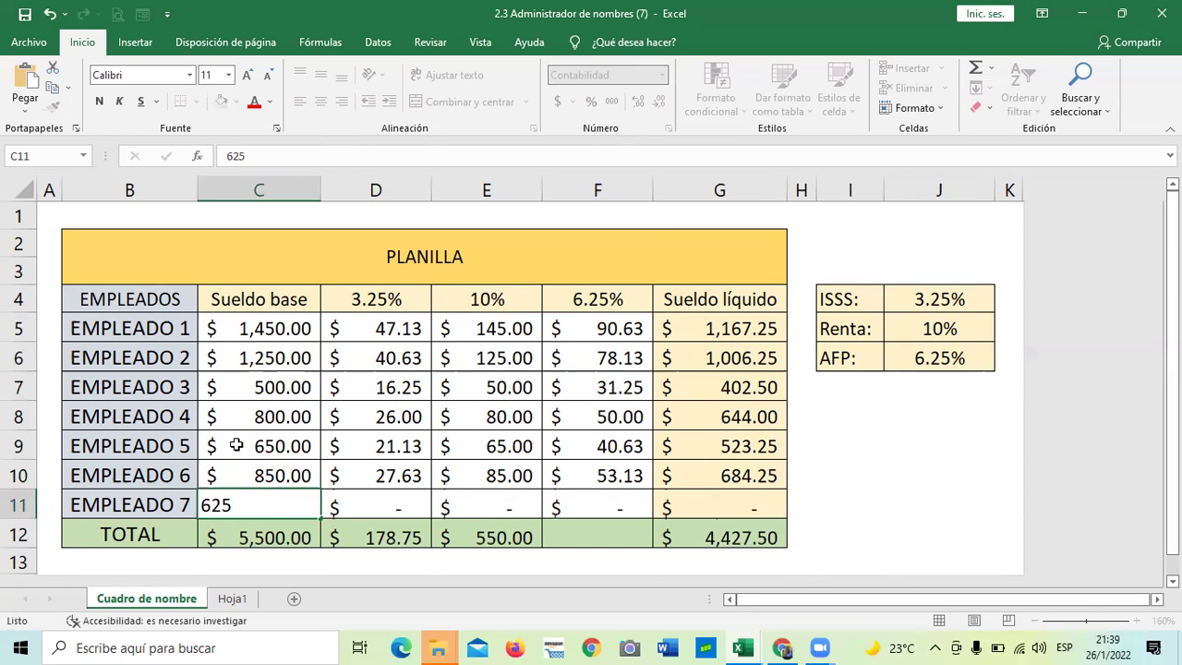
key("Return")
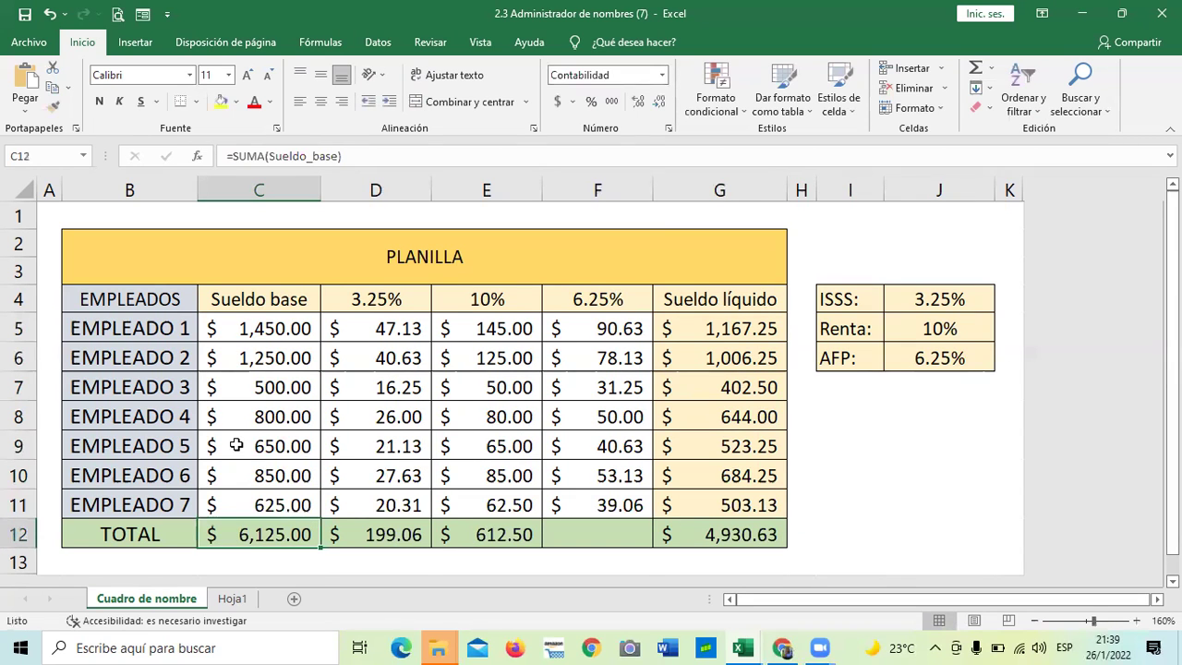
Change the base salary of EMPLEADO 1 in C5 to 1000.
left_click(595, 540)
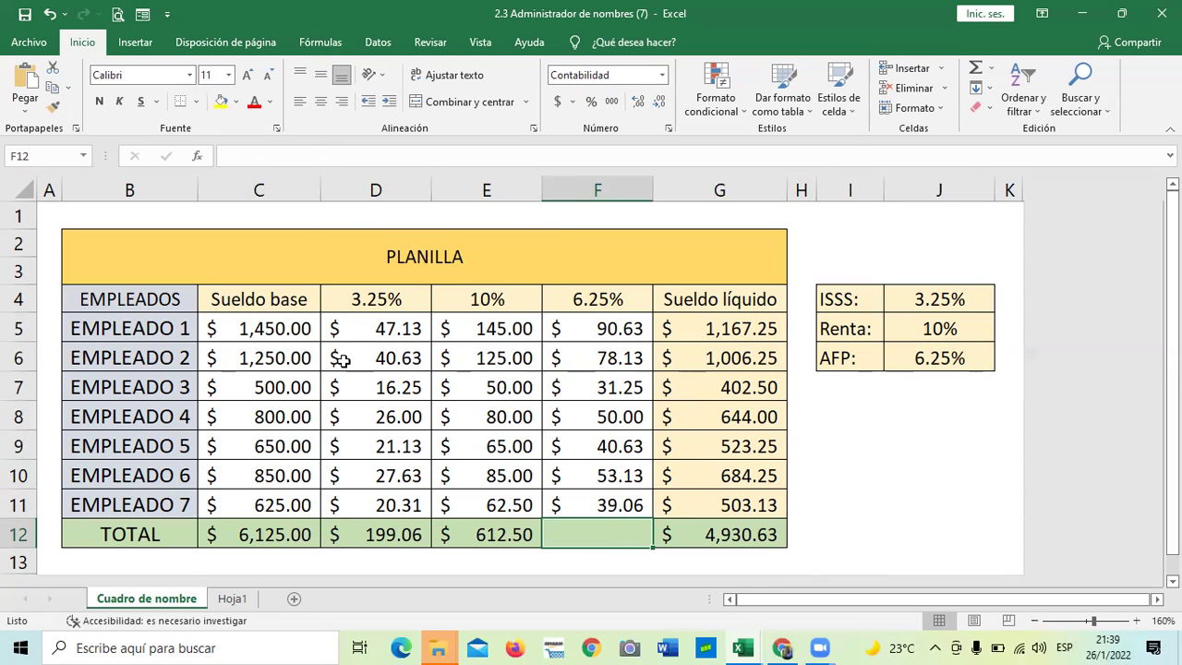
left_click(286, 328)
type("1000")
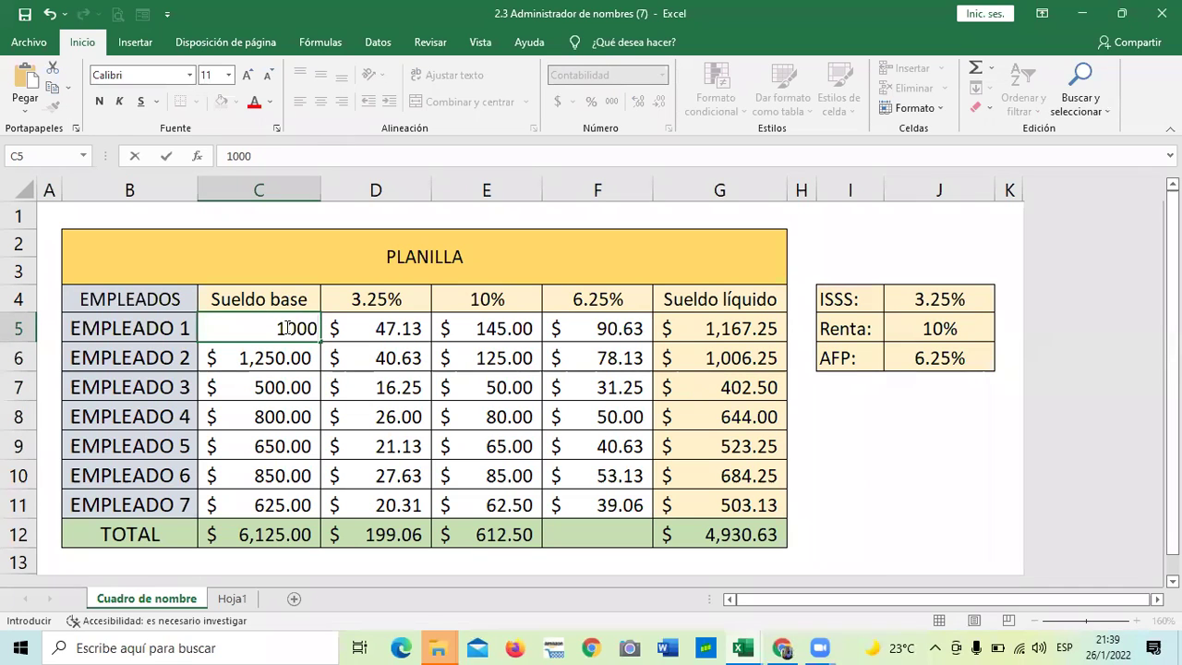
key("Return")
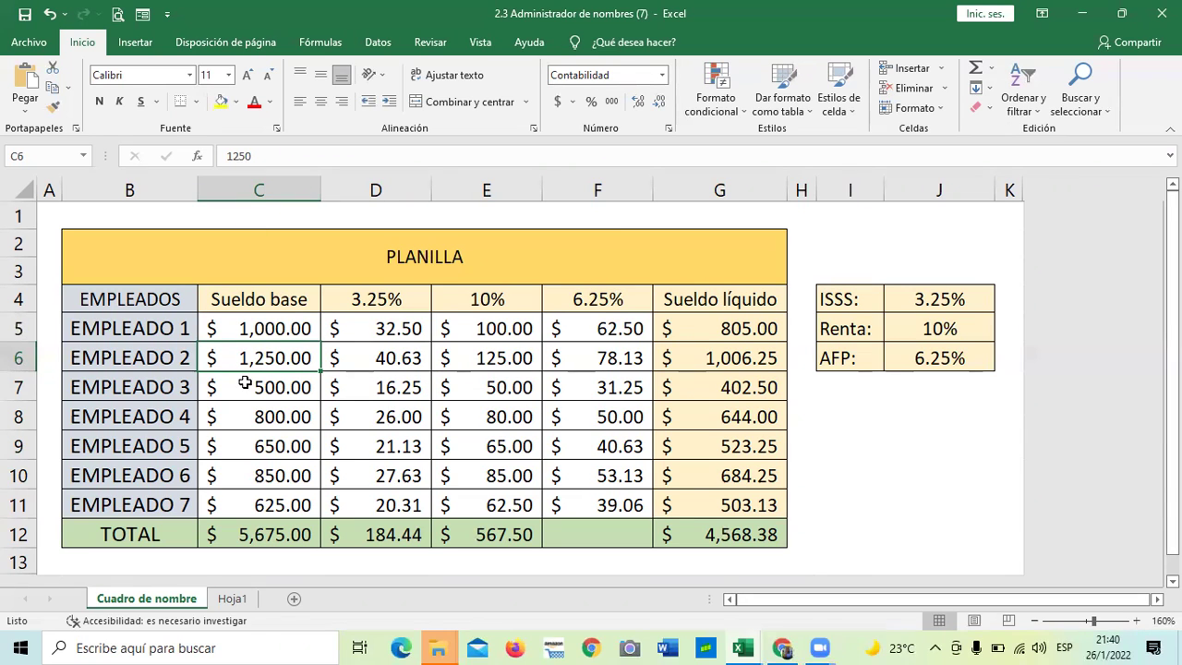
scroll(361, 378, "down", 2)
scroll(362, 386, "up", 2)
left_click(923, 362)
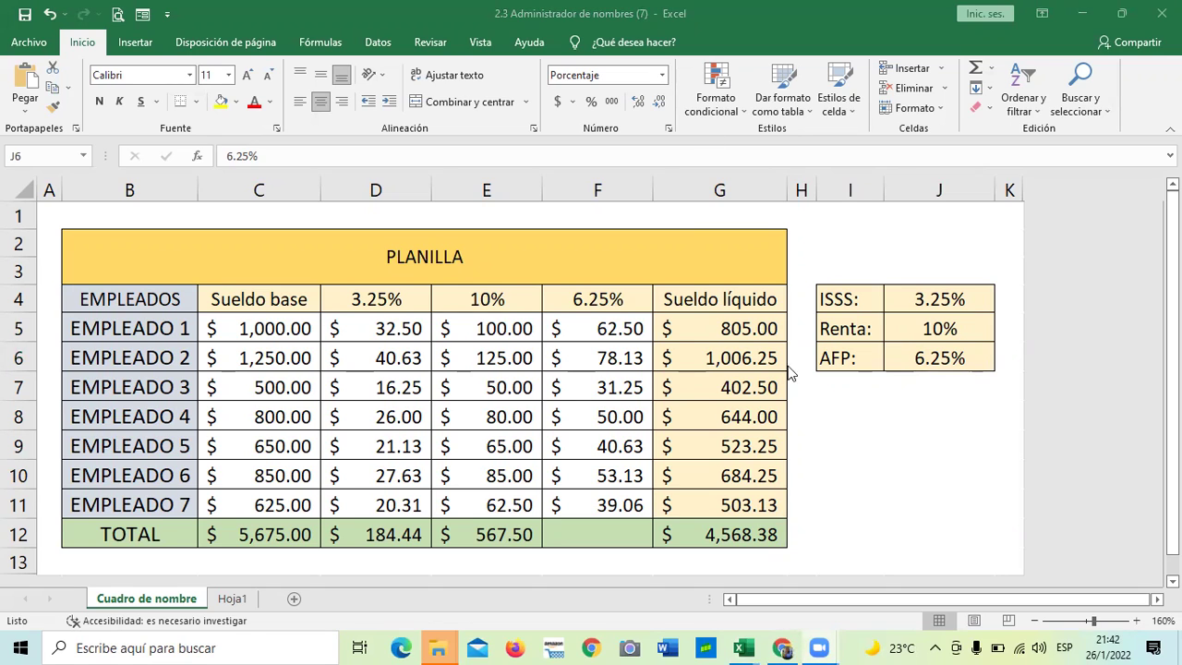
Add a new worksheet and enter the heading SUELDO in cell B1.
left_click(292, 600)
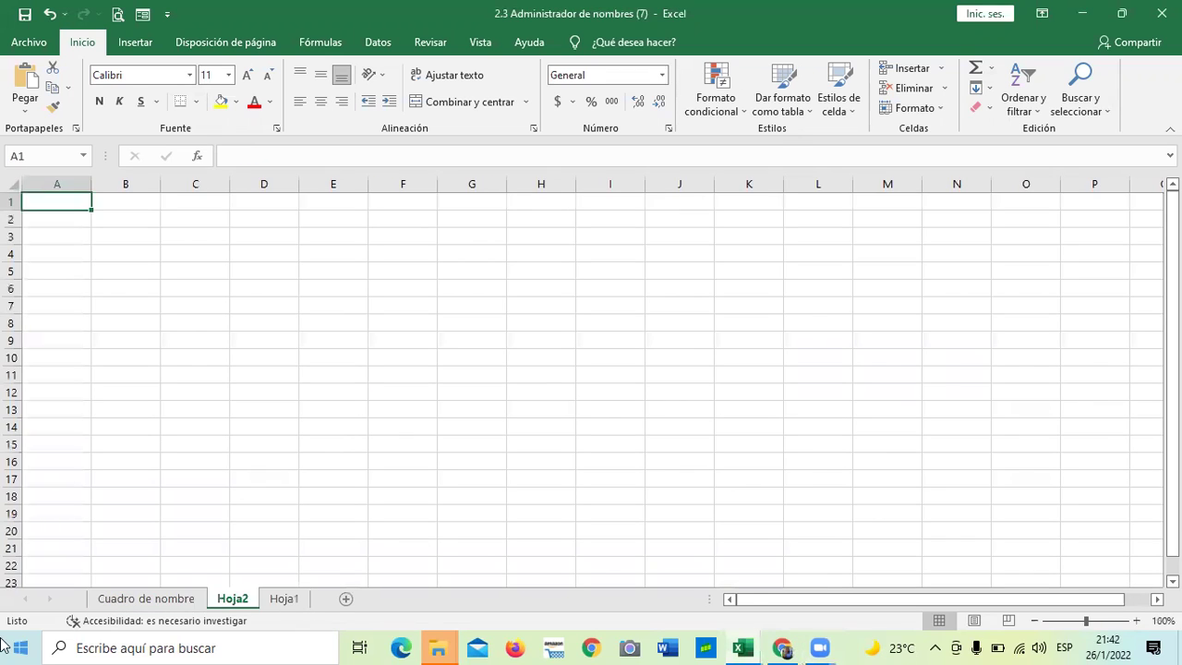
left_click(126, 205)
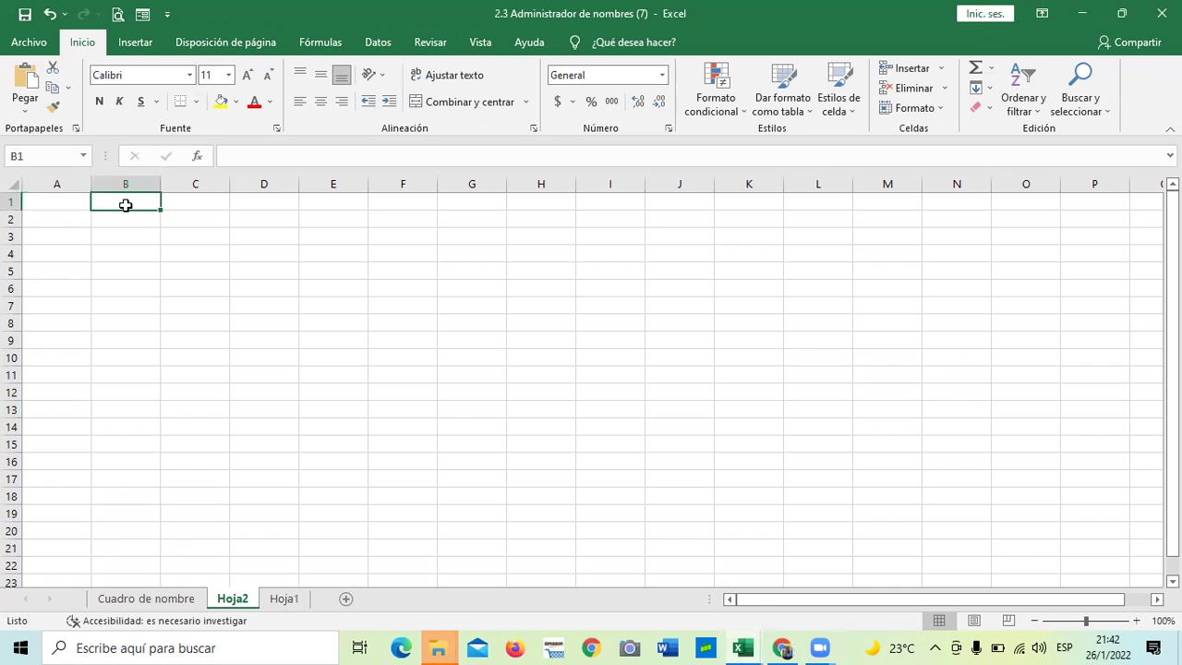
type("SUELDO")
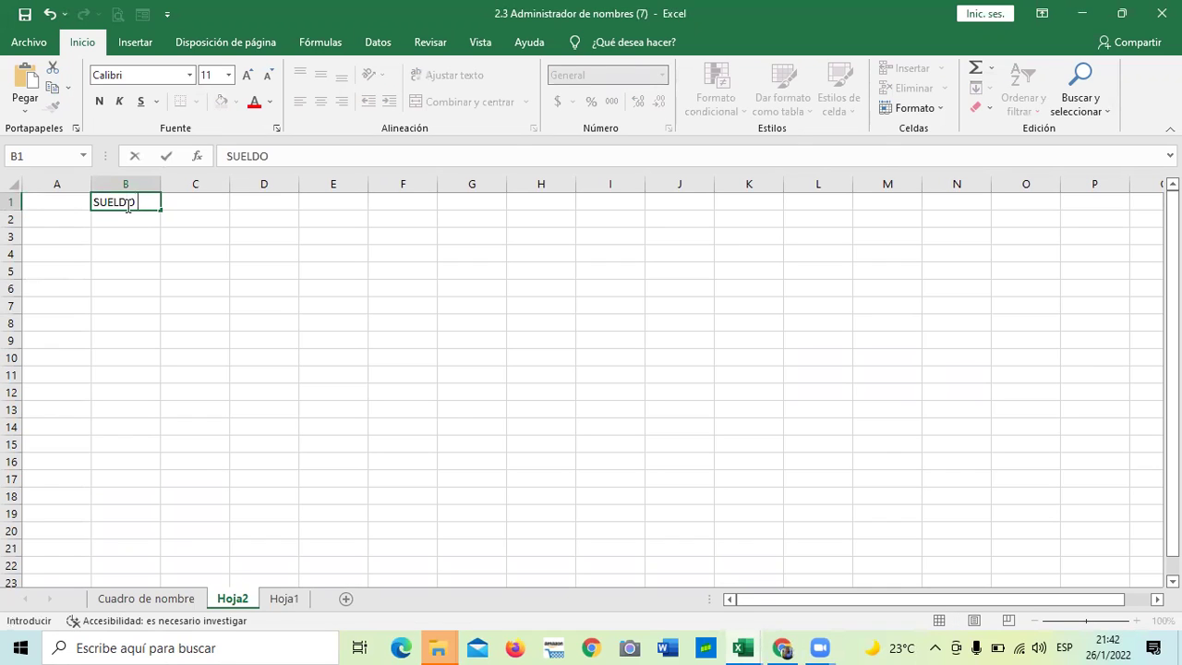
key("Return")
Enter the salaries 600, 500, 700, 450 and 360 below the SUELDO heading in B2:B6.
type("65")
key("BackSpace")
key("BackSpace")
type("600")
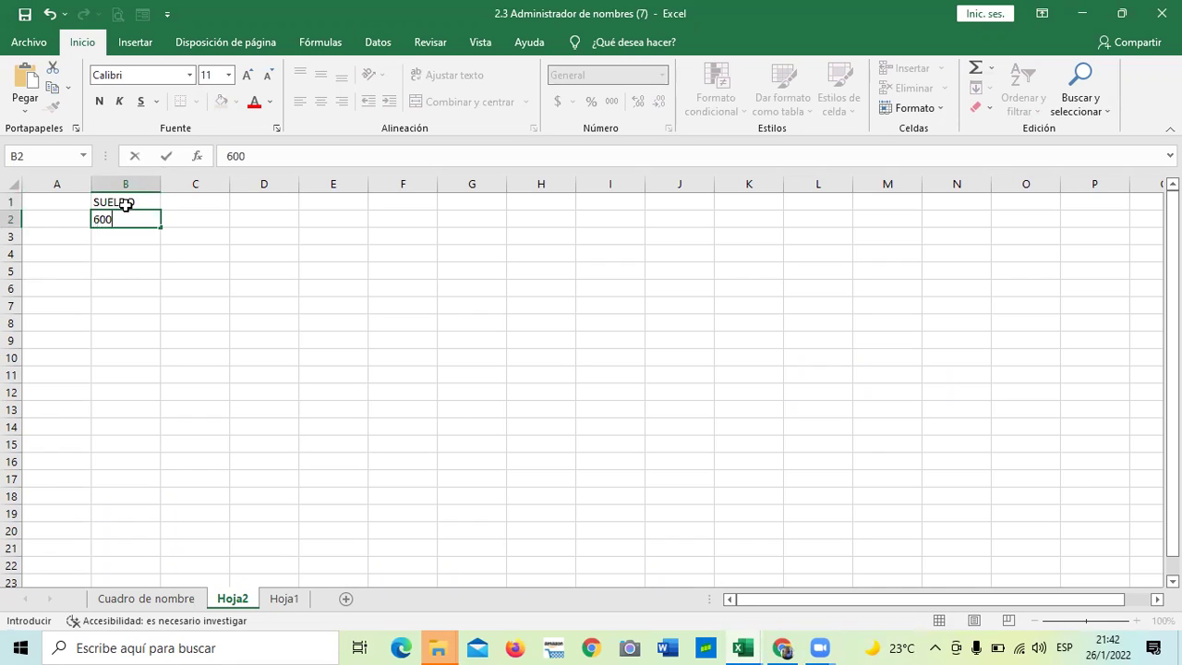
key("Return")
type("500")
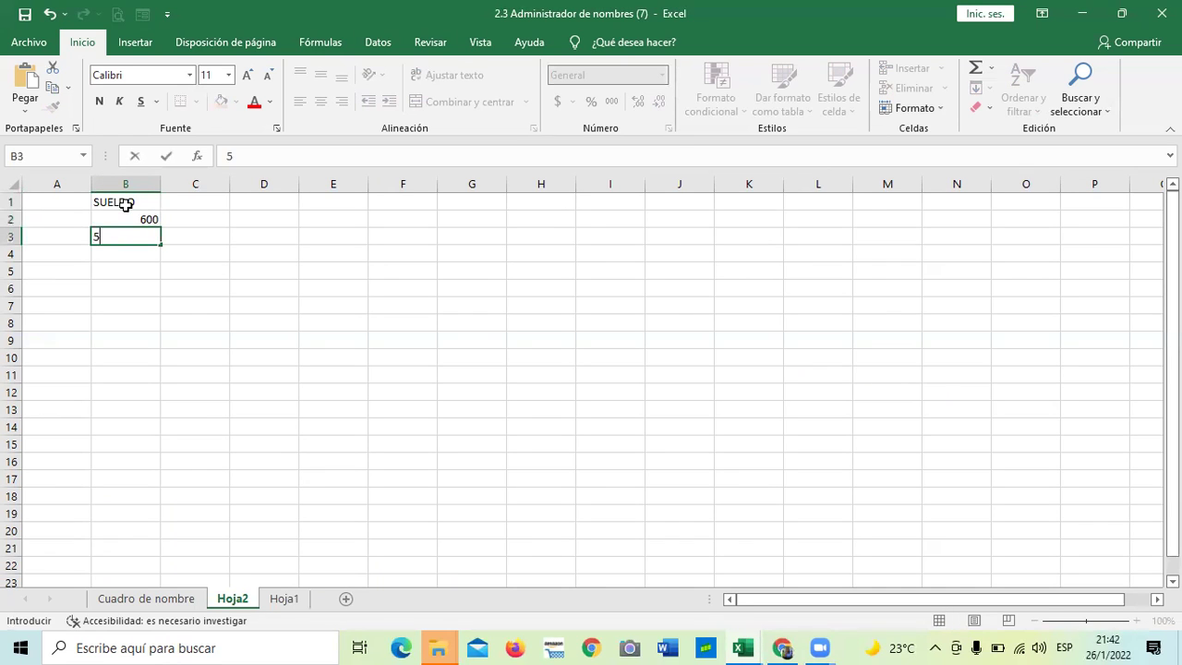
key("Return")
type("700")
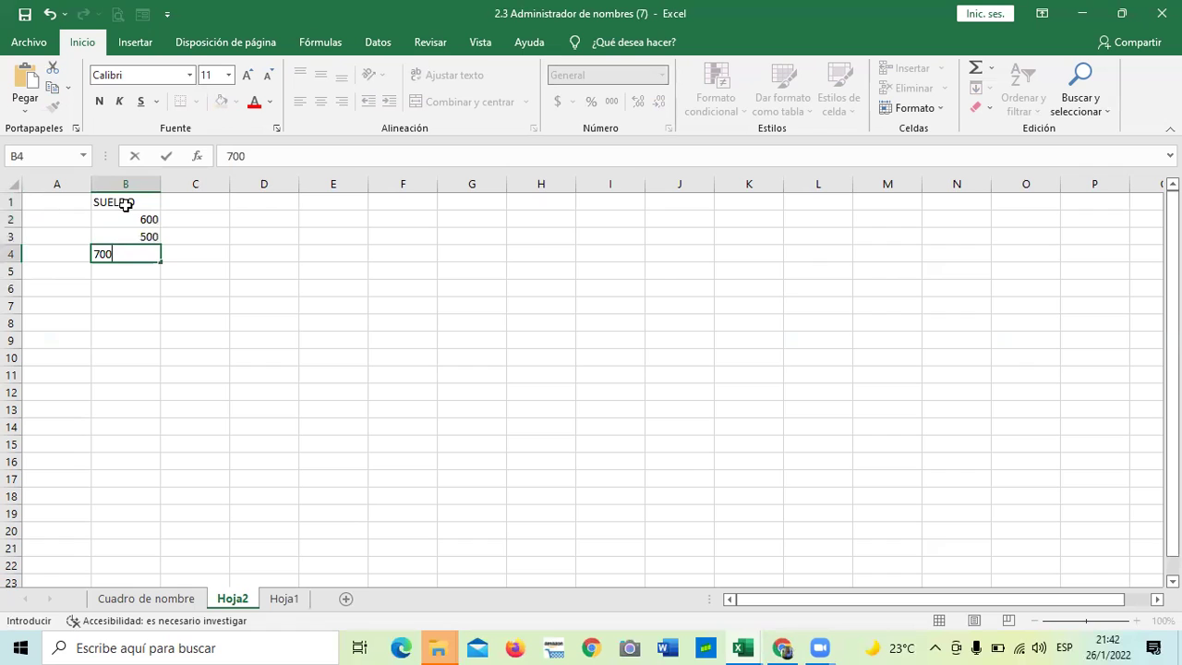
key("Return")
type("450")
key("Return")
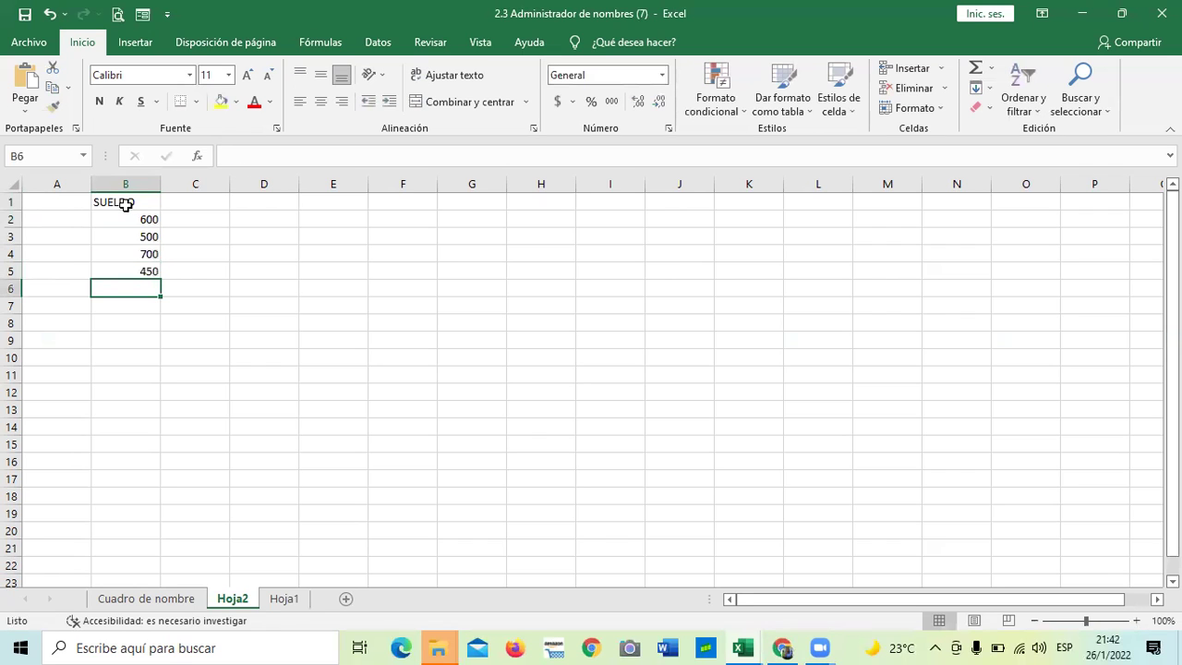
type("60")
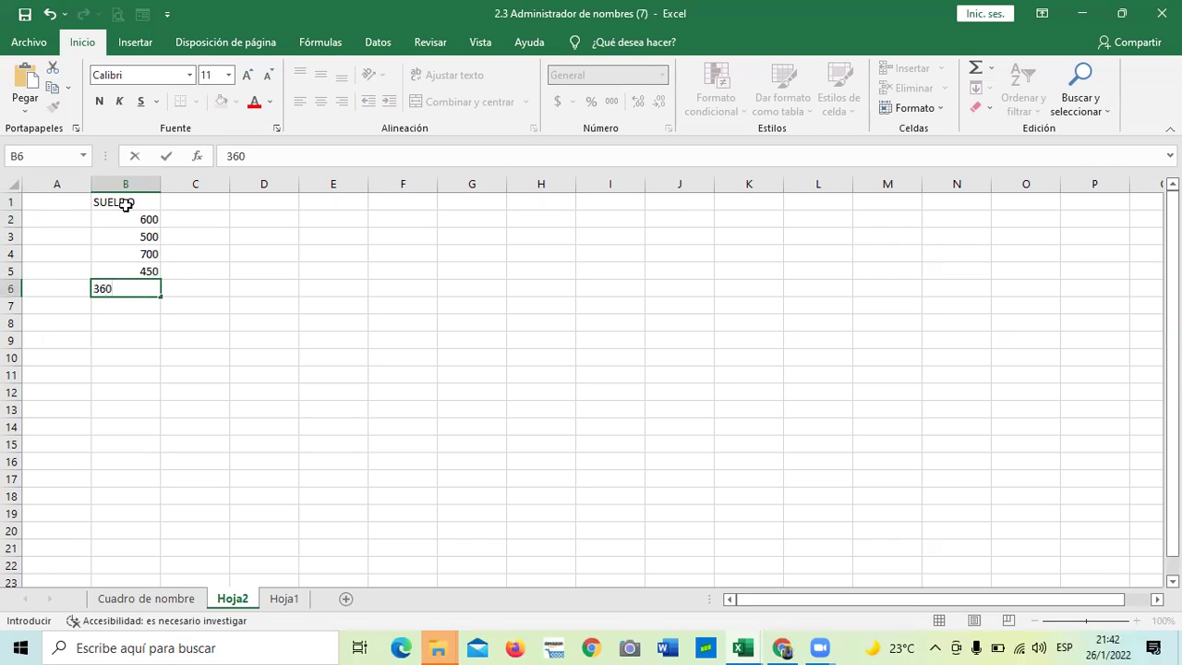
key("Return")
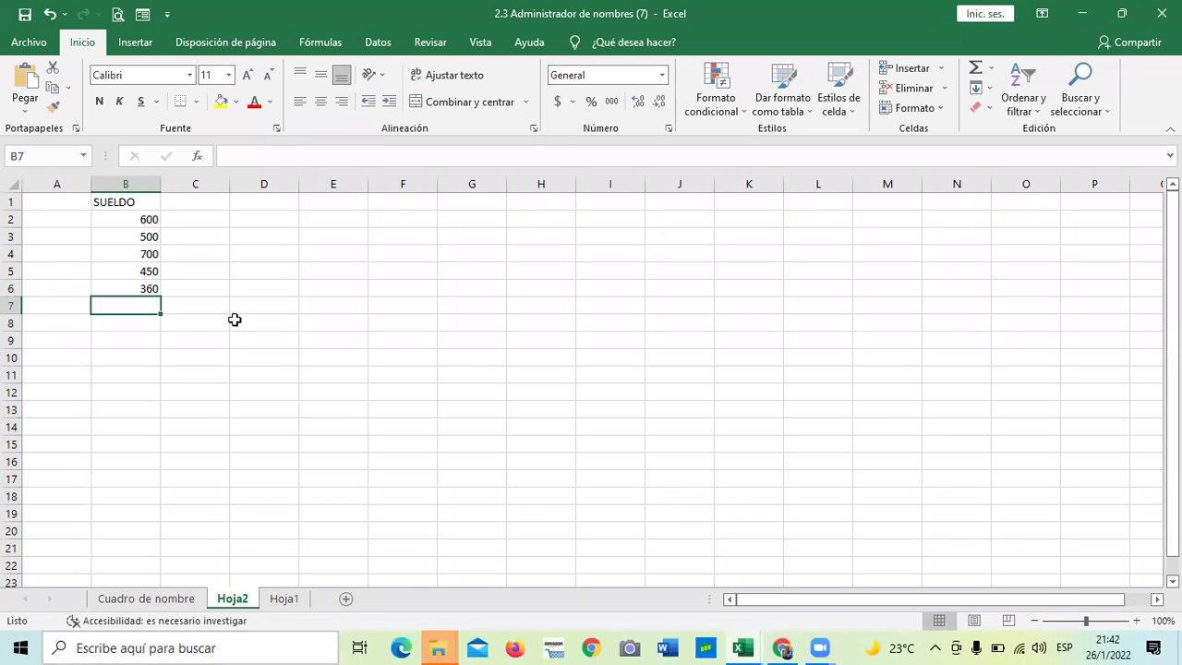
Apply all borders to the range B1:F7 on the new sheet.
left_click_drag(124, 201, 402, 300)
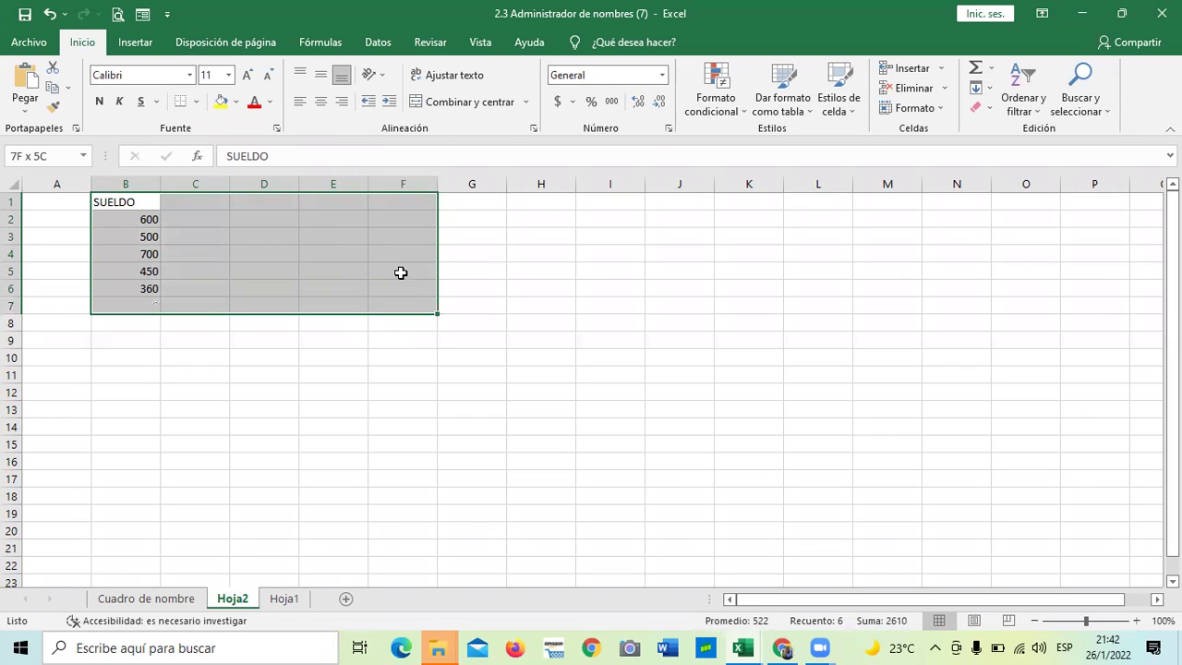
left_click(197, 101)
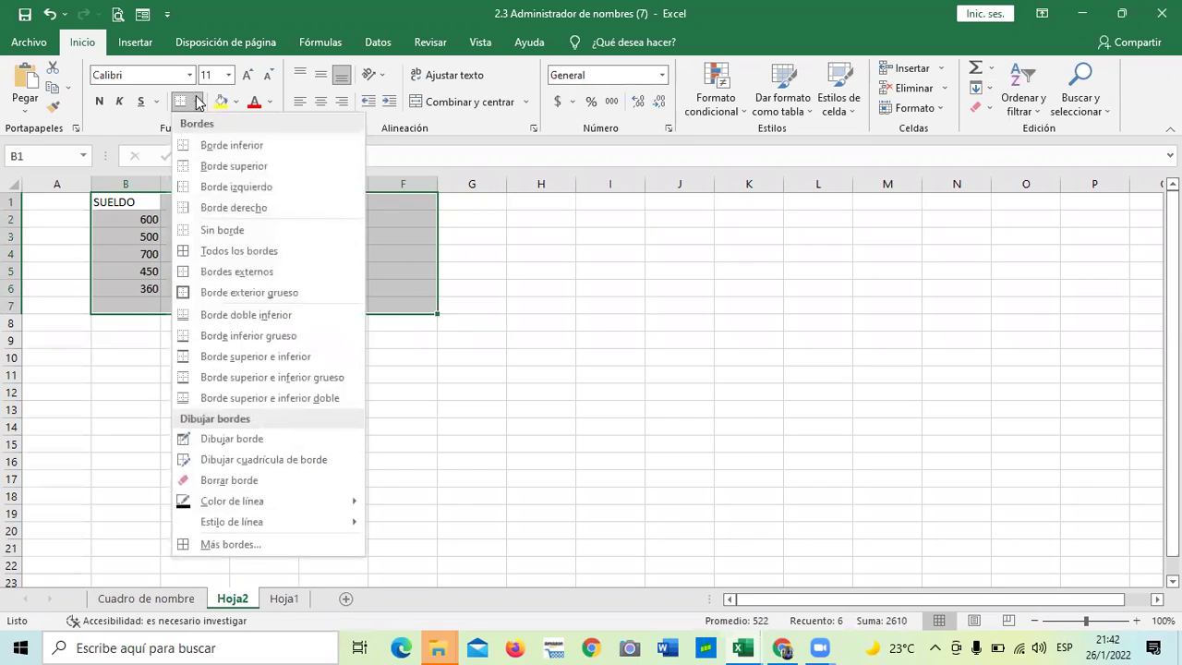
left_click(238, 253)
left_click(627, 406)
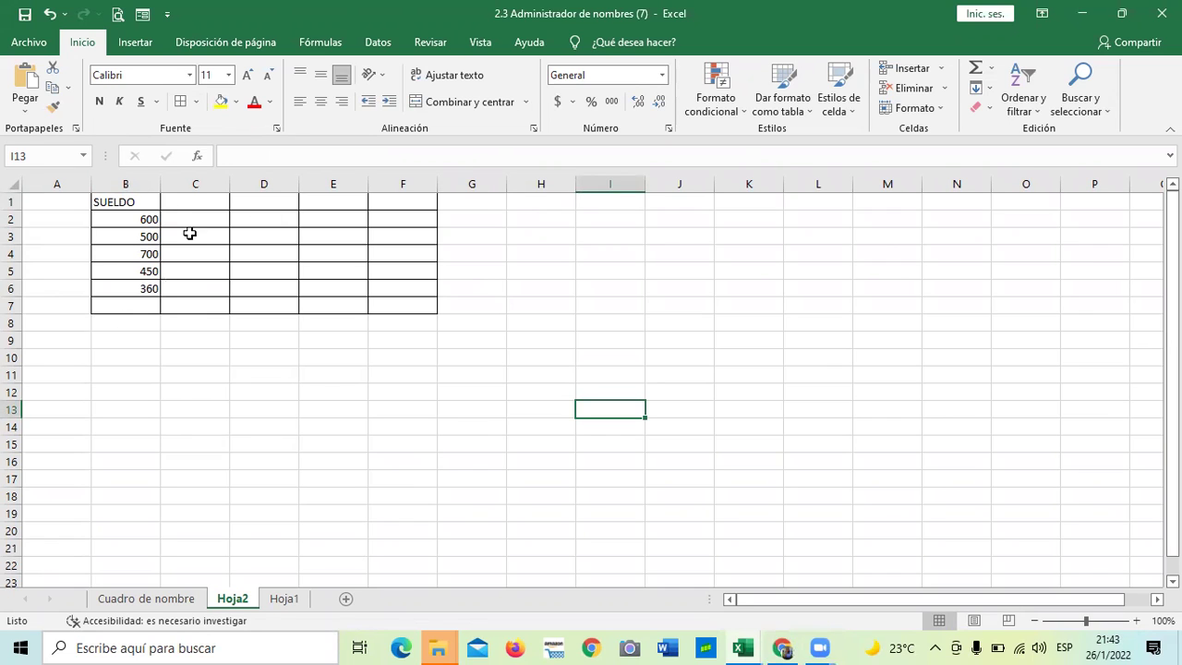
Increase the font size of the bordered table B1:F7 to 12.
left_click_drag(120, 202, 406, 305)
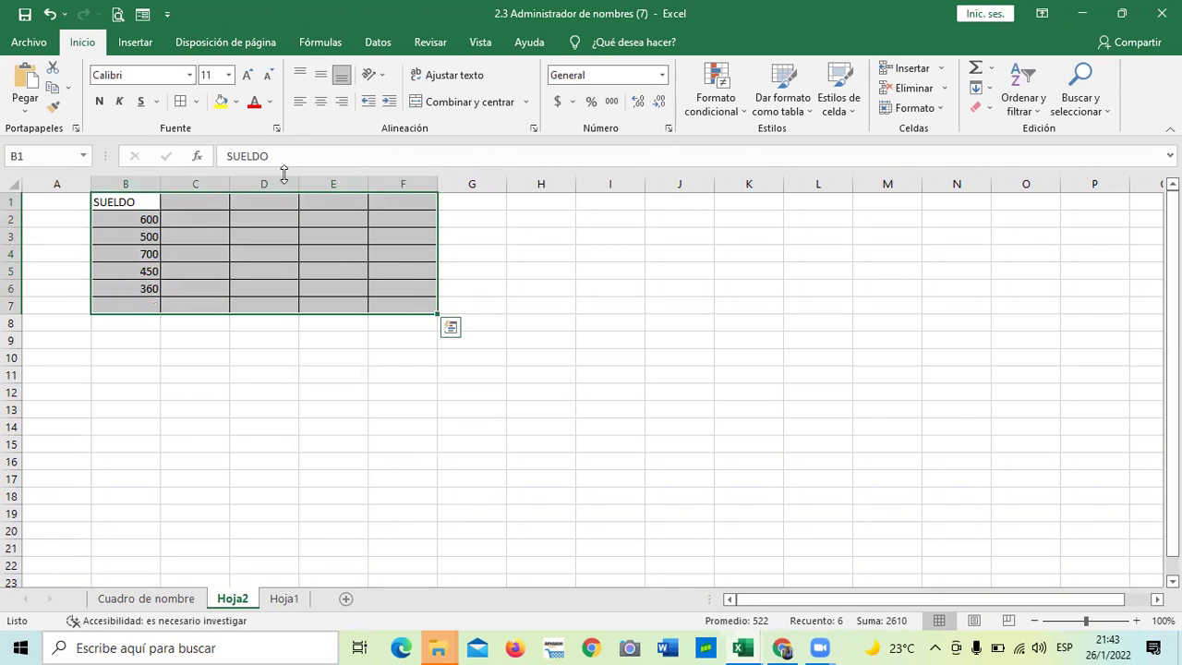
left_click(247, 76)
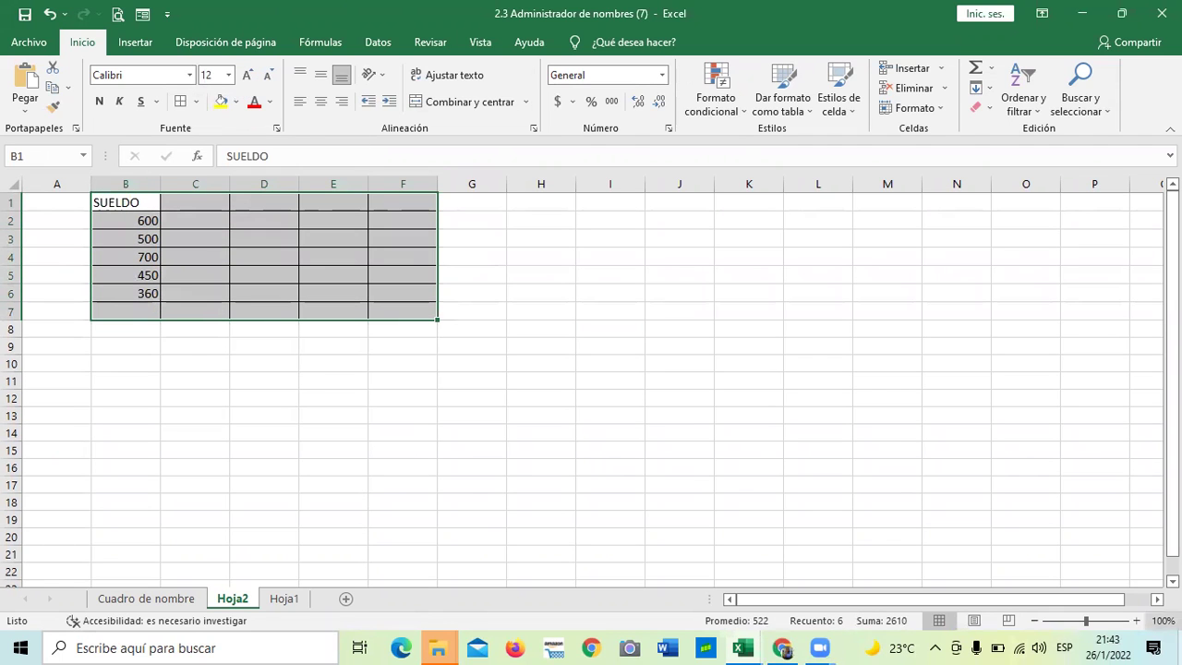
left_click(1138, 621)
left_click(1138, 622)
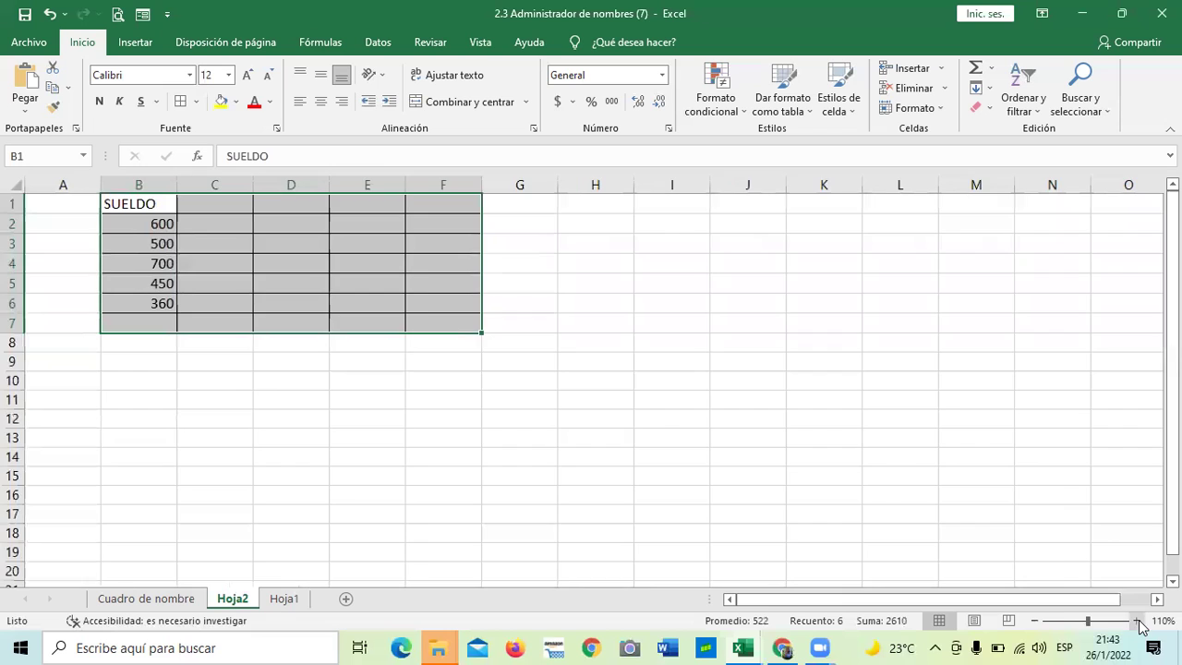
left_click(507, 510)
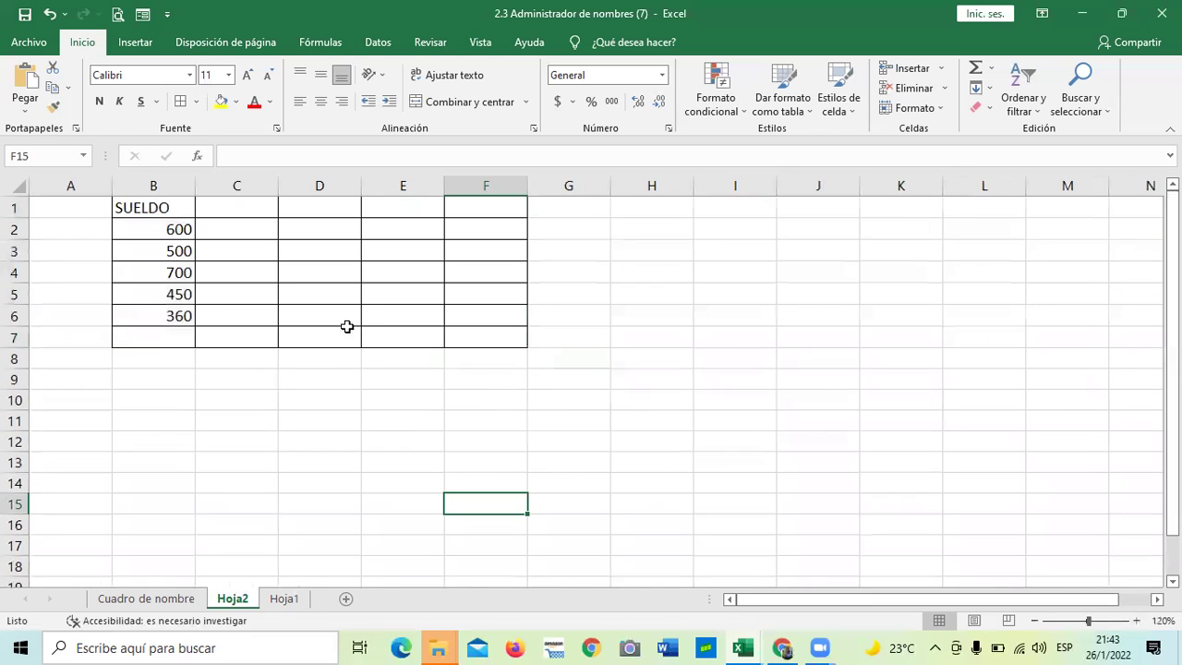
Enter the column headings ISSS, RENTA and AFP in cells C1, D1 and E1.
left_click(242, 211)
key("Caps_Lock")
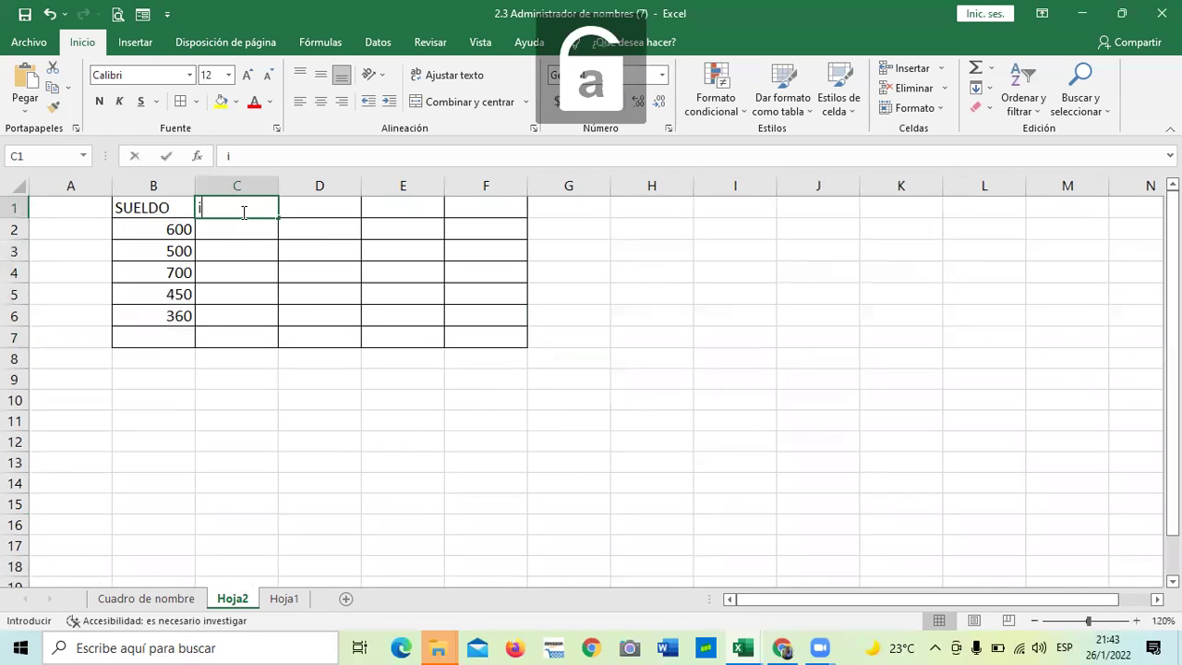
key("Caps_Lock")
type("ISSS")
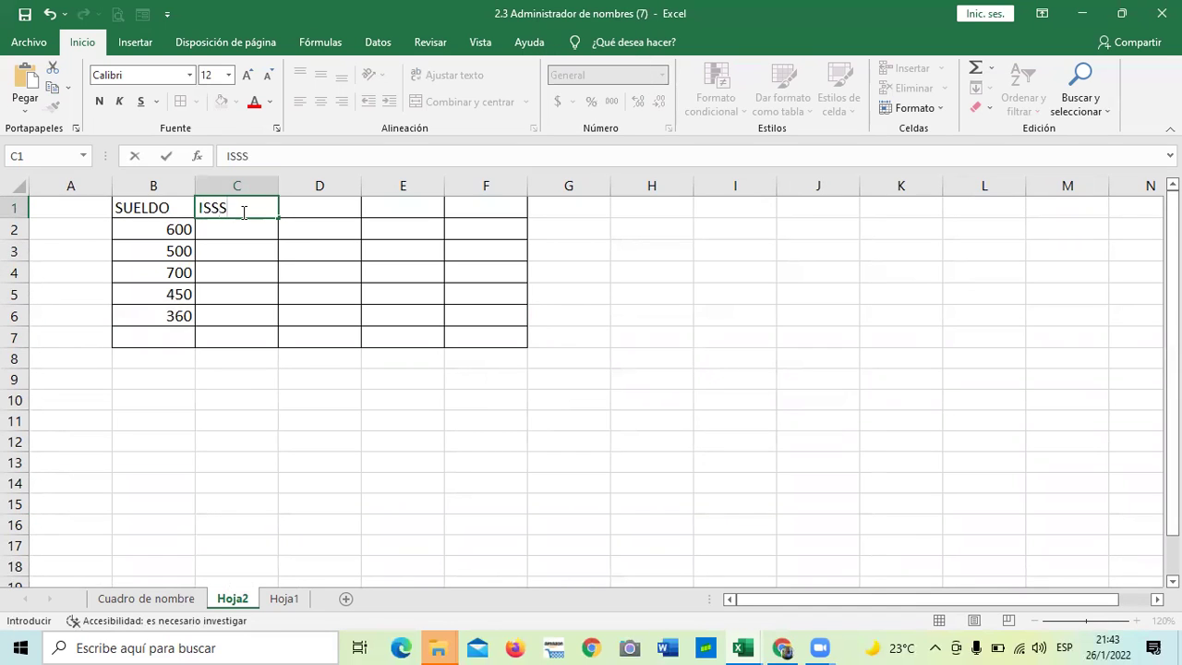
key("Tab")
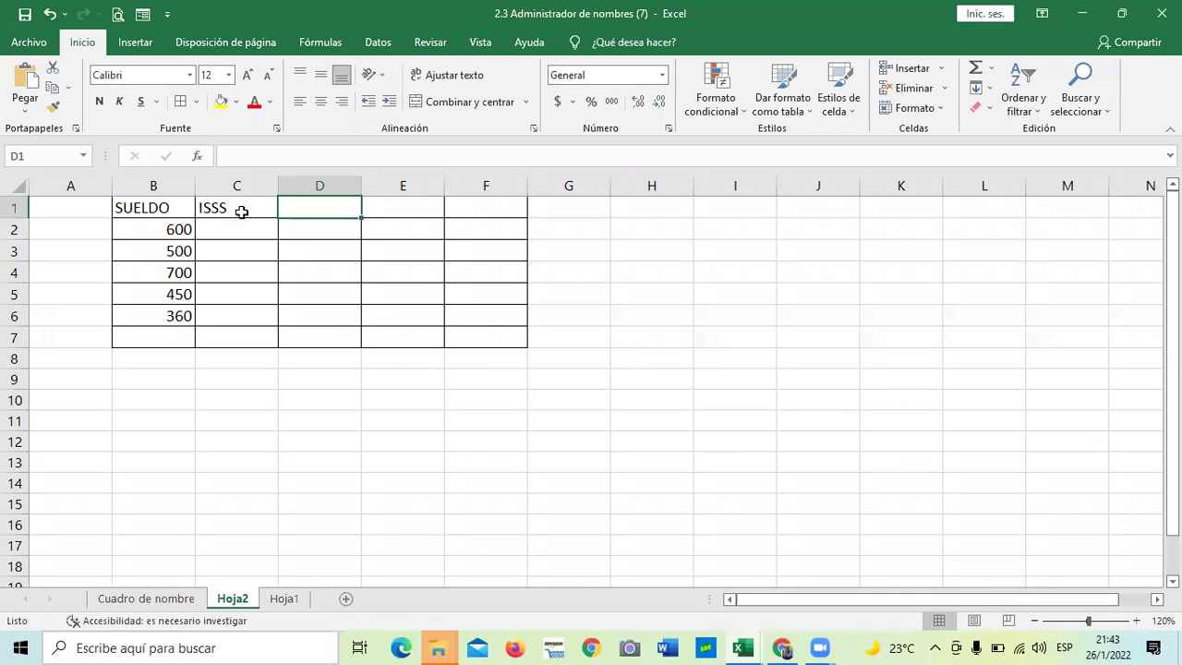
type("RENTA")
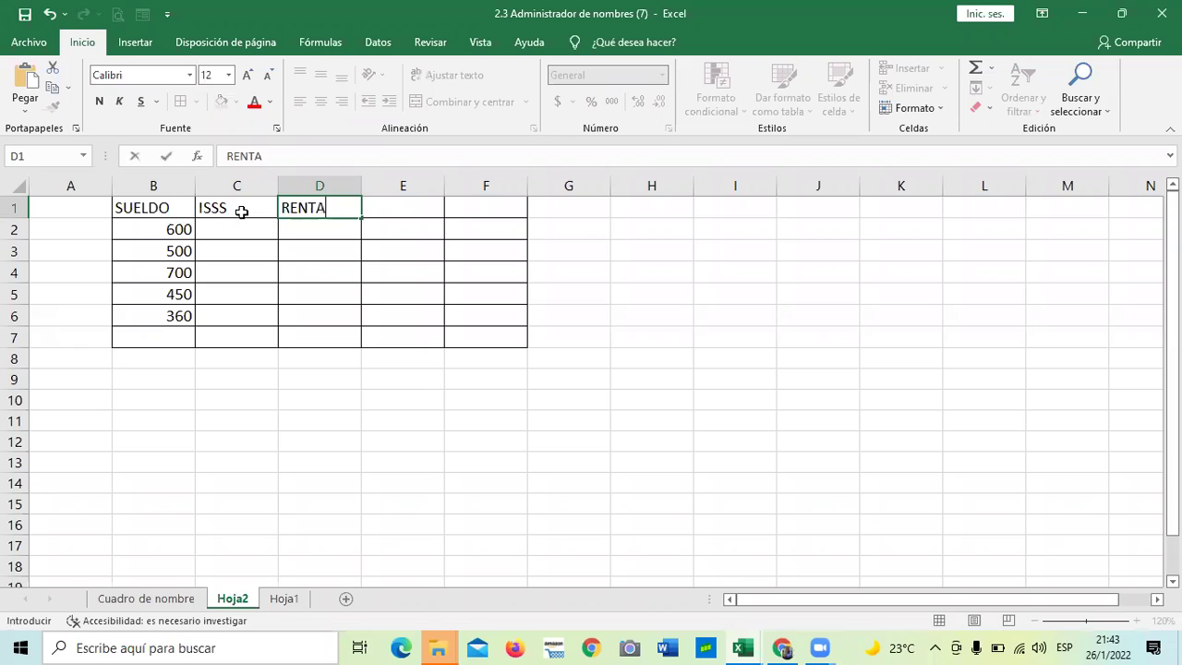
key("Tab")
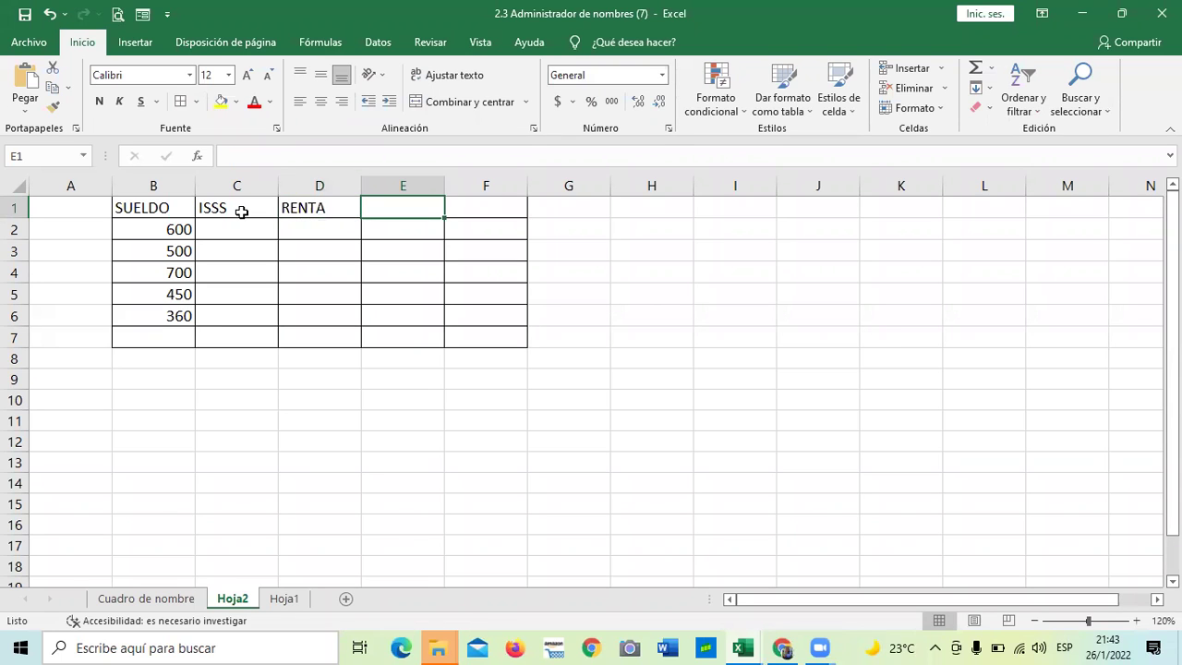
type("AFP")
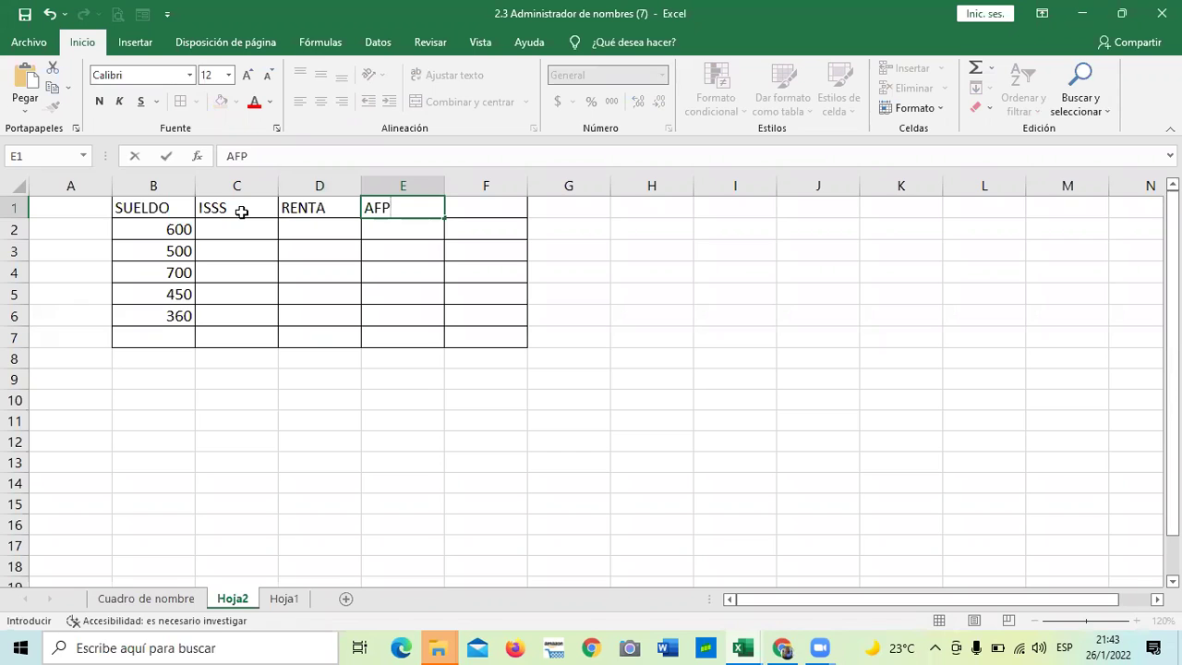
key("Return")
Enter the heading TOTAL in cell F1.
left_click(504, 199)
type("TPTAK")
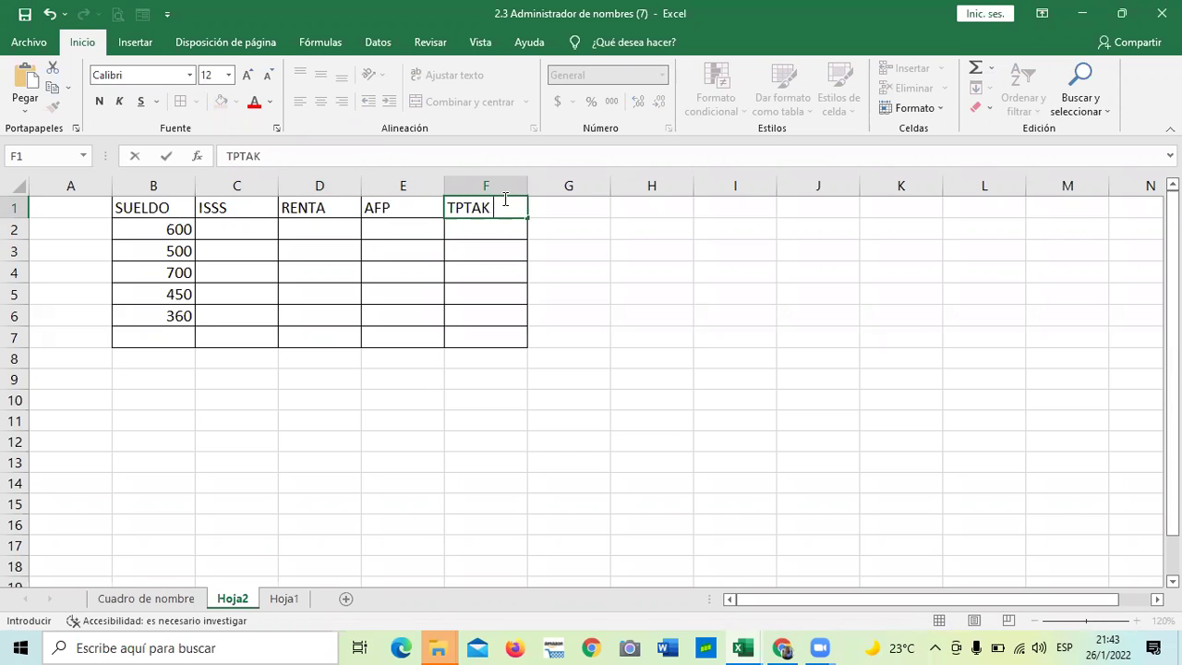
key("BackSpace")
key("BackSpace")
key("BackSpace")
key("BackSpace")
key("BackSpace")
type("OTAL")
key("Return")
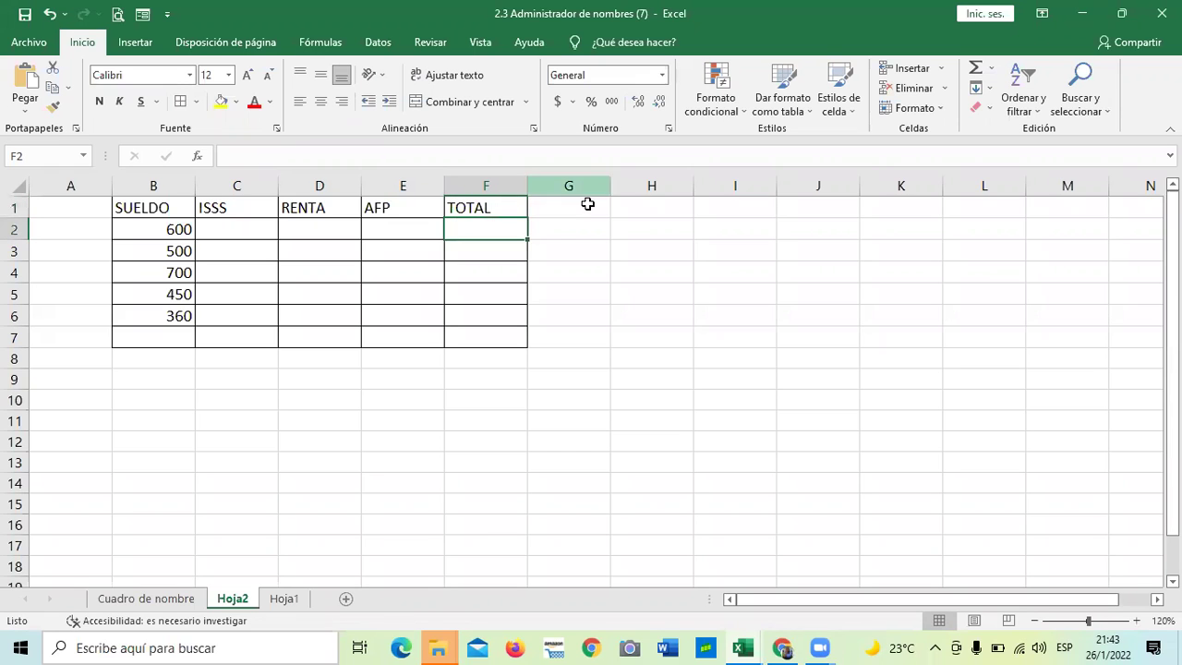
left_click(262, 460)
Enter the formula =B2*ISSS in cell C2, using the defined name ISSS.
left_click(218, 226)
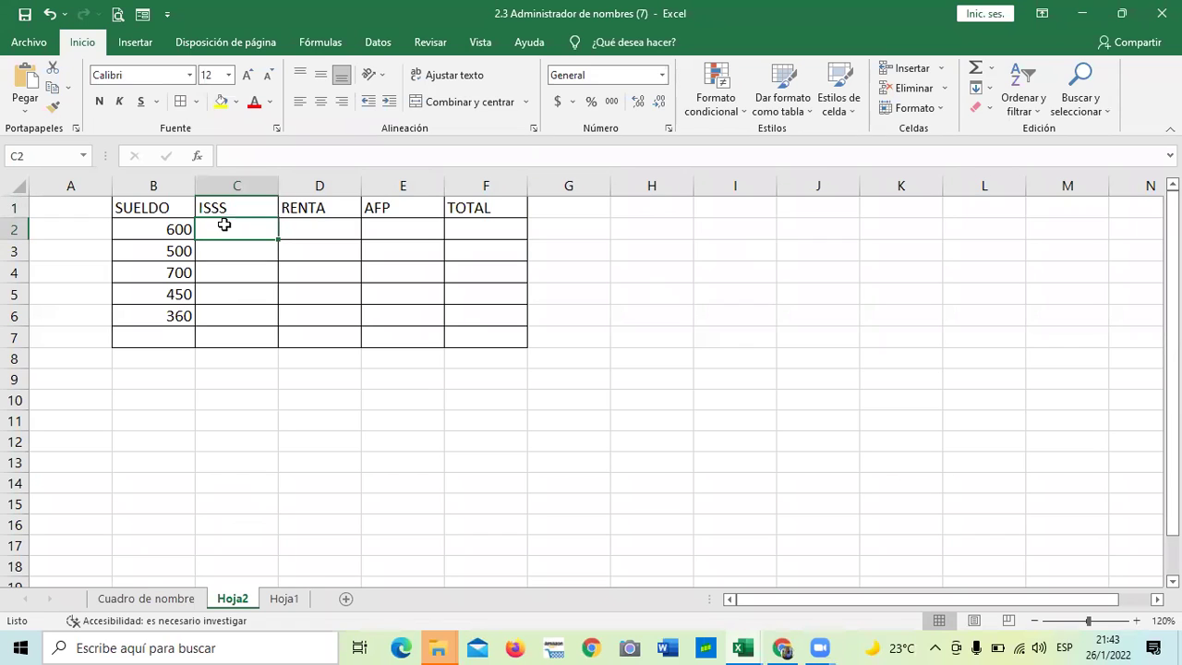
type("=")
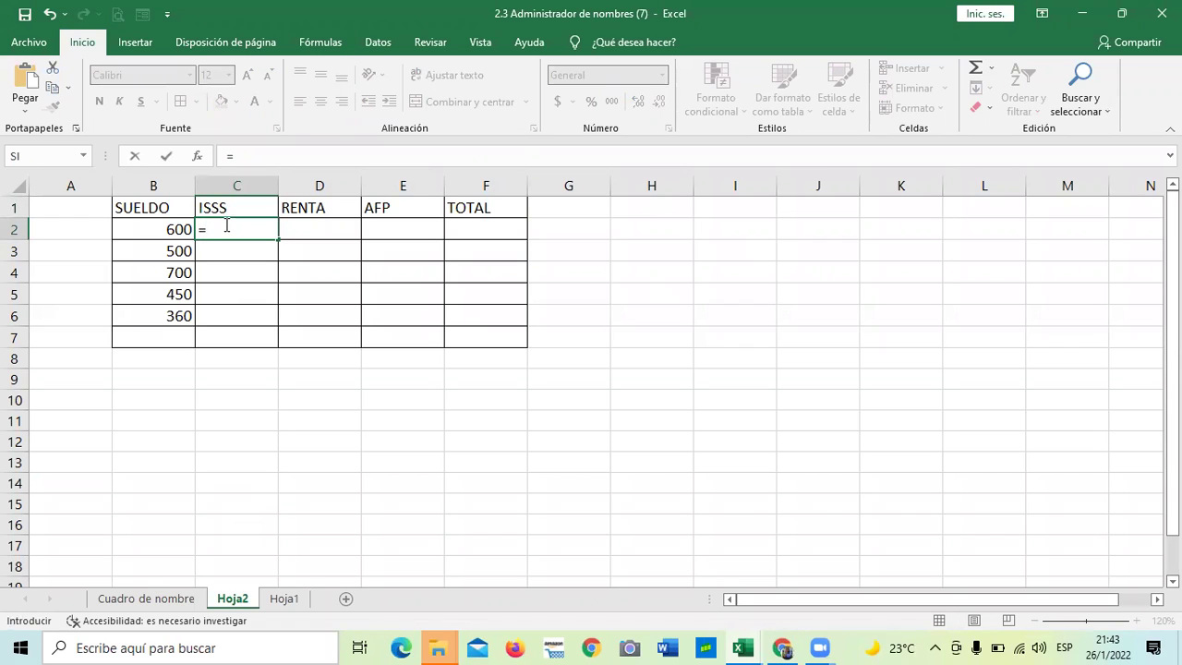
left_click(165, 227)
type("*")
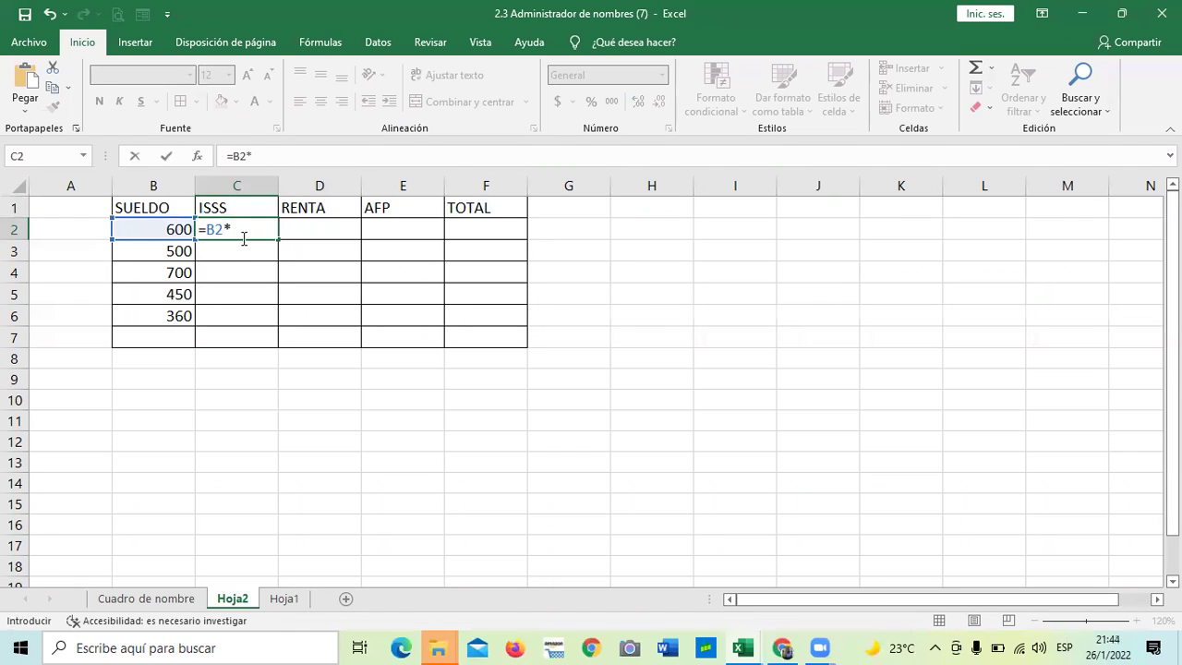
type("IS")
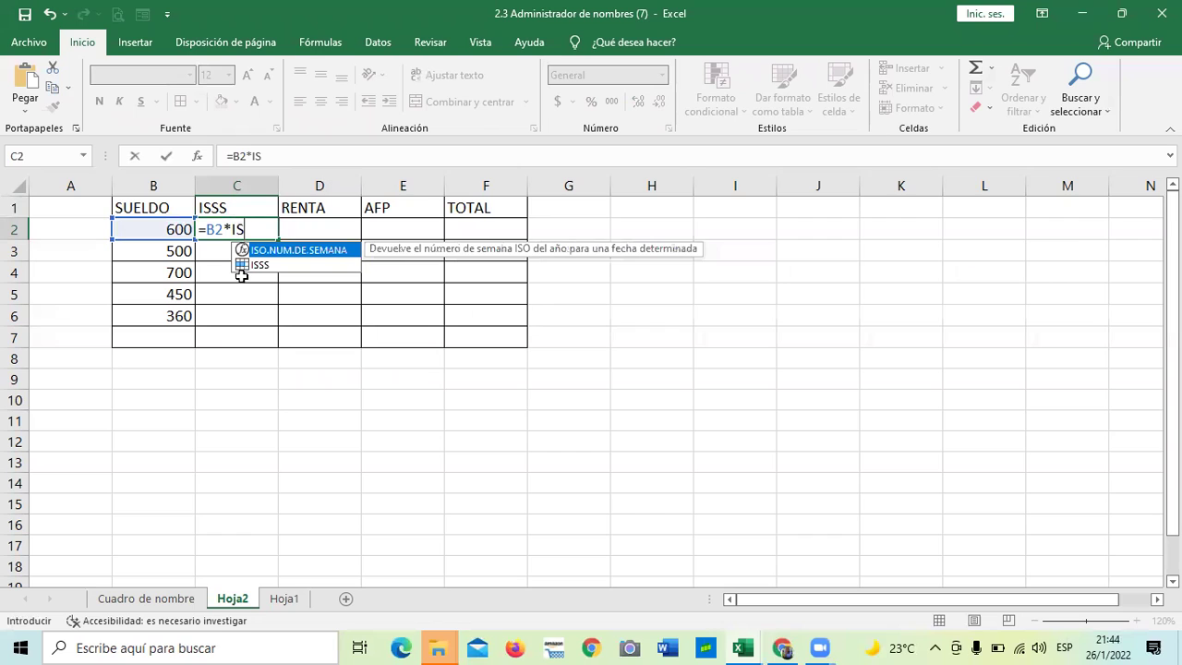
double_click(251, 265)
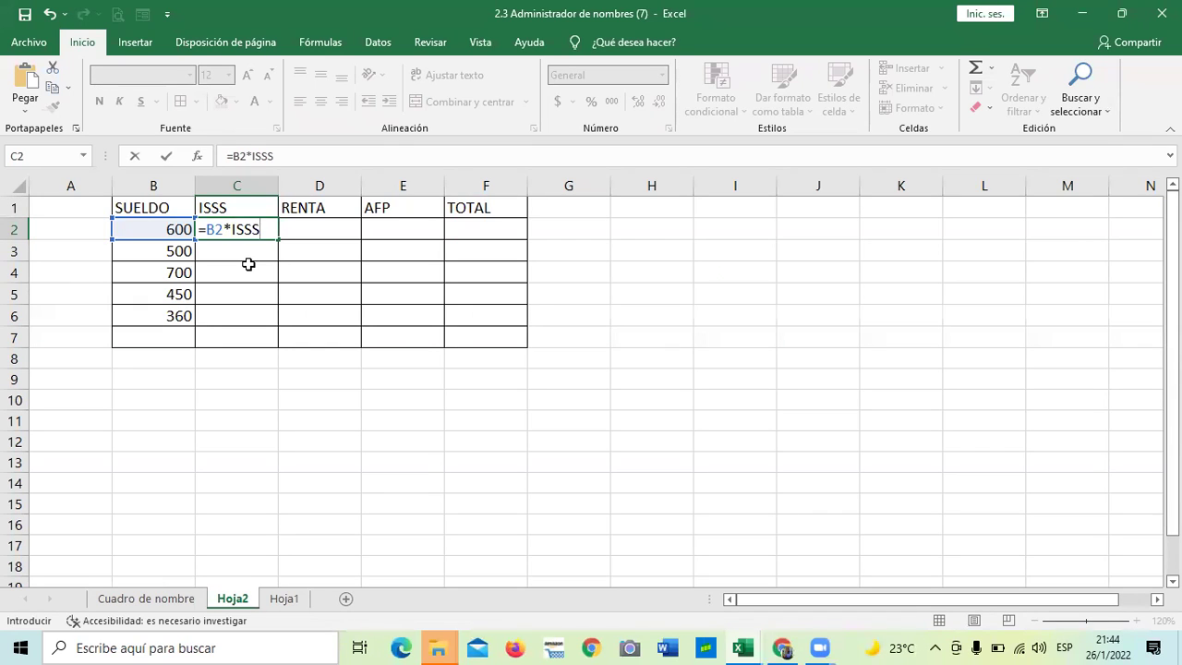
key("Return")
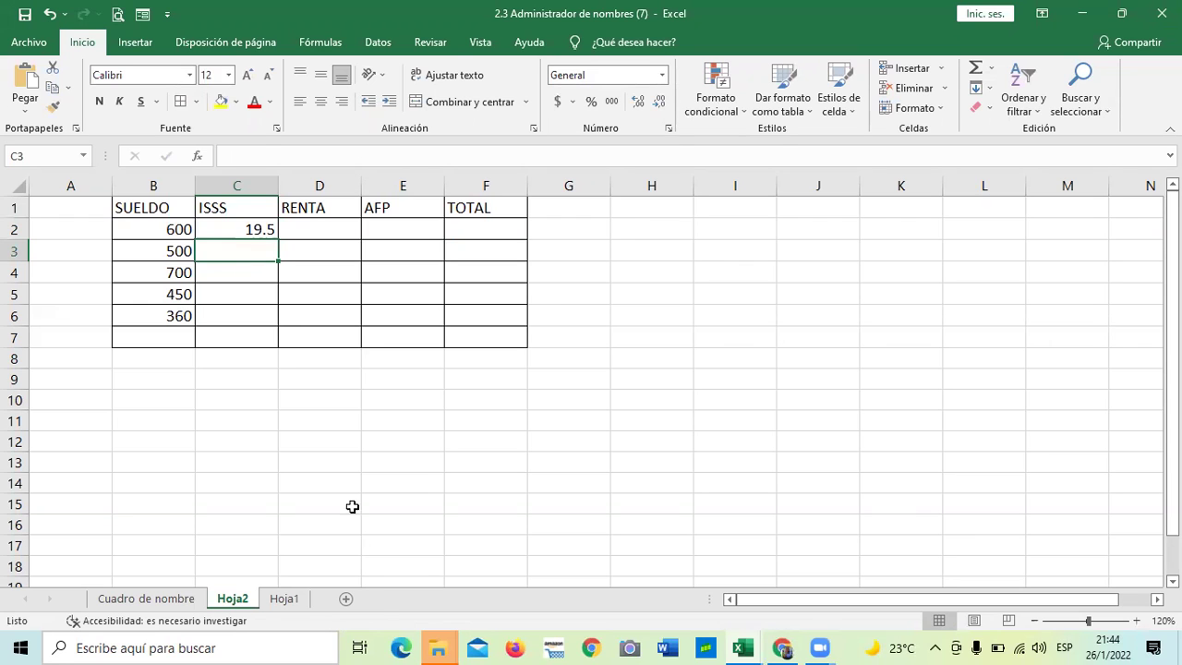
Fill the ISSS formula from C2 down to C6.
left_click(338, 436)
left_click(243, 231)
left_click_drag(277, 242, 296, 313)
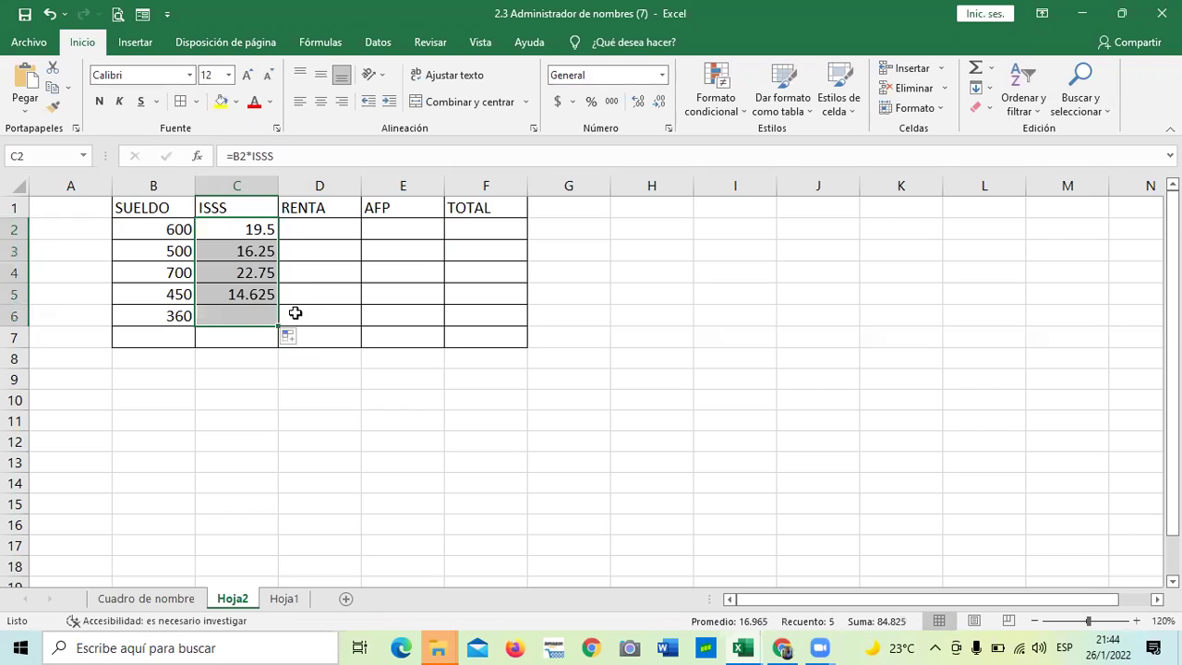
Enter the formula =B2*RENTA in cell D2, using the defined name RENTA.
left_click(326, 223)
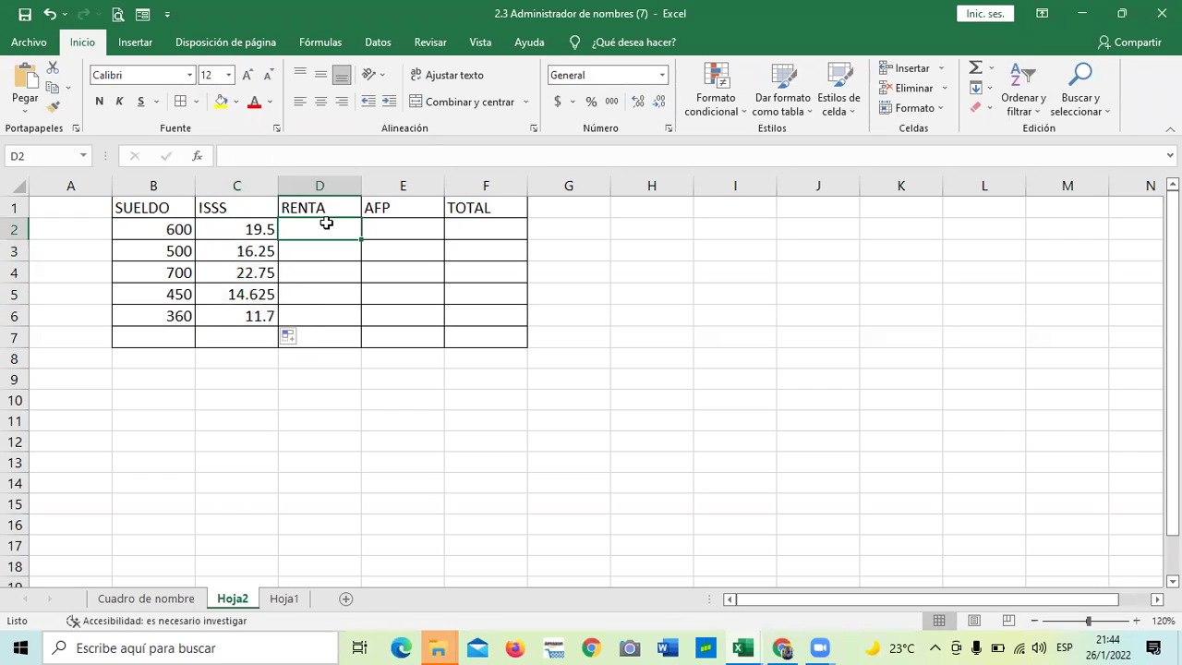
type("=")
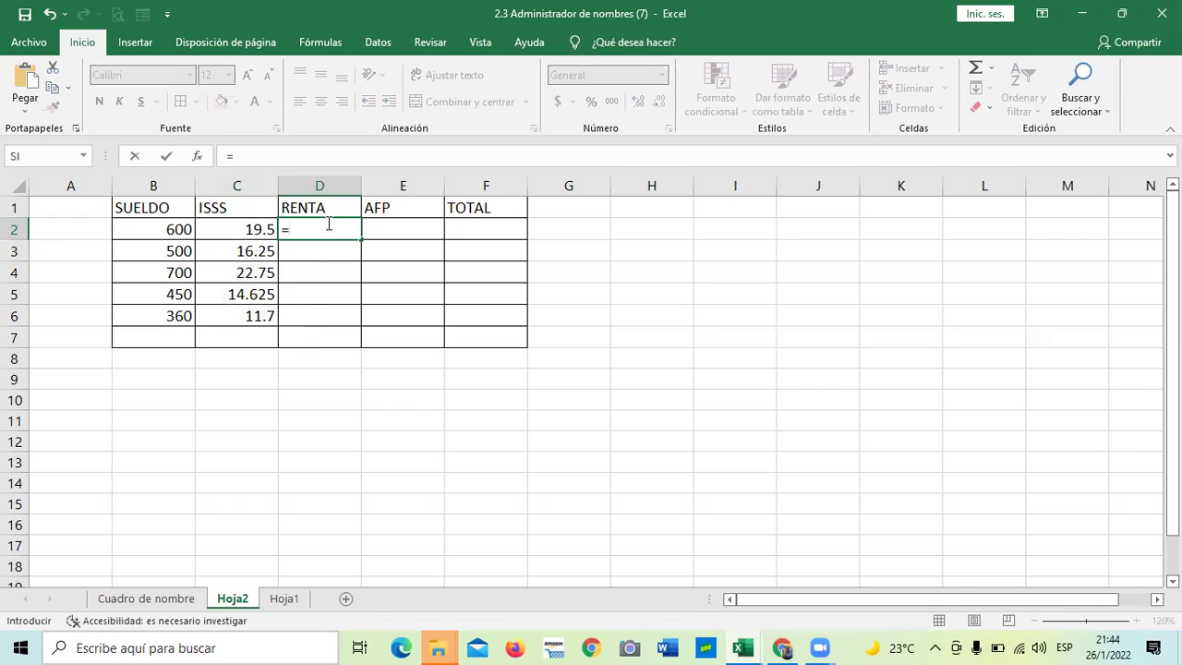
left_click(167, 229)
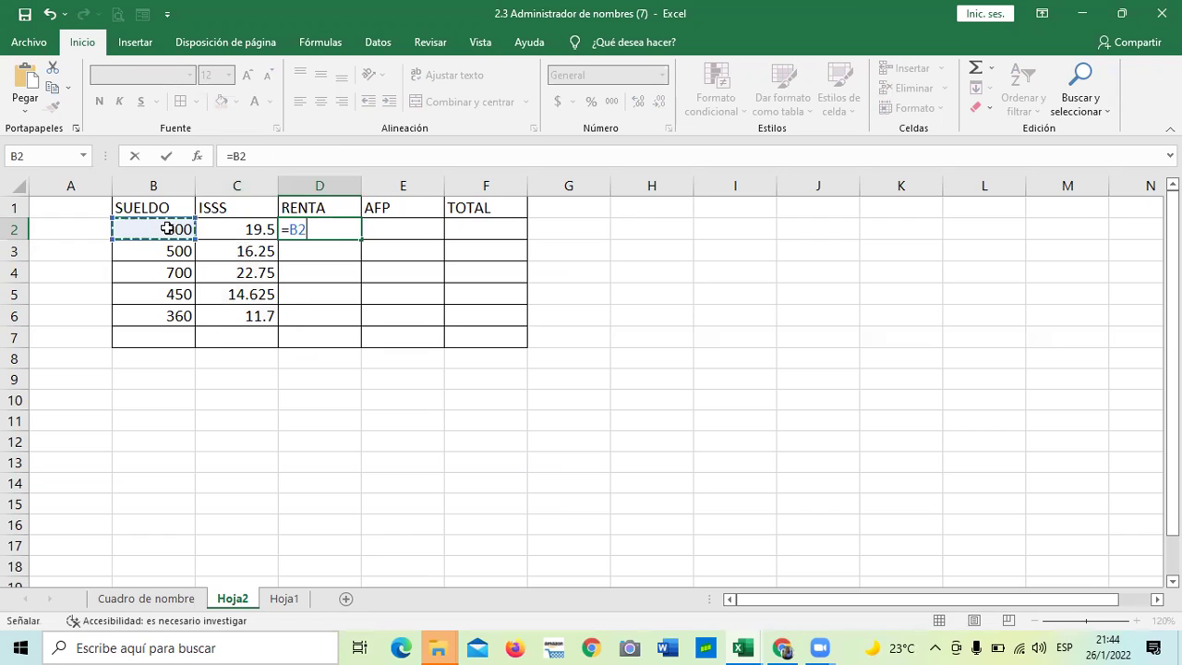
type("*RENTA")
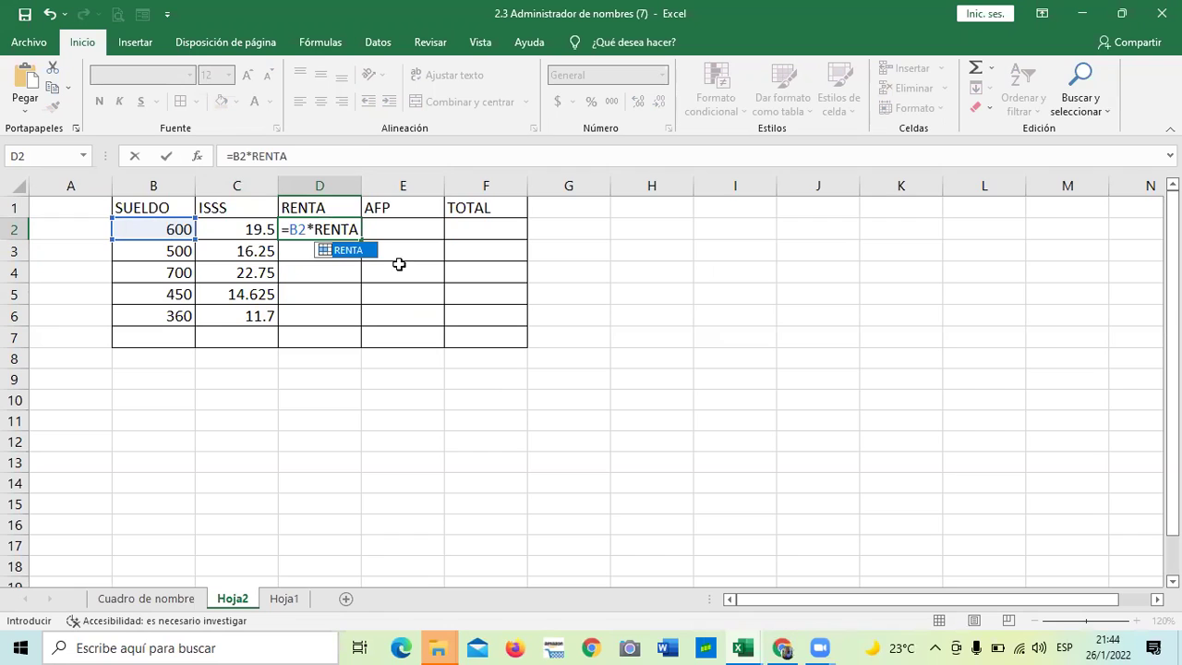
left_click(335, 245)
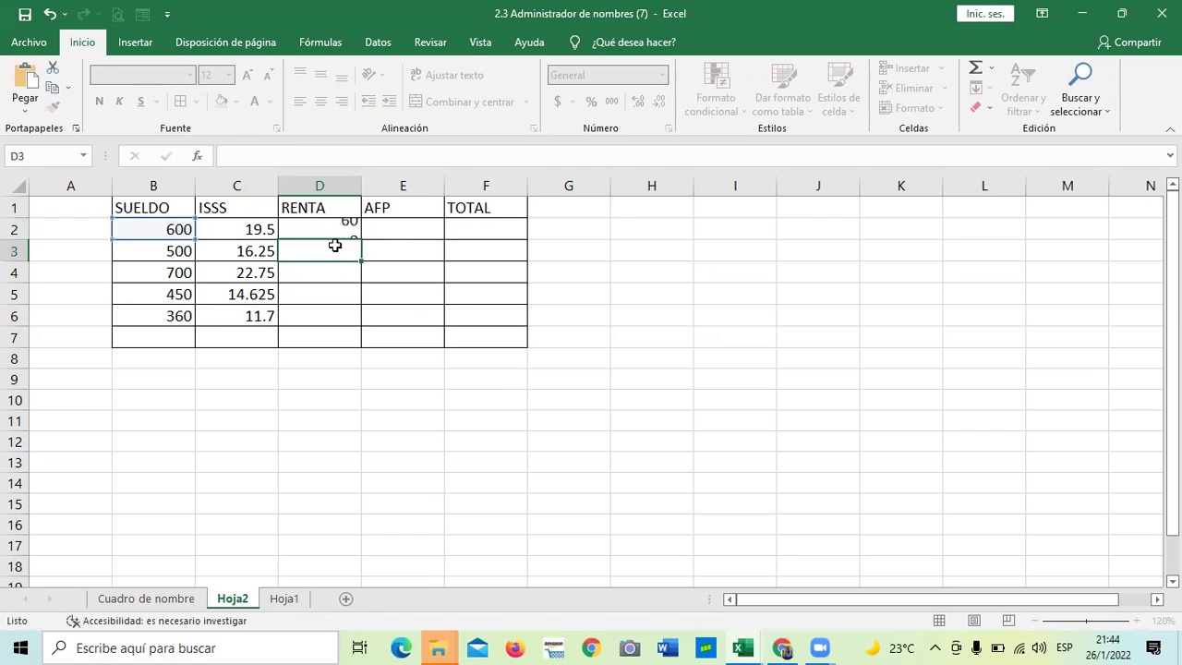
Fill the RENTA formula from D2 down to D7.
left_click(343, 226)
left_click_drag(362, 242, 352, 340)
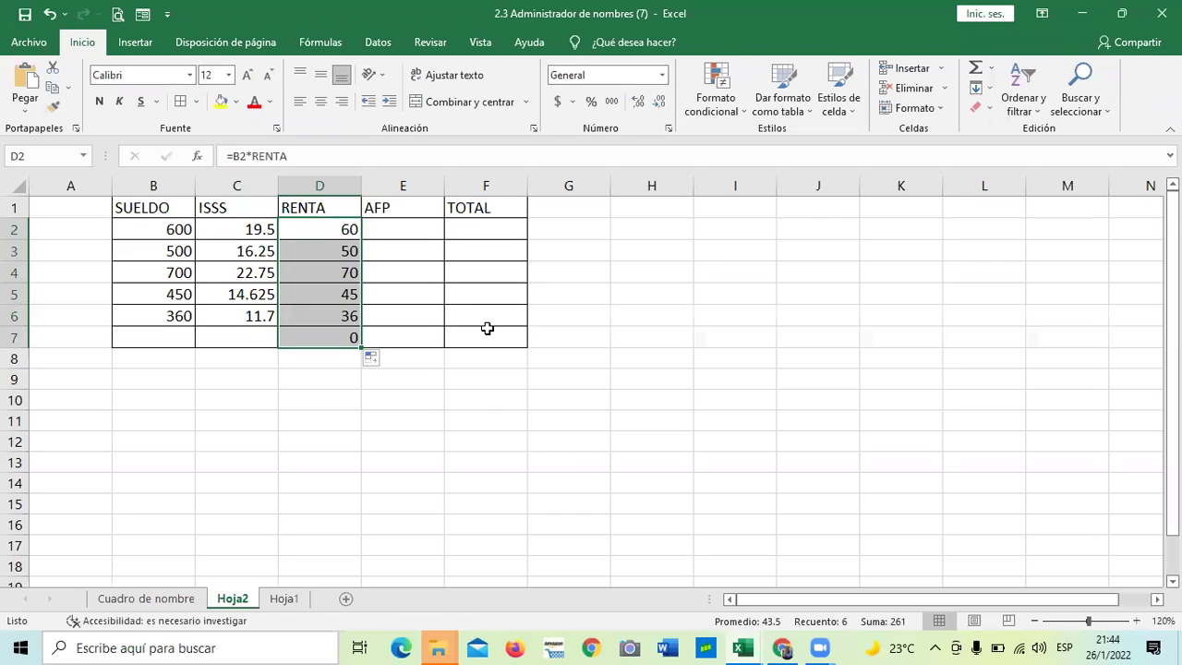
left_click(491, 507)
Enter the formula =B2*AFP in cell E2, using the defined name AFP.
left_click(411, 227)
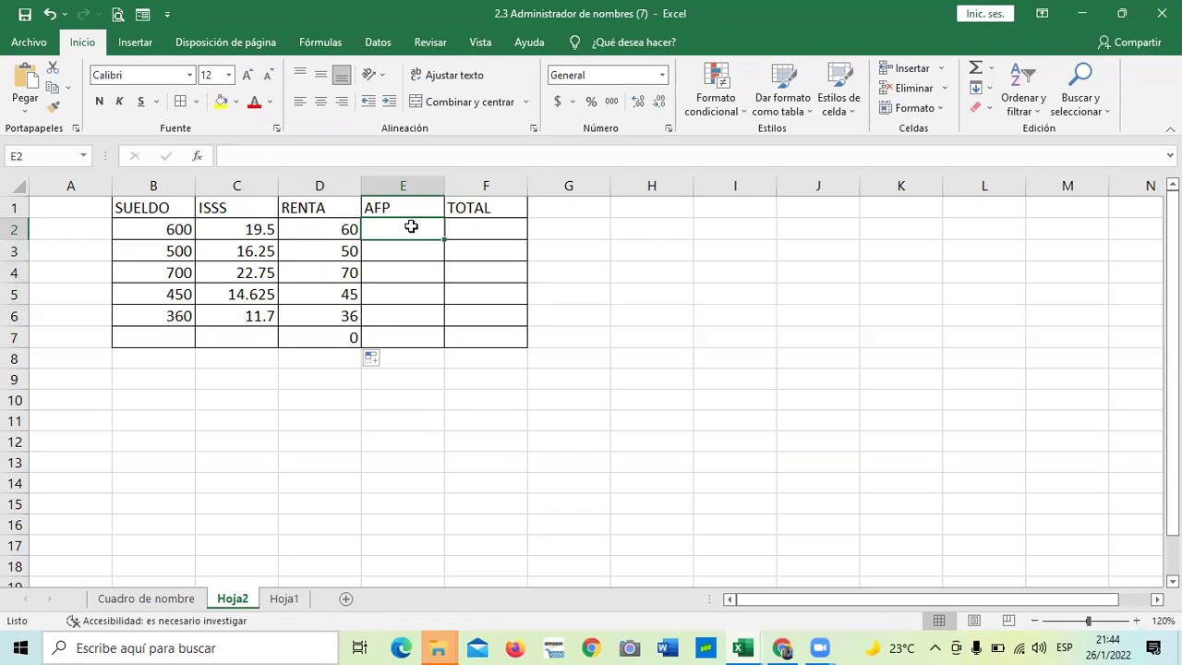
type("=")
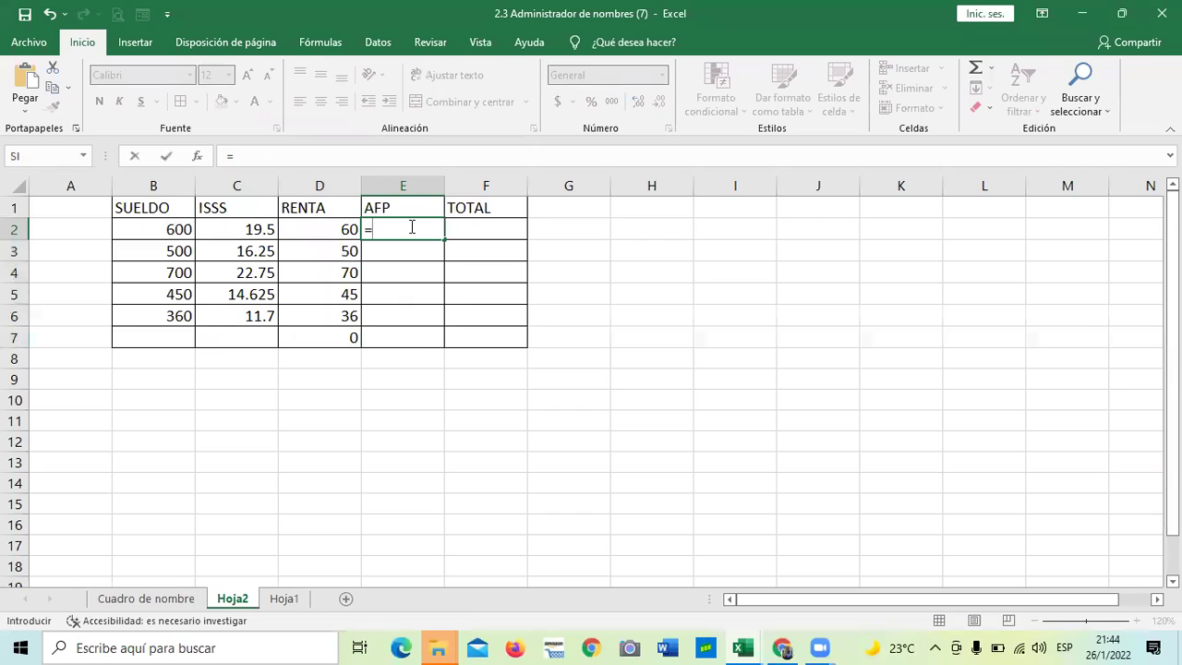
left_click(166, 231)
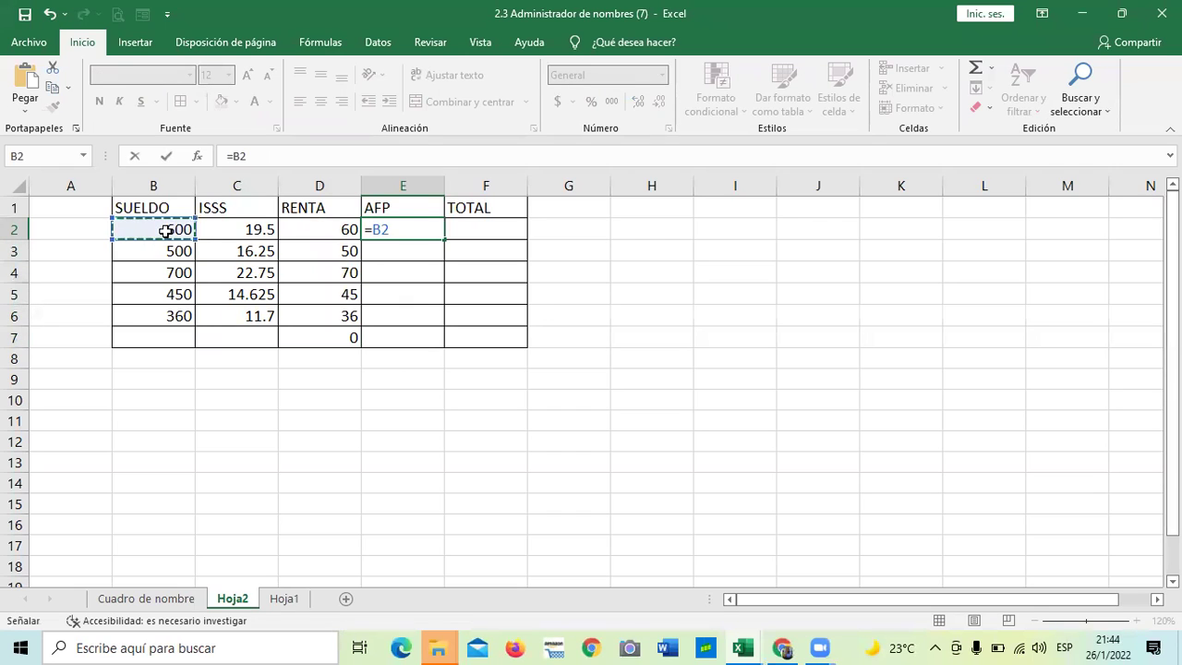
type("*")
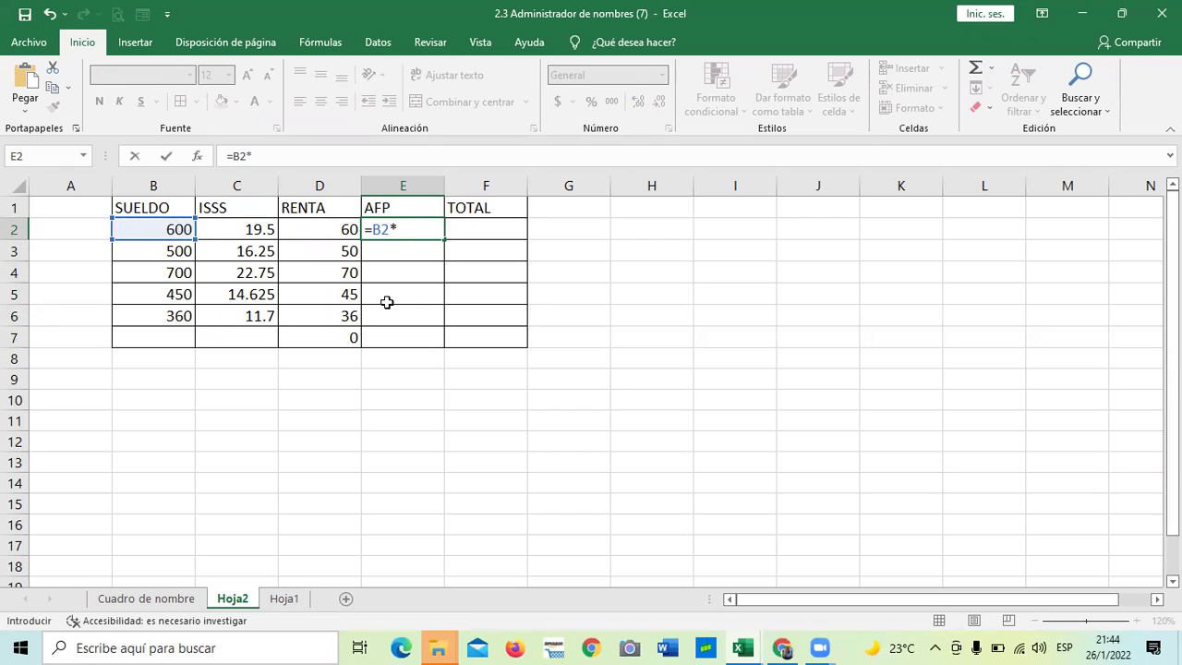
type("AFP")
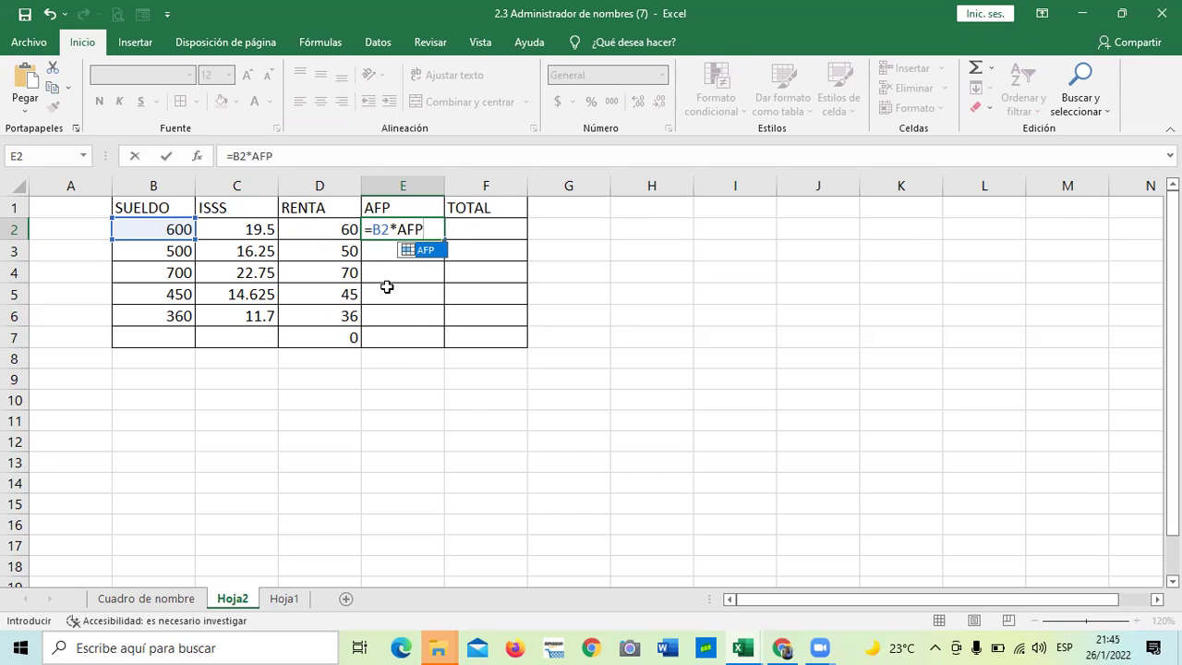
key("Return")
Fill the AFP formula from E2 down to E7.
left_click(423, 231)
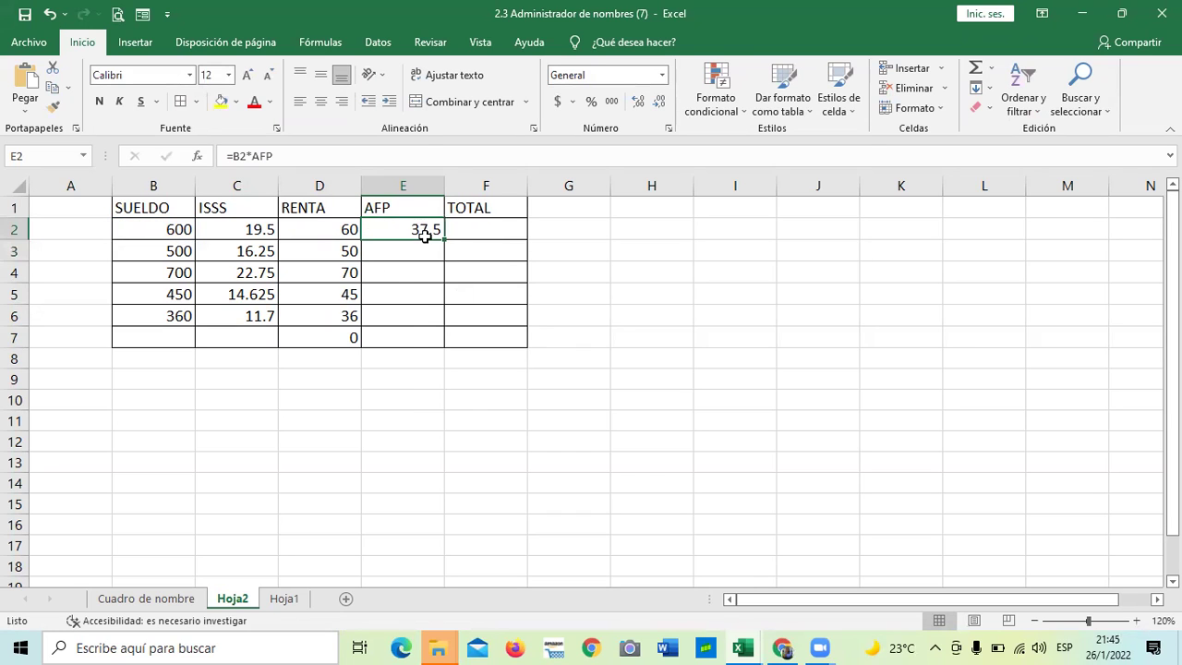
left_click_drag(443, 242, 440, 342)
left_click(651, 374)
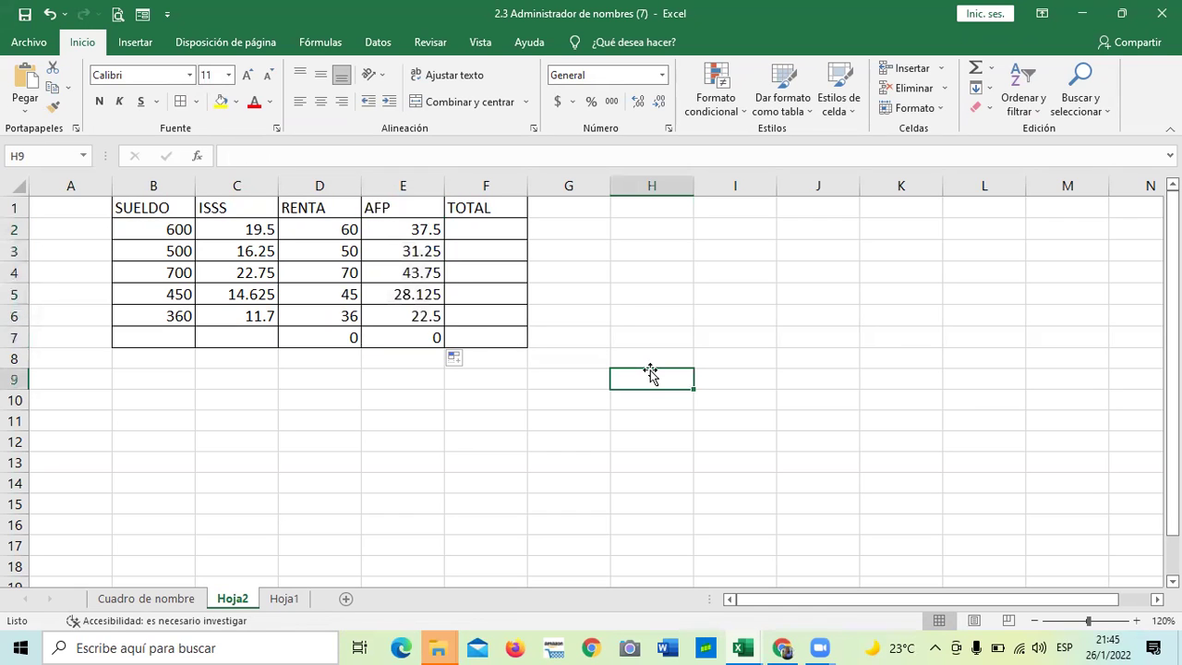
Start a new defined name that refers to the deductions range C2:E2 on Hoja2.
left_click(473, 230)
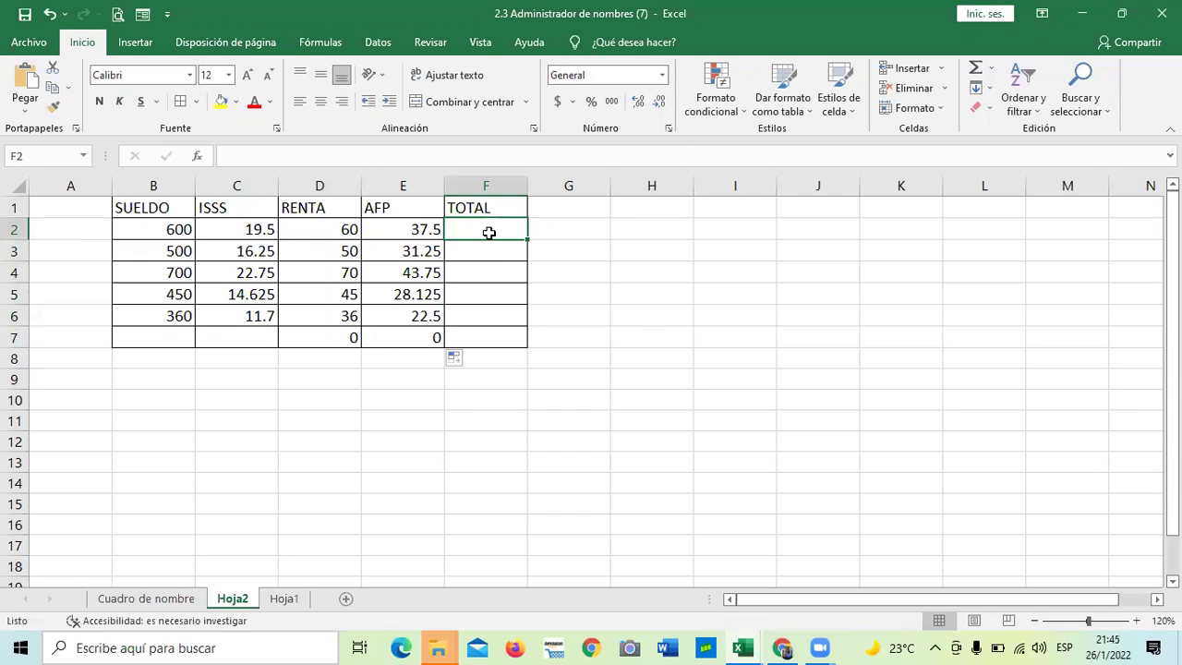
left_click(662, 256)
left_click(484, 229)
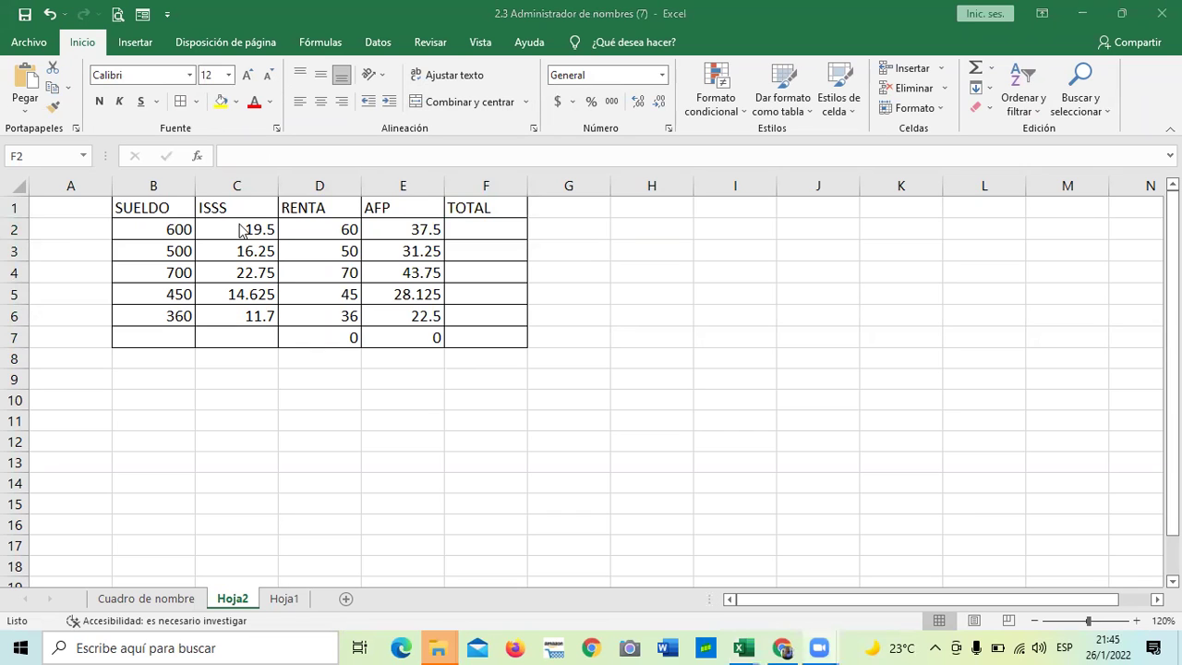
left_click(310, 47)
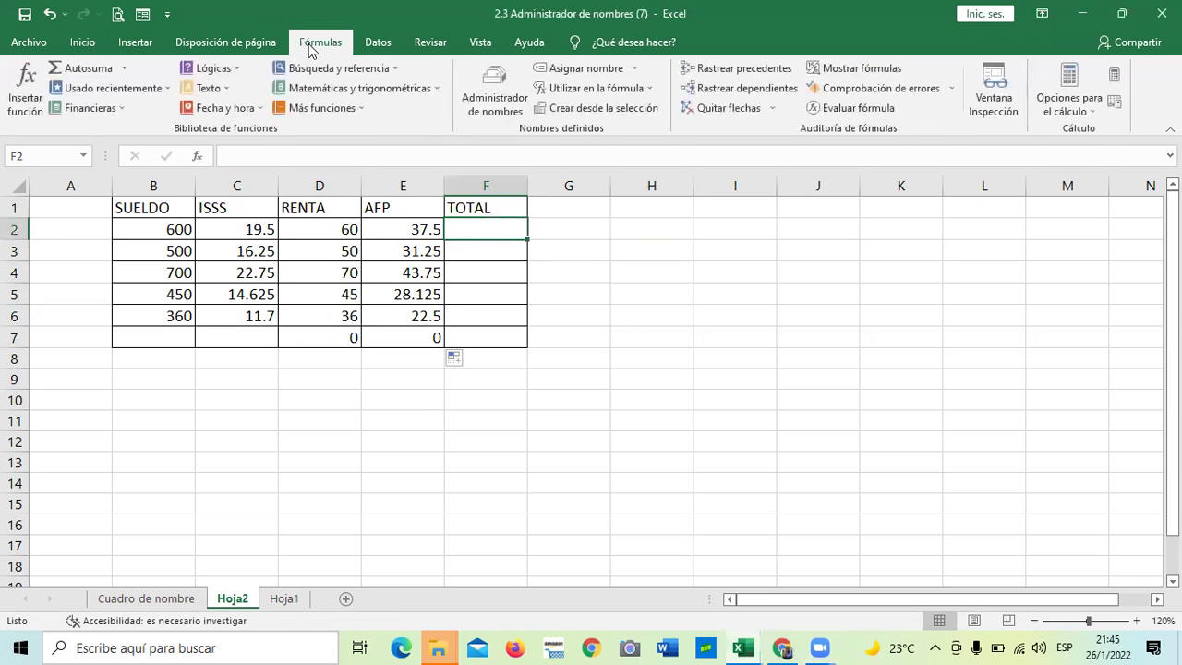
left_click(493, 86)
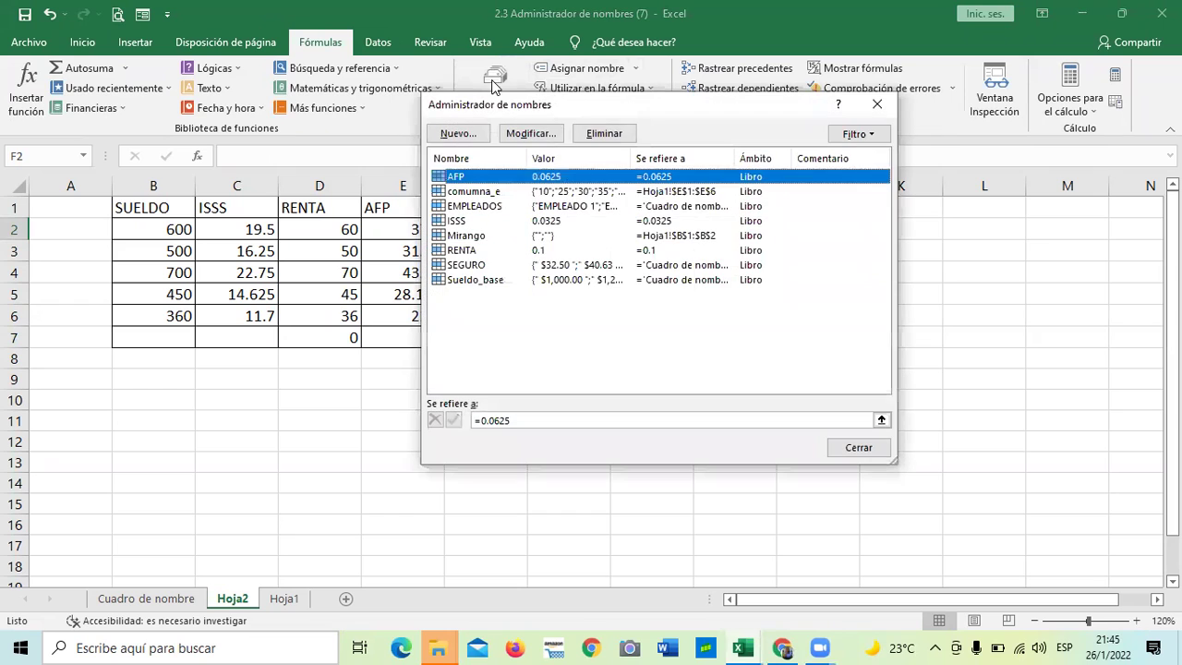
left_click(479, 138)
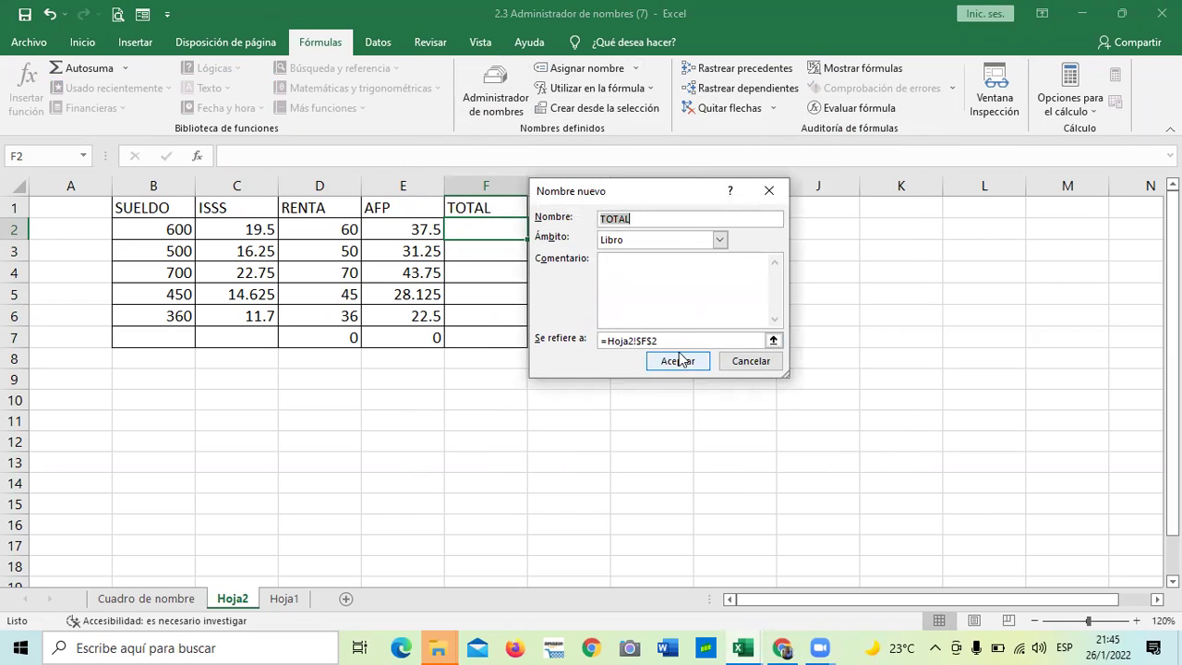
left_click(600, 342)
key("BackSpace")
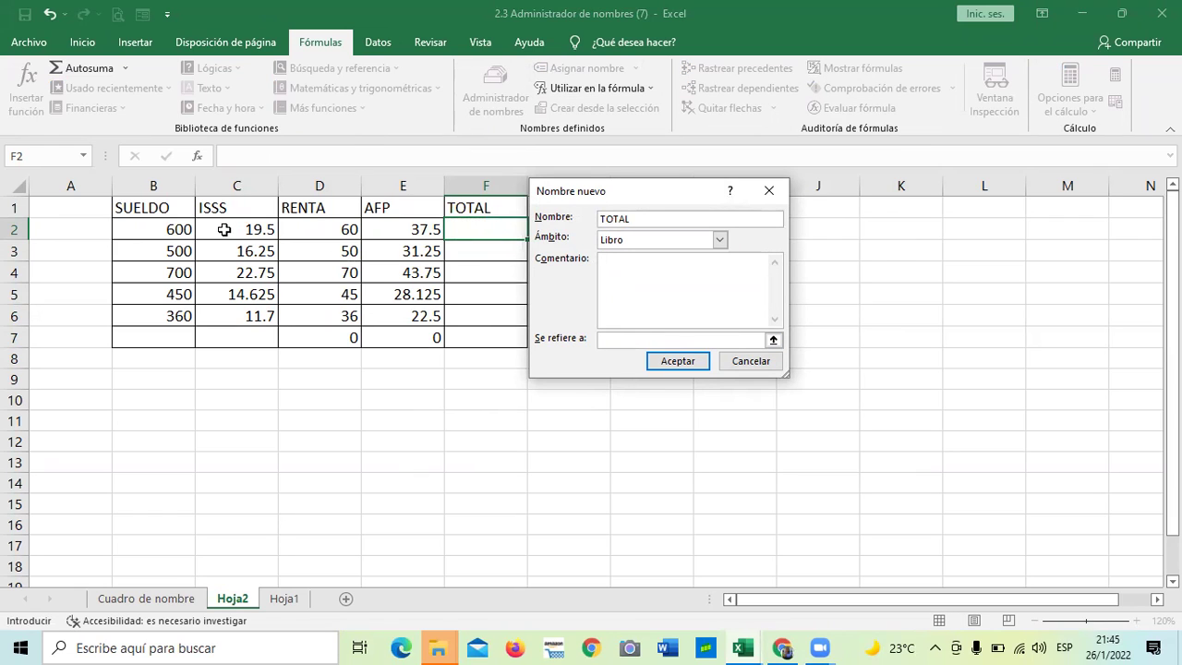
left_click_drag(225, 230, 415, 230)
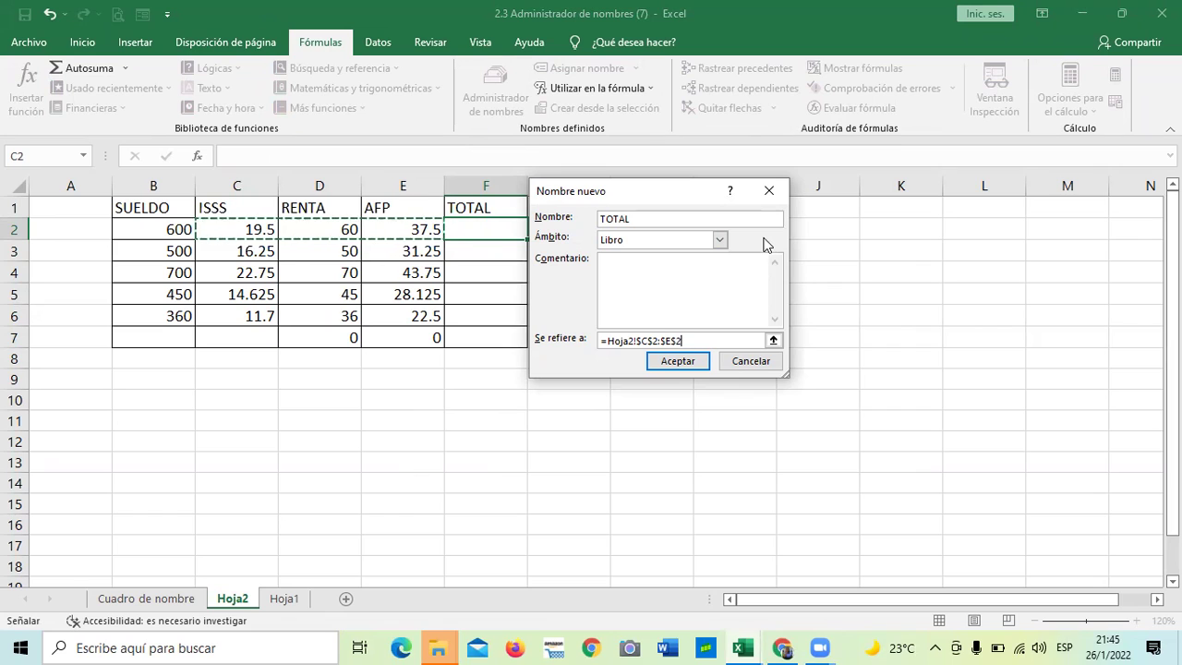
Try to name the C2:E2 range CDE2, discard the new name and close the name manager.
left_click(659, 218)
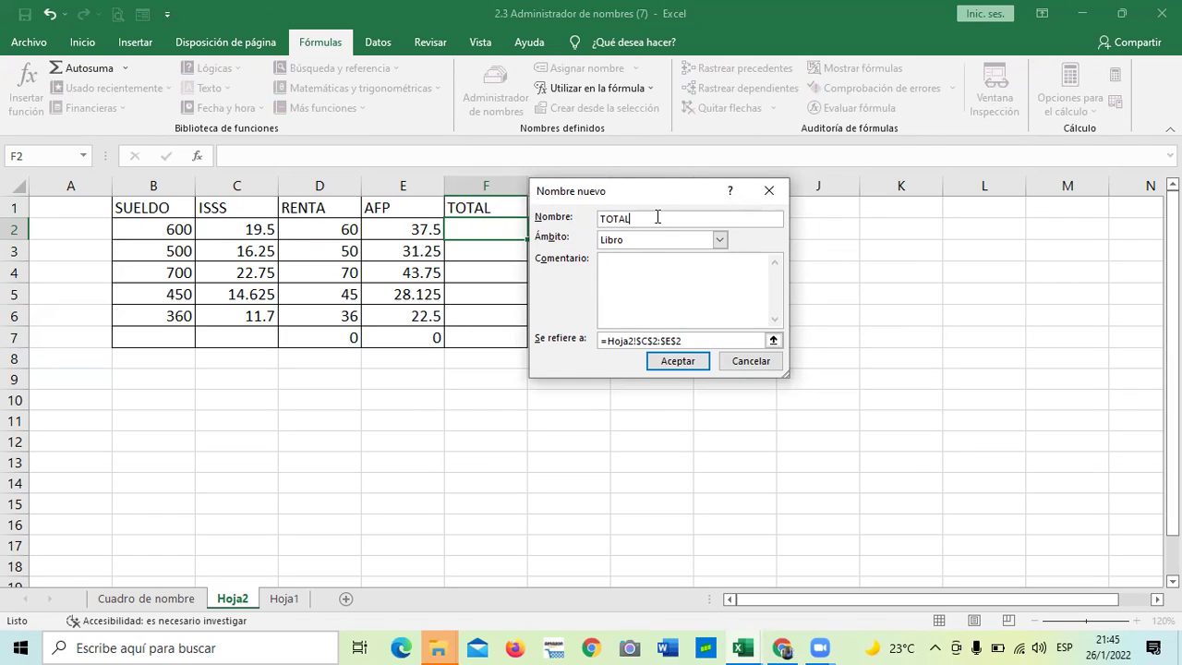
key("BackSpace")
key("BackSpace")
key("BackSpace")
key("BackSpace")
key("BackSpace")
type("CDE2")
left_click(669, 361)
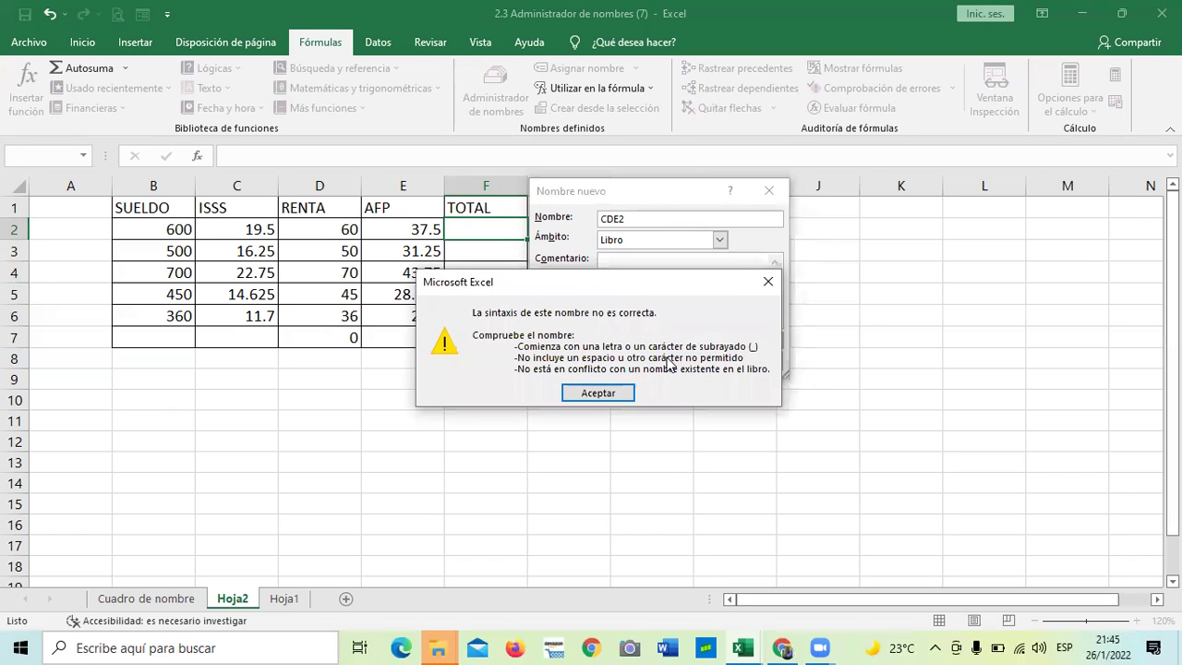
left_click(594, 393)
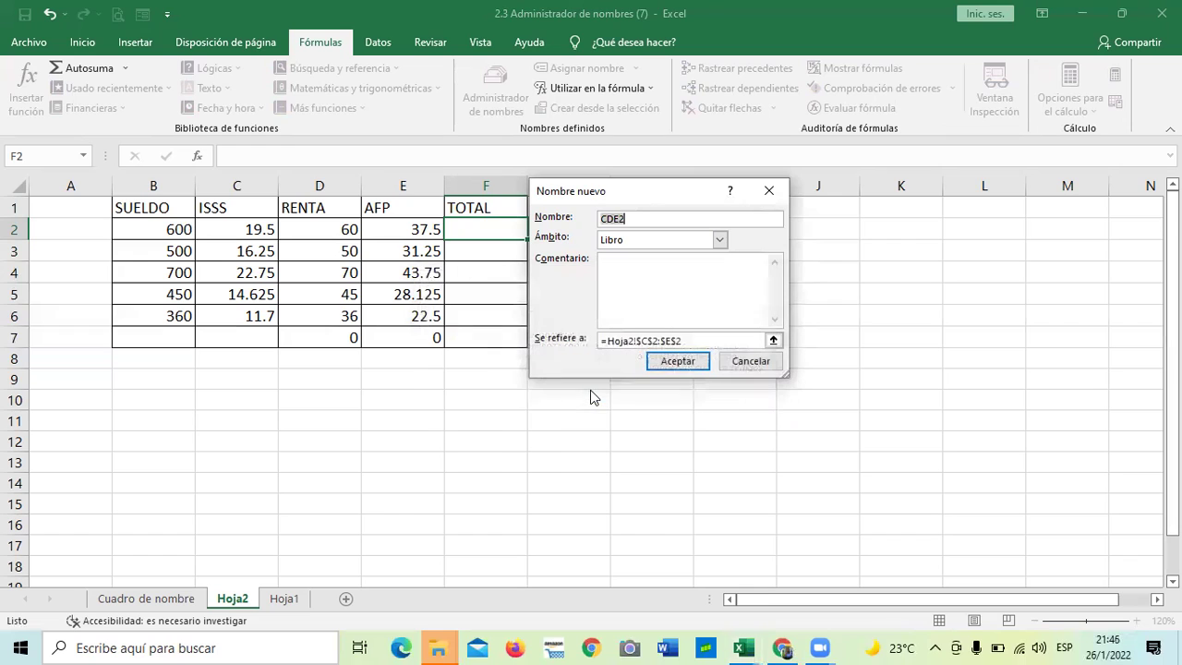
left_click(636, 216)
left_click(751, 360)
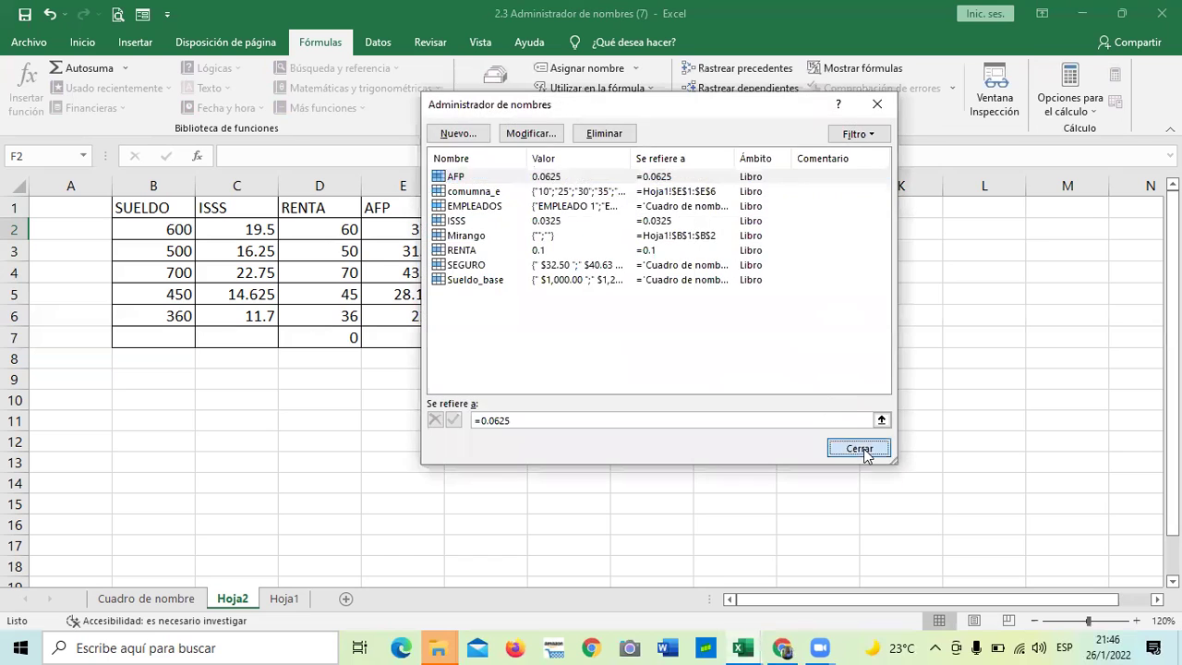
left_click(859, 447)
left_click(755, 456)
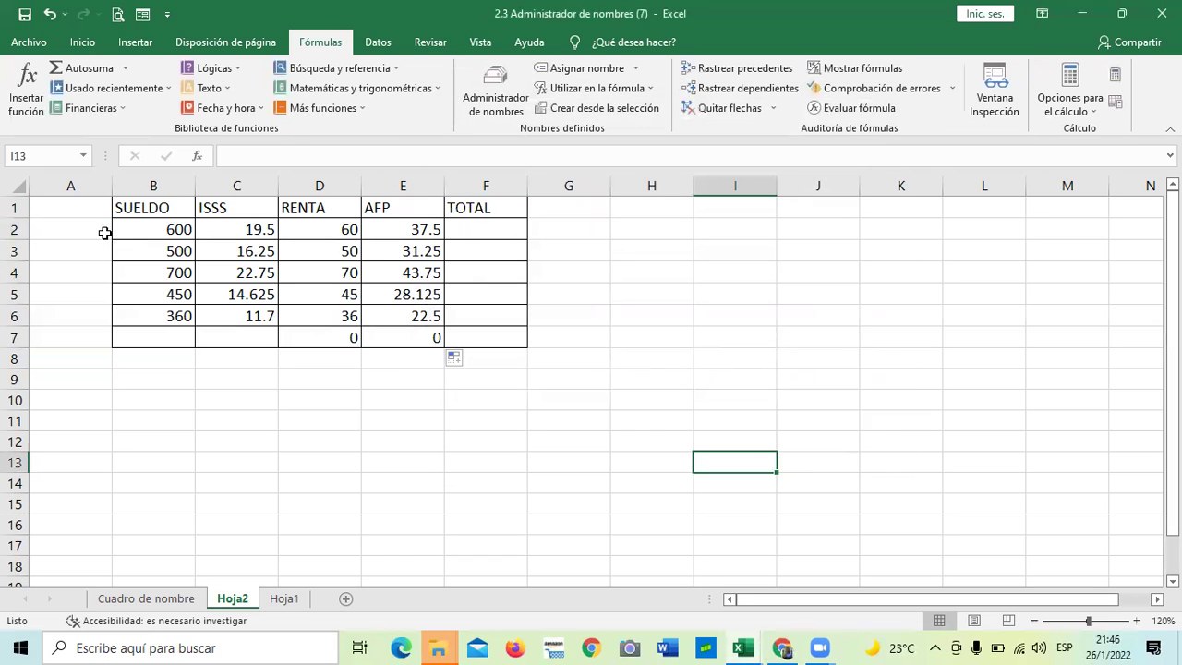
Enter the four employees' first names in cells A2 to A5.
left_click(70, 229)
type("CARLOS")
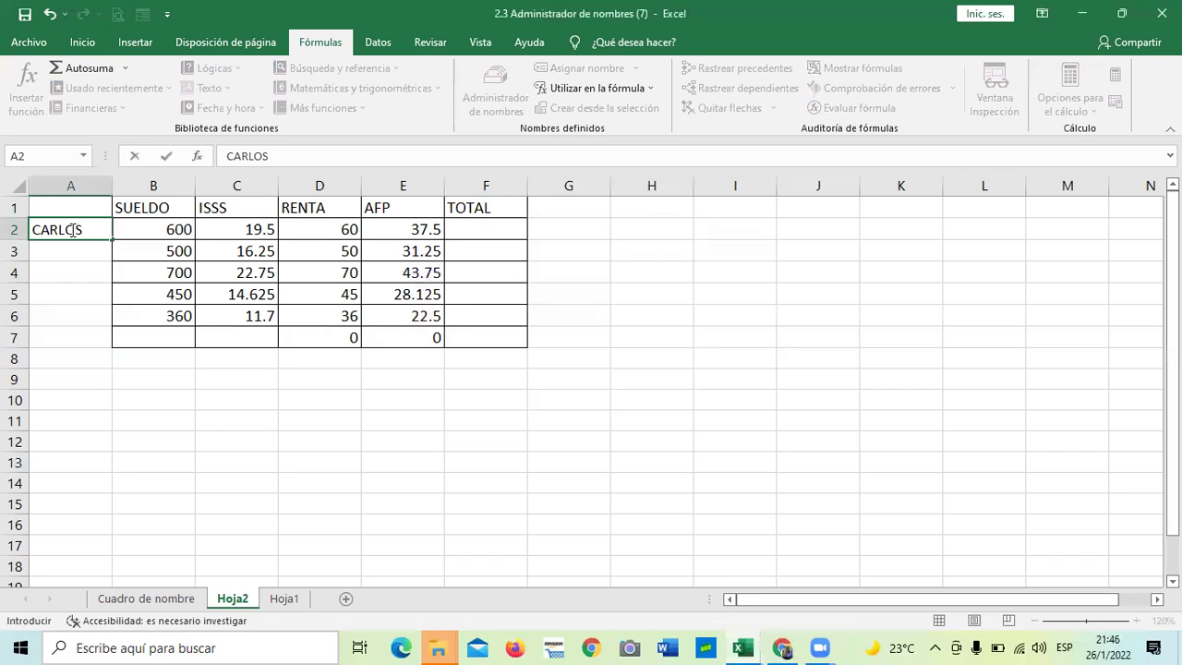
key("Return")
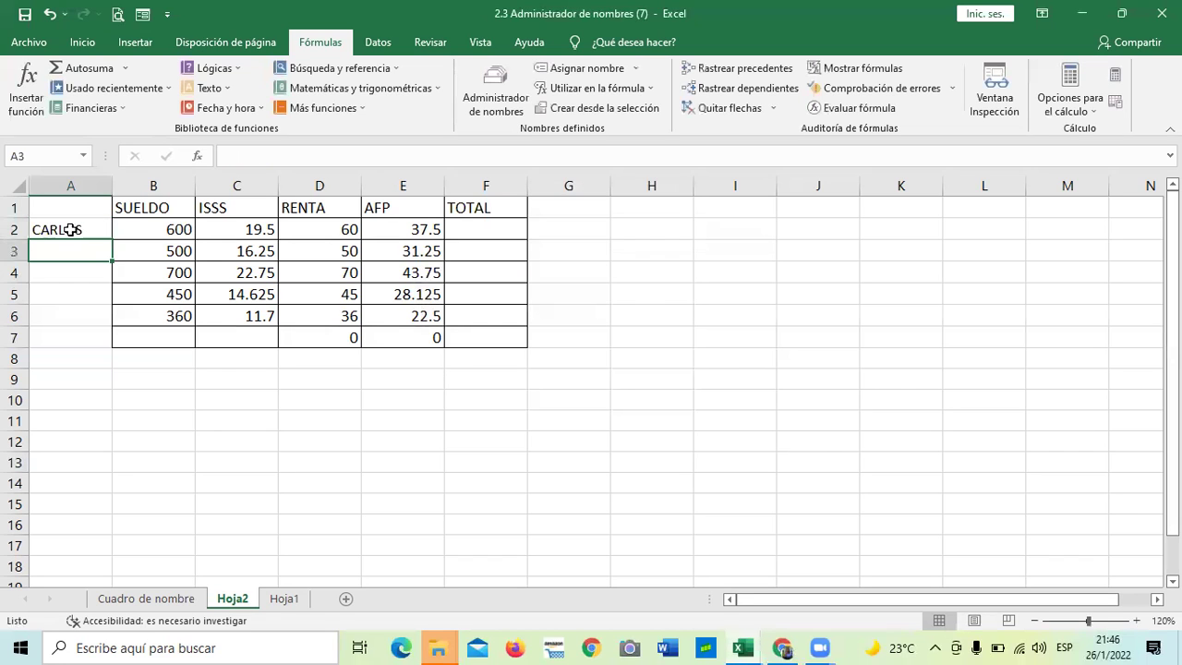
type("CARLOS")
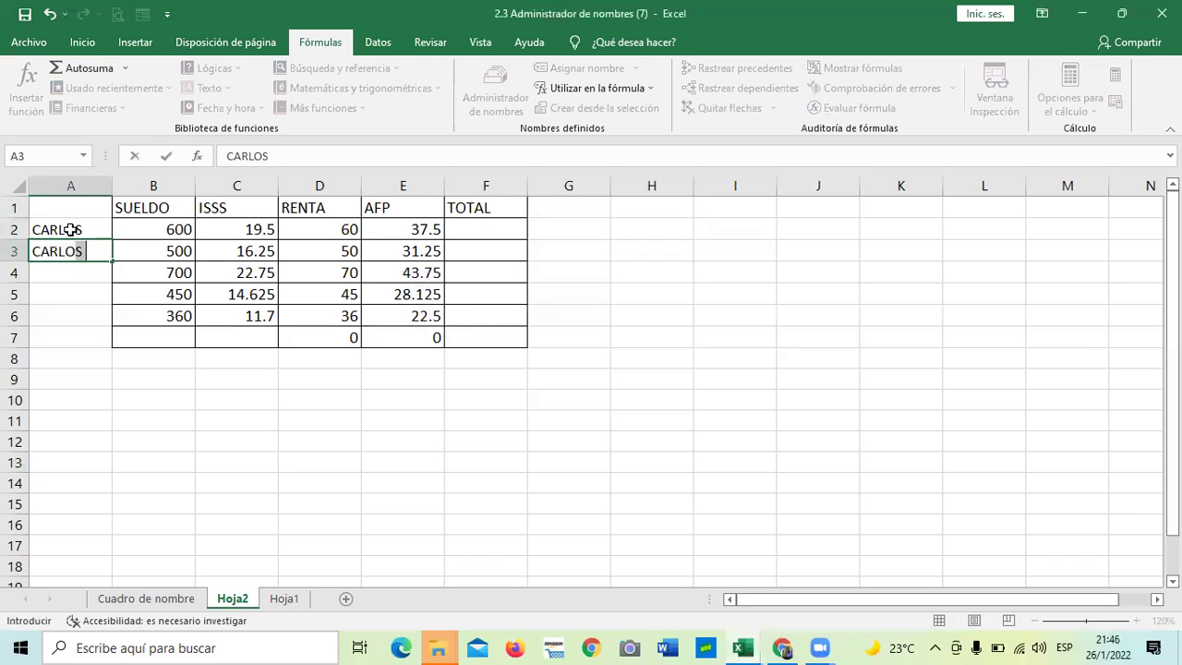
key("BackSpace")
key("BackSpace")
key("BackSpace")
key("BackSpace")
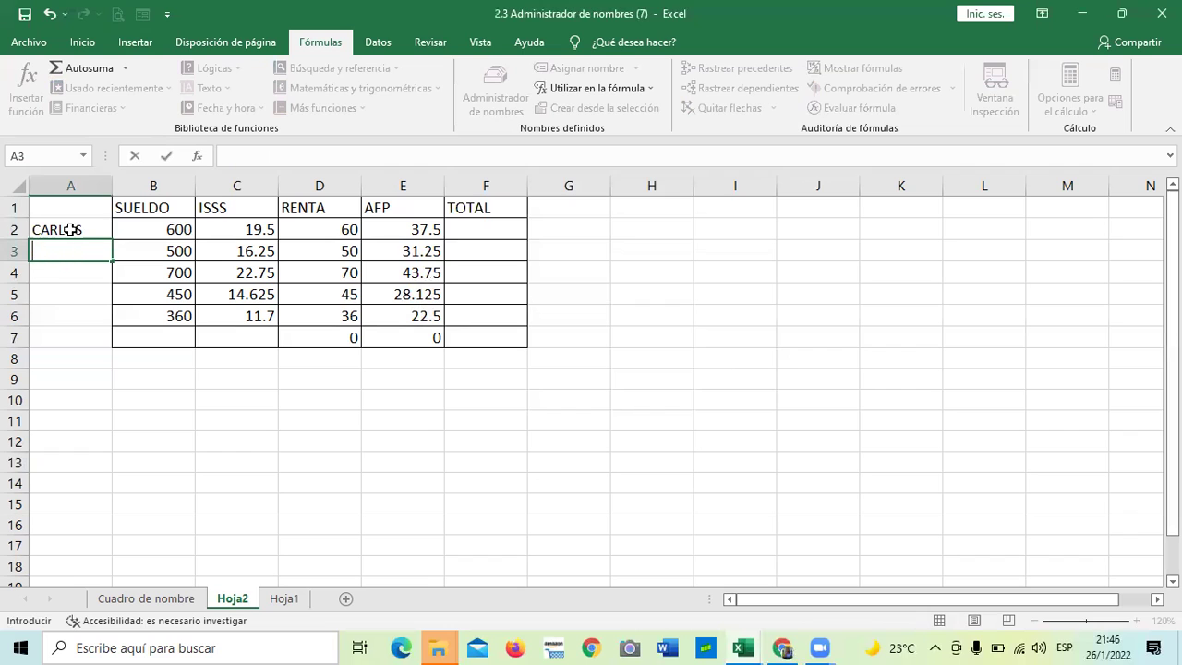
type("CARINA")
key("Return")
type("JULIO")
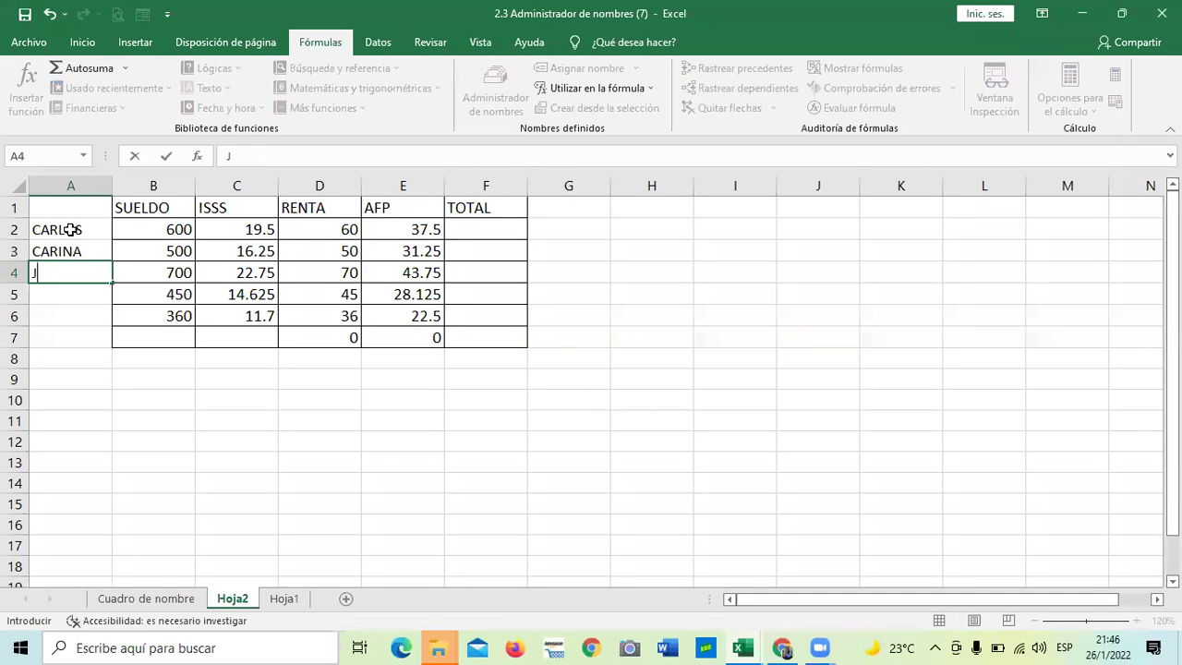
key("Return")
type("MARTIN")
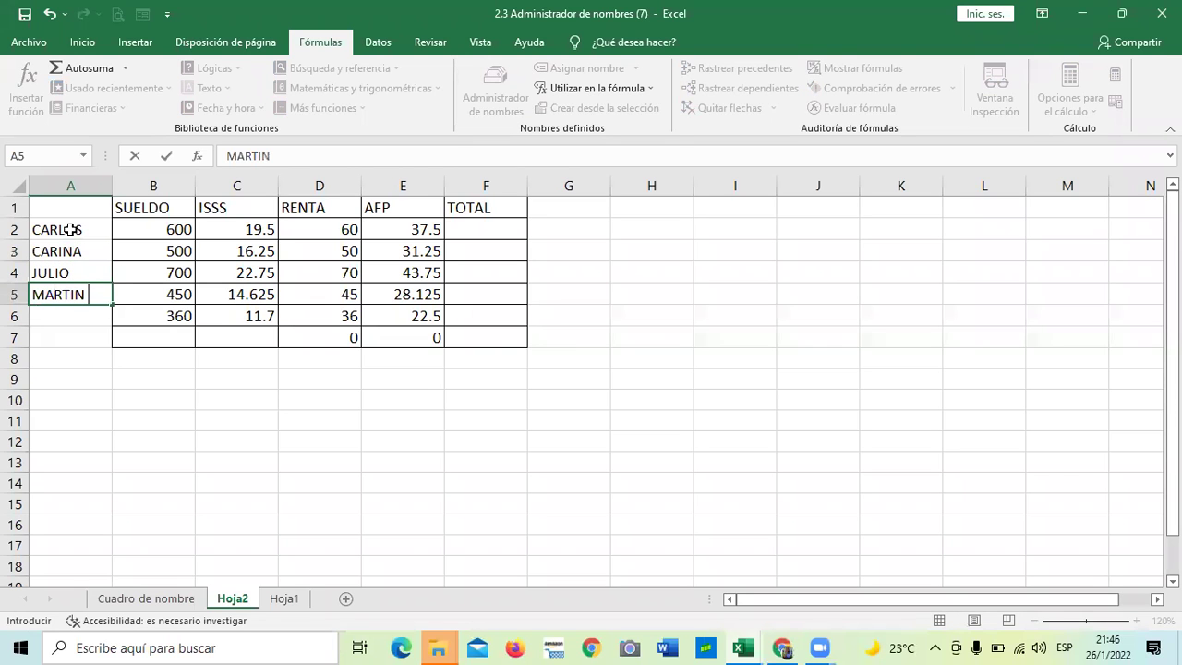
key("Return")
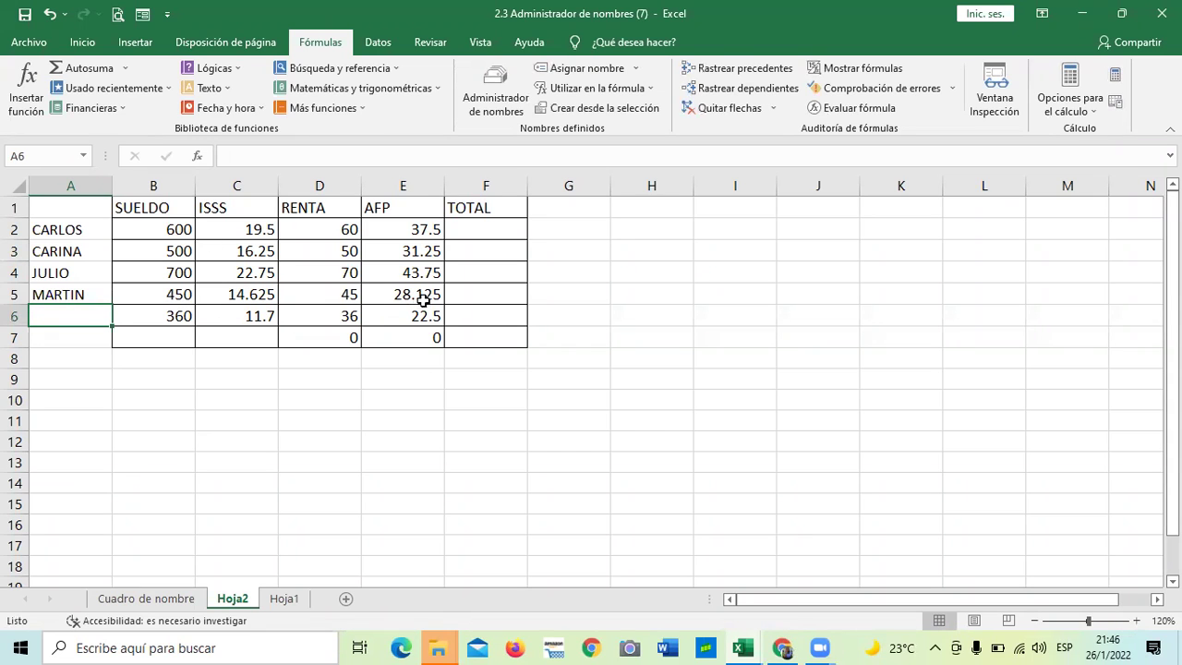
Define a workbook name matching the employee's first name in A2 that refers to the deductions range C2:E2 on Hoja2.
left_click(484, 294)
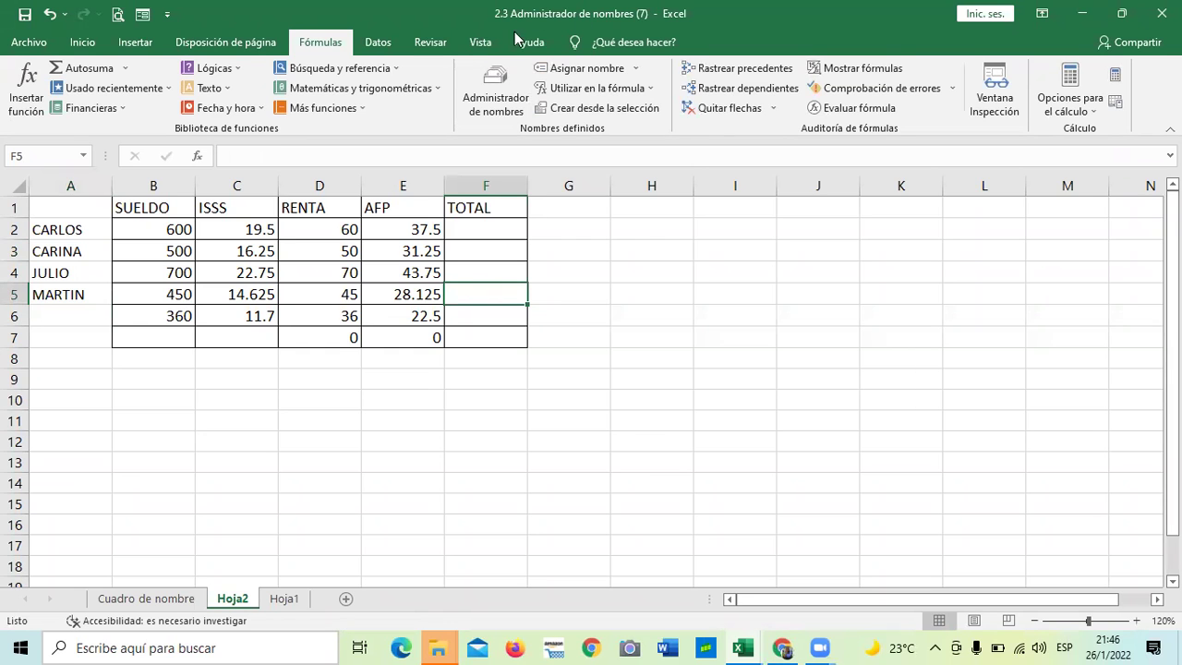
left_click(522, 96)
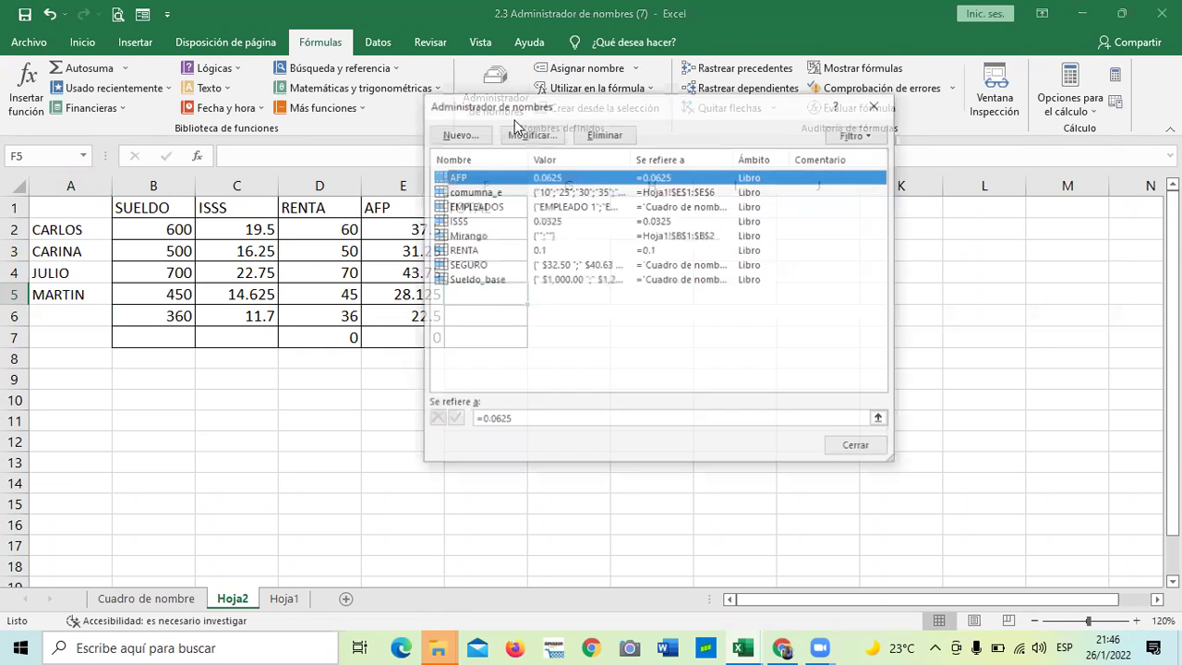
left_click(479, 134)
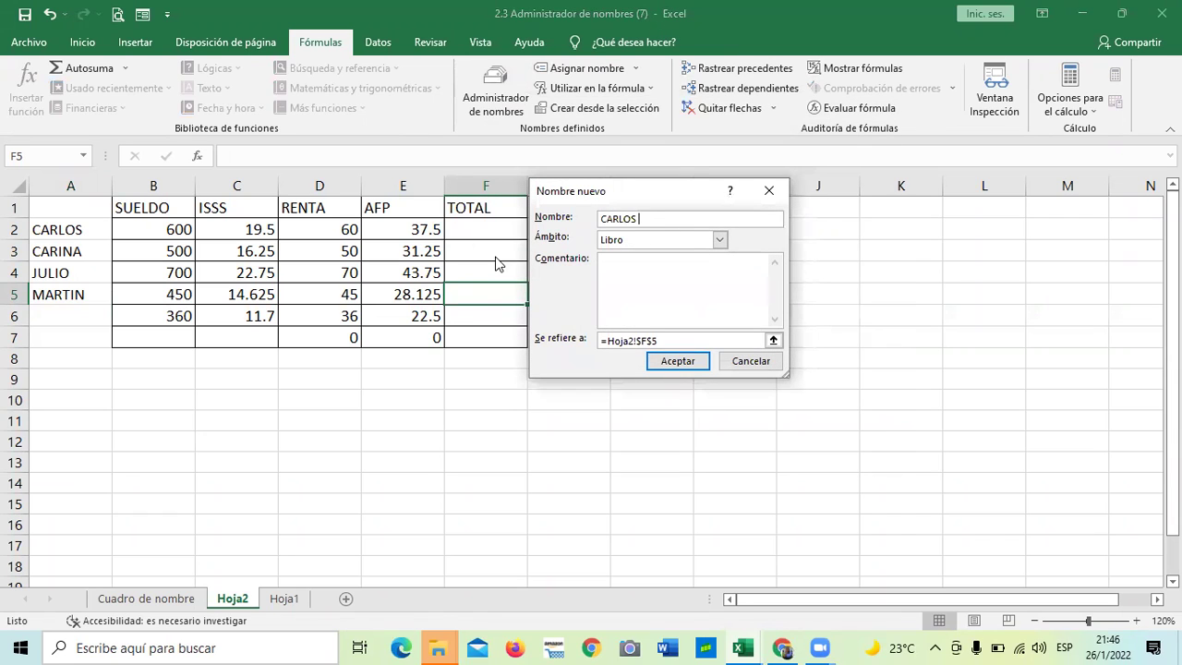
left_click(773, 341)
left_click_drag(229, 224, 387, 238)
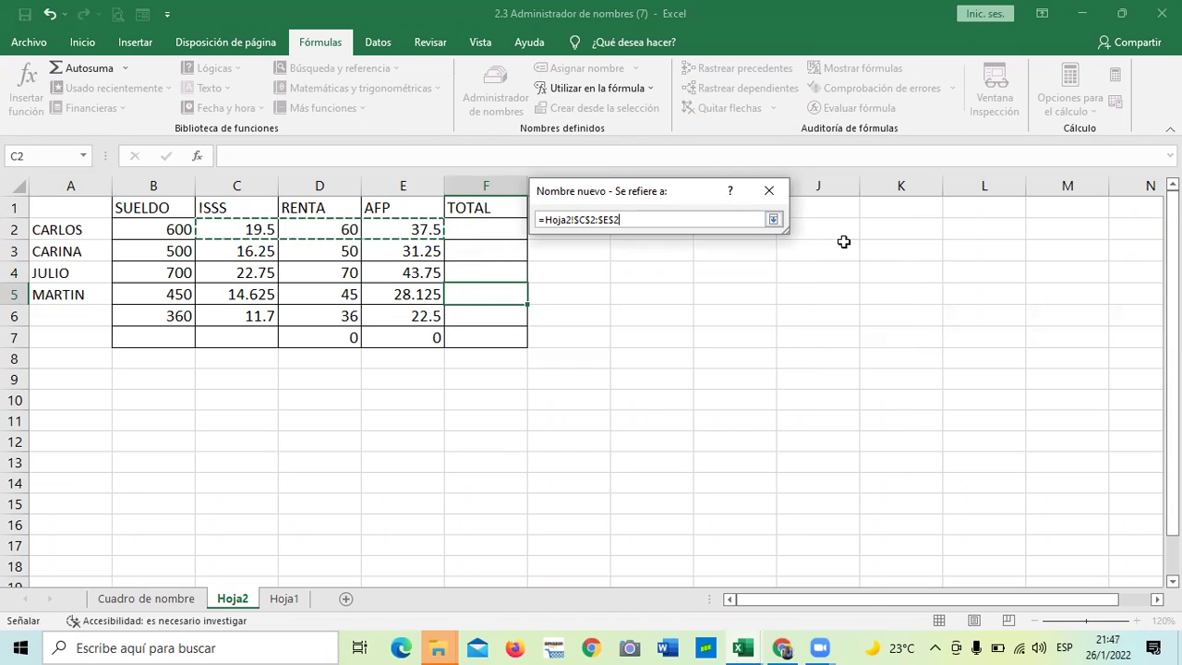
left_click(774, 219)
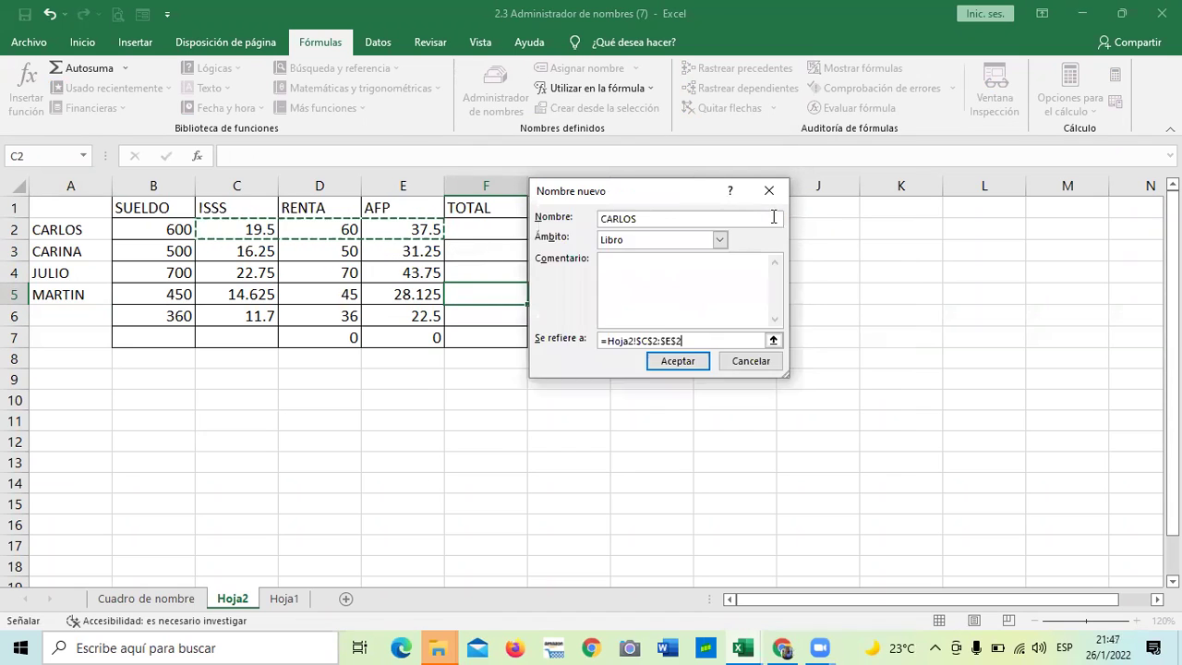
left_click(679, 361)
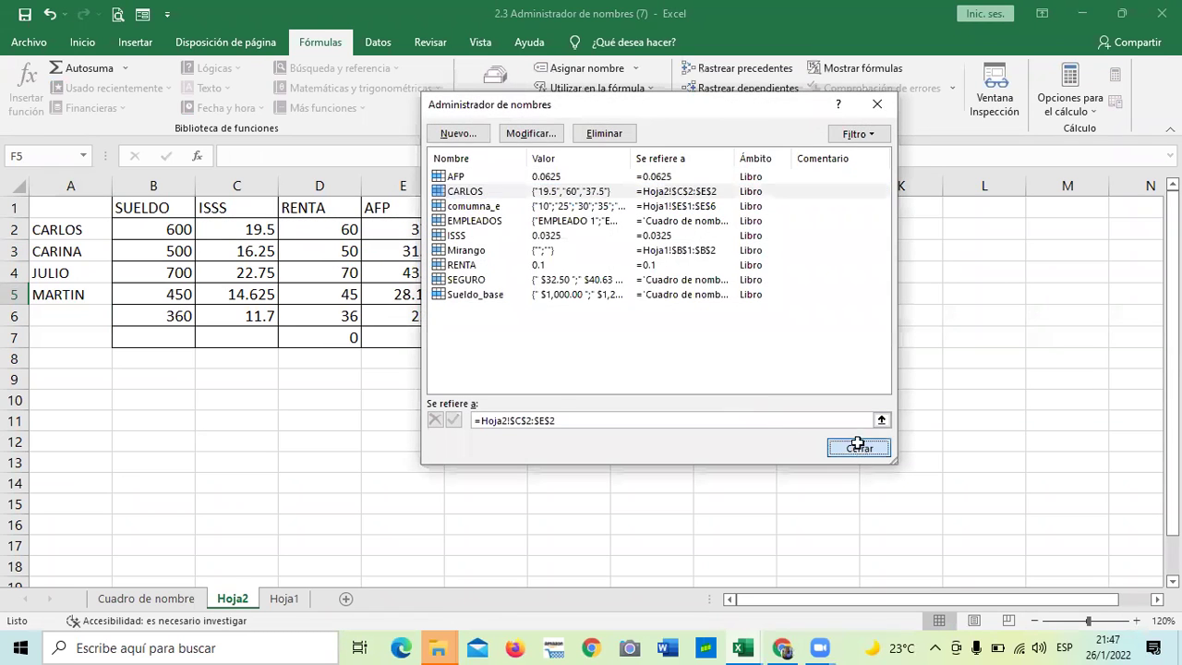
left_click(858, 448)
left_click(757, 384)
Try to calculate the TOTAL in F2 by subtracting the employee's defined name for C2:E2 from B2.
left_click(456, 228)
type("=")
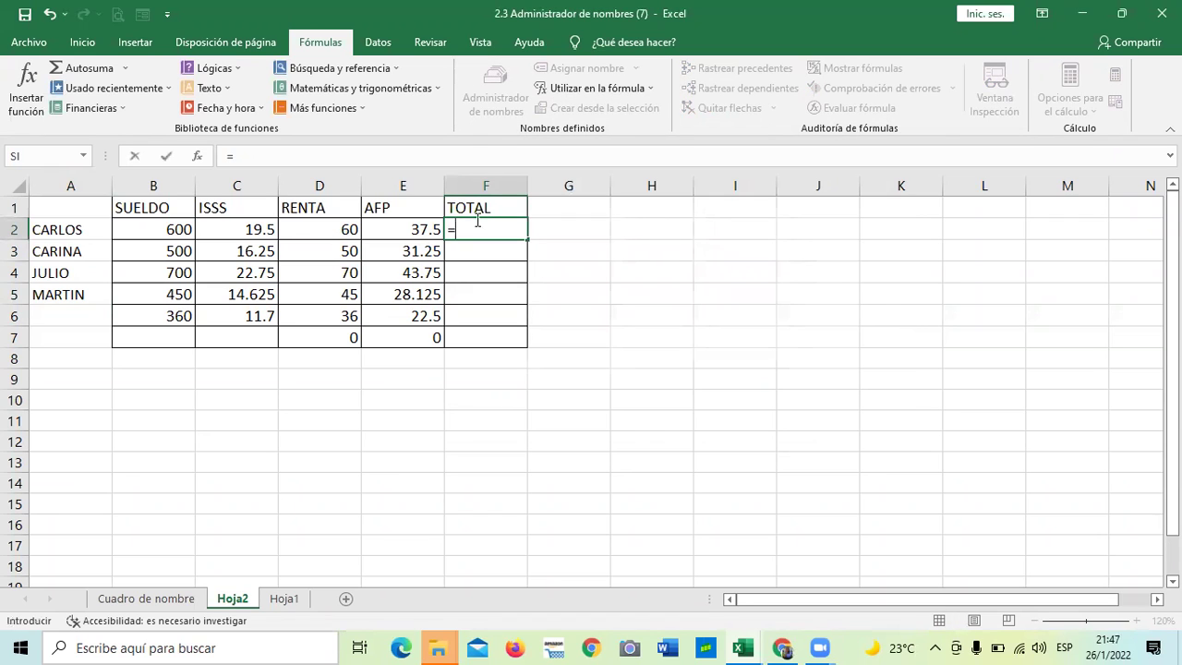
left_click(174, 228)
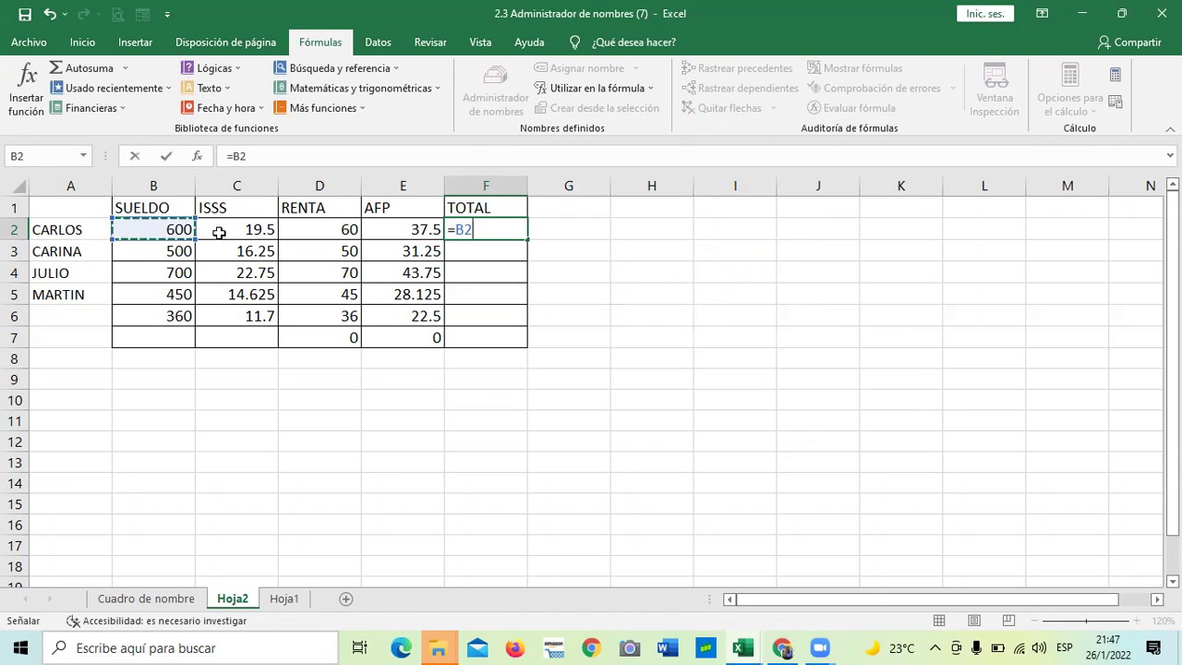
type("-")
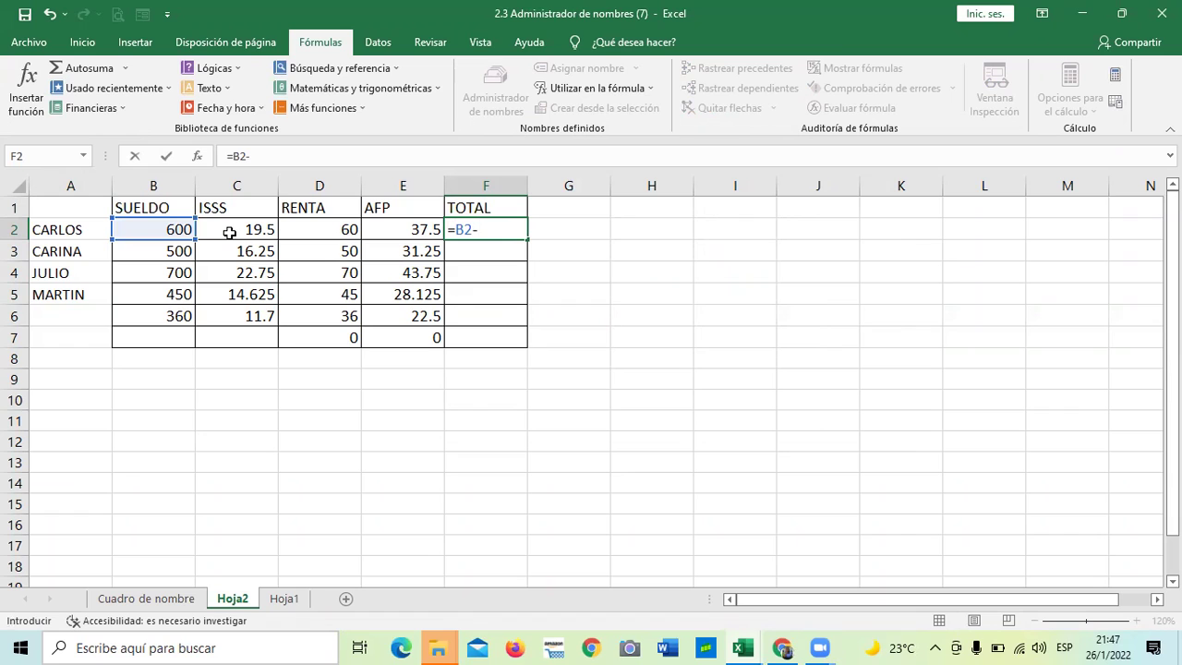
type("CARLOS")
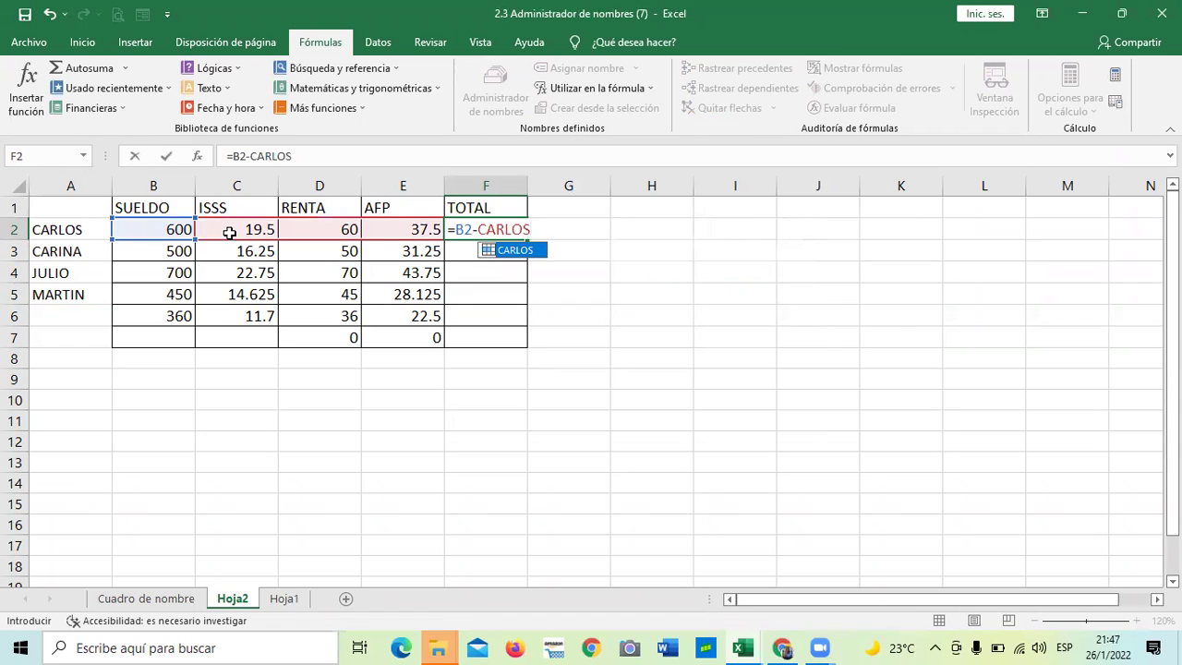
key("Return")
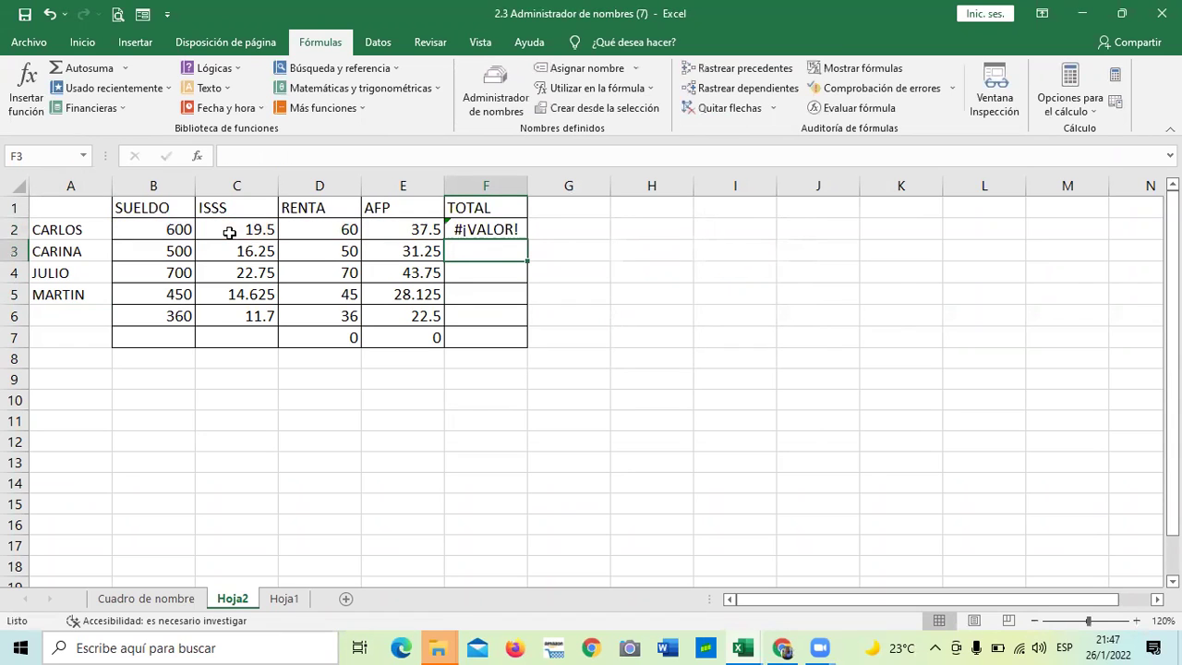
left_click(720, 186)
left_click(615, 296)
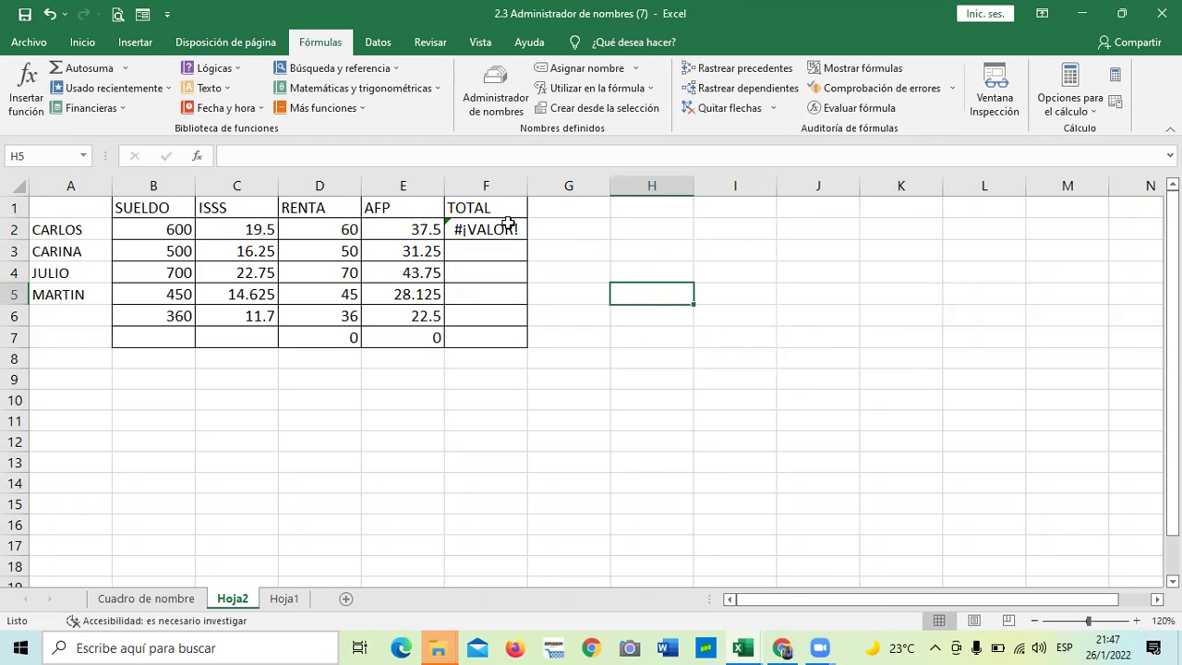
Delete the subtraction formula from cell F2.
left_click(508, 224)
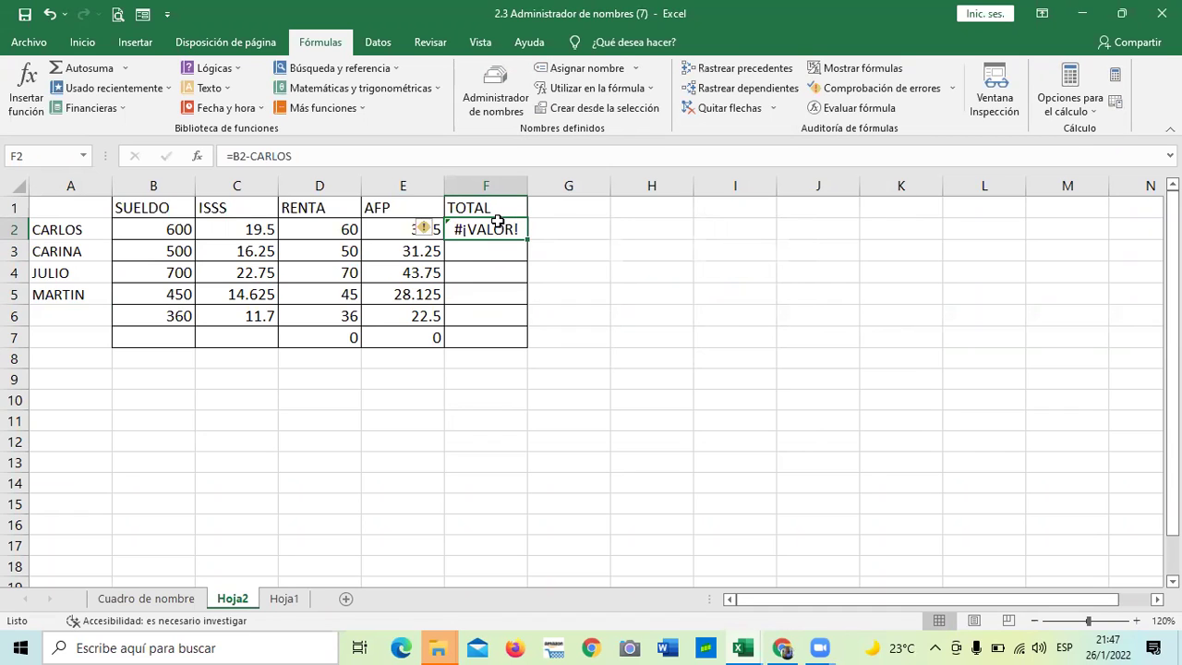
double_click(498, 221)
key("BackSpace")
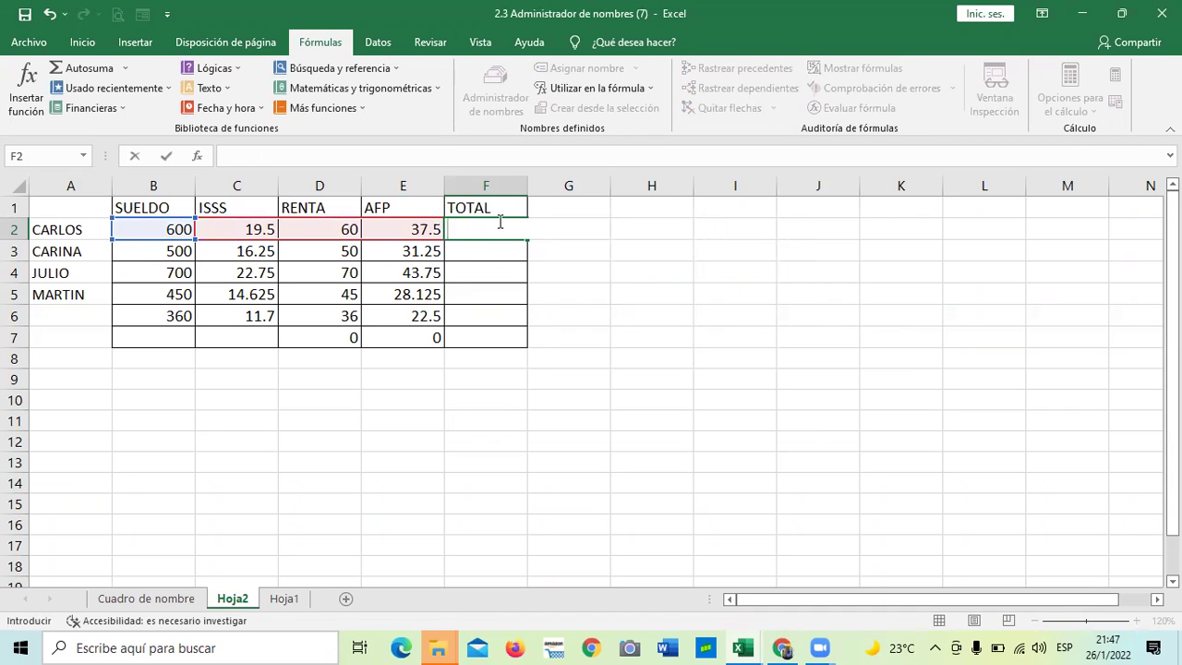
key("Escape")
left_click(709, 329)
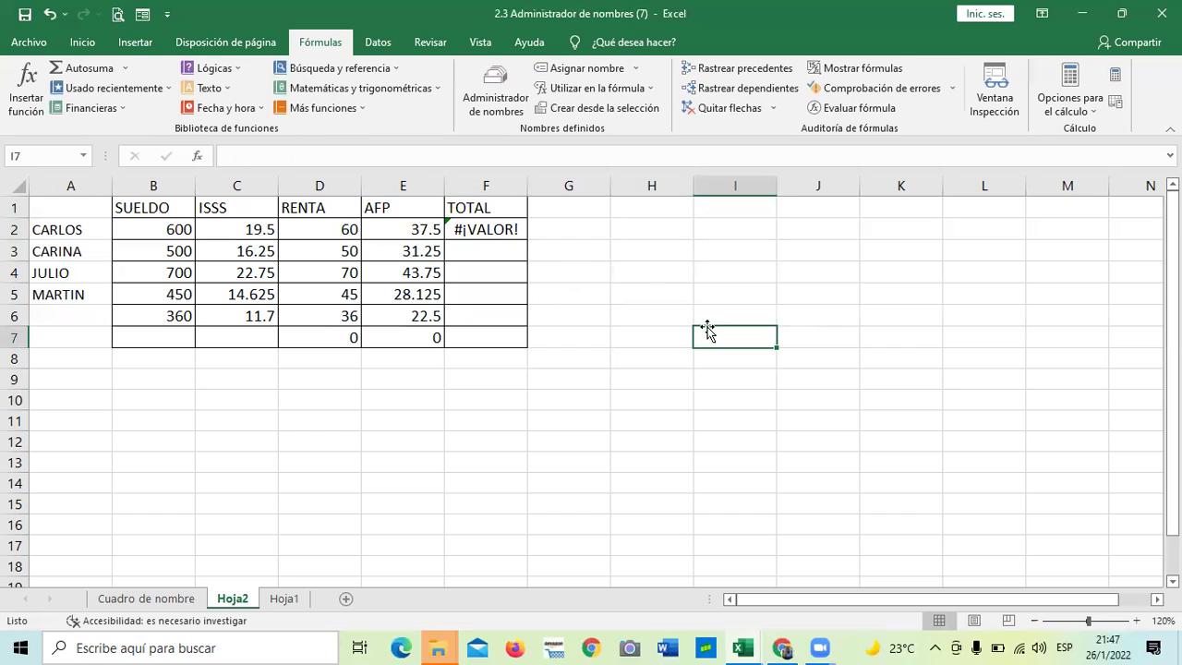
left_click(463, 229)
key("Delete")
left_click(621, 309)
Calculate the deductions total in F2 with SUMA applied to the first employee's defined name.
left_click(469, 222)
type("=SUMA")
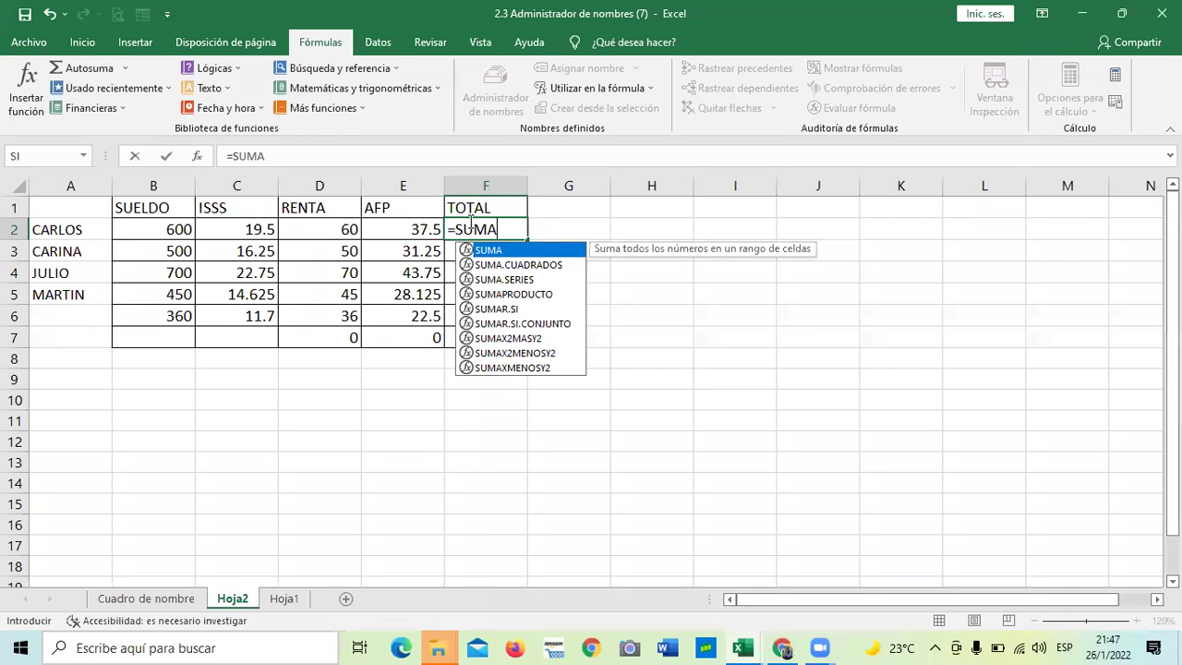
type("(")
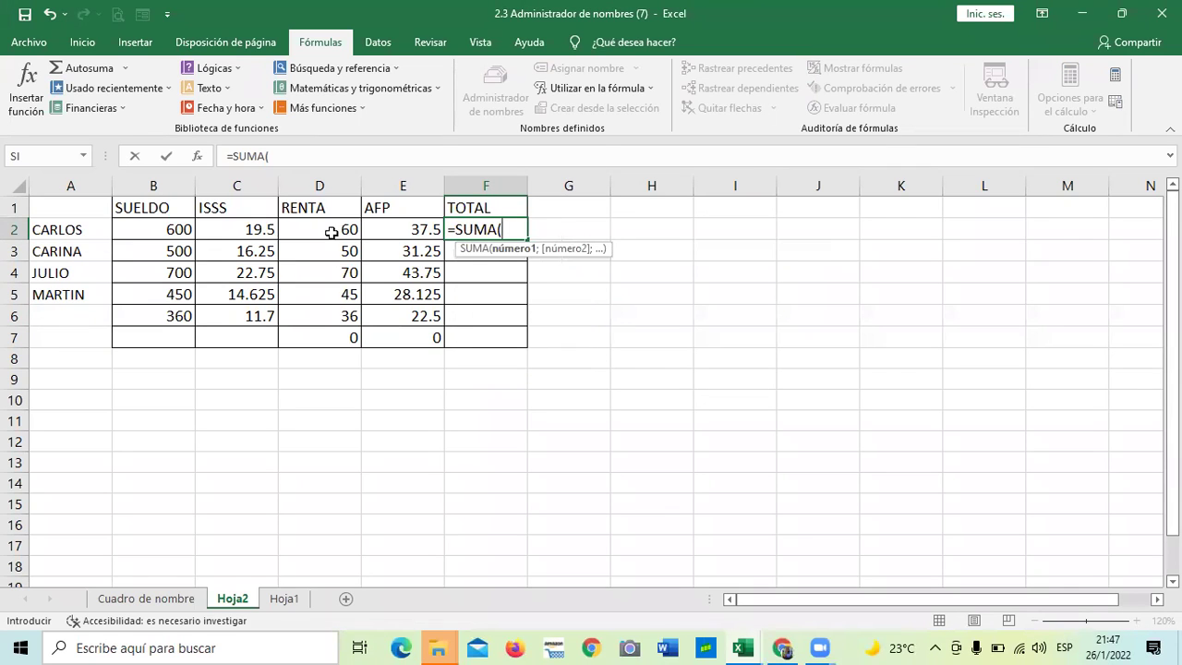
type("CA")
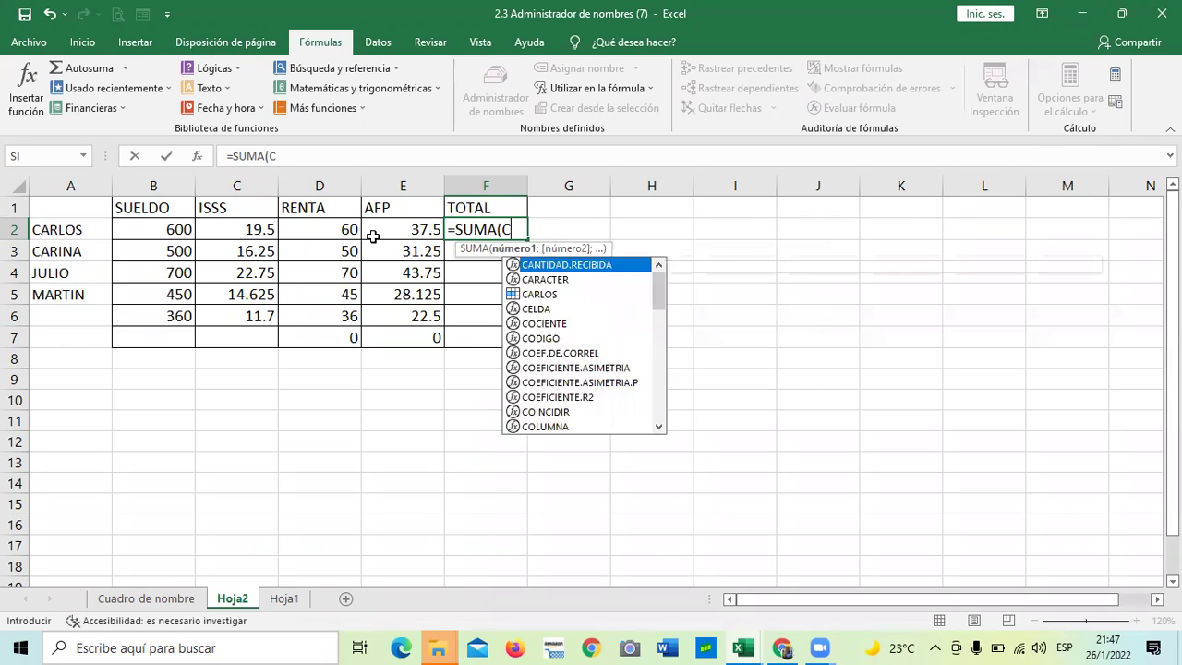
double_click(559, 293)
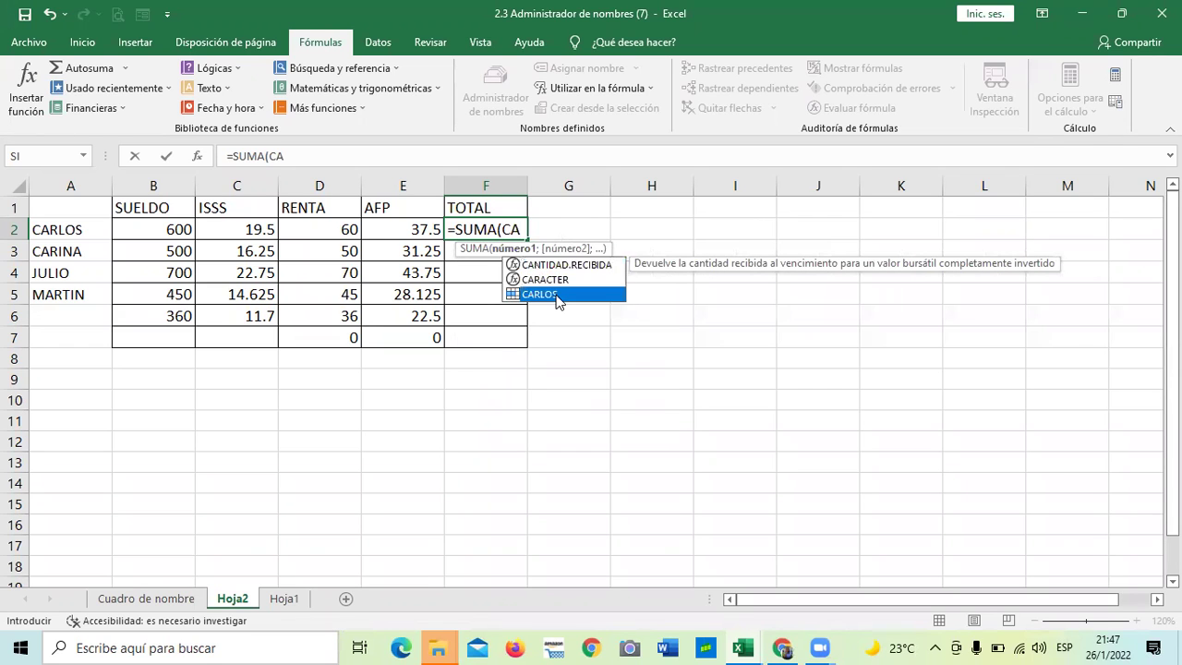
type(")")
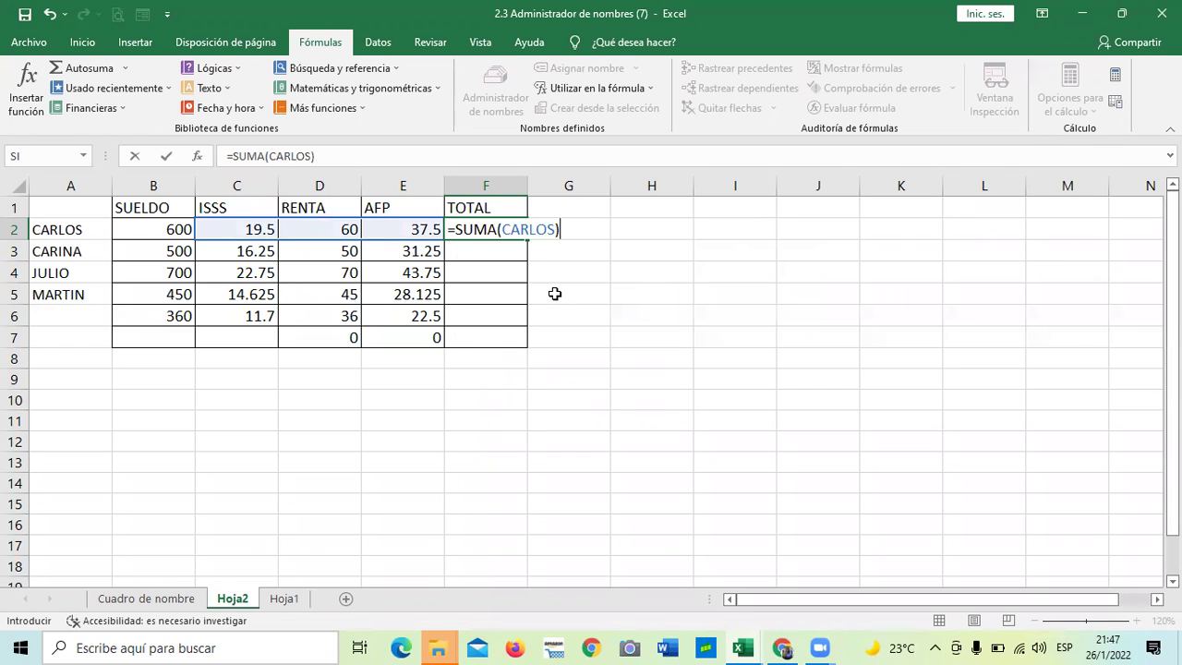
key("Return")
Change the header in F1 to TOTAL DE DESCUENTOS.
double_click(499, 206)
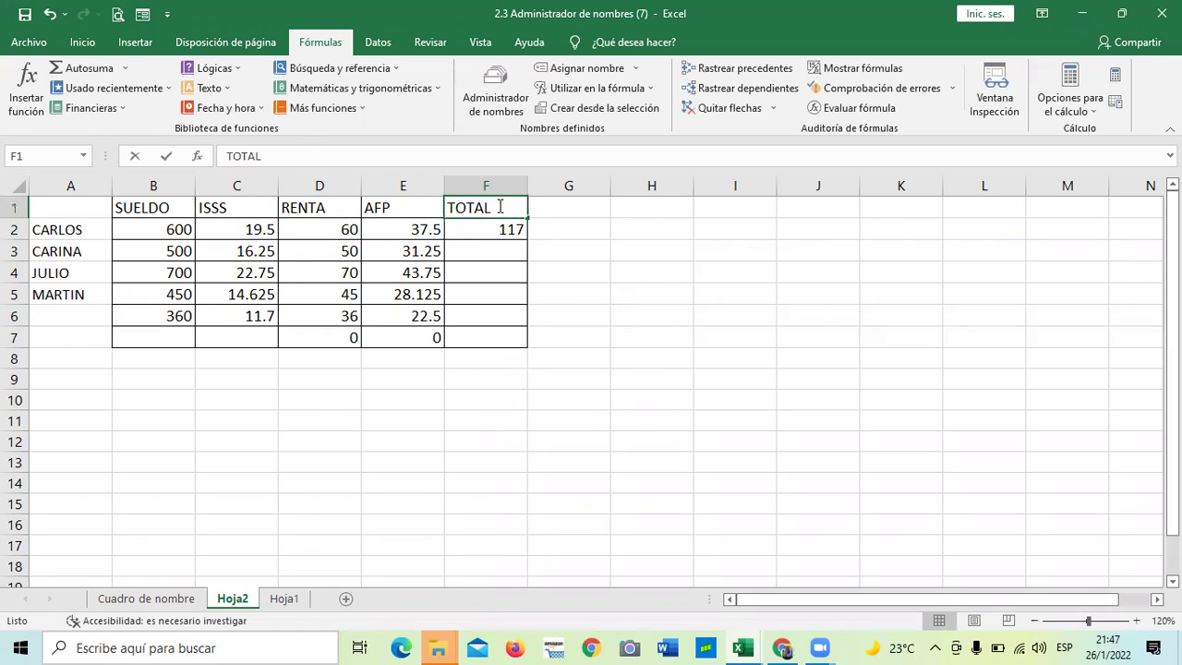
type("DE")
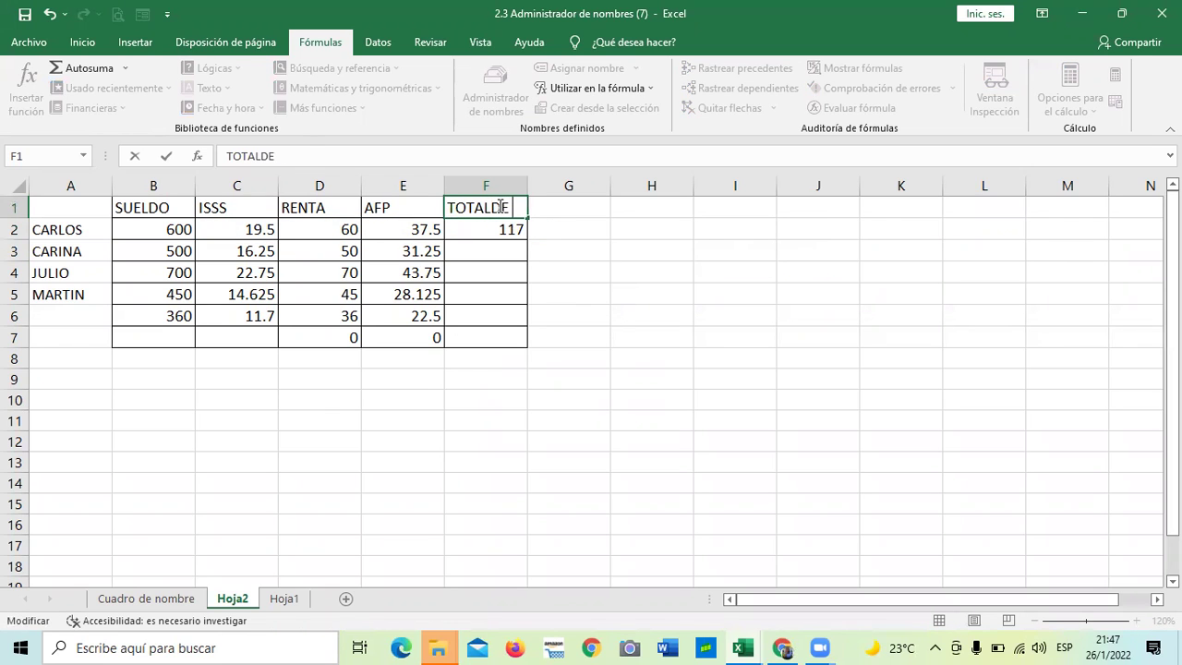
key("BackSpace")
key("BackSpace")
type("DE DESCUENTOS")
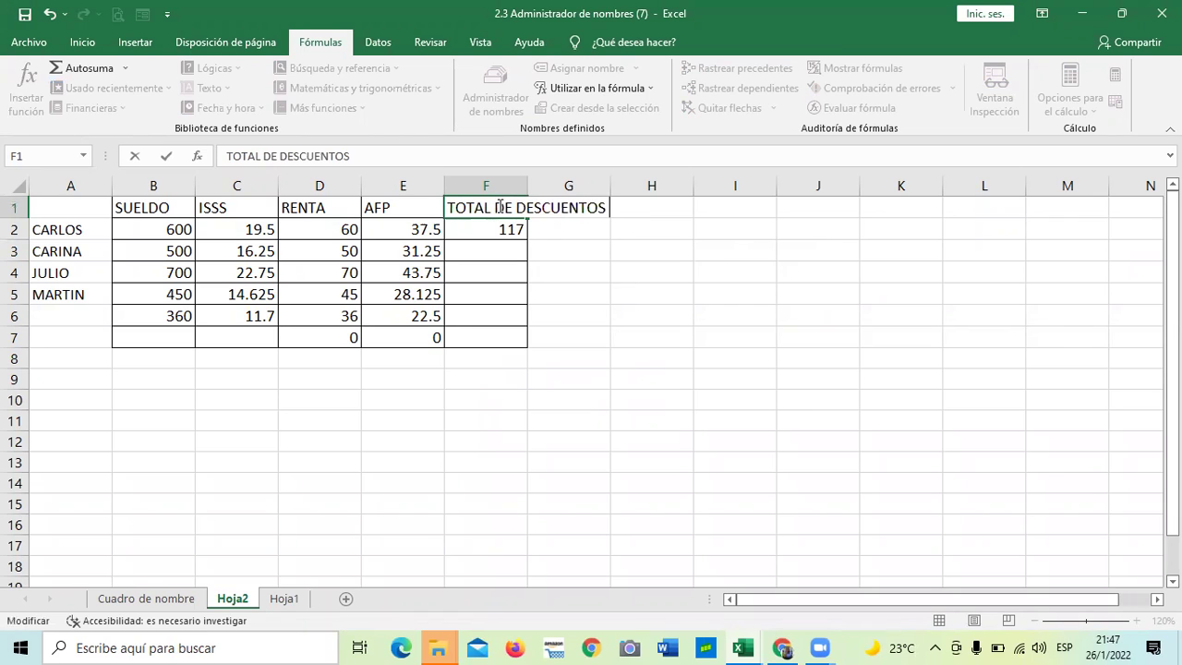
key("Return")
Widen column F and wrap the text of the header in F1.
left_click_drag(527, 186, 557, 187)
left_click(525, 204)
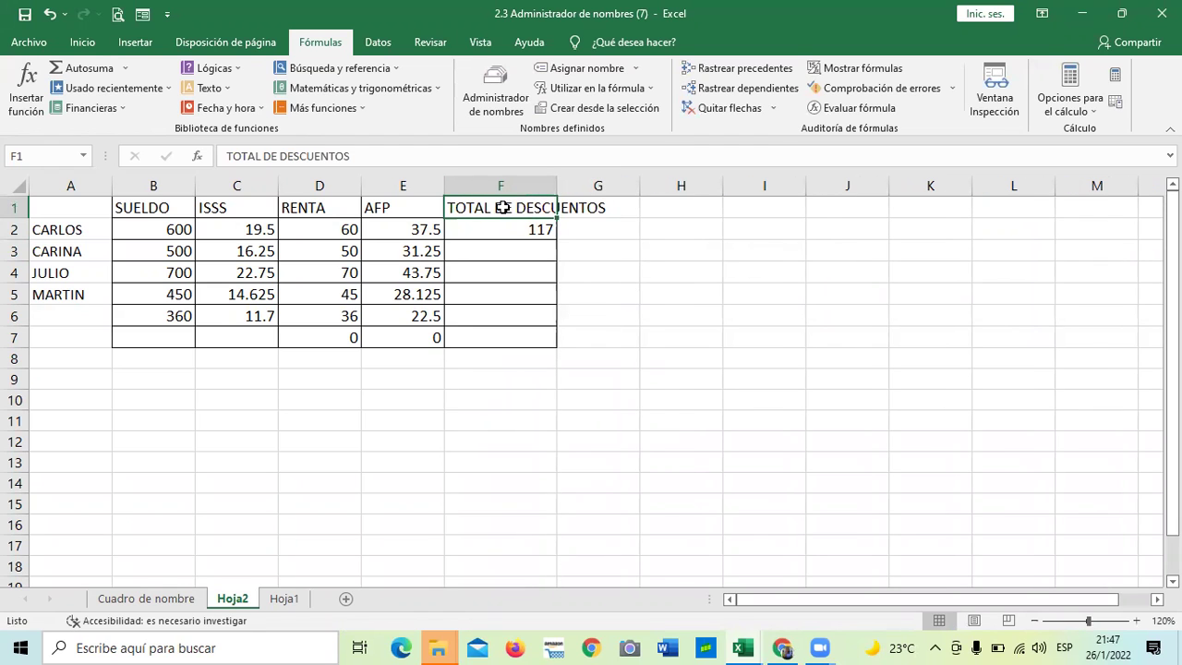
left_click(84, 46)
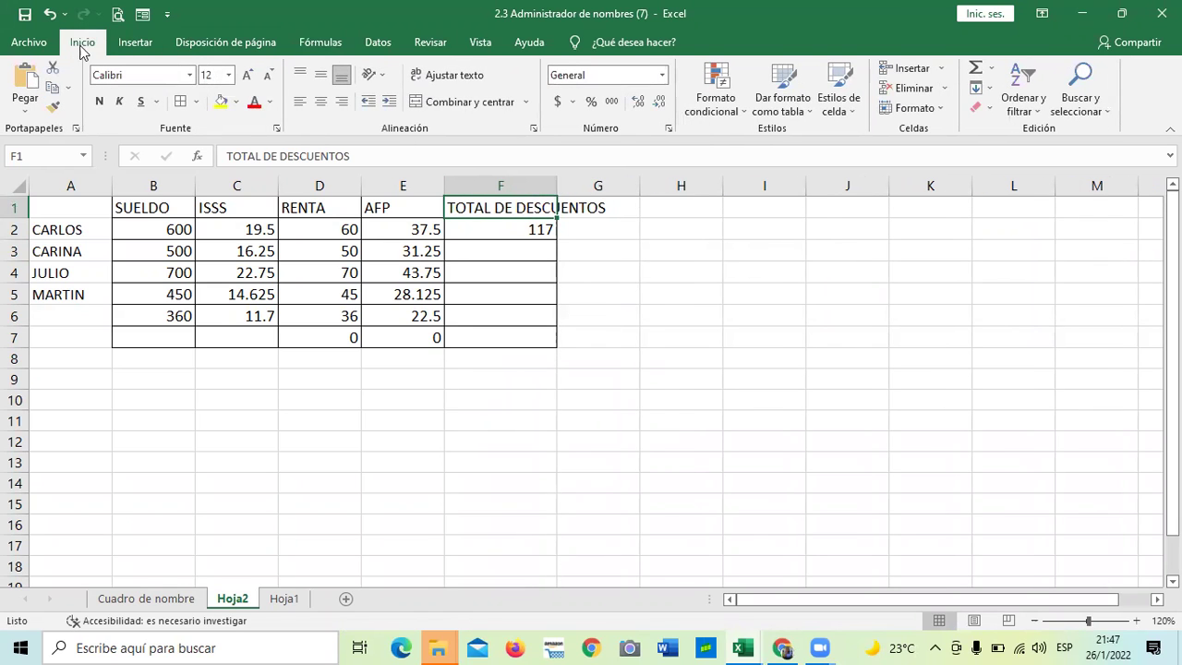
left_click(465, 78)
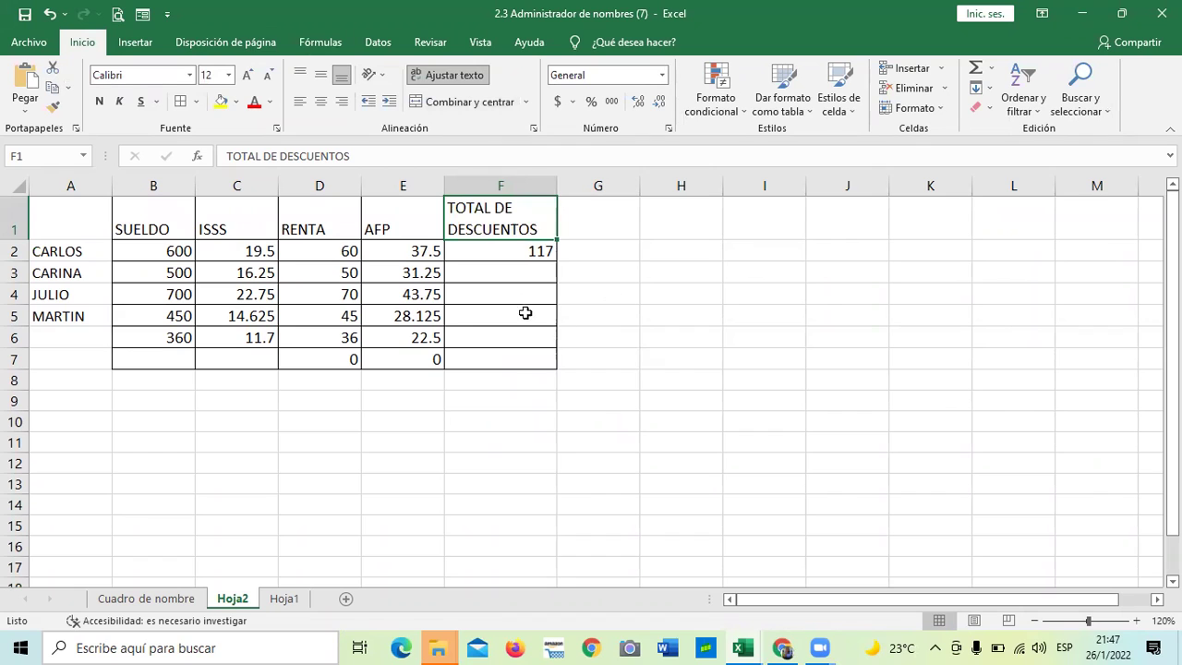
left_click(797, 383)
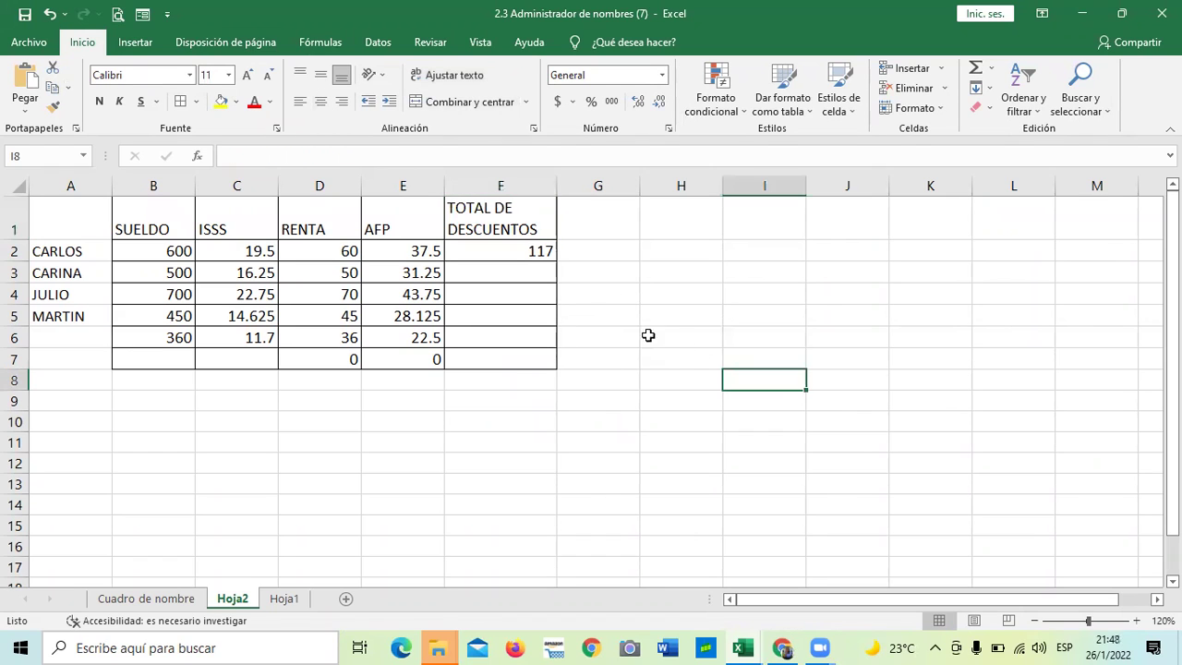
left_click(527, 268)
type("=SUMA")
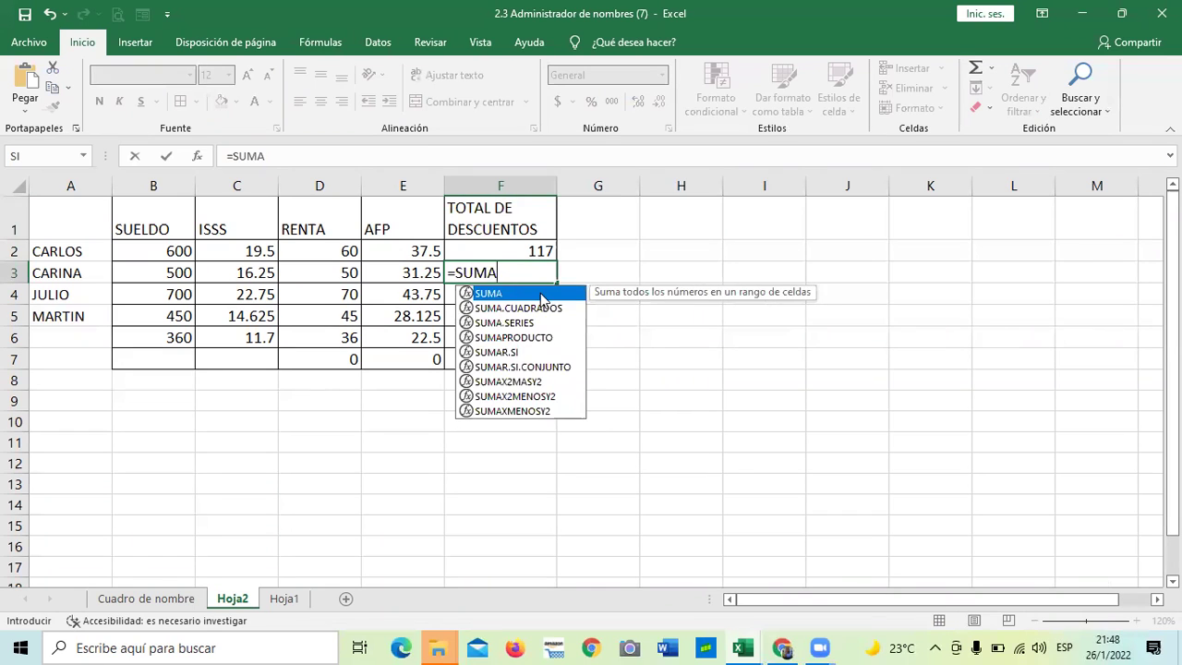
double_click(543, 298)
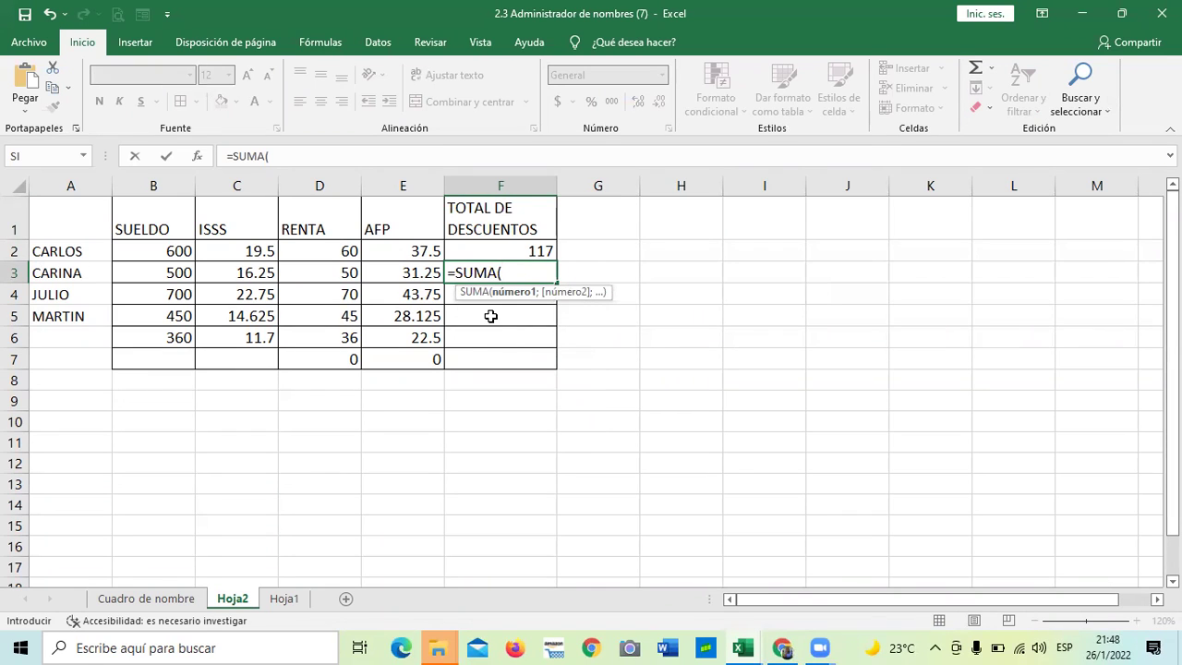
type("CARO")
key("BackSpace")
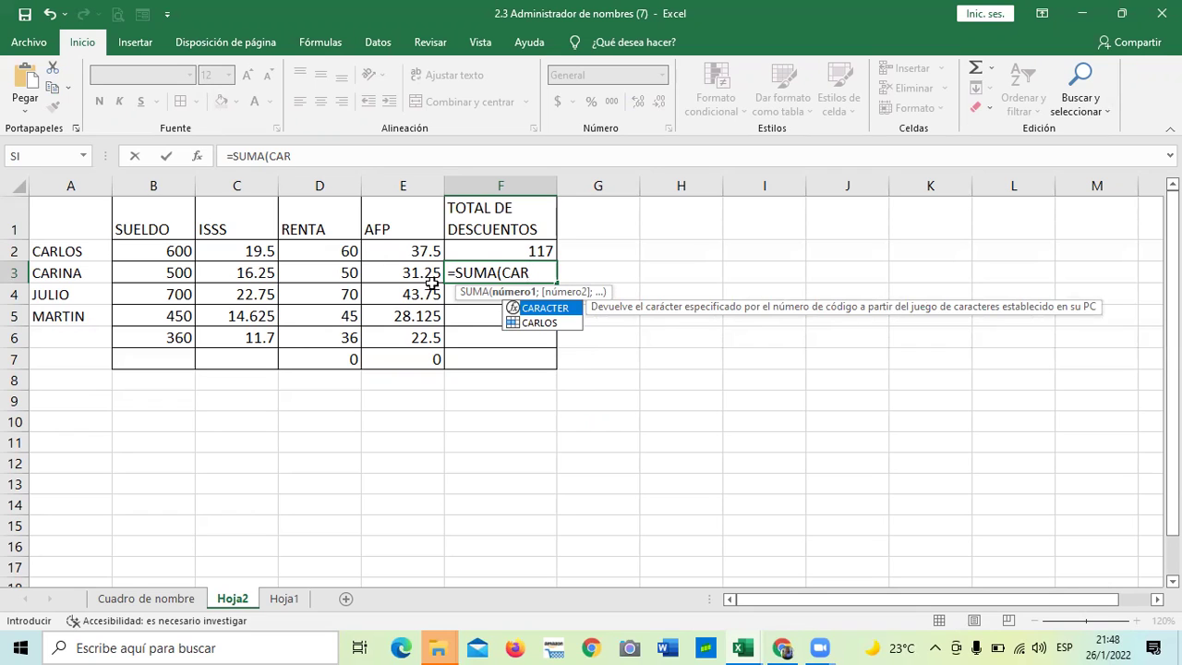
key("BackSpace")
key("BackSpace")
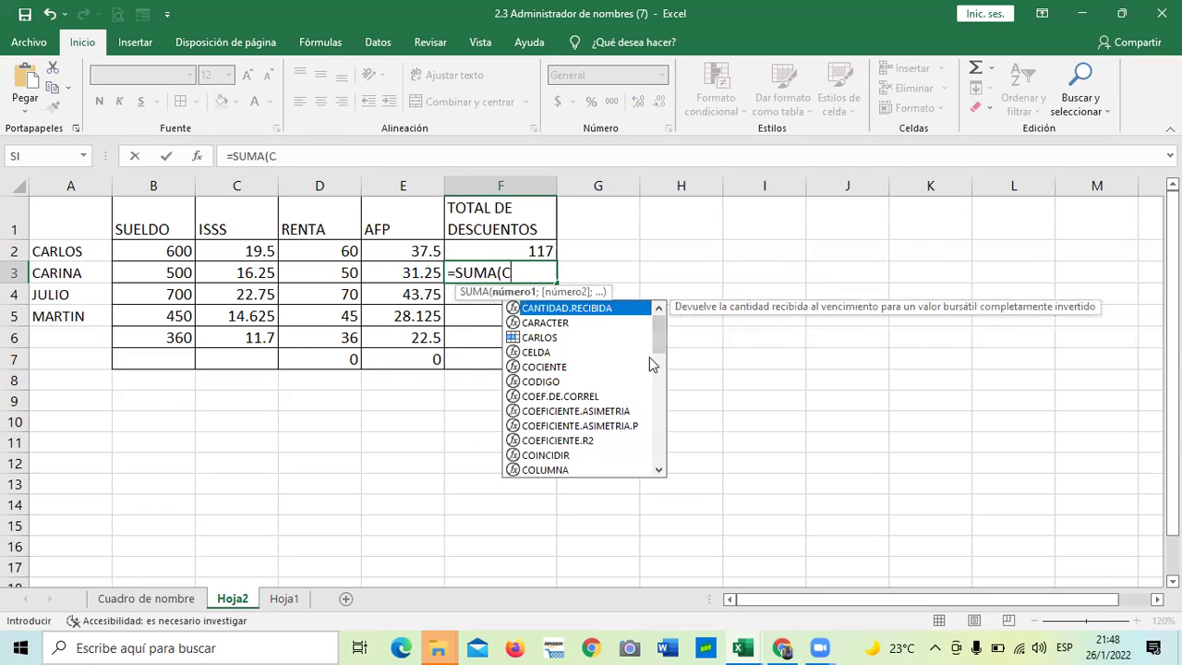
key("BackSpace")
key("BackSpace")
key("BackSpace")
key("BackSpace")
key("BackSpace")
key("BackSpace")
key("BackSpace")
key("Escape")
key("Down")
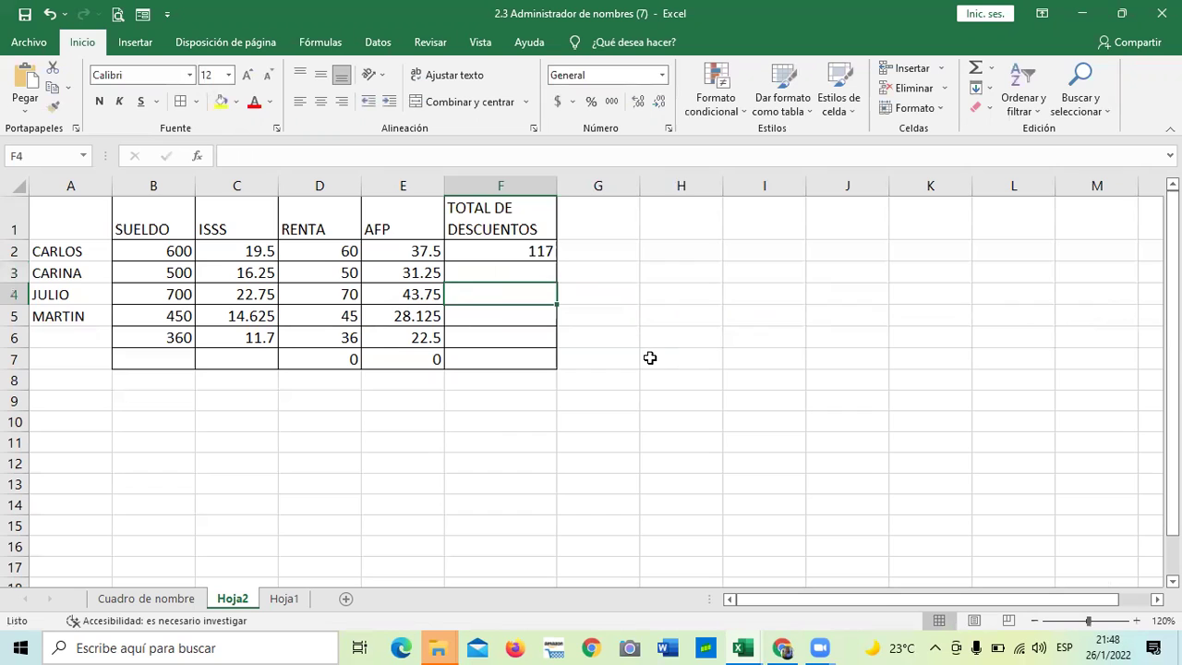
left_click(657, 375)
Define a workbook name matching the employee's first name in A3 that refers to the deductions range C3:E3 on Hoja2.
left_click(532, 275)
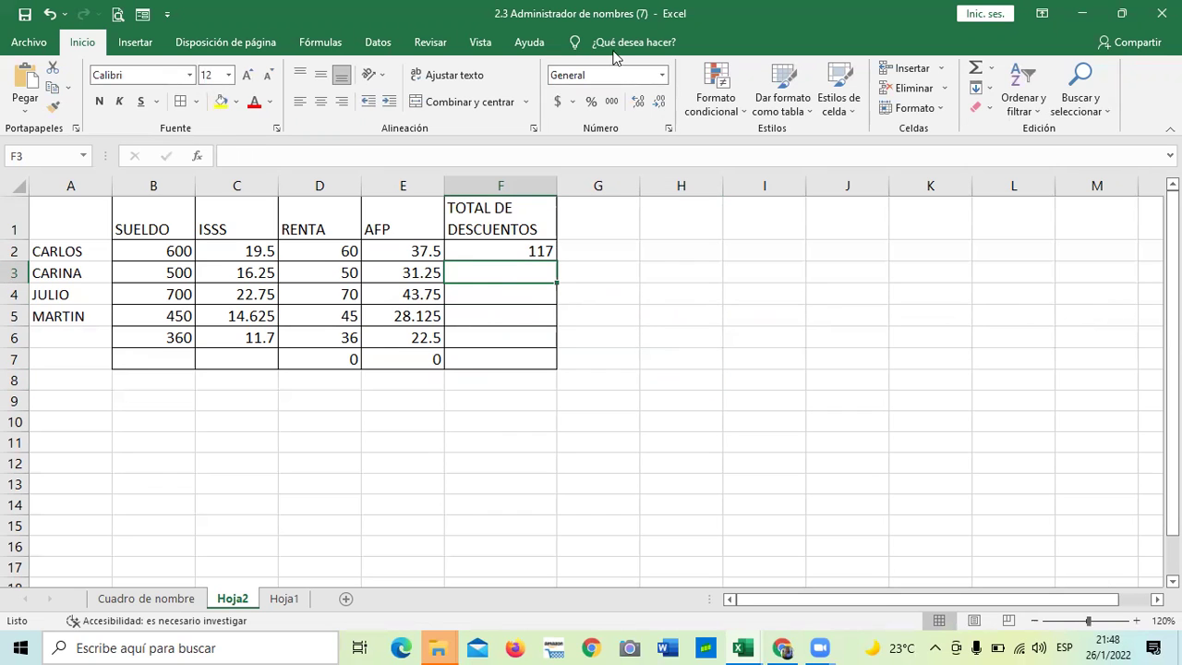
left_click(315, 43)
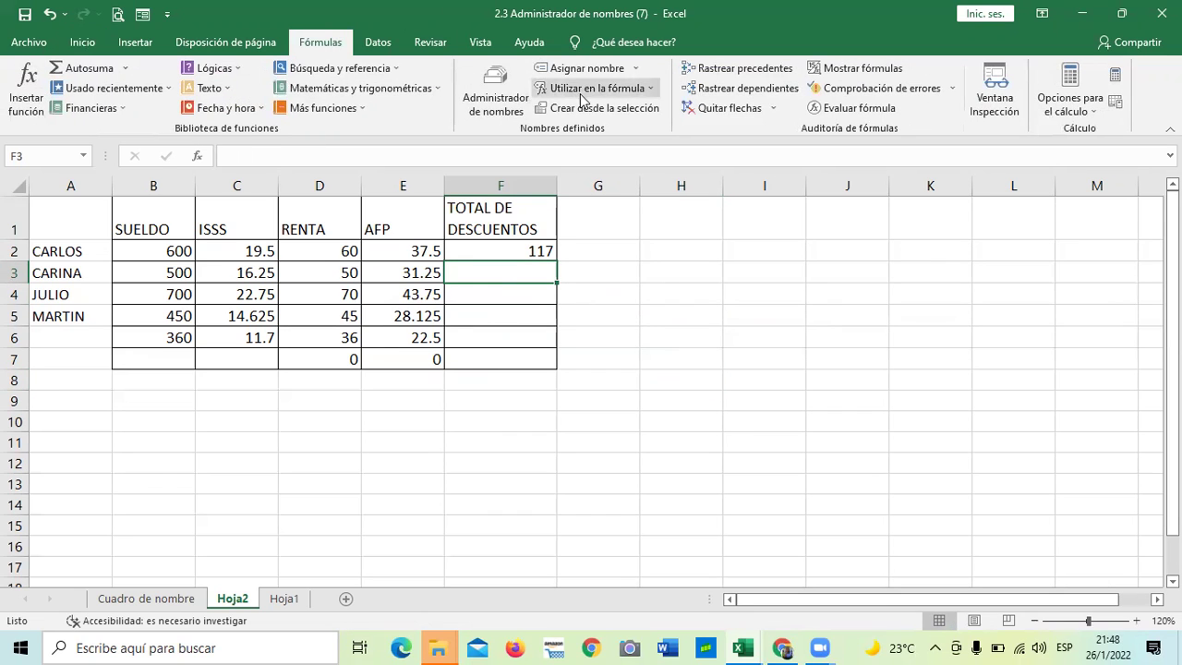
left_click(508, 99)
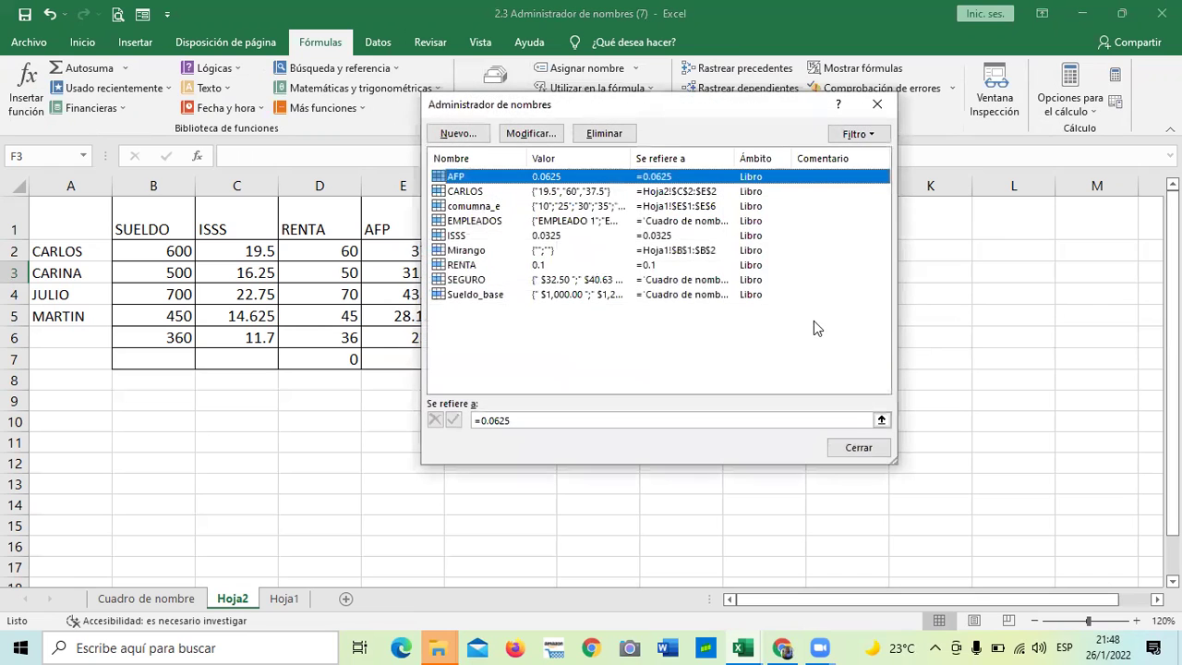
left_click(458, 133)
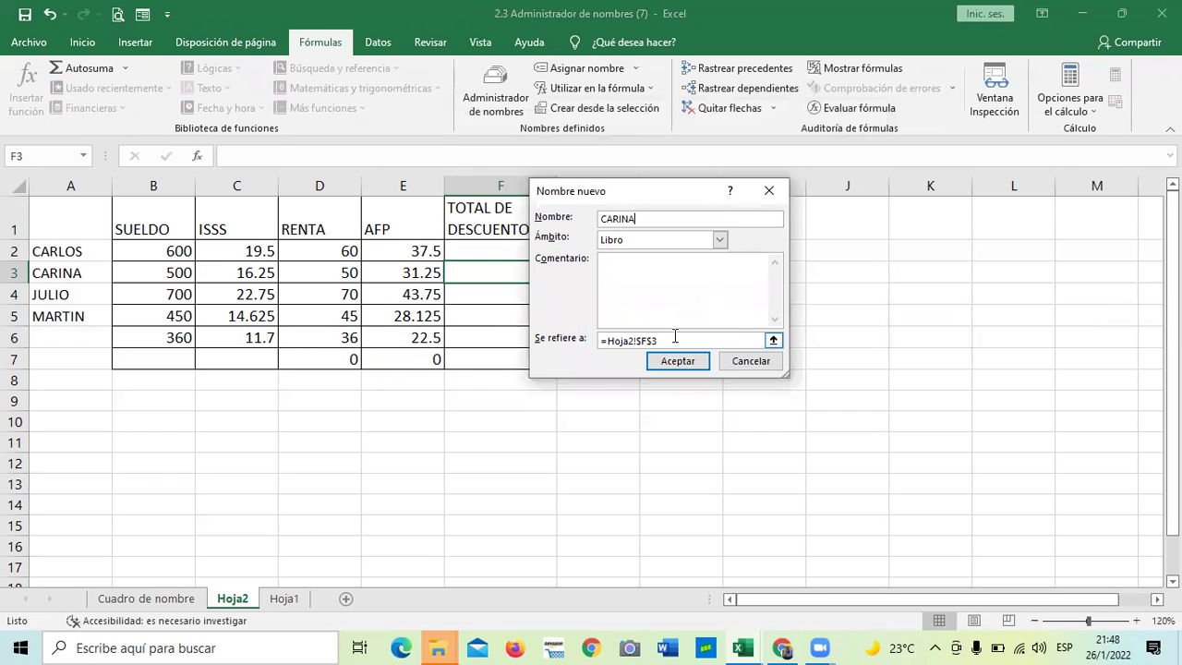
left_click_drag(675, 340, 595, 338)
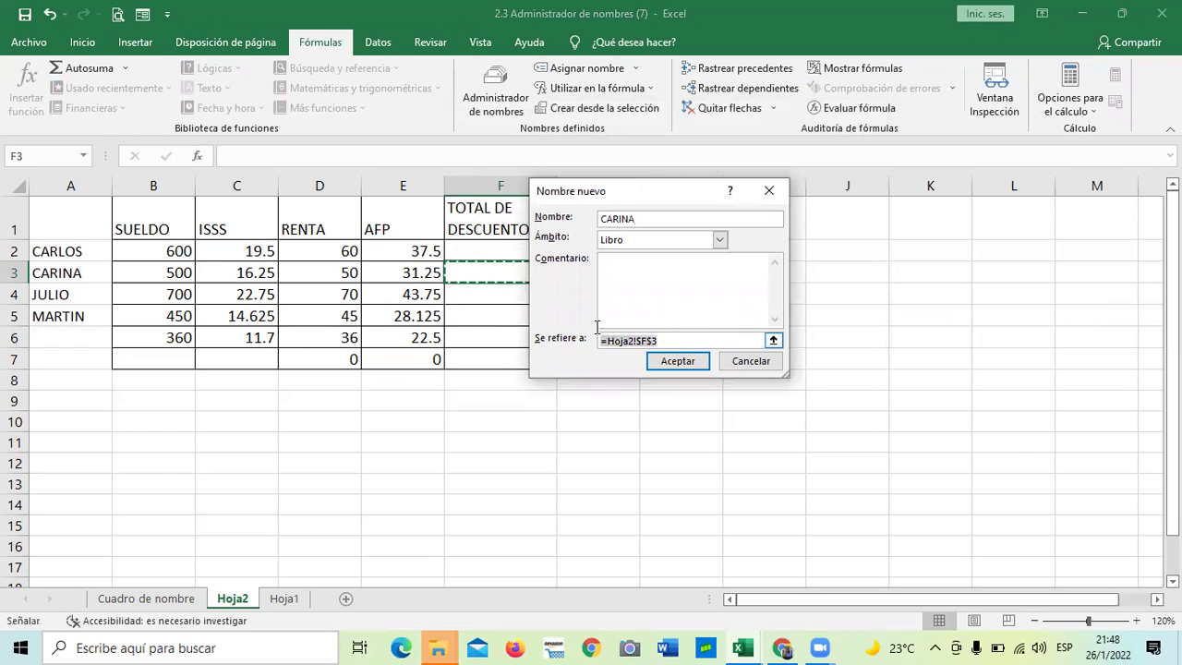
left_click(774, 340)
left_click_drag(234, 272, 422, 274)
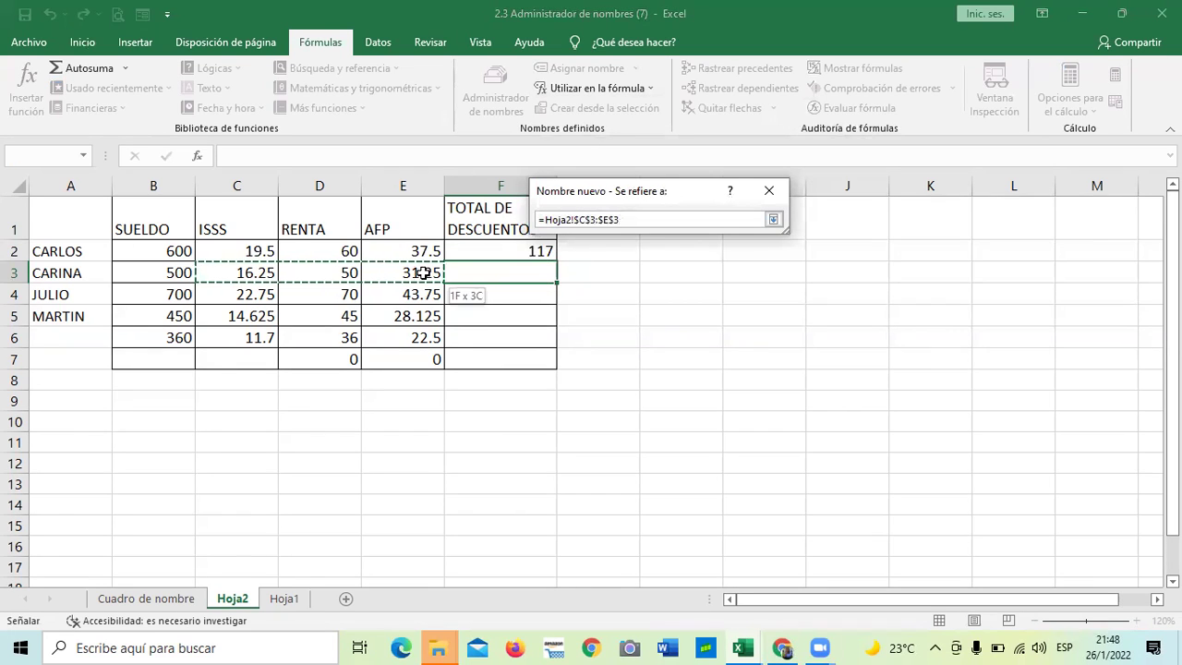
left_click(773, 219)
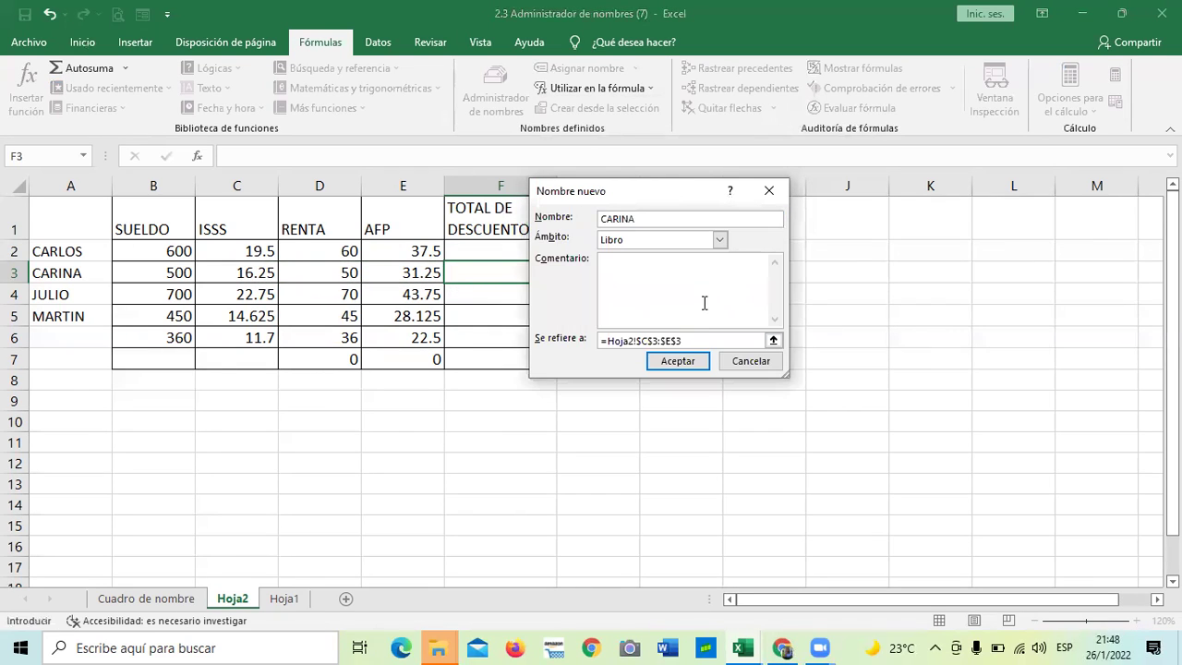
left_click(688, 361)
key("ctrl+F3")
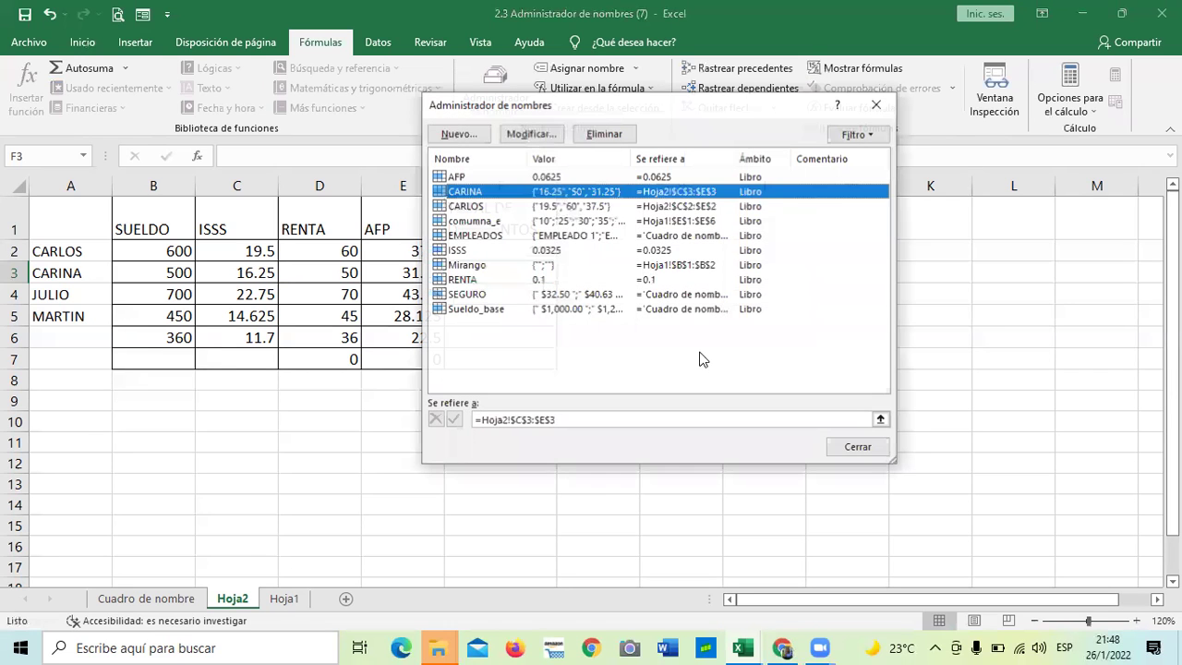
left_click(859, 449)
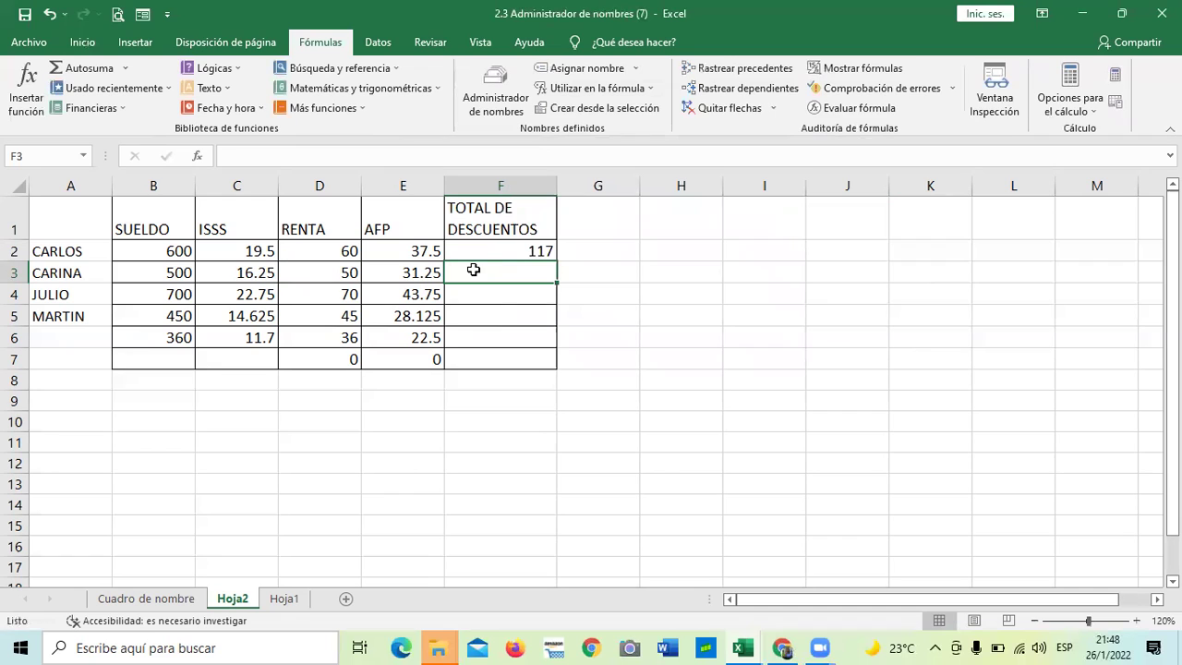
Calculate the deductions total in F3 with SUMA applied to the second employee's defined name.
type("=SUMA")
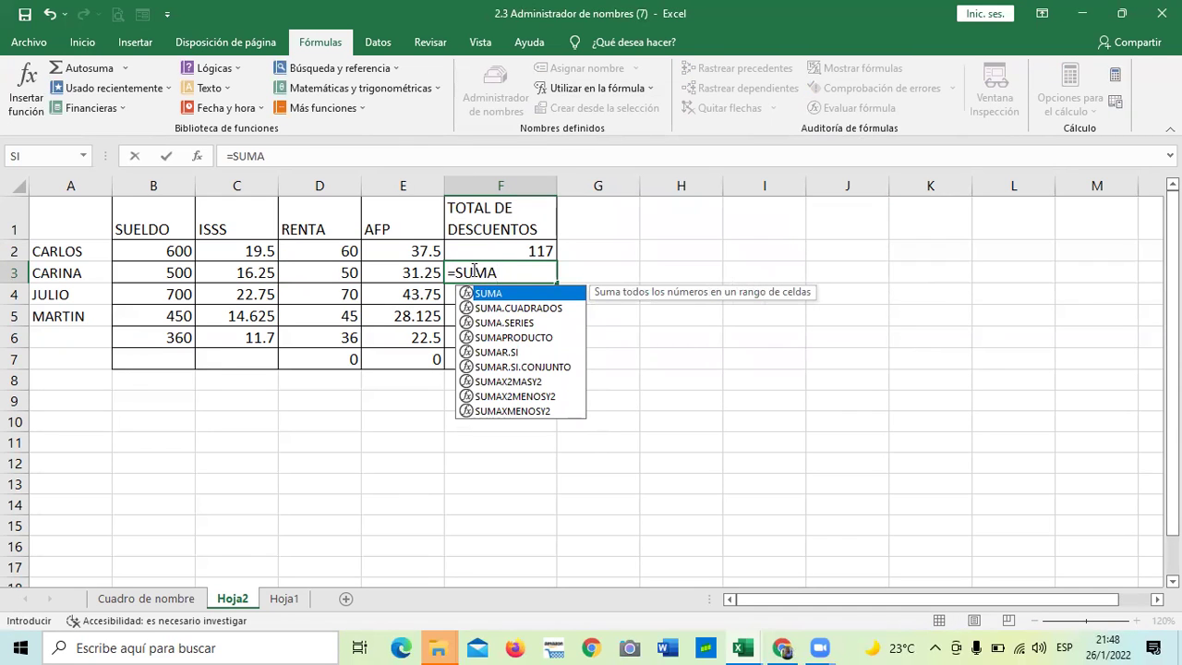
double_click(501, 294)
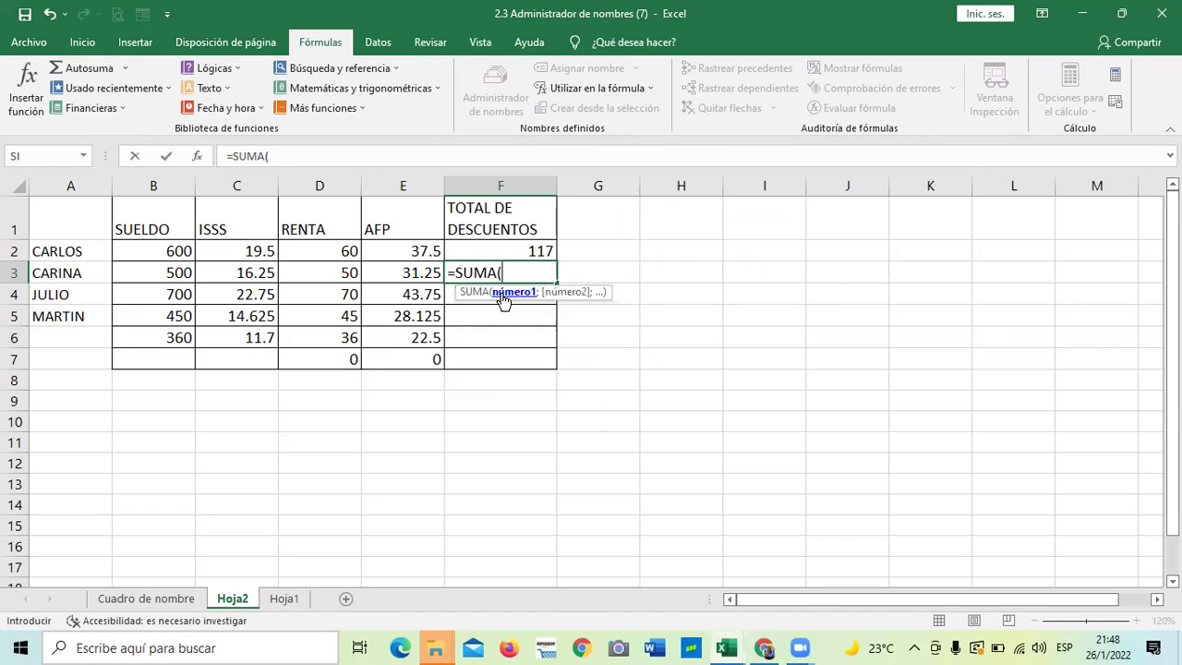
type("CAR")
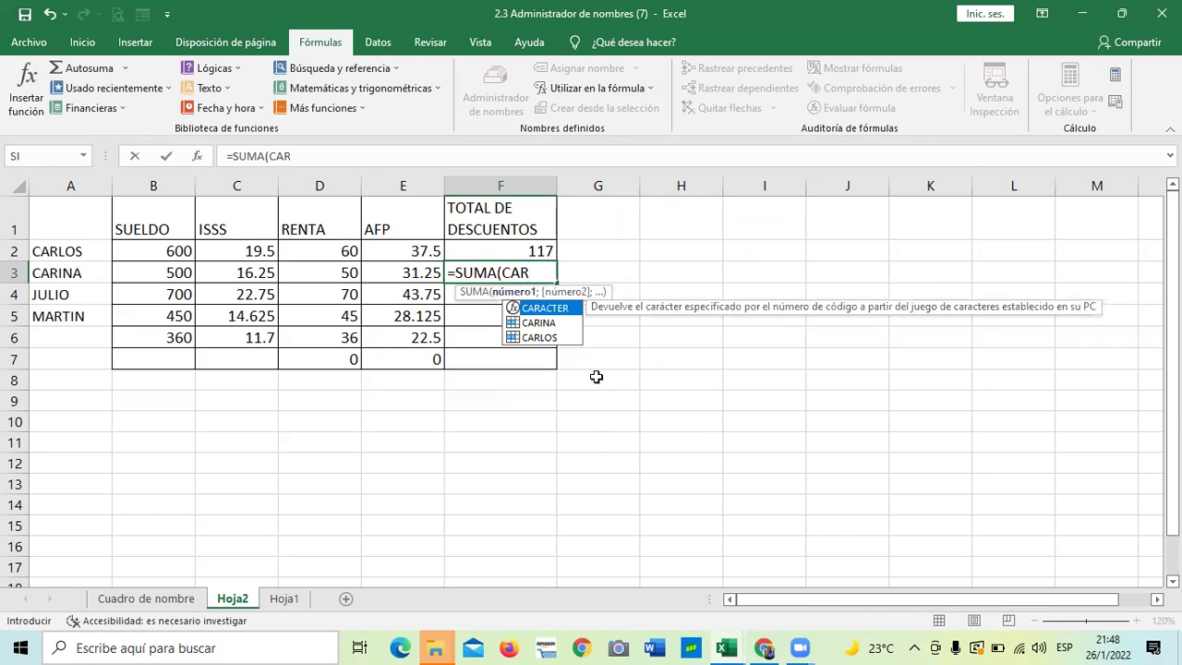
double_click(555, 323)
type(")")
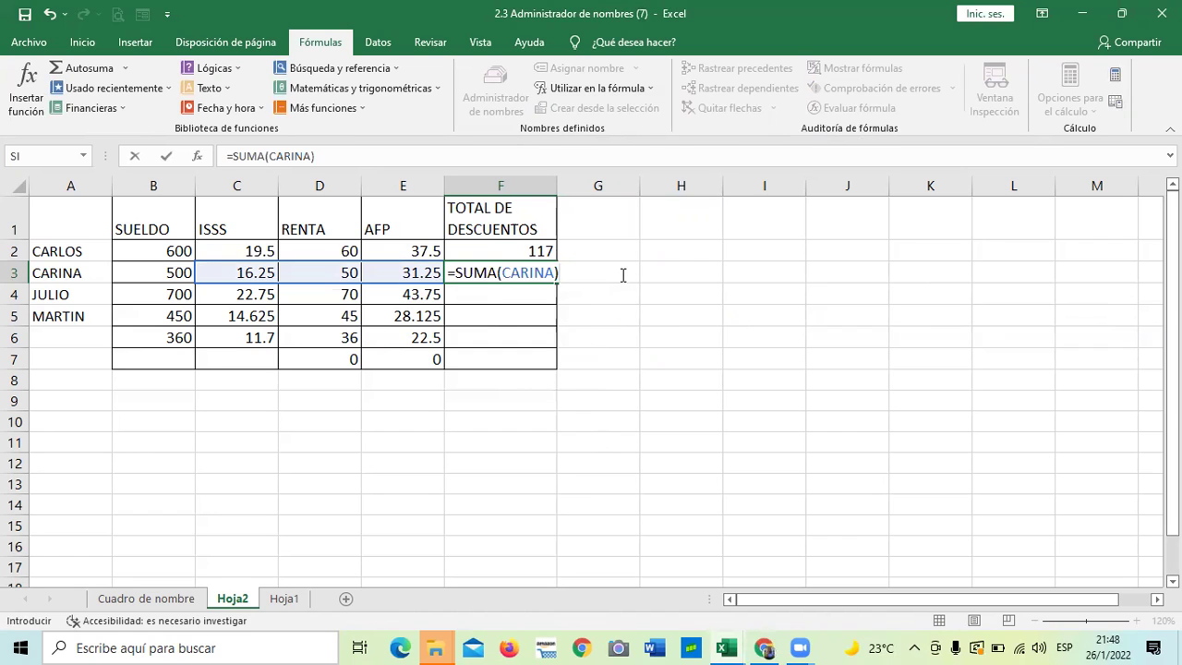
key("Return")
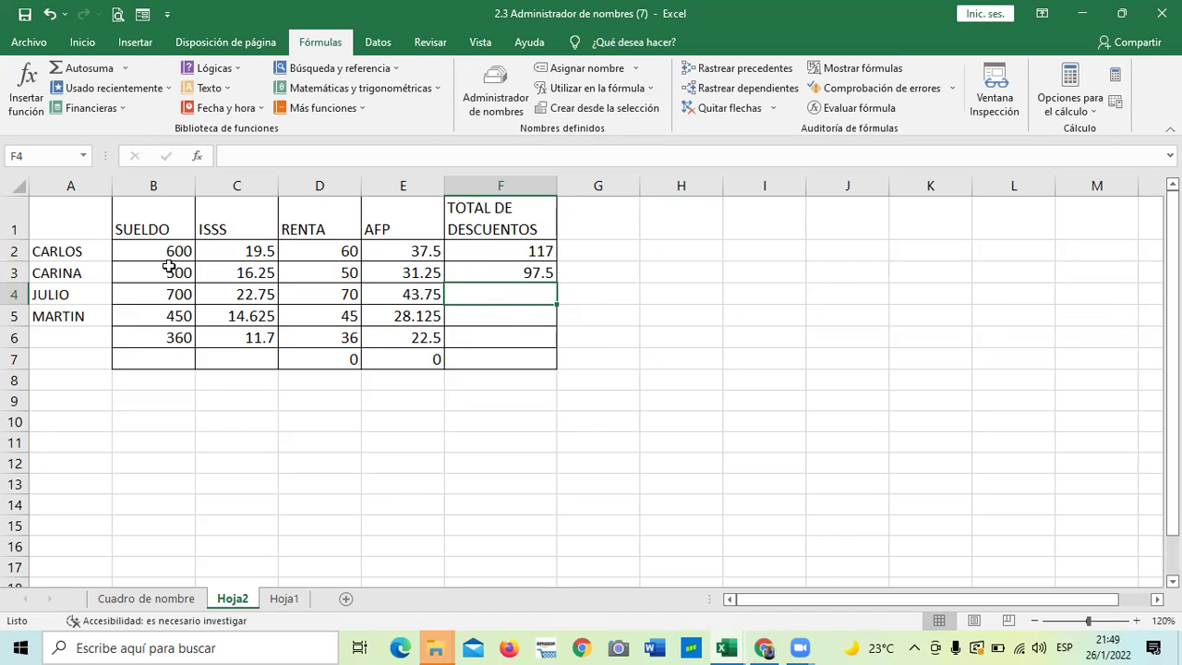
Narrow column F to fit its header and review the named deduction ranges C2:E2 and C3:E3.
left_click(502, 254)
left_click(499, 272)
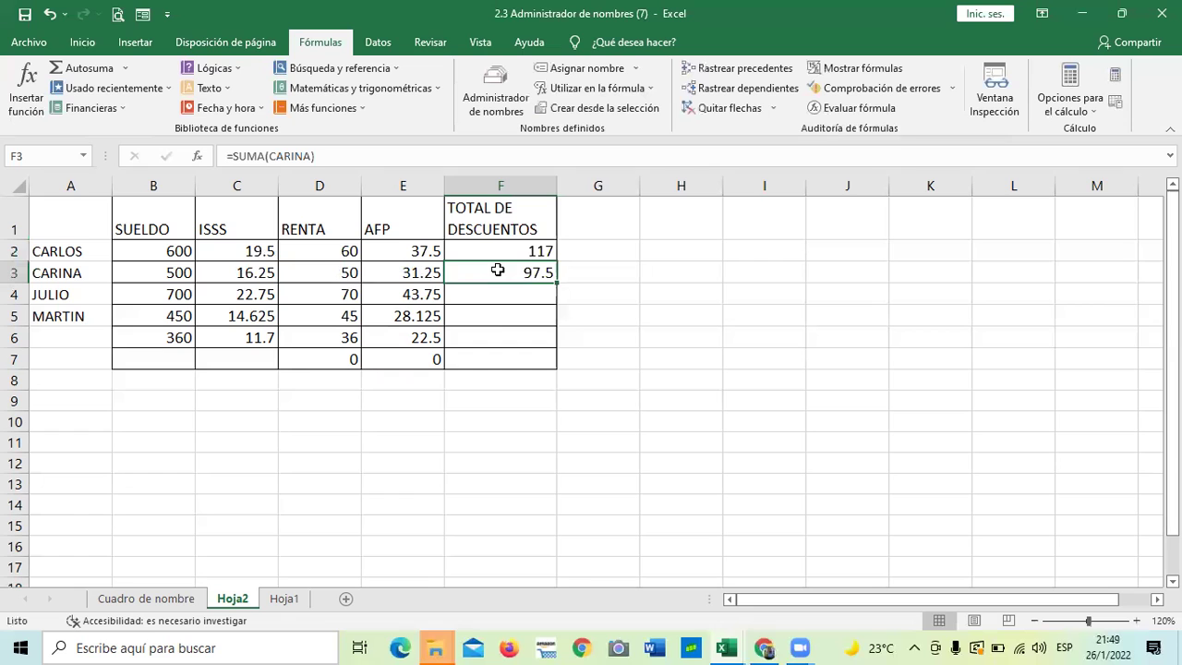
left_click_drag(554, 192, 540, 192)
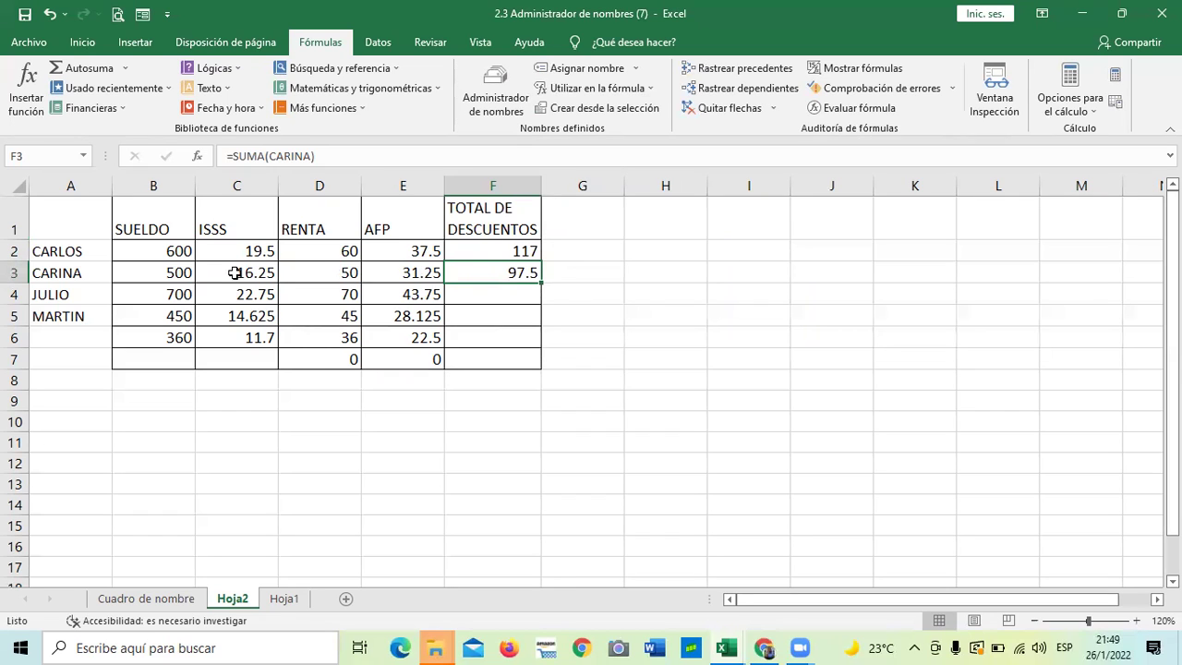
left_click_drag(251, 250, 394, 254)
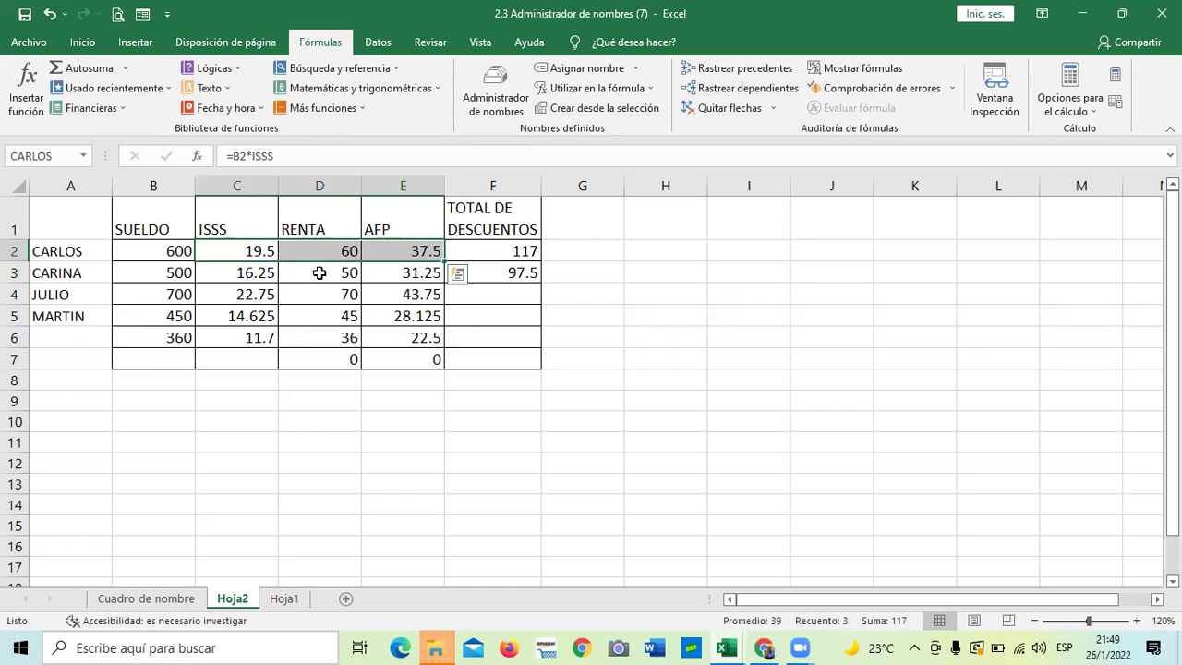
left_click_drag(239, 277, 413, 272)
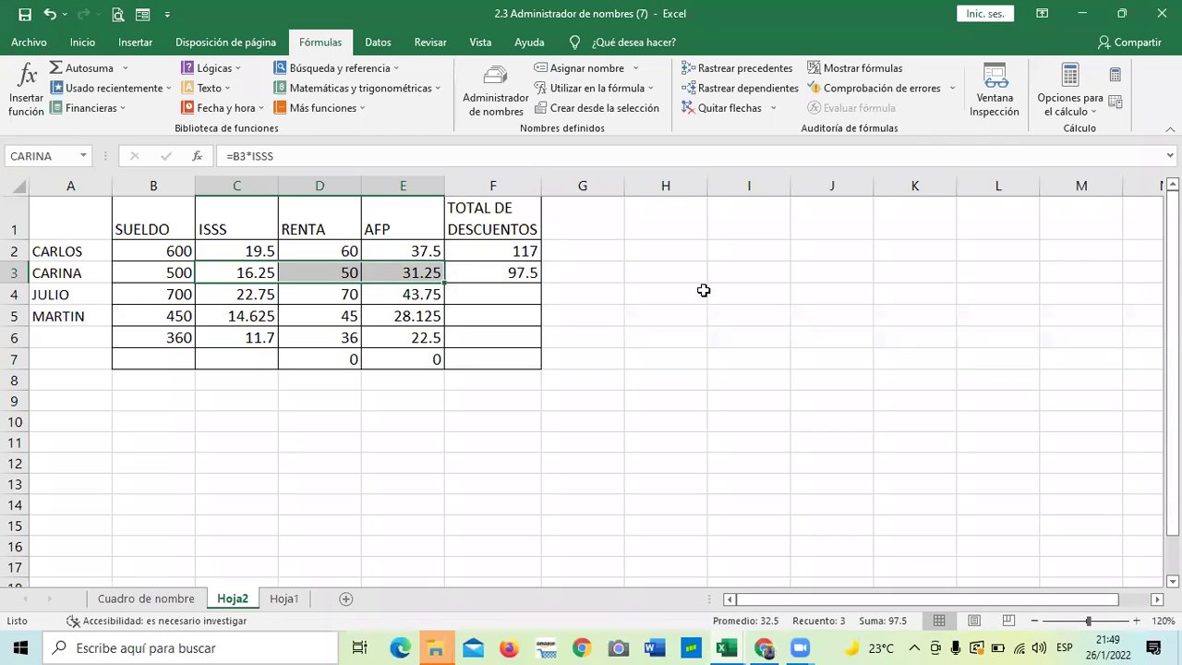
left_click(678, 352)
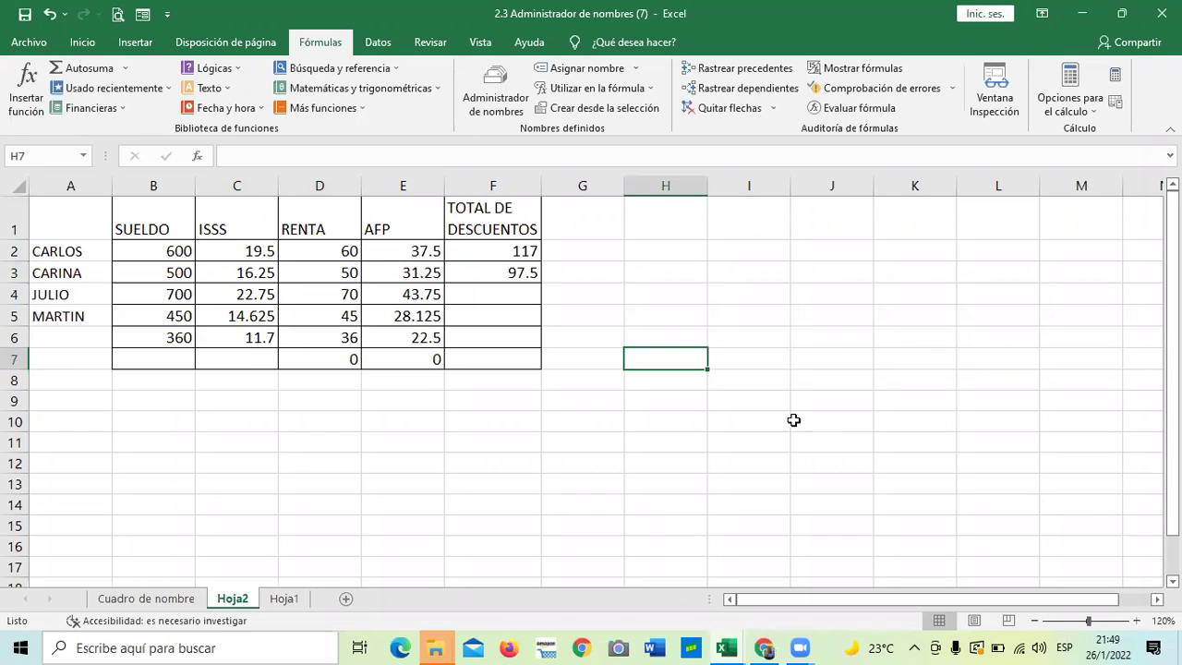
left_click_drag(789, 418, 748, 381)
left_click(520, 428)
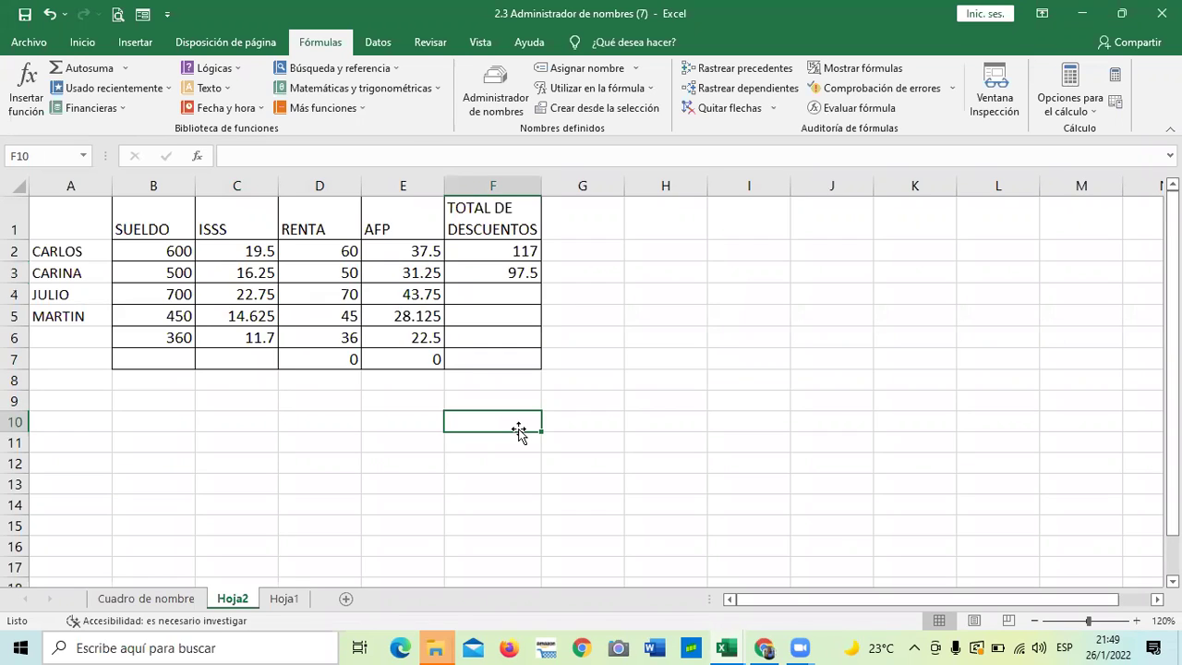
Apply cell borders to G2:G7 to extend the table by one column.
left_click_drag(572, 251, 583, 361)
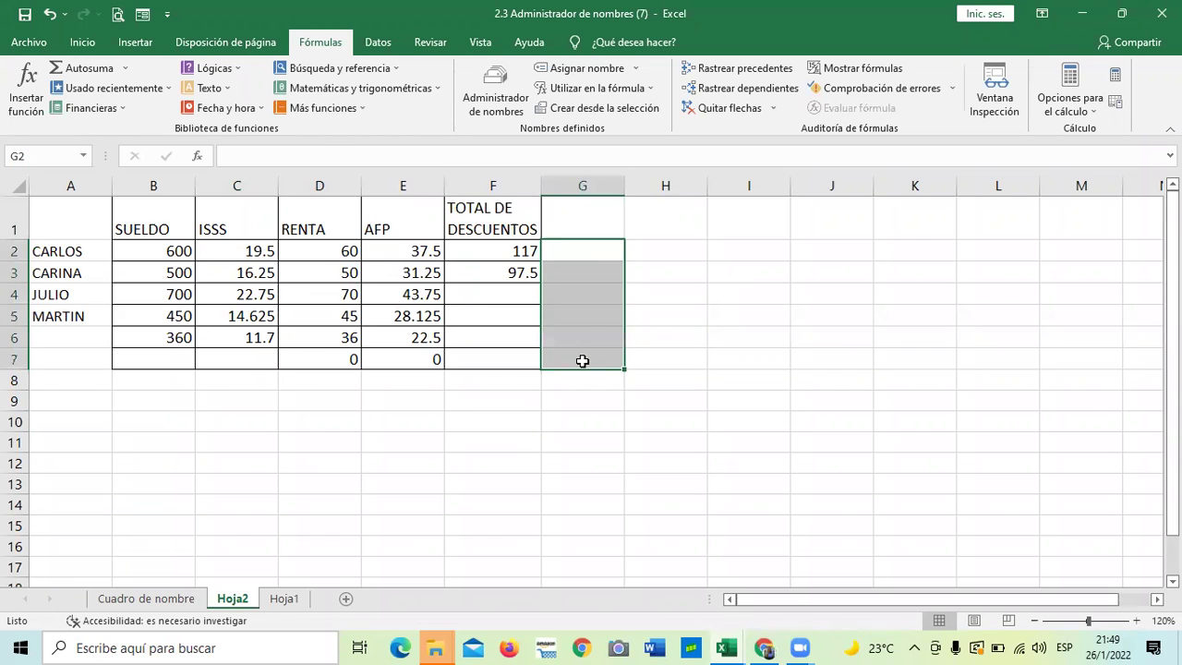
left_click(84, 42)
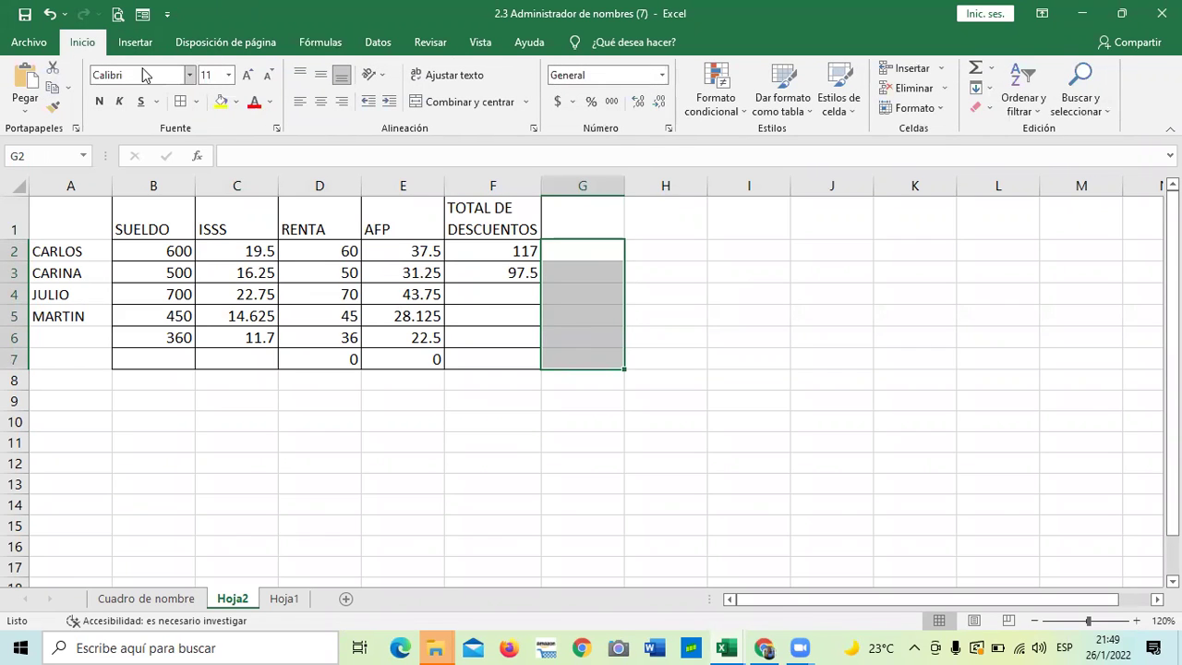
left_click(672, 482)
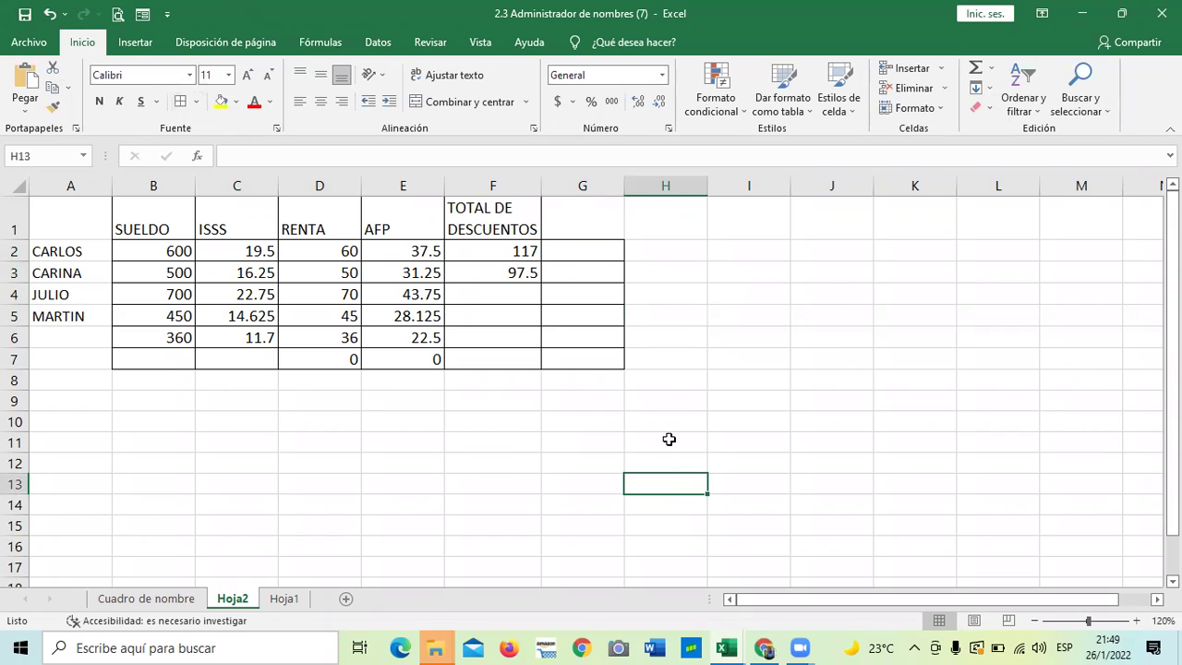
Calculate the first employee's net pay in G2 with the formula =B2-F2.
left_click(571, 258)
type("=")
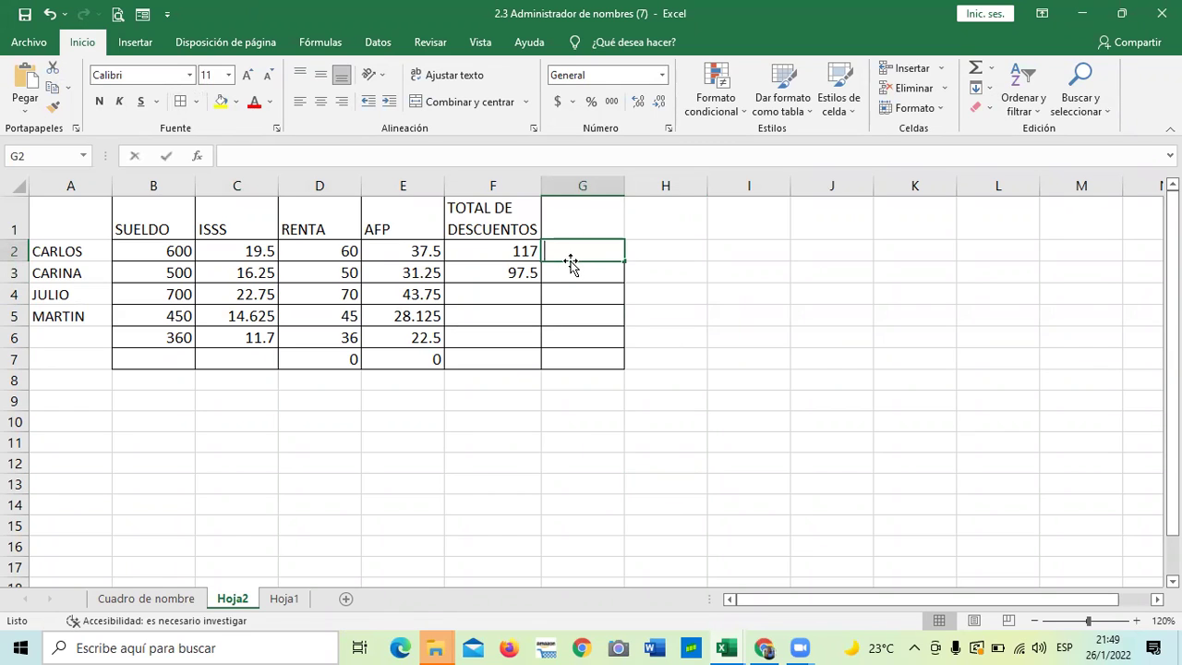
left_click(188, 251)
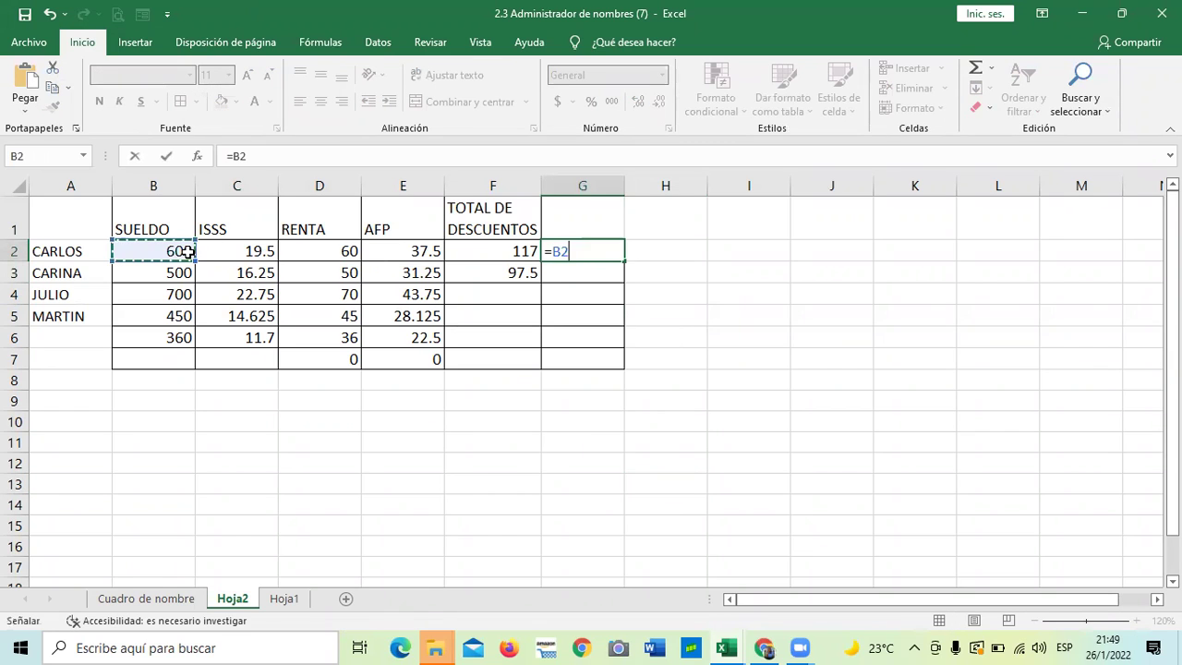
type("-")
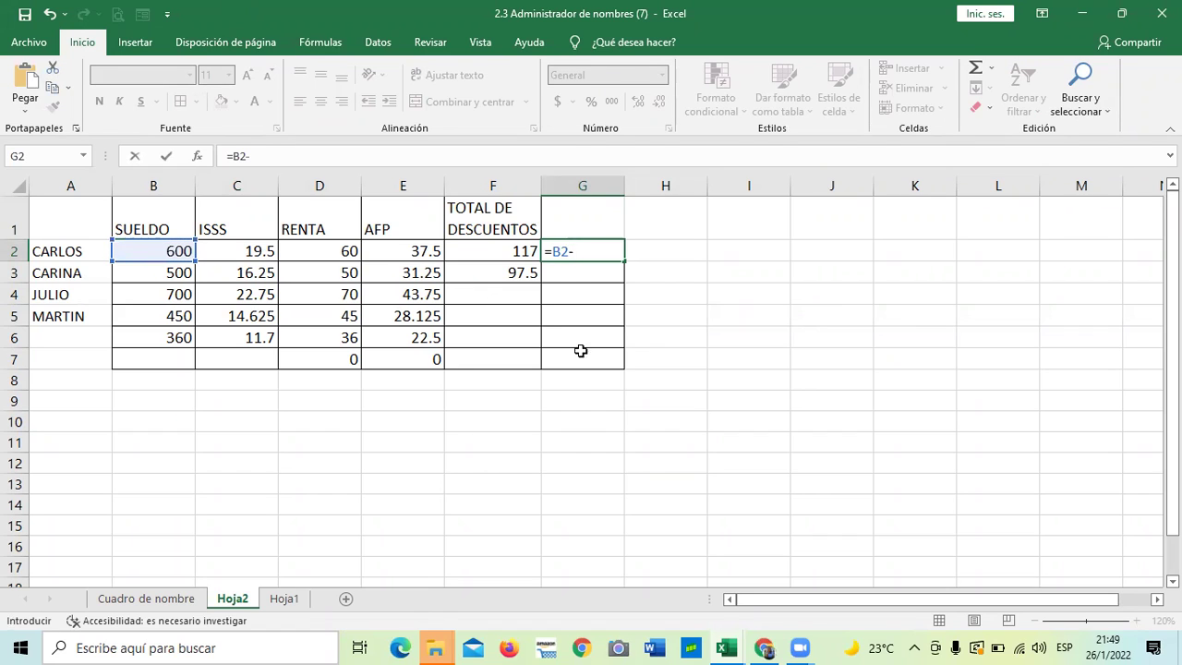
left_click(509, 251)
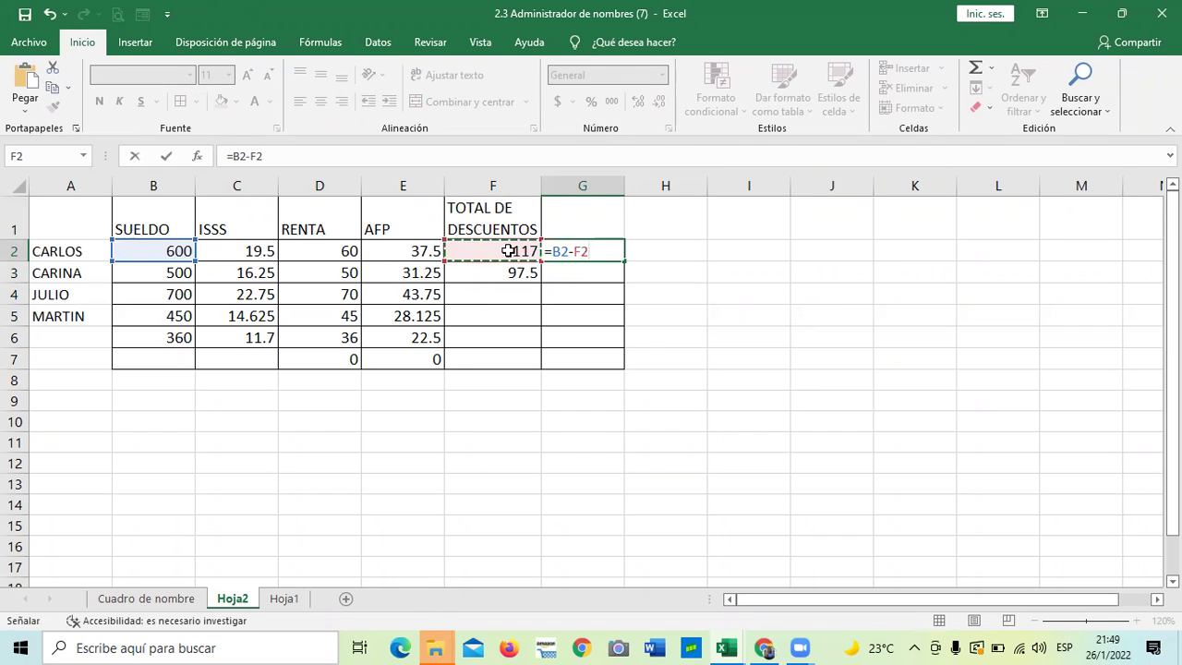
key("Return")
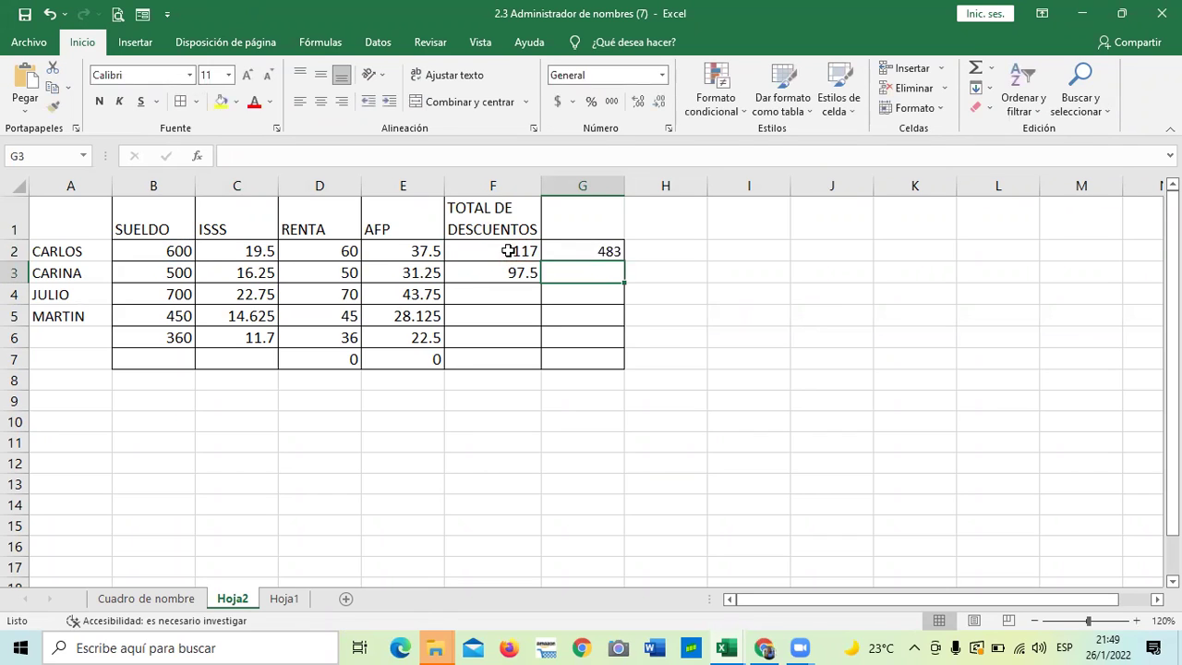
Fill the net pay formula from G2 down through G7.
left_click(589, 254)
left_click_drag(624, 263, 623, 372)
left_click(716, 358)
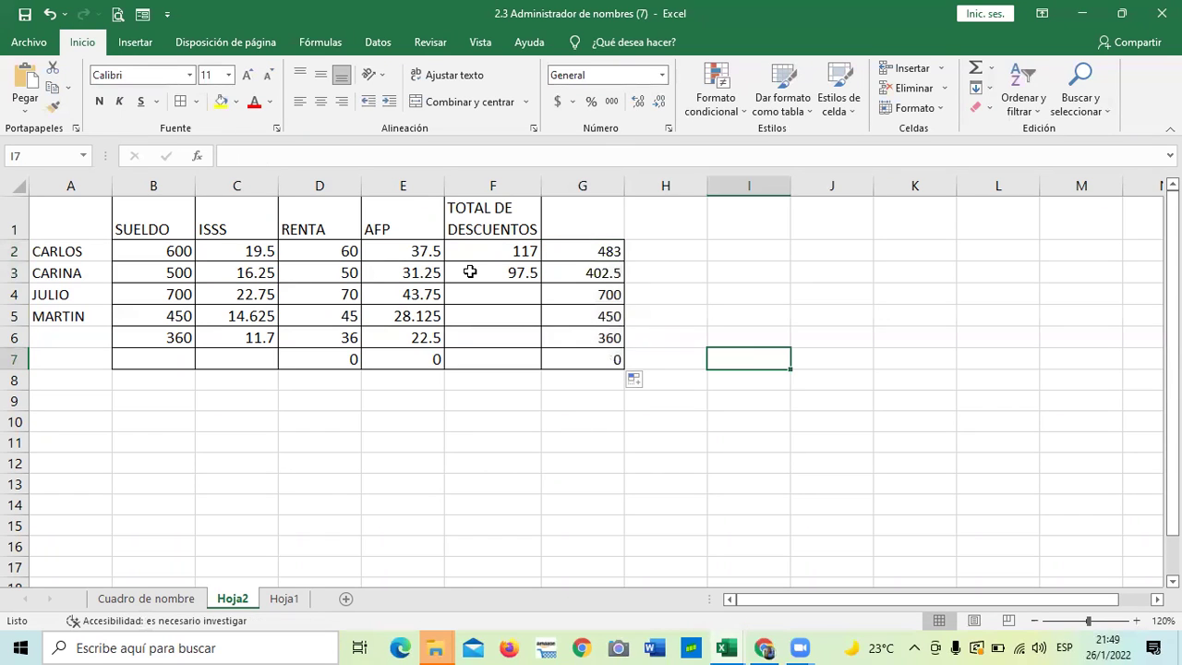
Try to fill the deductions total formula from F3 down through F7.
left_click(470, 271)
left_click_drag(542, 284, 574, 360)
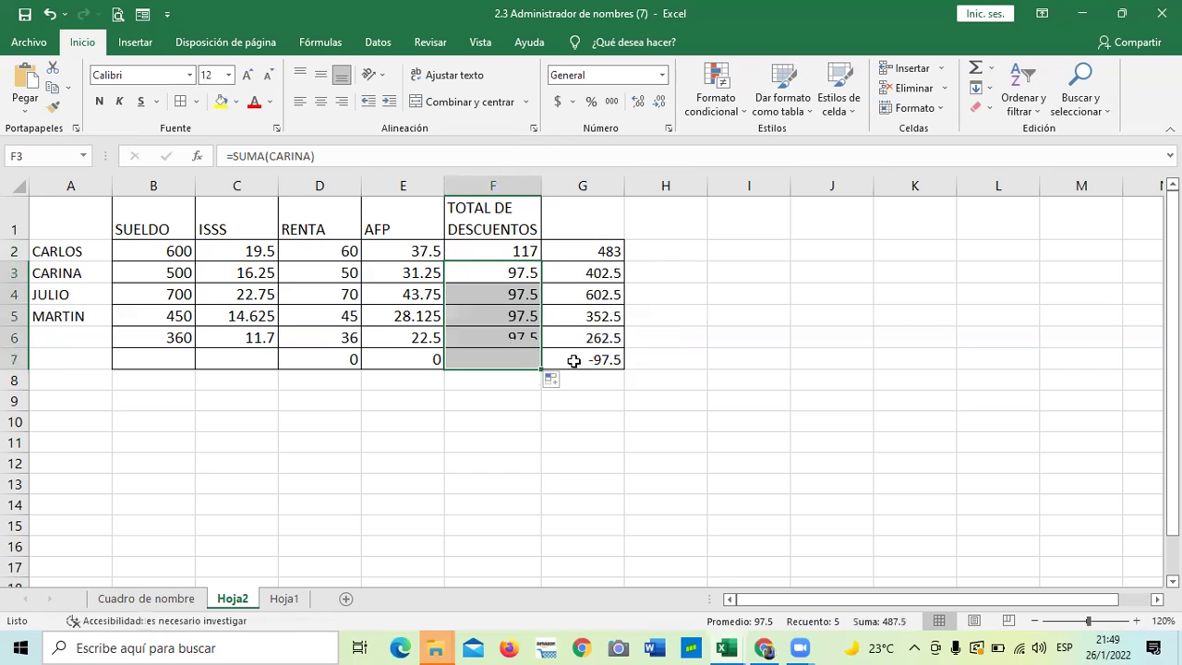
left_click(743, 359)
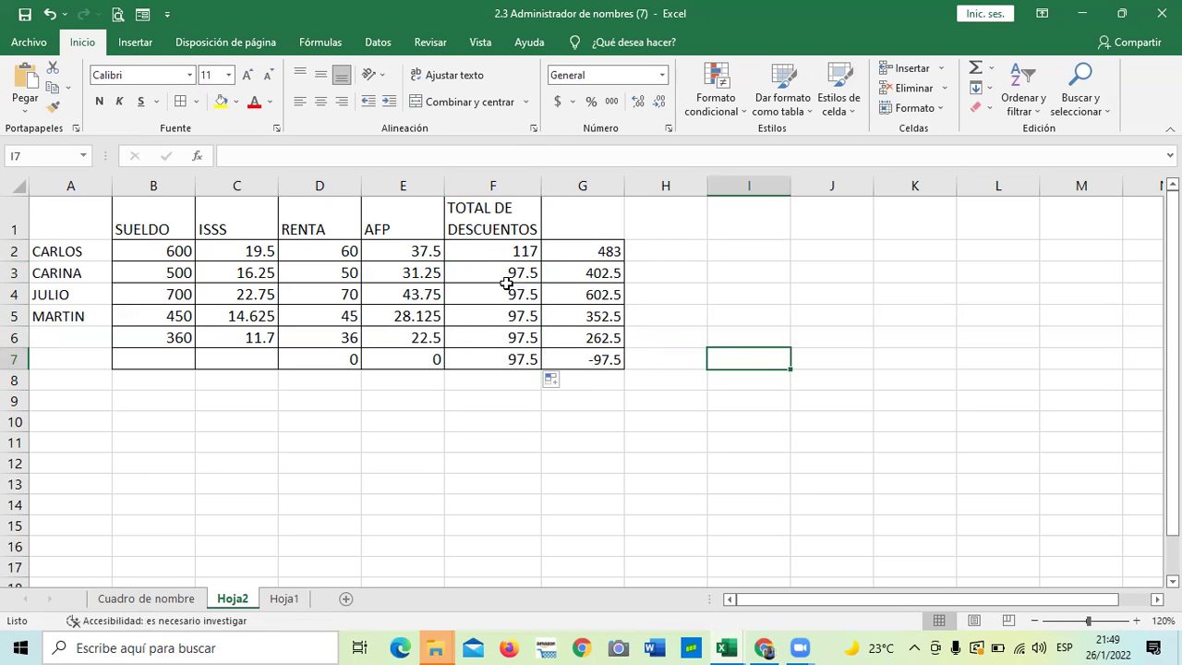
Clear the copied deductions formulas from F4:F7.
left_click(479, 294)
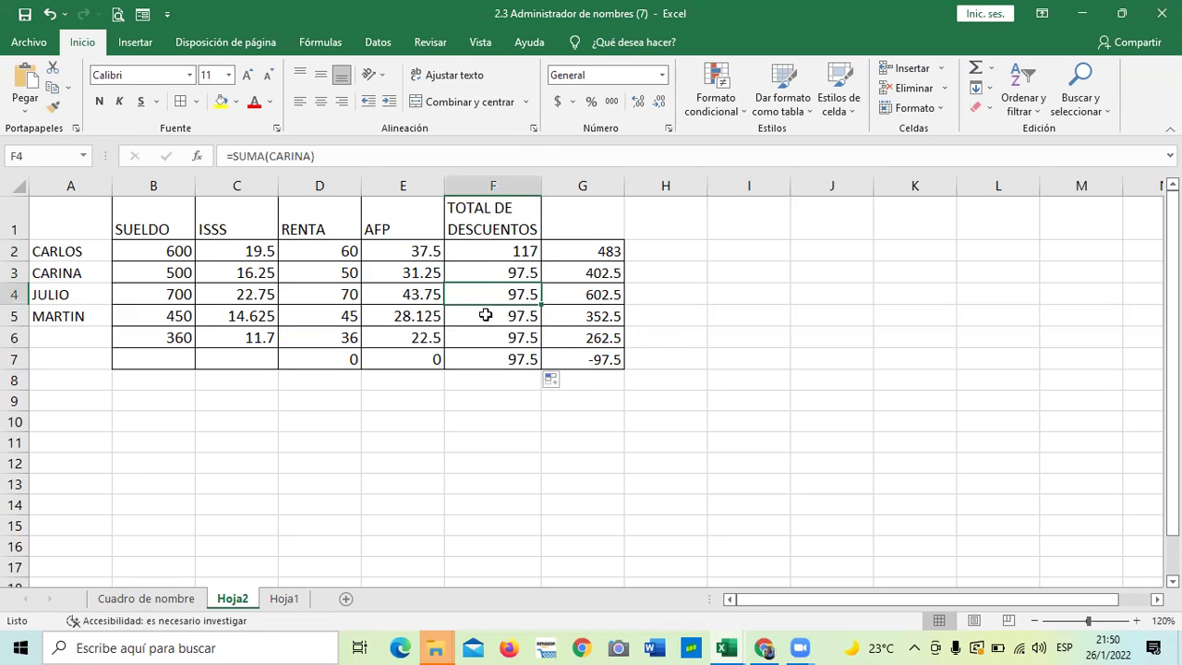
key("shift+Down")
key("shift+Down")
key("shift+Down")
key("Delete")
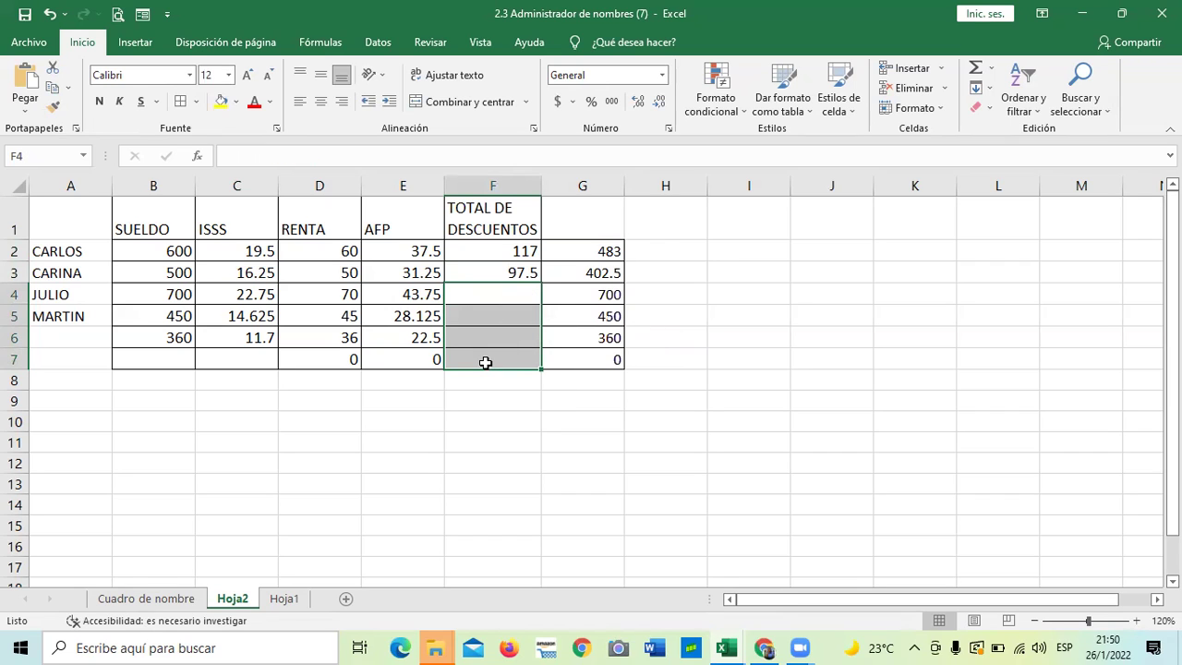
left_click(545, 416)
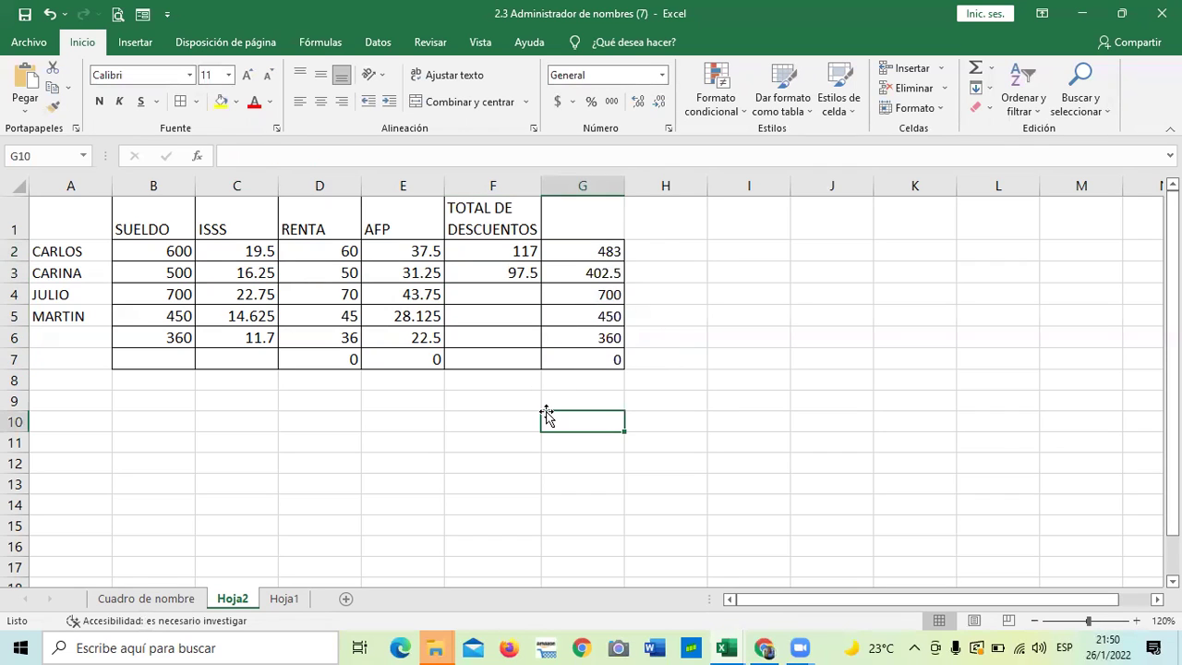
Check the net pay formula in G4 and the empty deductions cells, and clear the broken formula from G5.
left_click(595, 295)
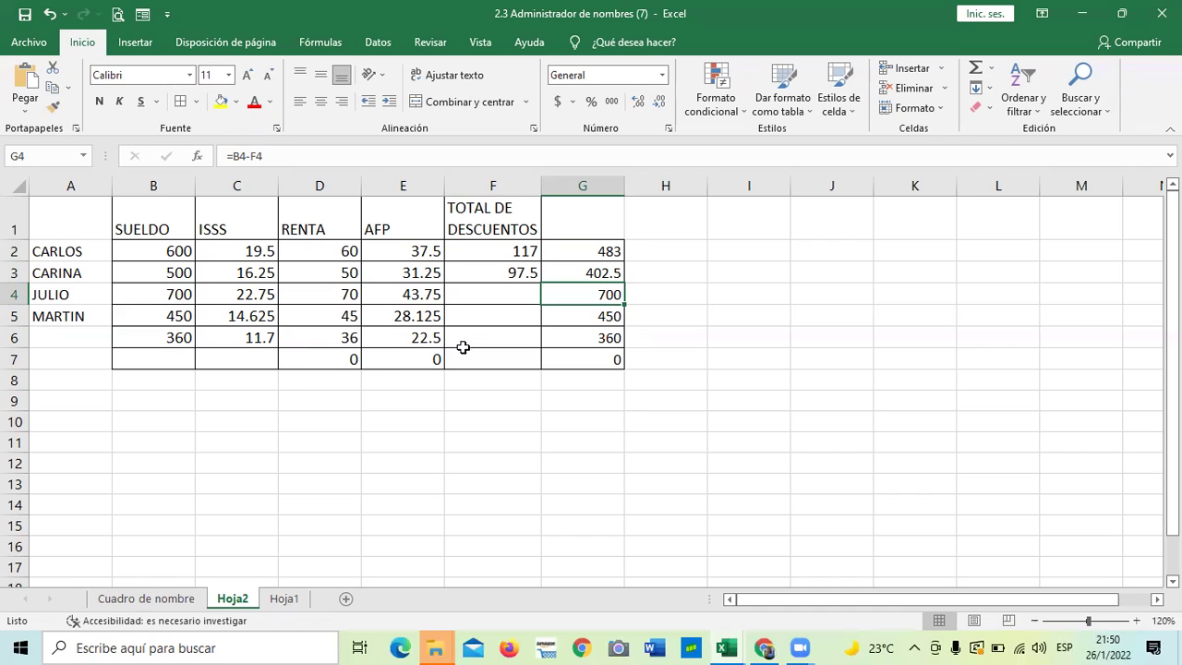
left_click(488, 296)
left_click(489, 321)
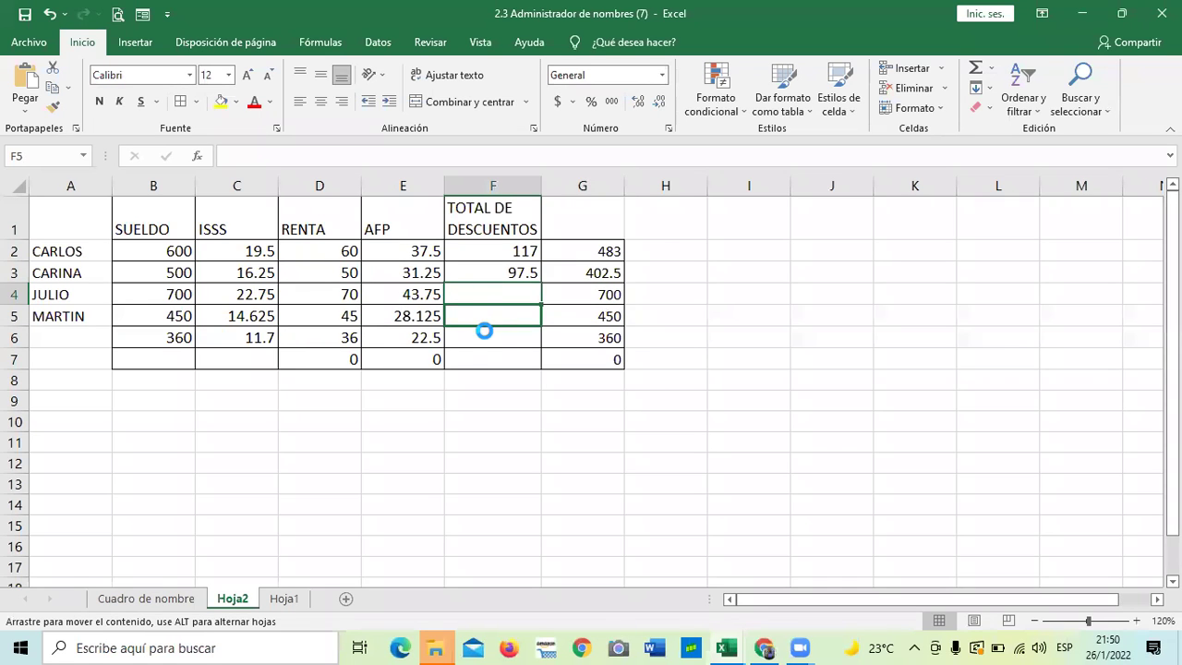
left_click(561, 319)
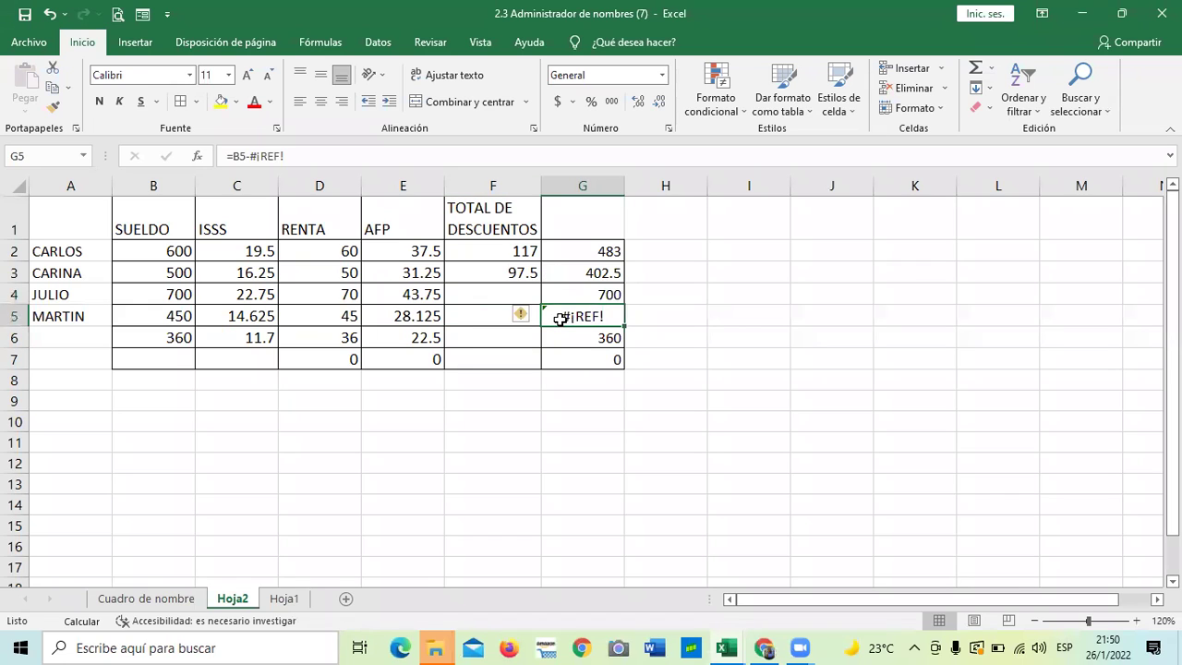
key("Delete")
left_click(735, 315)
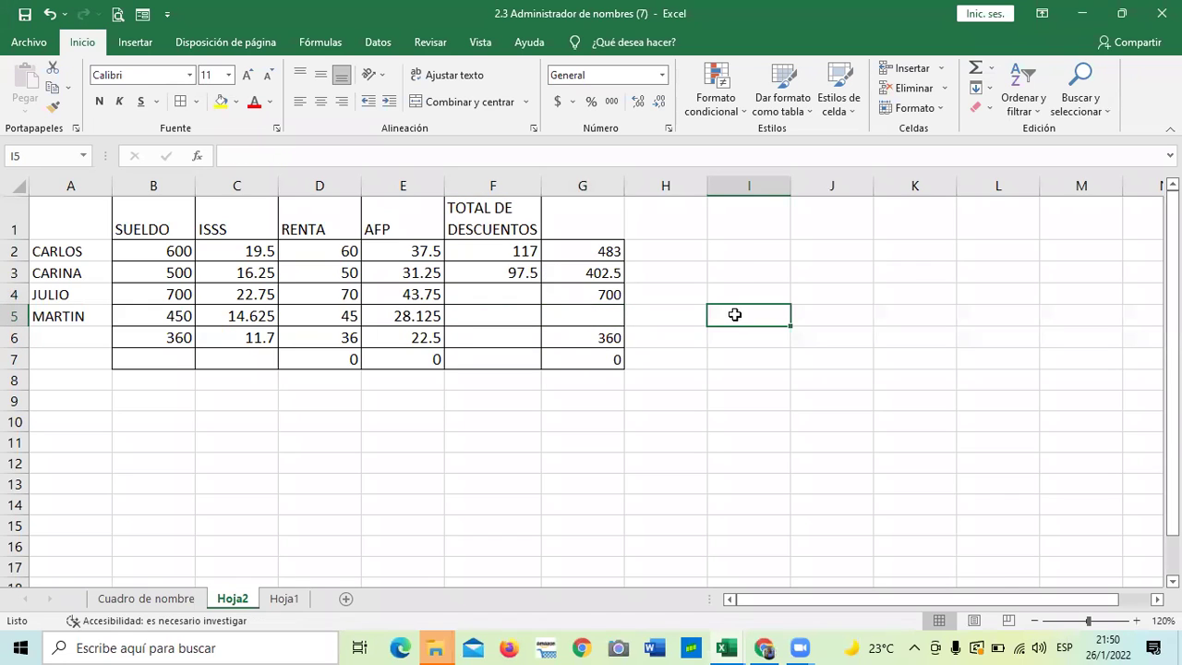
Refill the net pay formula from G2 down through G6.
left_click(613, 320)
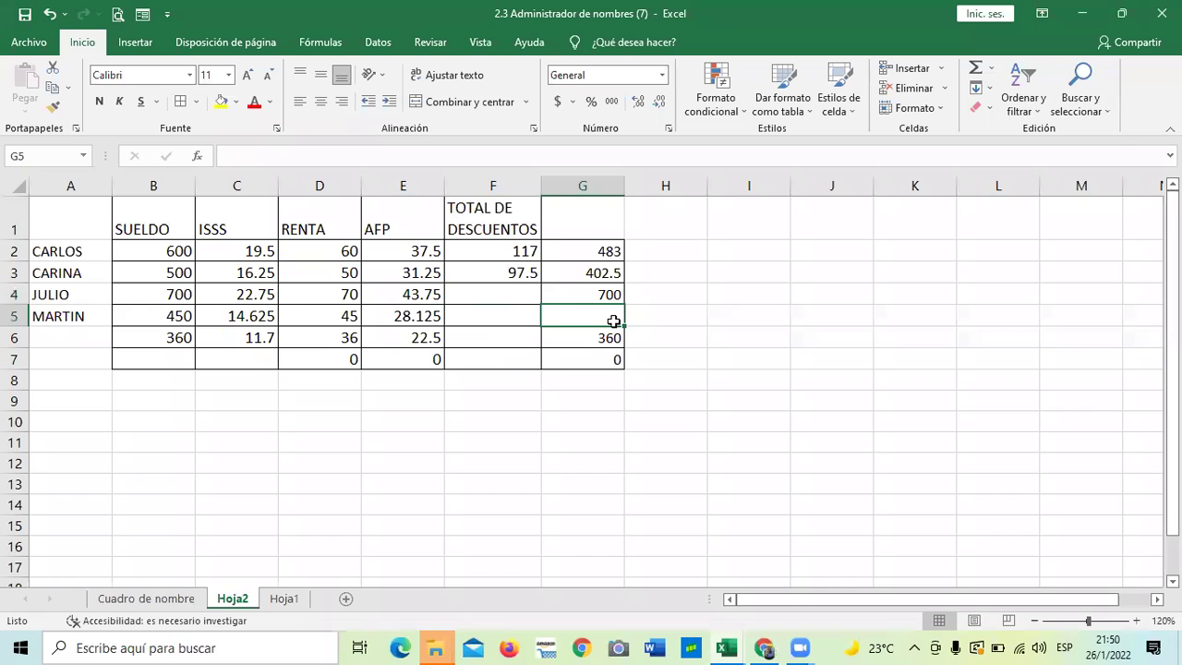
left_click(603, 249)
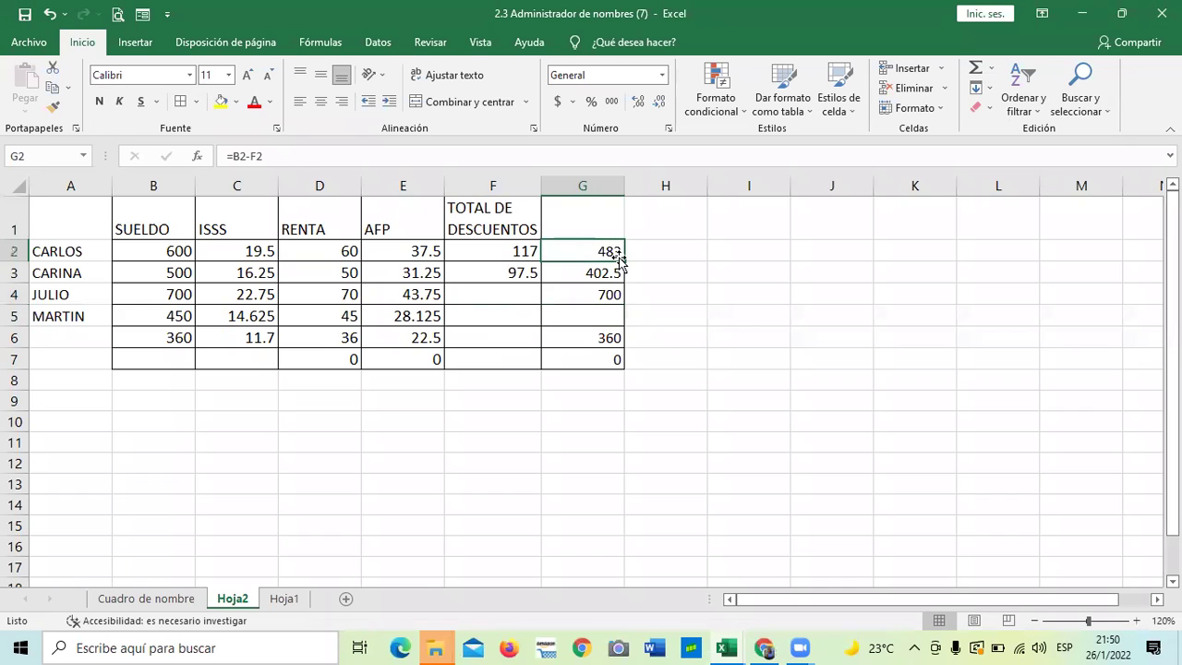
left_click_drag(624, 261, 629, 341)
left_click(695, 335)
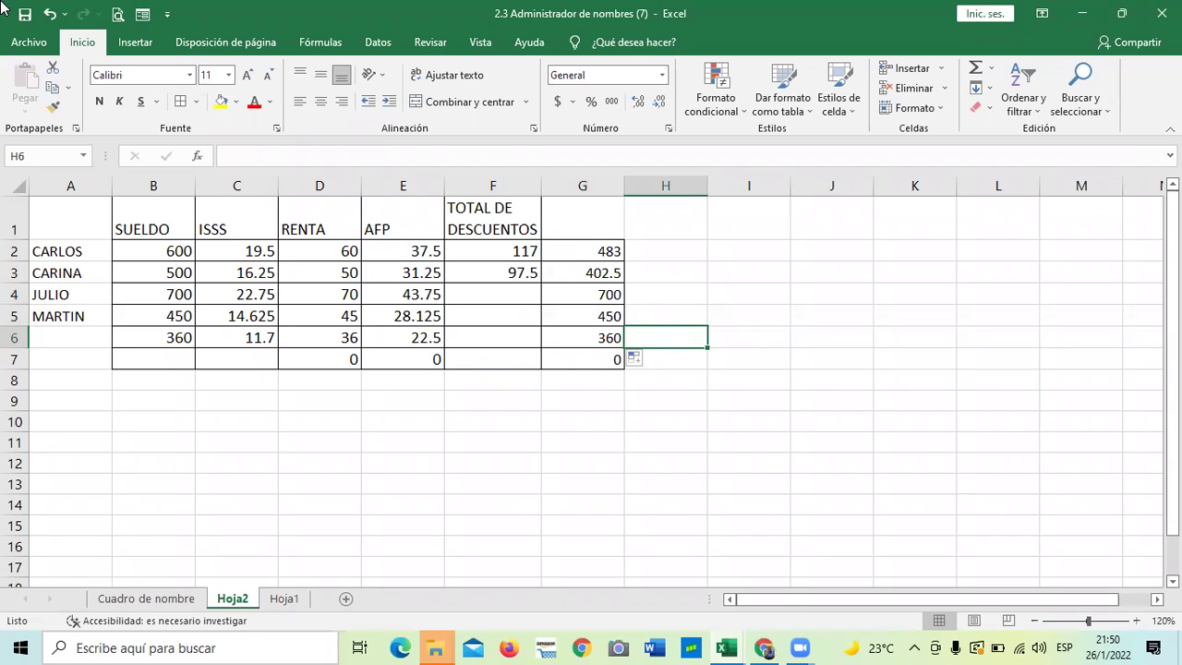
Review the payroll table on the Cuadro de nombre sheet and the data on Hoja1, ending back on Hoja2.
left_click(576, 477)
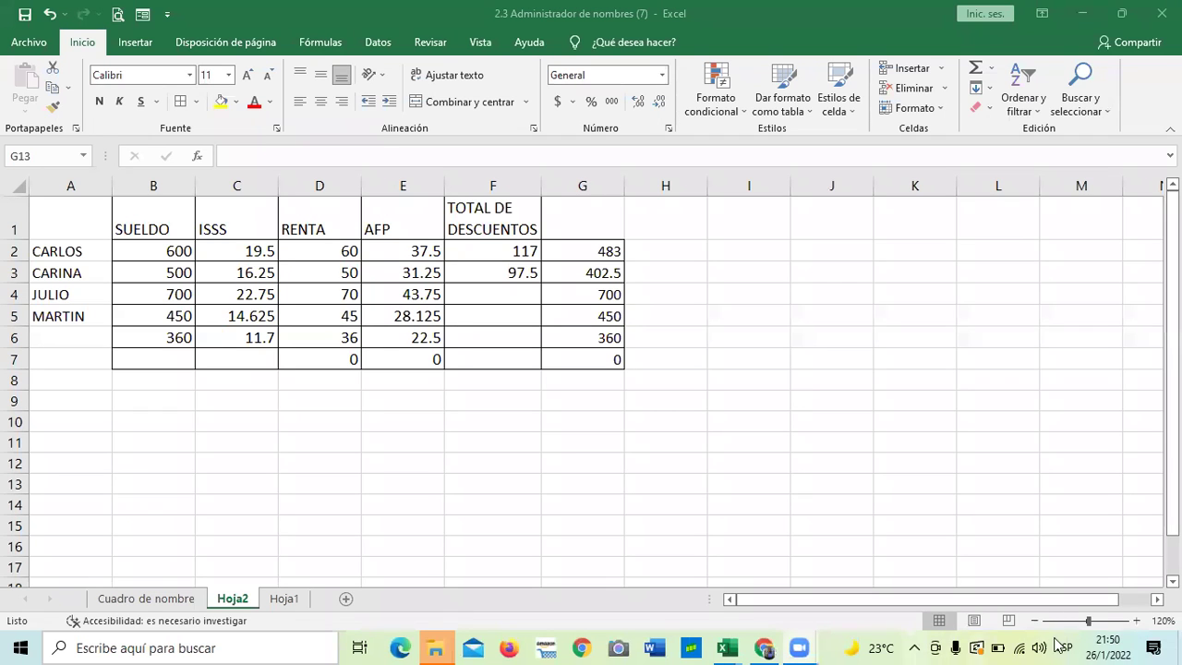
left_click(180, 601)
left_click(180, 602)
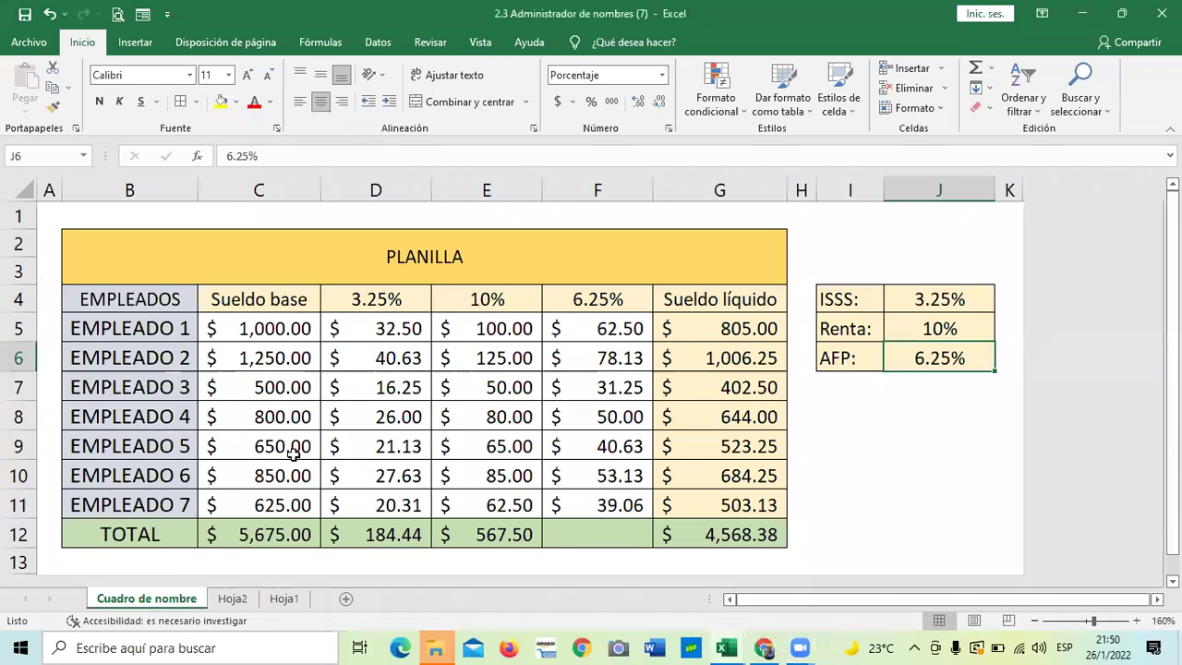
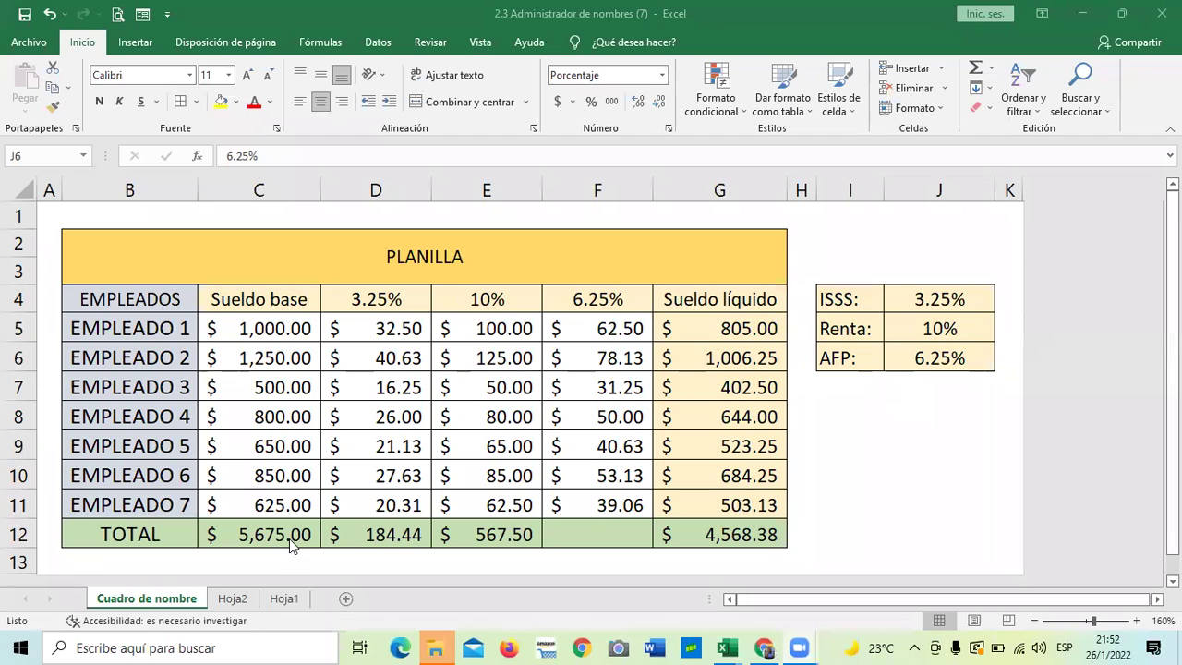
scroll(580, 428, "down", 1)
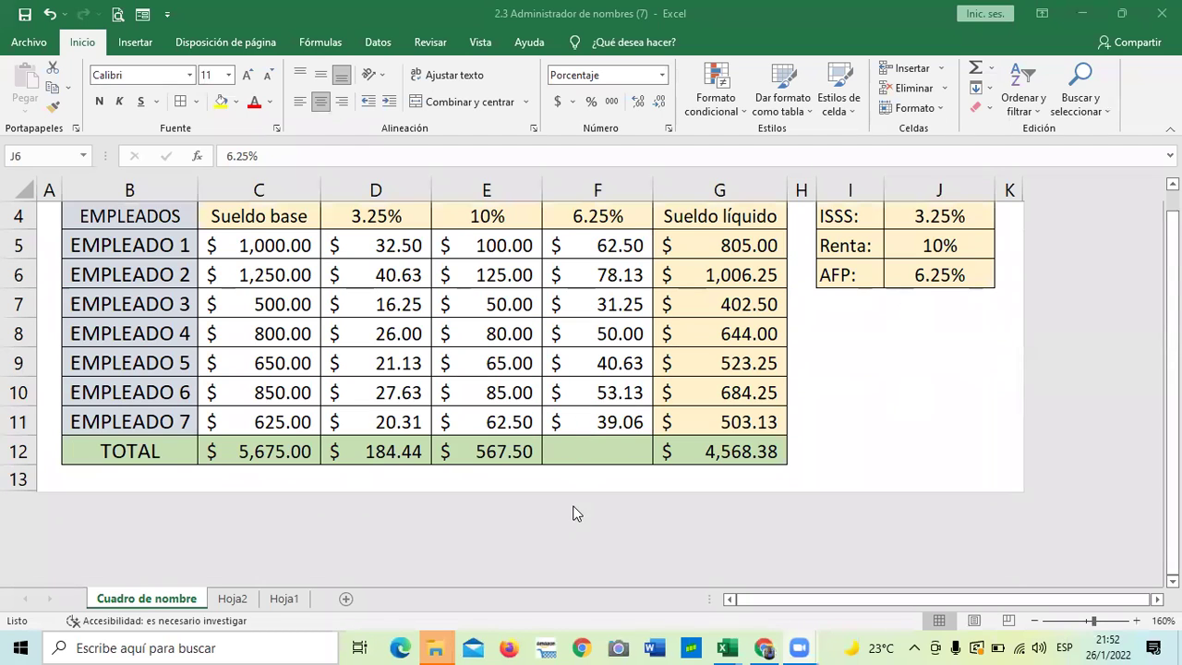
left_click(285, 600)
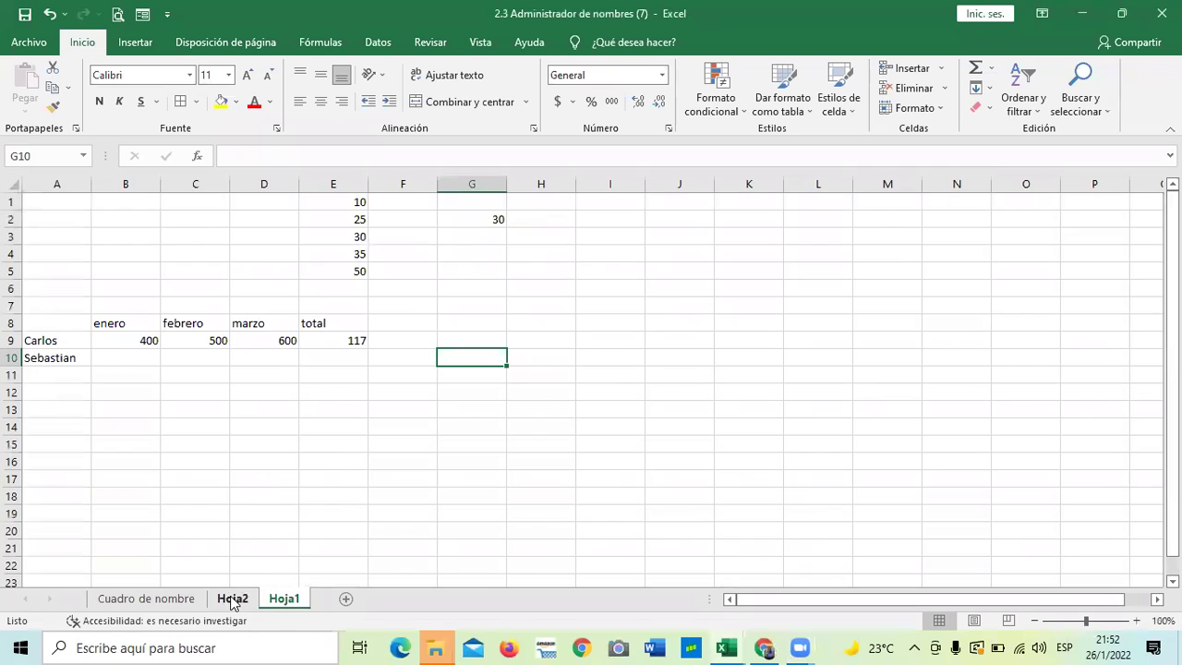
left_click(233, 600)
left_click(302, 524)
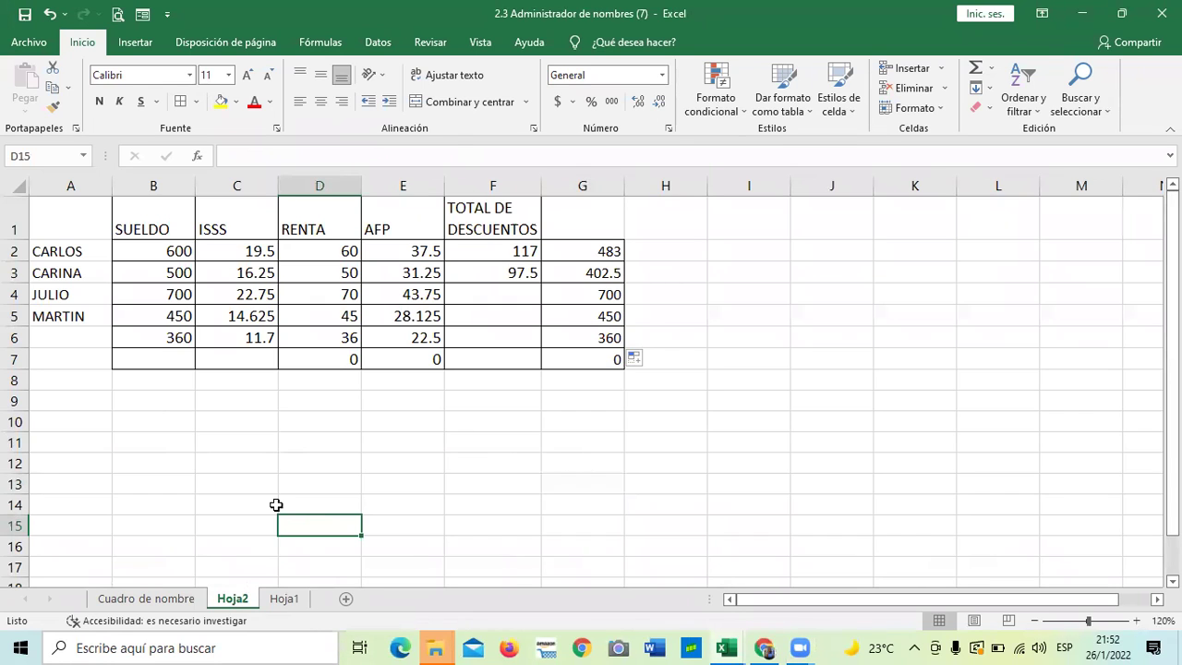
left_click(763, 263)
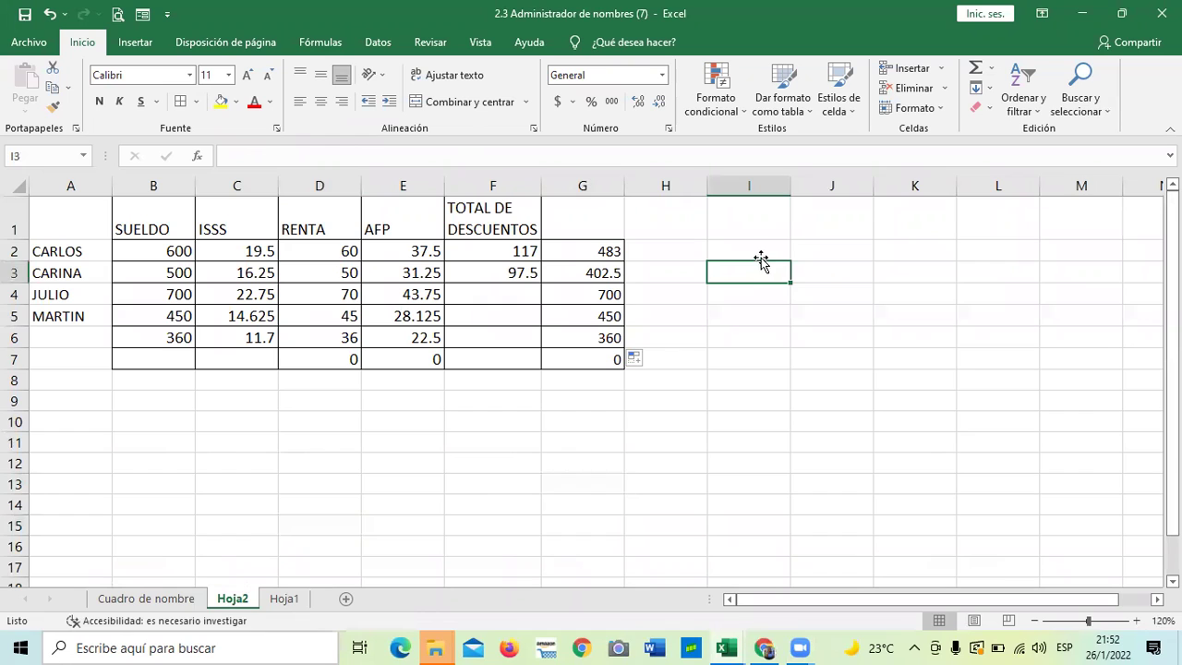
left_click(753, 252)
type("=")
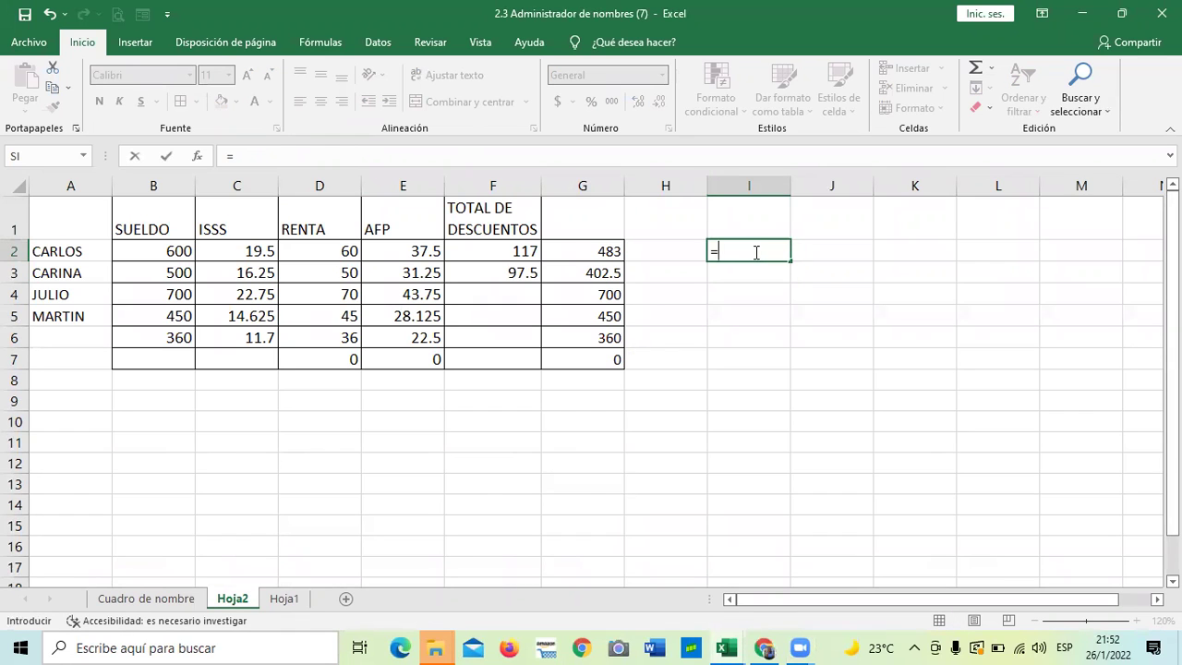
type("MA")
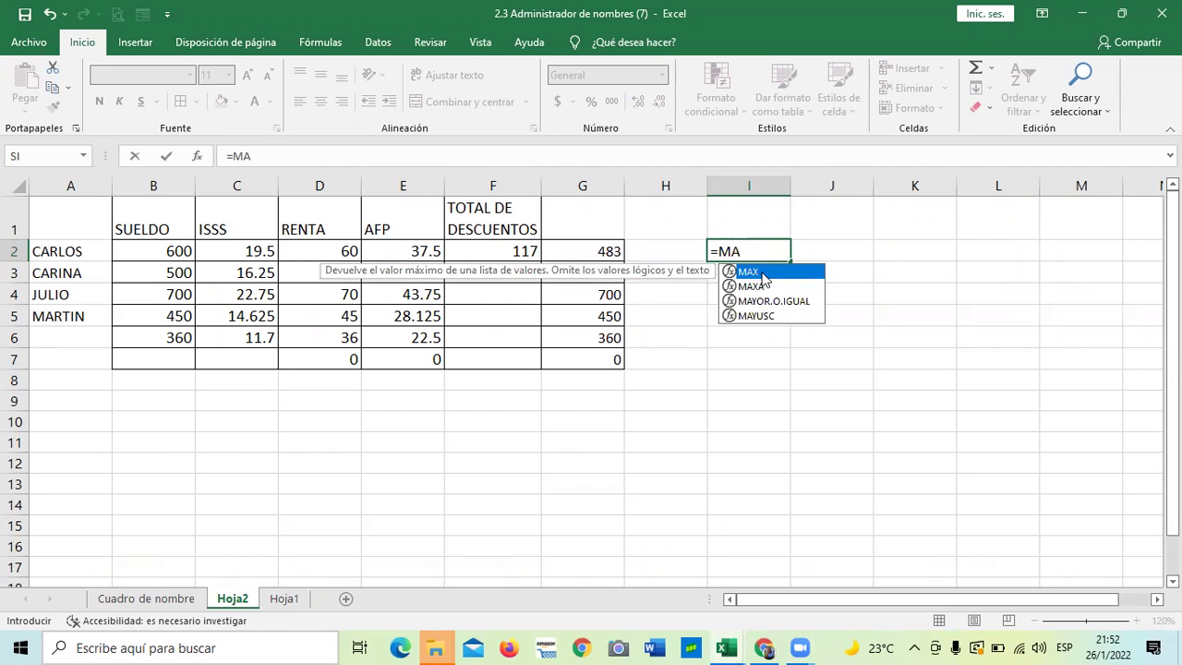
double_click(763, 273)
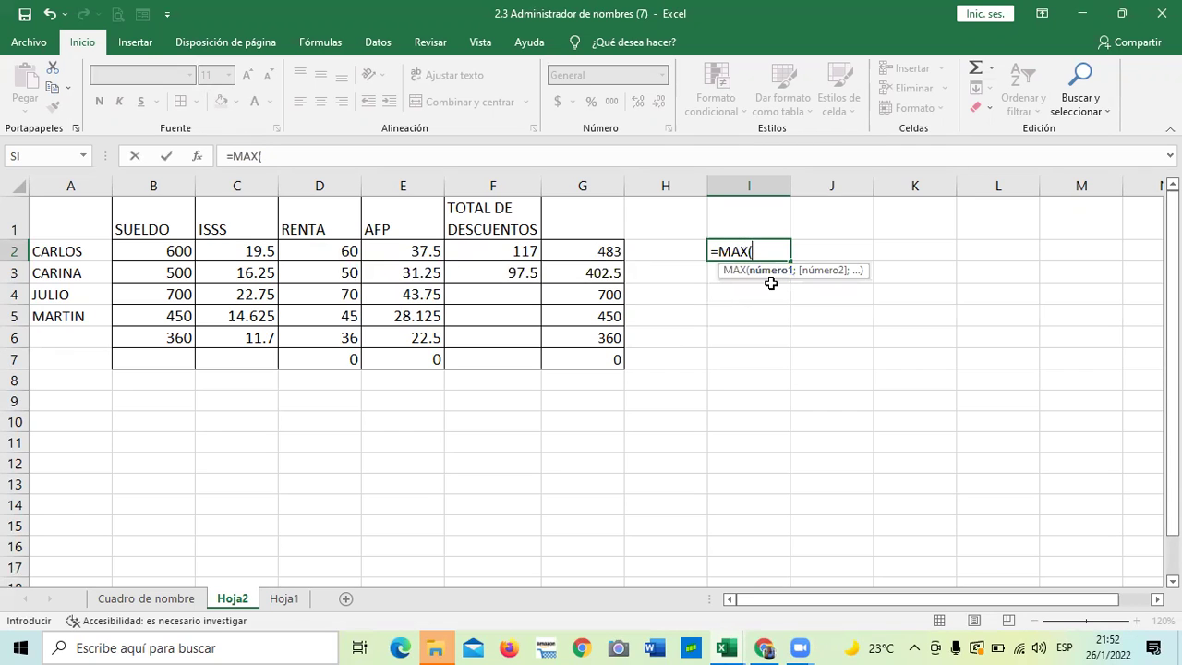
type("CARLOS")
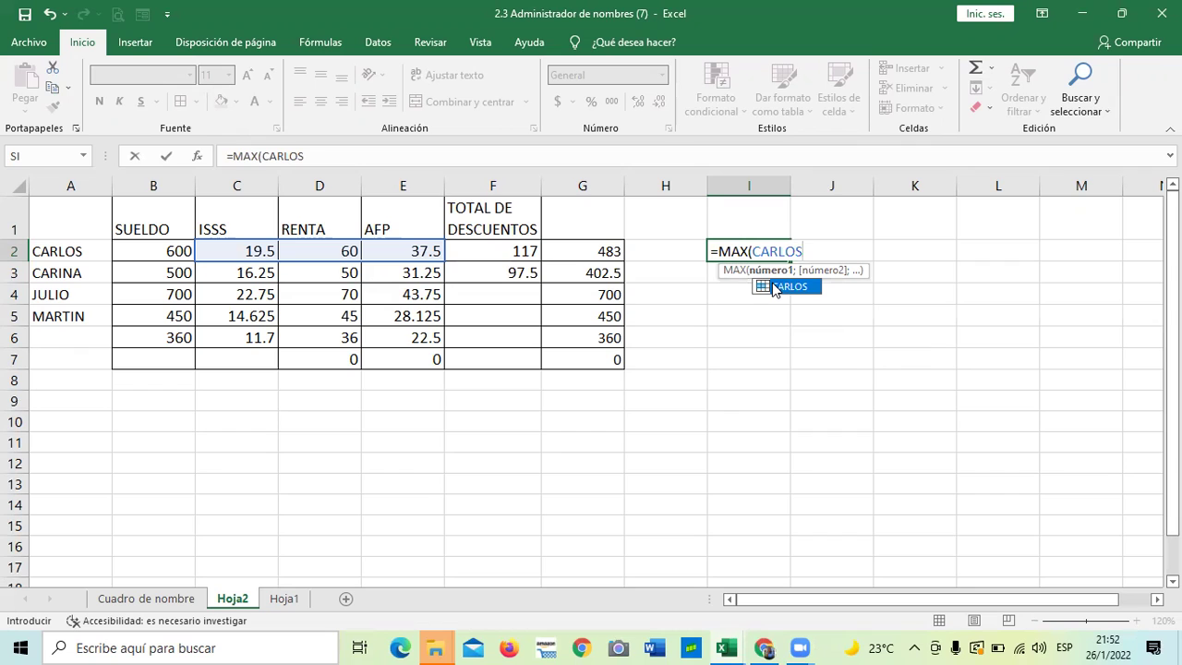
double_click(774, 287)
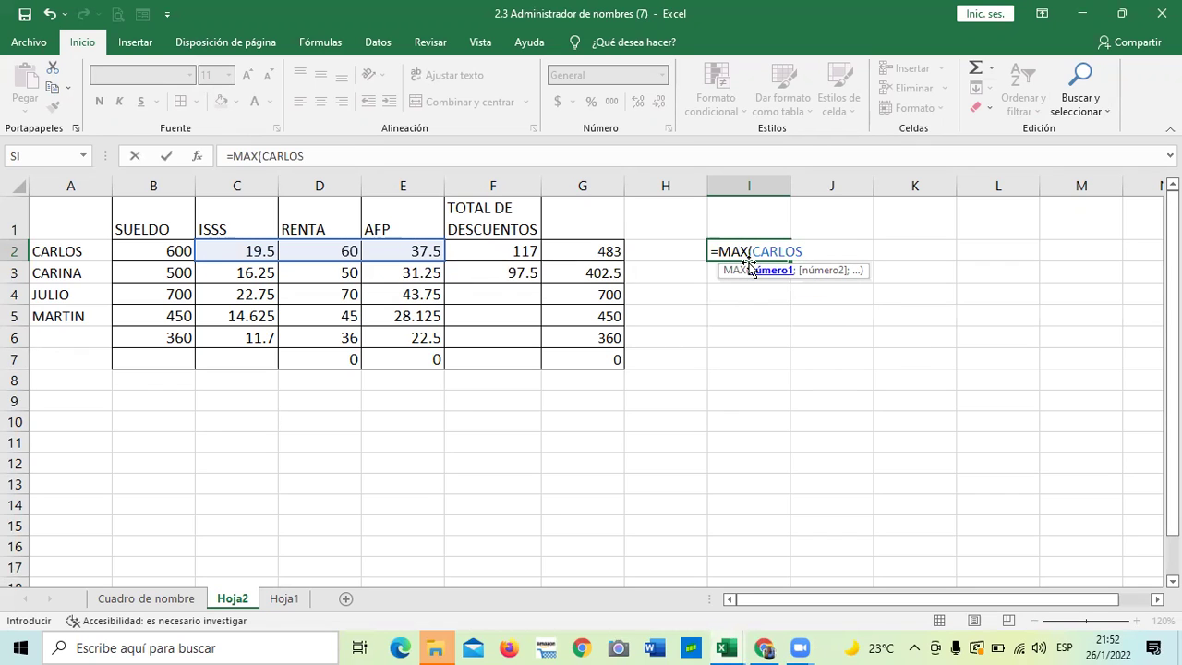
key("Escape")
type(")")
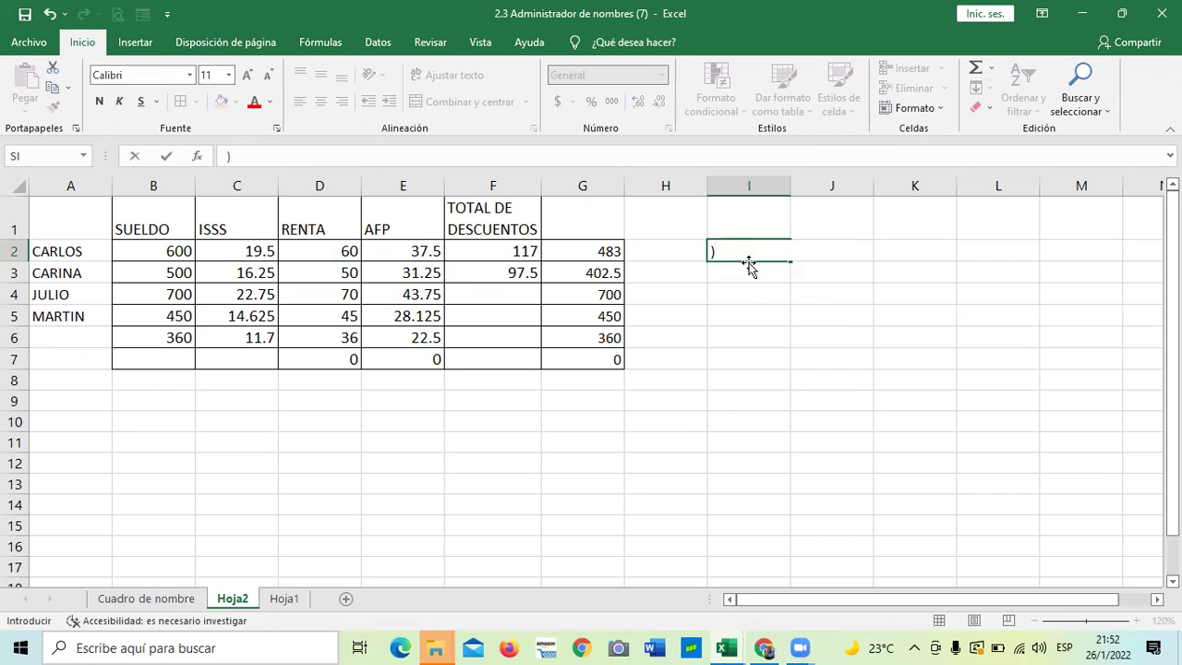
key("Return")
Replace the stray entry in I2 with a MAX formula that uses the defined name of the row 2 deductions.
left_click(771, 248)
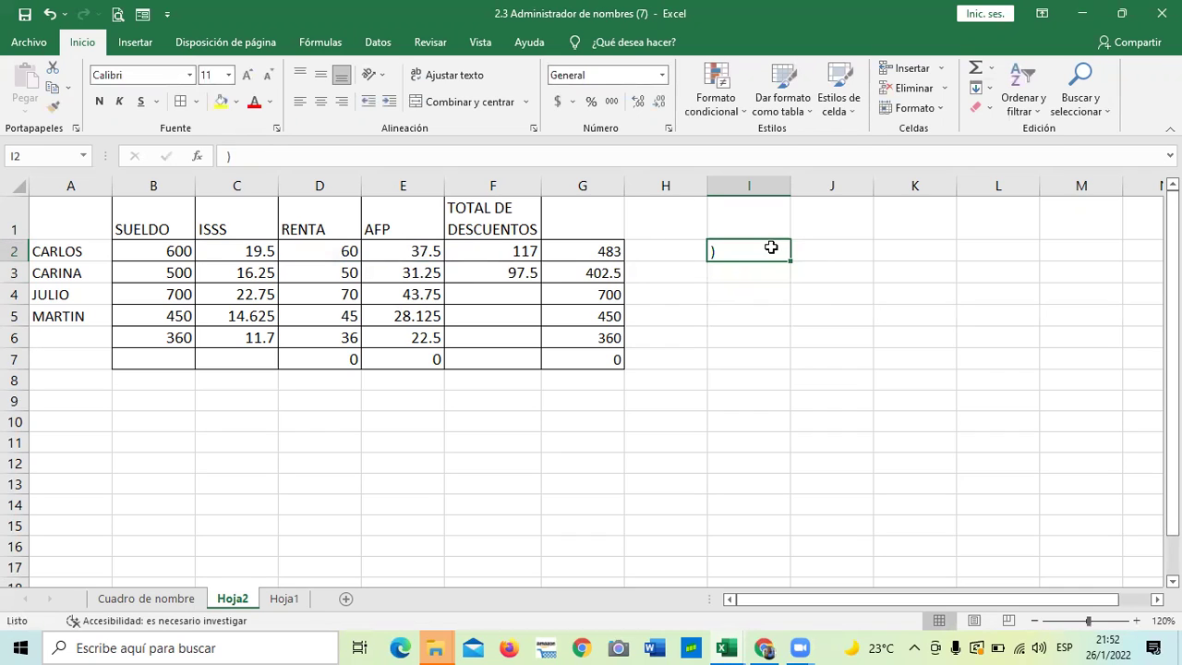
key("BackSpace")
type("0M")
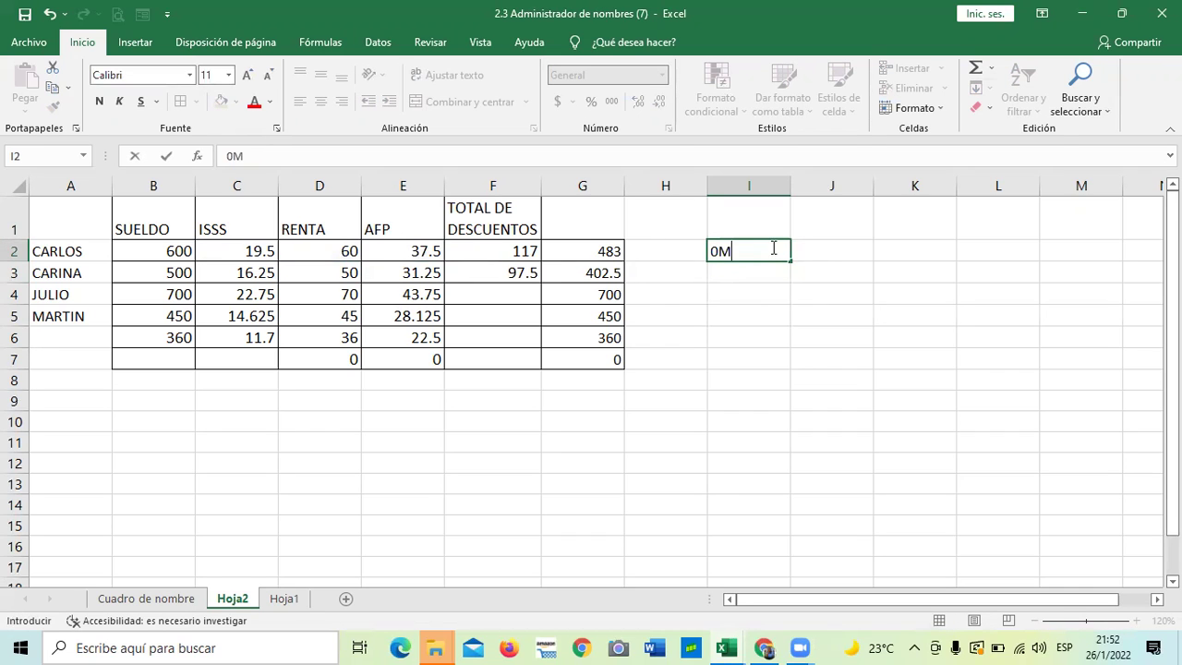
type("AX")
key("BackSpace")
key("BackSpace")
key("BackSpace")
key("BackSpace")
type("=")
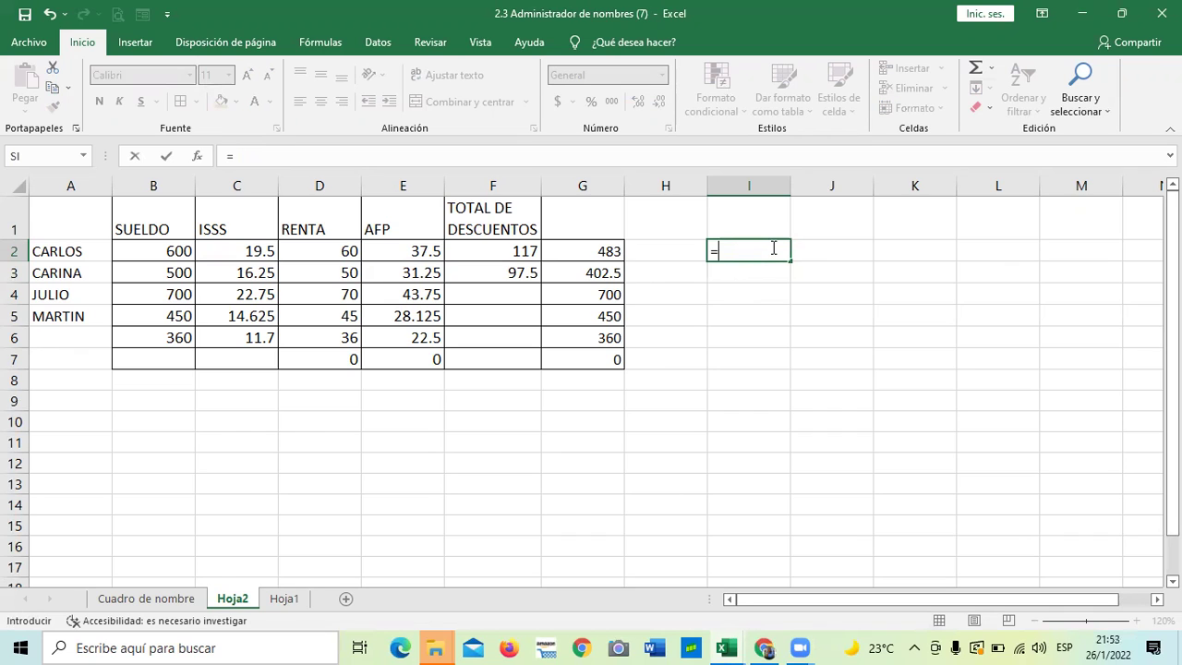
type("MAX(")
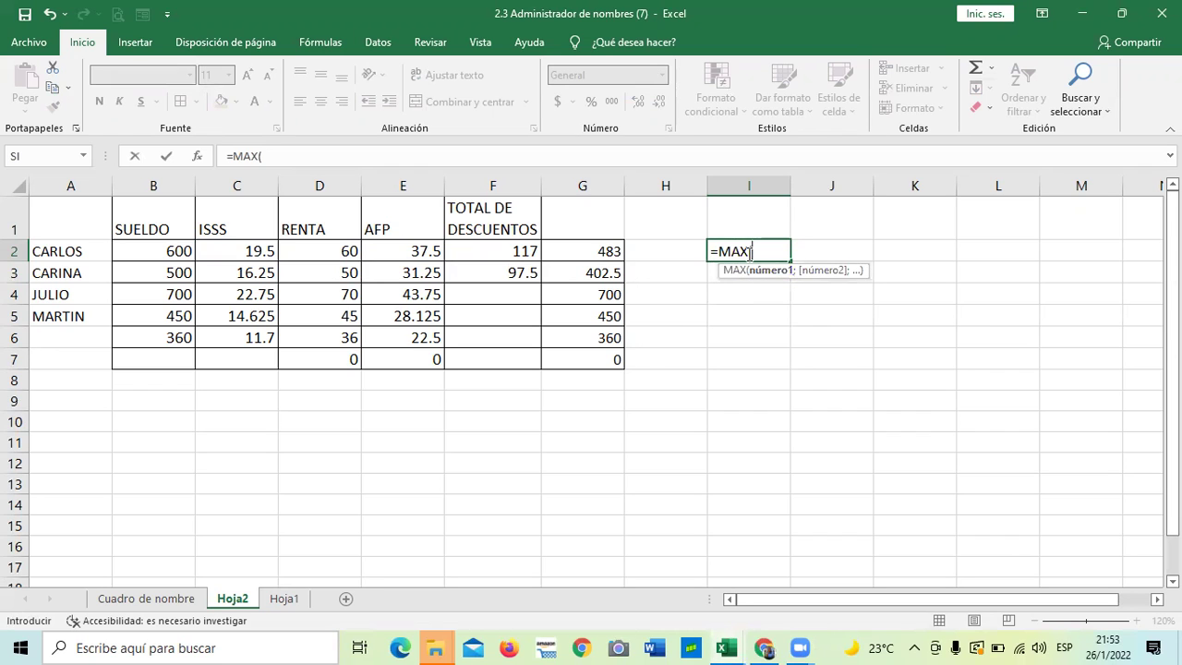
type("CAR")
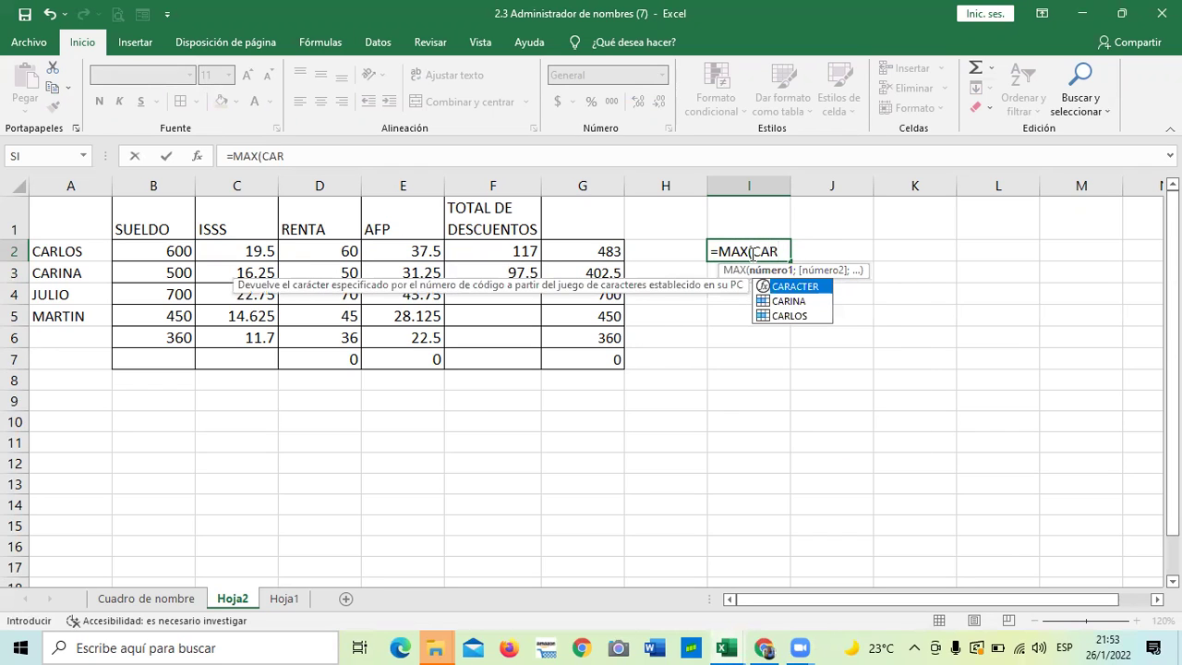
left_click(783, 322)
double_click(781, 316)
type(")")
key("Return")
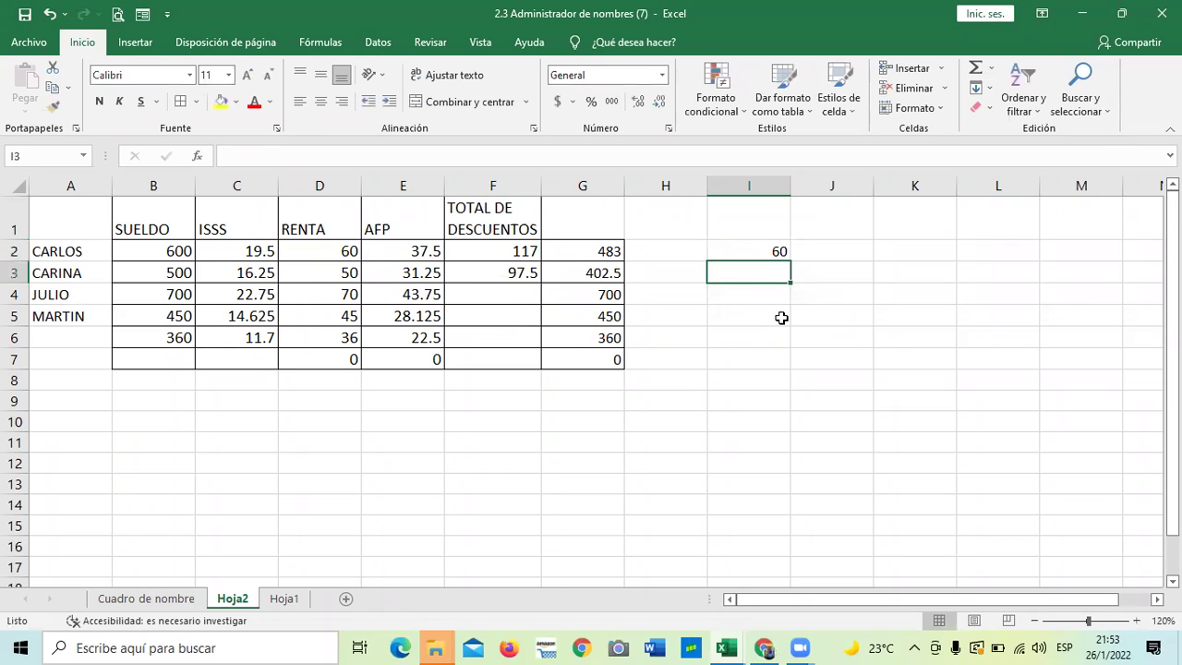
Compare the MAX formula in I2 with the row 2 deductions, and set the salary in B2 to 400.
left_click(740, 249)
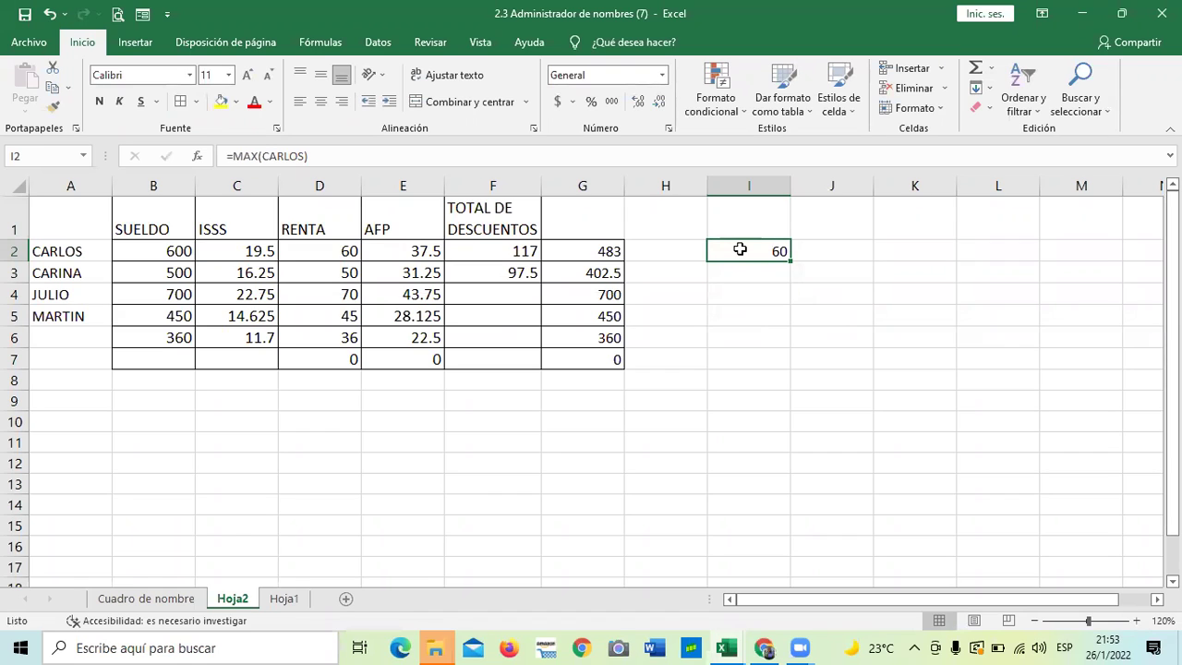
left_click(313, 247)
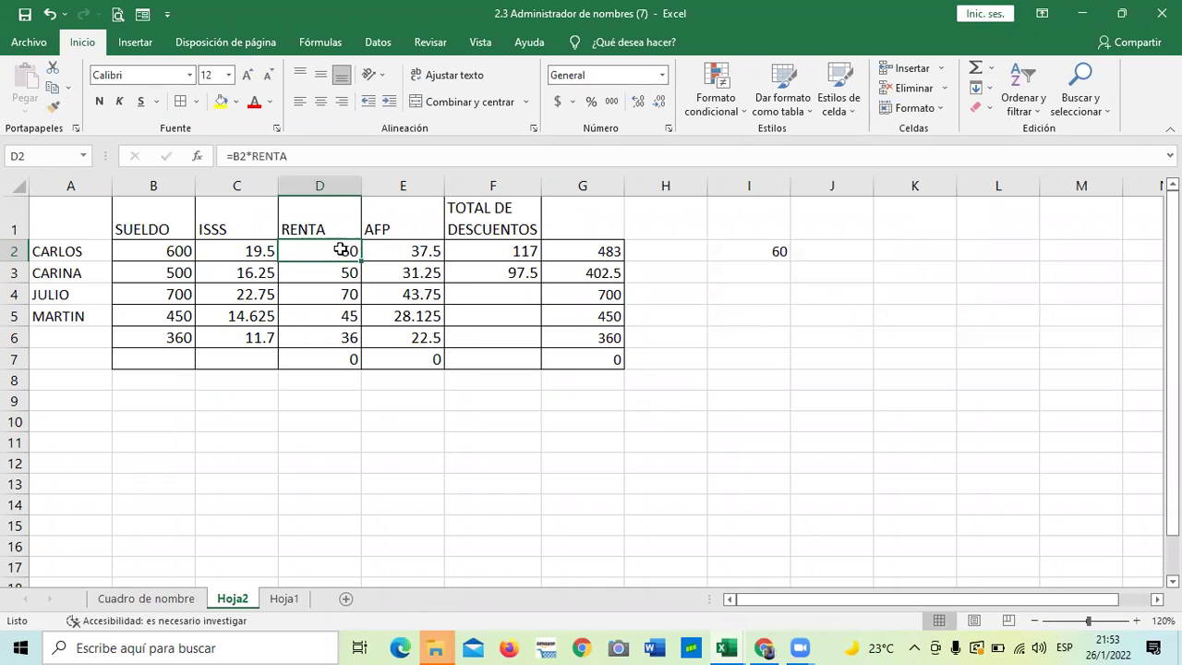
left_click(403, 250)
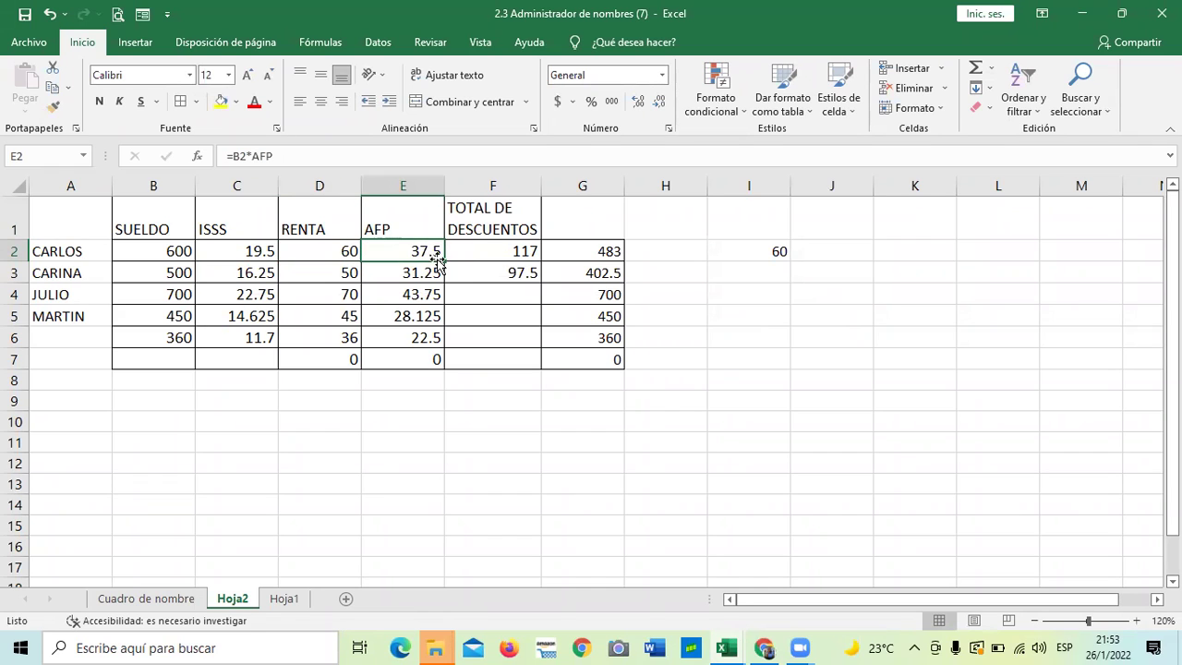
left_click(259, 255)
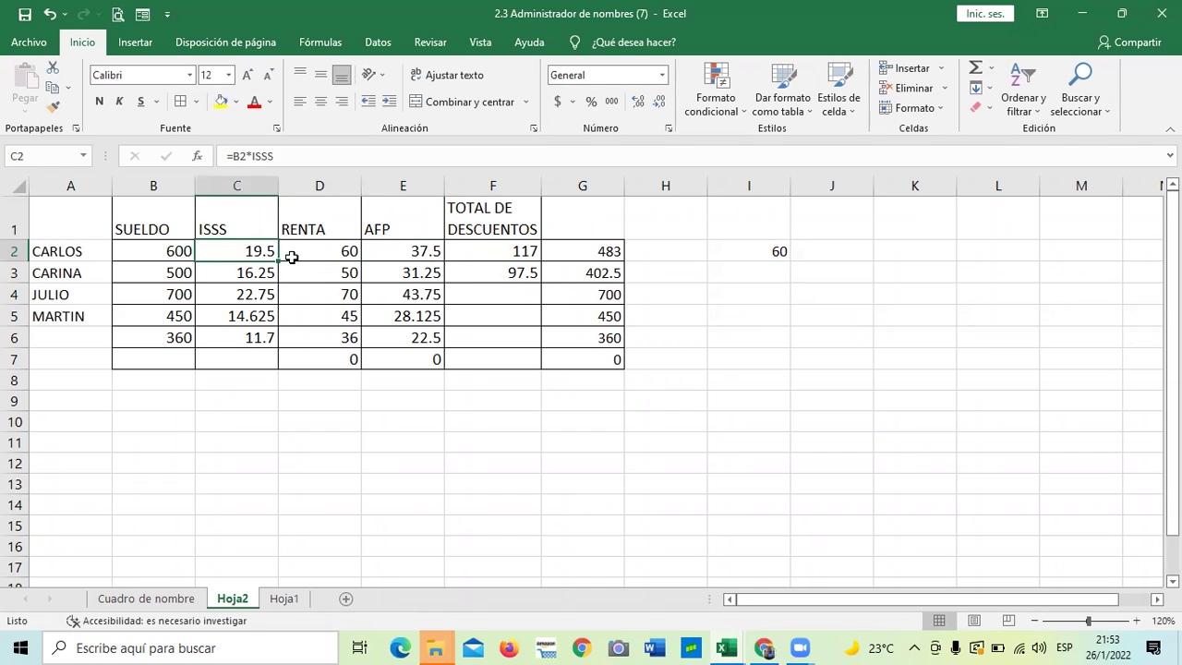
left_click(312, 258)
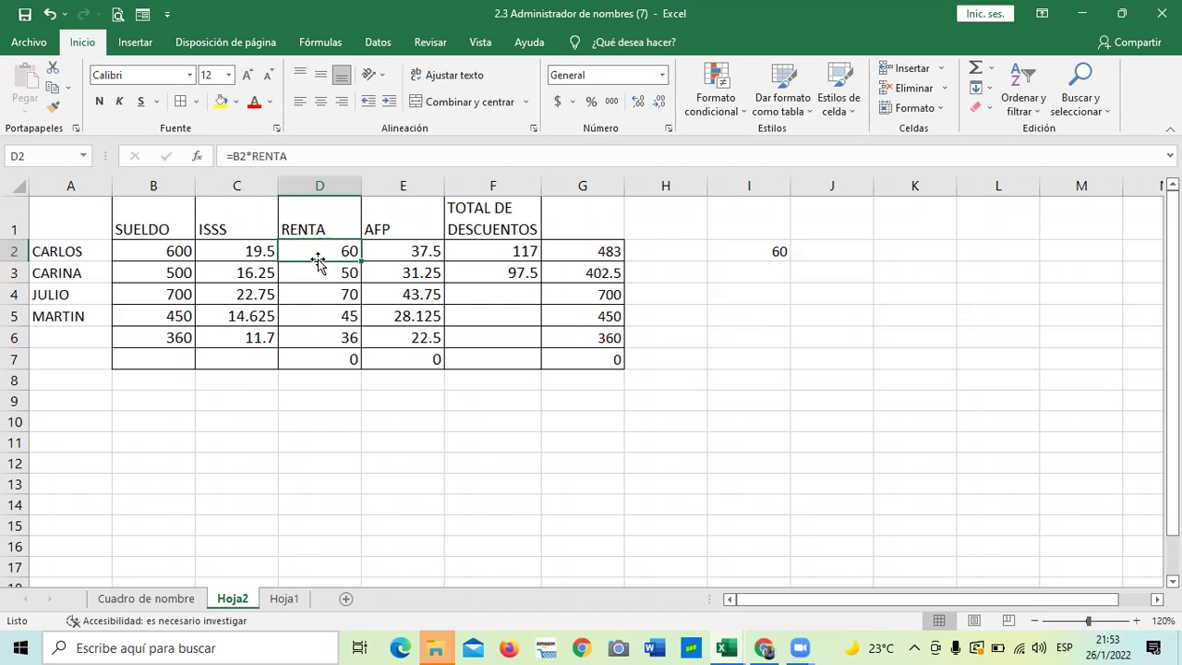
left_click(402, 258)
left_click(166, 254)
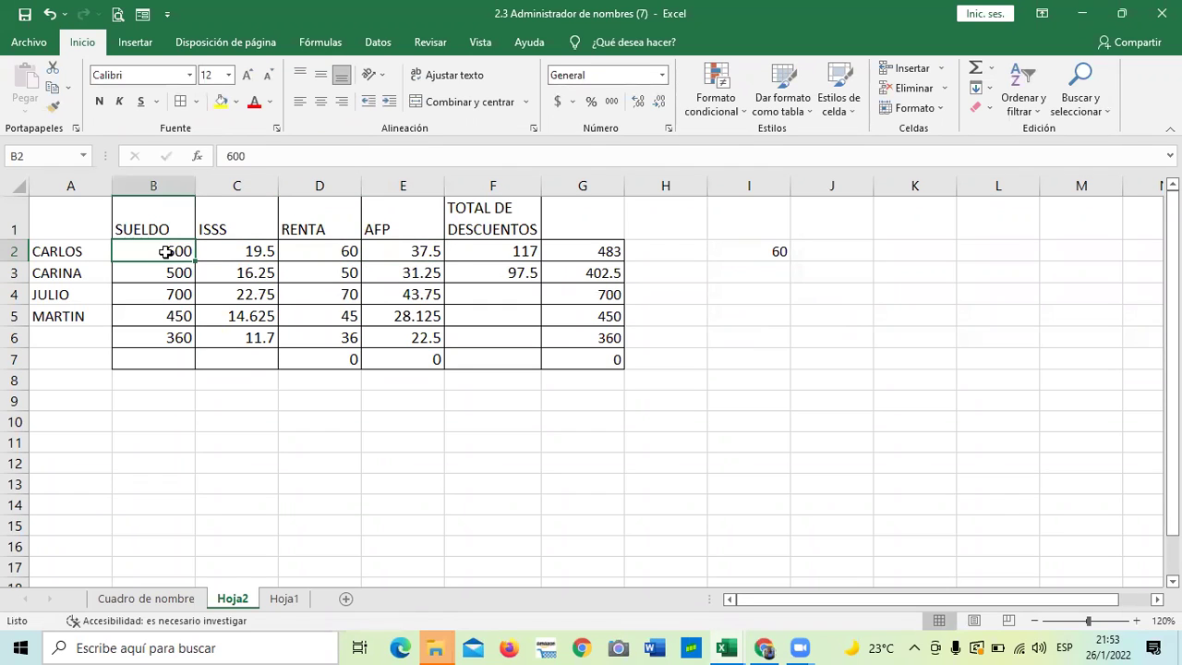
type("400")
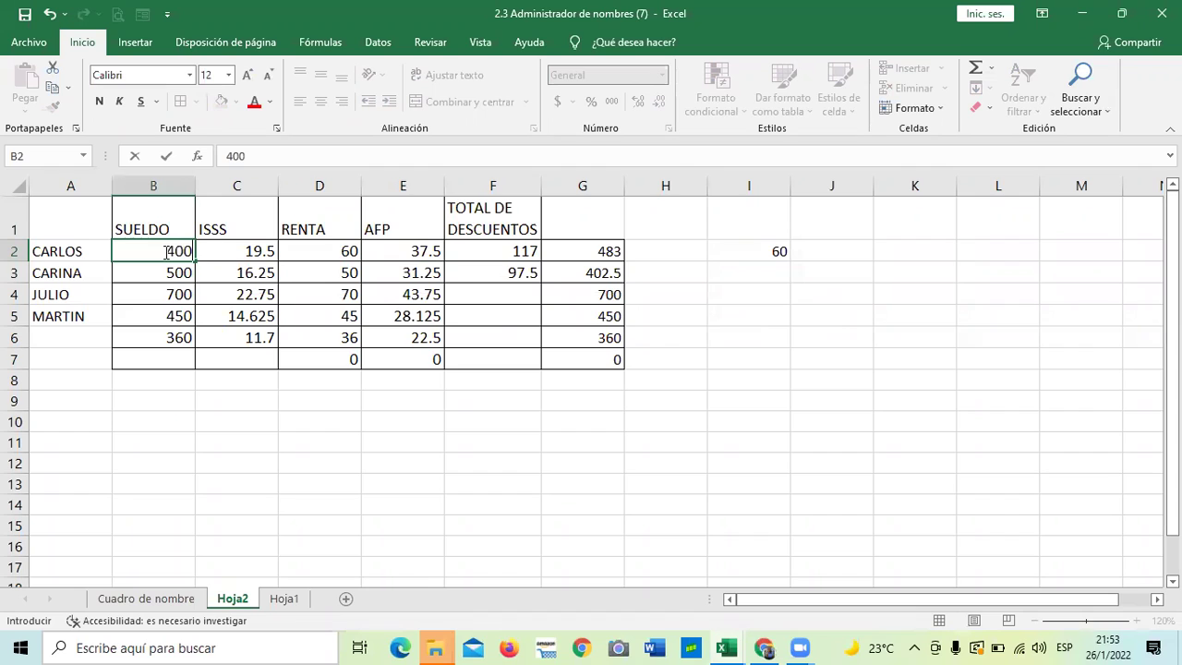
key("Return")
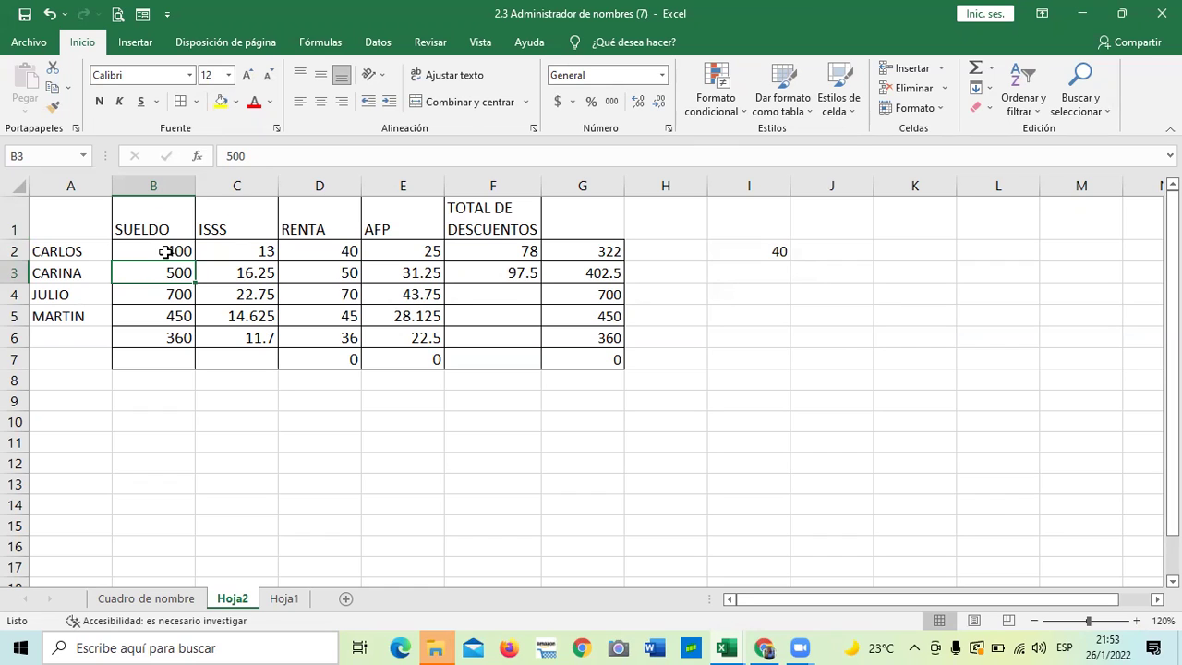
Enter a MIN formula in I4 that uses the defined name of the row 2 deductions.
left_click(754, 292)
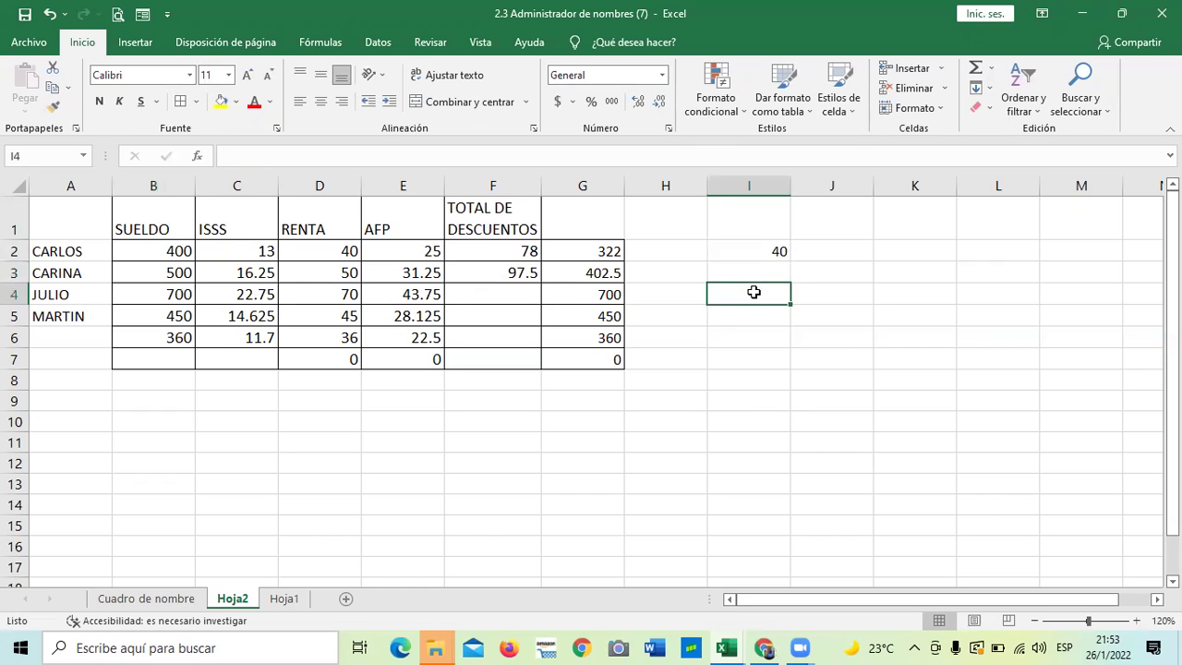
type("=")
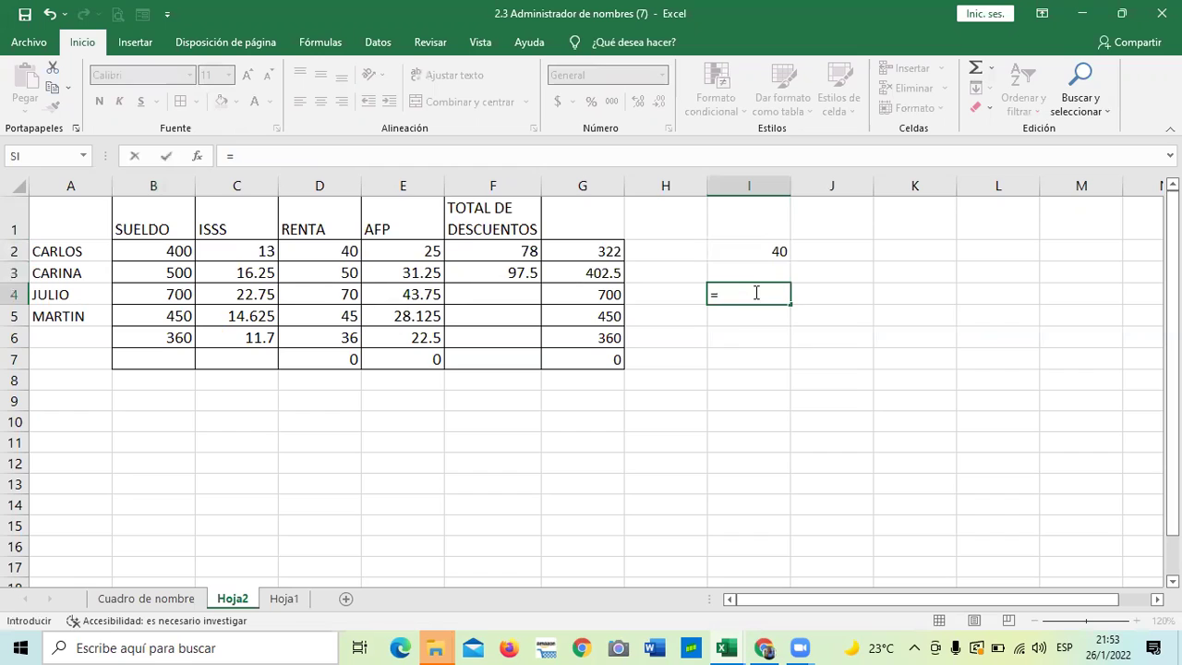
type("MIN")
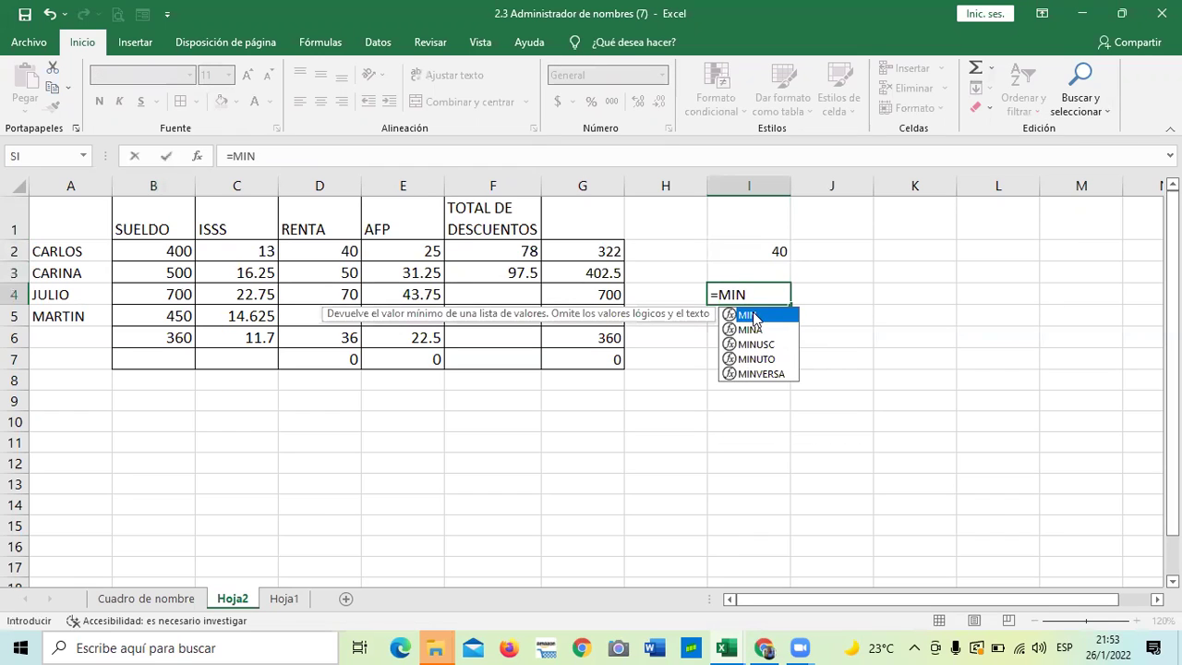
double_click(771, 319)
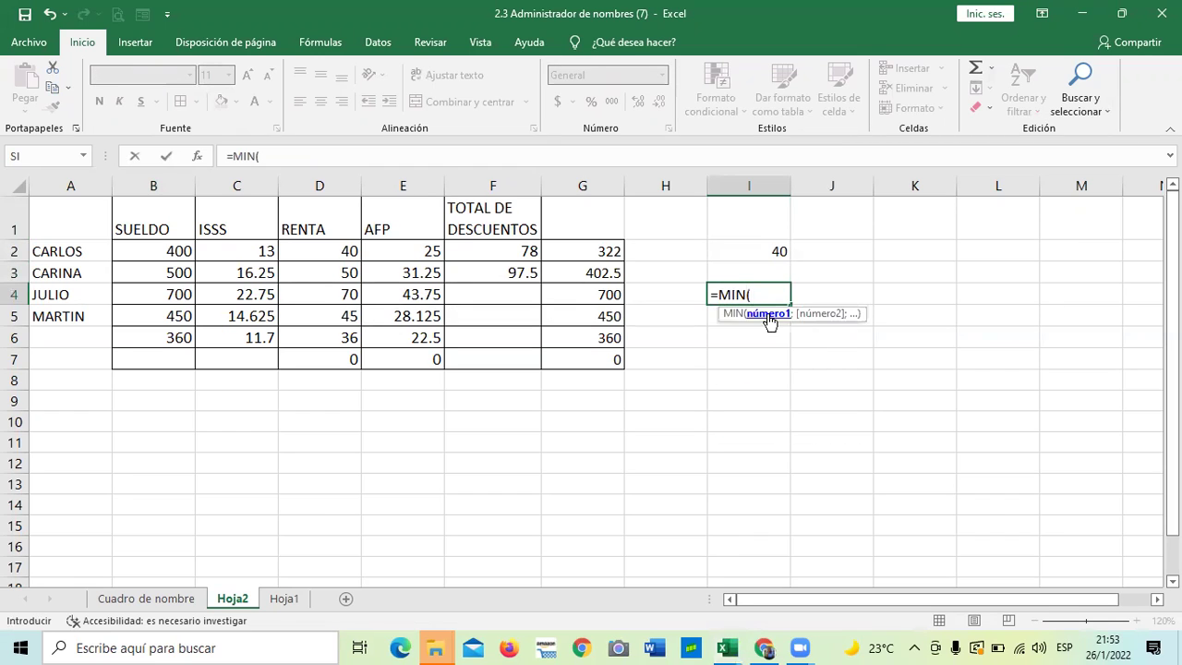
type("CAR")
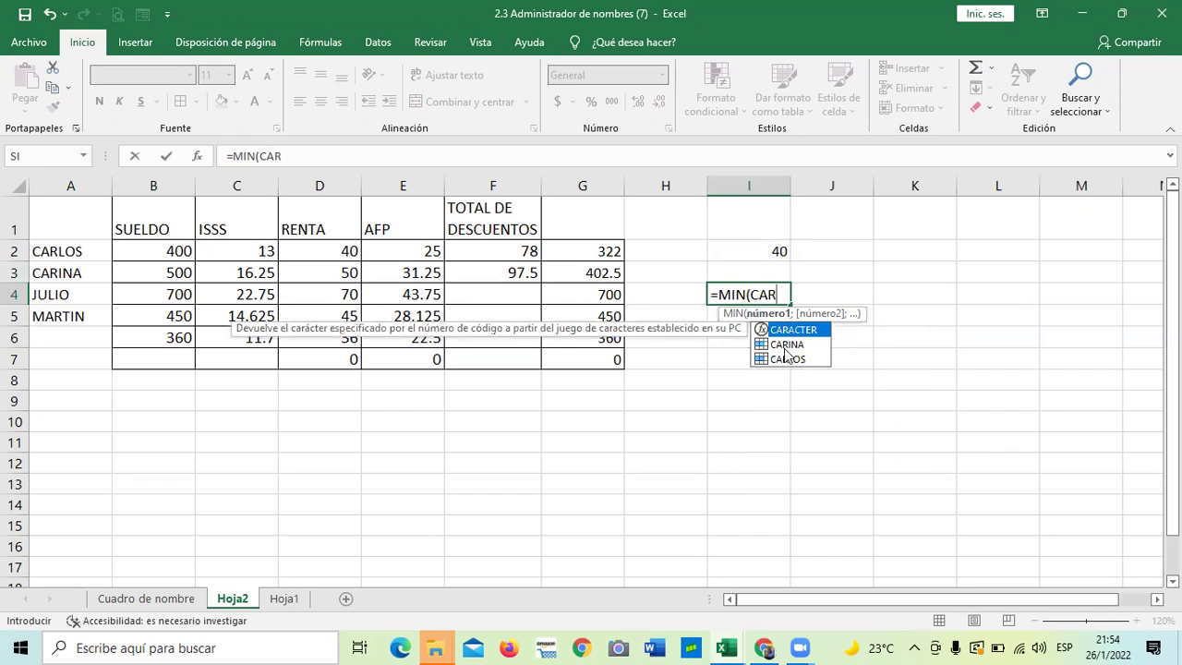
double_click(786, 359)
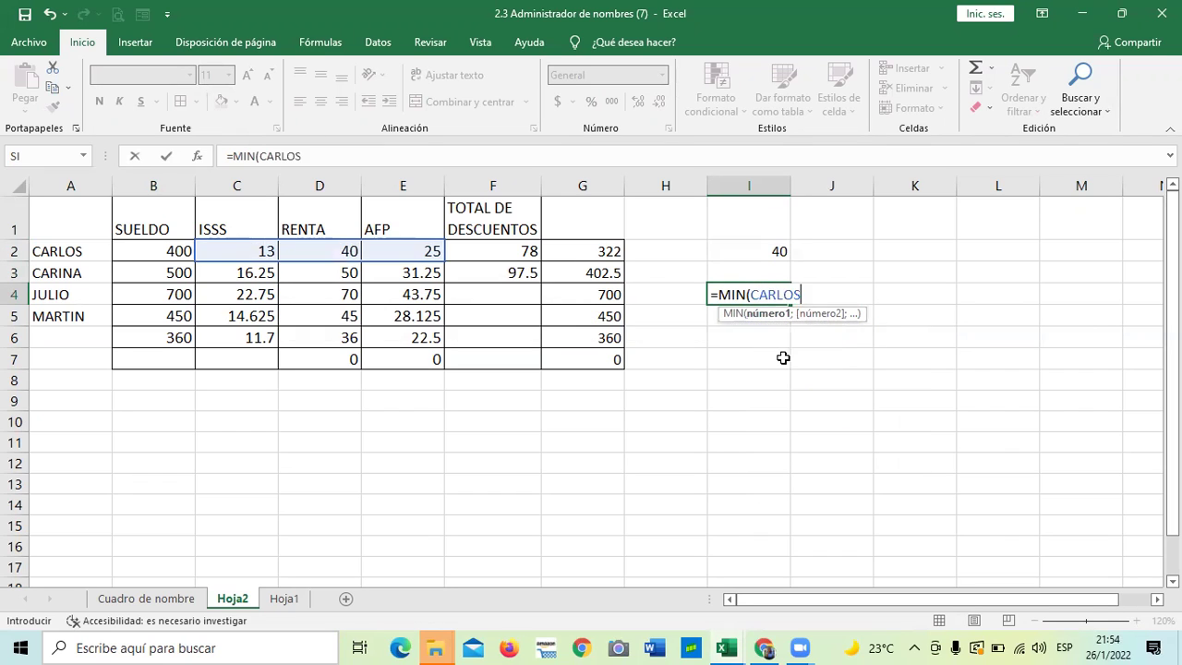
type(")")
key("Return")
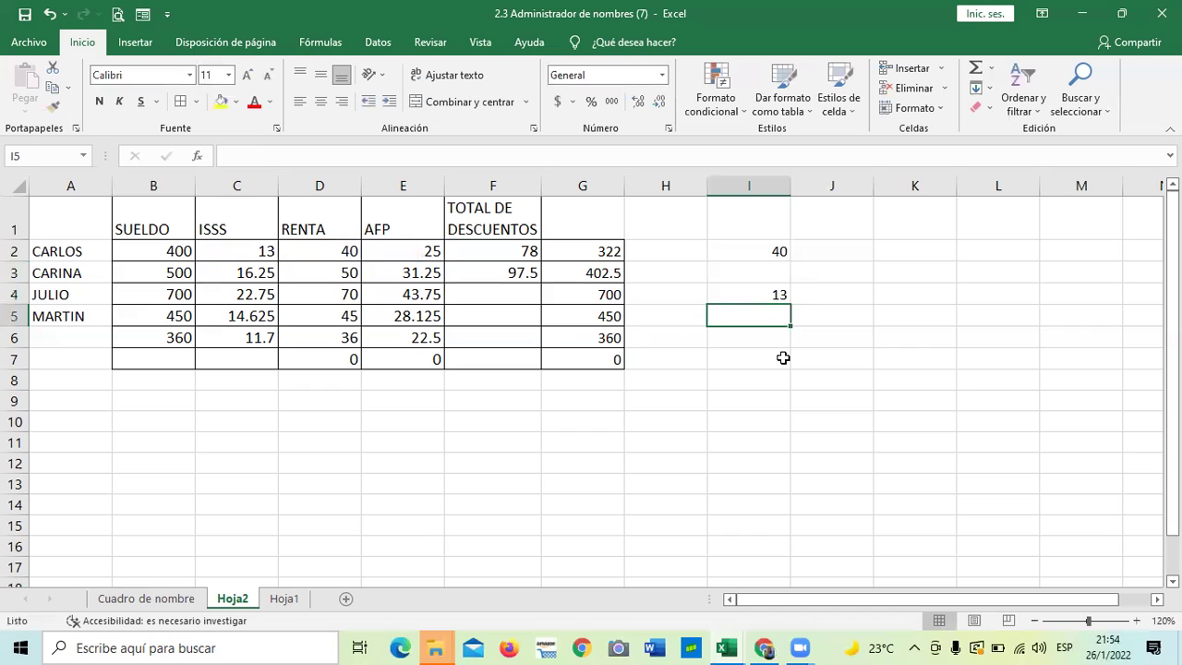
Review the MIN formula in I4 against the row 2 deductions and the SUMA formula in F2.
key("Up")
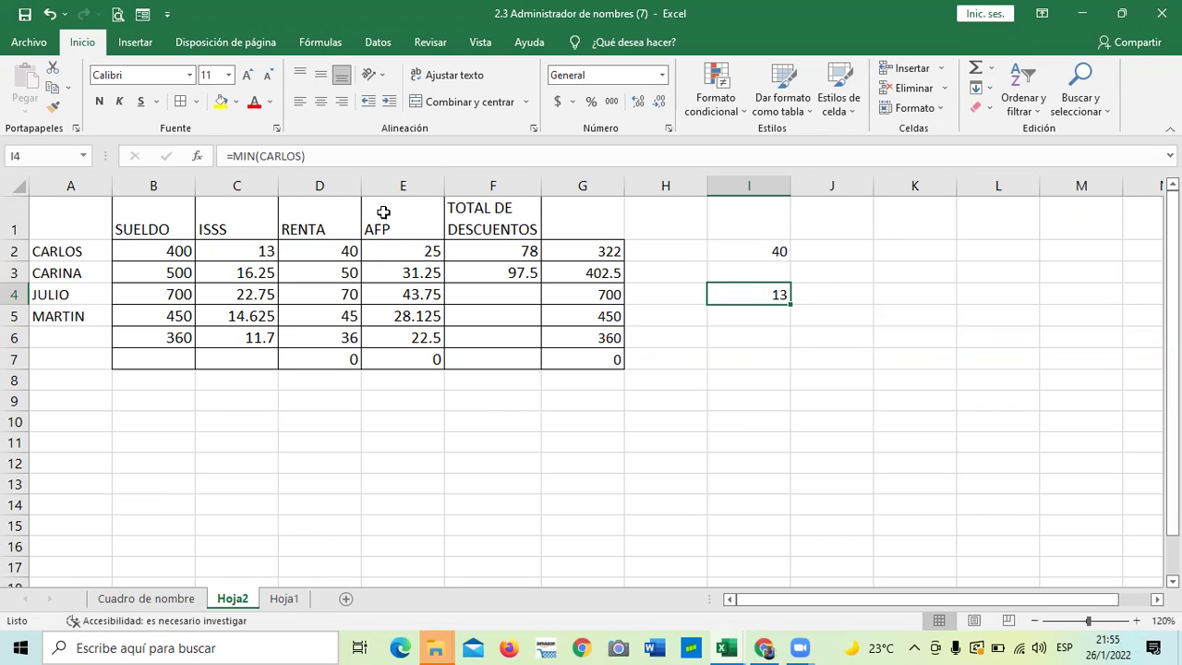
left_click(326, 252)
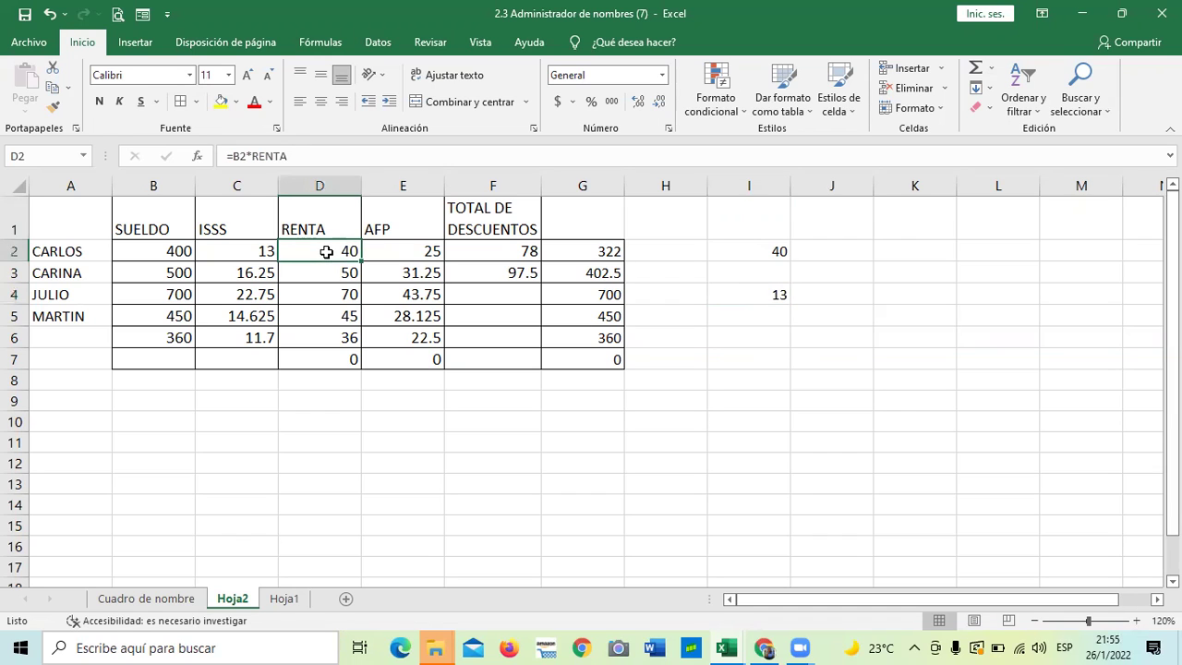
left_click(399, 254)
left_click(513, 253)
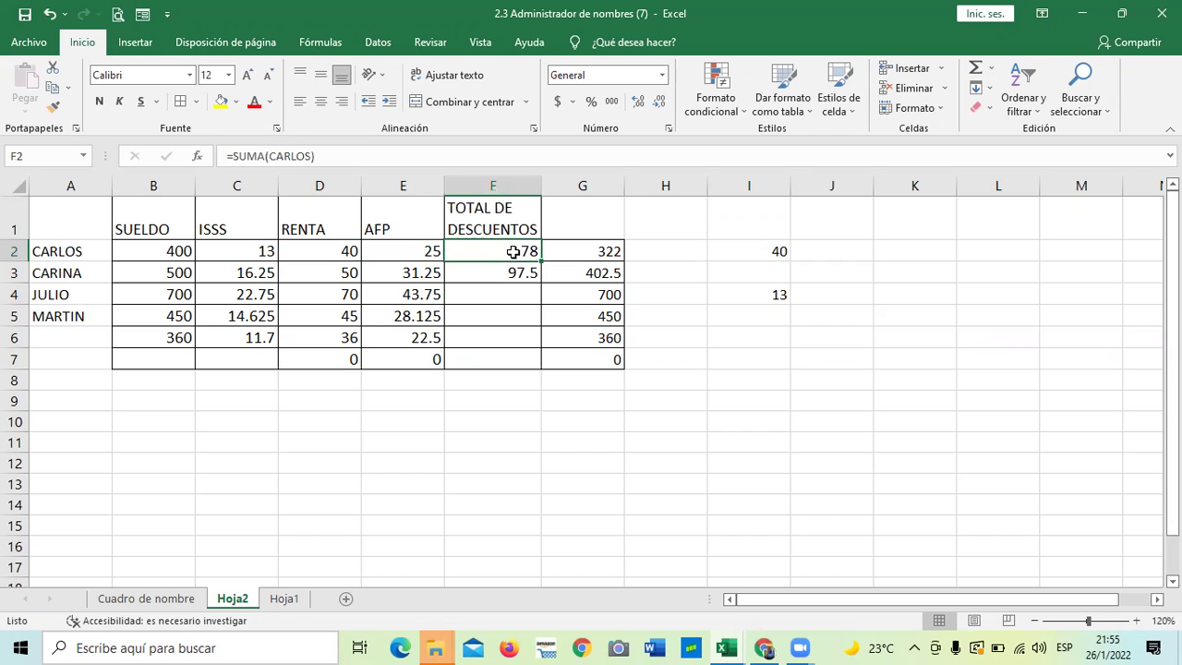
left_click(560, 460)
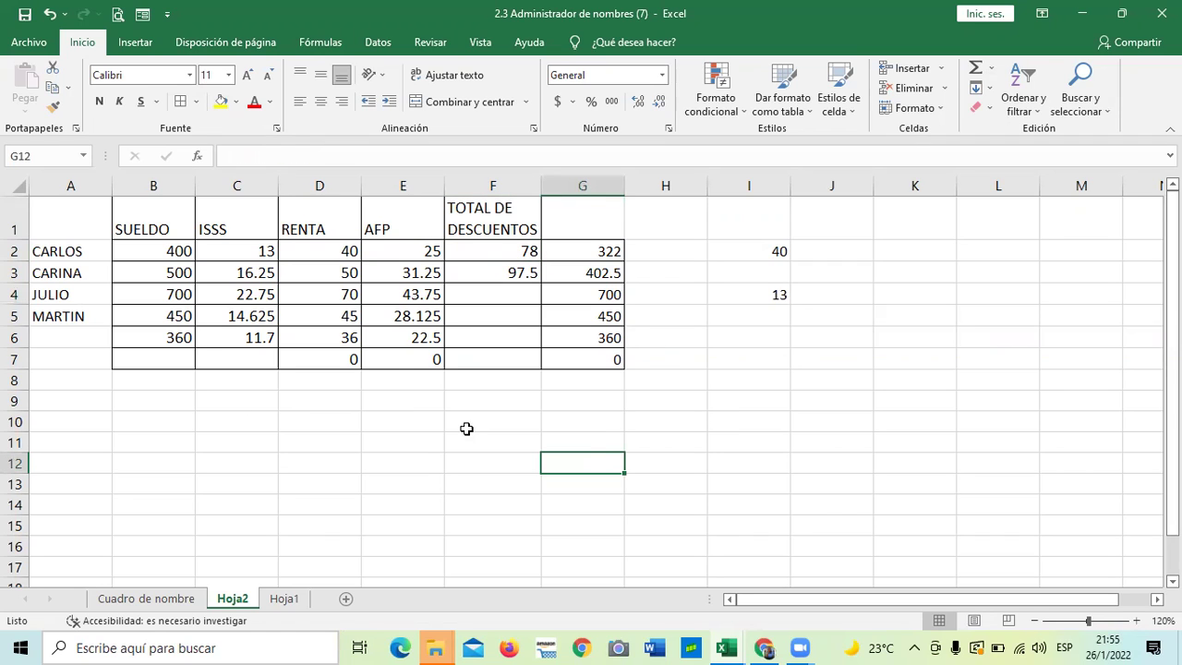
left_click(767, 293)
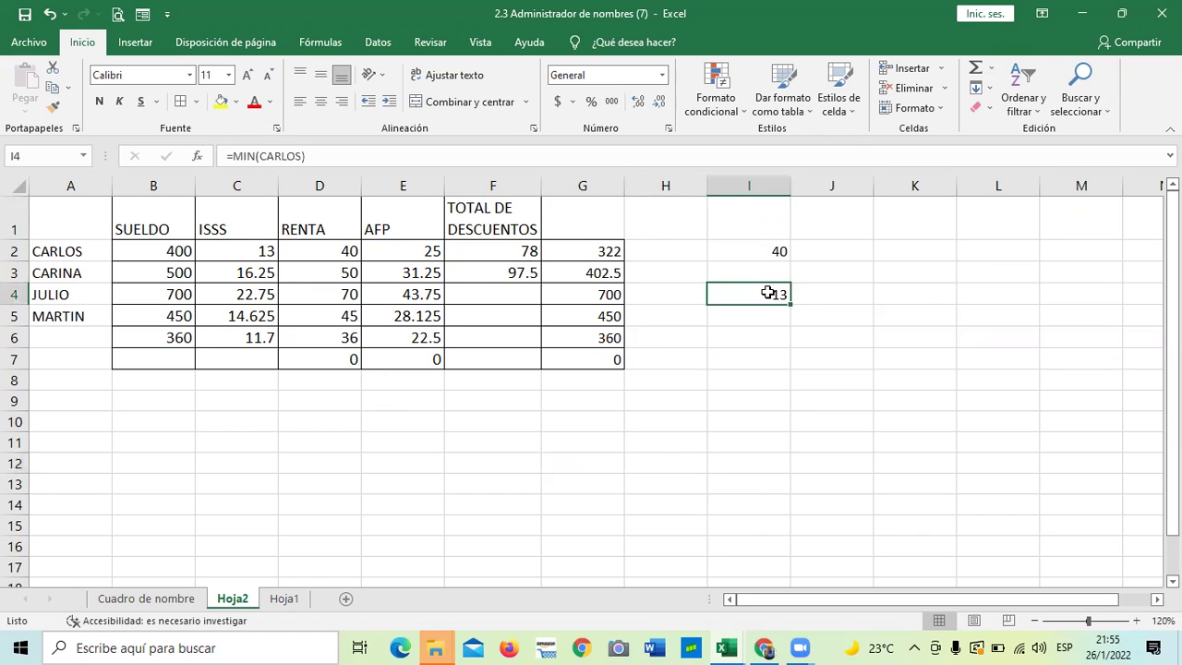
Enter a PROMEDIO formula in I7 that uses the defined name of the row 3 deductions.
left_click(761, 359)
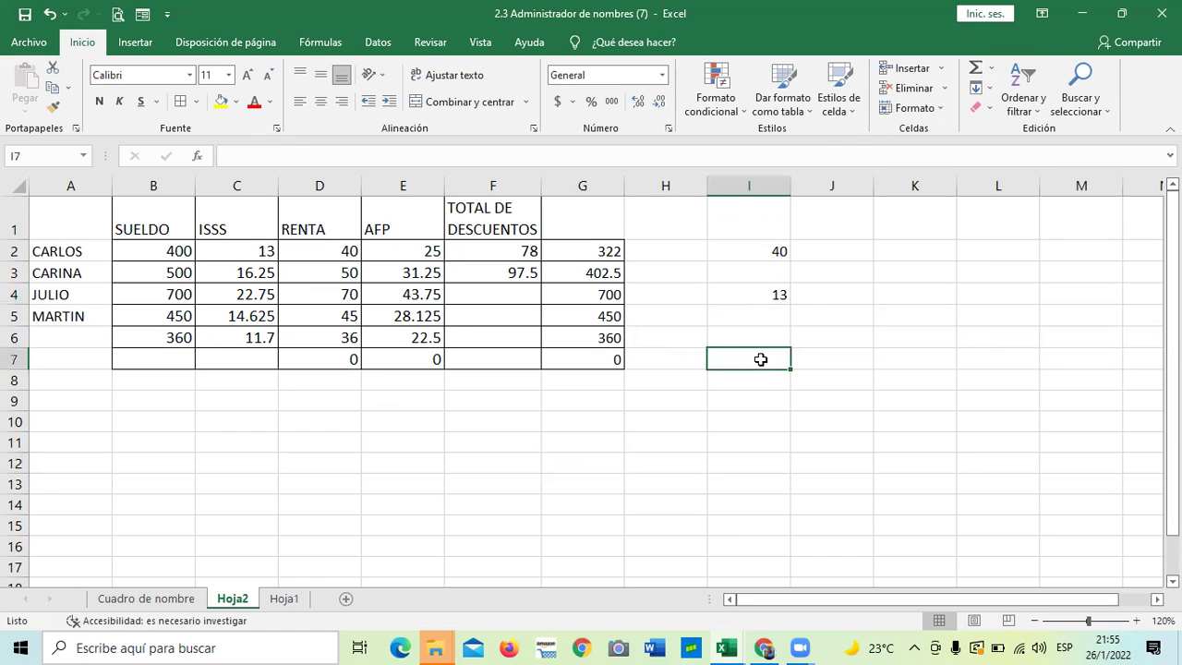
type("=PRO")
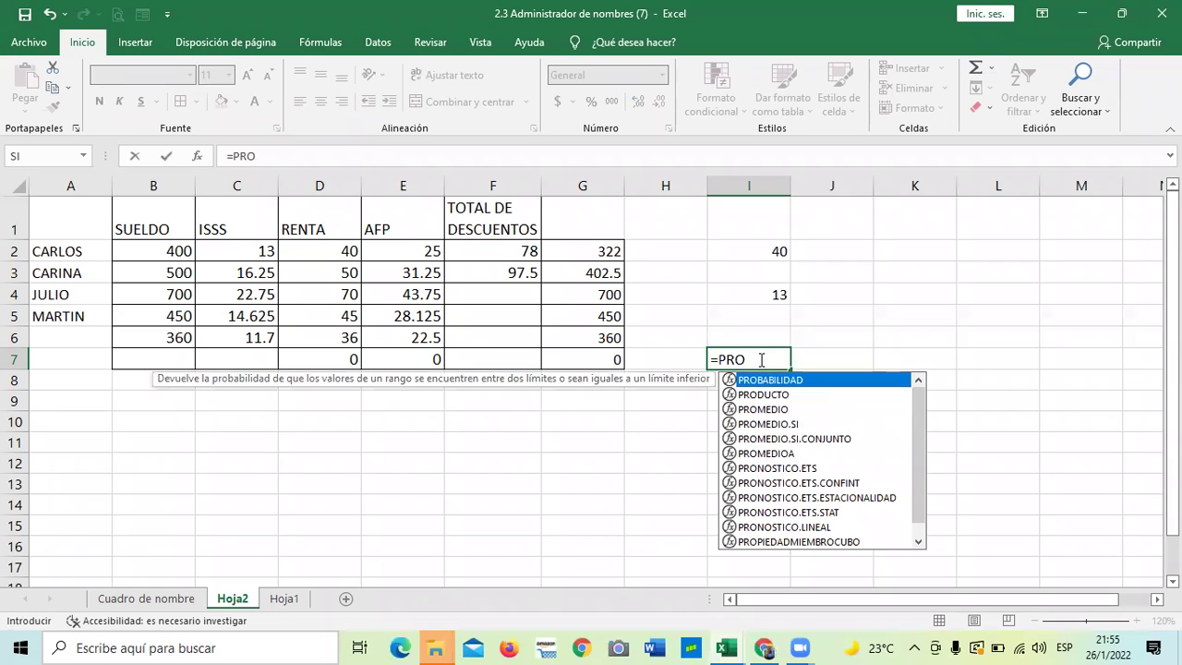
type("ME")
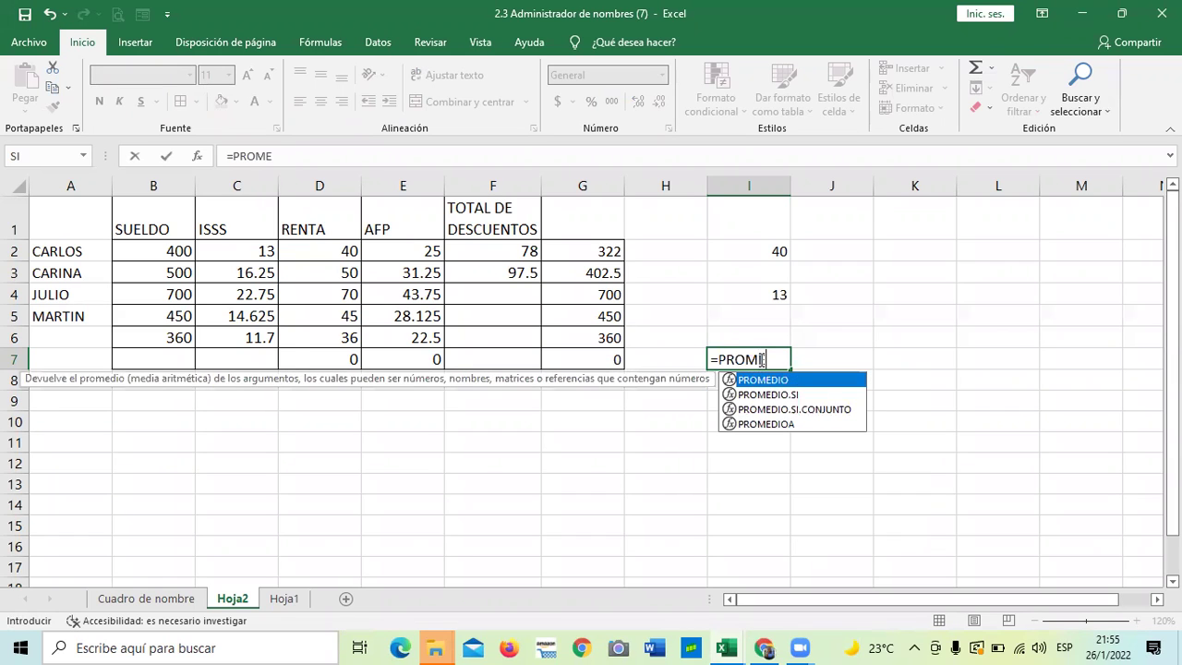
double_click(763, 381)
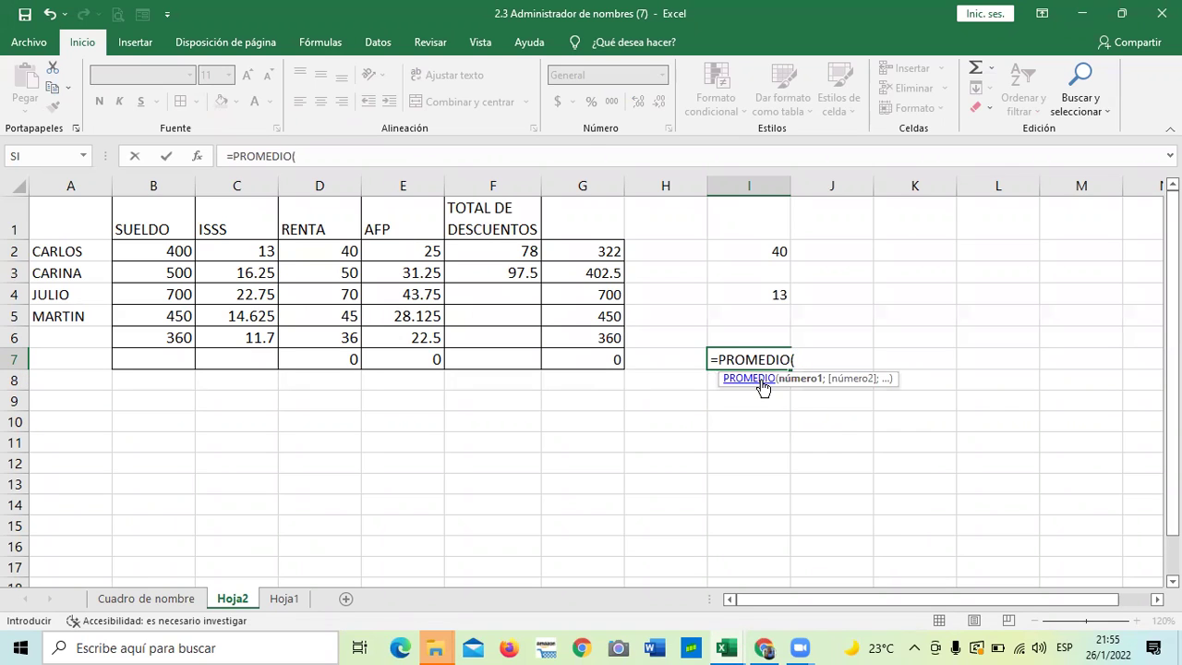
type("CR")
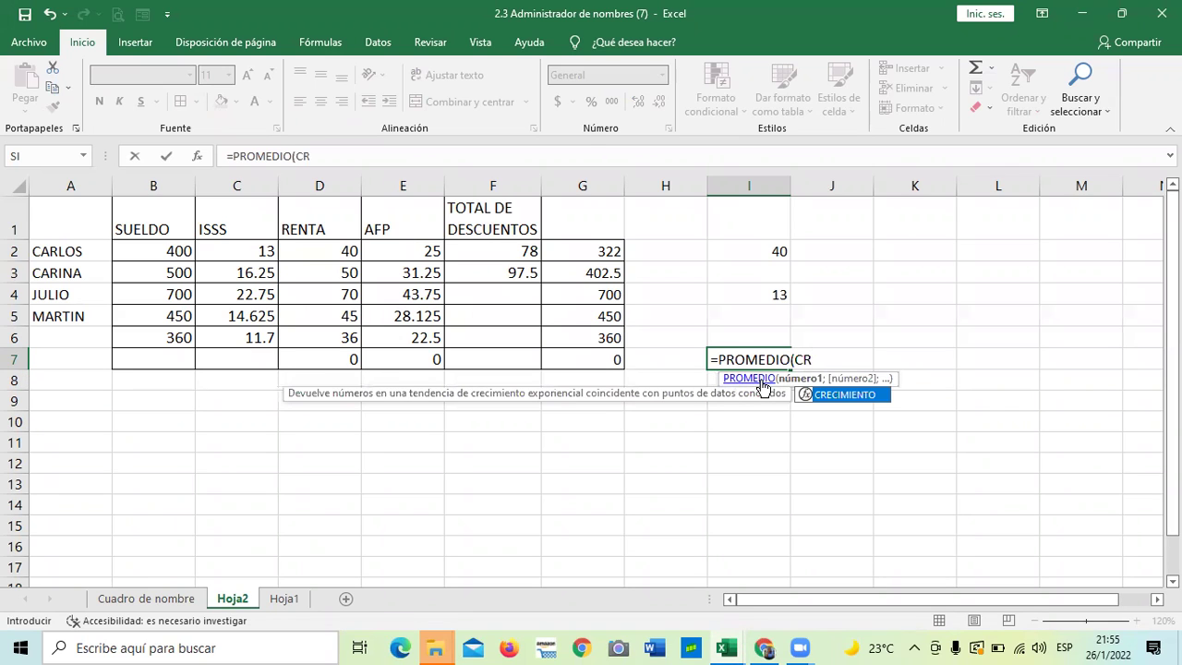
key("BackSpace")
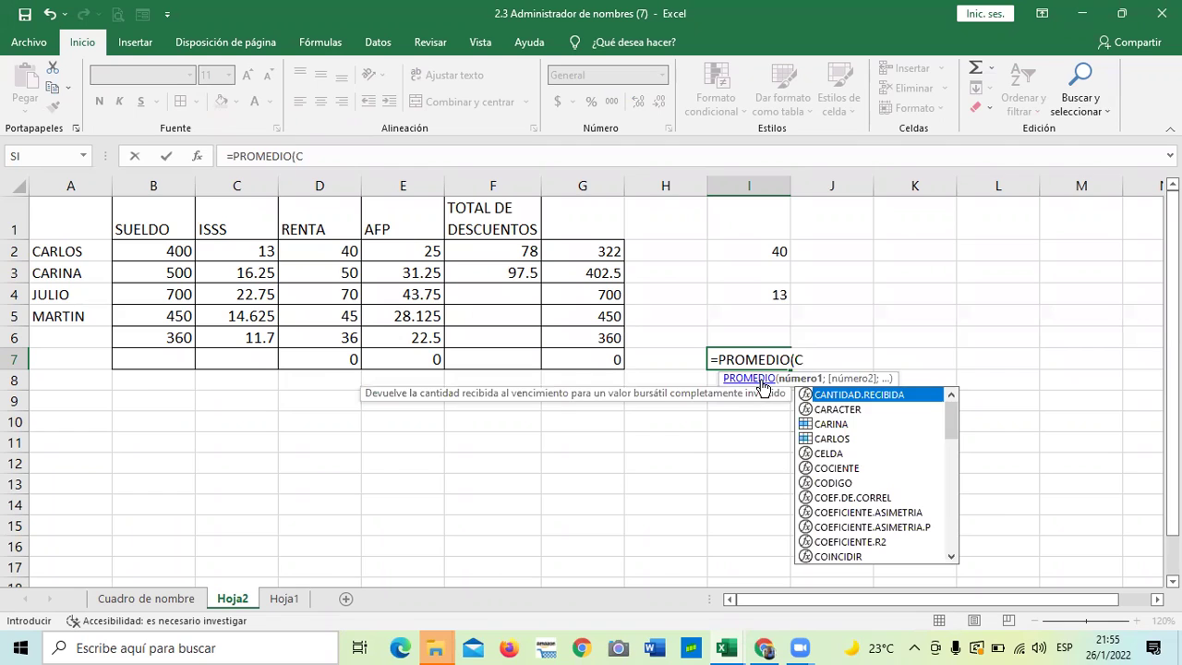
double_click(814, 423)
type(")")
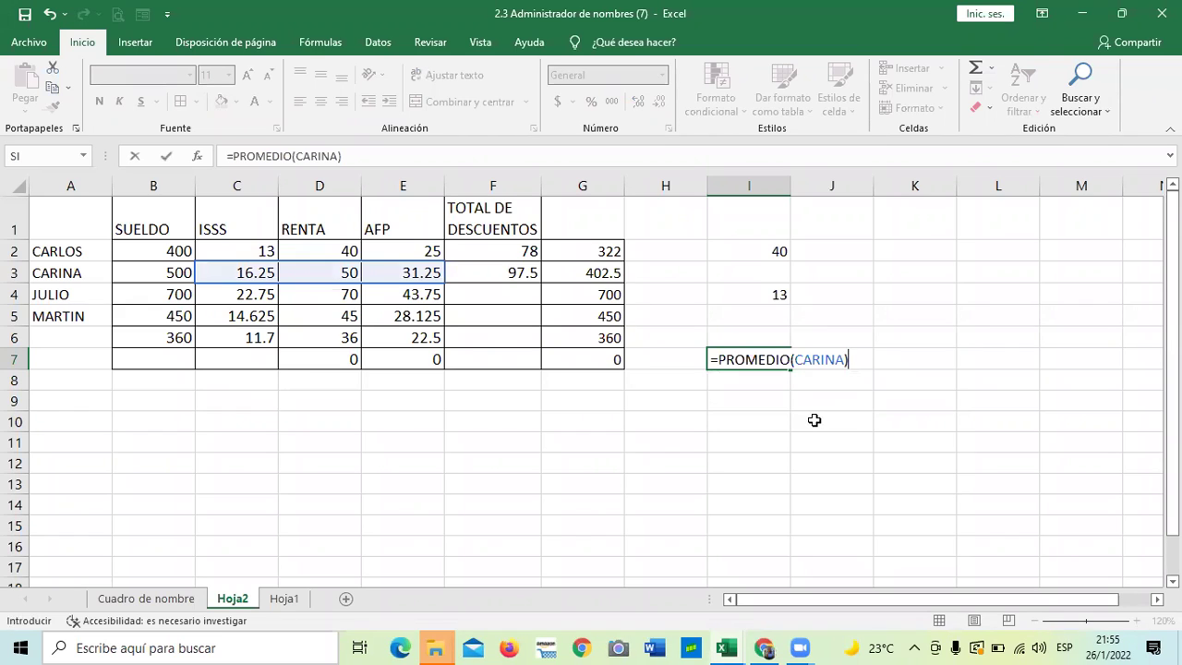
key("Return")
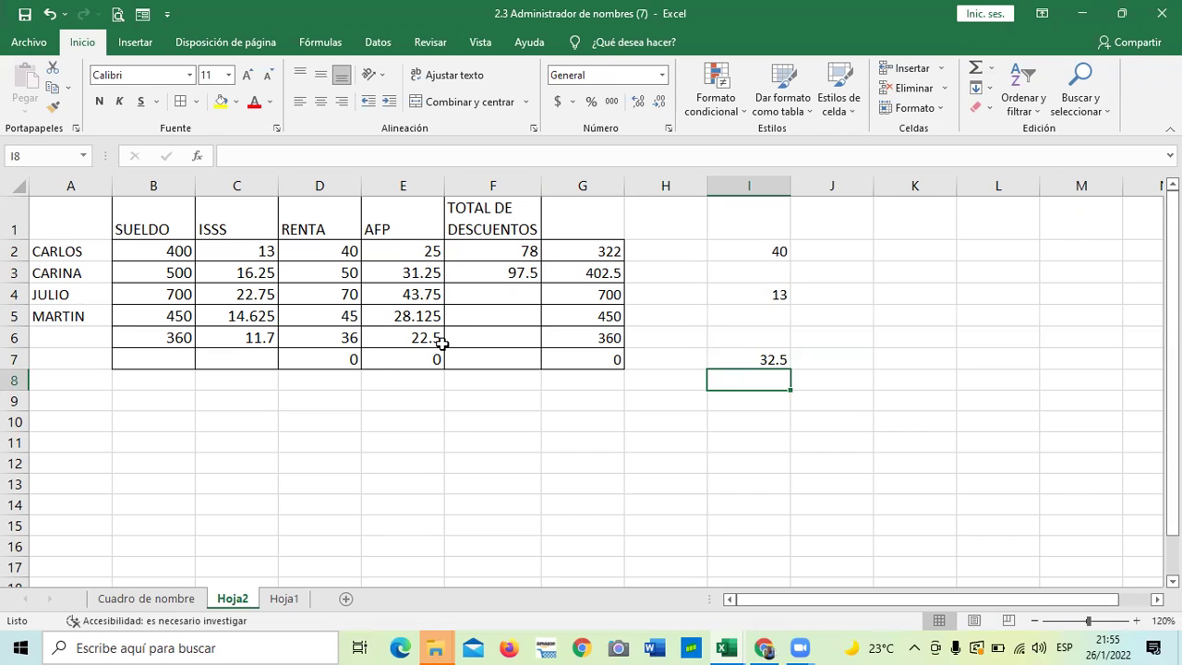
Look over the sheets Hoja1, Hoja2 and Cuadro de nombre, ending on the employee salary table and its deduction rates.
left_click(437, 424)
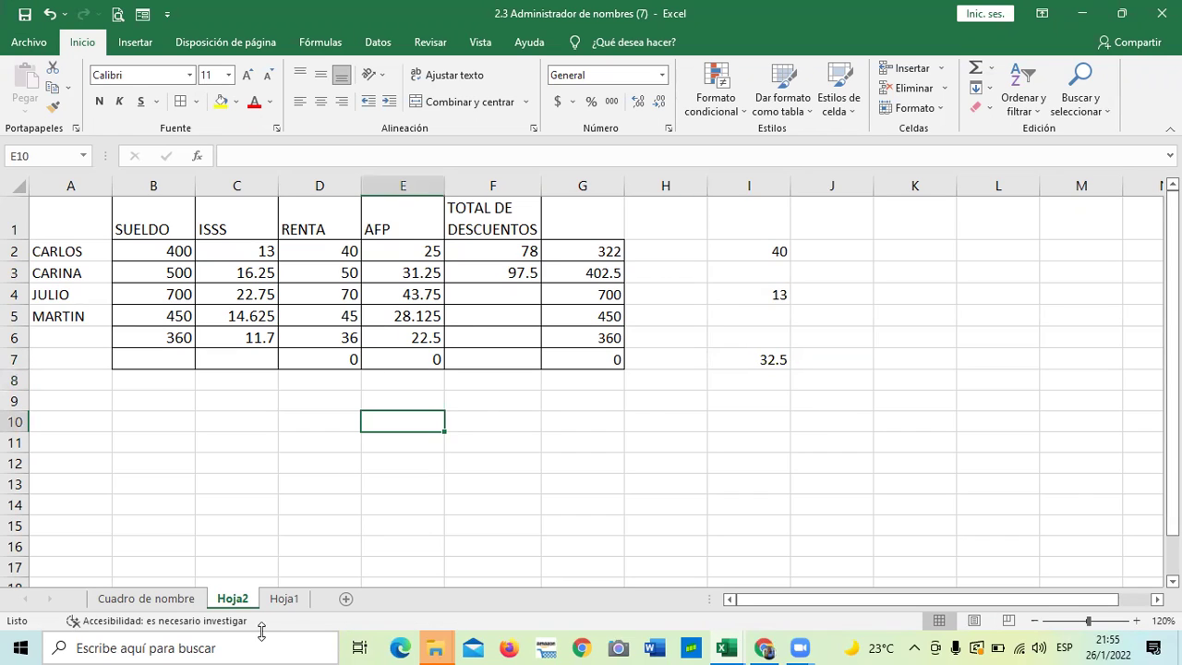
left_click(289, 583)
left_click(285, 601)
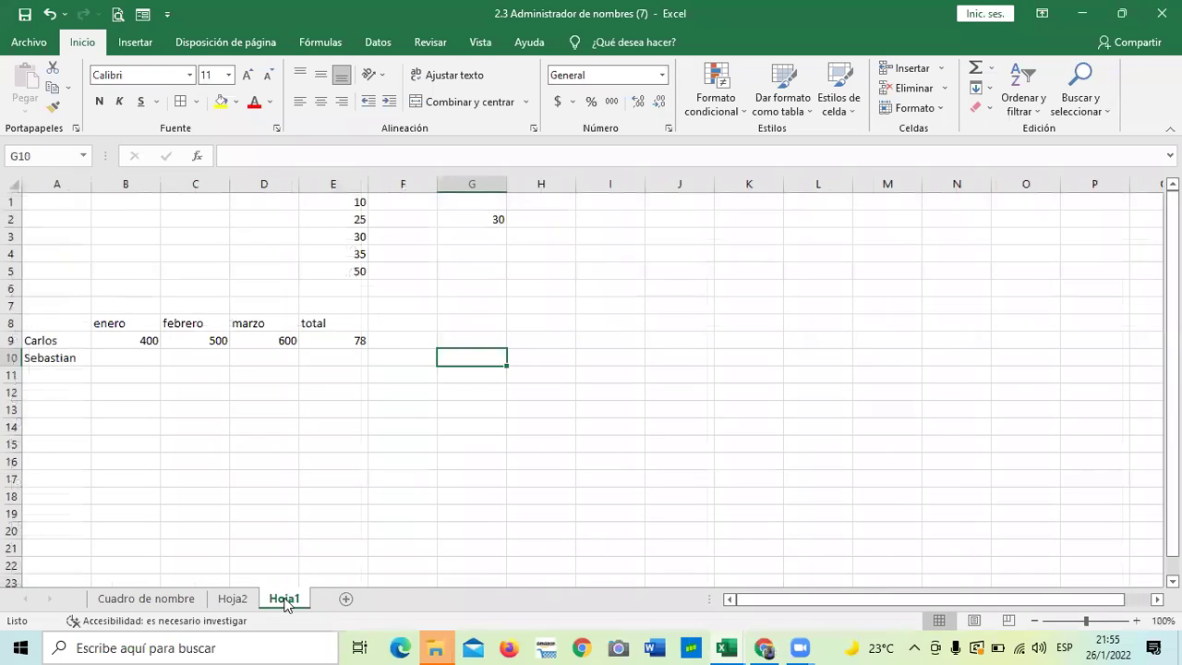
left_click(233, 600)
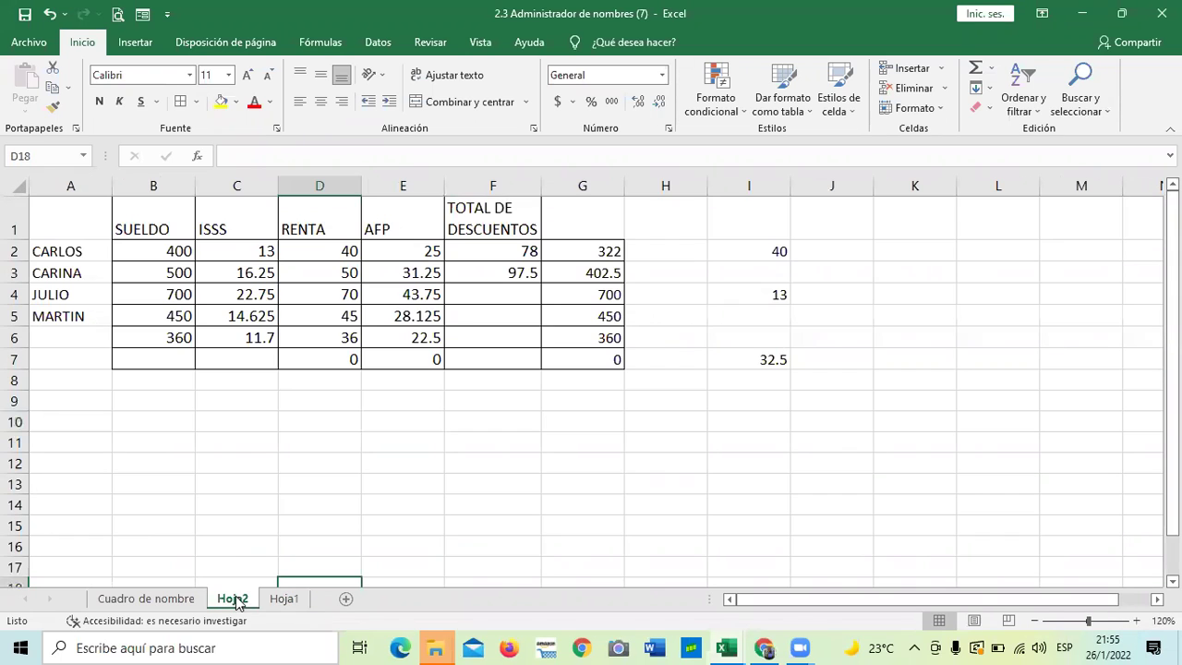
left_click(171, 602)
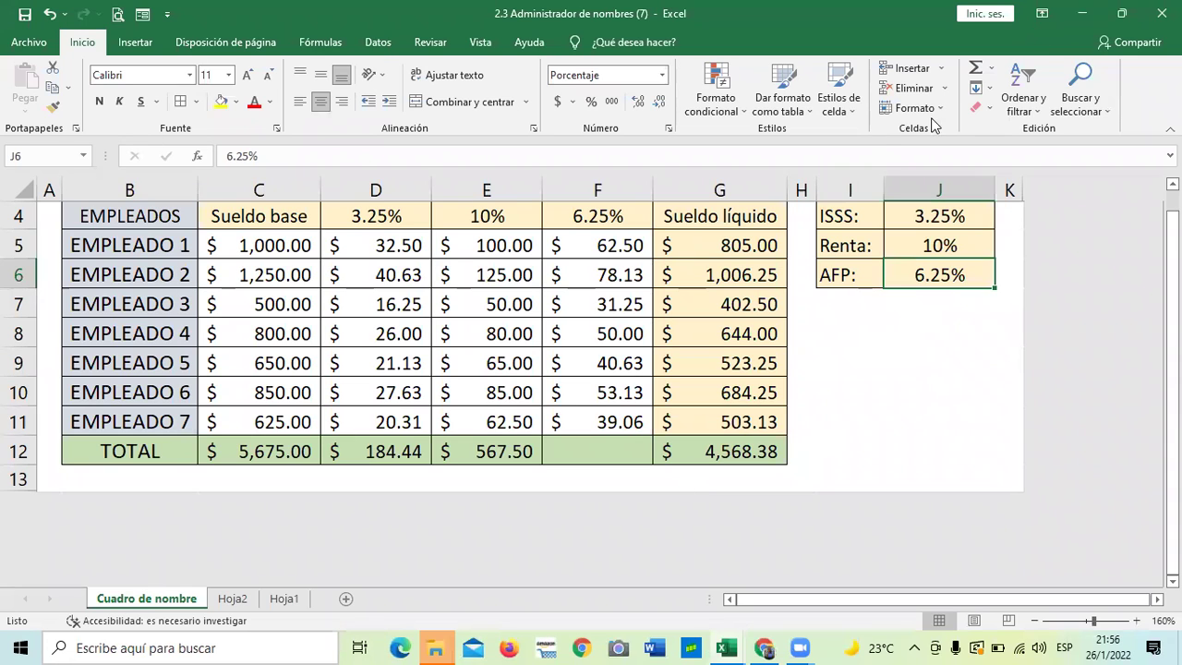
left_click(847, 351)
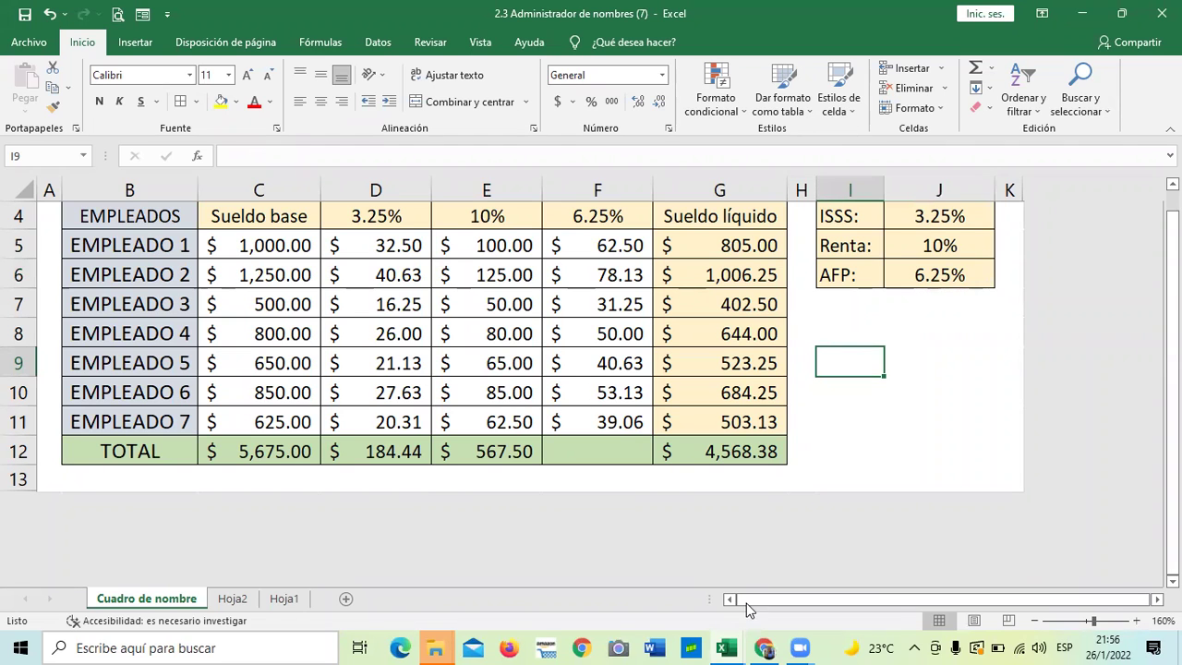
Switch to the course page in Chrome and advance from unit 2.7 to unit 2.8 Laboratorio.
mouse_move(764, 649)
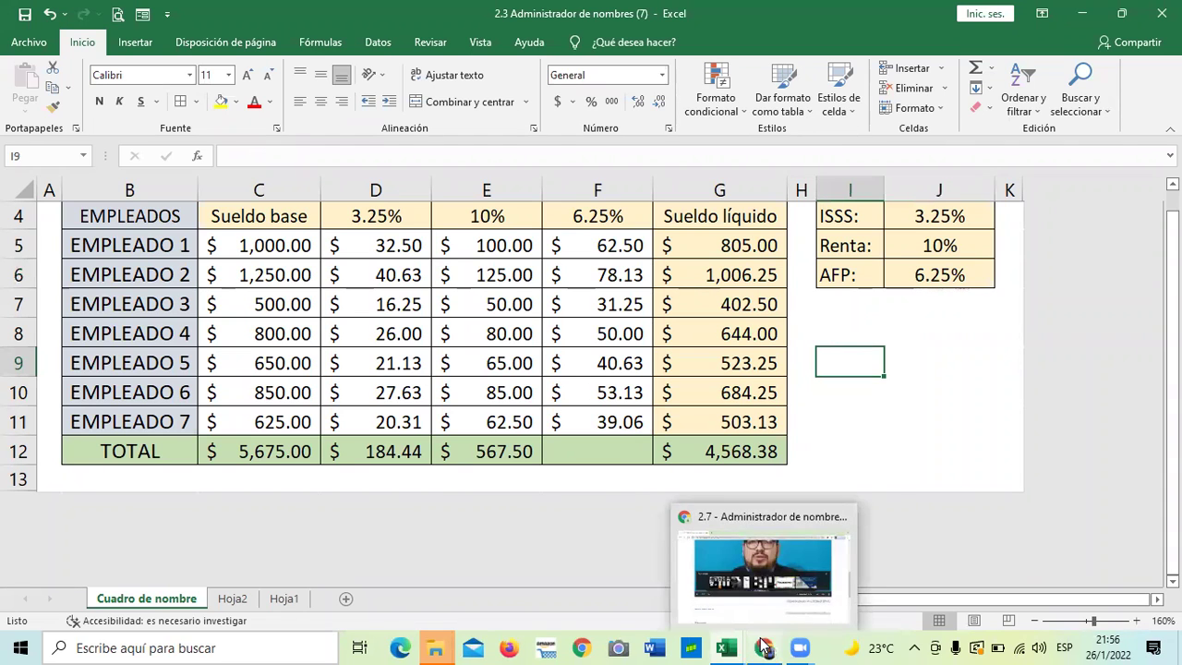
left_click(762, 581)
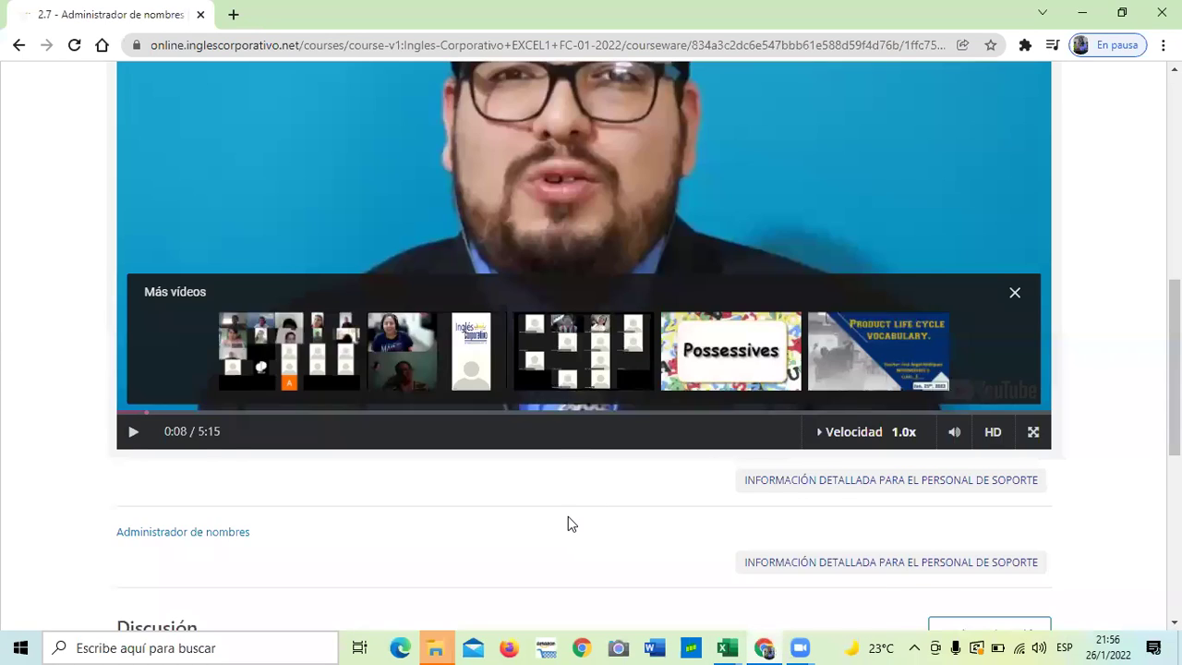
scroll(568, 516, "down", 5)
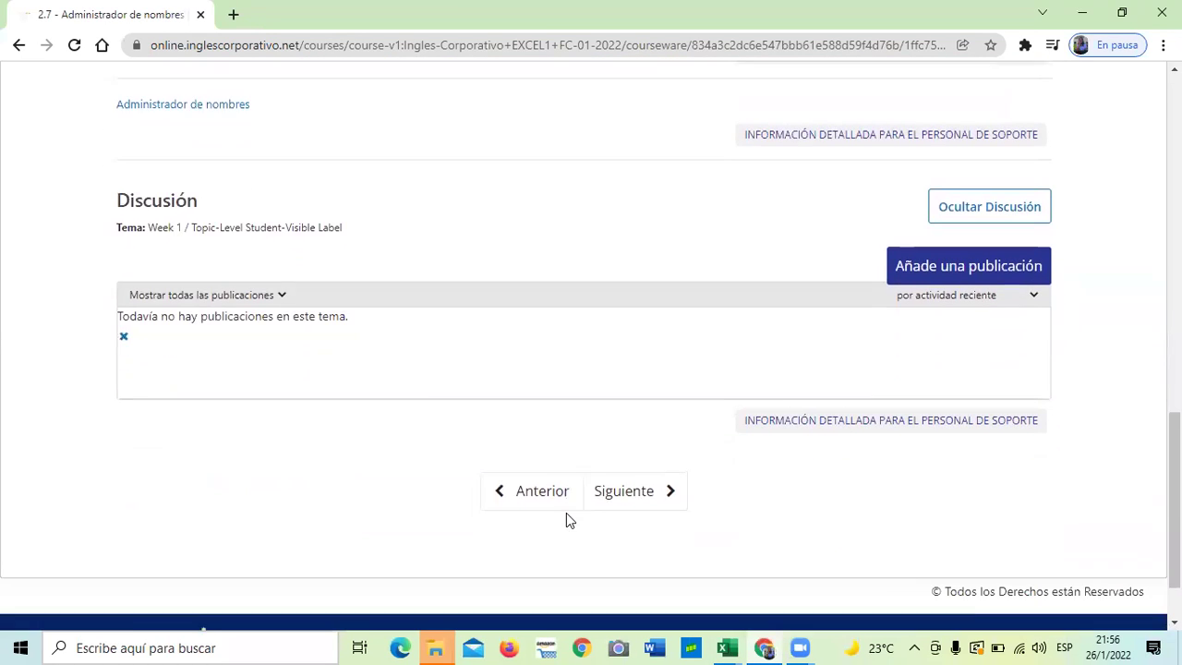
left_click(641, 492)
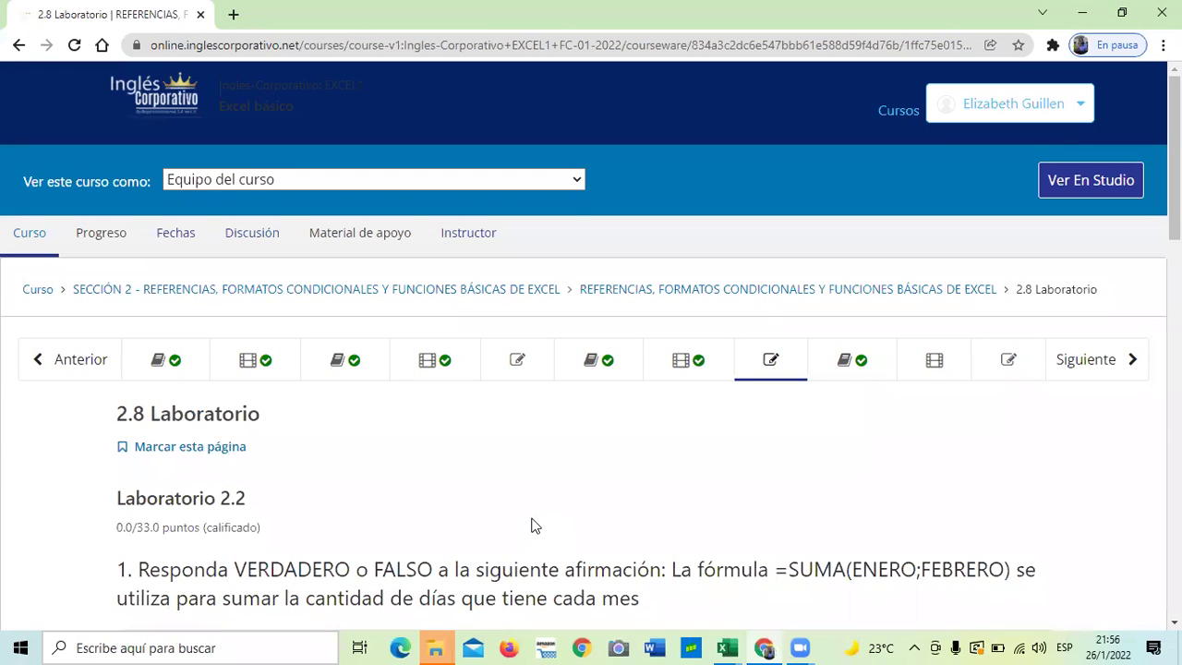
Read through the Laboratorio 2.2 questions on SUMA with names, assigning constants, spaces in names and the Administrador de nombres.
scroll(532, 526, "down", 6)
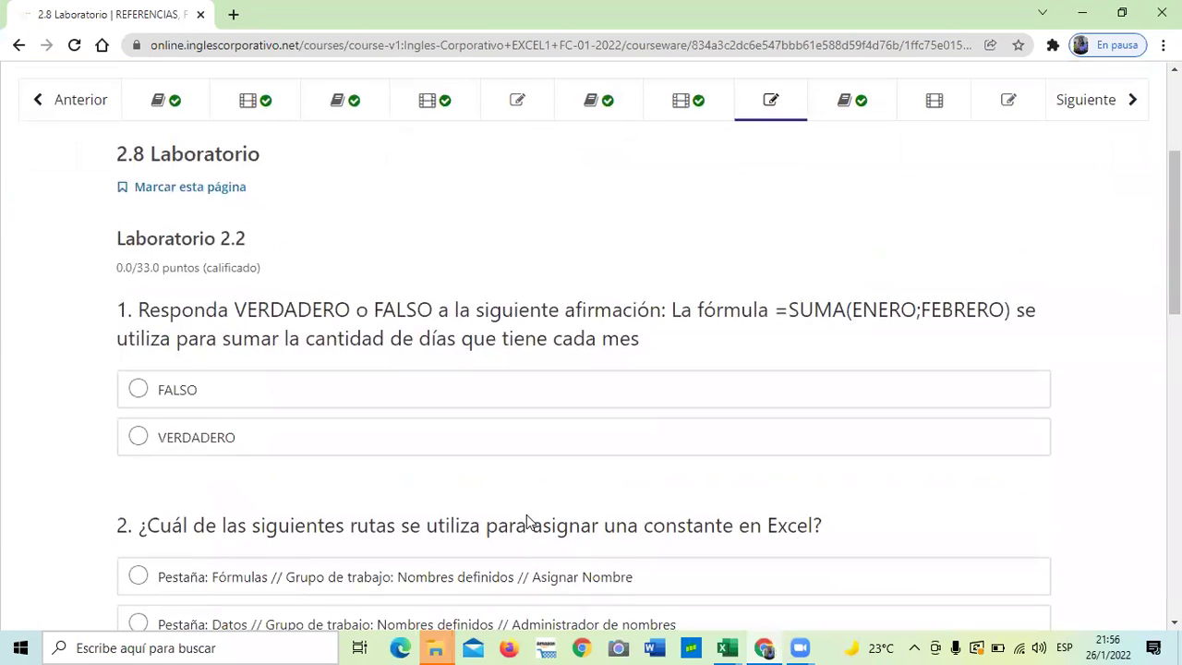
scroll(526, 522, "down", 1)
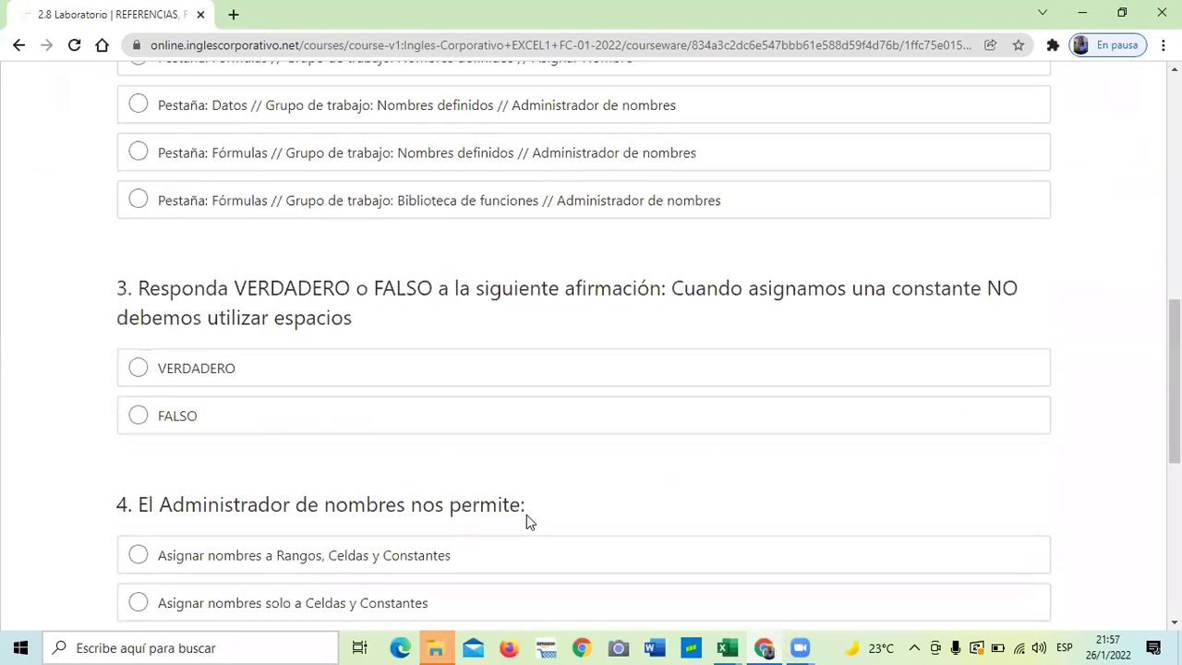
scroll(526, 522, "down", 2)
scroll(528, 523, "down", 2)
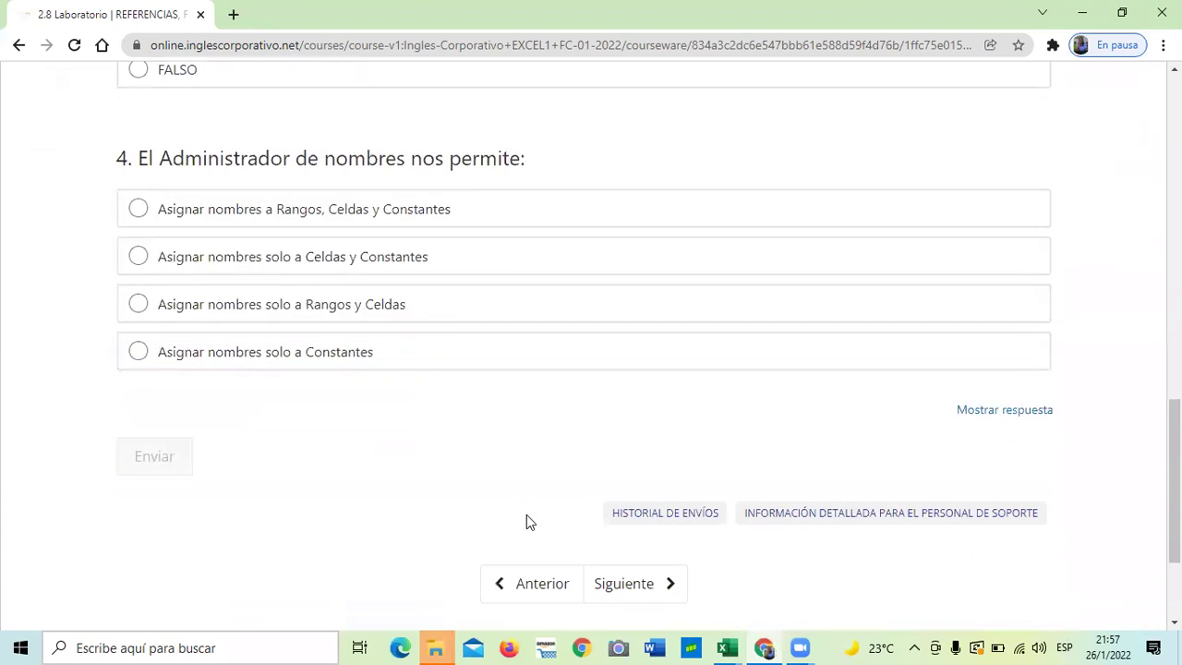
scroll(527, 523, "up", 2)
scroll(526, 523, "up", 8)
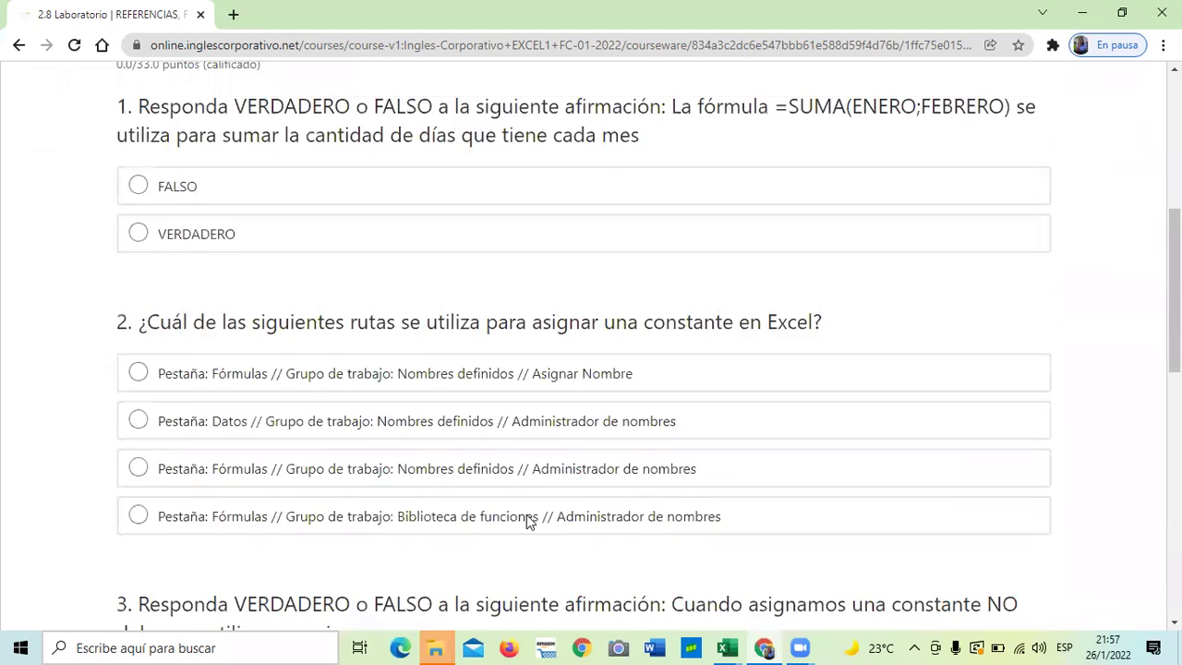
scroll(526, 523, "down", 1)
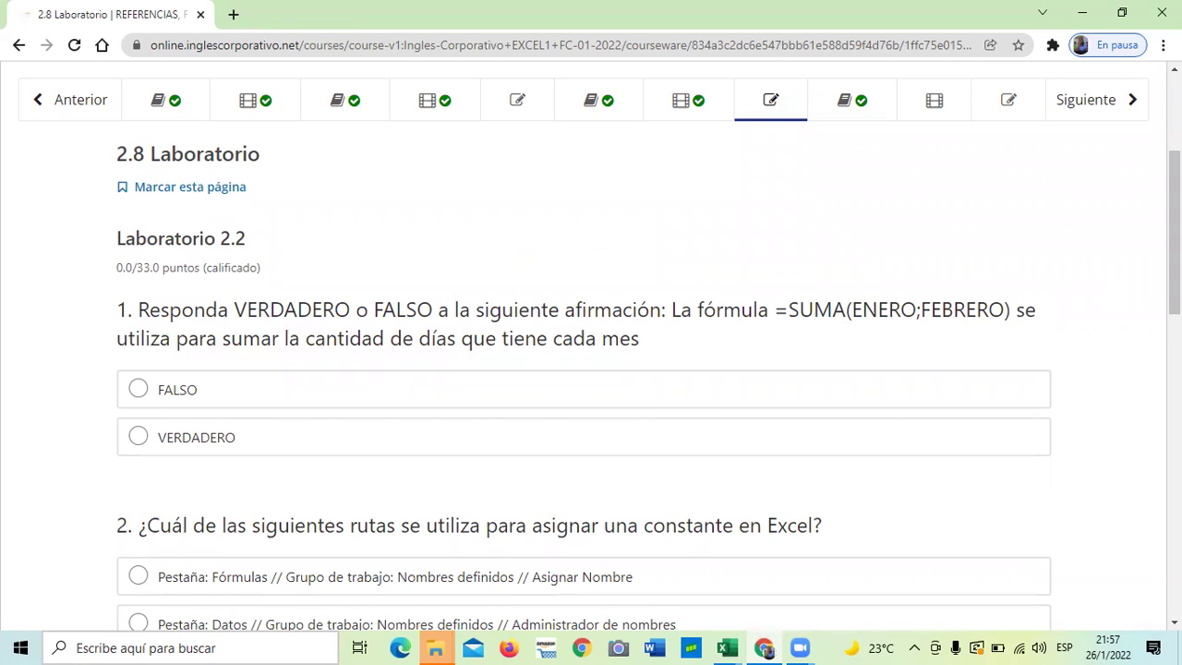
left_click(205, 384)
scroll(518, 426, "down", 2)
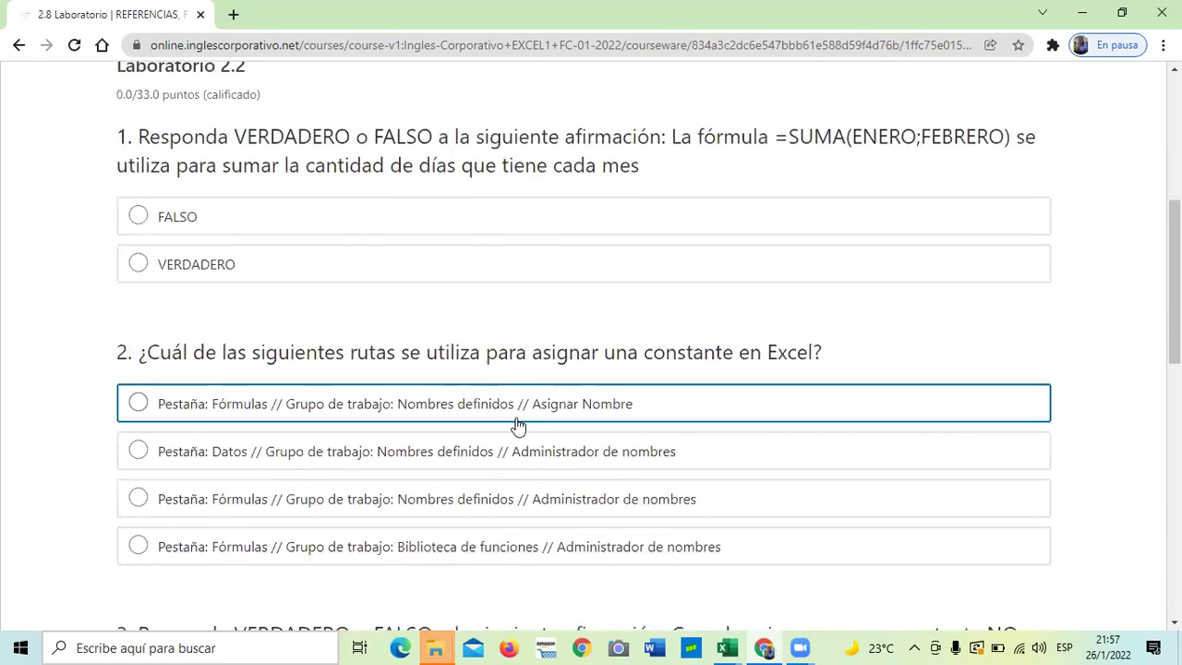
scroll(518, 426, "down", 2)
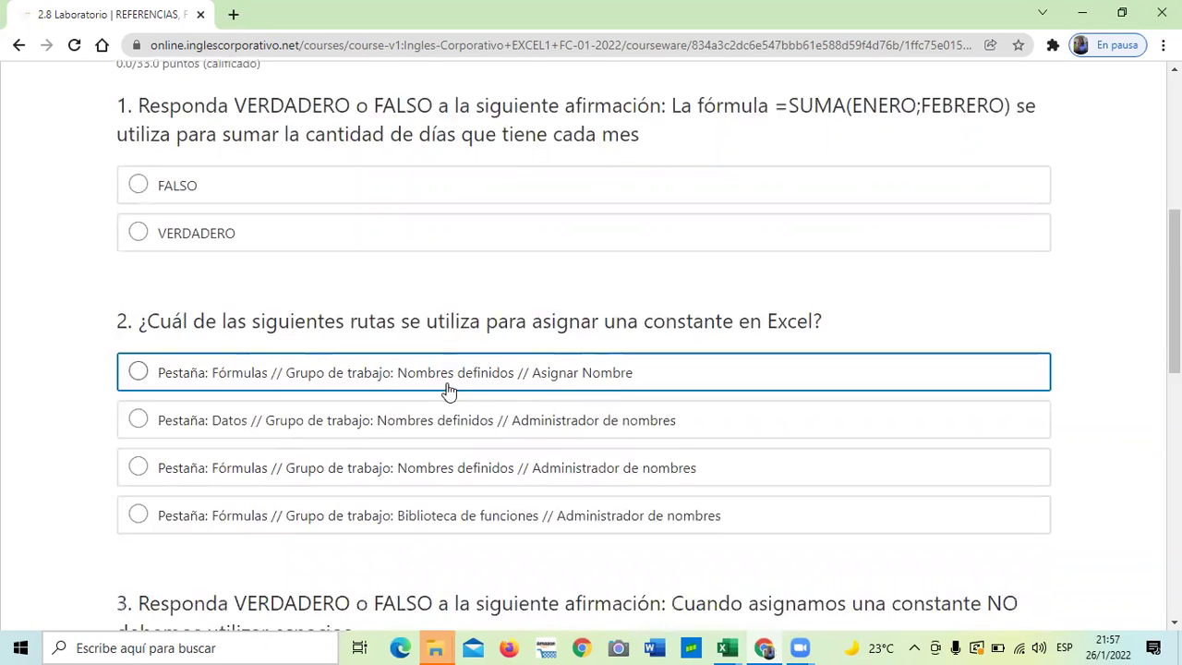